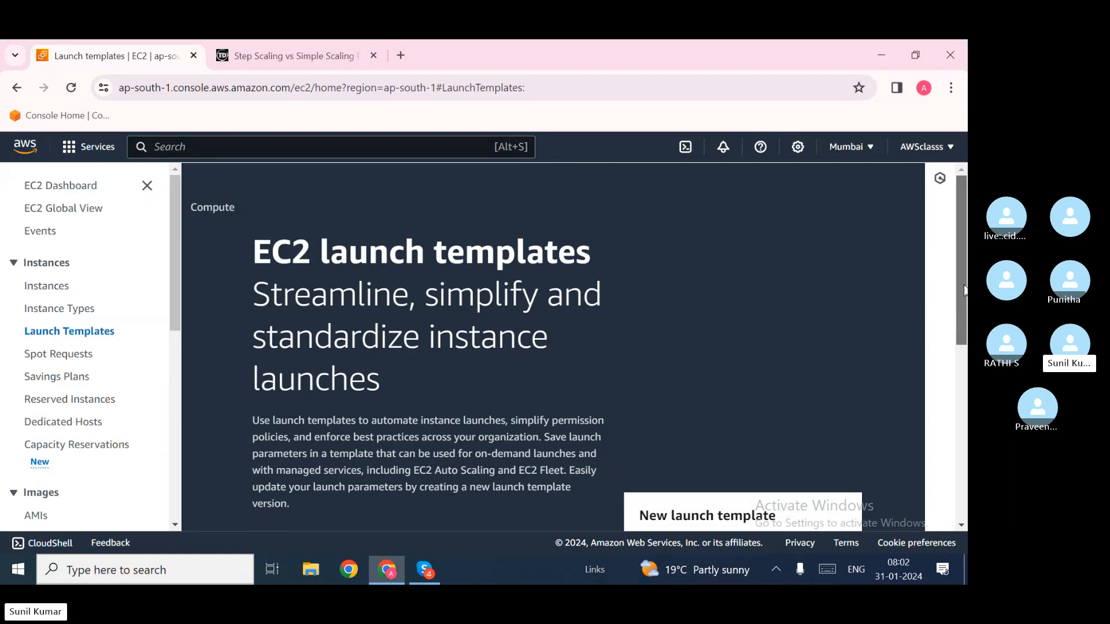
# Step: Scroll and drag around the EC2 console page before starting a template
pyautogui.moveTo(964, 289); pyautogui.dragTo(964, 318)
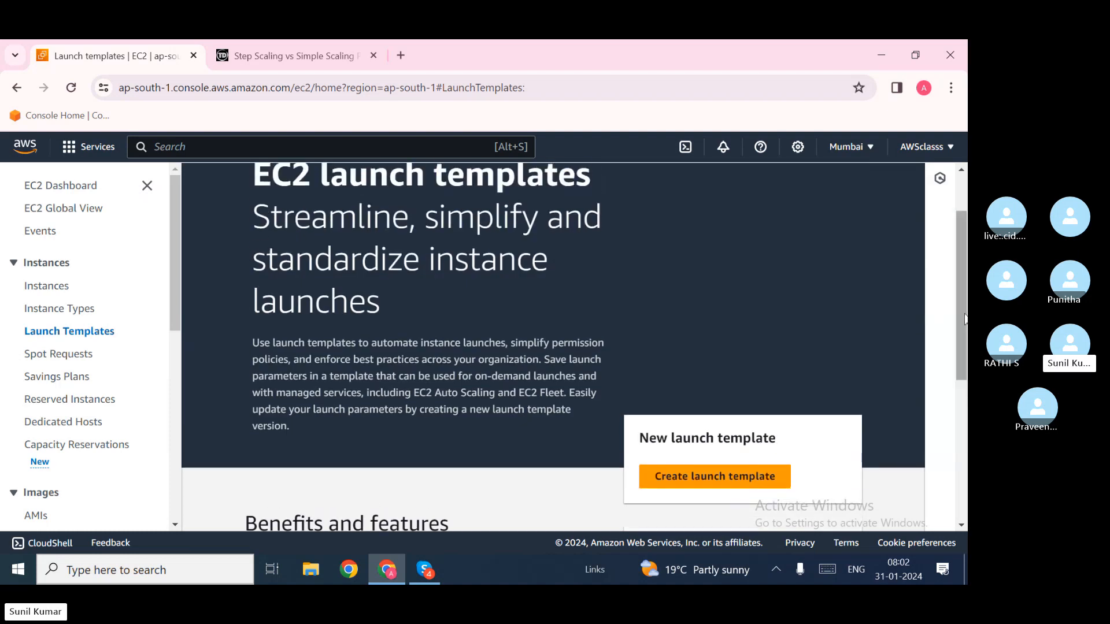
pyautogui.moveTo(959, 266); pyautogui.dragTo(959, 237)
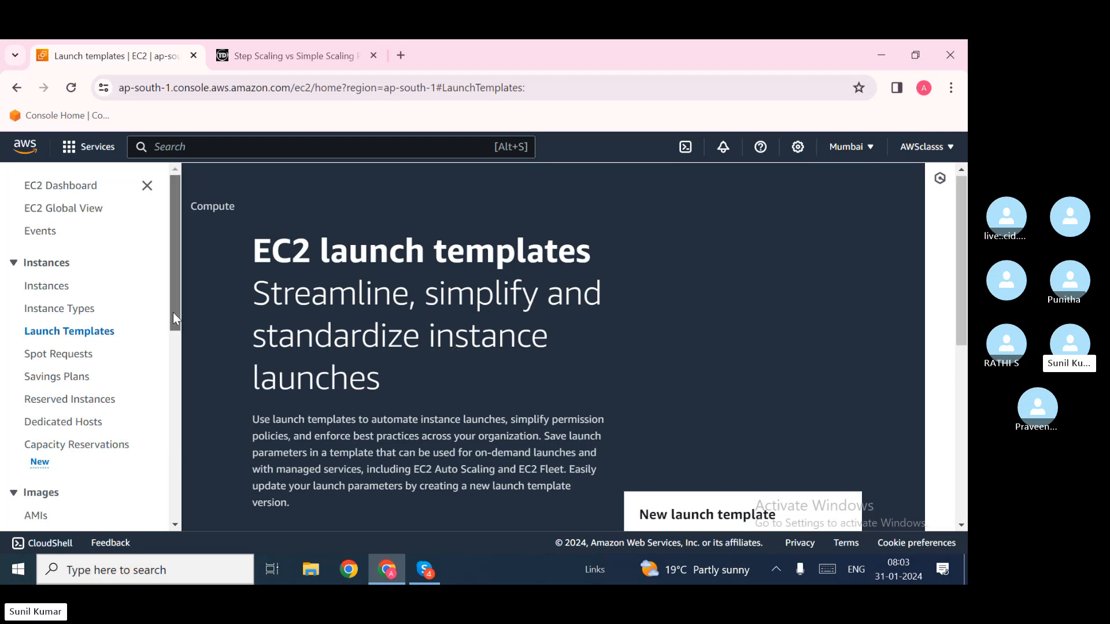
pyautogui.moveTo(172, 312)
pyautogui.mouseDown()
pyautogui.moveTo(171, 503)
pyautogui.moveTo(165, 315)
pyautogui.mouseUp()
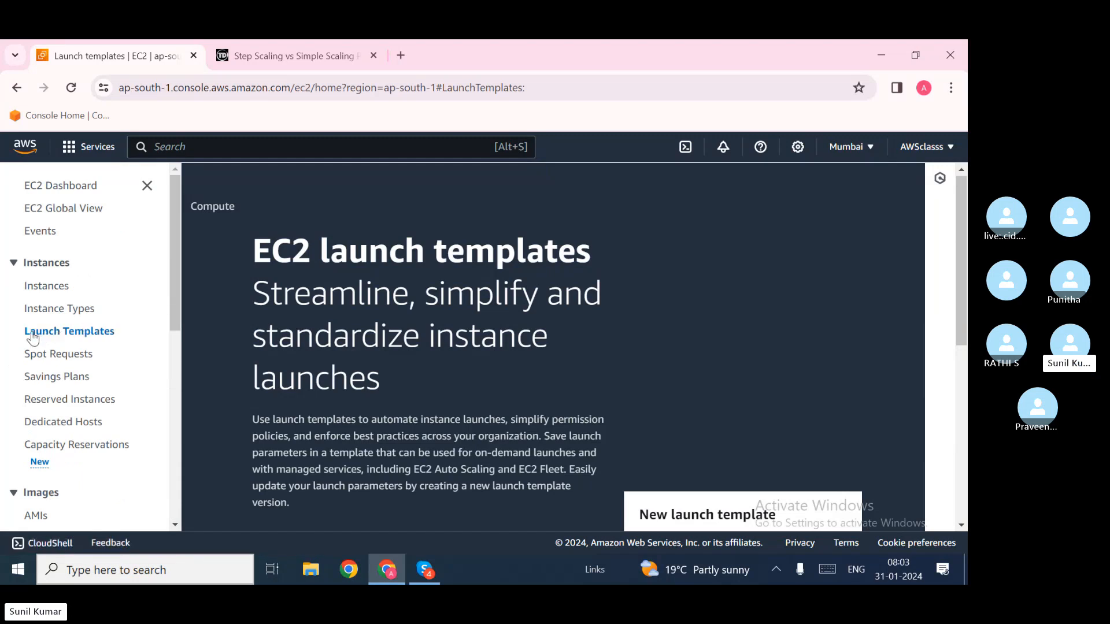
pyautogui.scroll(-5, 109, 334)
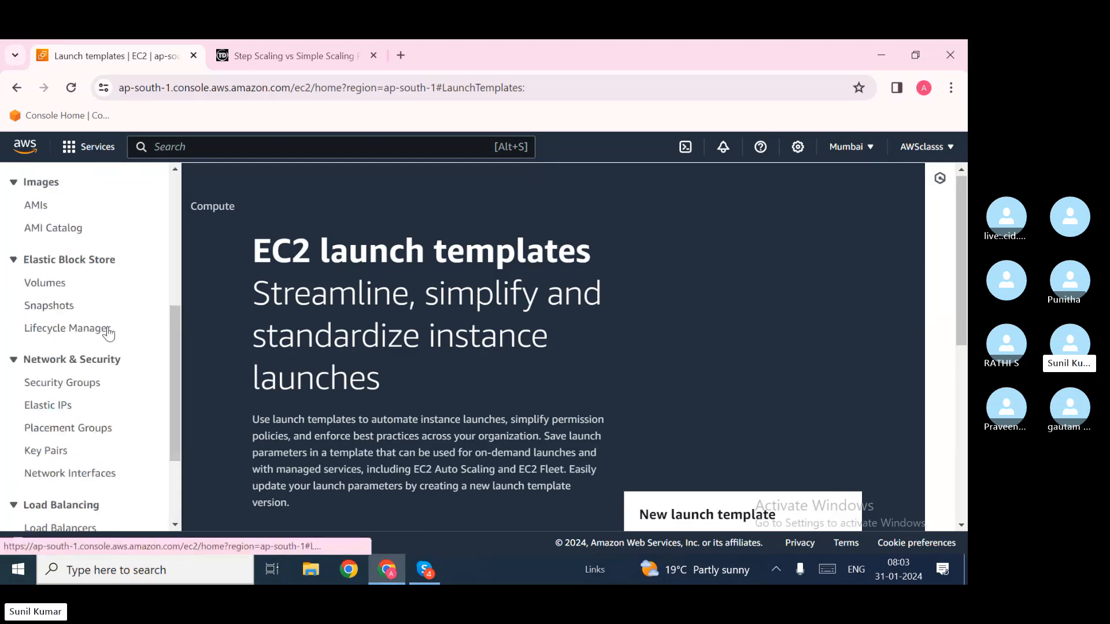
pyautogui.scroll(-3, 109, 334)
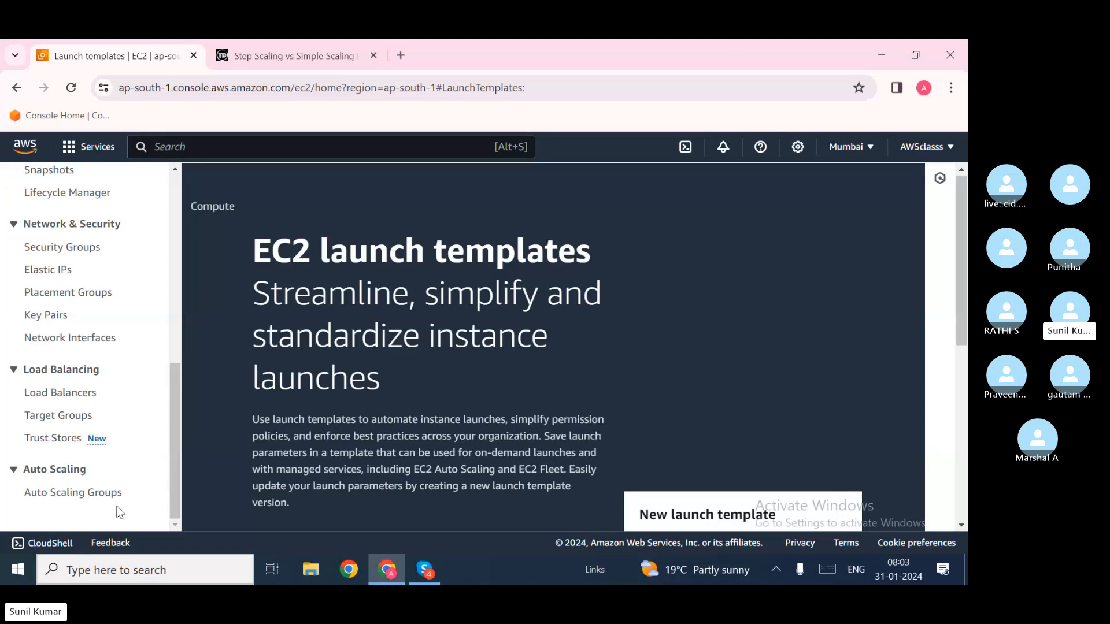
pyautogui.moveTo(175, 491); pyautogui.dragTo(165, 321)
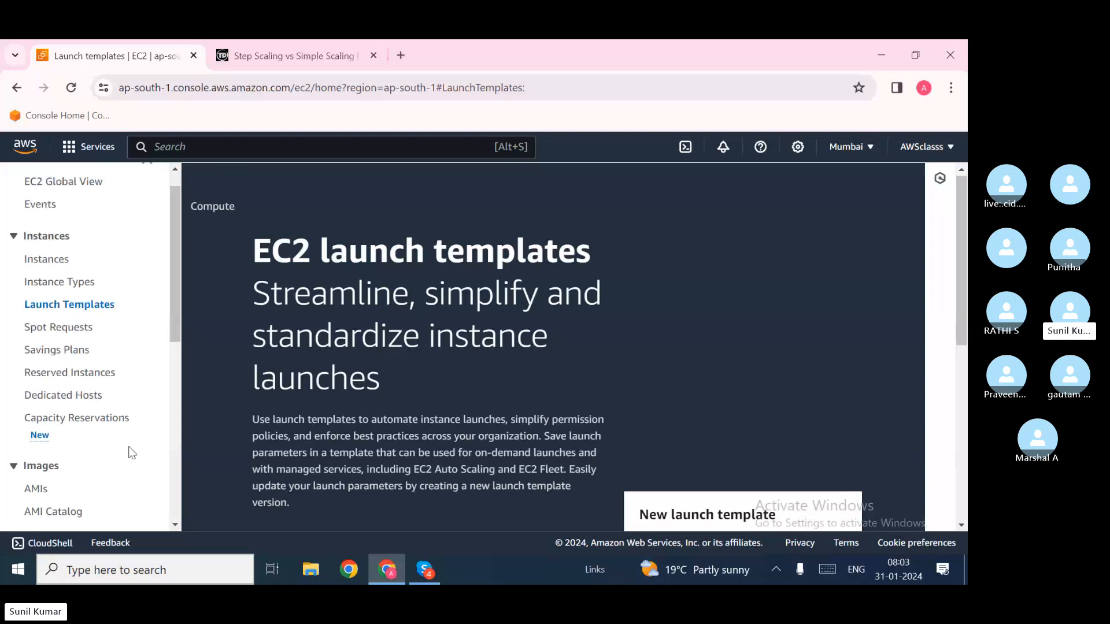
pyautogui.scroll(-3, 132, 453)
pyautogui.scroll(-3, 132, 453)
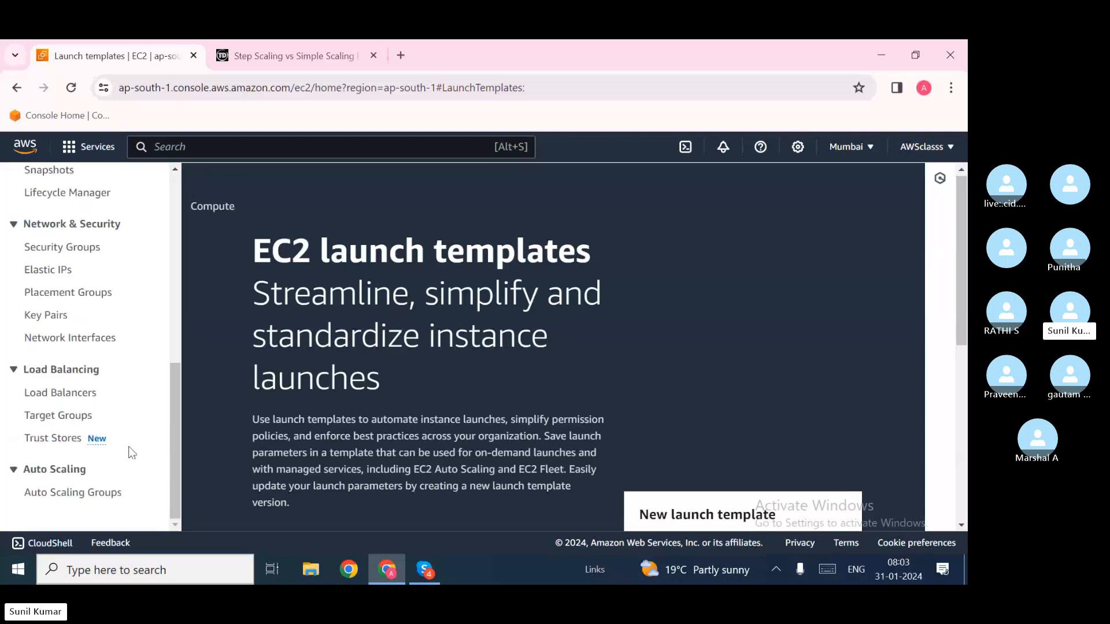
pyautogui.moveTo(174, 498); pyautogui.dragTo(138, 307)
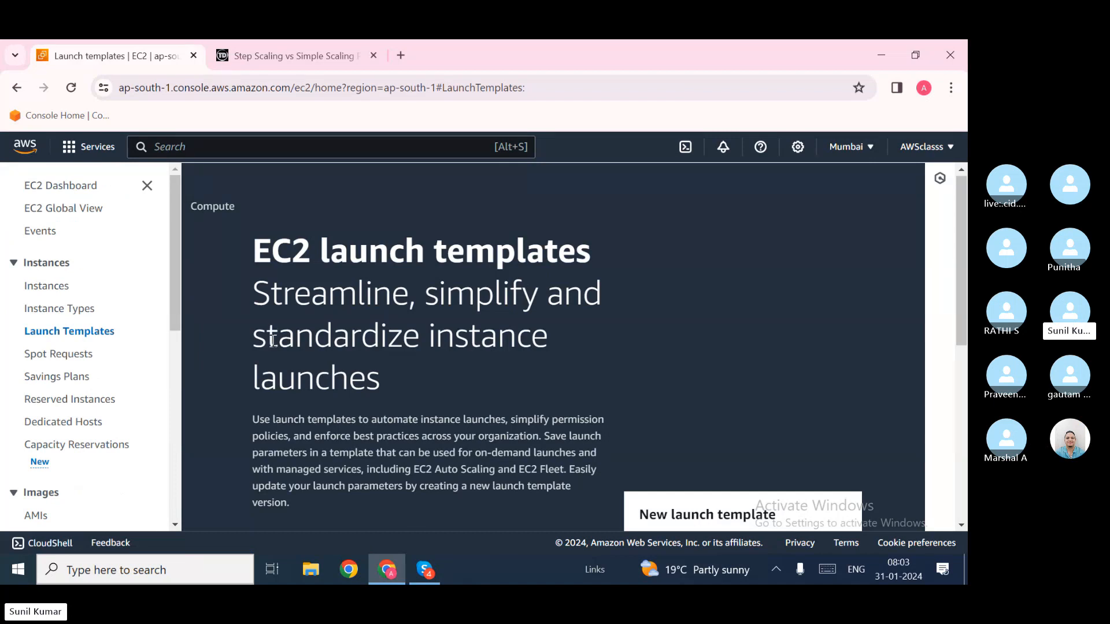
pyautogui.moveTo(273, 342); pyautogui.dragTo(165, 334)
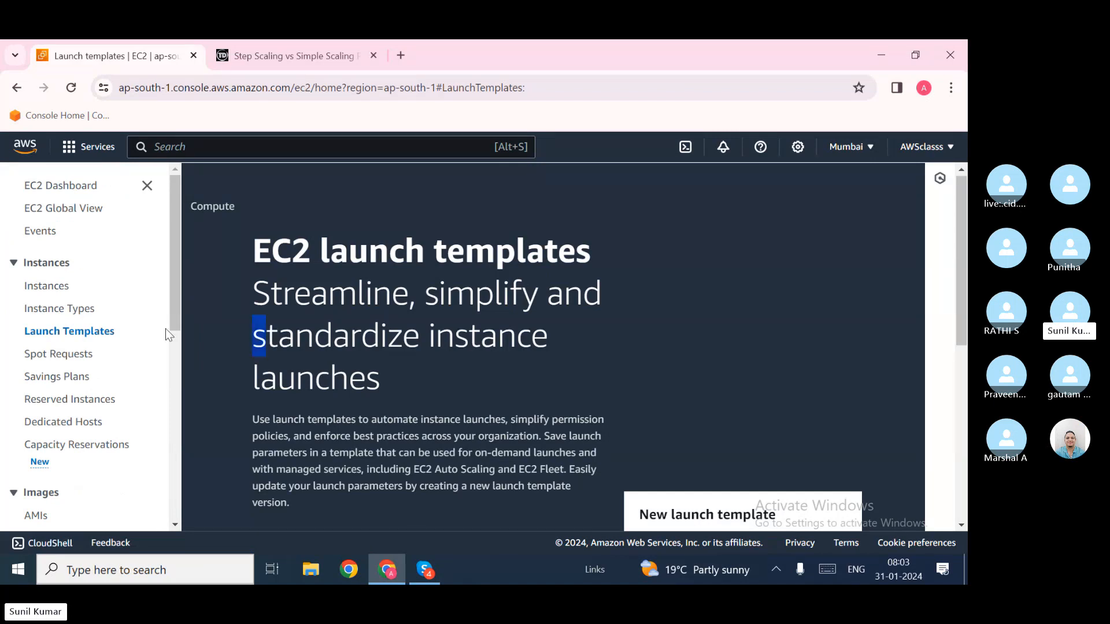
pyautogui.click(110, 341)
pyautogui.scroll(-1, 354, 397)
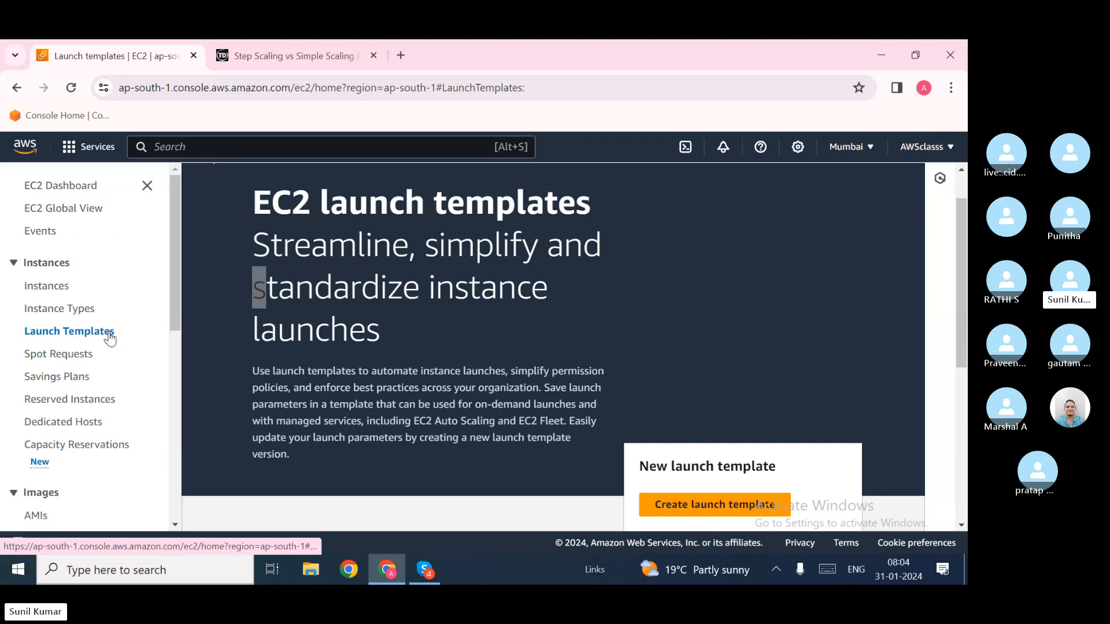
# Step: Start a new launch template and name it ASG
pyautogui.click(714, 505)
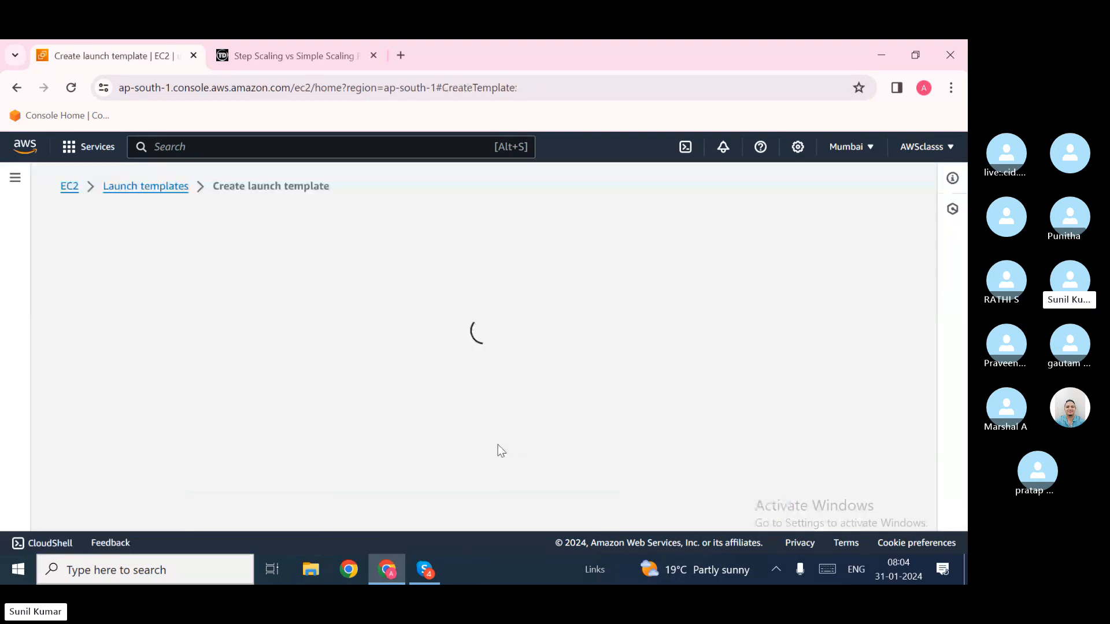
pyautogui.click(426, 571)
pyautogui.click(426, 570)
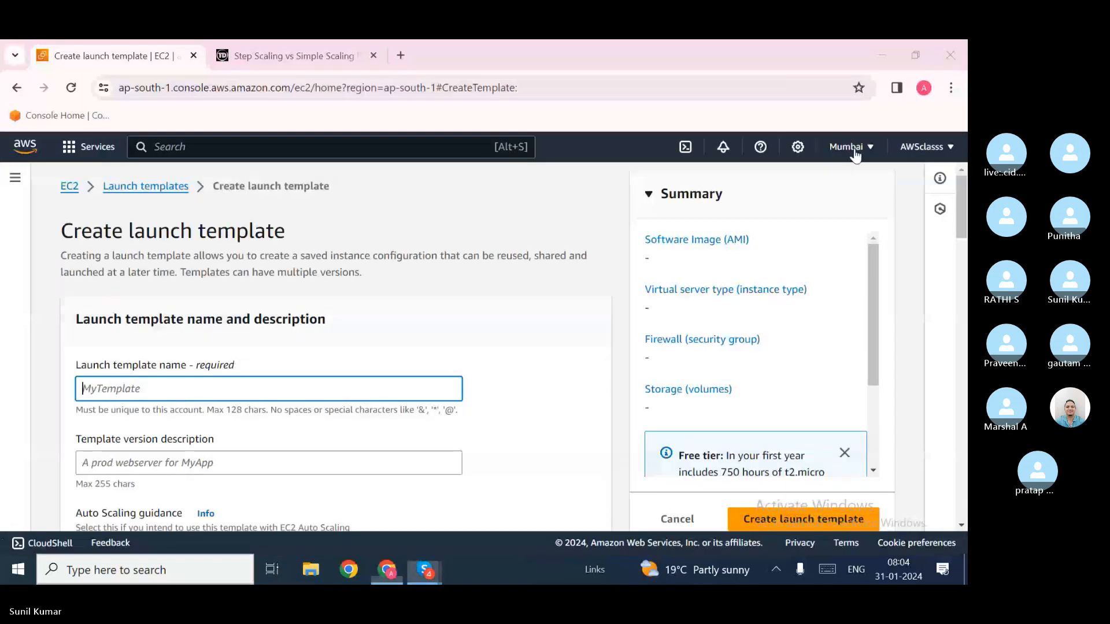
pyautogui.click(422, 339)
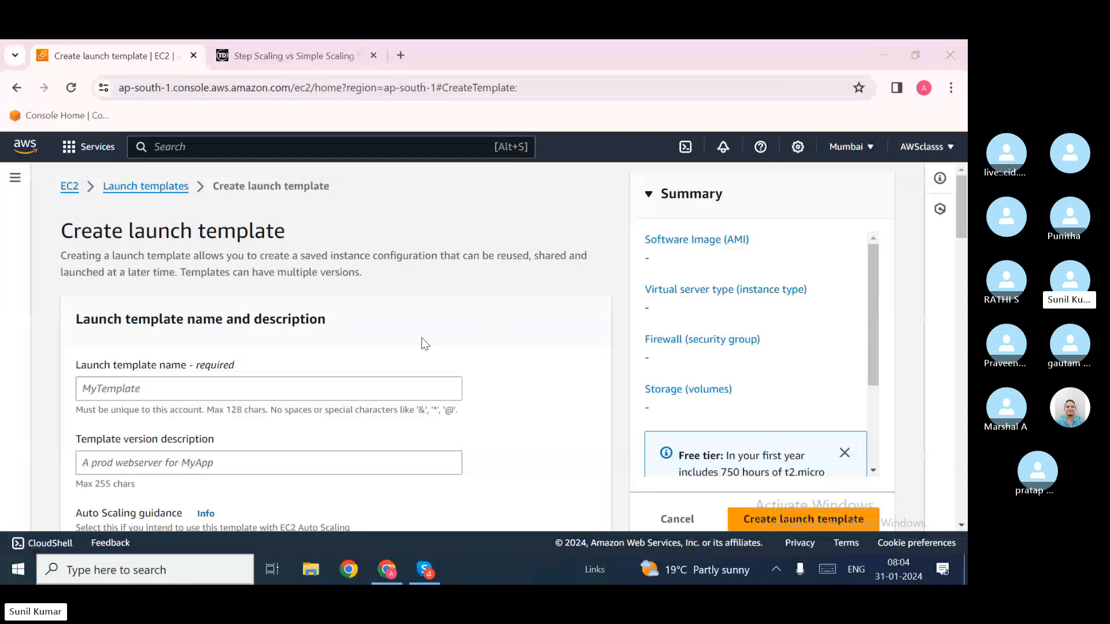
pyautogui.click(296, 386)
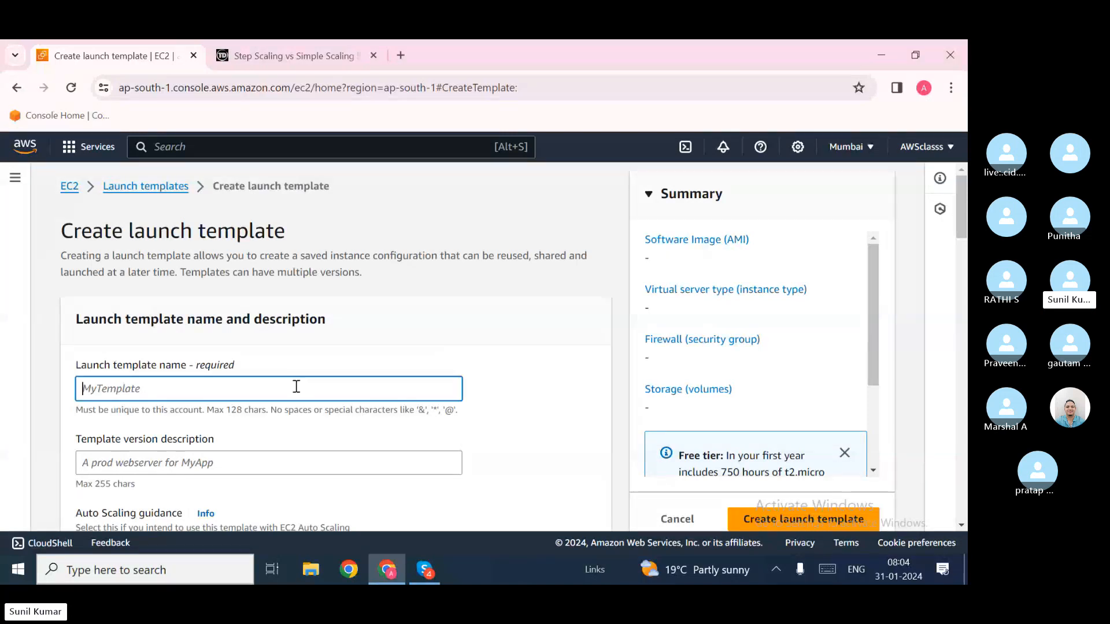
pyautogui.scroll(-1, 296, 386)
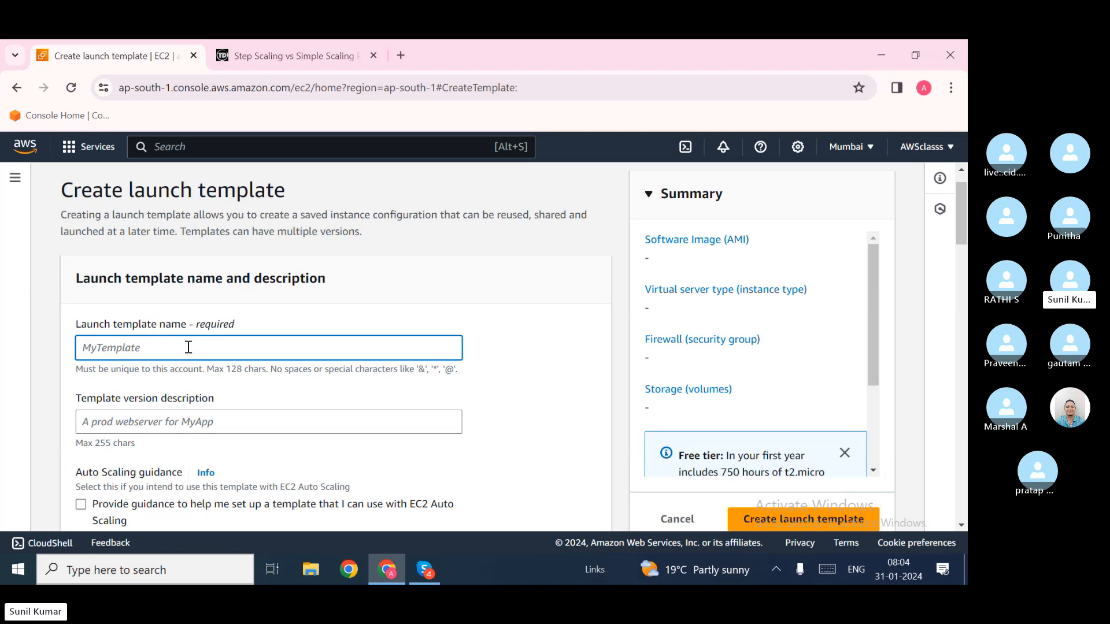
pyautogui.write('ASG')
pyautogui.doubleClick(90, 348)
# Step: Enter 'Template for ASG' as the template version description
pyautogui.click(155, 355)
pyautogui.click(168, 423)
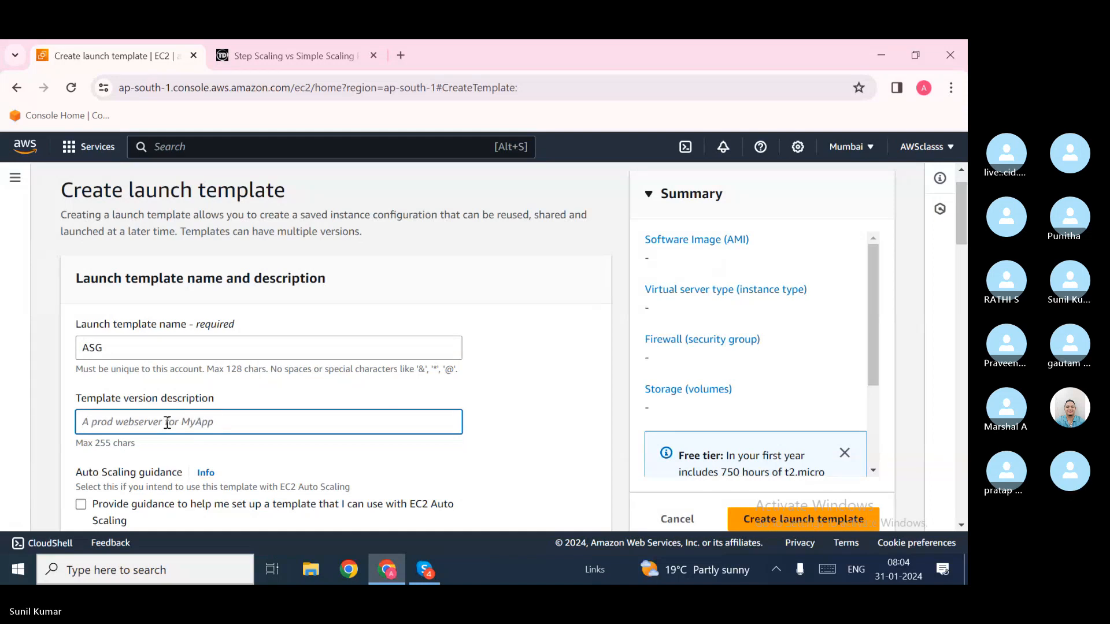
pyautogui.write('Tepla')
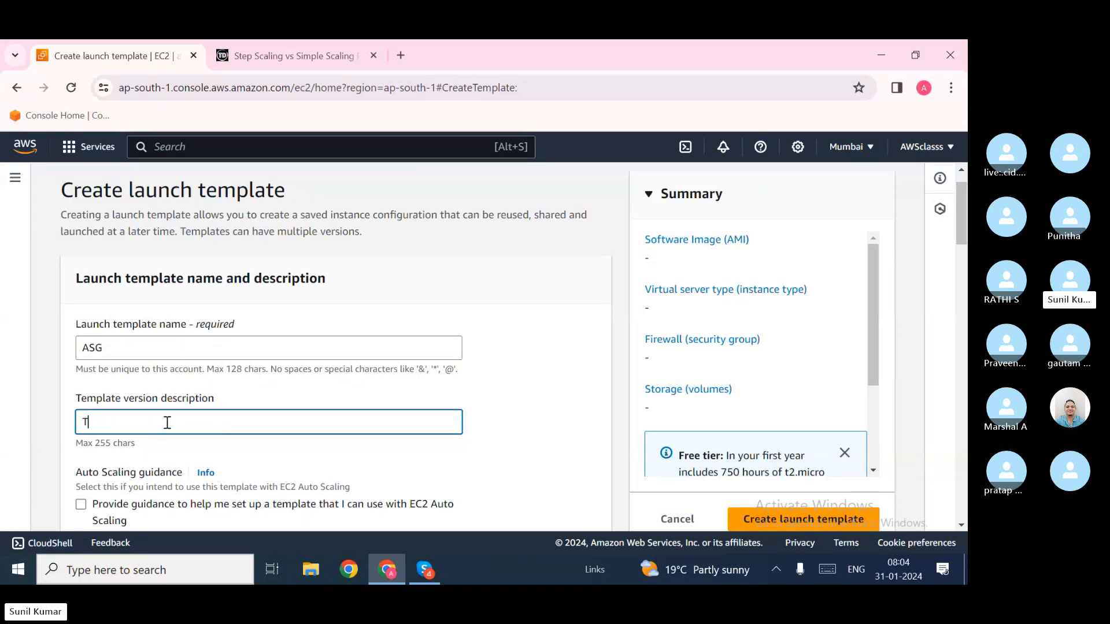
pyautogui.press('BackSpace')
pyautogui.press('BackSpace')
pyautogui.press('BackSpace')
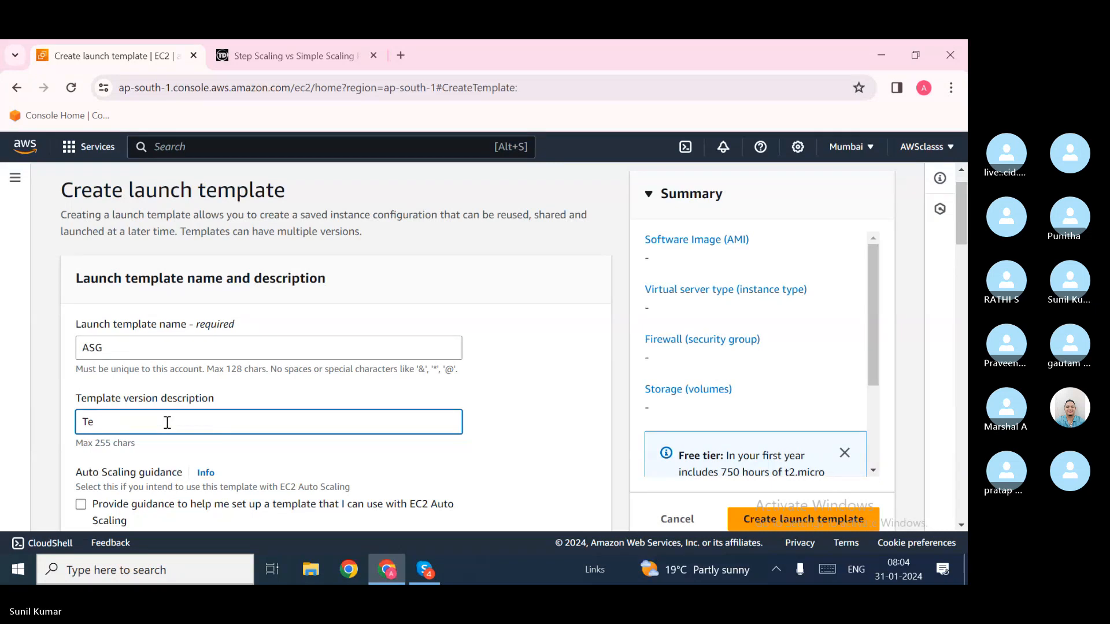
pyautogui.write('mplate ')
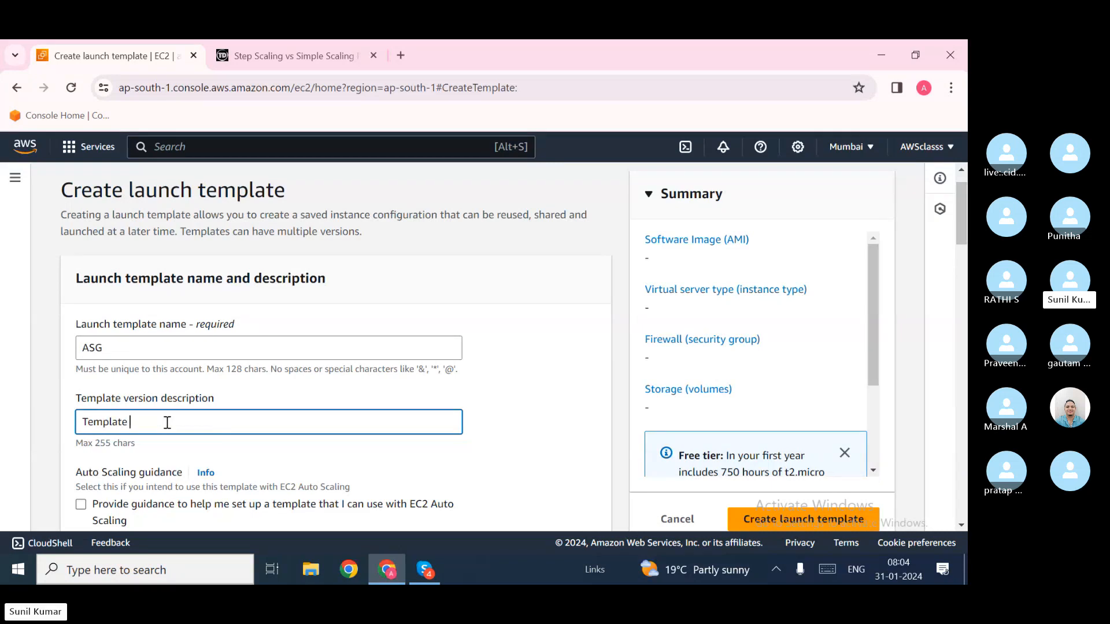
pyautogui.write('fr')
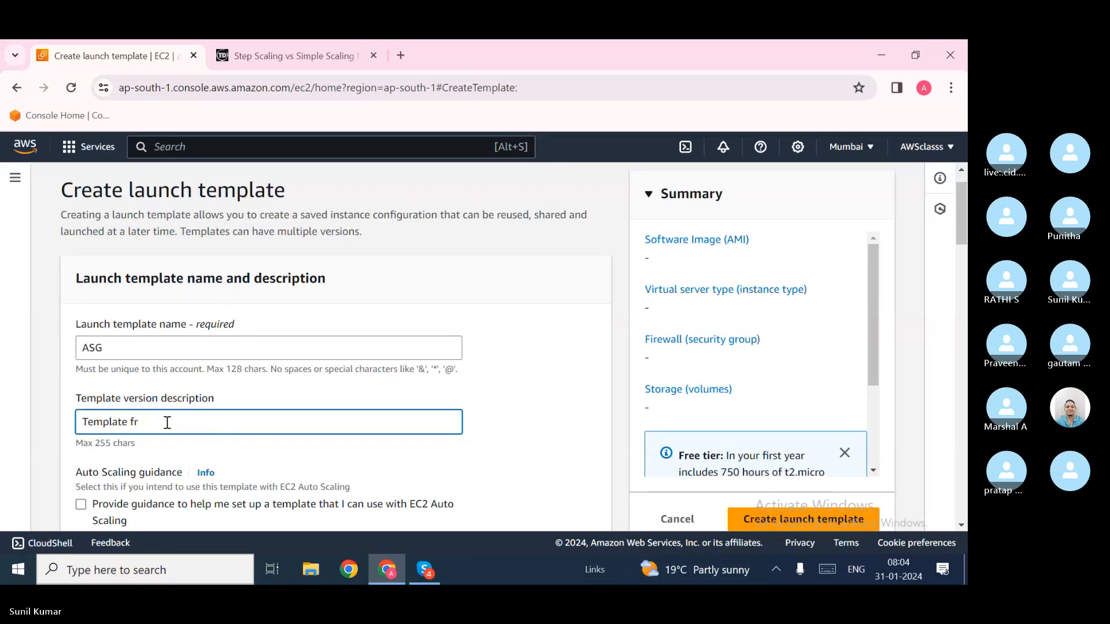
pyautogui.press('BackSpace')
pyautogui.press('BackSpace')
pyautogui.press('BackSpace')
pyautogui.write('for')
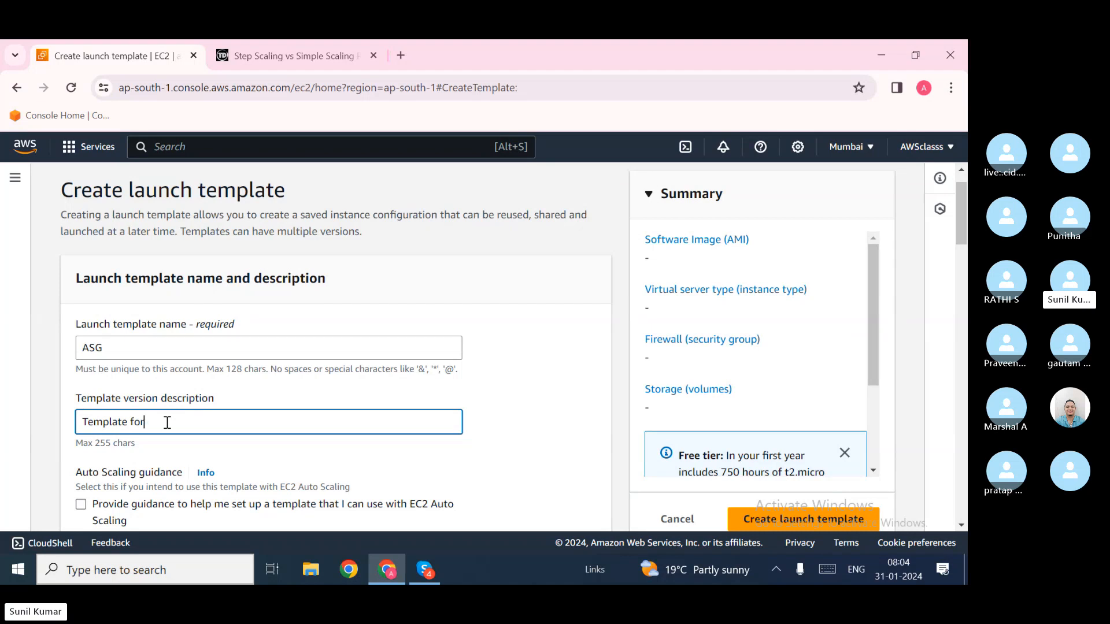
pyautogui.write(' ASG')
pyautogui.scroll(-3, 167, 425)
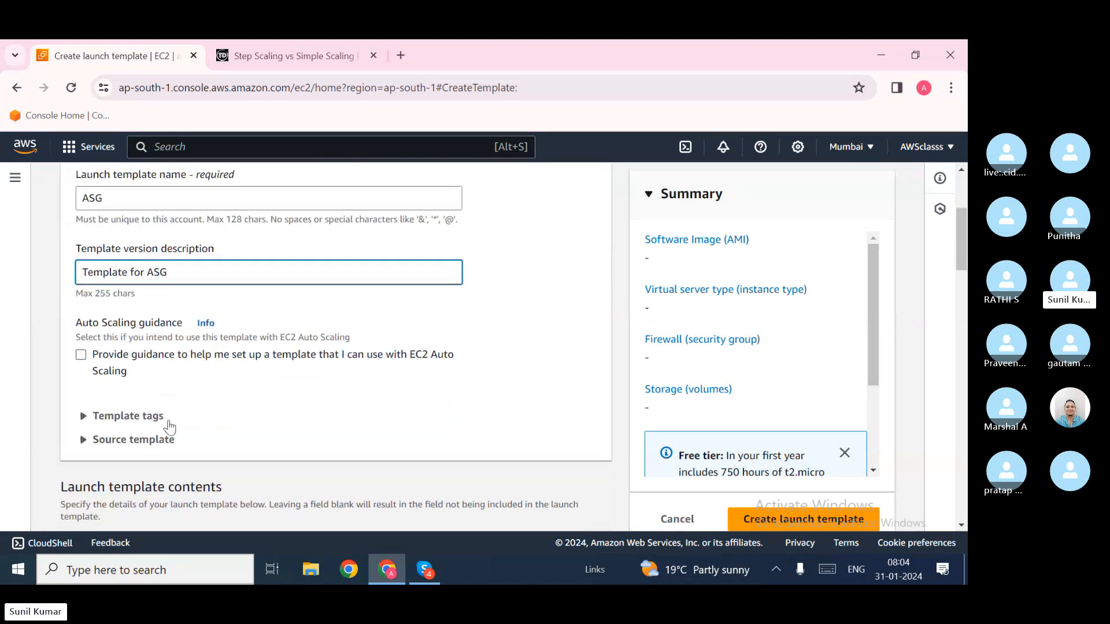
# Step: Turn on Auto Scaling guidance for the launch template
pyautogui.click(168, 424)
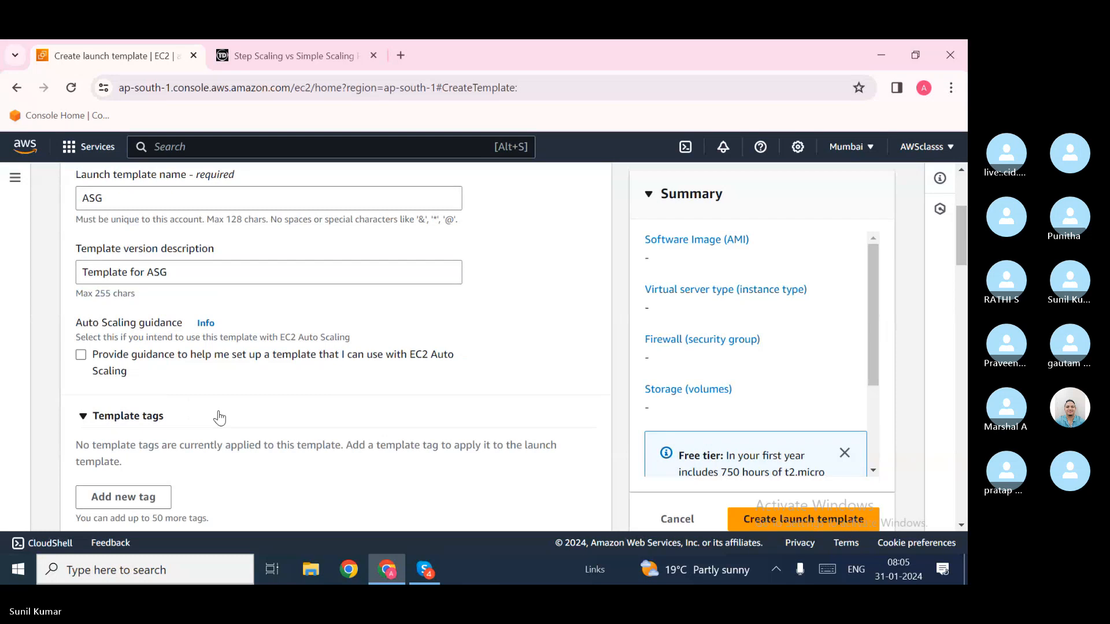
pyautogui.click(113, 363)
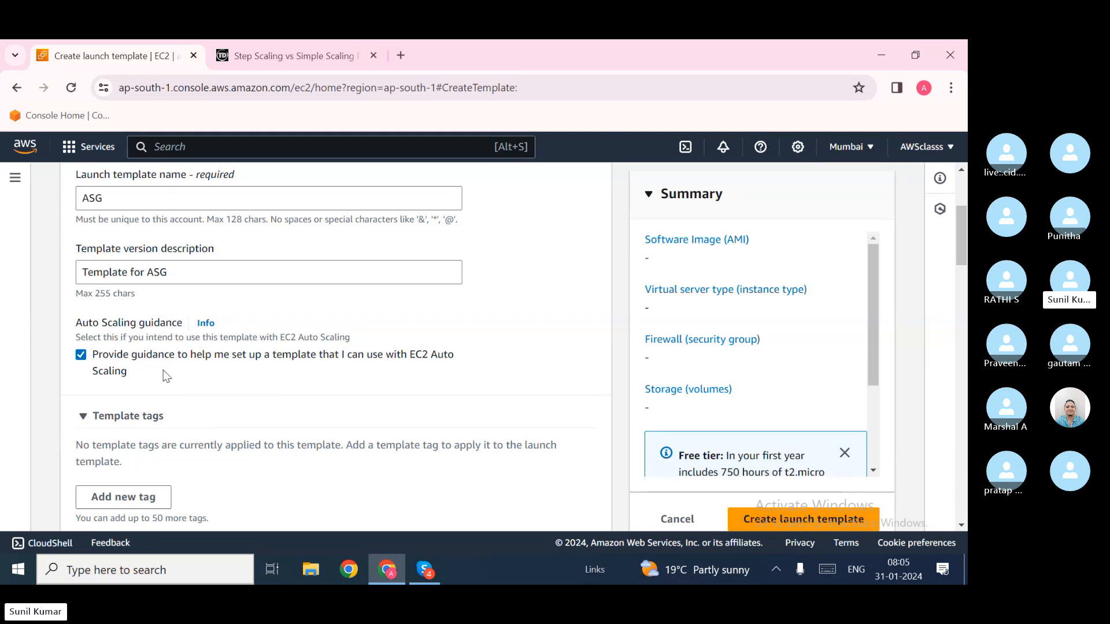
pyautogui.scroll(-1, 205, 420)
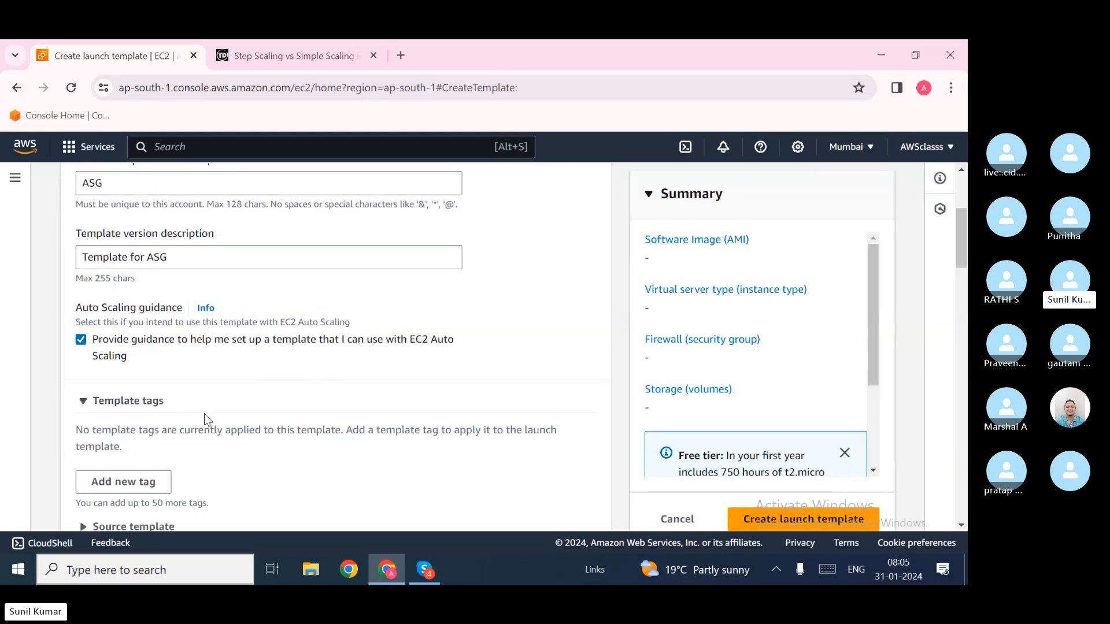
pyautogui.scroll(-2, 205, 415)
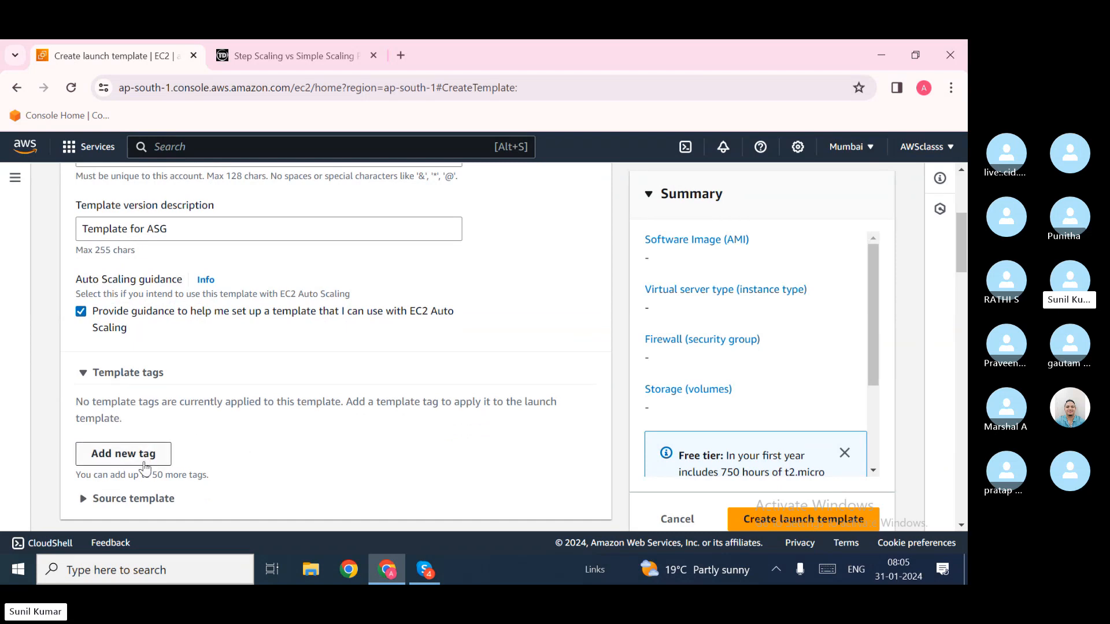
# Step: Add a template tag with key Name and value Template
pyautogui.click(118, 455)
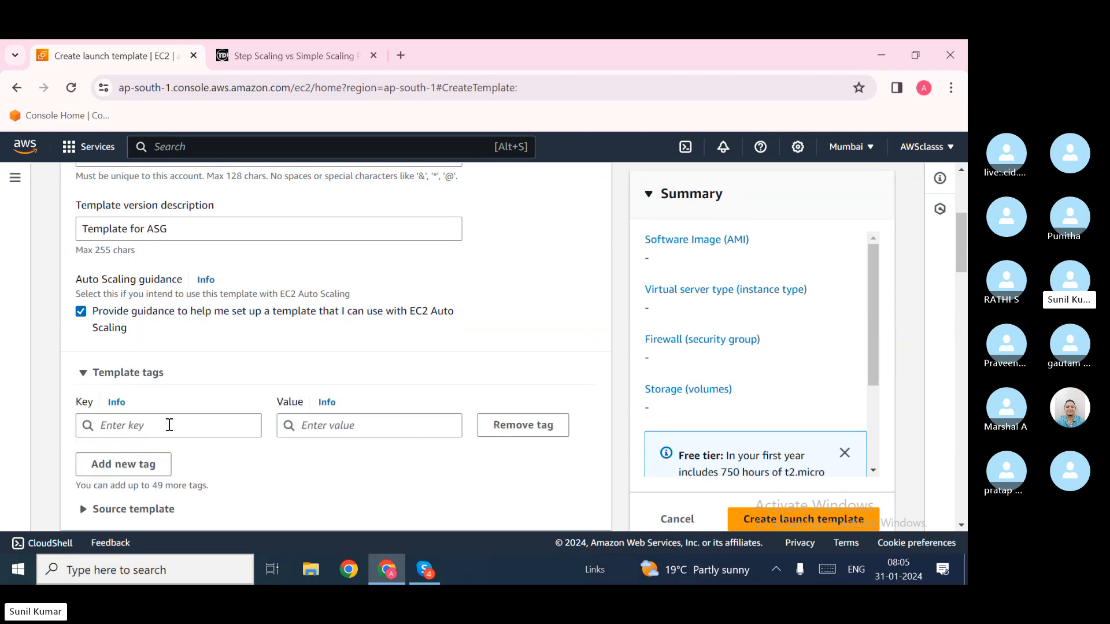
pyautogui.click(168, 425)
pyautogui.write('Na')
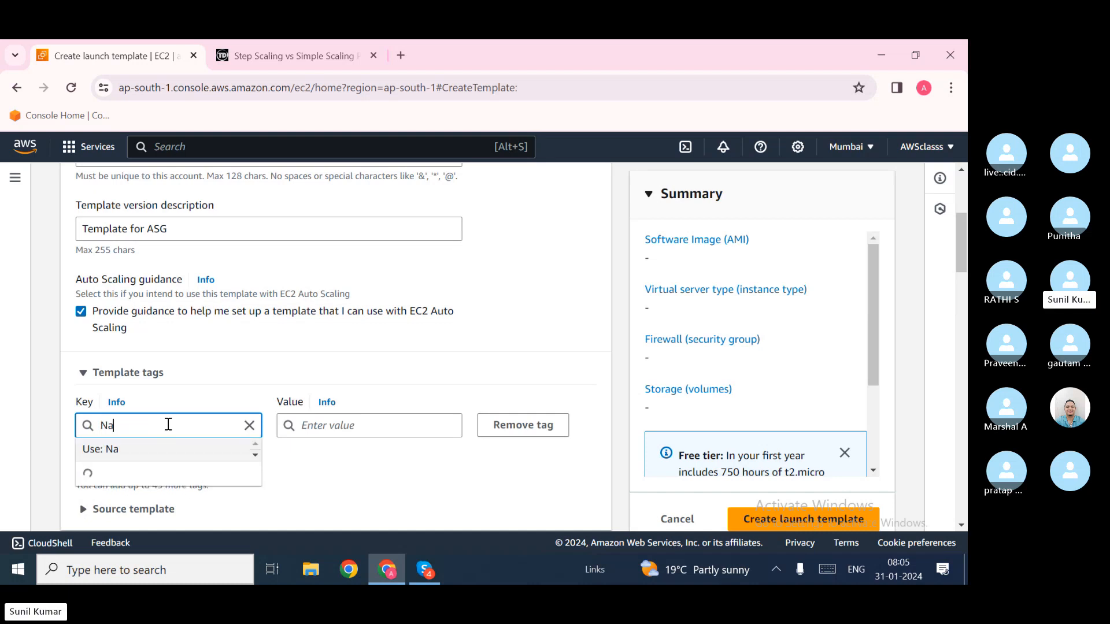
pyautogui.click(175, 443)
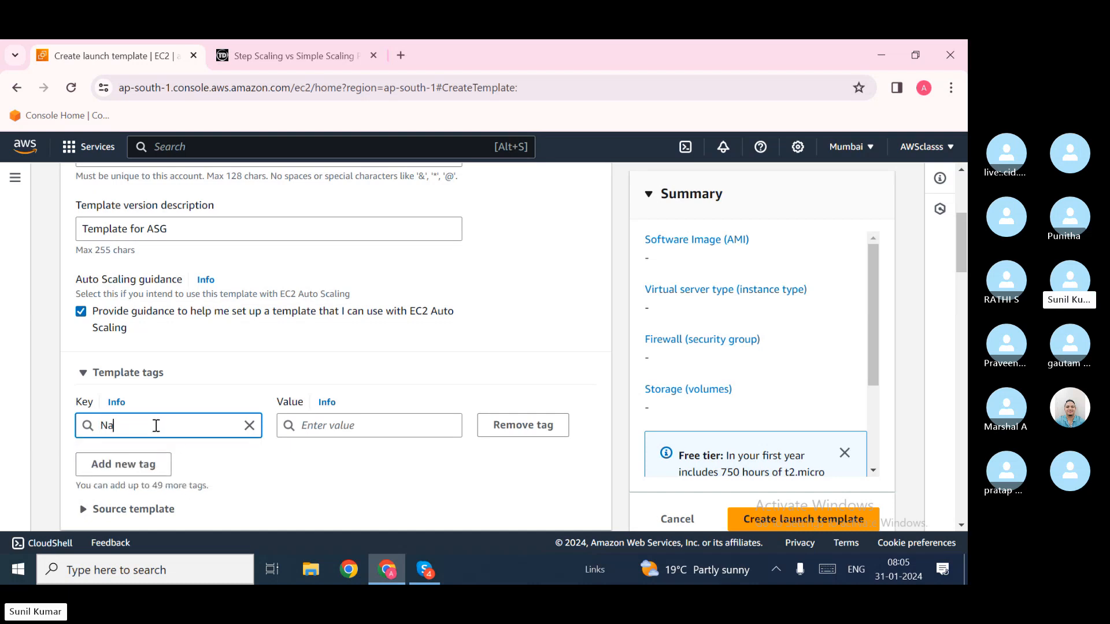
pyautogui.click(154, 426)
pyautogui.write('m')
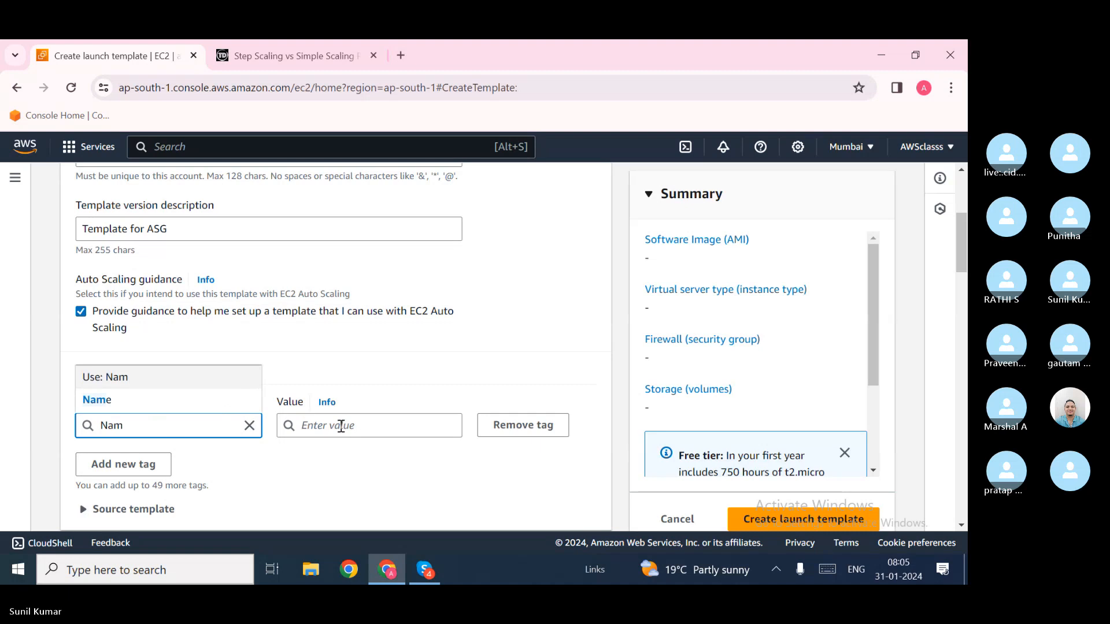
pyautogui.write('e')
pyautogui.click(340, 427)
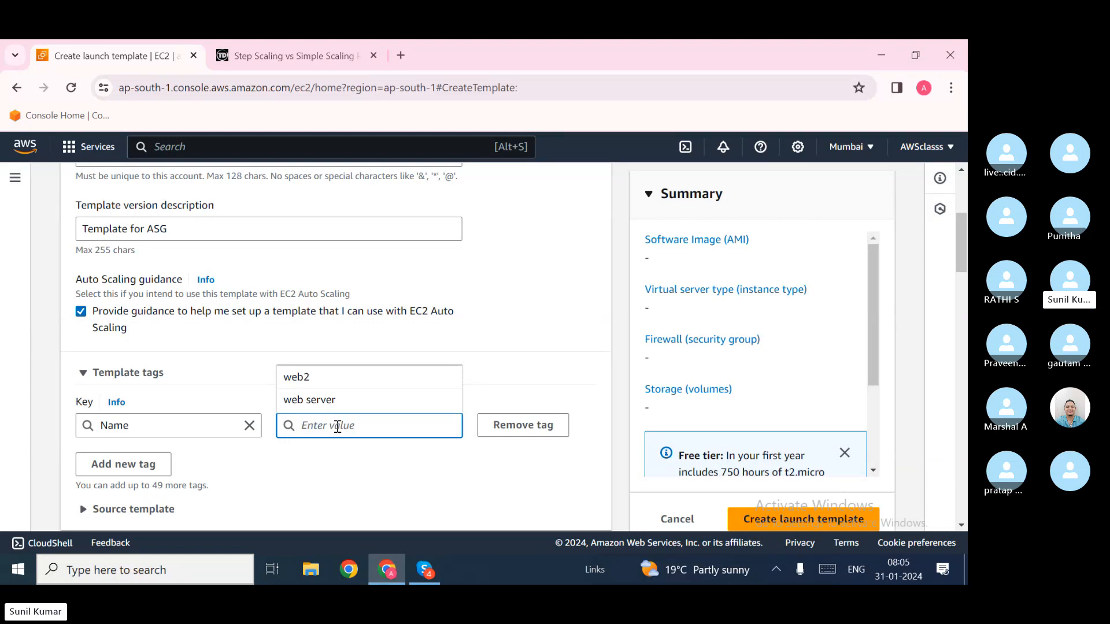
pyautogui.write('Te')
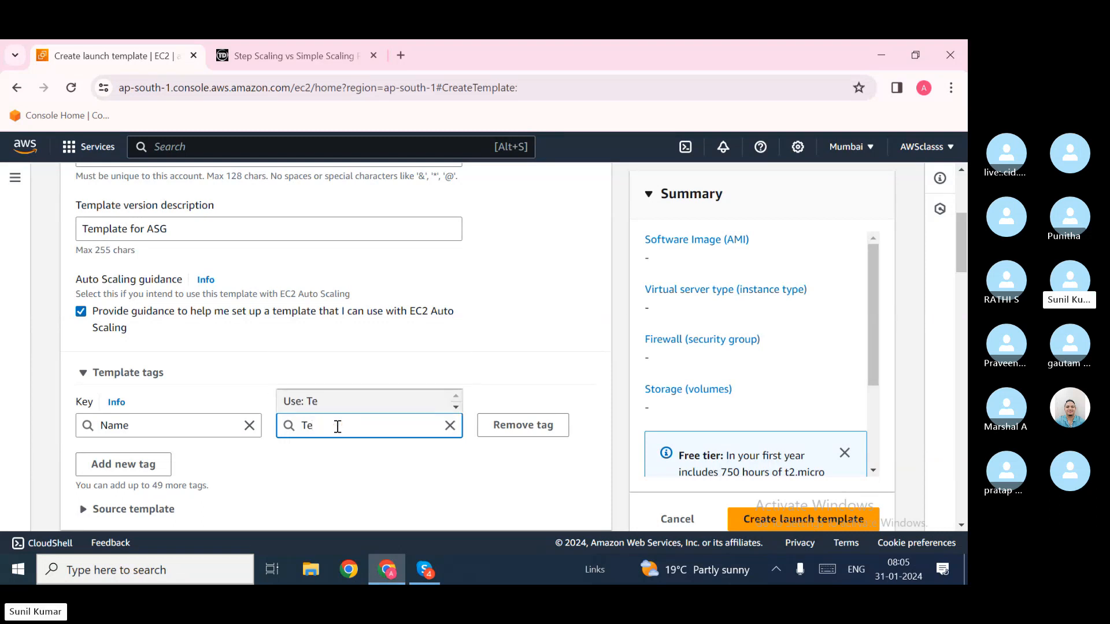
pyautogui.write('mplate')
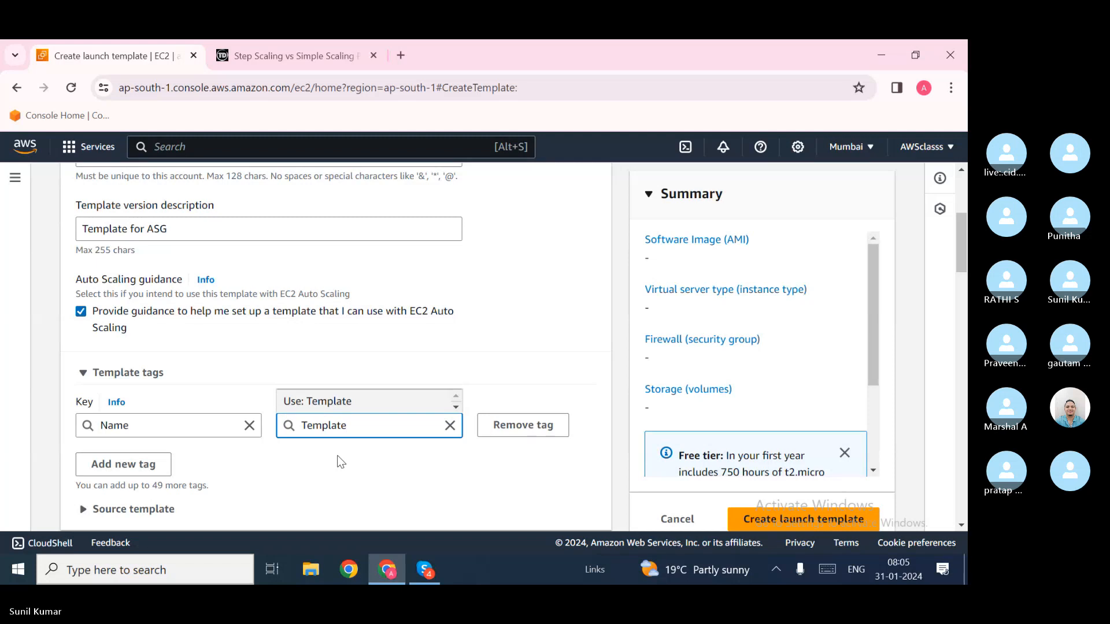
pyautogui.click(341, 463)
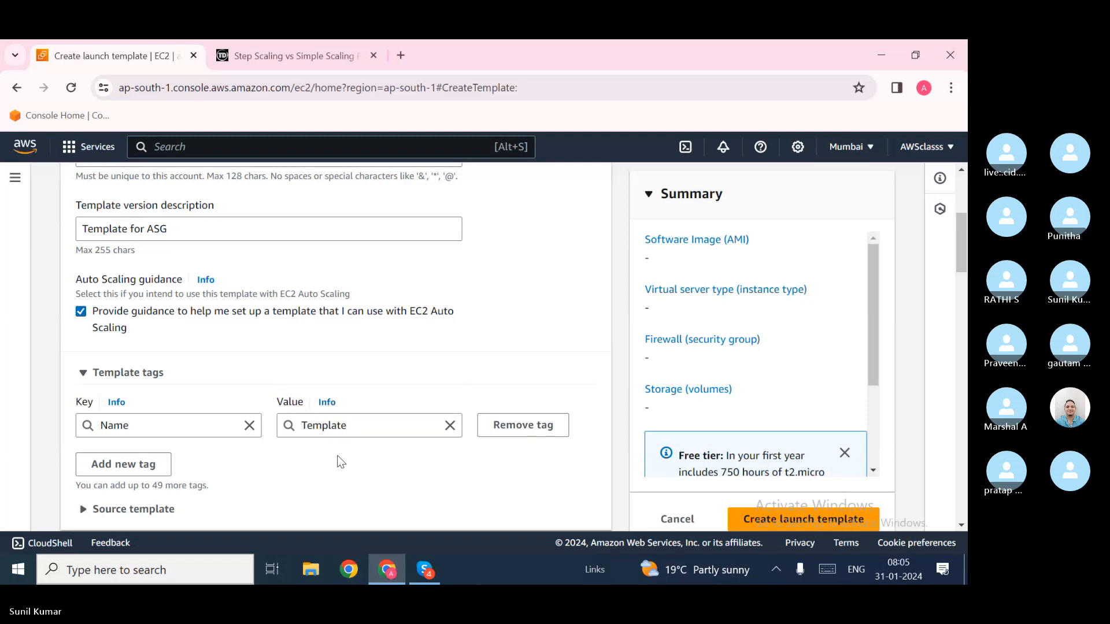
pyautogui.scroll(-1, 341, 461)
pyautogui.scroll(-3, 233, 471)
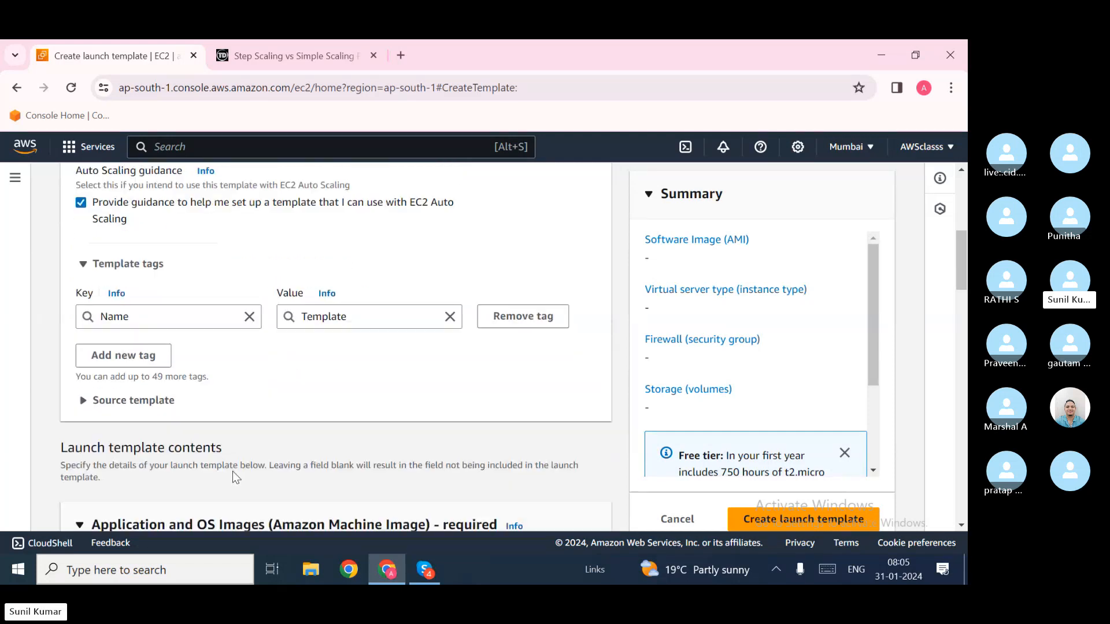
pyautogui.click(106, 352)
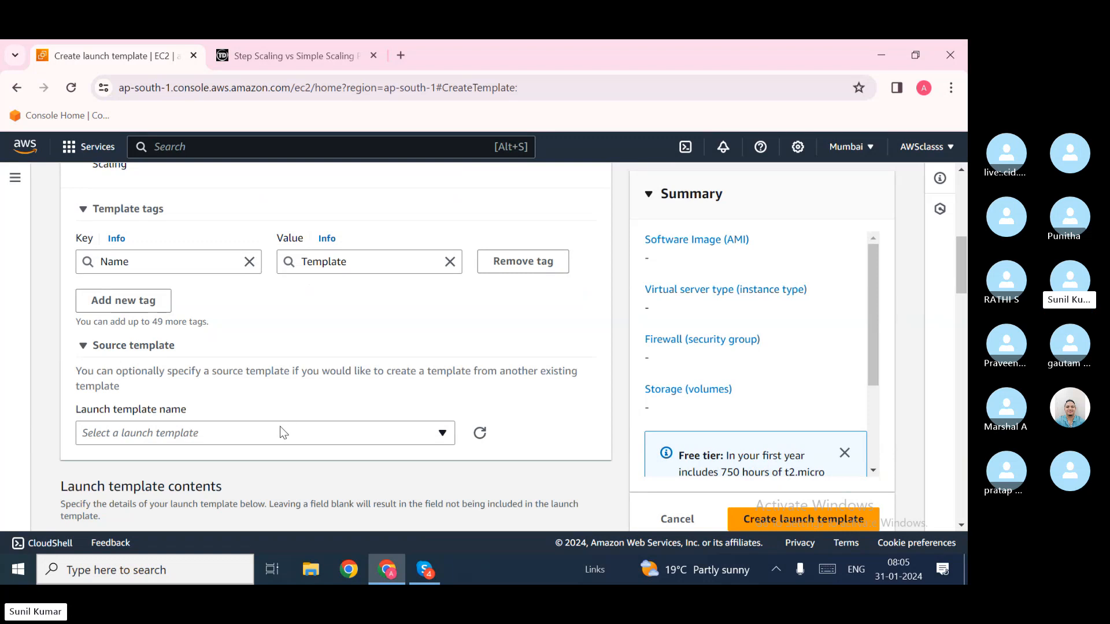
pyautogui.click(274, 442)
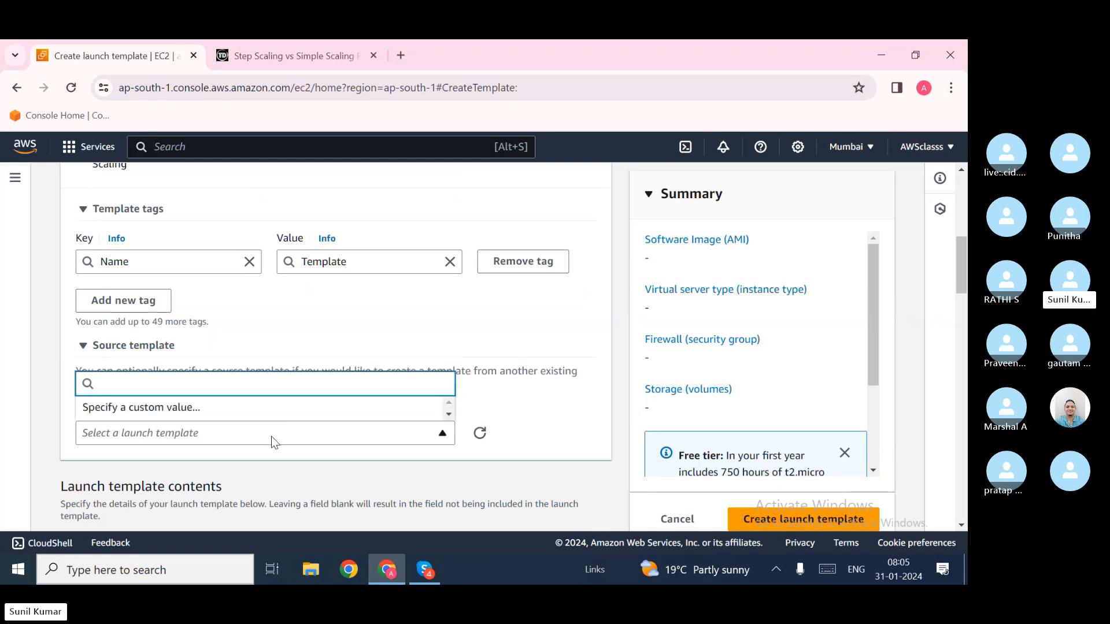
pyautogui.click(502, 400)
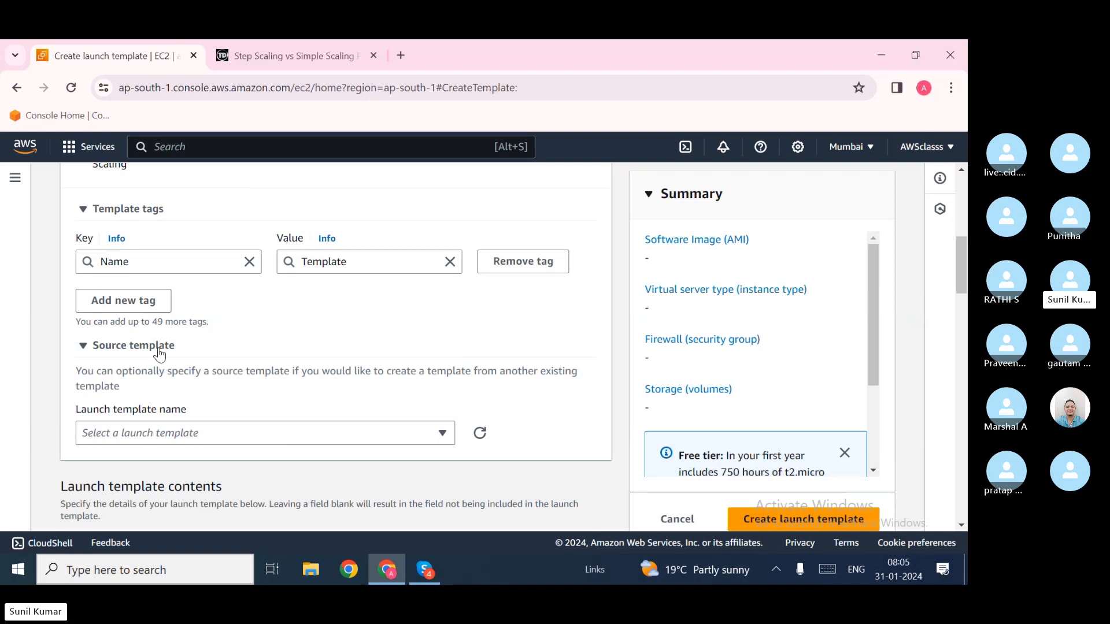
pyautogui.click(95, 350)
pyautogui.scroll(2, 176, 354)
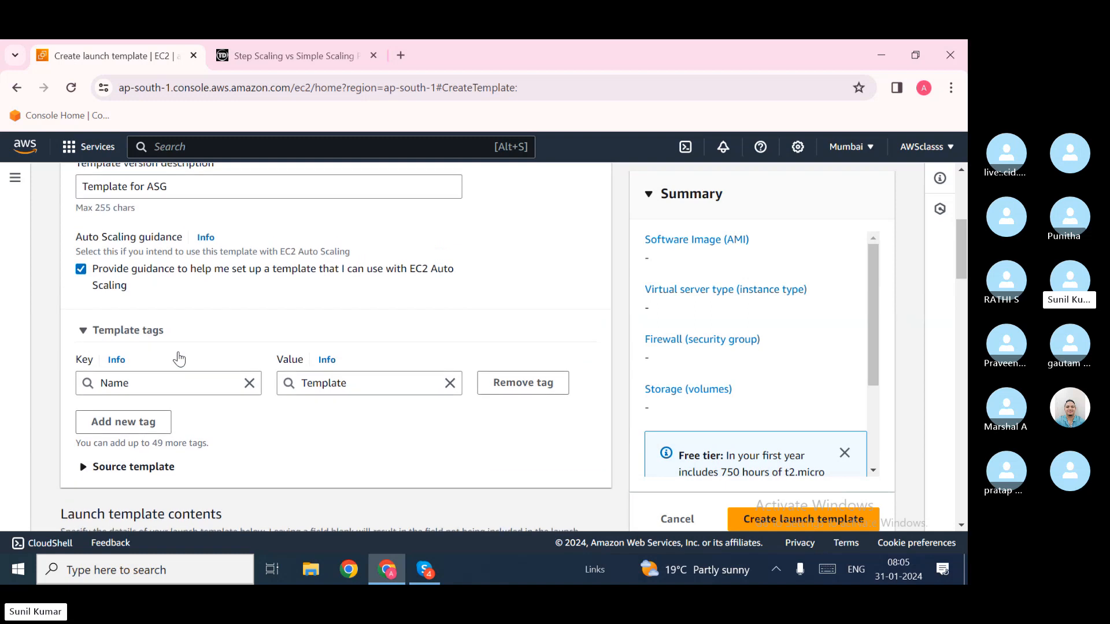
pyautogui.scroll(3, 178, 359)
pyautogui.scroll(-5, 179, 359)
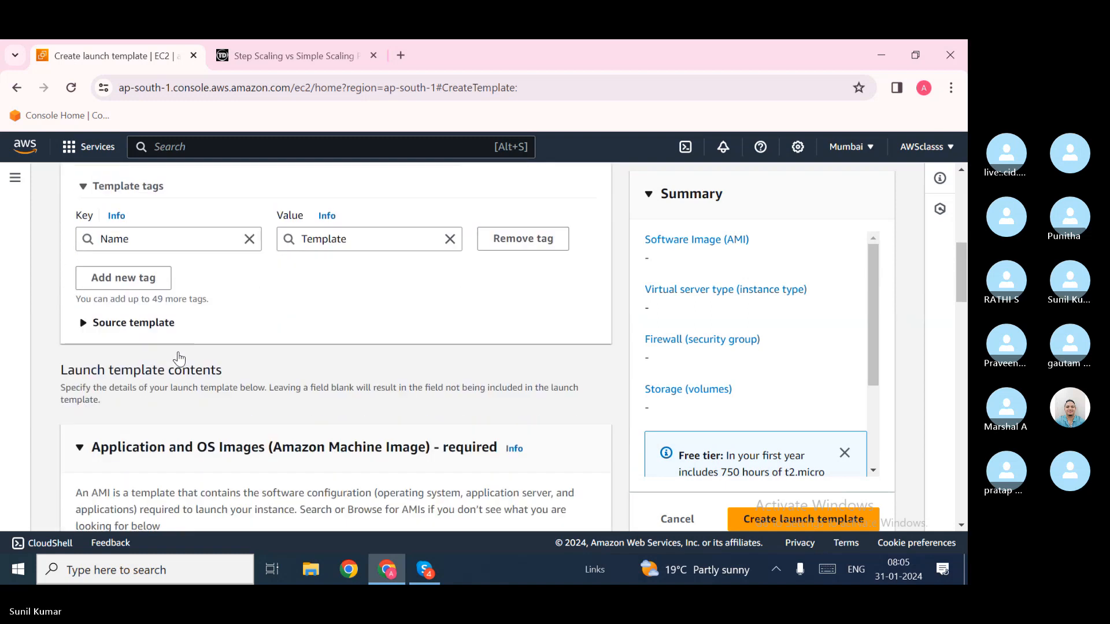
pyautogui.scroll(-4, 178, 359)
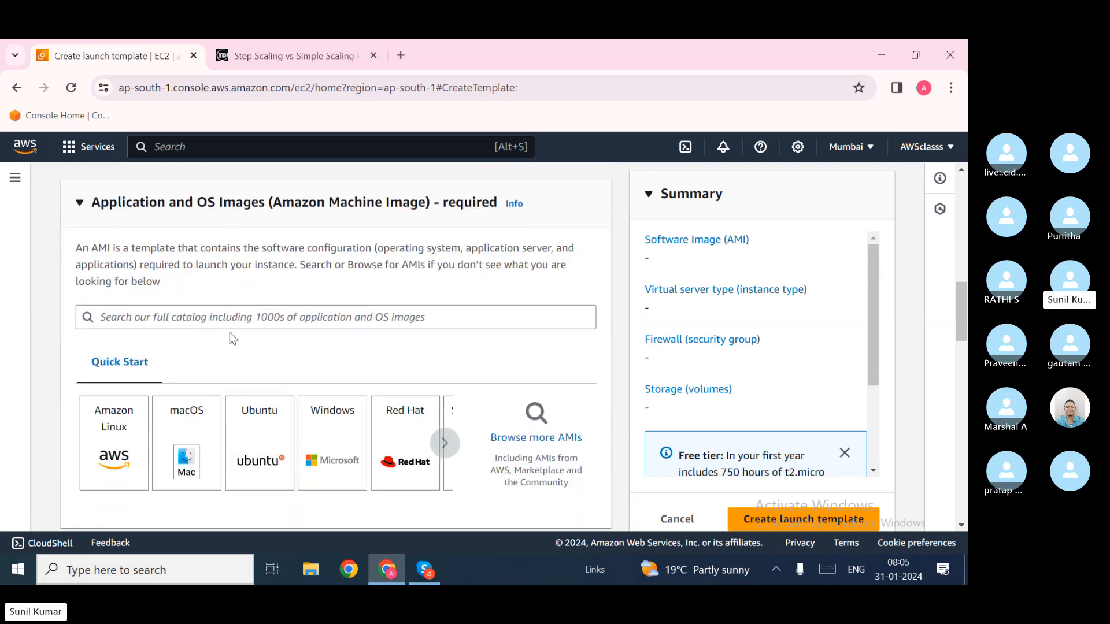
pyautogui.scroll(3, 230, 333)
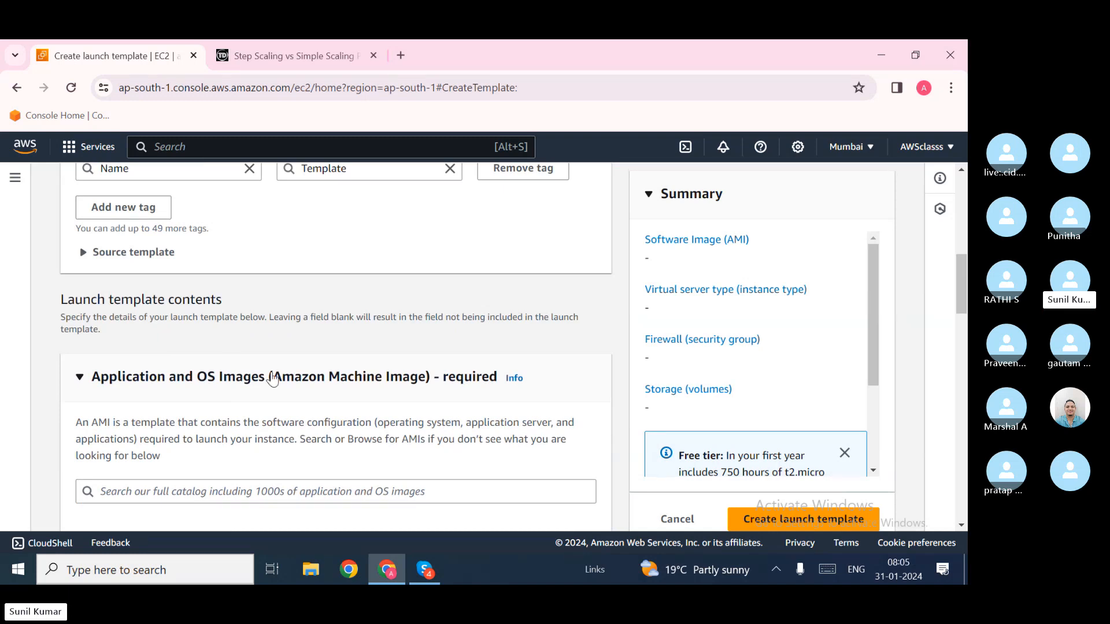
pyautogui.scroll(-1, 274, 380)
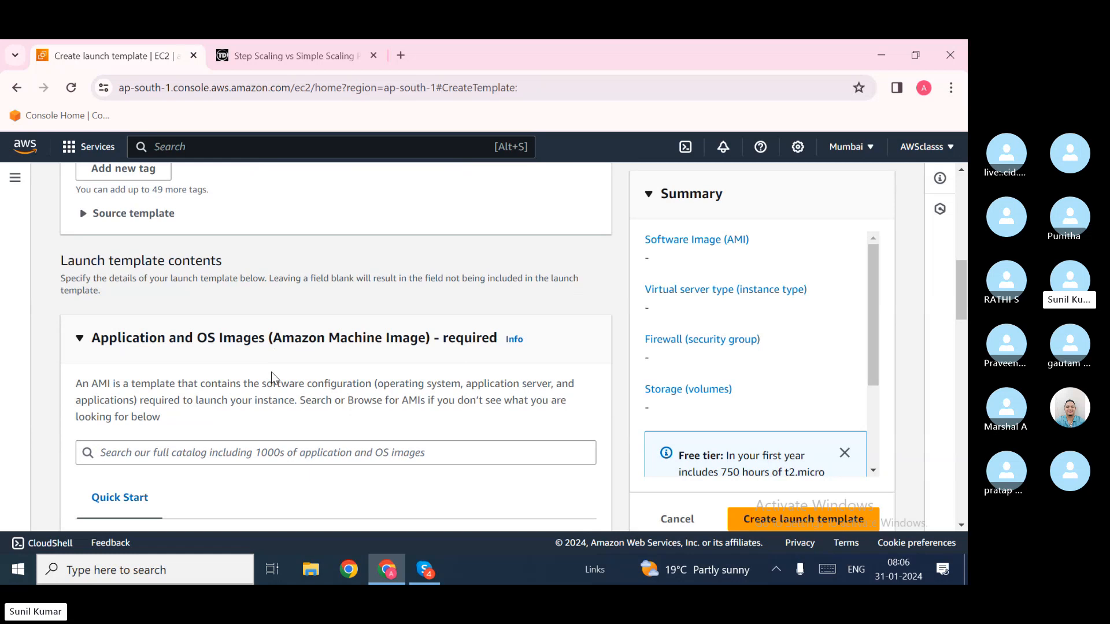
# Step: Pick the Amazon Linux 2023 AMI (64-bit x86) from Quick Start
pyautogui.scroll(-3, 272, 372)
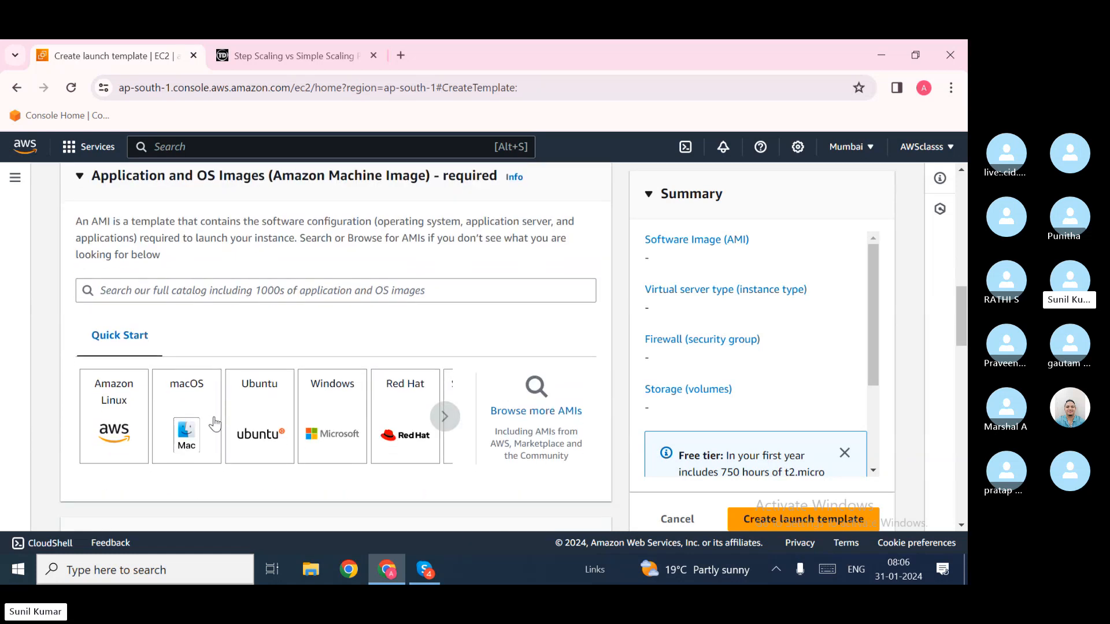
pyautogui.scroll(-2, 214, 424)
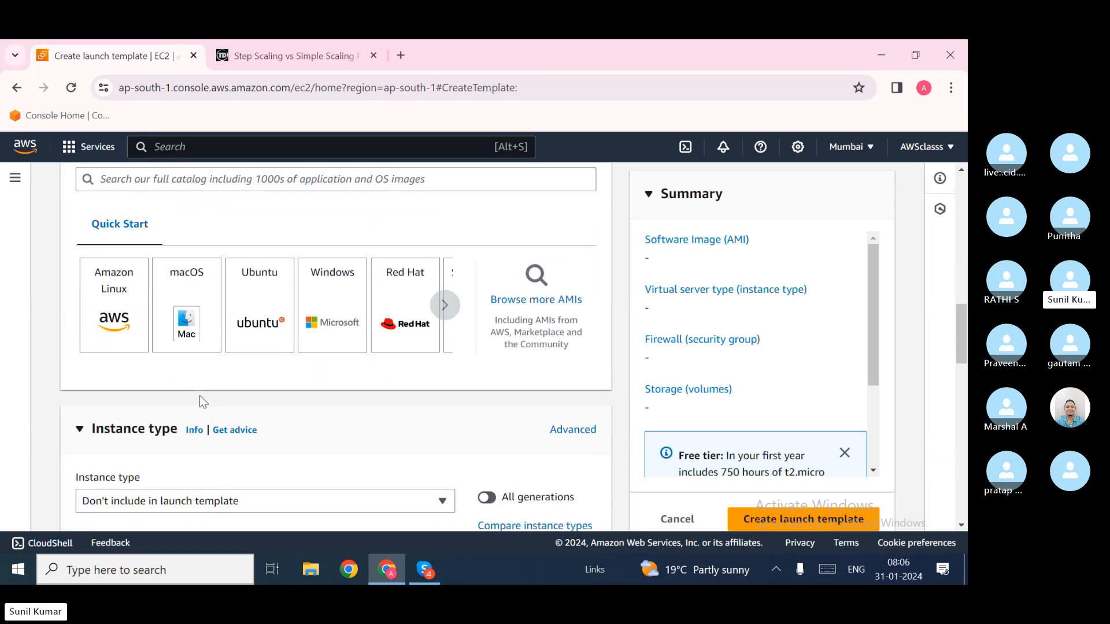
pyautogui.click(124, 321)
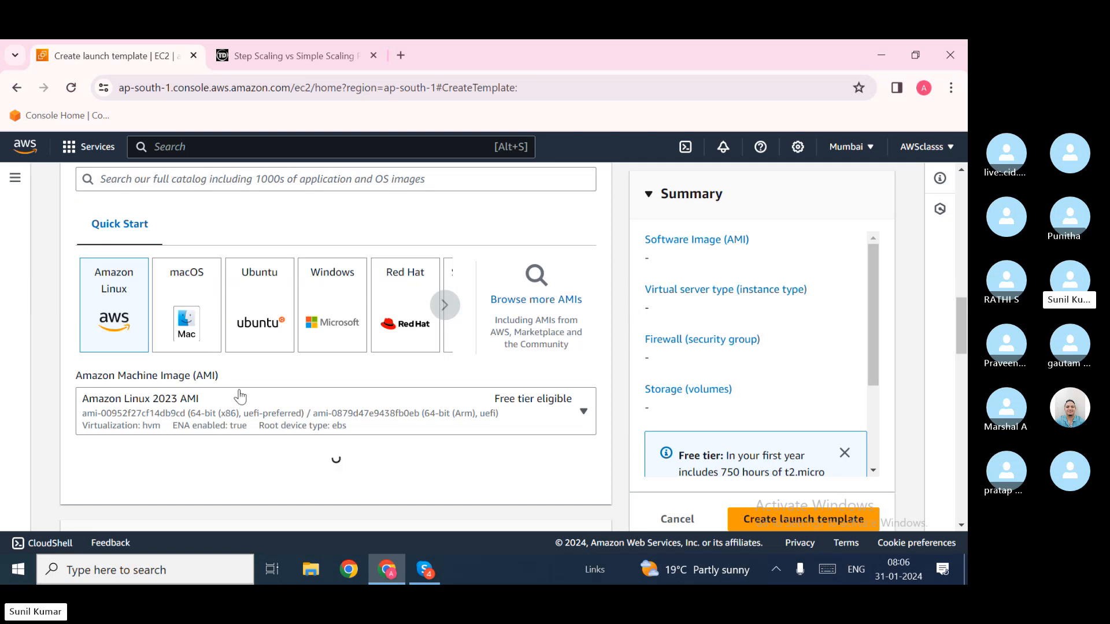
pyautogui.scroll(-1, 240, 393)
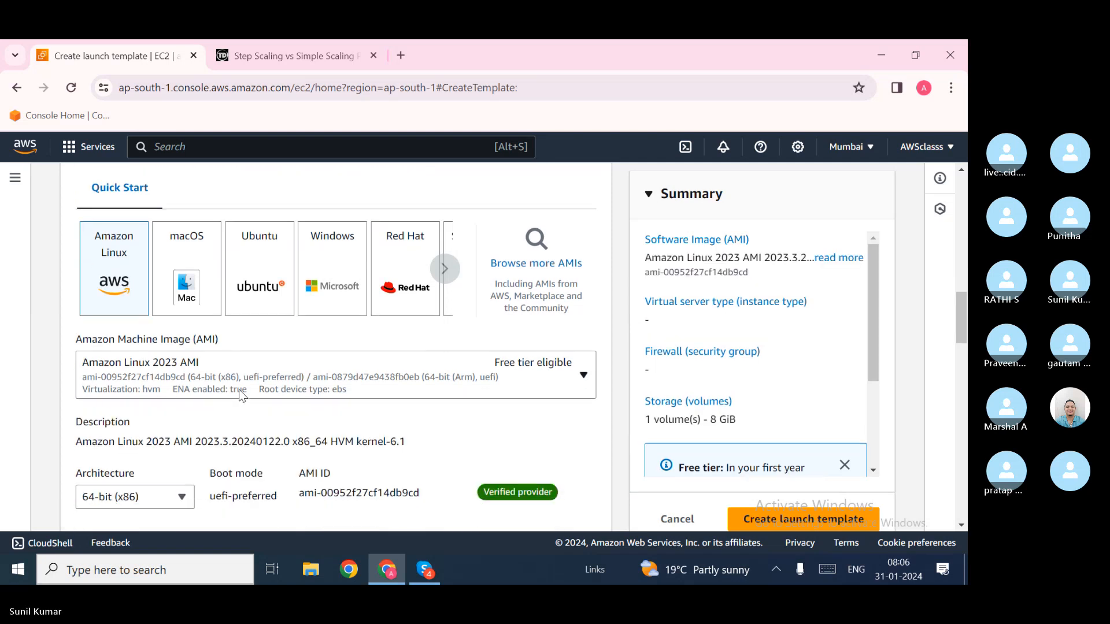
pyautogui.scroll(-4, 241, 395)
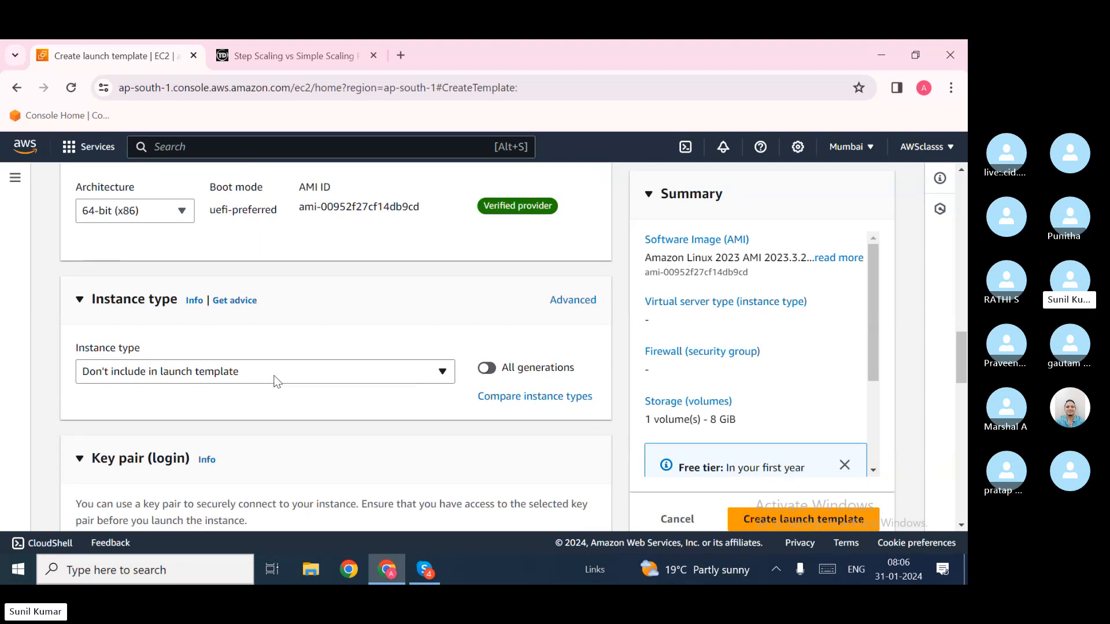
# Step: Search for and select t2.micro as the instance type
pyautogui.click(276, 382)
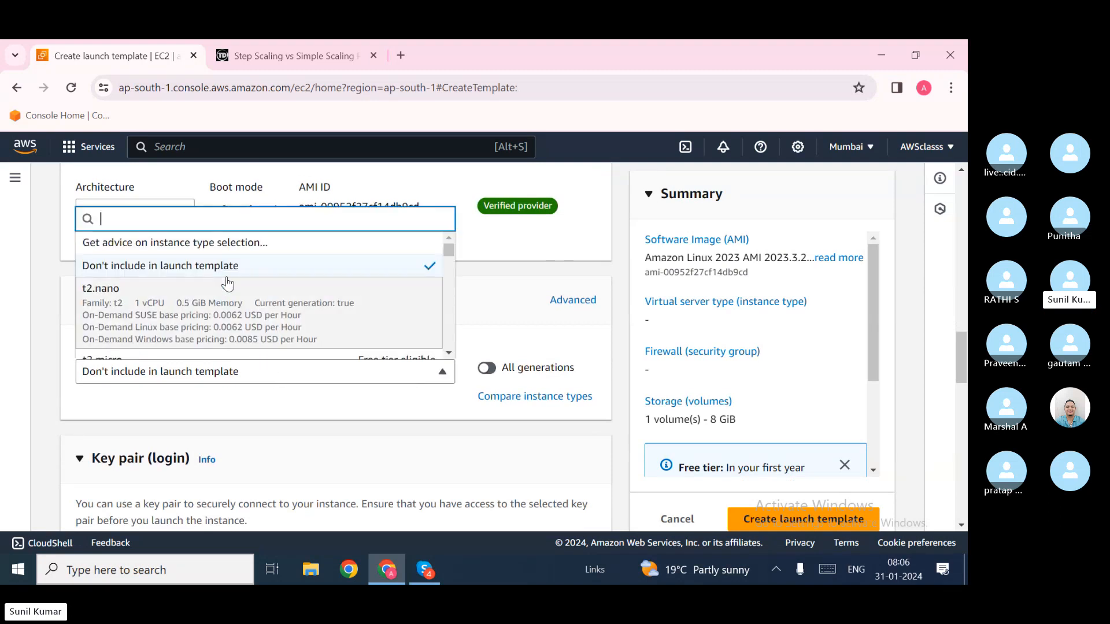
pyautogui.write('t2.n')
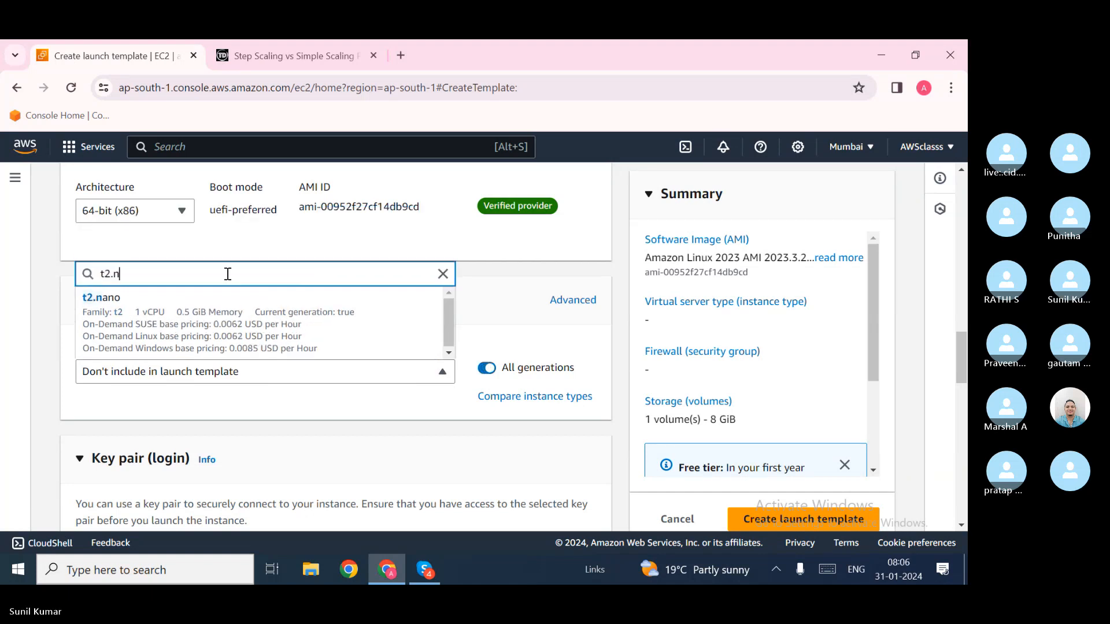
pyautogui.press('BackSpace')
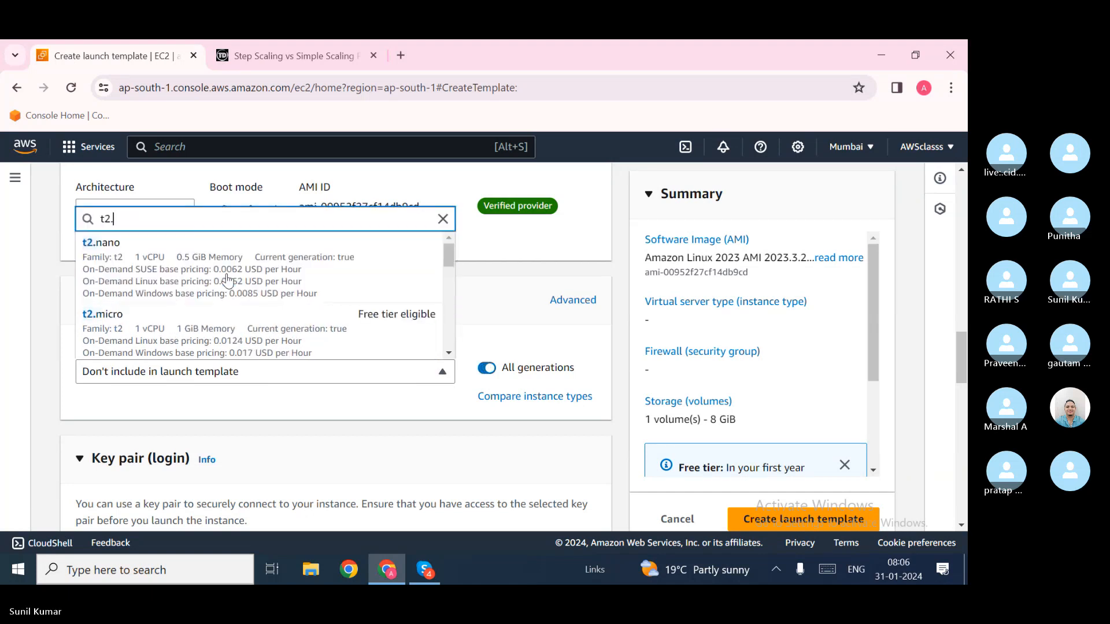
pyautogui.write('micro')
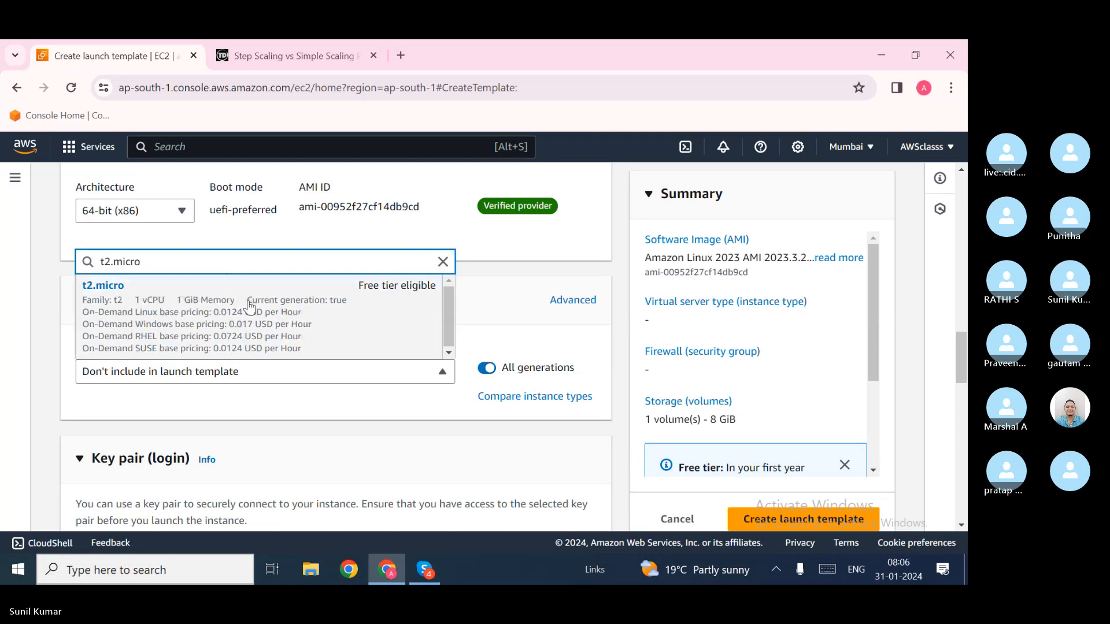
pyautogui.click(240, 327)
pyautogui.scroll(-3, 277, 372)
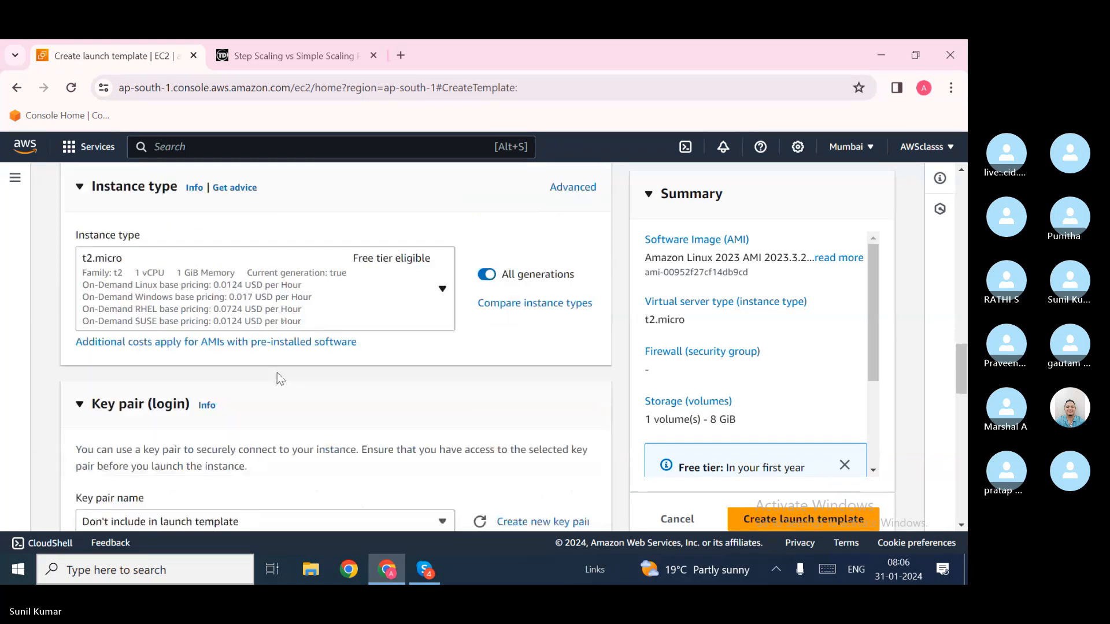
# Step: Select the 23.1.2024 key pair for login
pyautogui.click(303, 434)
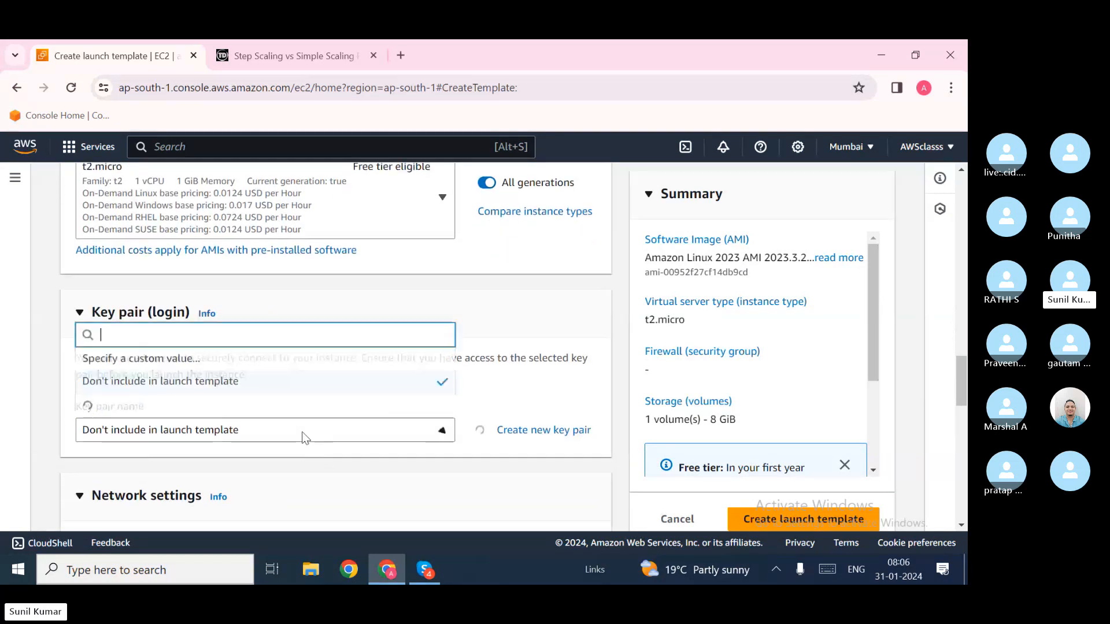
pyautogui.click(242, 398)
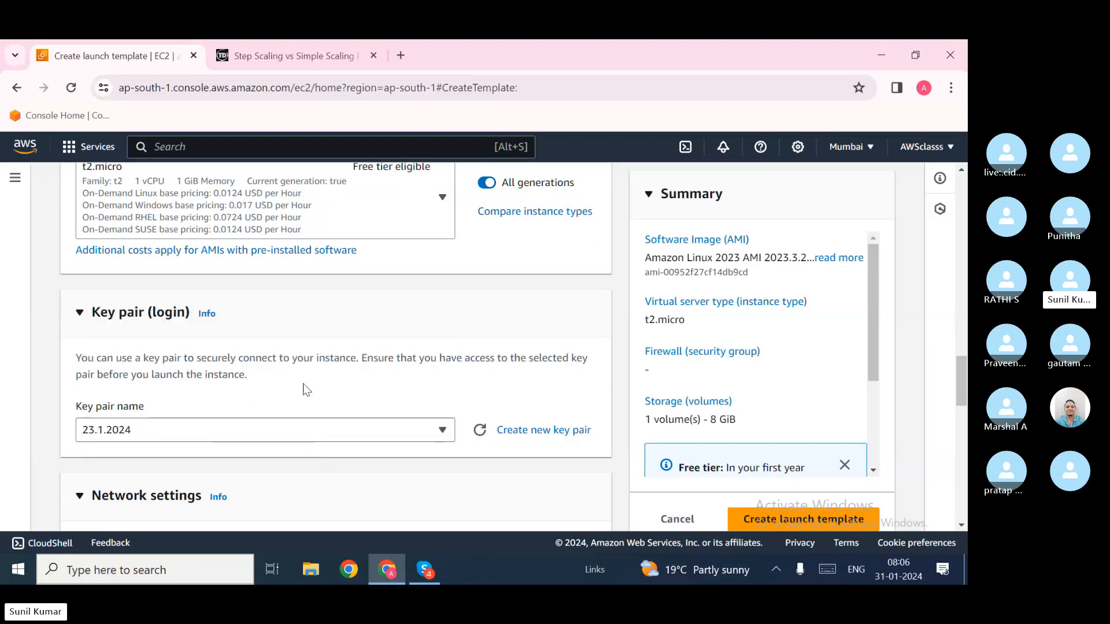
pyautogui.scroll(-3, 316, 398)
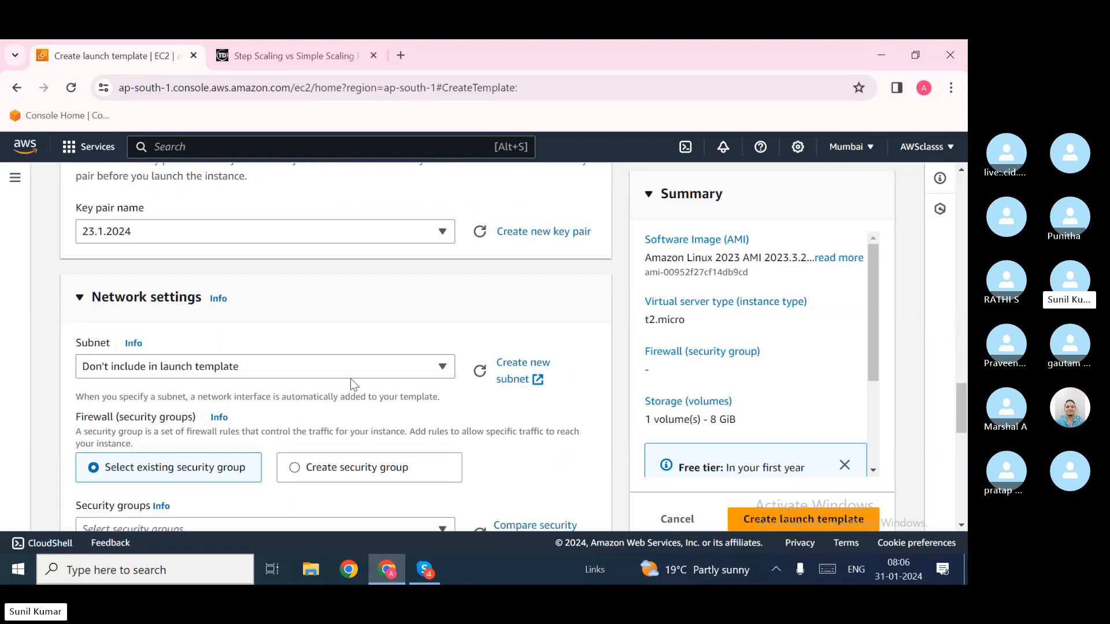
pyautogui.scroll(-1, 354, 384)
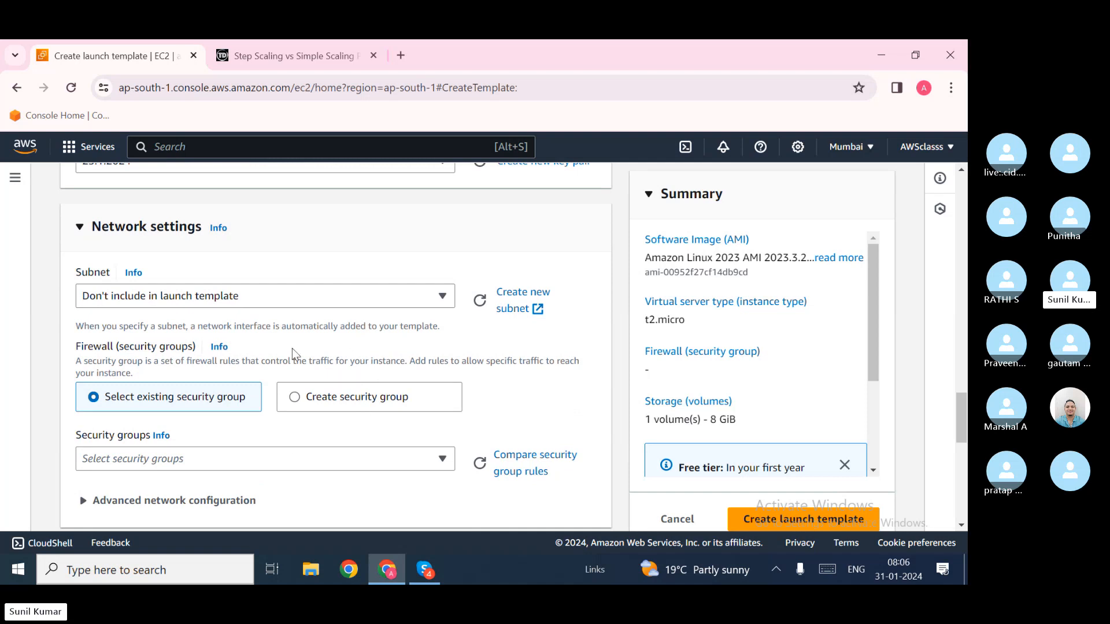
# Step: Use the existing security group launch-wizard-2 instead of creating a new one
pyautogui.click(338, 398)
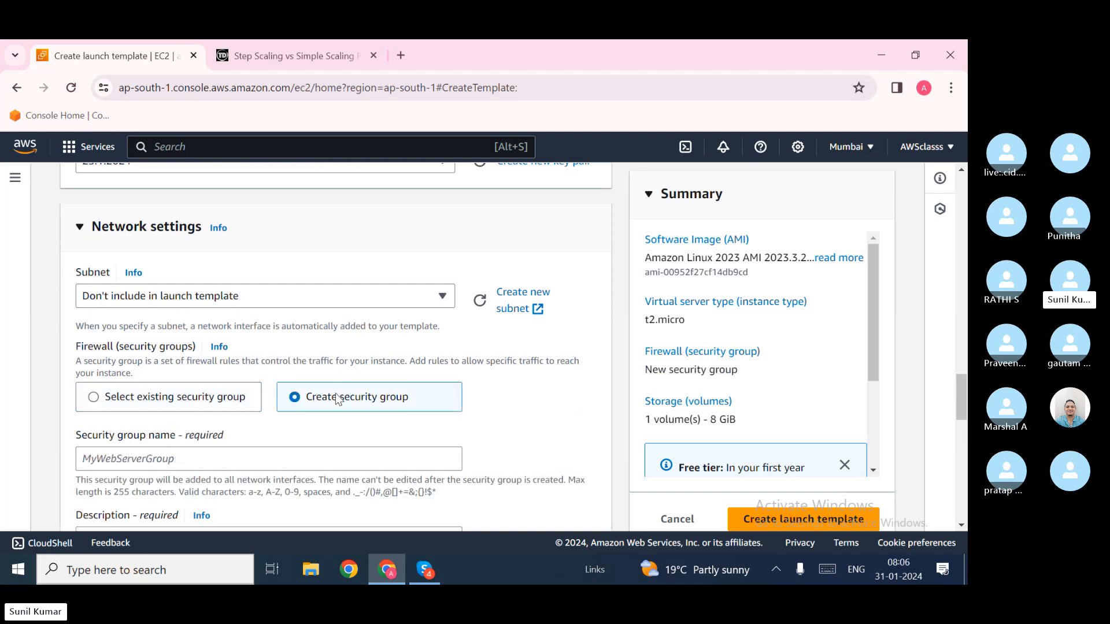
pyautogui.scroll(-2, 335, 397)
pyautogui.click(217, 335)
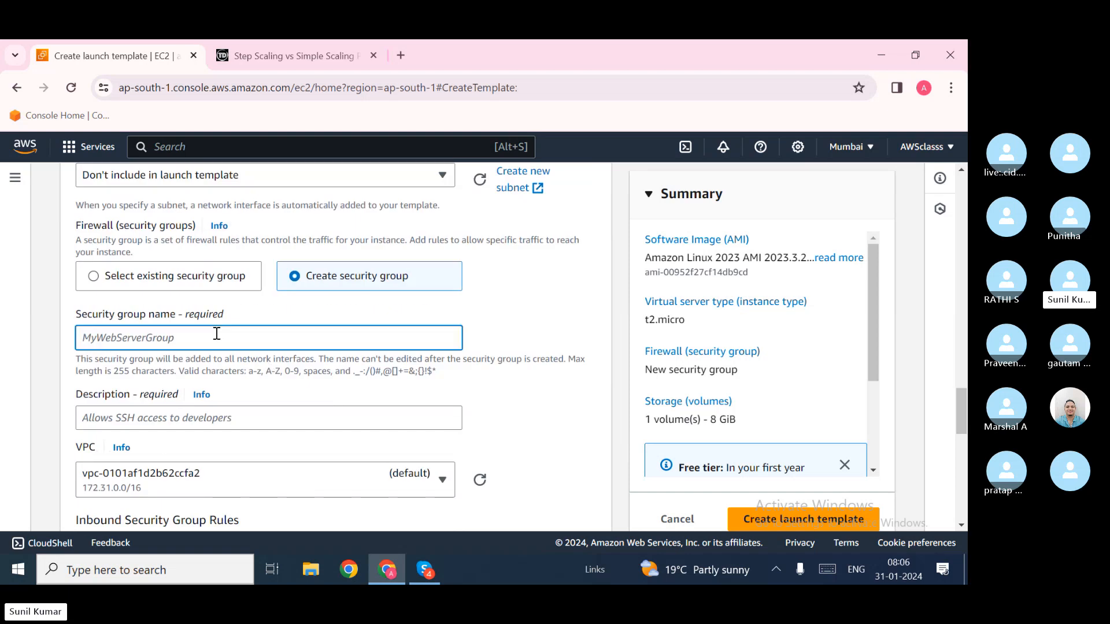
pyautogui.click(182, 277)
pyautogui.click(218, 343)
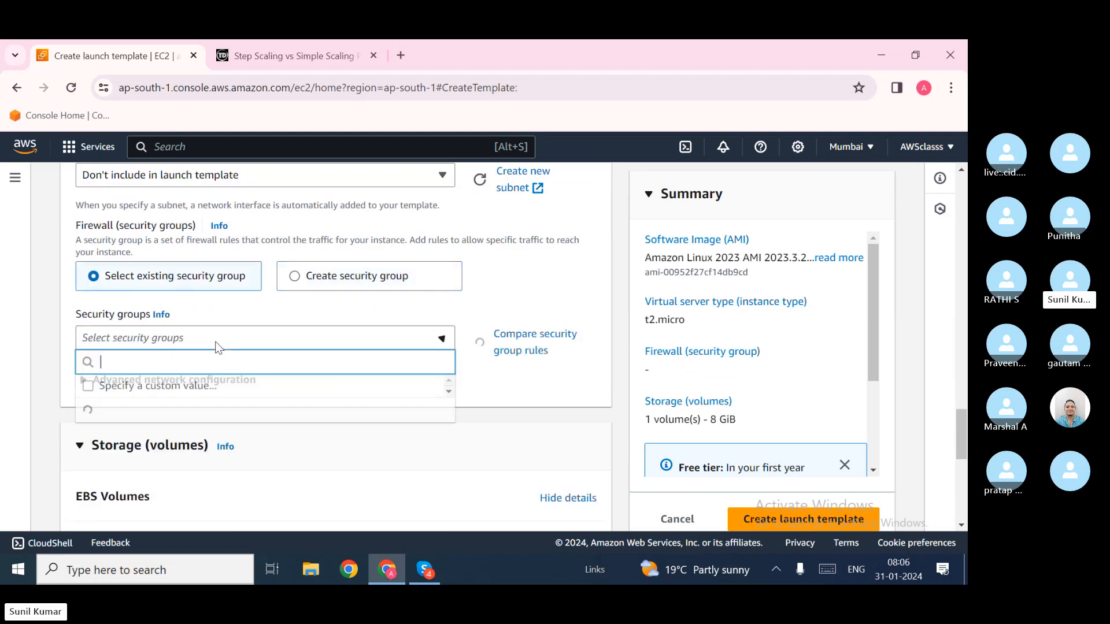
pyautogui.scroll(-1, 234, 442)
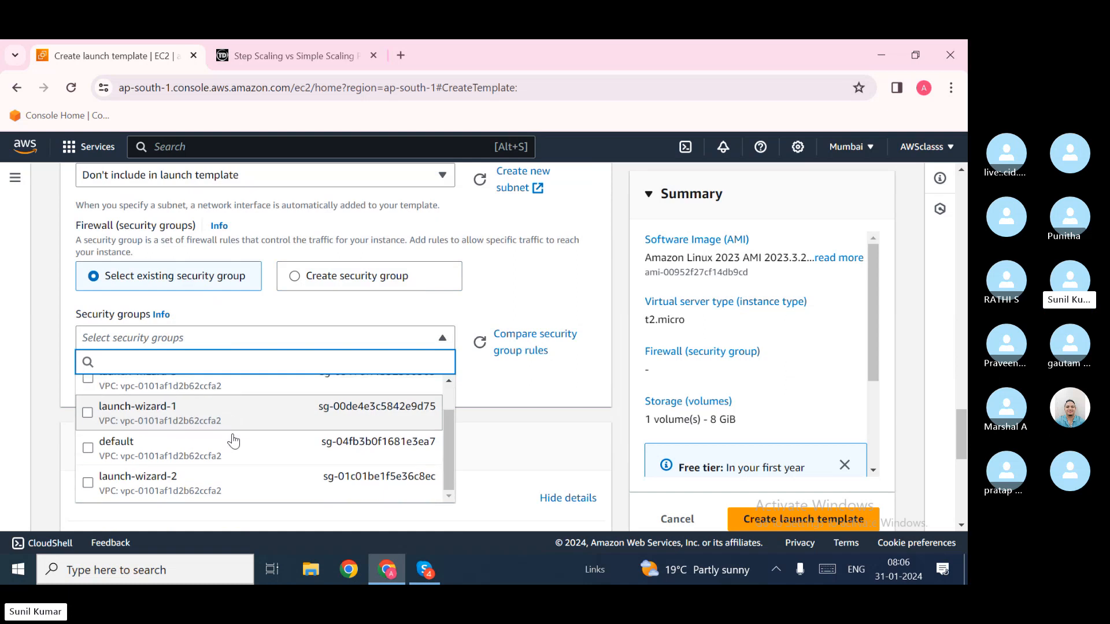
pyautogui.click(179, 484)
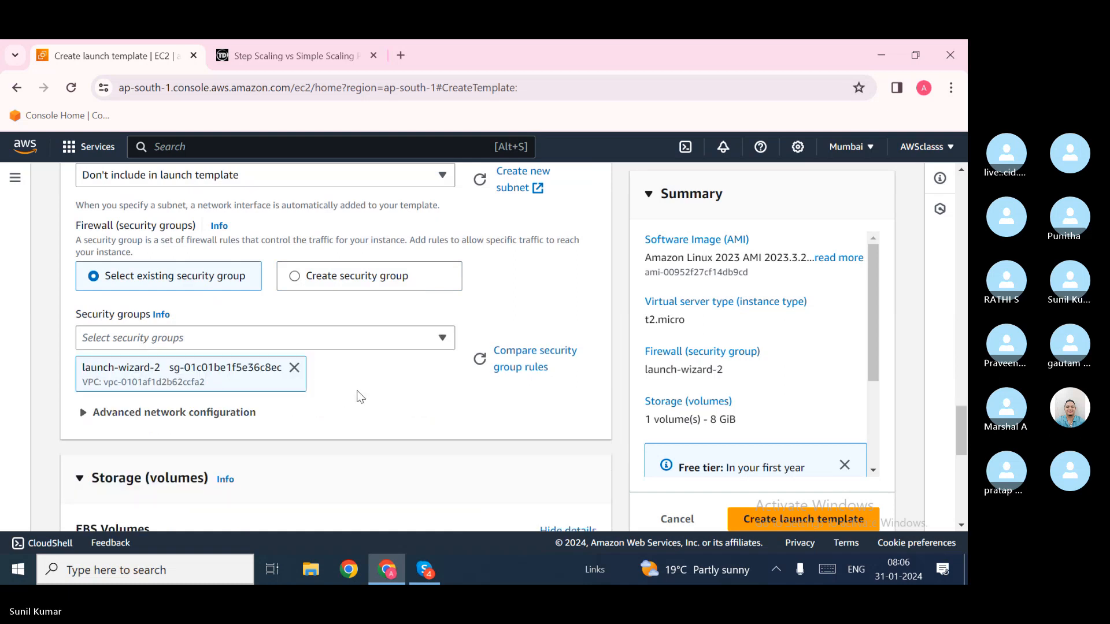
pyautogui.scroll(-1, 366, 391)
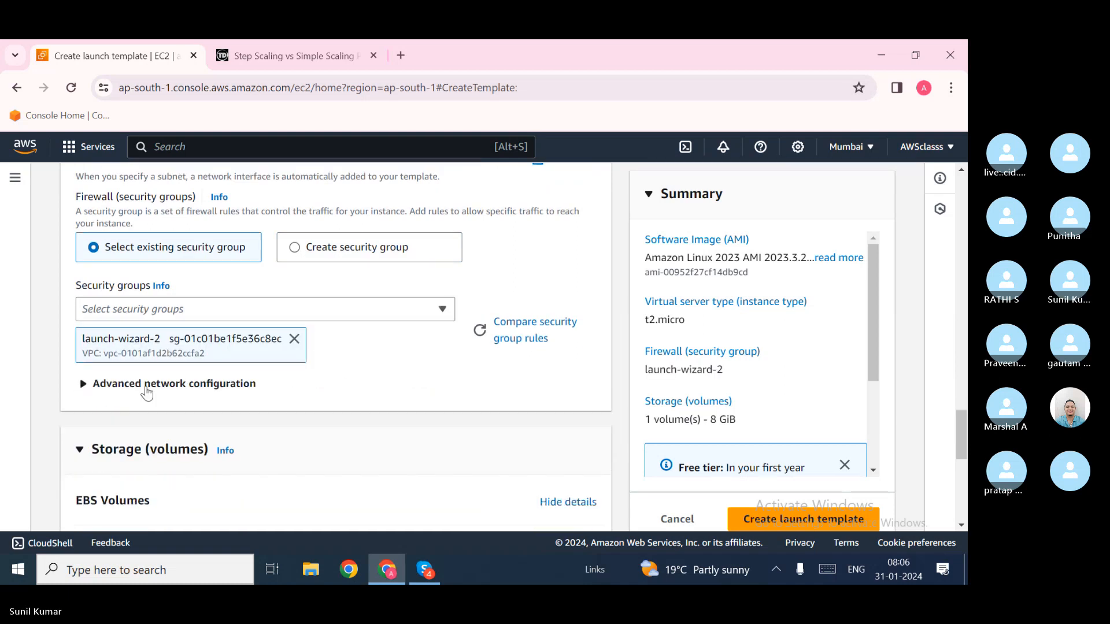
pyautogui.click(146, 386)
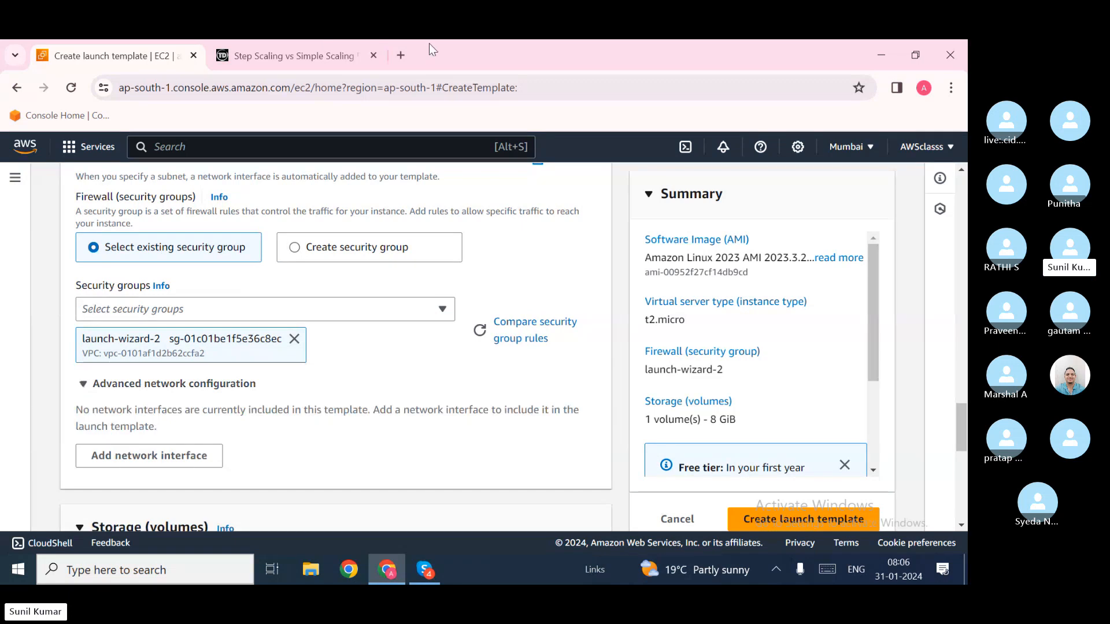
# Step: Collapse Advanced network configuration and scroll down to Resource tags
pyautogui.click(161, 386)
pyautogui.scroll(-3, 261, 387)
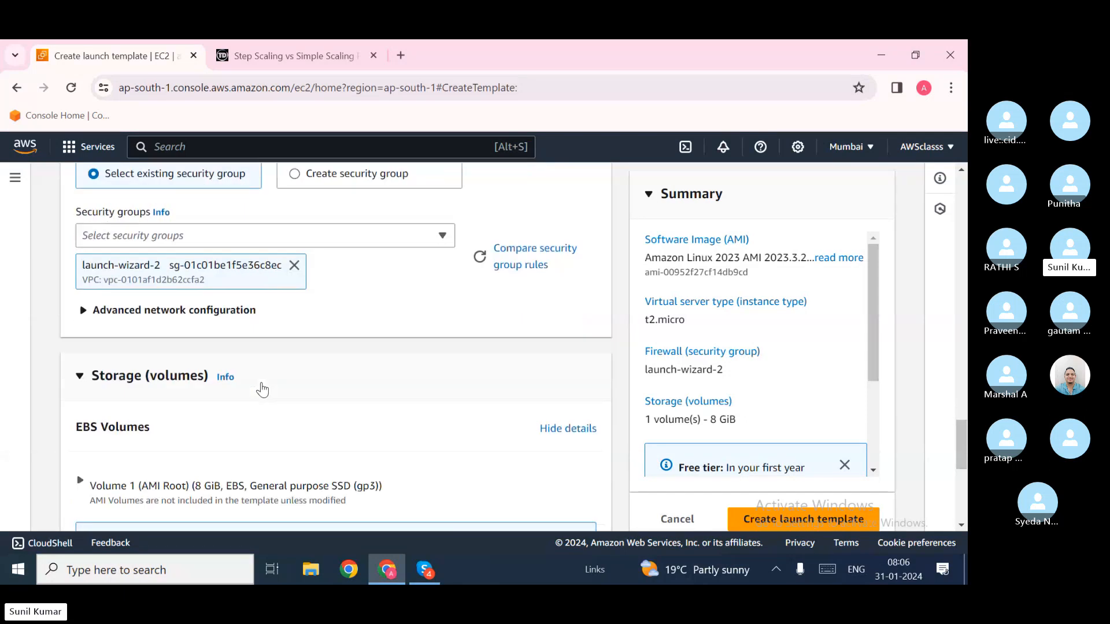
pyautogui.scroll(-2, 240, 372)
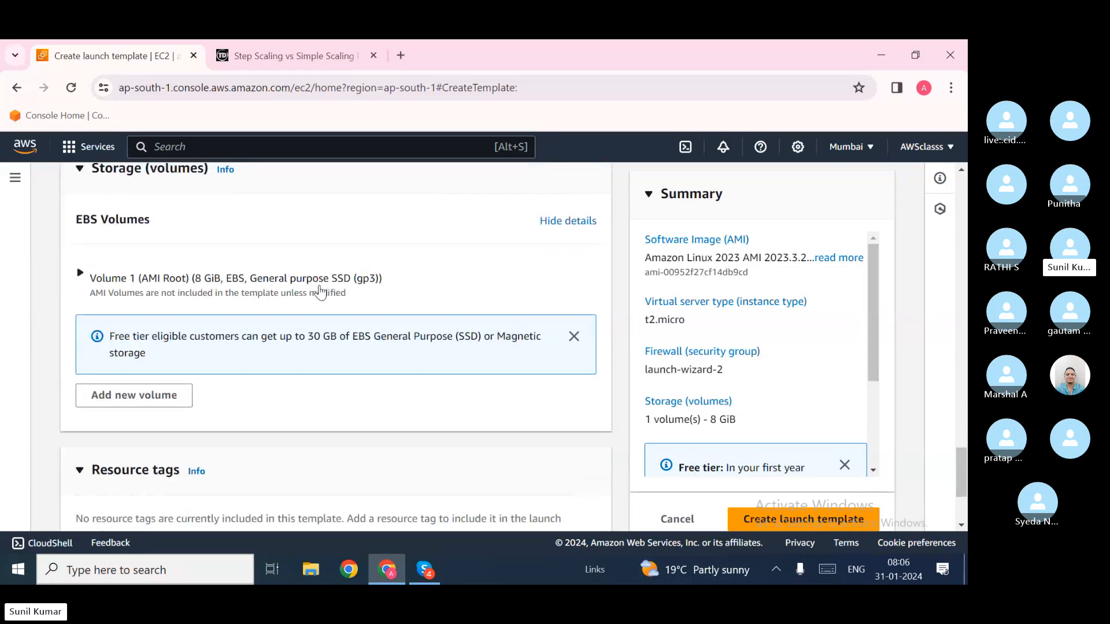
pyautogui.scroll(-2, 278, 341)
pyautogui.scroll(-1, 277, 341)
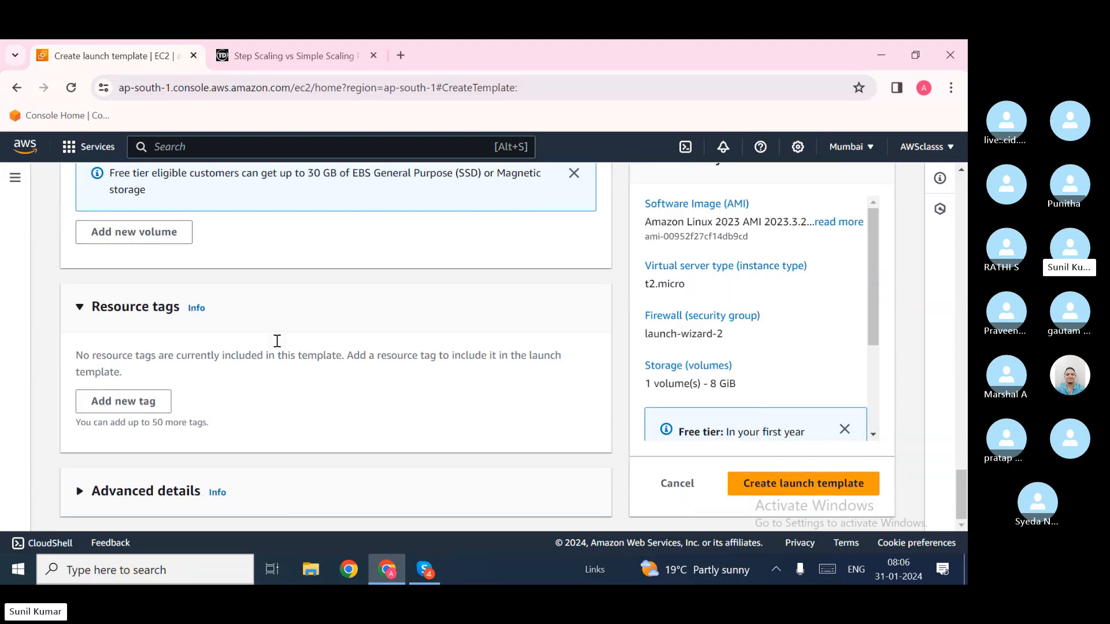
# Step: Add a resource tag with key Name and value test
pyautogui.click(137, 405)
pyautogui.click(145, 391)
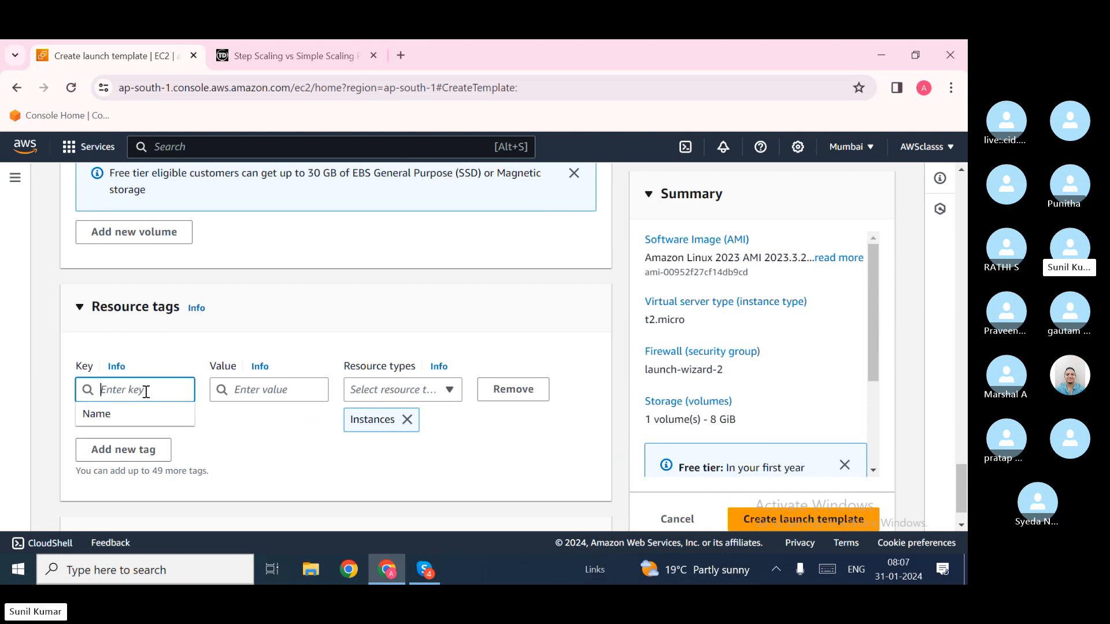
pyautogui.write('Name')
pyautogui.click(440, 391)
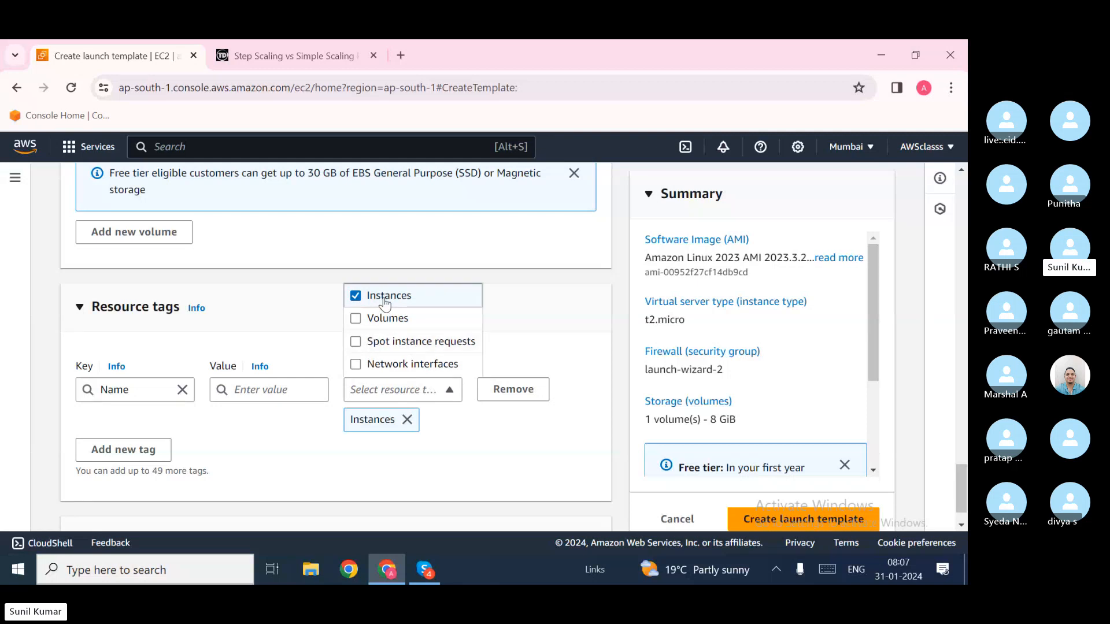
pyautogui.click(242, 396)
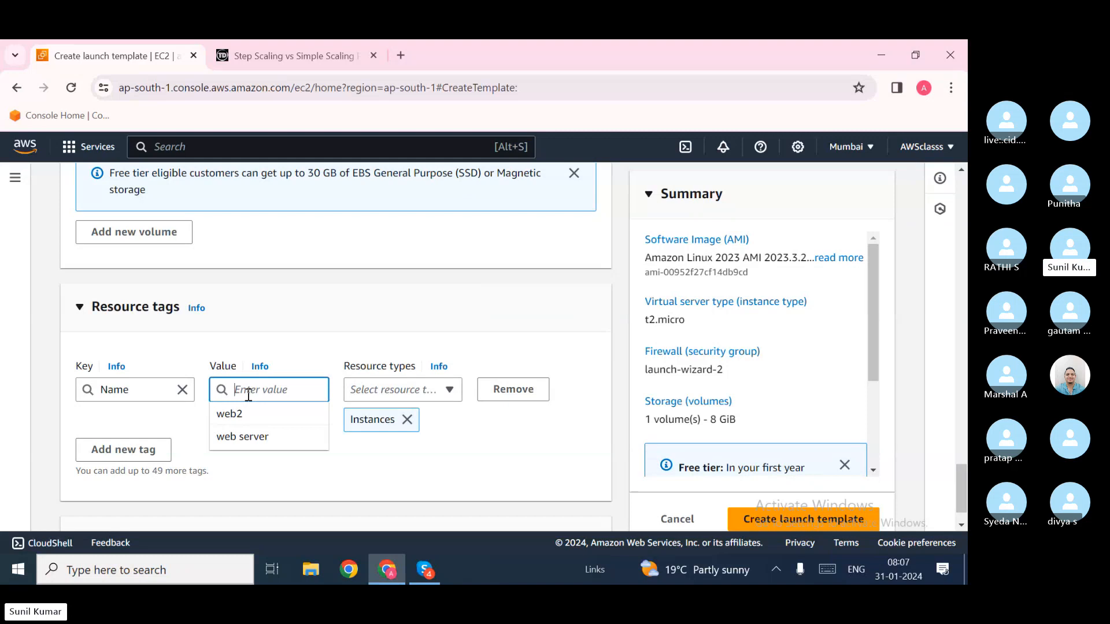
pyautogui.write('test')
pyautogui.click(353, 477)
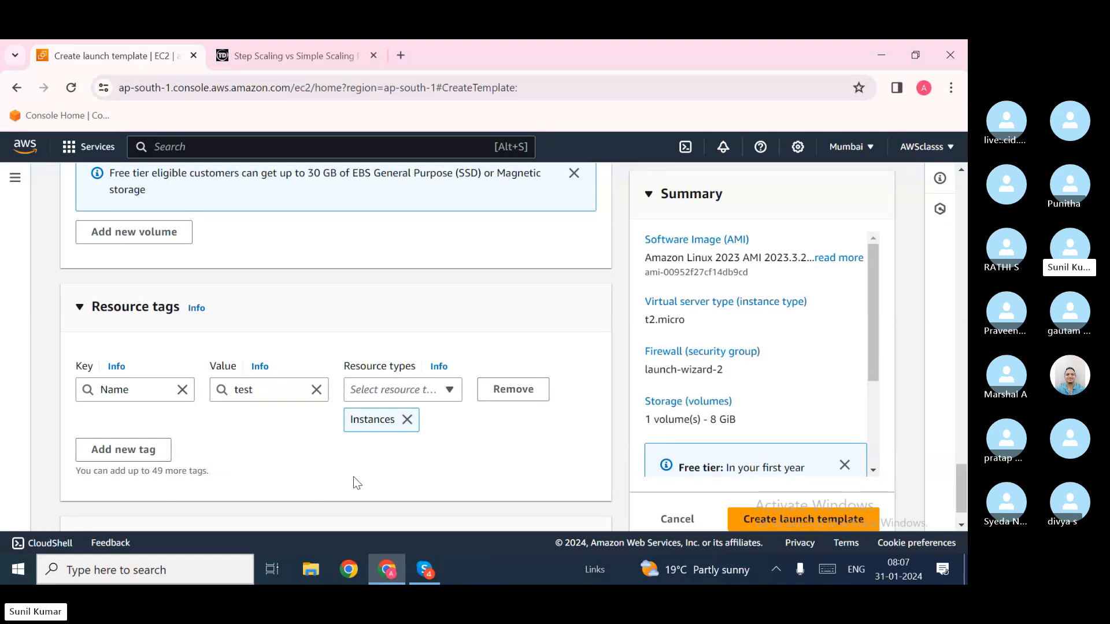
pyautogui.scroll(-1, 267, 463)
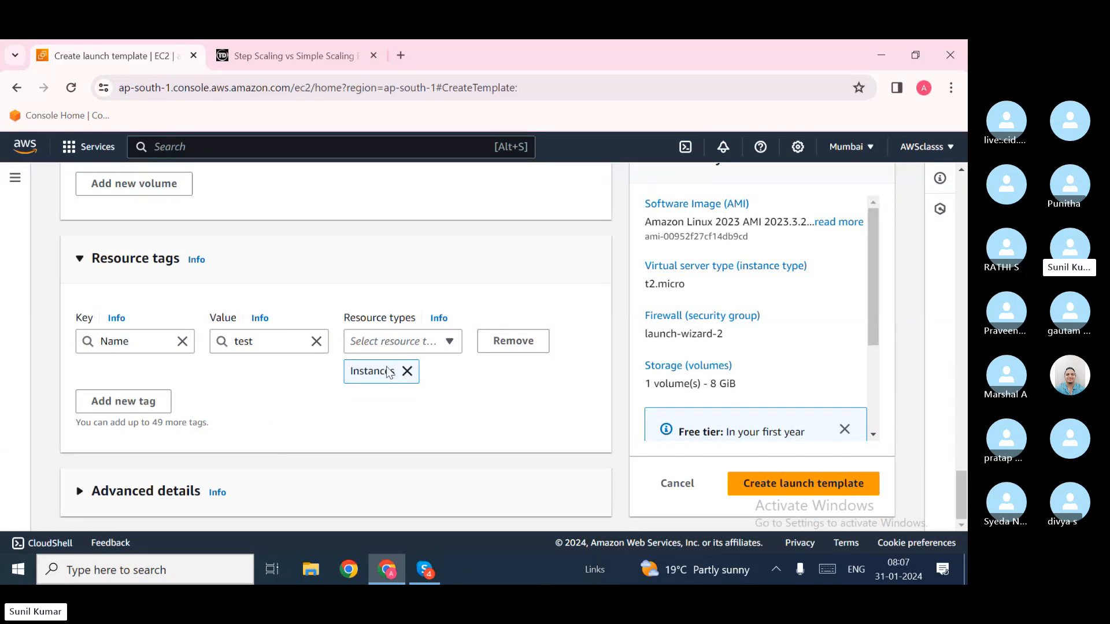
# Step: Apply the Name=test tag to Volumes as well as Instances
pyautogui.click(414, 342)
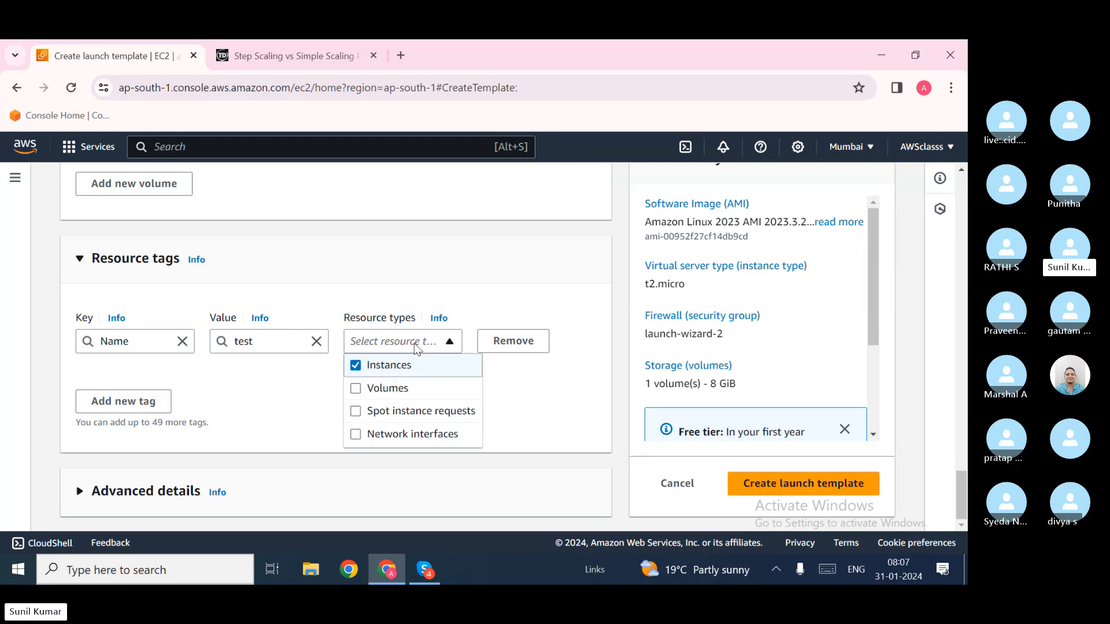
pyautogui.click(408, 395)
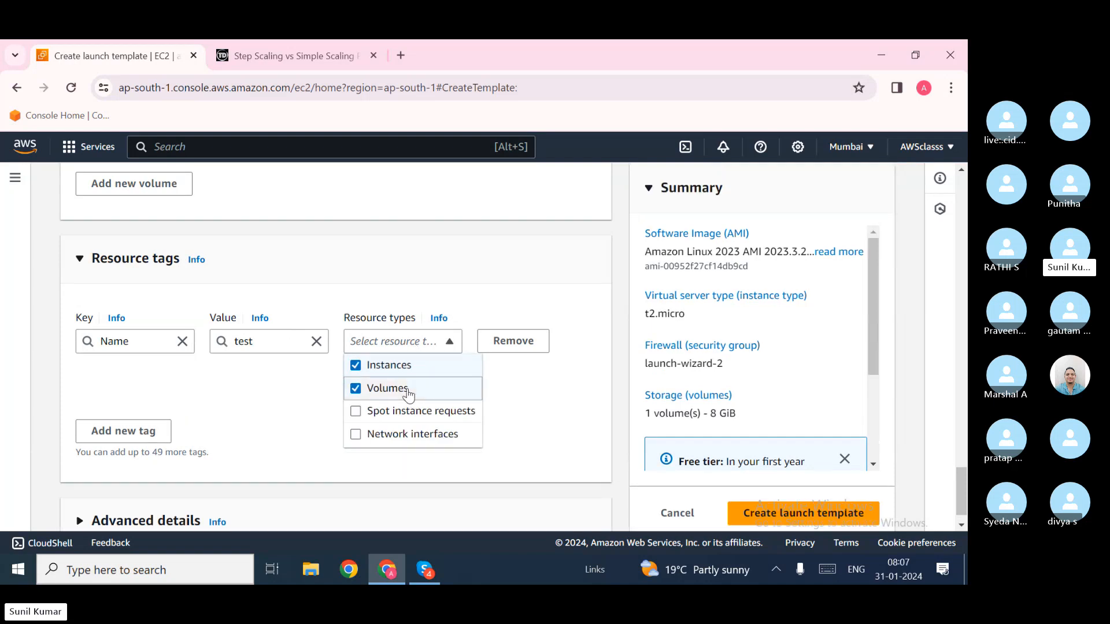
pyautogui.click(300, 404)
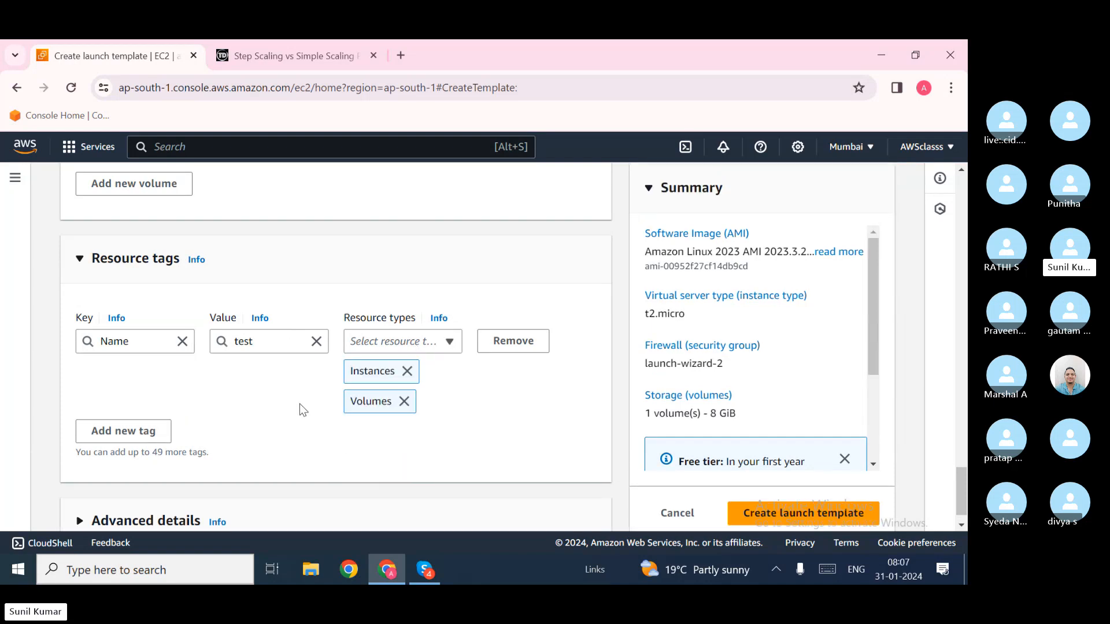
pyautogui.click(268, 335)
pyautogui.moveTo(268, 335); pyautogui.dragTo(215, 336)
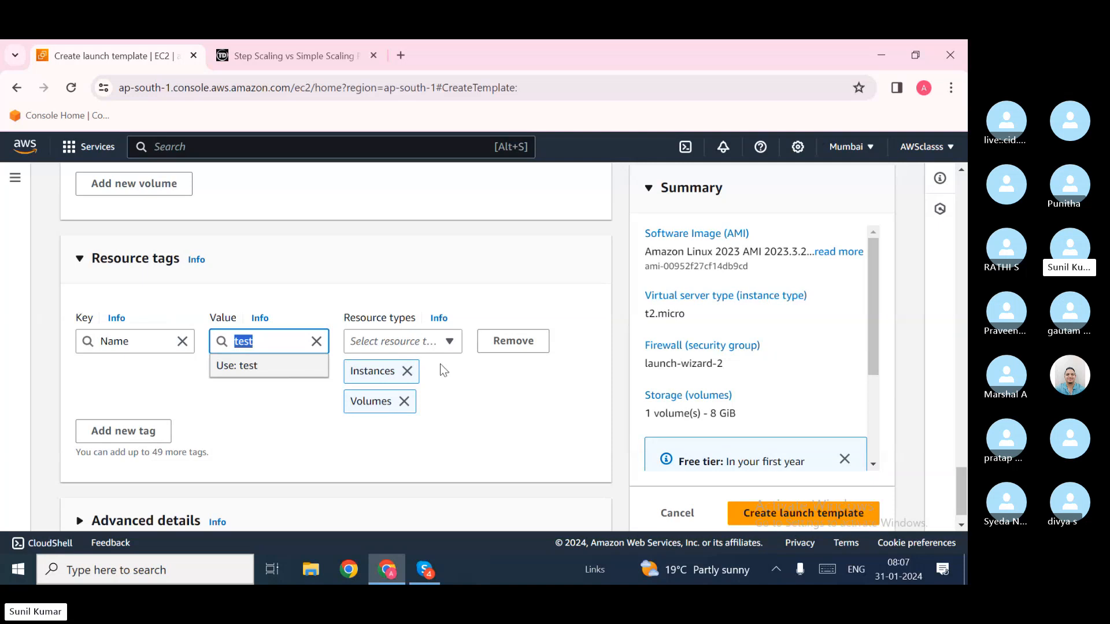
pyautogui.click(304, 428)
# Step: Expand Advanced details down to the empty User data box, then bring up File Explorer
pyautogui.scroll(-1, 304, 428)
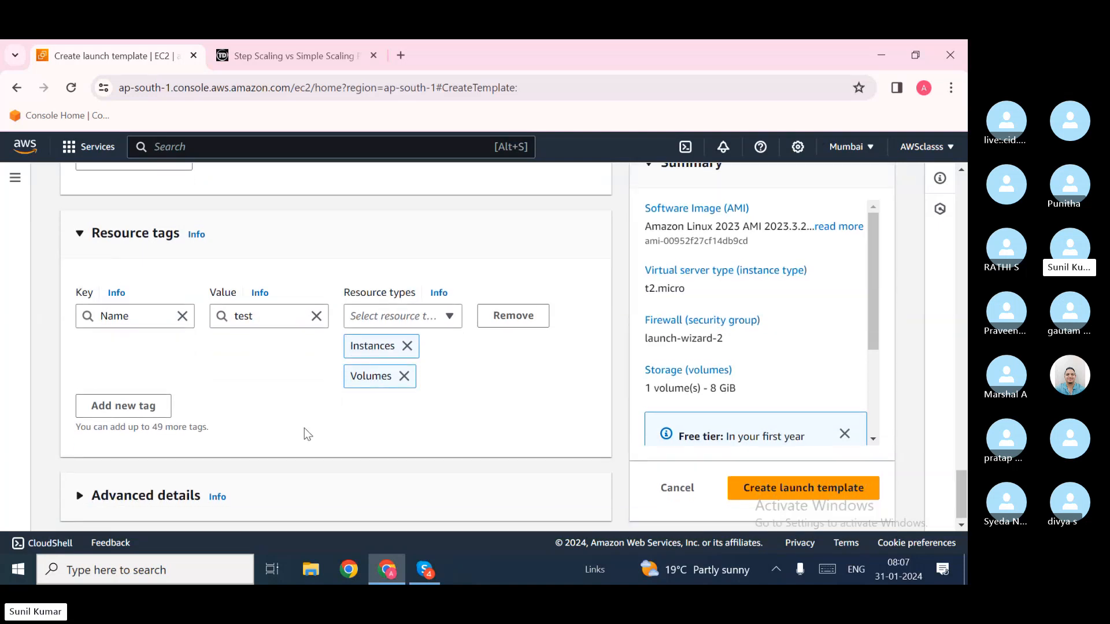
pyautogui.click(193, 487)
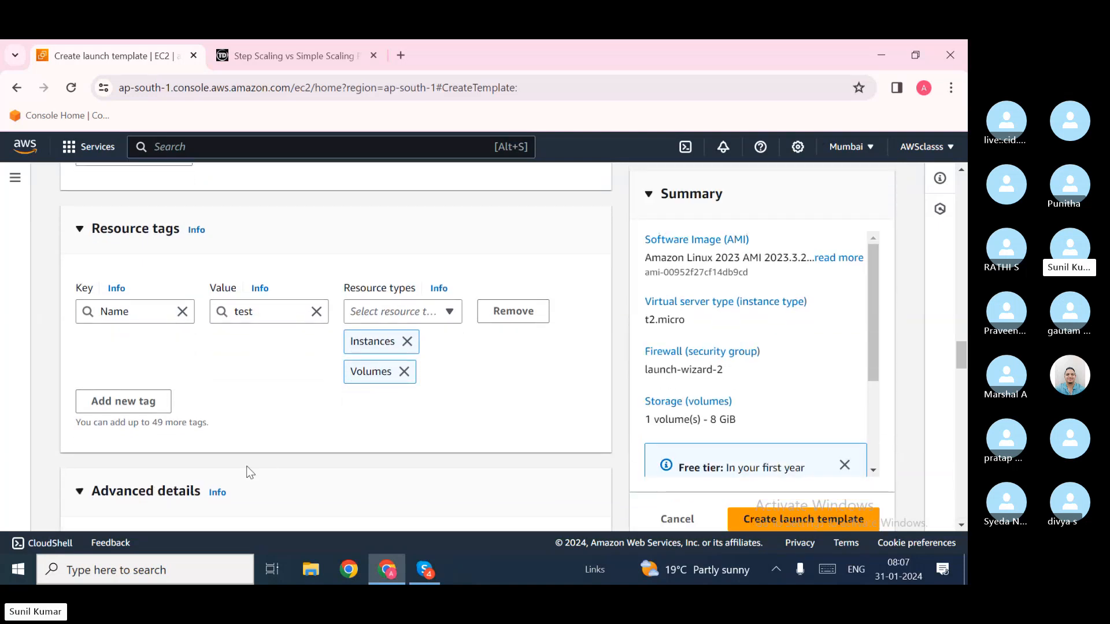
pyautogui.scroll(-5, 250, 472)
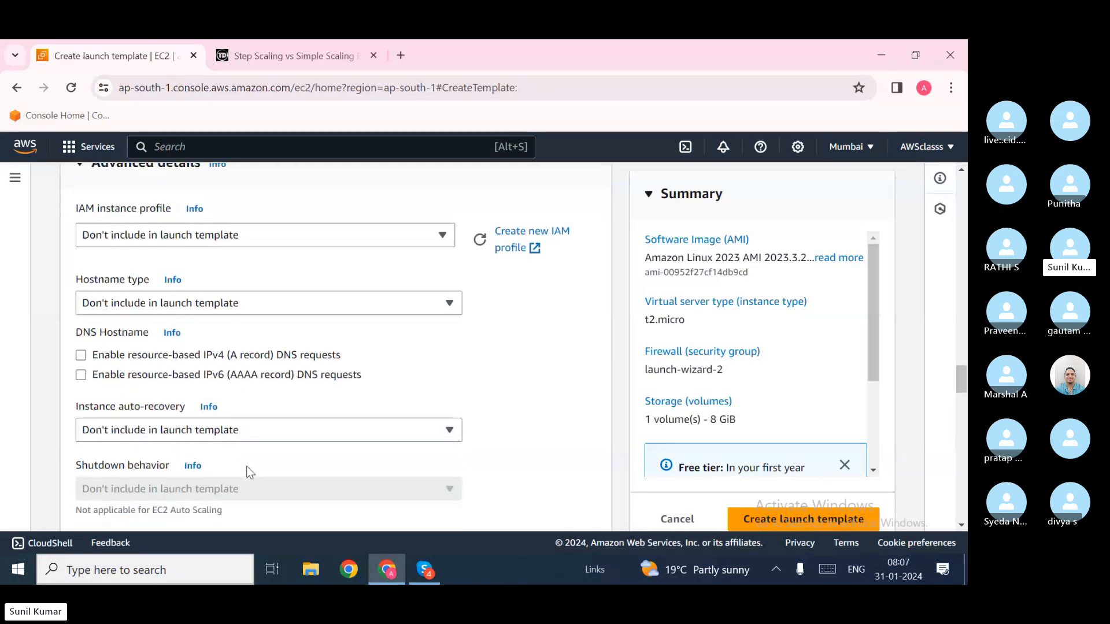
pyautogui.scroll(-15, 250, 472)
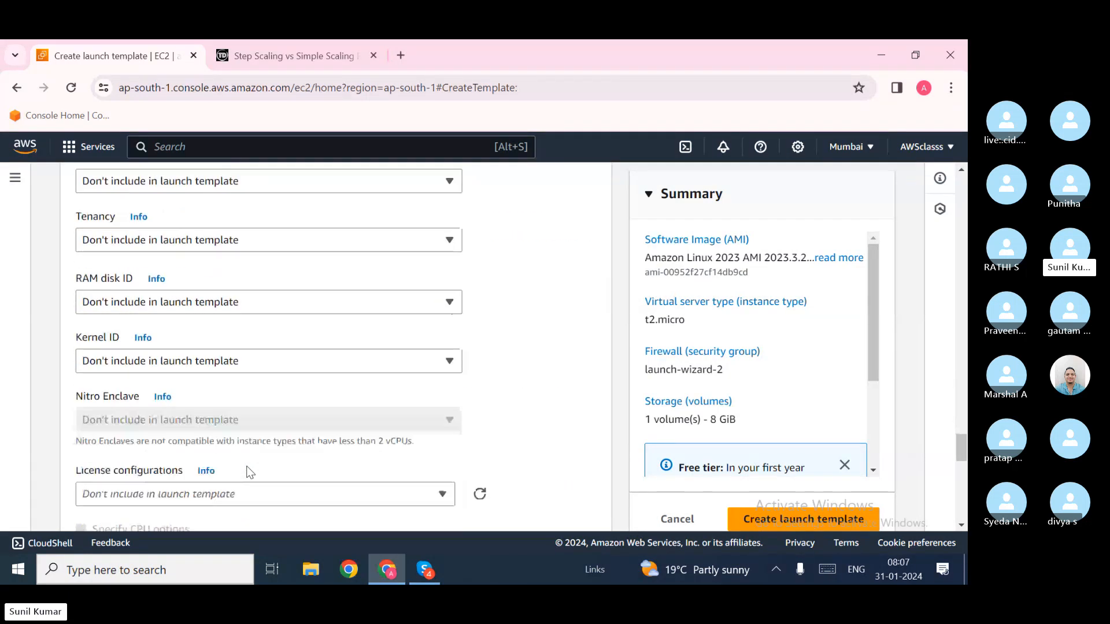
pyautogui.scroll(-10, 250, 472)
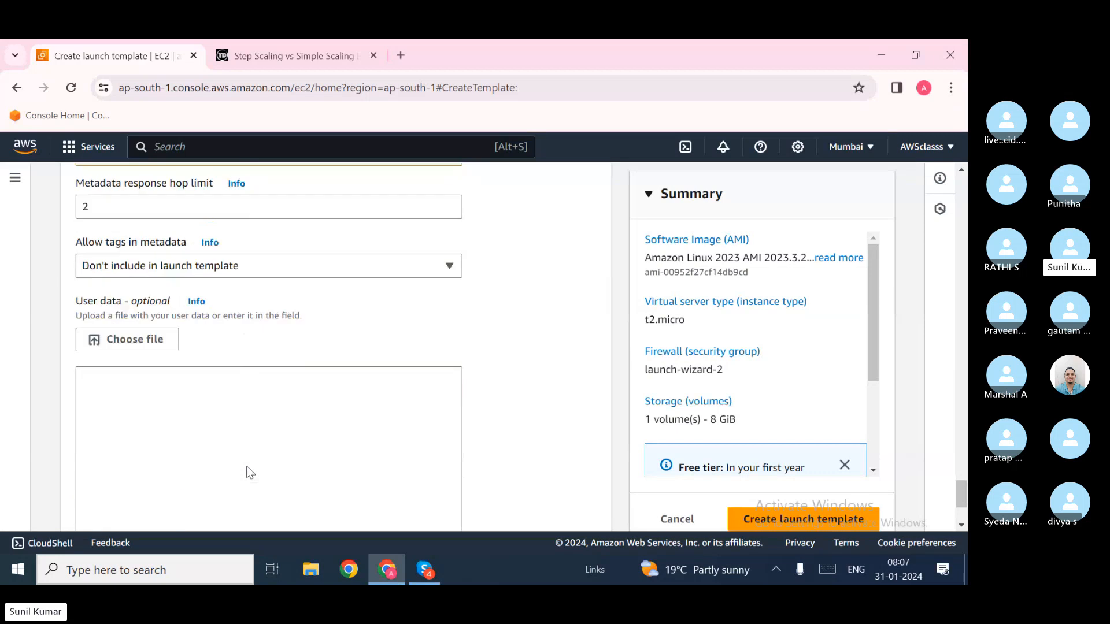
pyautogui.scroll(-3, 250, 472)
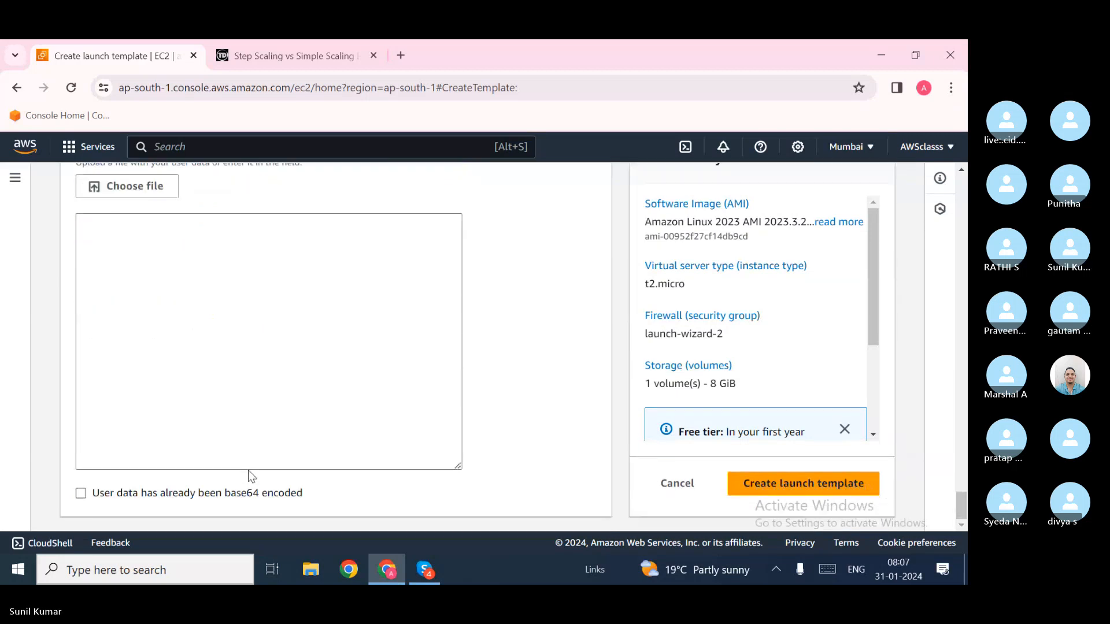
pyautogui.click(311, 570)
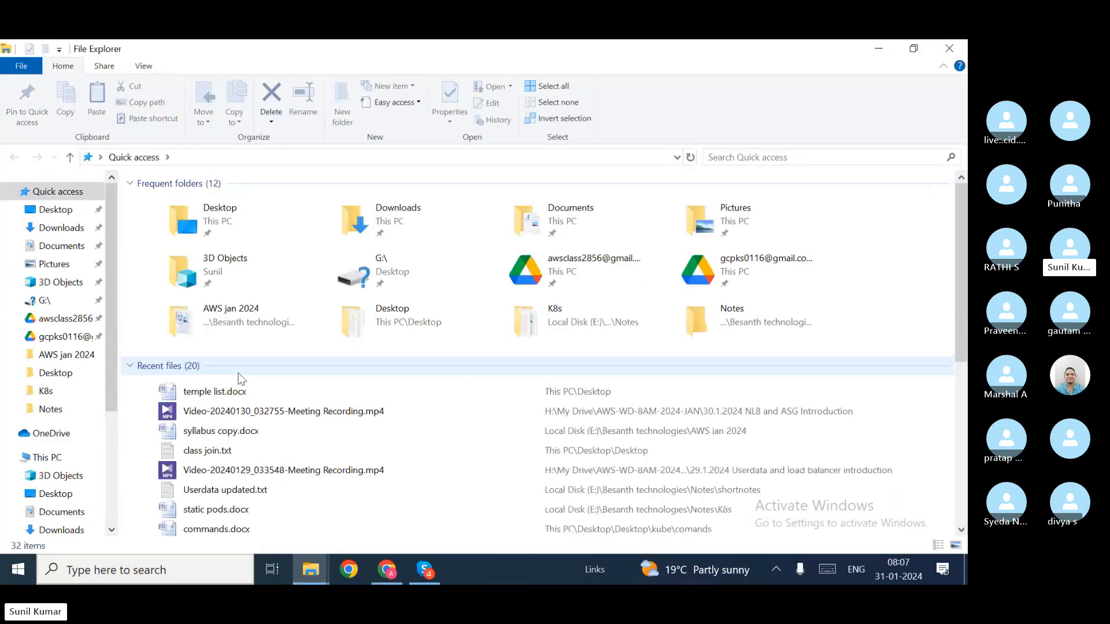
# Step: Open Userdata updated.txt from Notes\shortnotes in Notepad
pyautogui.click(51, 411)
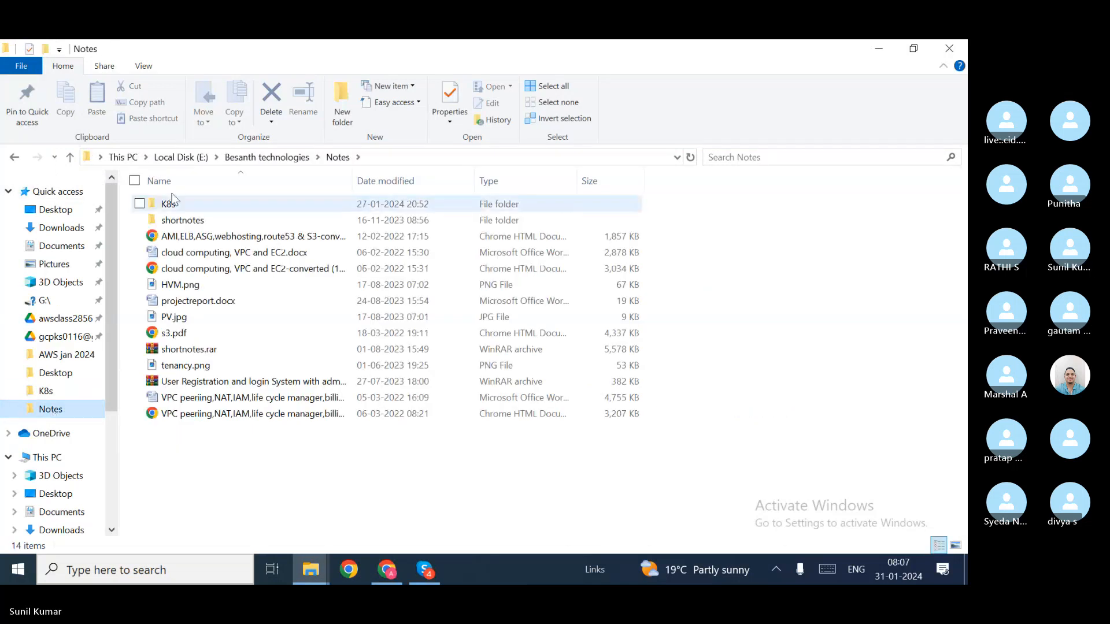
pyautogui.click(185, 221)
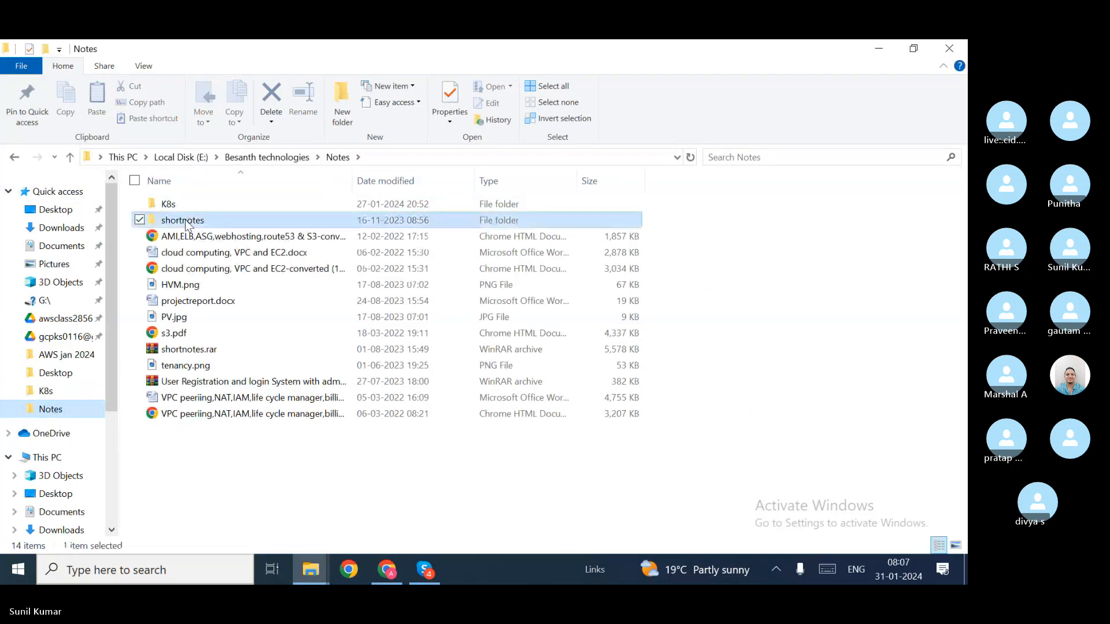
pyautogui.doubleClick(183, 222)
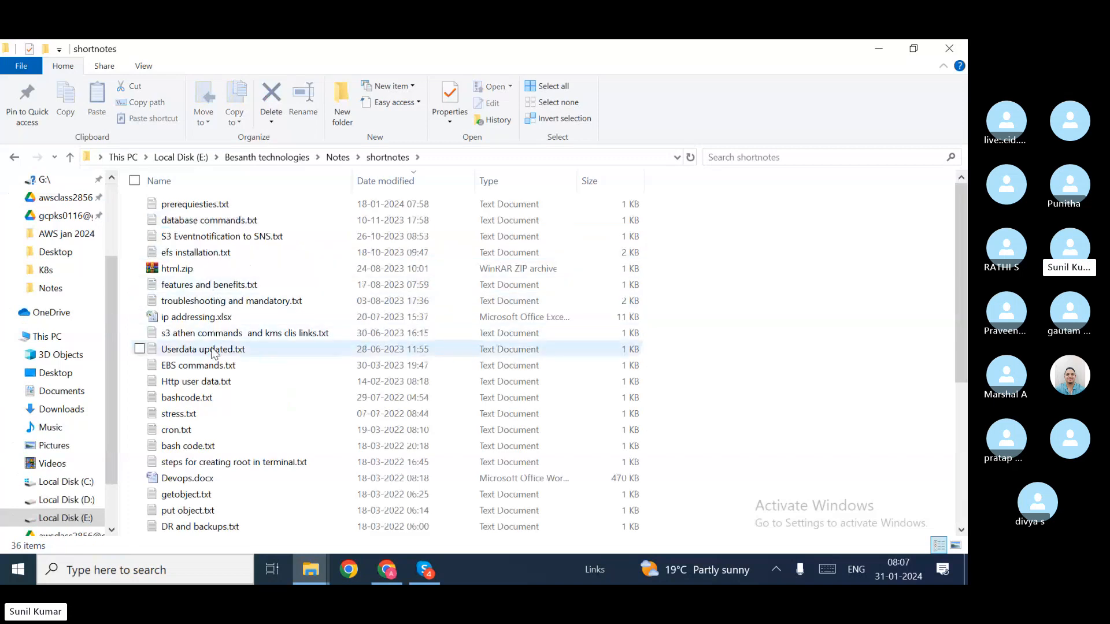
pyautogui.doubleClick(213, 351)
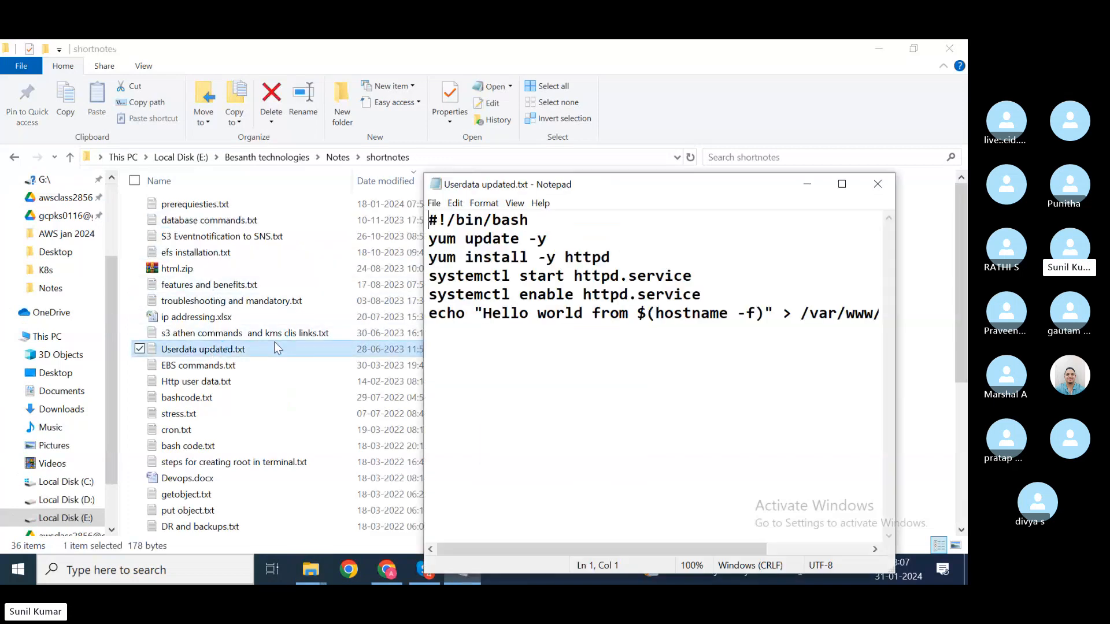
# Step: Copy the whole httpd script and switch back to the browser's launch template
pyautogui.doubleClick(483, 359)
pyautogui.hotkey('ctrl', 'a')
pyautogui.hotkey('ctrl', 'c')
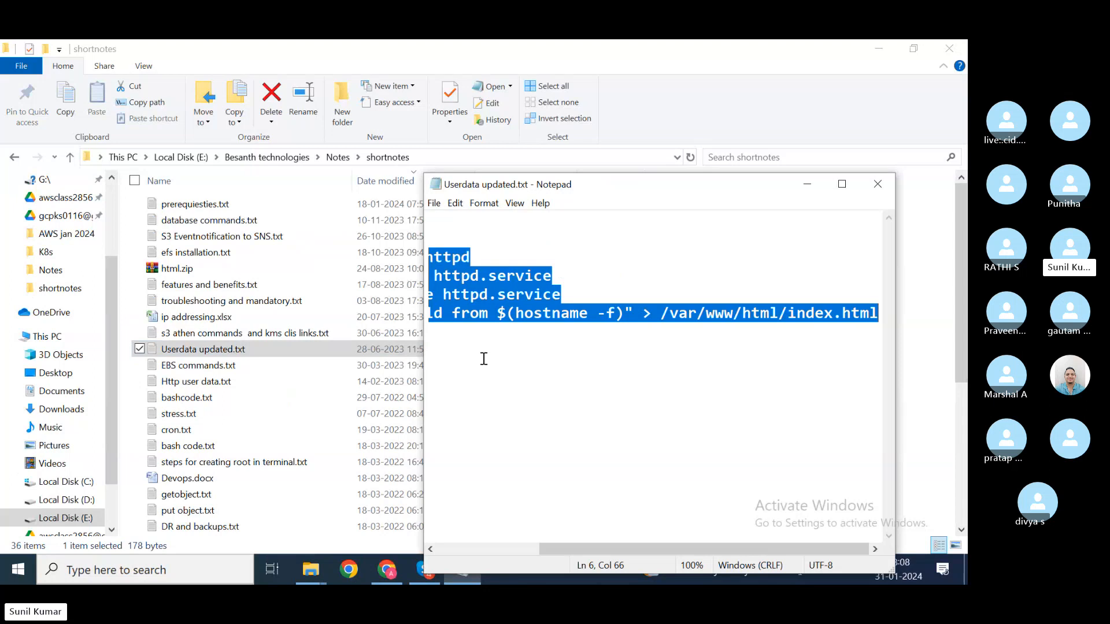
pyautogui.hotkey('alt', 'Tab')
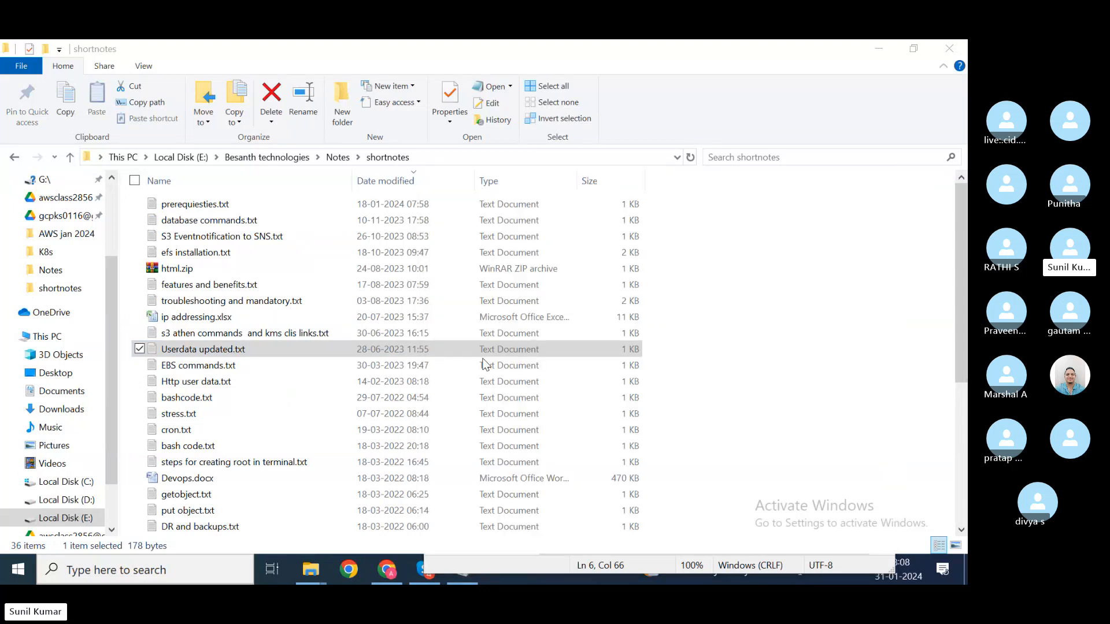
pyautogui.hotkey('alt', 'Tab')
pyautogui.press('Tab')
pyautogui.hotkey('alt', 'Tab')
pyautogui.press('Tab')
pyautogui.press('Tab')
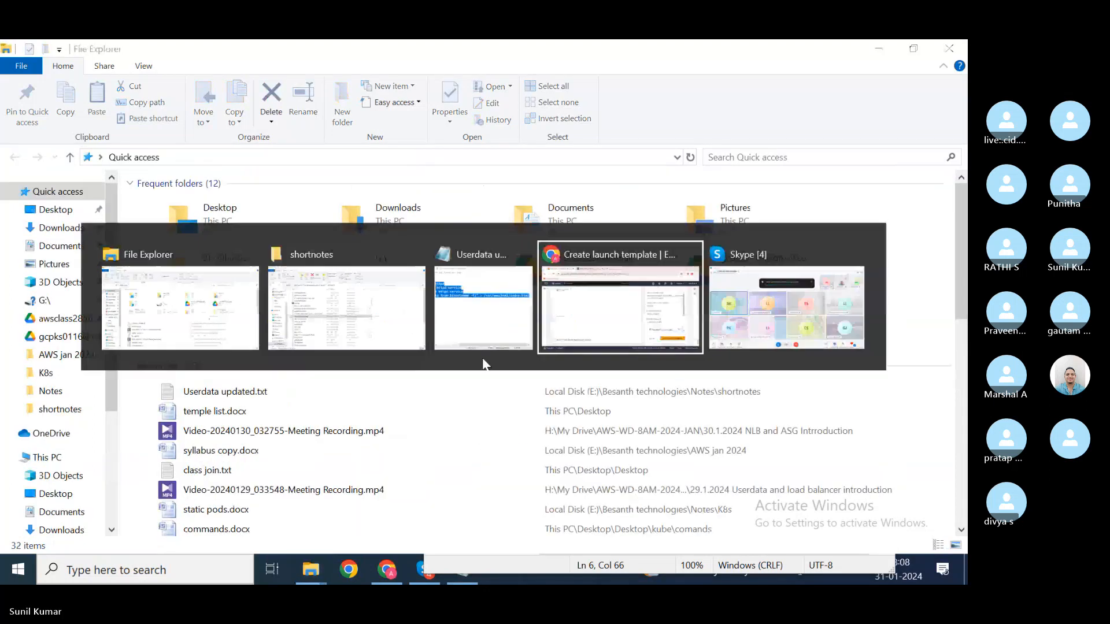
# Step: Paste the httpd script into User data and create the ASG launch template
pyautogui.hotkey('ctrl', 'v')
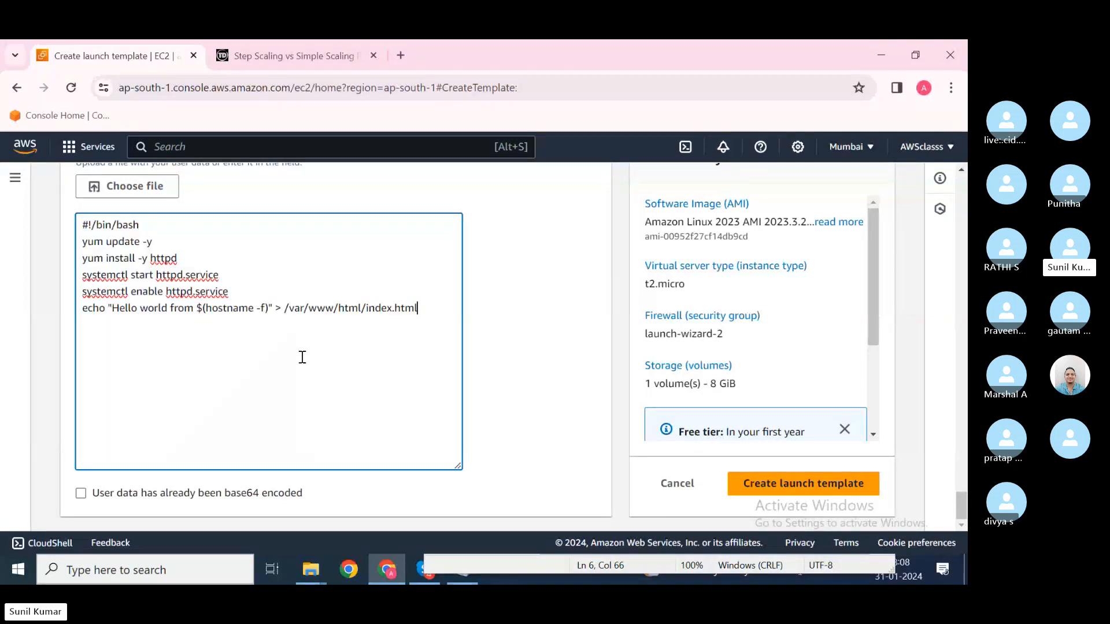
pyautogui.scroll(1, 302, 357)
pyautogui.scroll(-1, 302, 357)
pyautogui.click(809, 484)
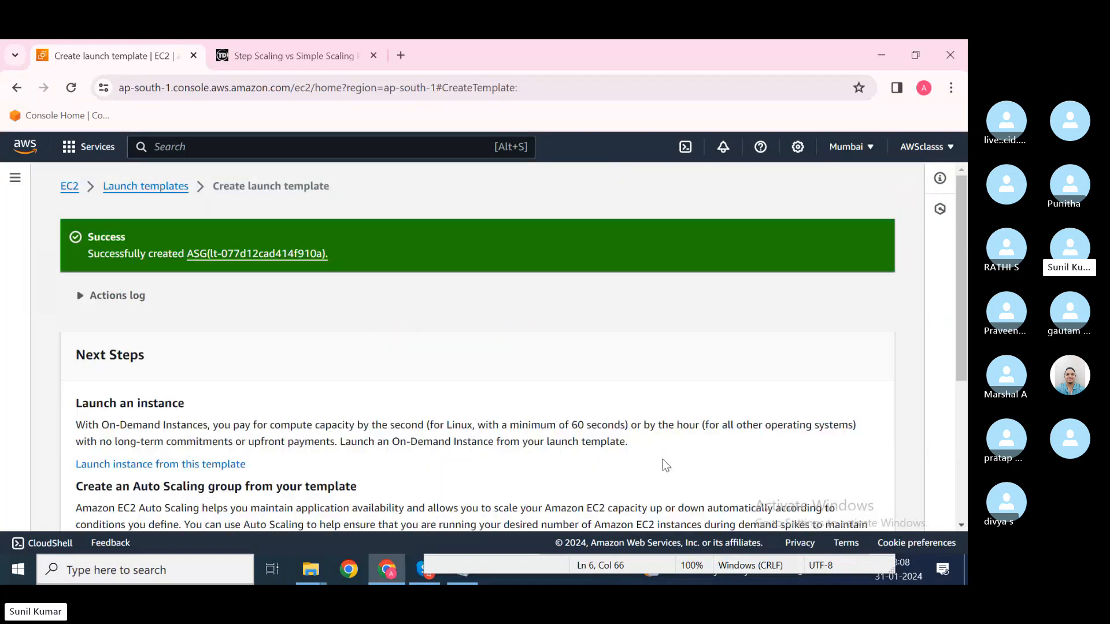
pyautogui.scroll(-5, 665, 463)
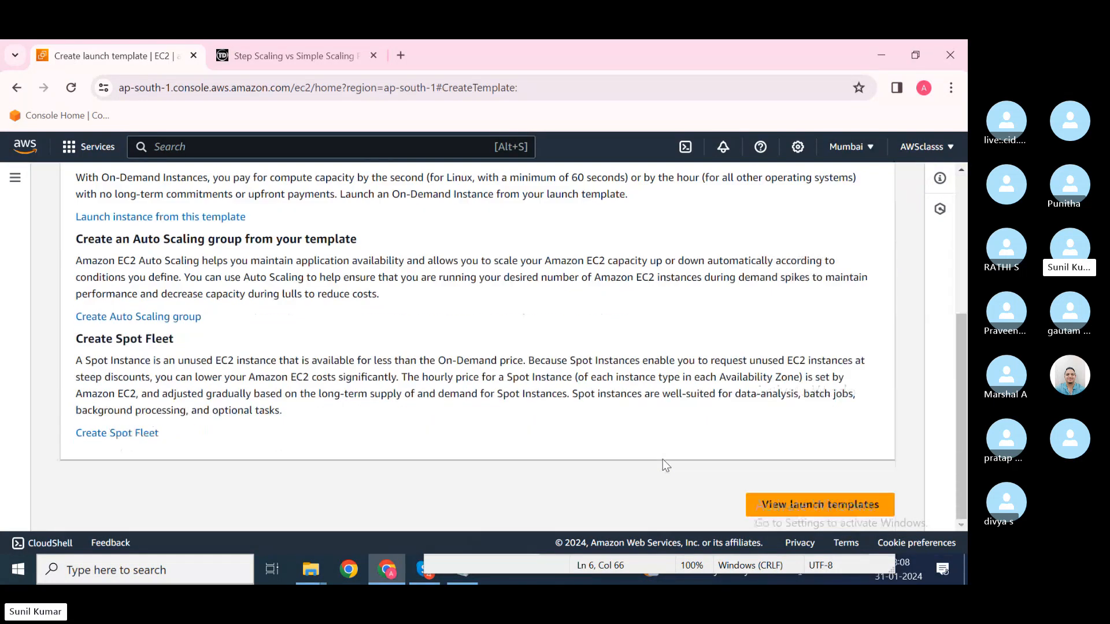
# Step: From the launch templates list, open the ASG template's details, showing default version 1 and t2.micro
pyautogui.click(810, 506)
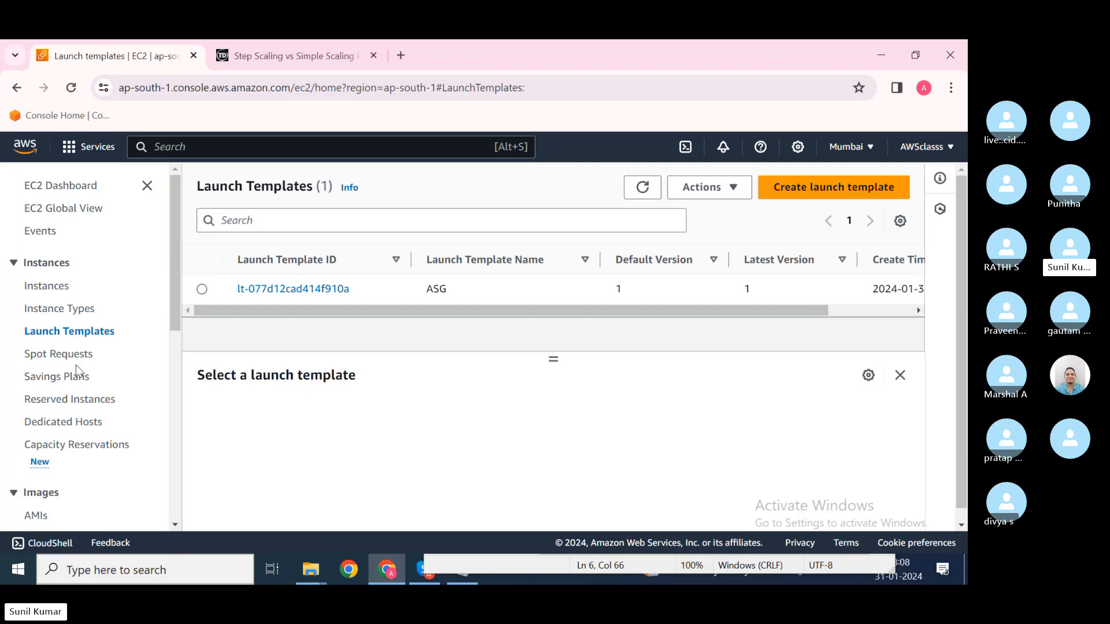
pyautogui.scroll(-2, 76, 365)
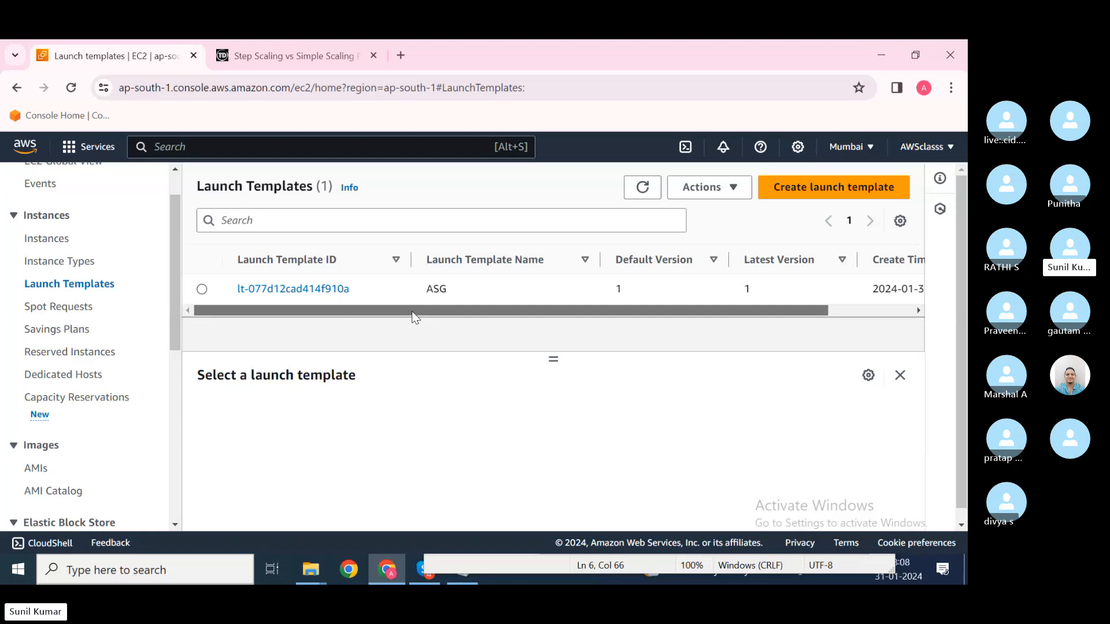
pyautogui.moveTo(412, 311); pyautogui.dragTo(389, 316)
pyautogui.click(300, 295)
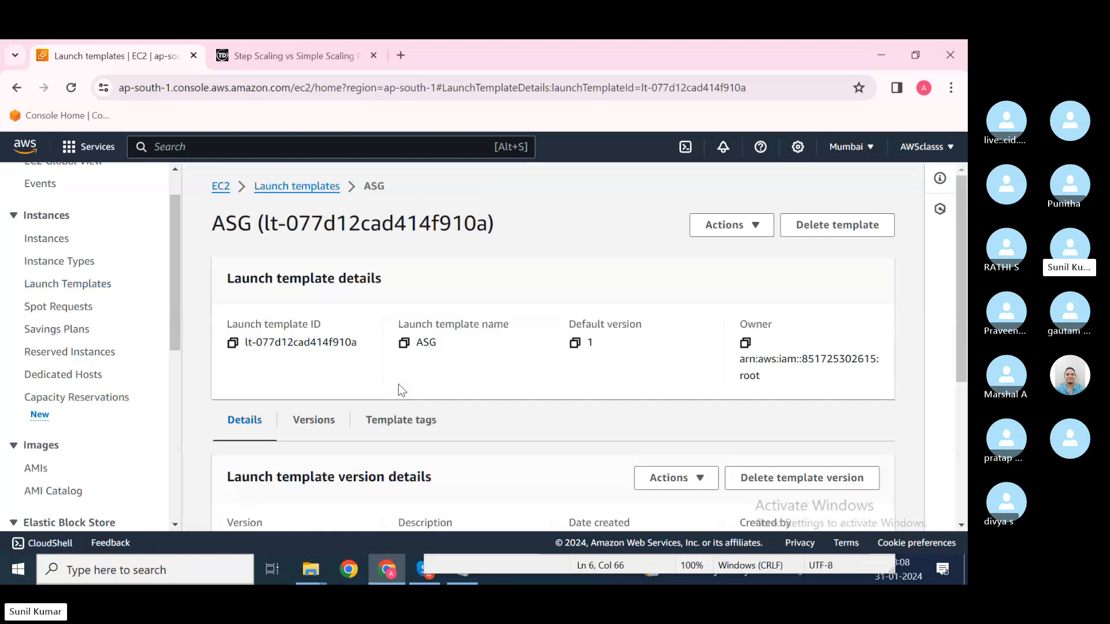
pyautogui.scroll(-3, 398, 384)
pyautogui.scroll(-2, 398, 384)
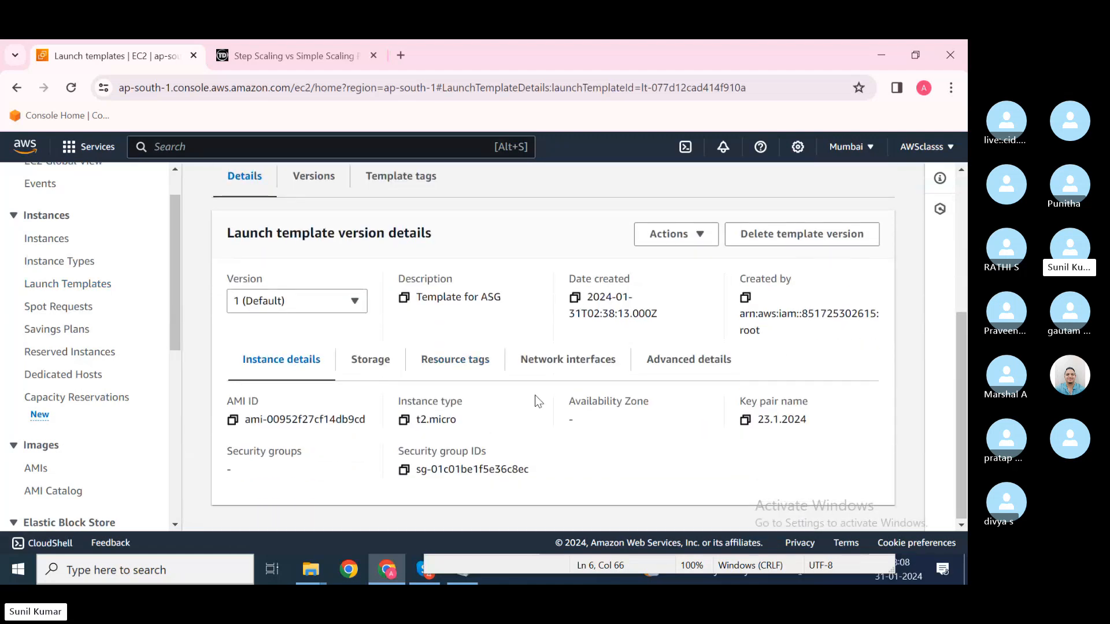
pyautogui.scroll(5, 535, 394)
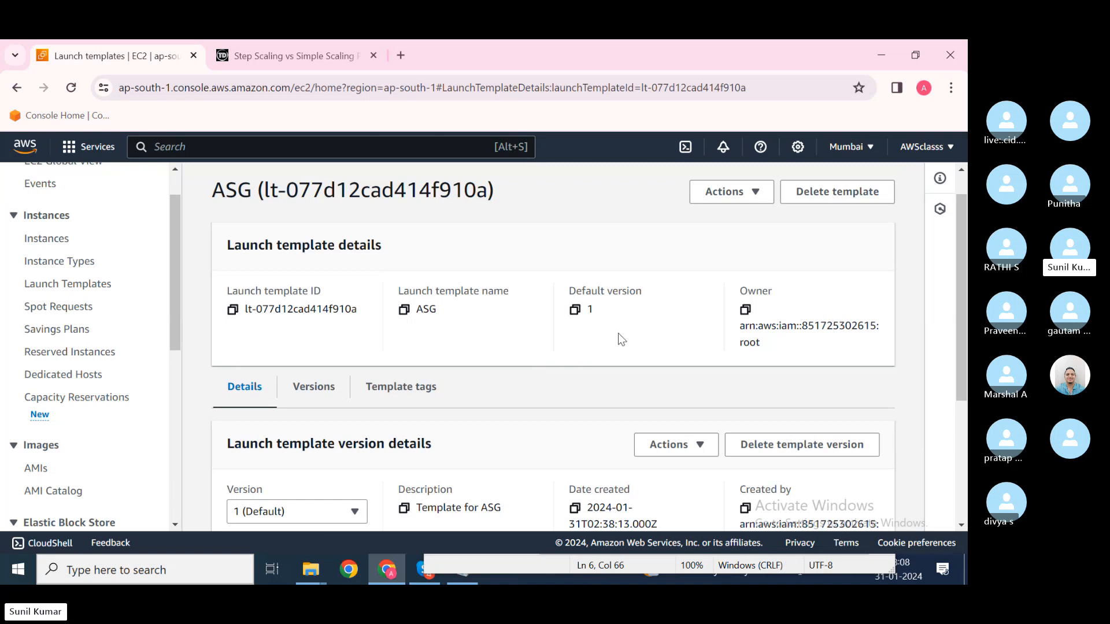
# Step: Start a new version of the ASG launch template via Actions > Modify template
pyautogui.click(754, 190)
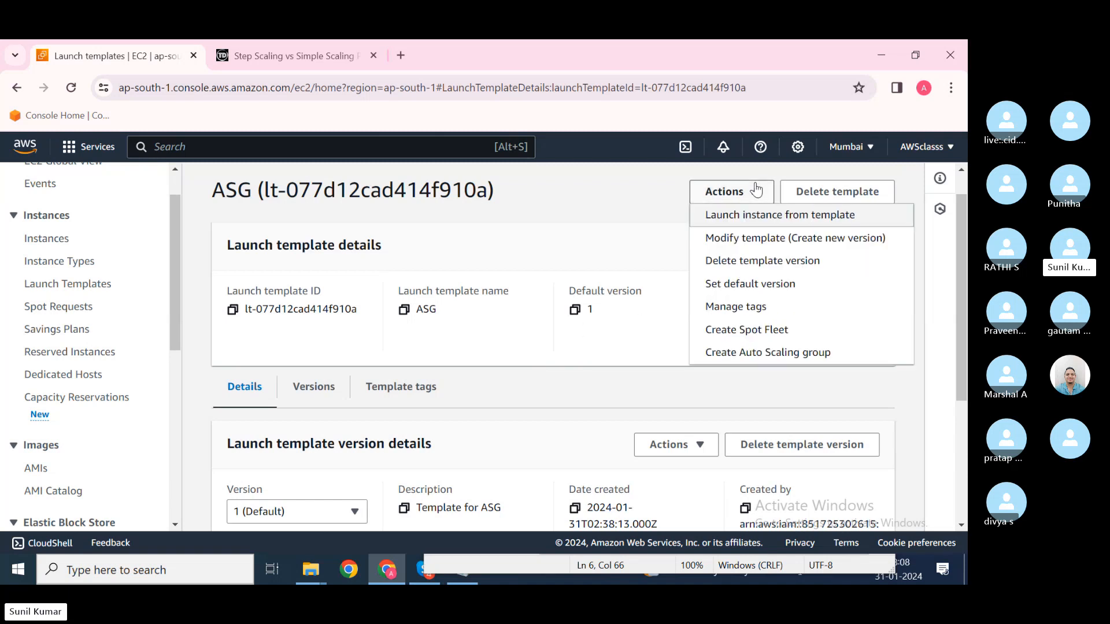
pyautogui.click(783, 241)
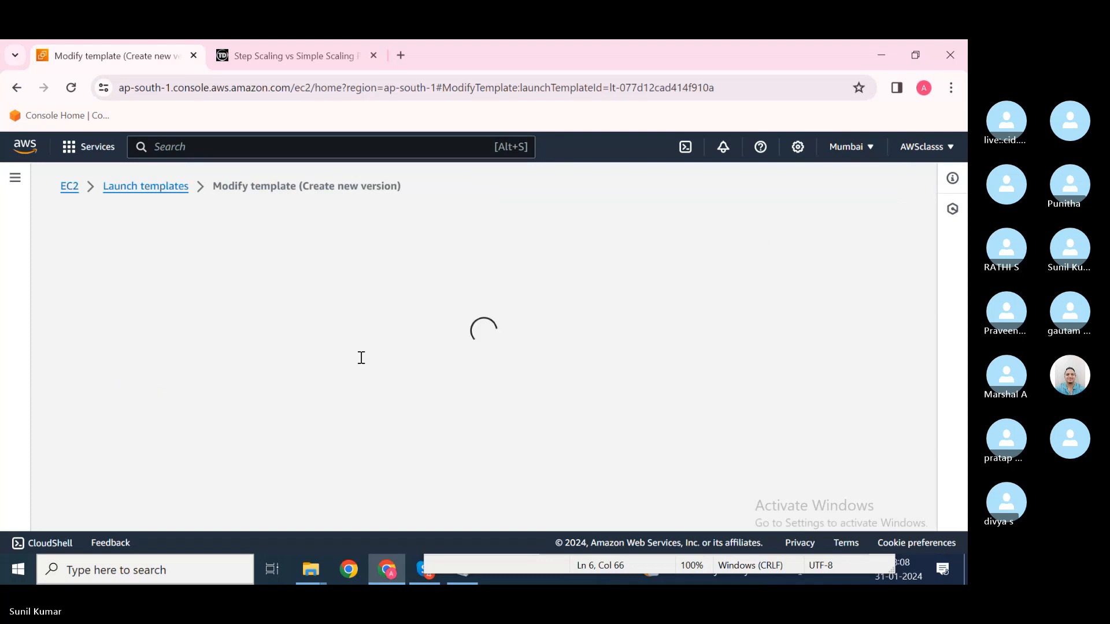
pyautogui.scroll(-6, 153, 432)
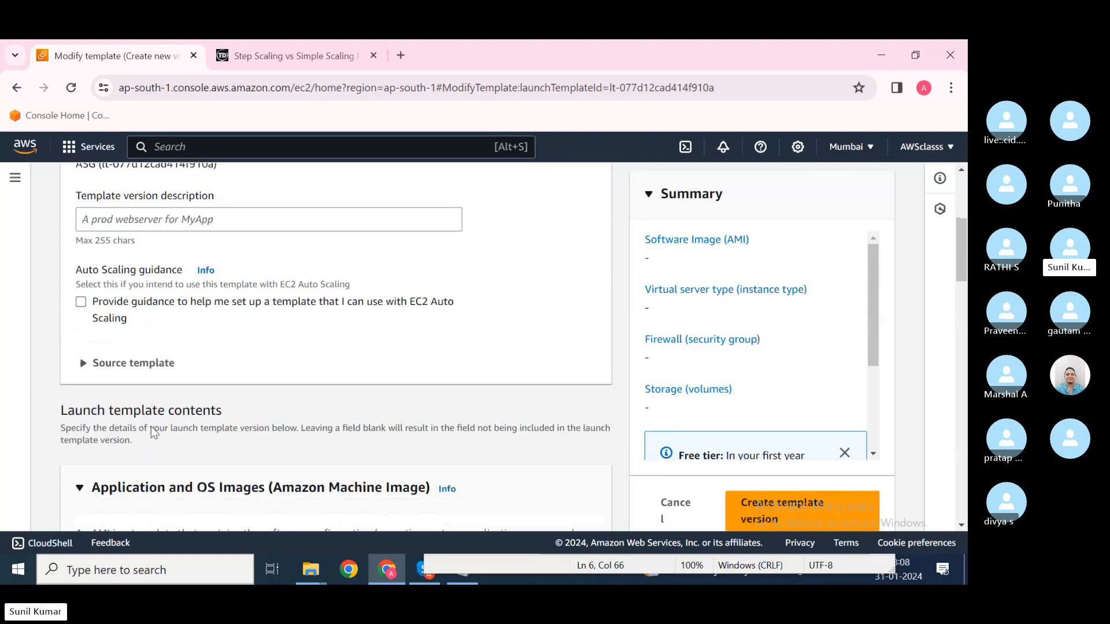
pyautogui.scroll(-4, 150, 425)
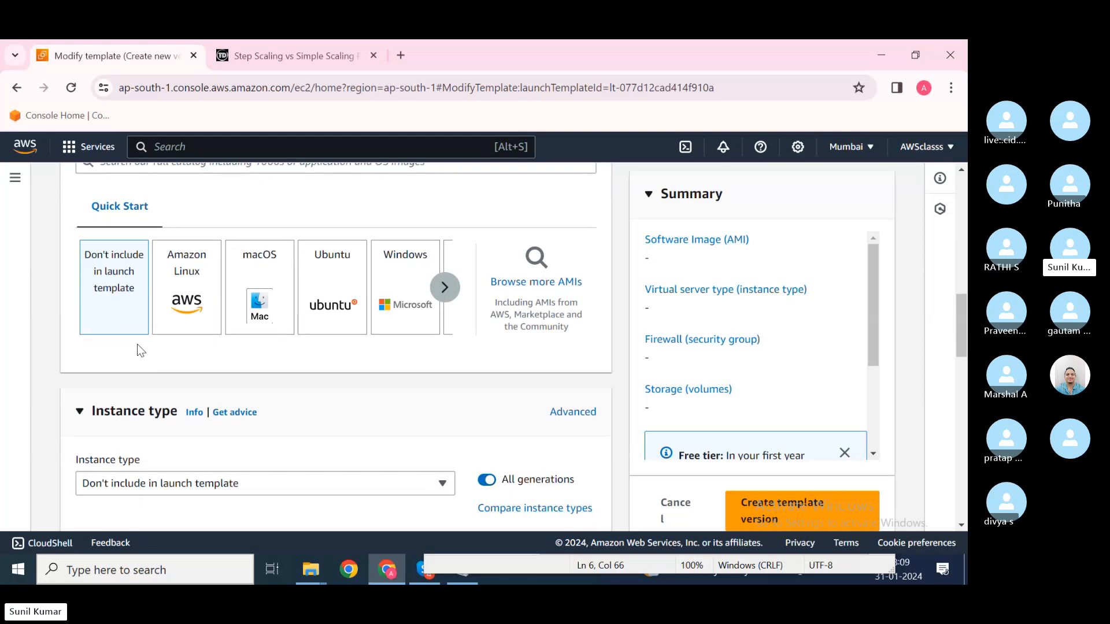
pyautogui.scroll(-3, 146, 320)
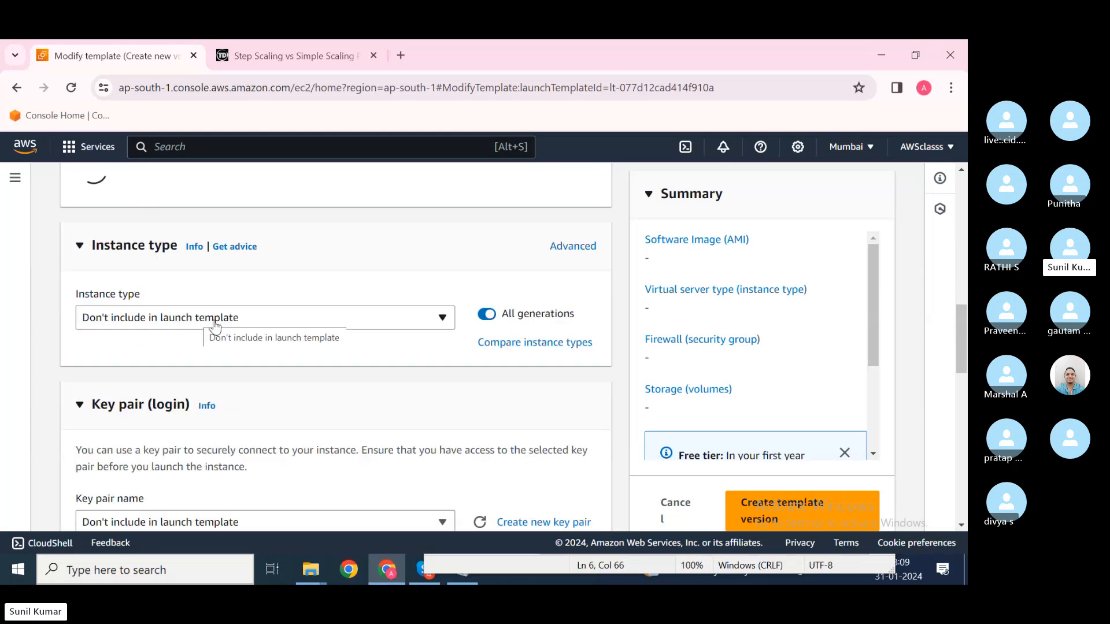
pyautogui.scroll(3, 214, 327)
pyautogui.scroll(5, 277, 317)
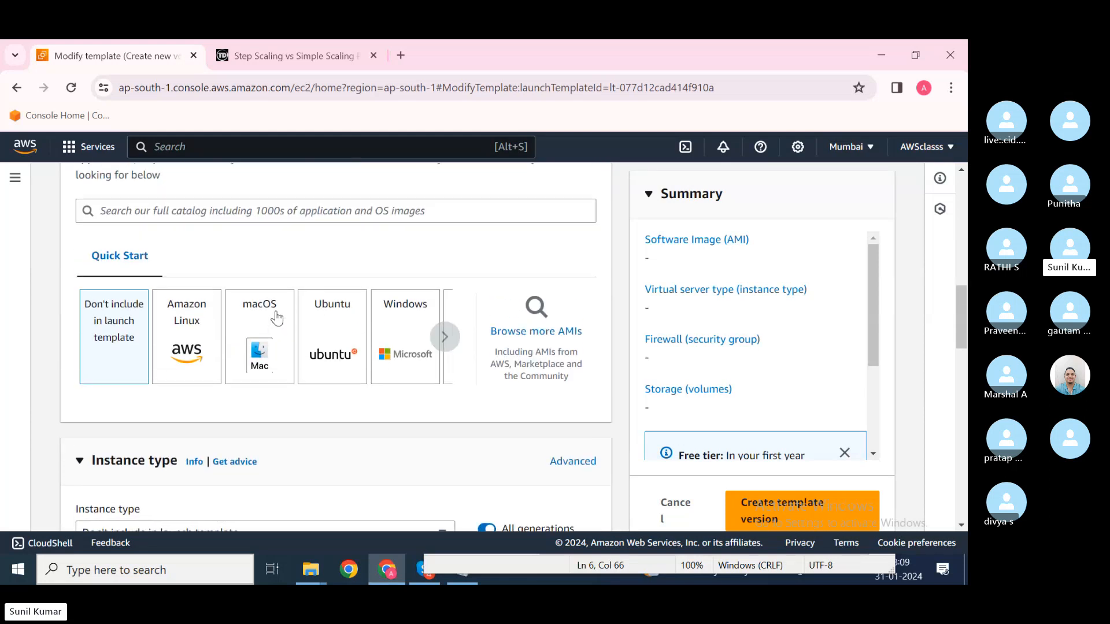
pyautogui.scroll(1, 248, 318)
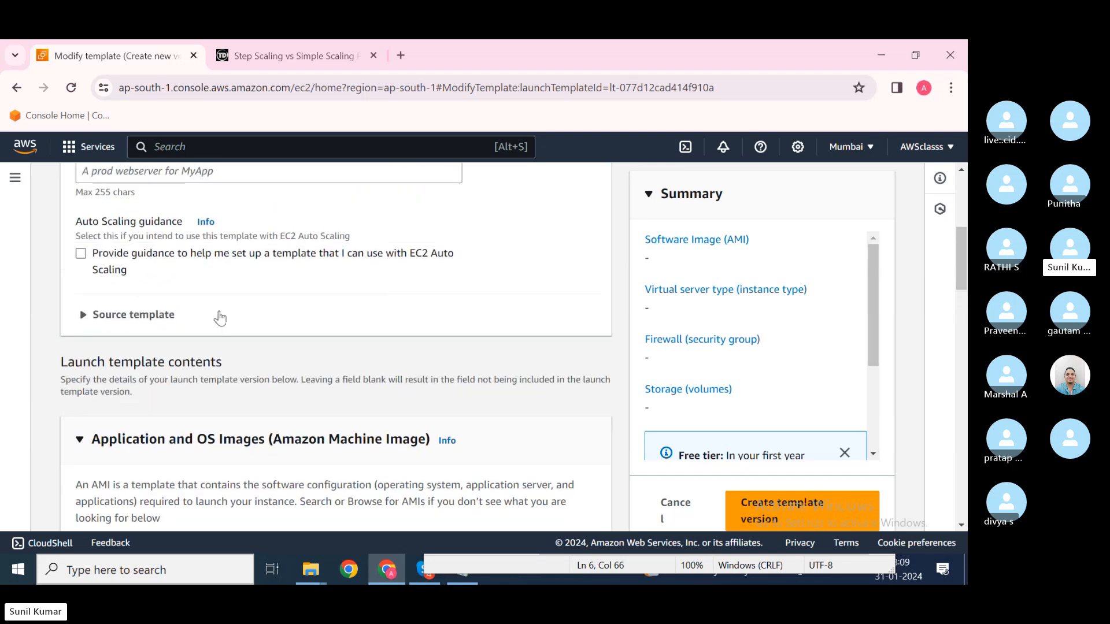
pyautogui.scroll(3, 147, 317)
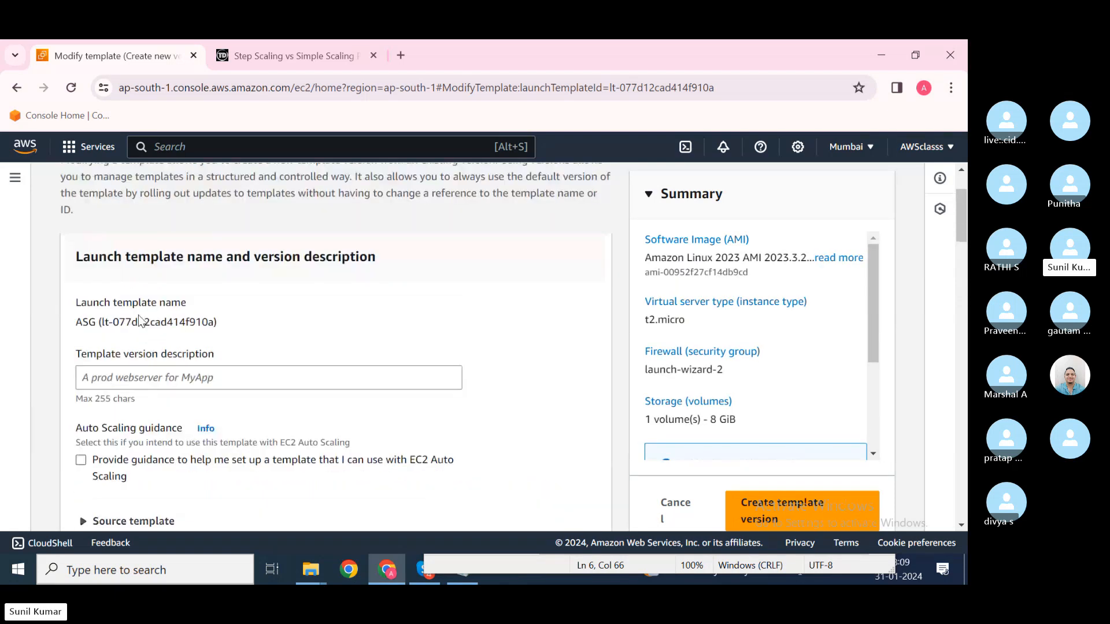
# Step: Enter 'test' as the version description, enable Auto Scaling guidance, and review the AMI section
pyautogui.click(143, 375)
pyautogui.write('test')
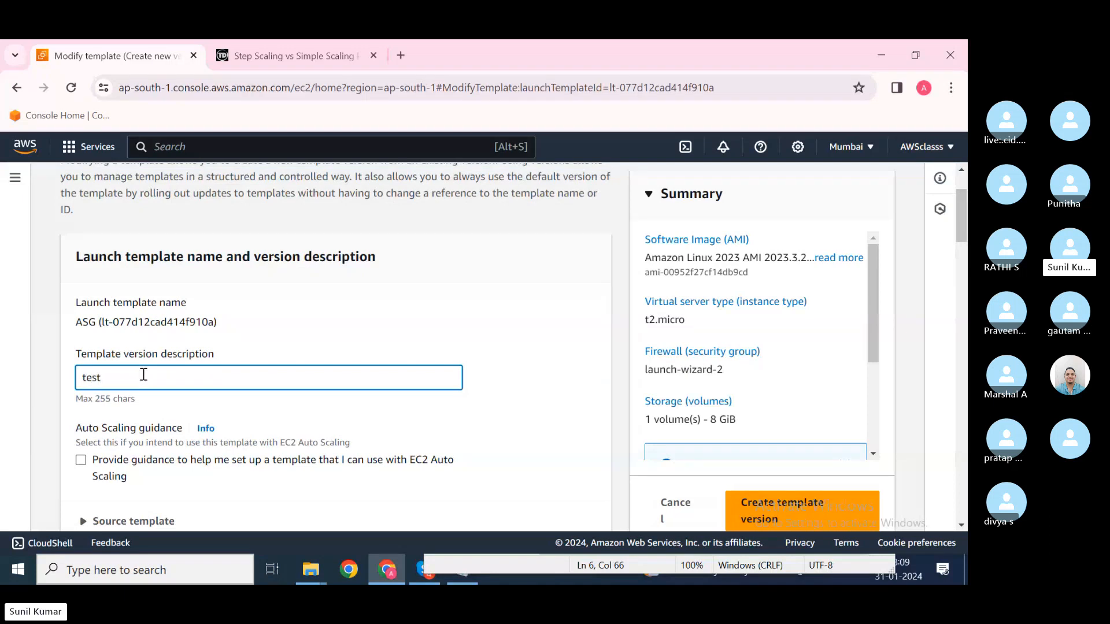
pyautogui.scroll(-1, 143, 375)
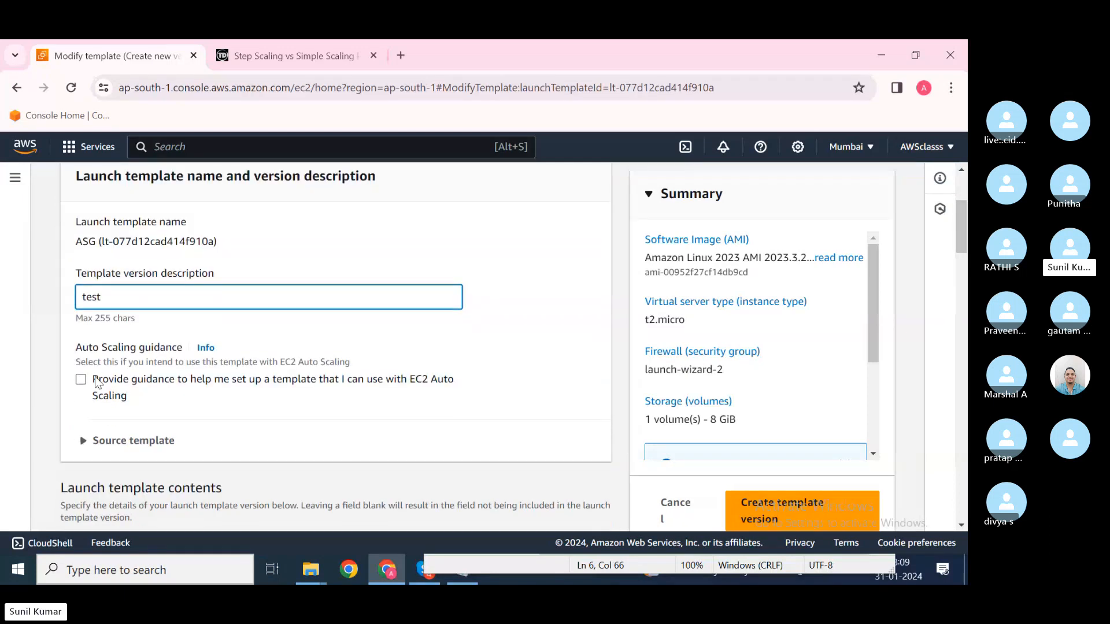
pyautogui.click(113, 396)
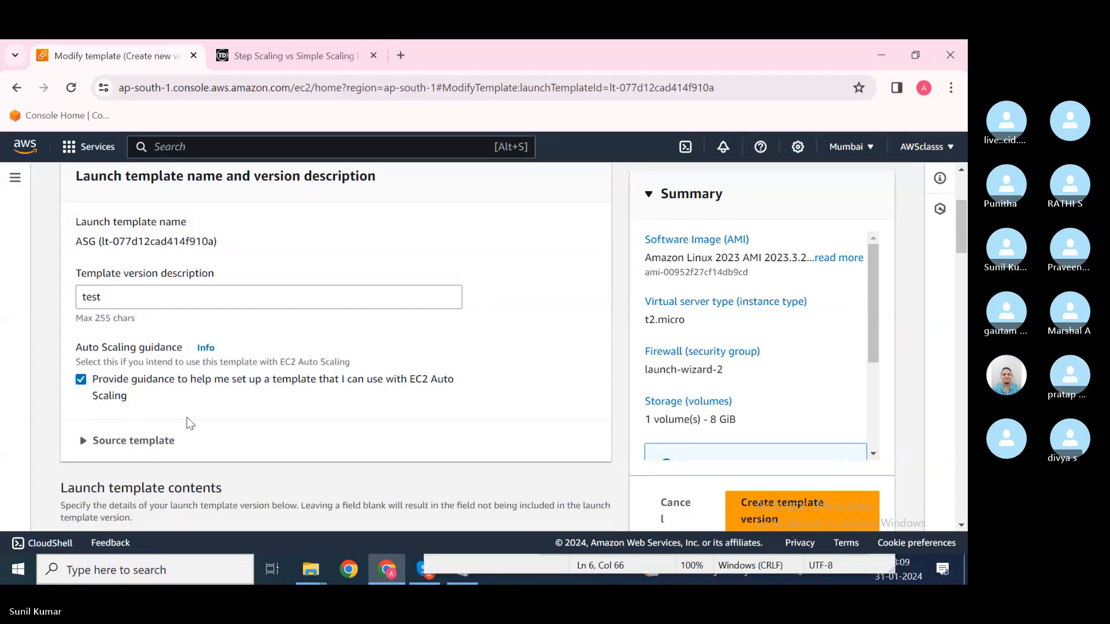
pyautogui.scroll(-3, 184, 416)
pyautogui.scroll(-4, 186, 418)
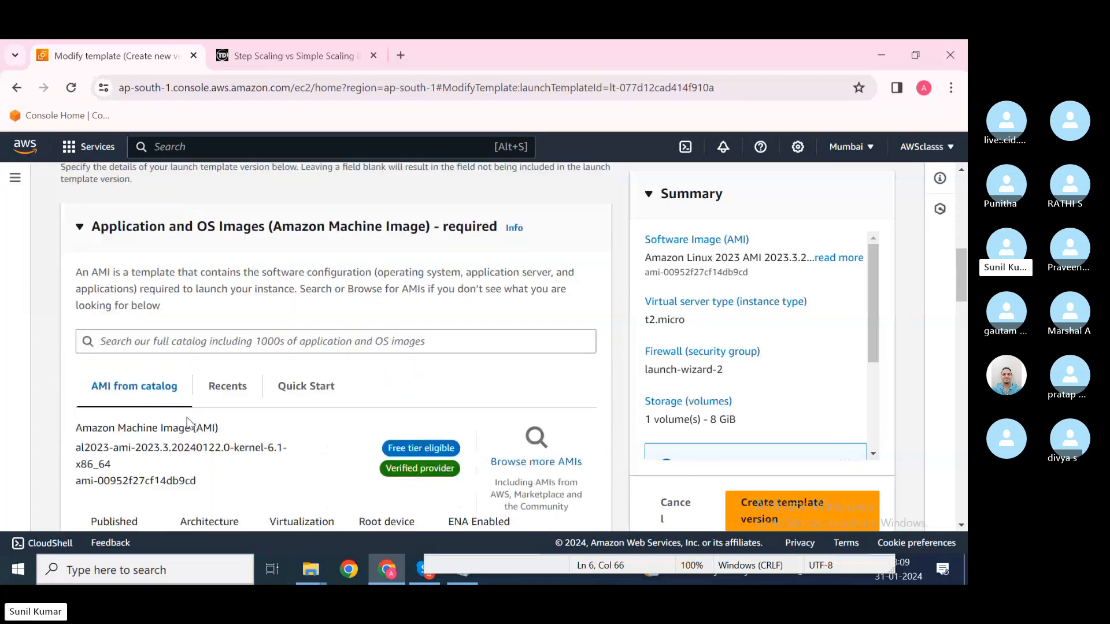
pyautogui.scroll(-1, 228, 401)
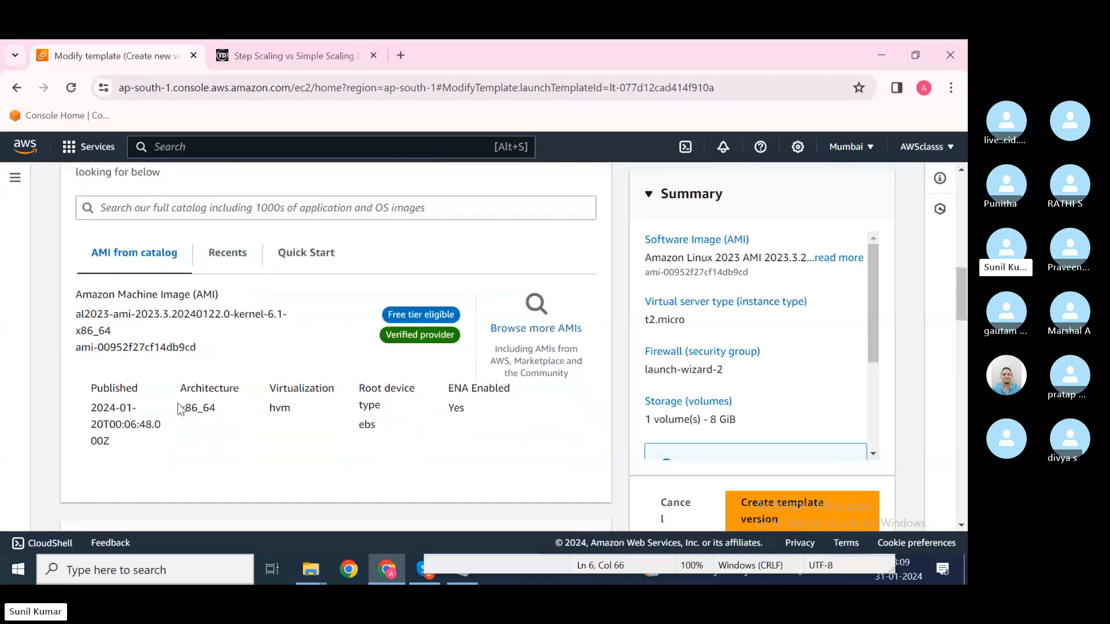
pyautogui.scroll(-6, 180, 405)
pyautogui.scroll(7, 178, 403)
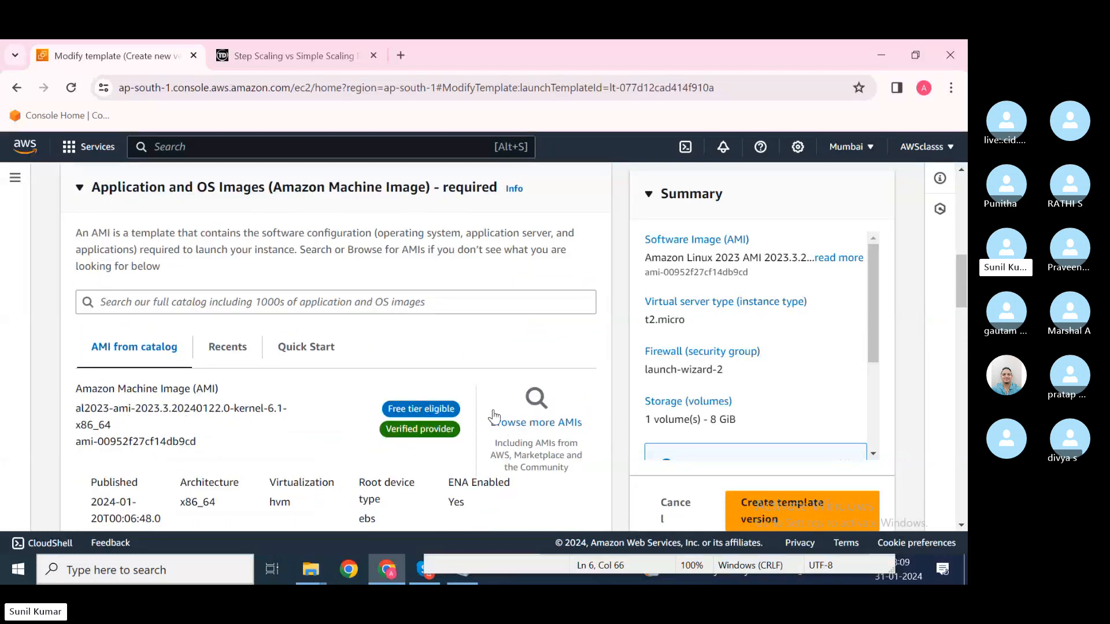
# Step: Search the full AMI catalog for 'centos'
pyautogui.click(536, 422)
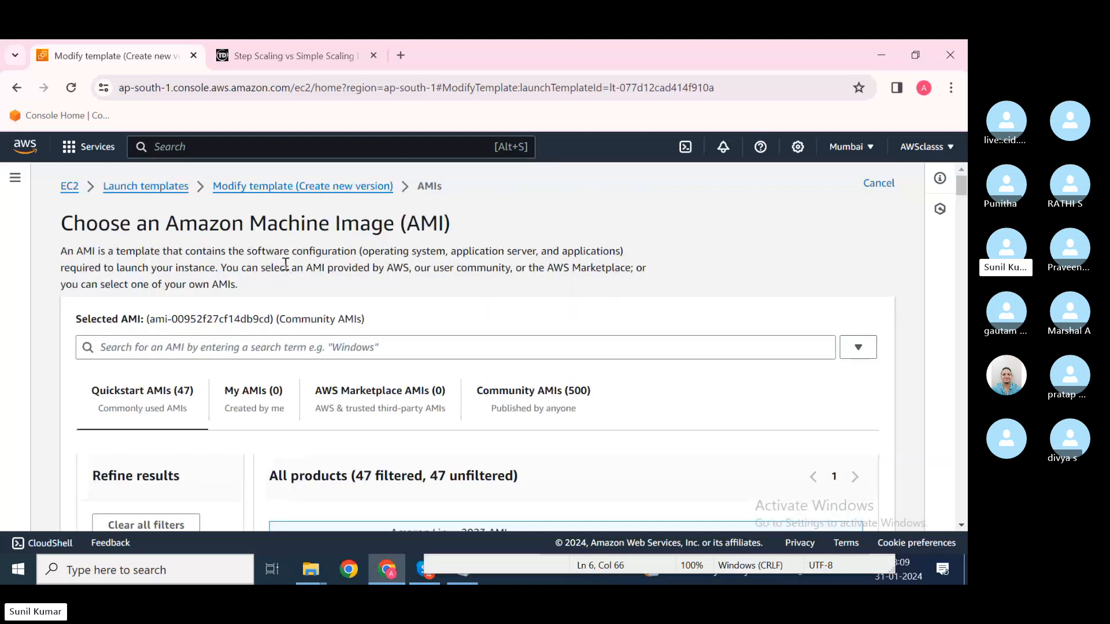
pyautogui.click(249, 344)
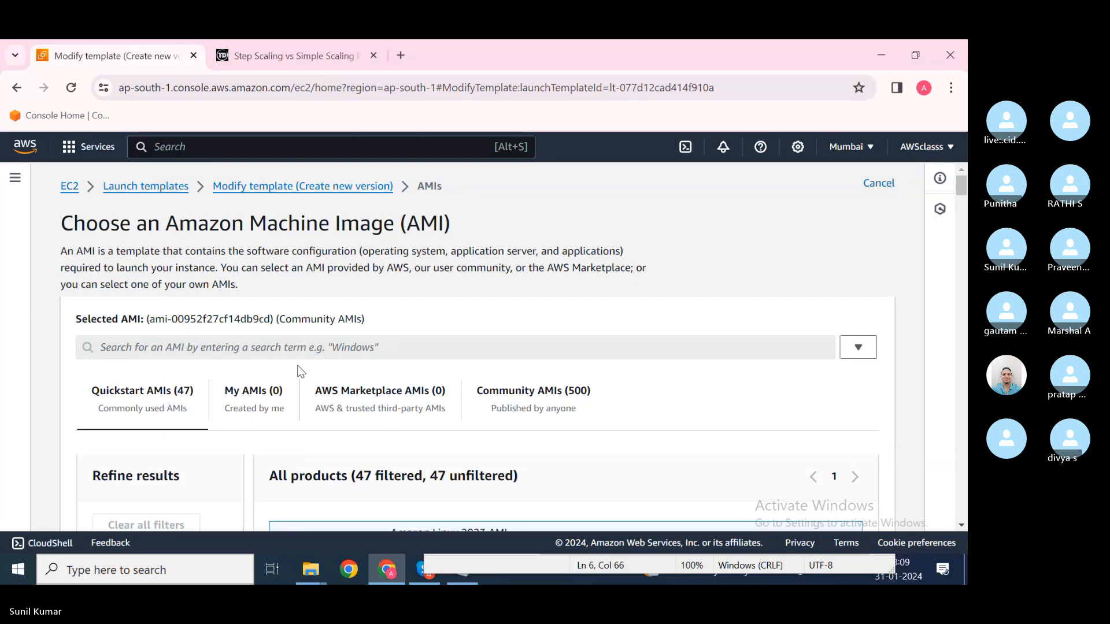
pyautogui.scroll(-3, 301, 371)
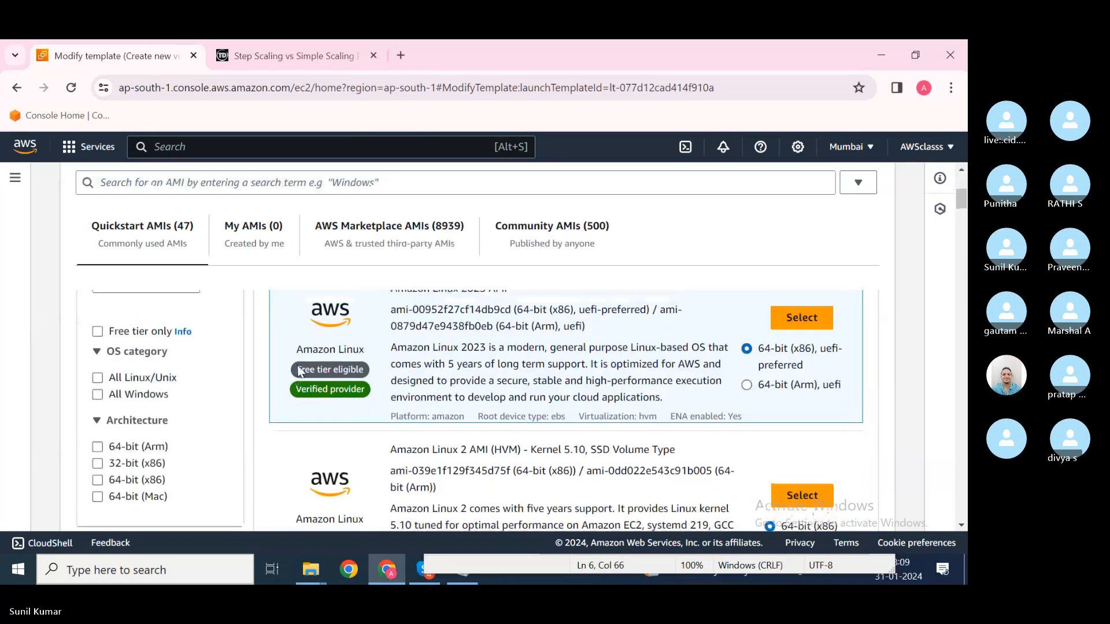
pyautogui.scroll(3, 300, 371)
pyautogui.click(223, 317)
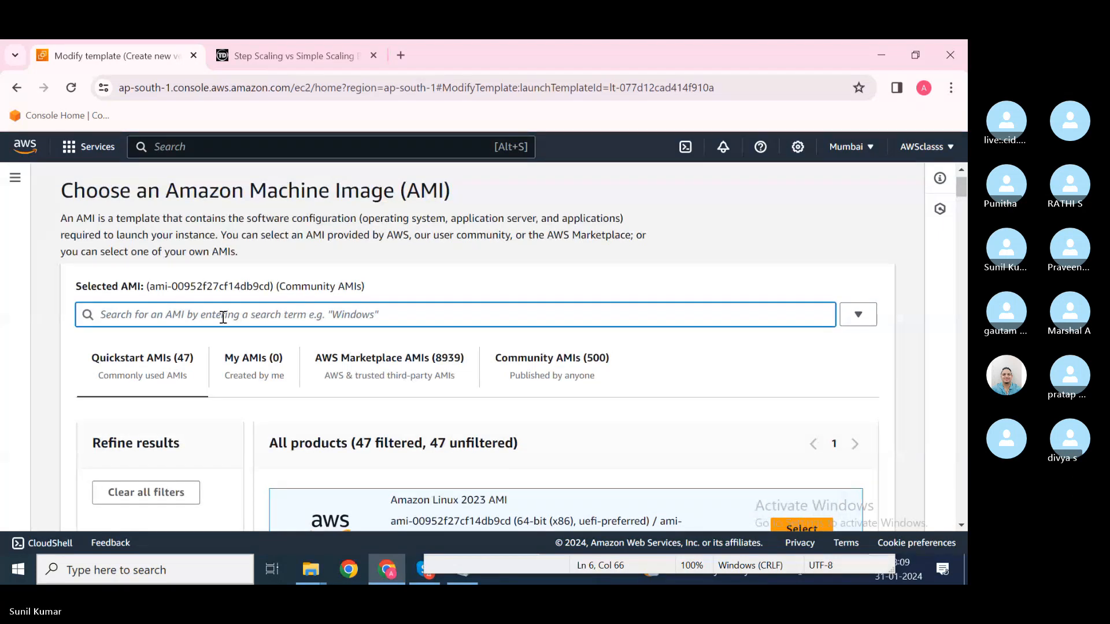
pyautogui.write('centos')
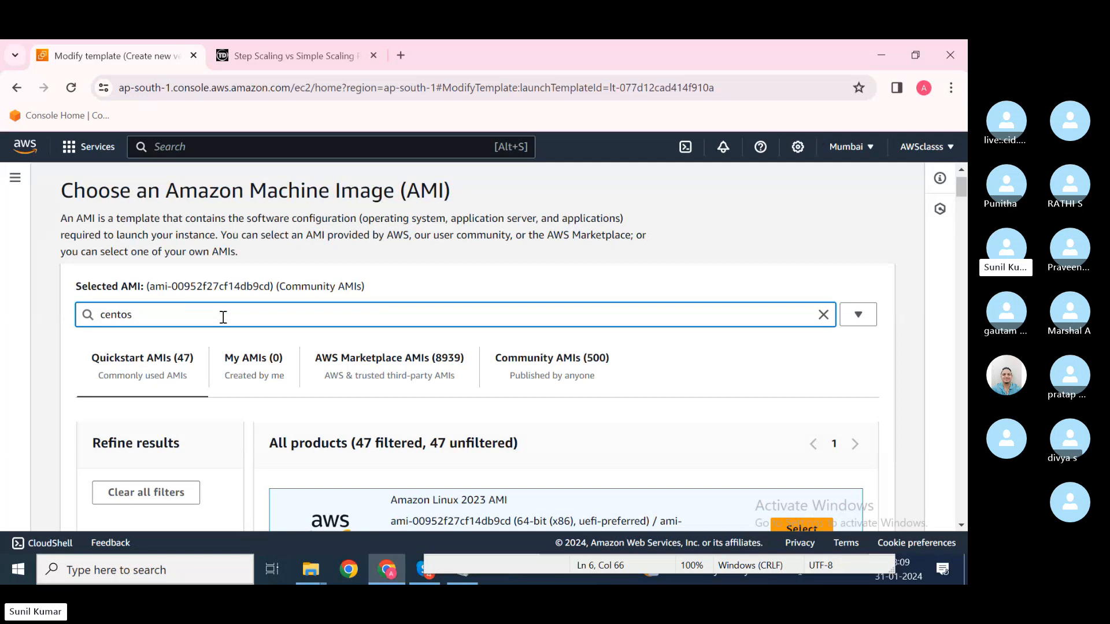
pyautogui.press('Return')
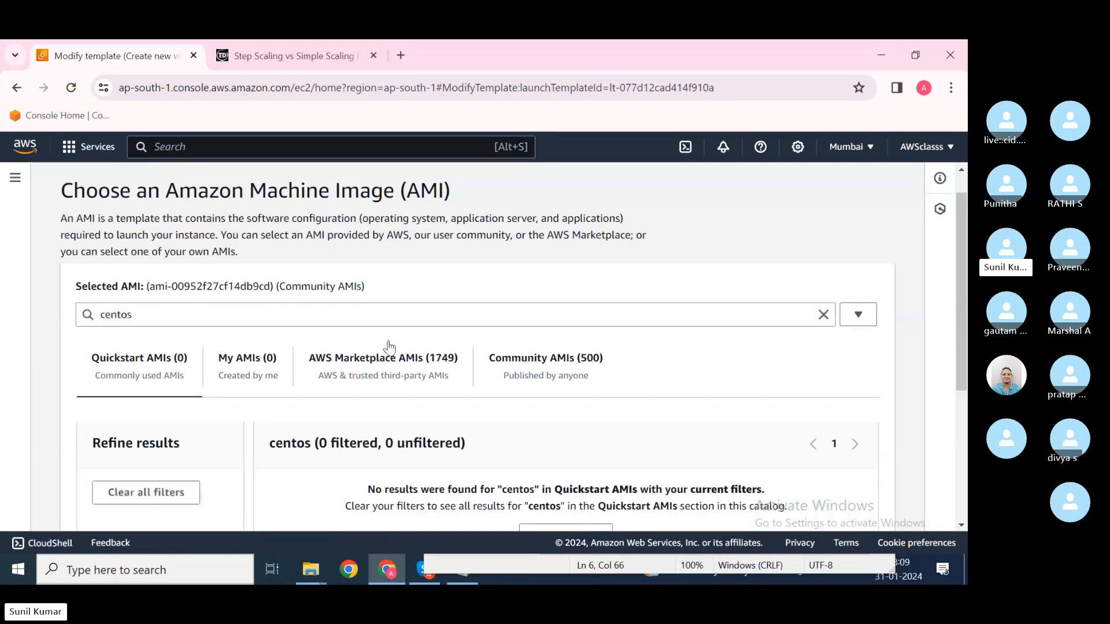
pyautogui.scroll(-1, 388, 345)
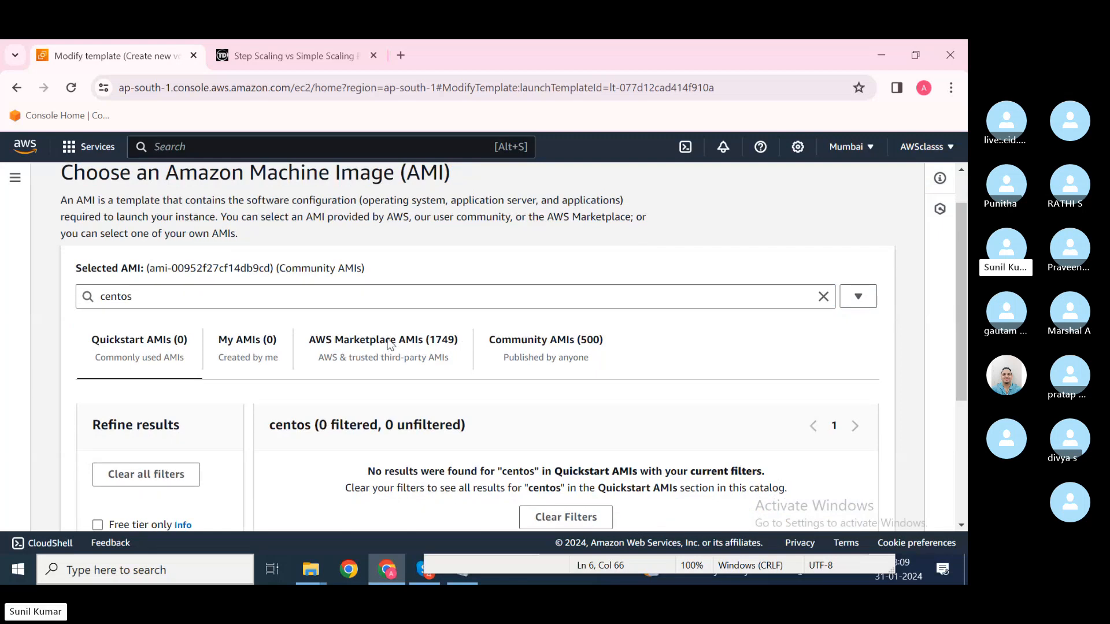
# Step: Show the AWS Marketplace CentOS images and narrow the search to 'centos7'
pyautogui.click(390, 345)
pyautogui.scroll(-10, 426, 400)
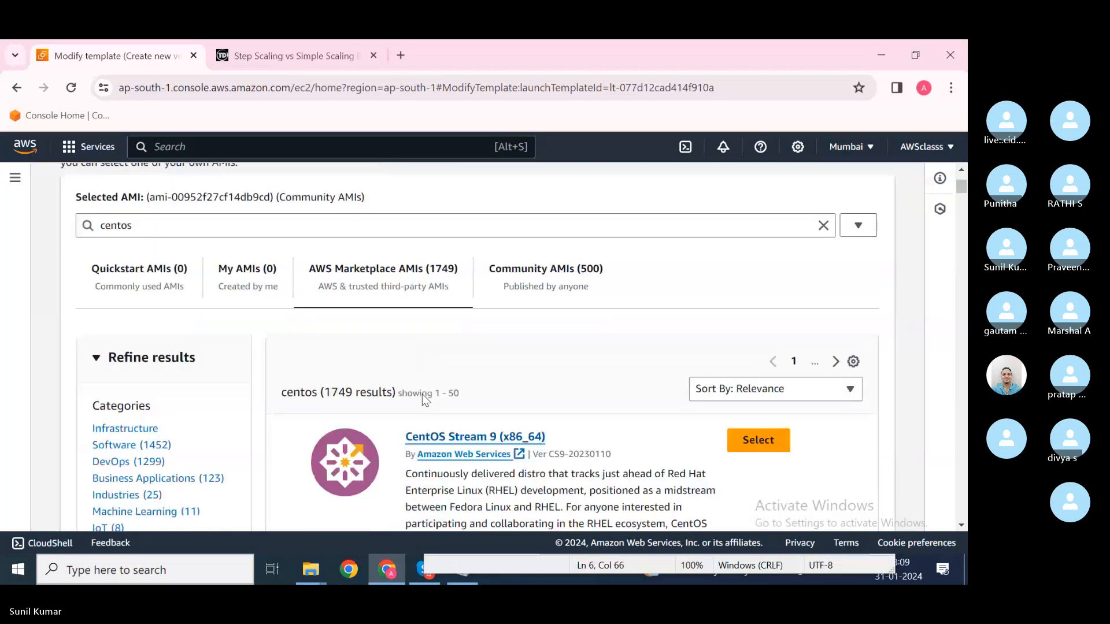
pyautogui.scroll(-10, 426, 400)
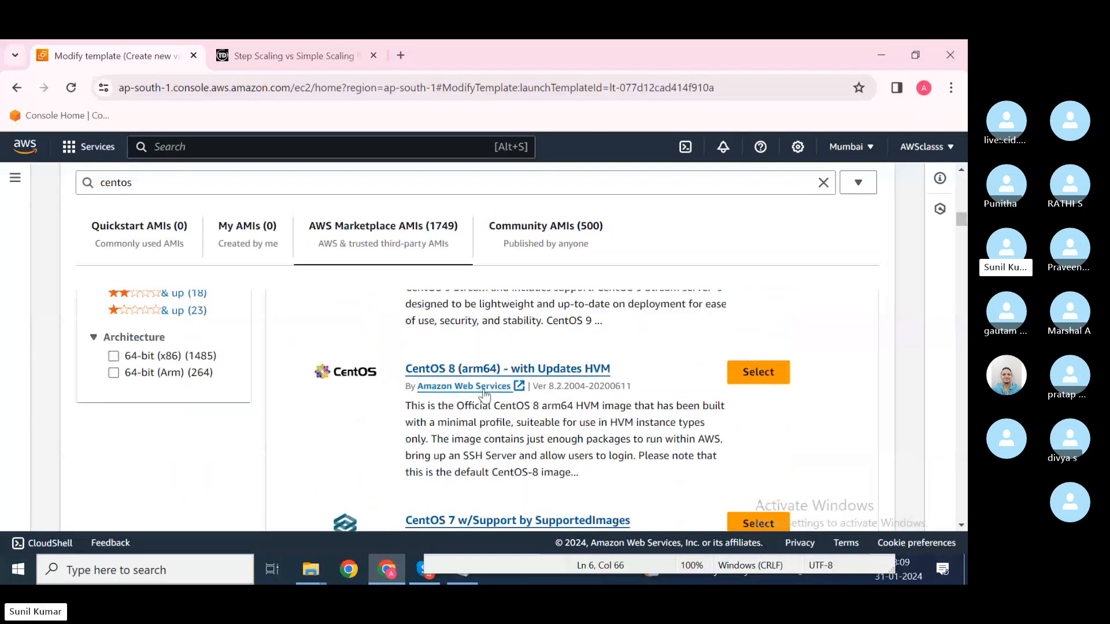
pyautogui.scroll(-2, 457, 416)
pyautogui.scroll(3, 455, 422)
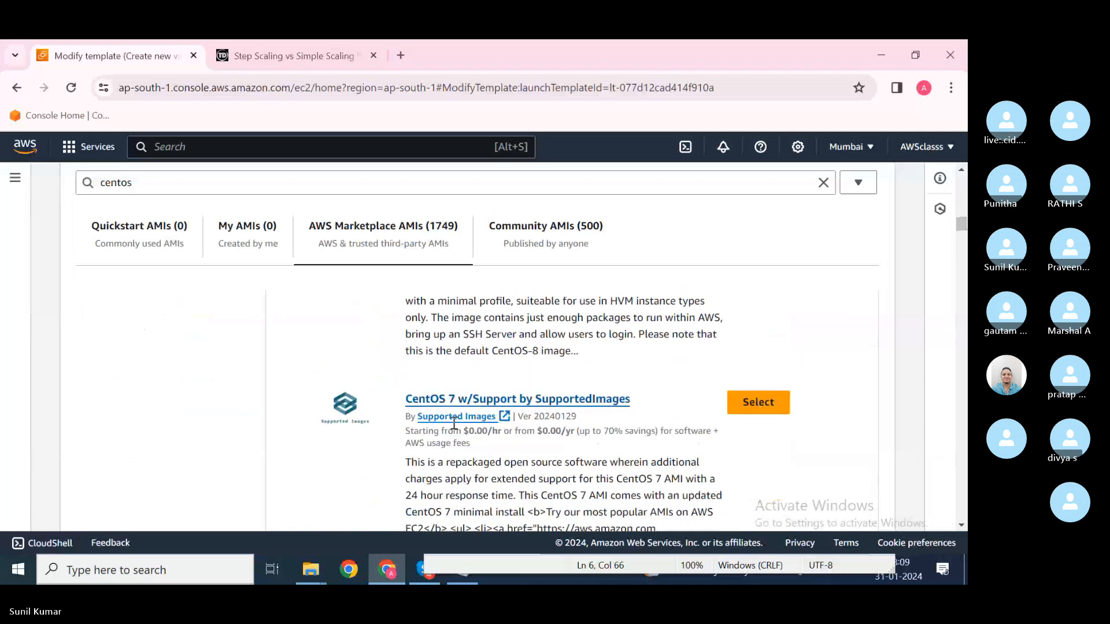
pyautogui.click(141, 183)
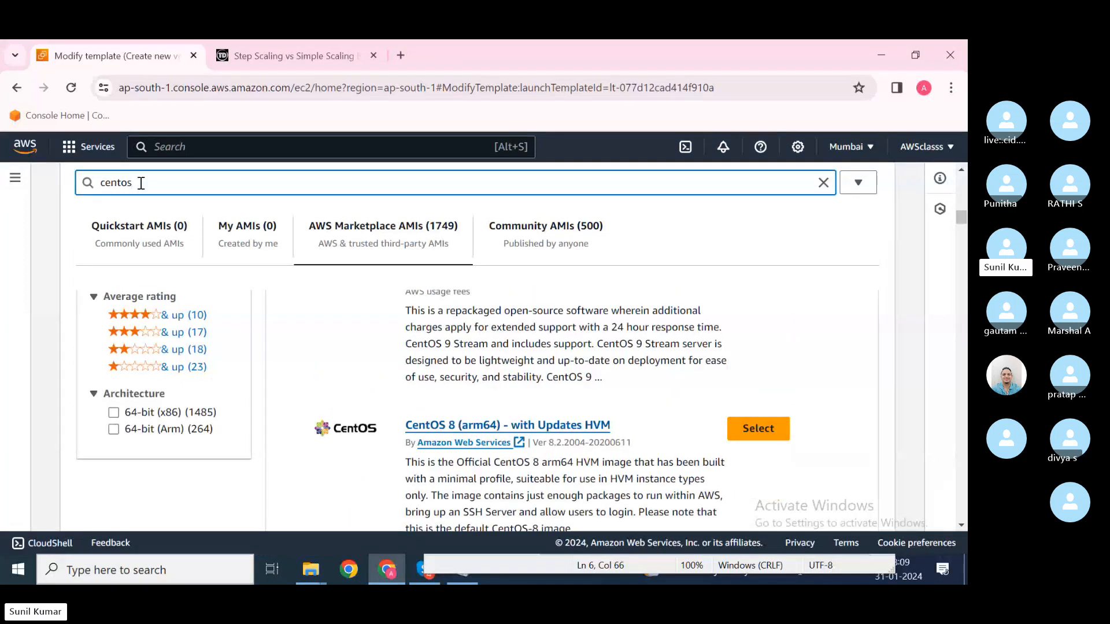
pyautogui.write('7')
pyautogui.press('Return')
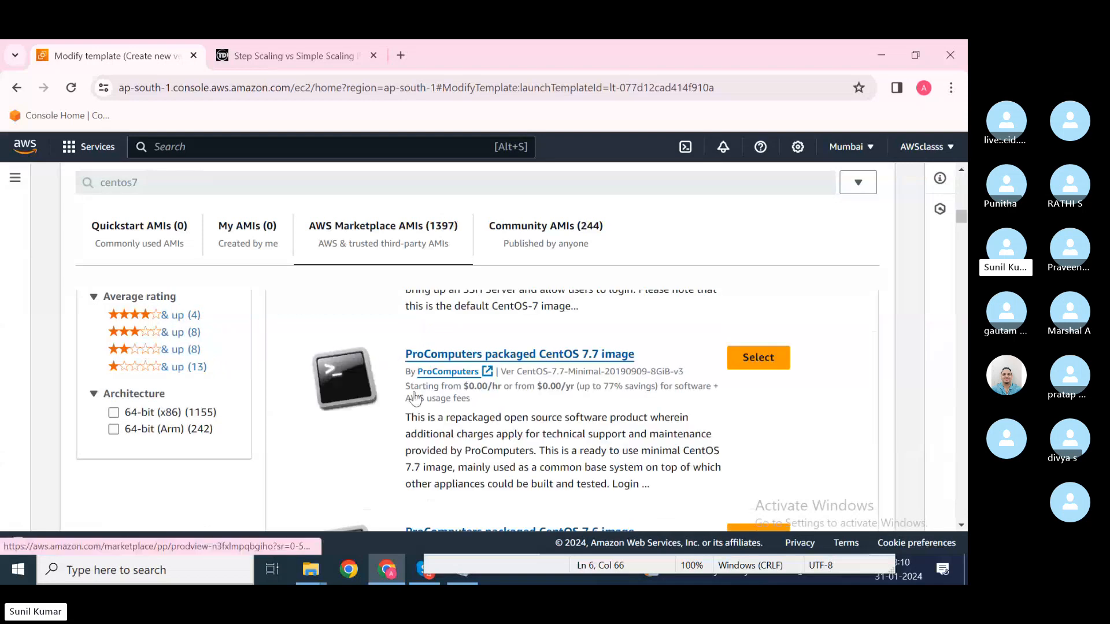
# Step: Review CentOS 7 (x86_64) - with Updates HVM details, close without subscribing, and clear the search
pyautogui.scroll(10, 414, 398)
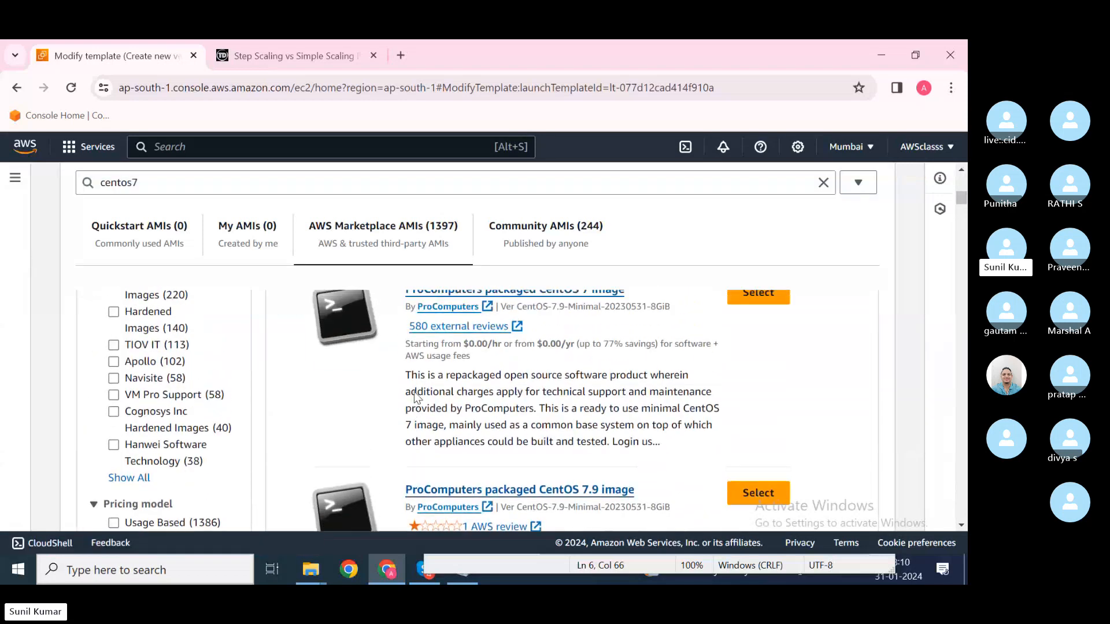
pyautogui.scroll(-2, 418, 398)
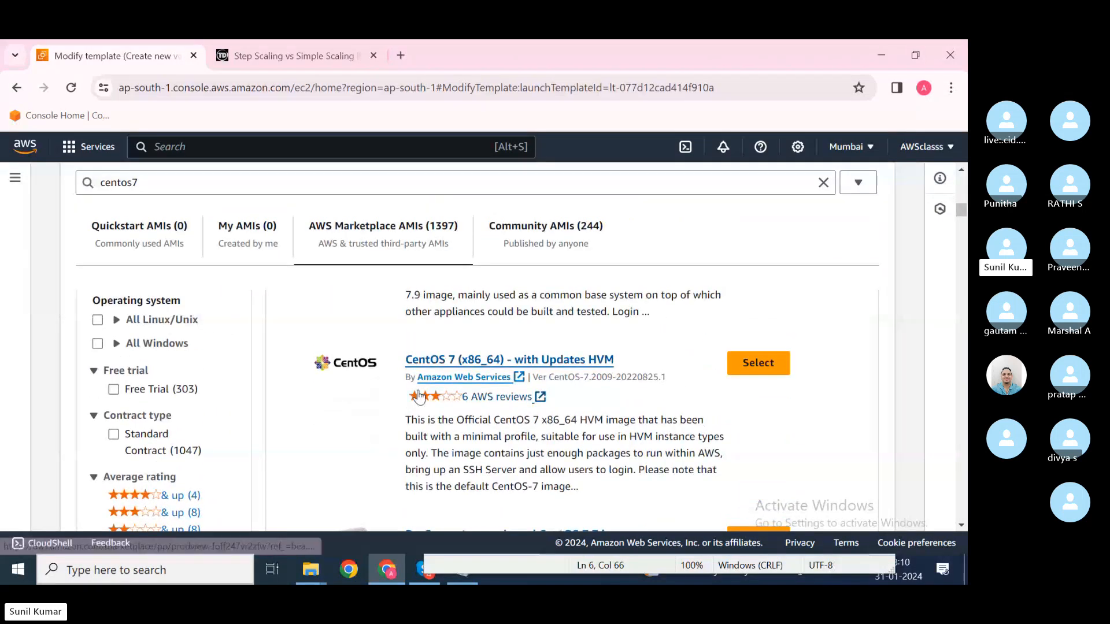
pyautogui.click(474, 366)
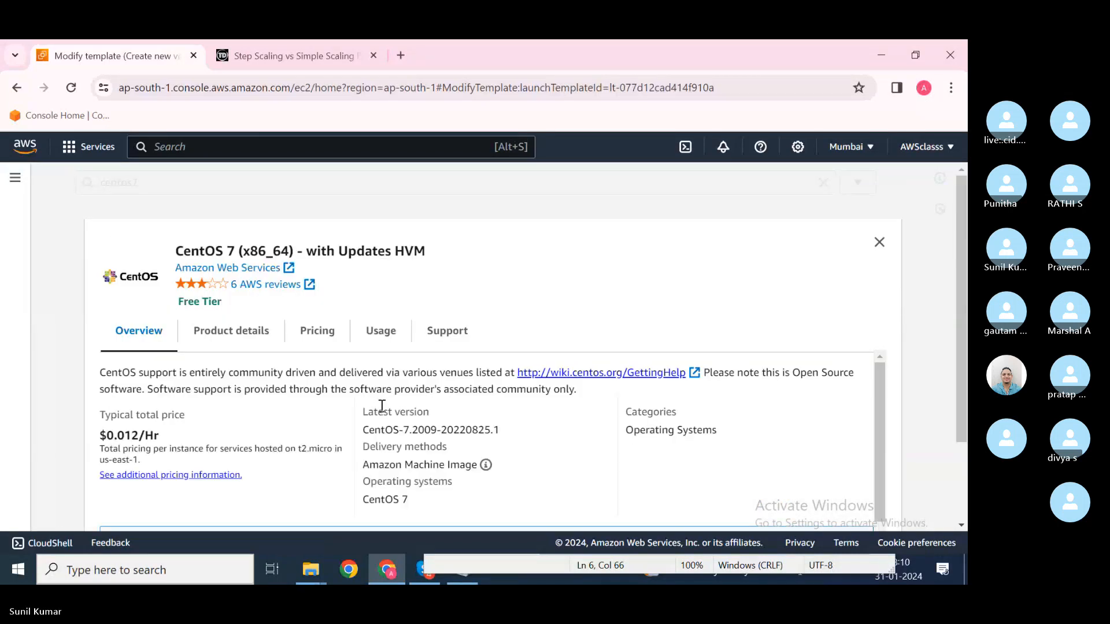
pyautogui.scroll(-1, 289, 405)
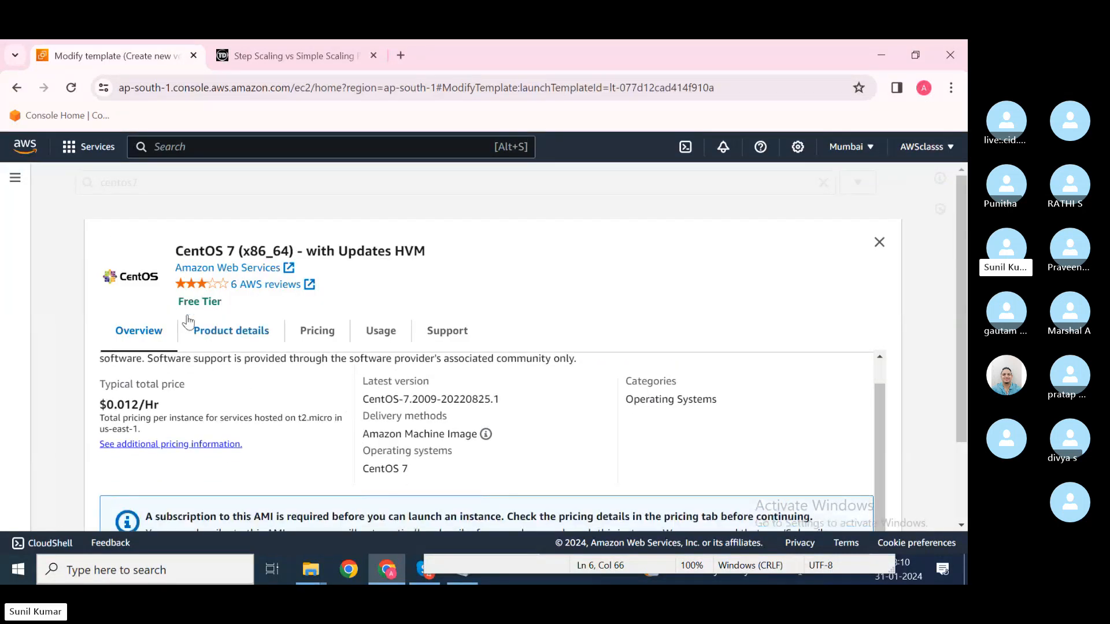
pyautogui.scroll(-3, 276, 307)
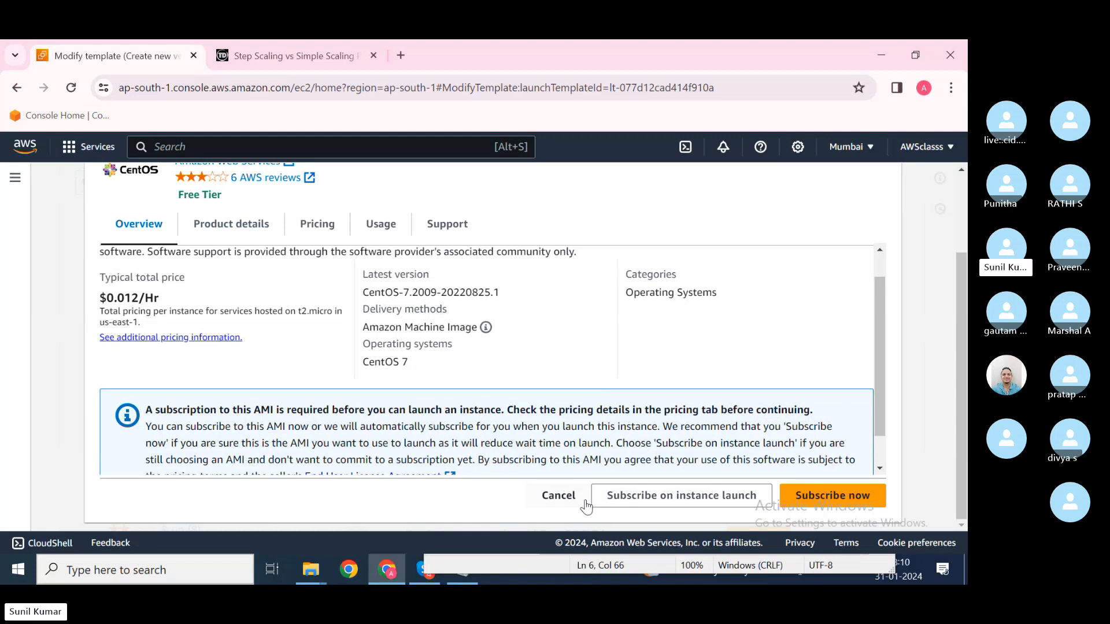
pyautogui.scroll(1, 677, 407)
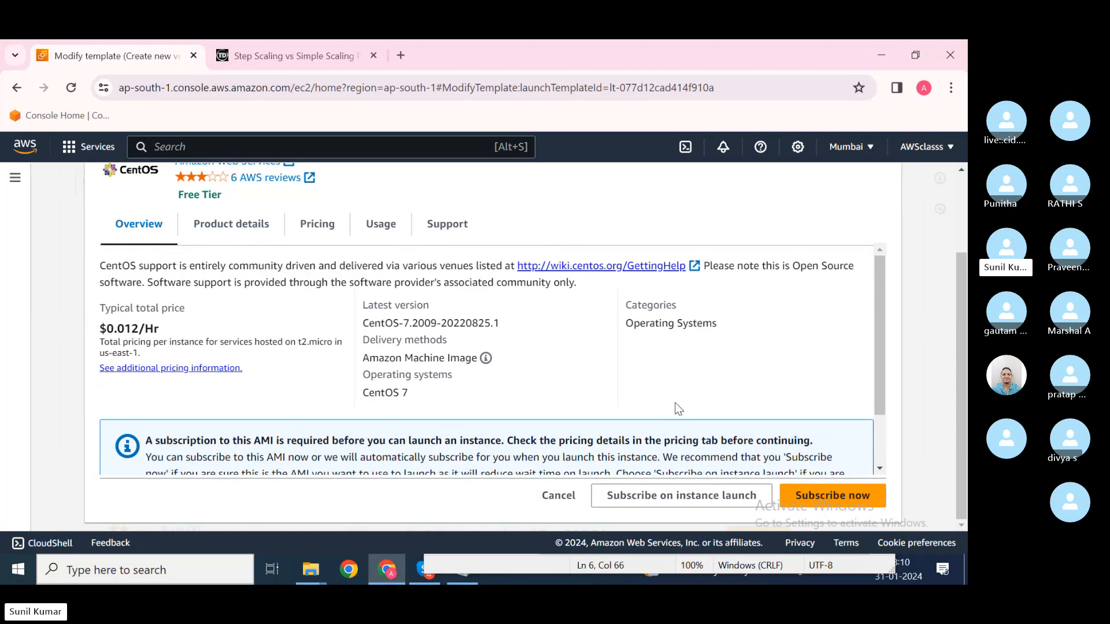
pyautogui.scroll(3, 754, 320)
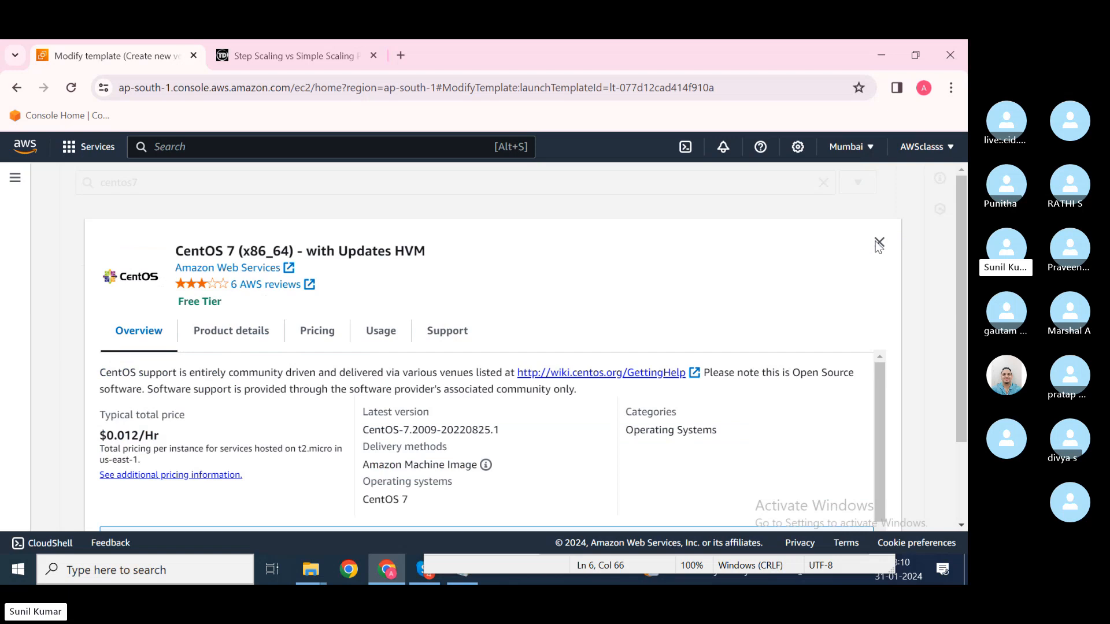
pyautogui.click(878, 242)
pyautogui.press('BackSpace')
pyautogui.press('BackSpace')
pyautogui.press('BackSpace')
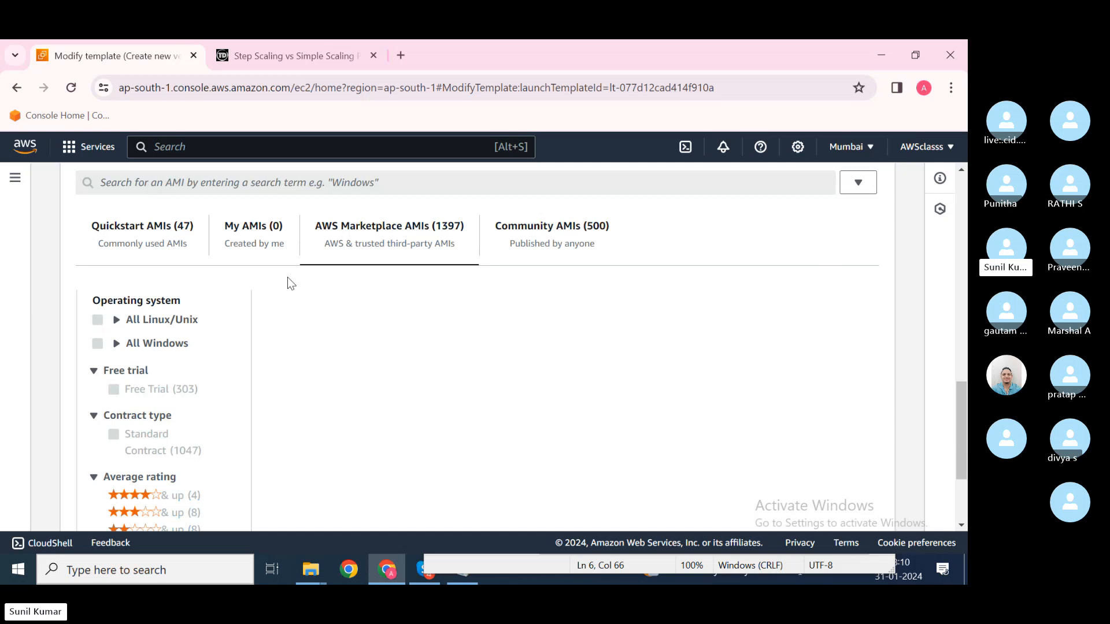
# Step: Search the AMI catalog for 'amazon linux'
pyautogui.click(186, 176)
pyautogui.write('amazo')
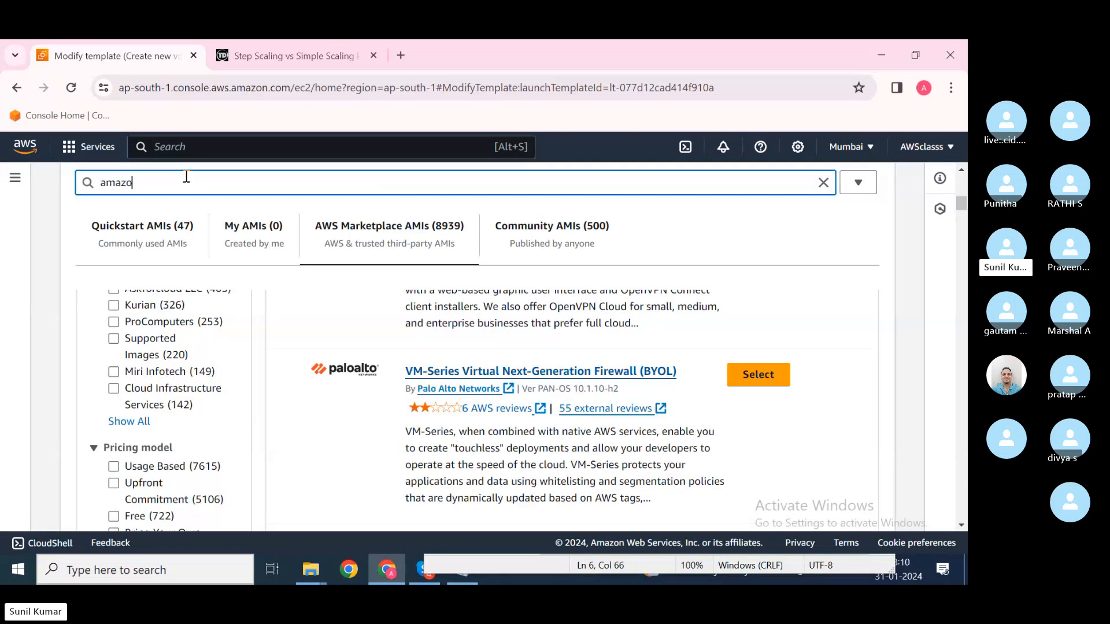
pyautogui.write('n l')
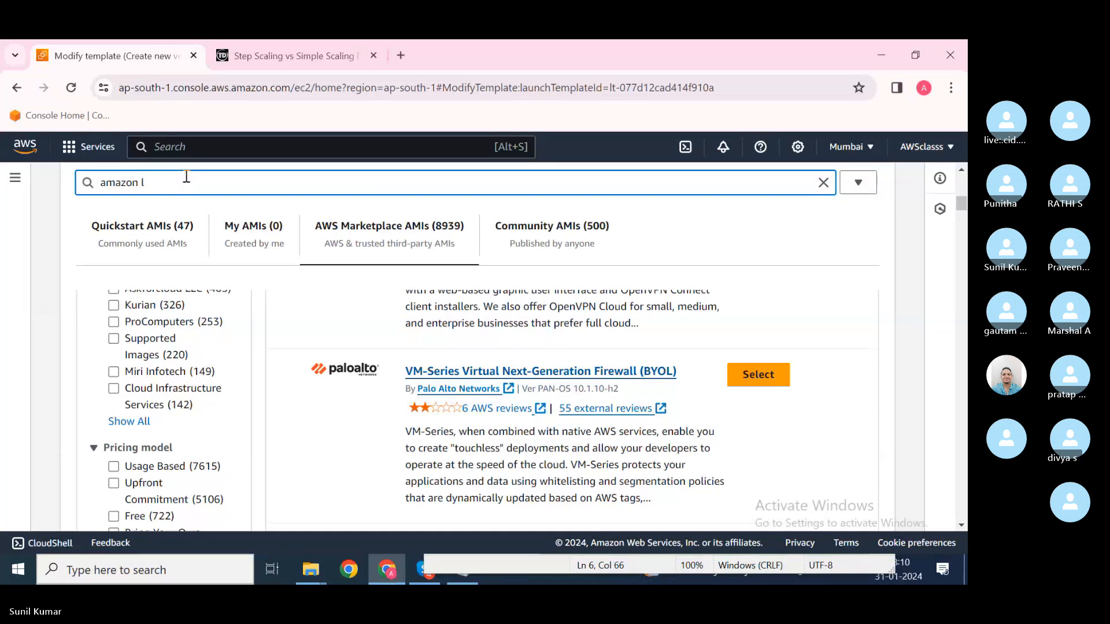
pyautogui.write('inux')
pyautogui.press('Return')
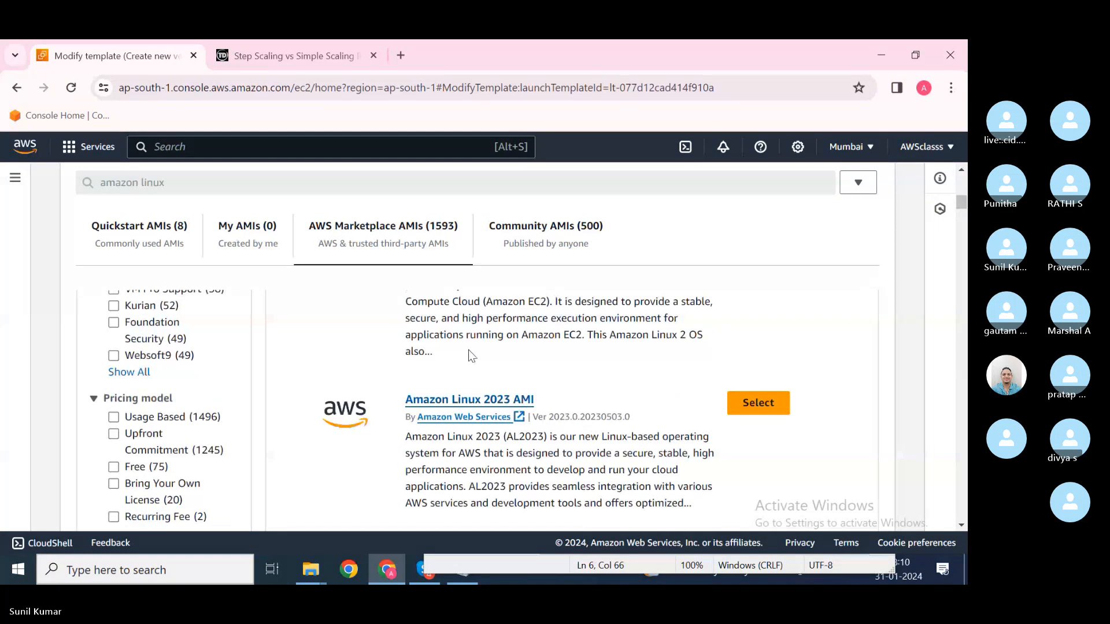
pyautogui.scroll(3, 469, 357)
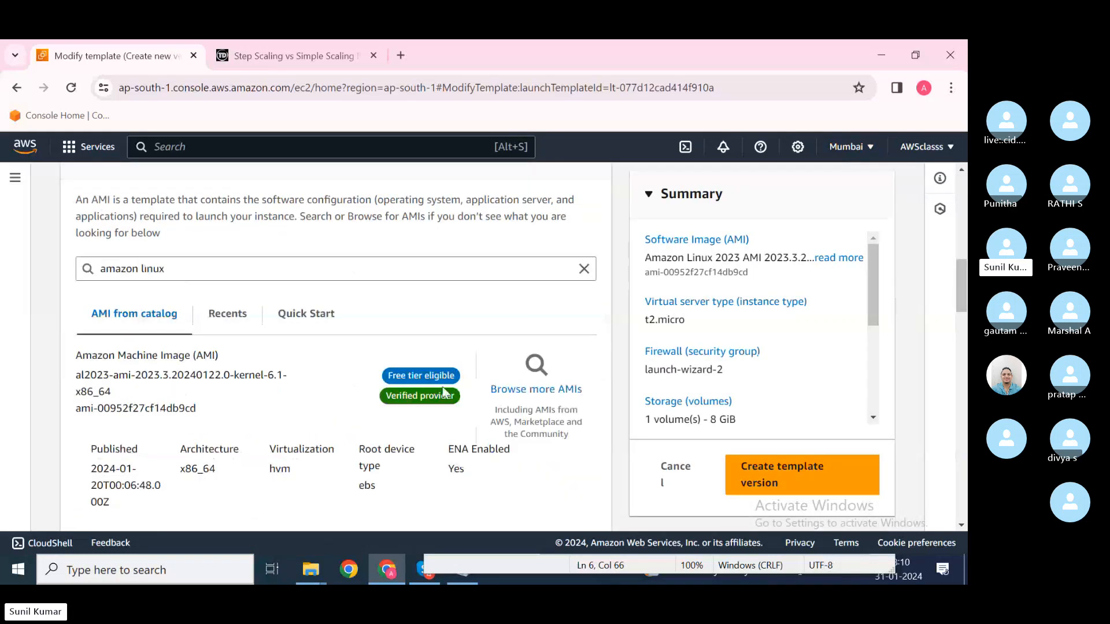
# Step: Browse more AMIs and scroll the Quickstart list down to Amazon Linux 2
pyautogui.click(511, 415)
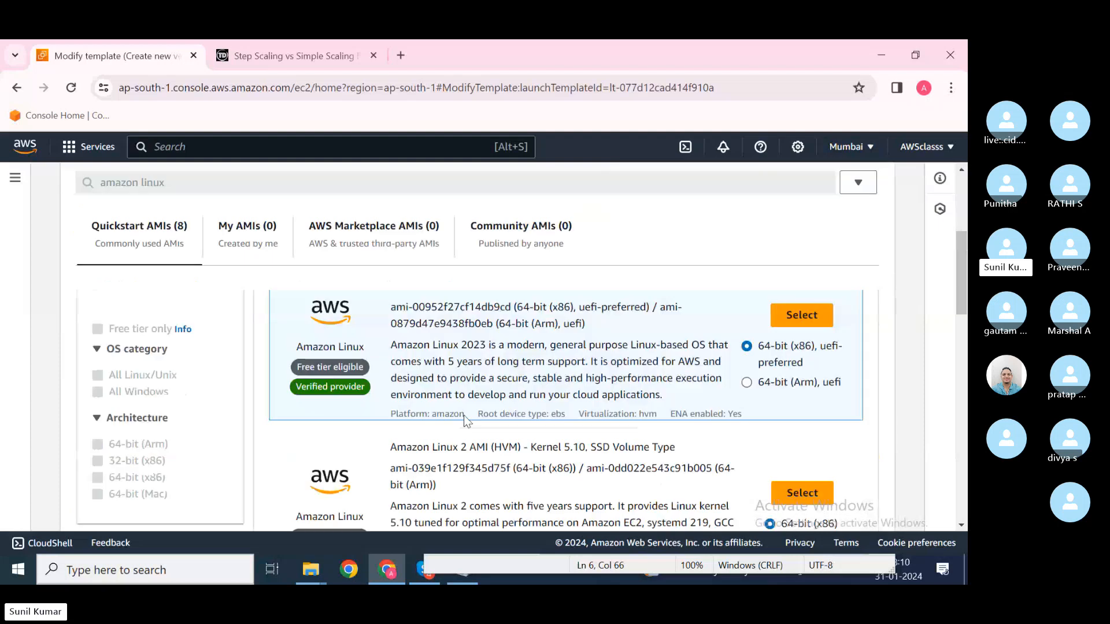
pyautogui.scroll(-3, 443, 393)
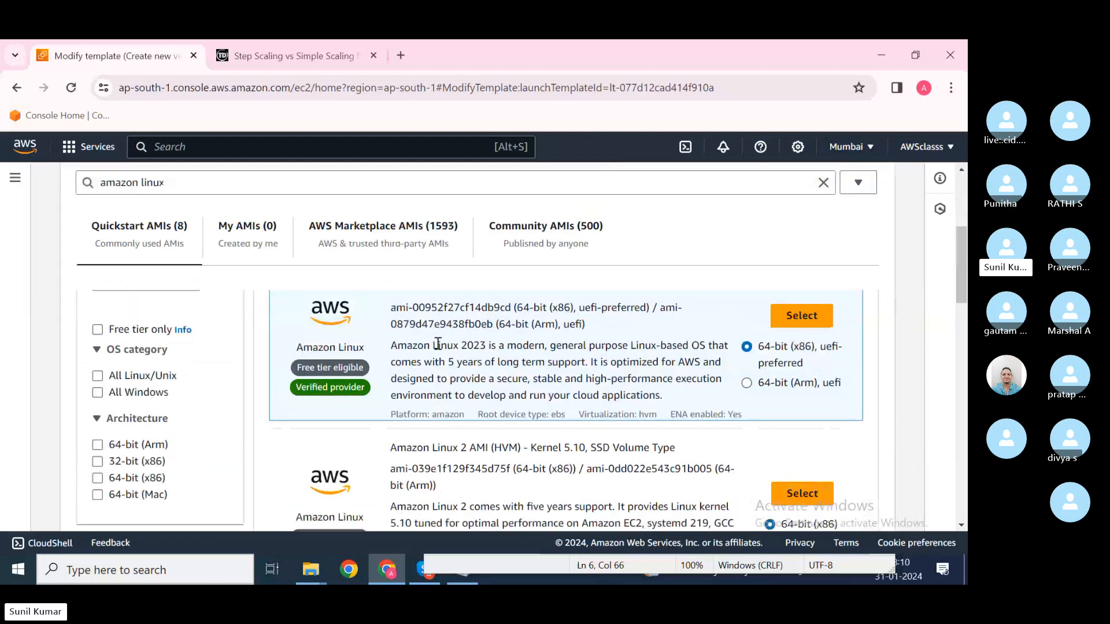
pyautogui.scroll(2, 437, 344)
pyautogui.scroll(-3, 488, 408)
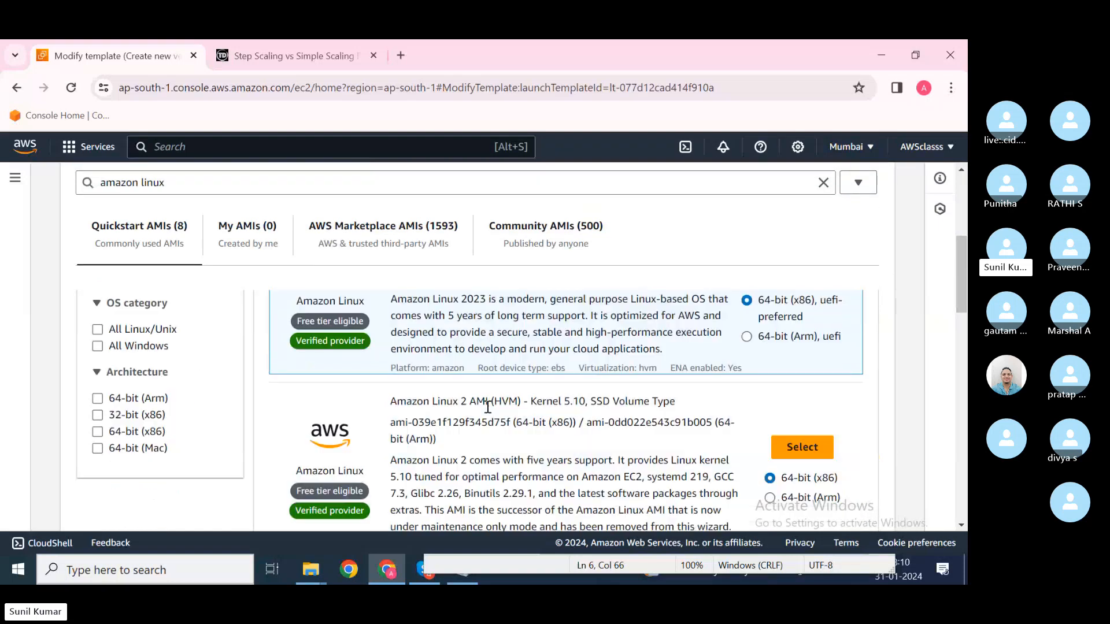
pyautogui.scroll(-1, 488, 407)
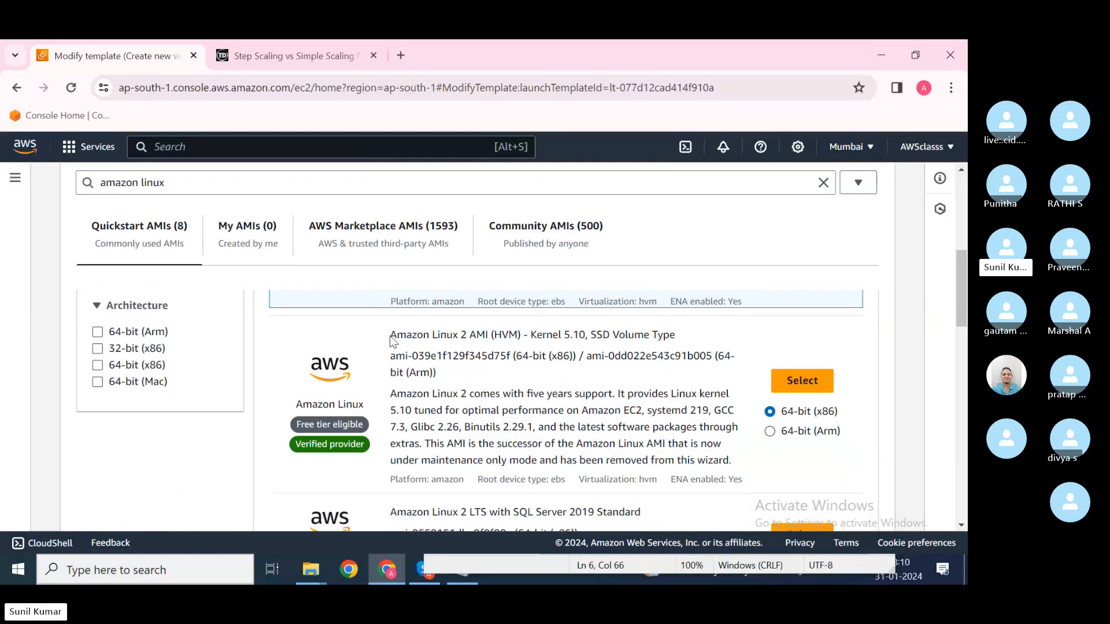
pyautogui.moveTo(390, 336); pyautogui.dragTo(490, 336)
pyautogui.click(542, 379)
# Step: Select Amazon Linux 2 AMI (HVM), save it as a new template version, and view the template
pyautogui.click(801, 380)
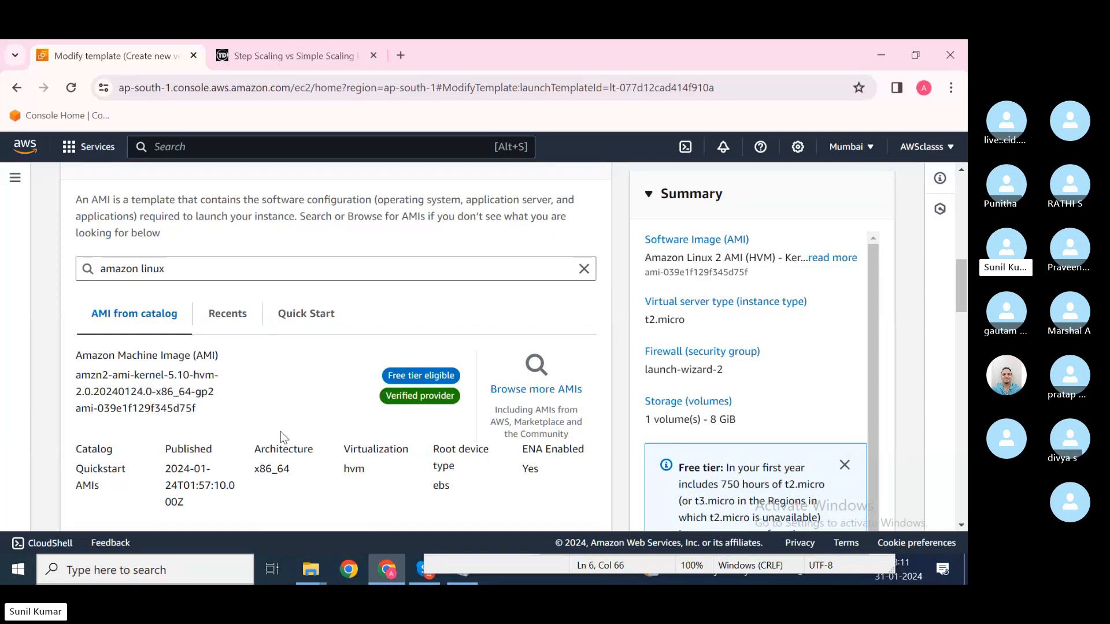
pyautogui.scroll(-3, 280, 431)
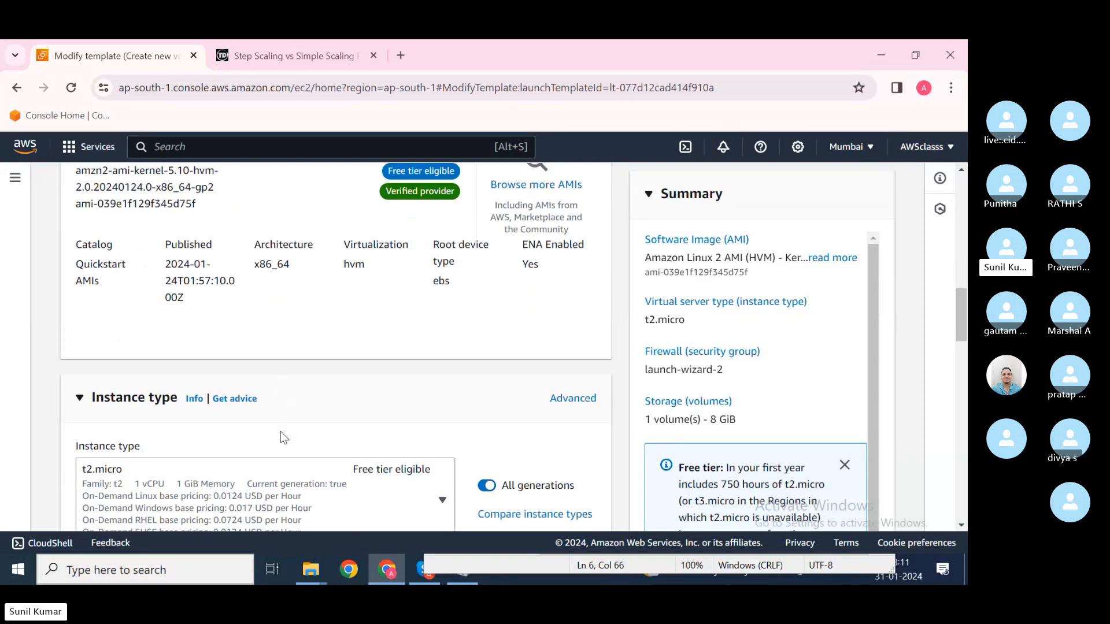
pyautogui.scroll(-5, 279, 432)
pyautogui.scroll(15, 279, 431)
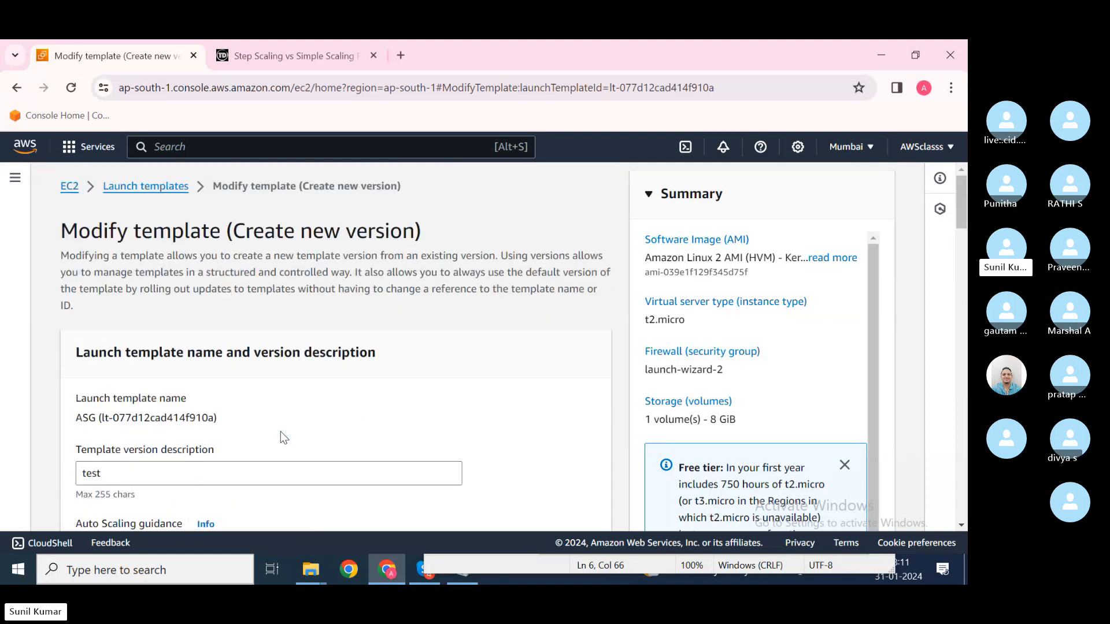
pyautogui.scroll(-4, 280, 431)
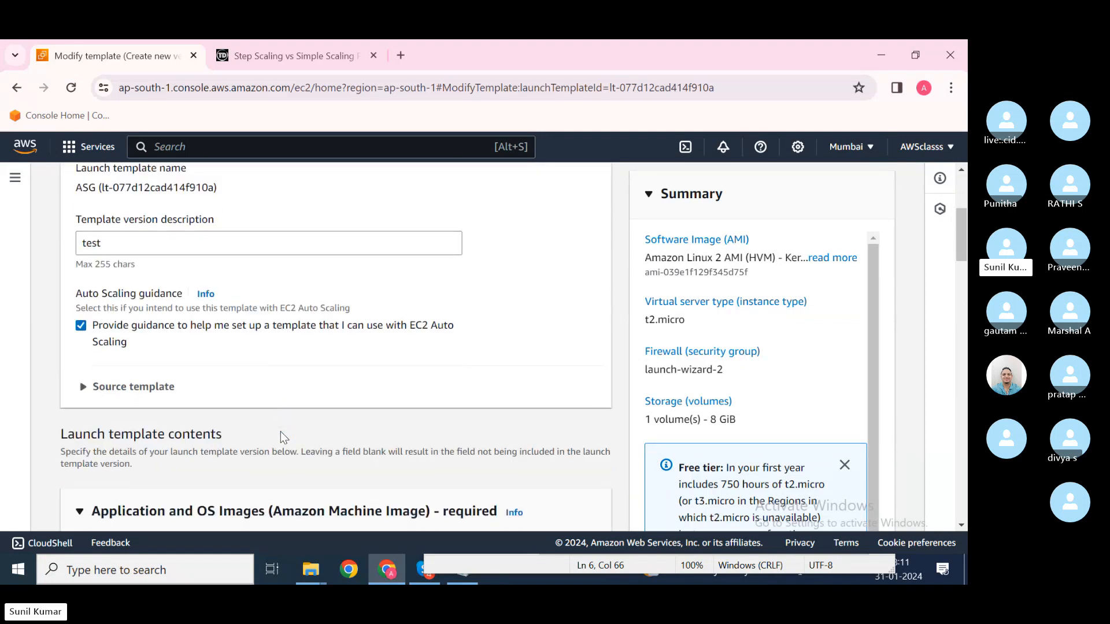
pyautogui.scroll(-10, 281, 433)
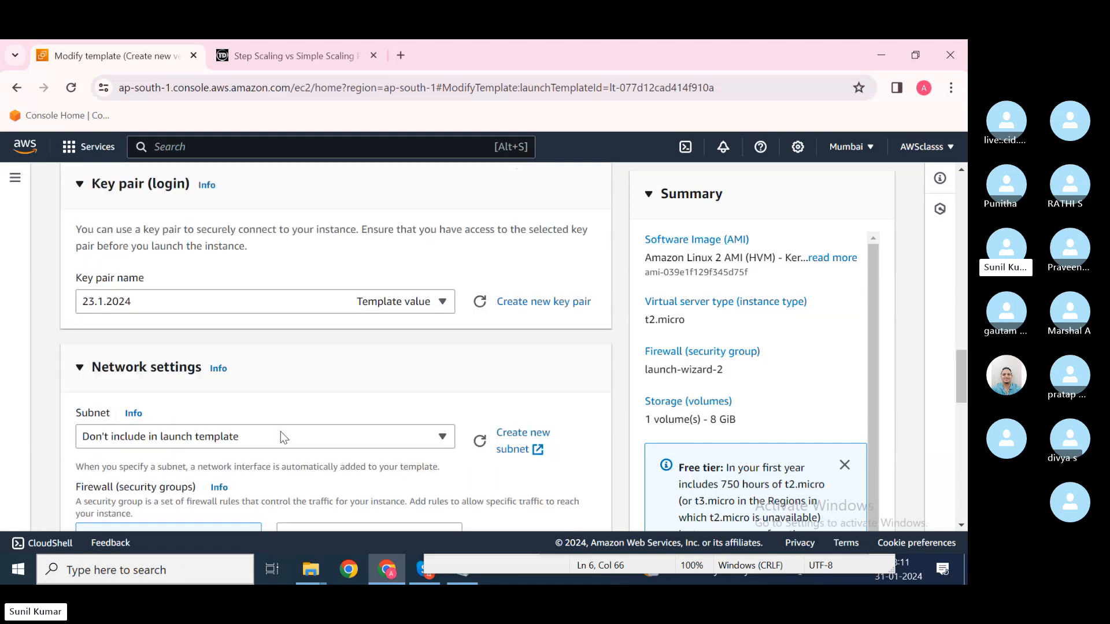
pyautogui.scroll(-15, 280, 431)
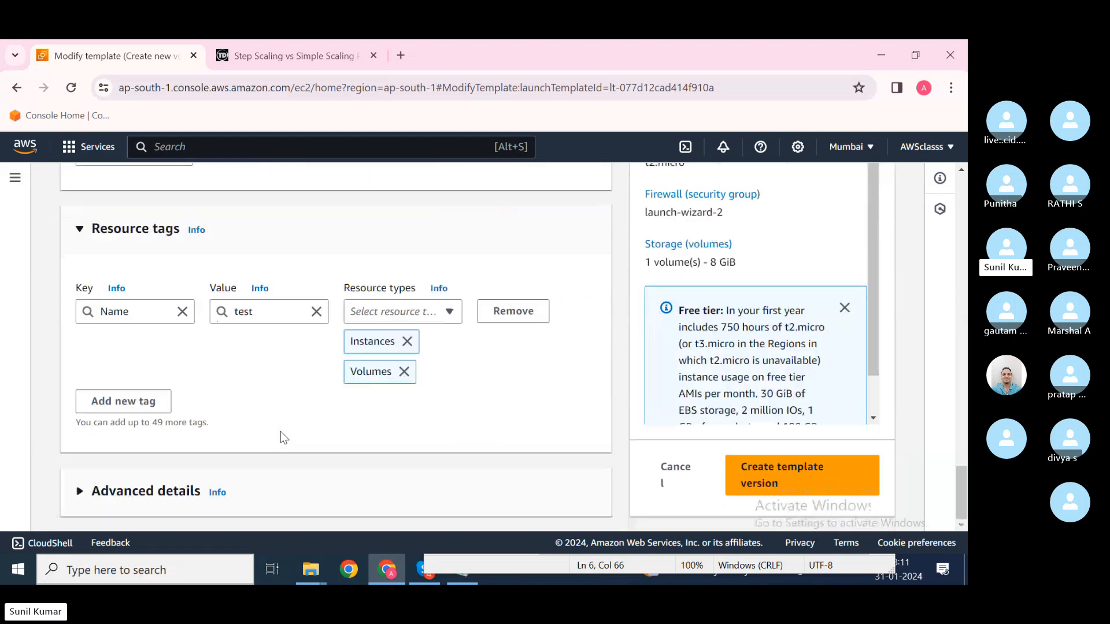
pyautogui.click(780, 487)
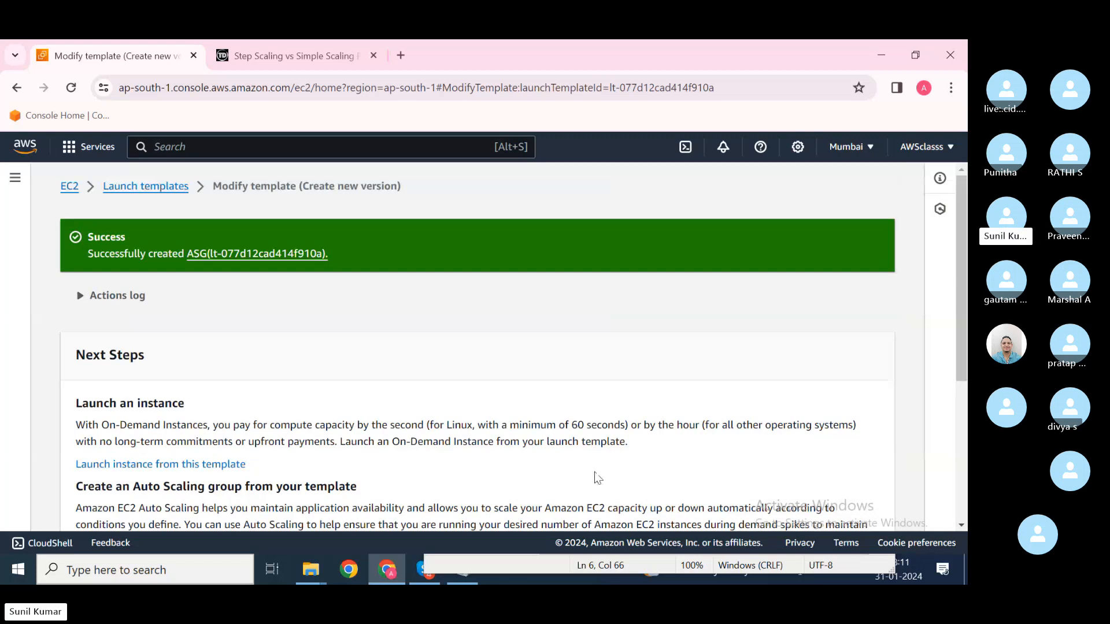
pyautogui.scroll(-5, 598, 478)
pyautogui.click(793, 501)
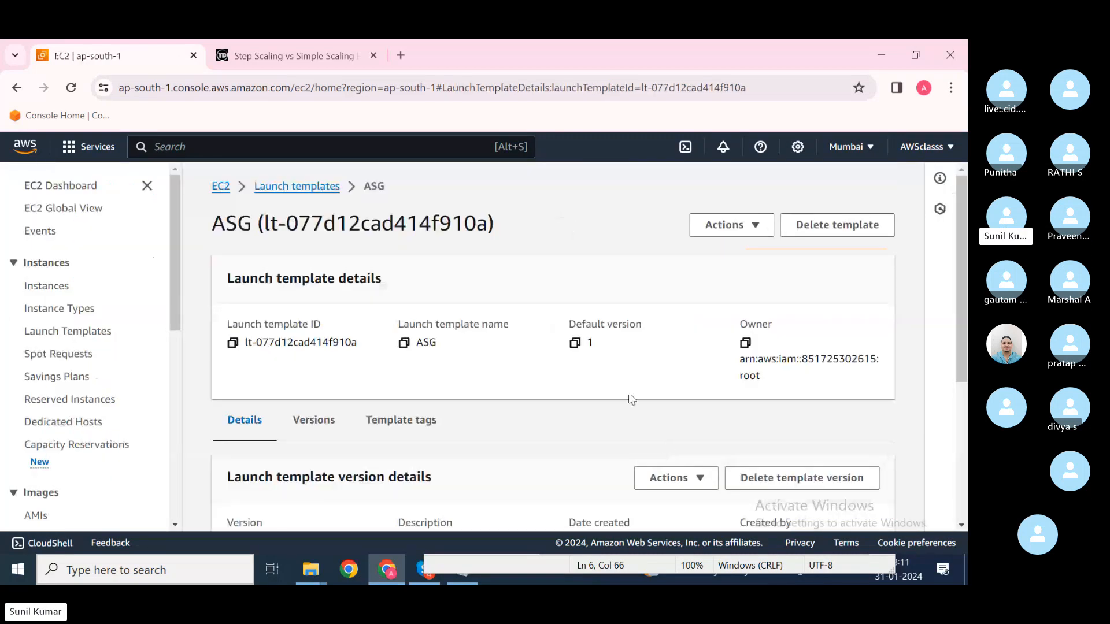
# Step: Return to the launch templates list and review the ASG template in the details pane
pyautogui.click(313, 197)
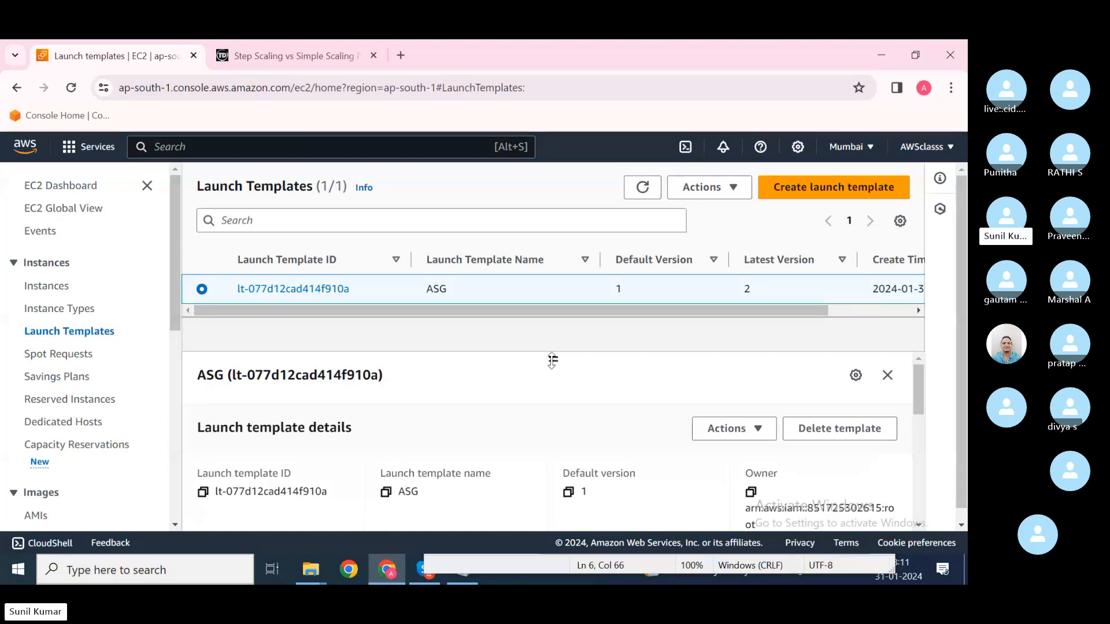
pyautogui.moveTo(553, 360); pyautogui.dragTo(553, 373)
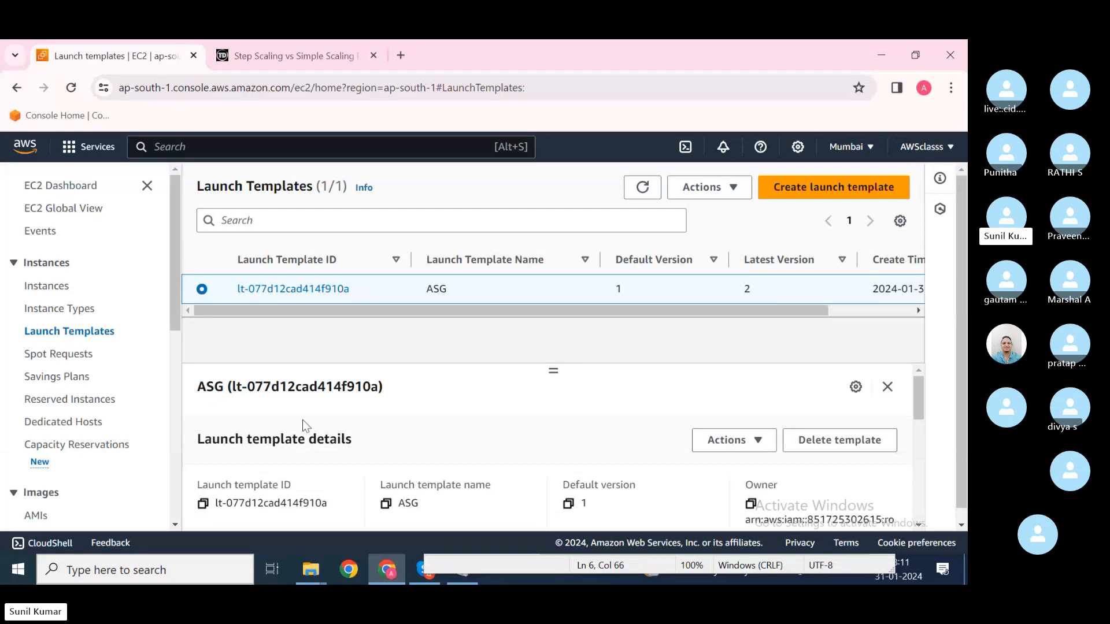
pyautogui.scroll(-5, 91, 464)
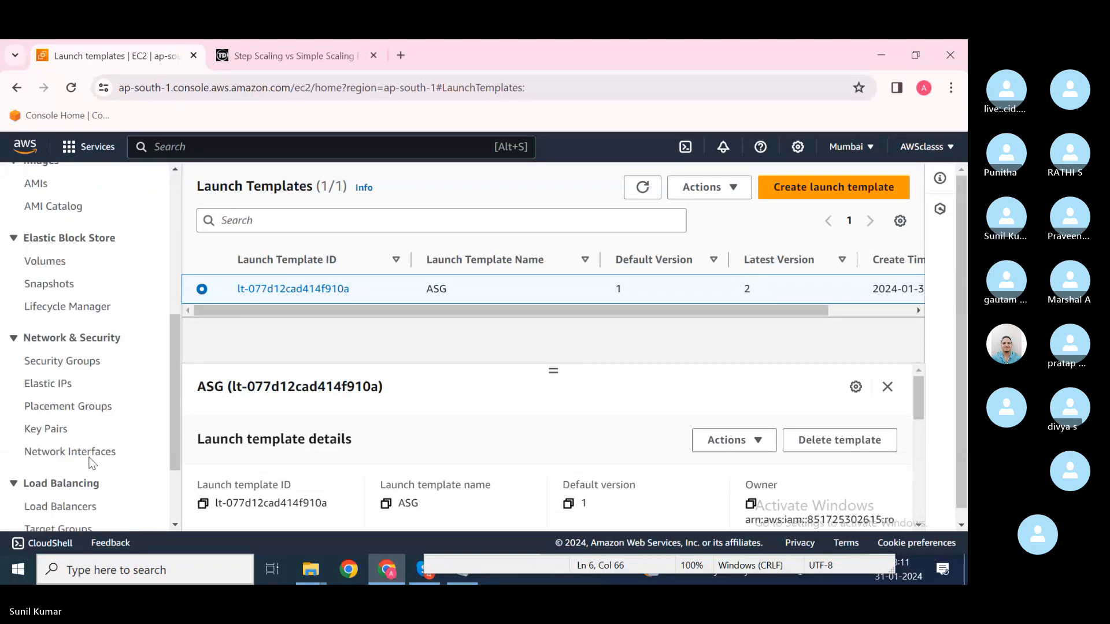
pyautogui.scroll(-2, 91, 463)
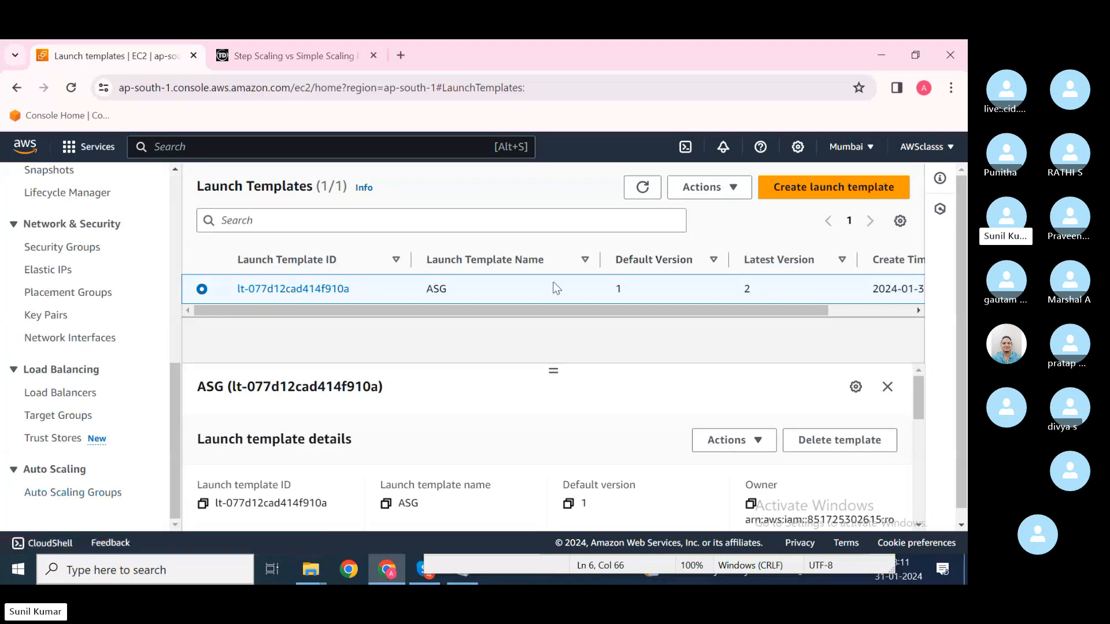
pyautogui.scroll(-2, 502, 414)
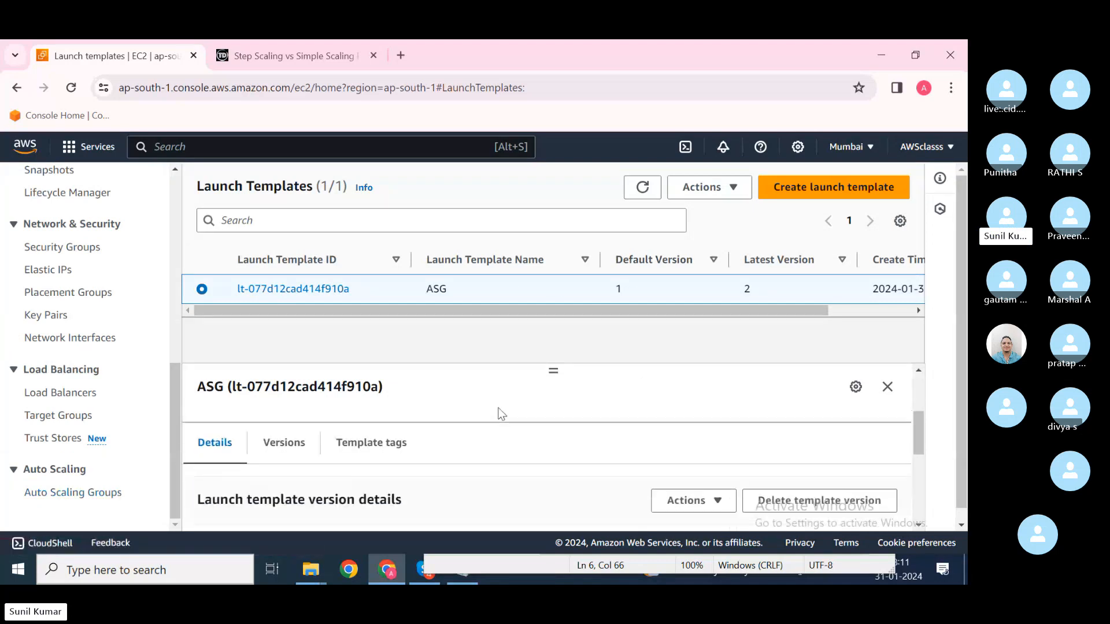
pyautogui.scroll(1, 501, 414)
pyautogui.scroll(1, 502, 414)
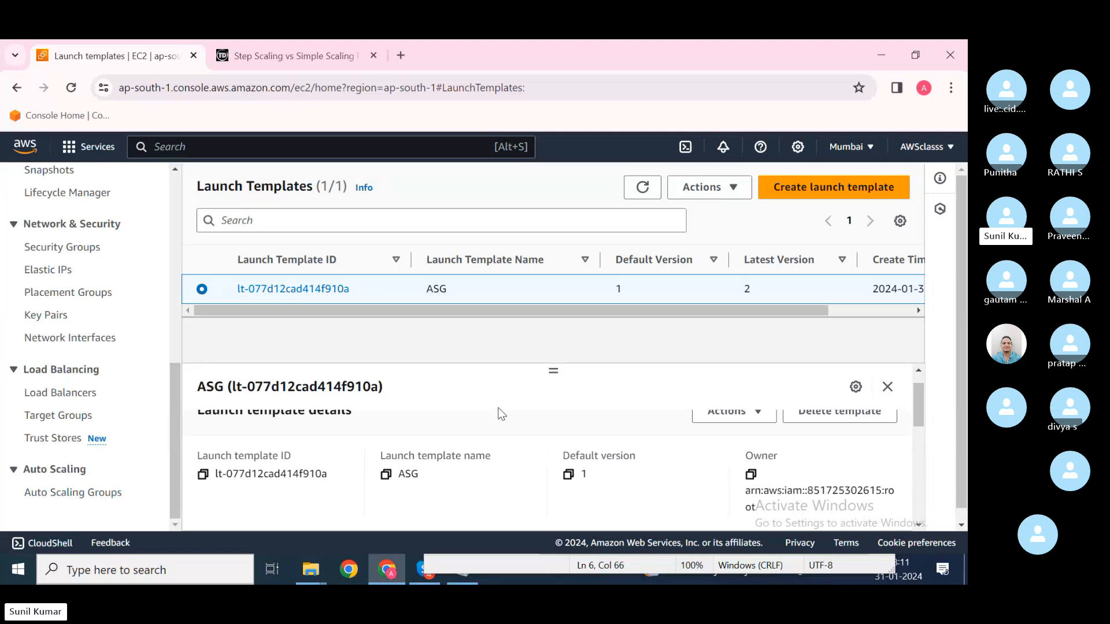
pyautogui.scroll(-4, 502, 414)
pyautogui.scroll(-2, 502, 414)
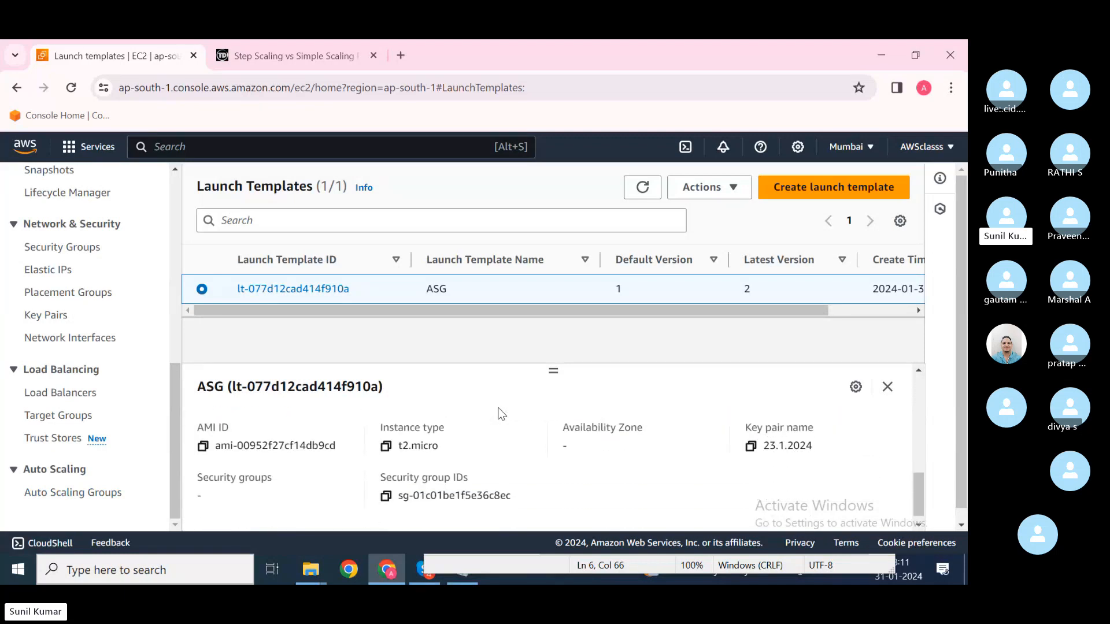
pyautogui.moveTo(554, 370); pyautogui.dragTo(546, 298)
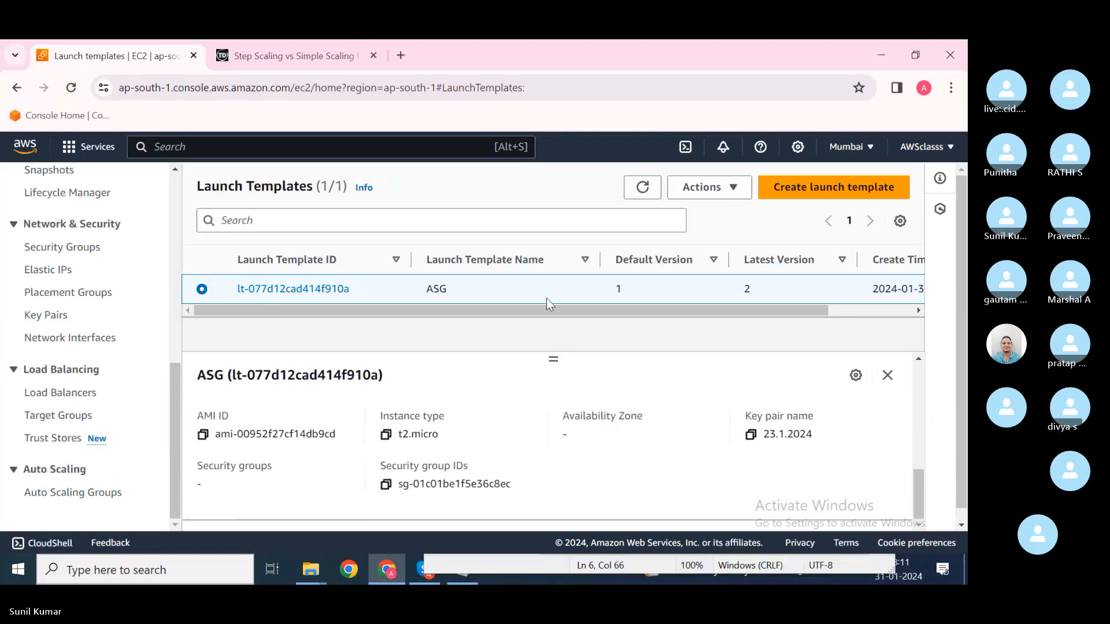
pyautogui.scroll(6, 516, 441)
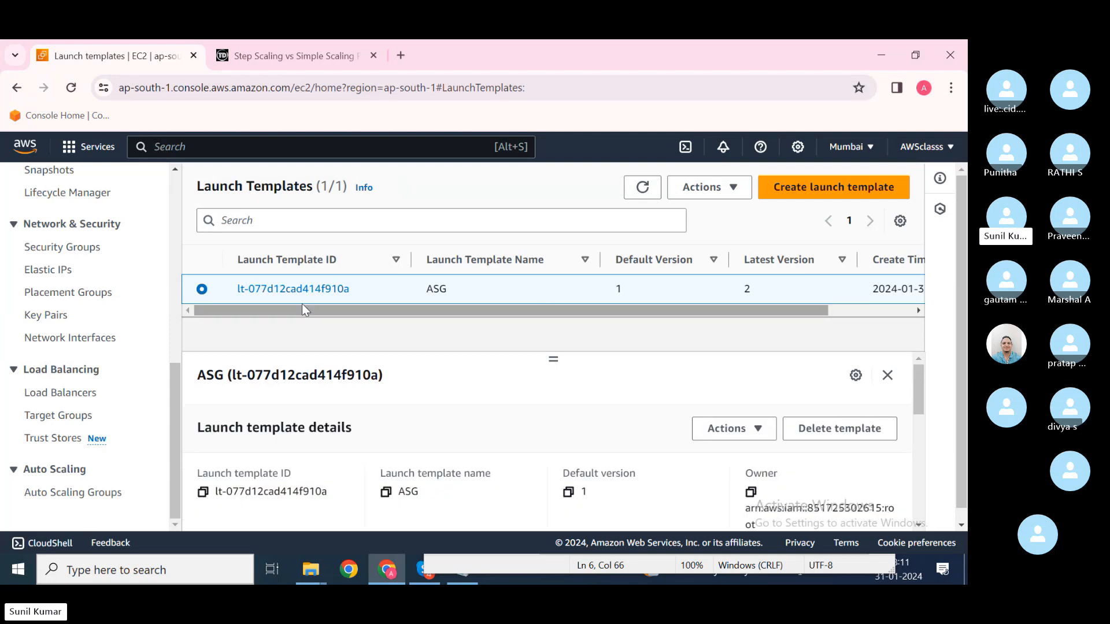
# Step: Open the ASG template's details page, confirming default version 1 with t2.micro instances
pyautogui.click(292, 289)
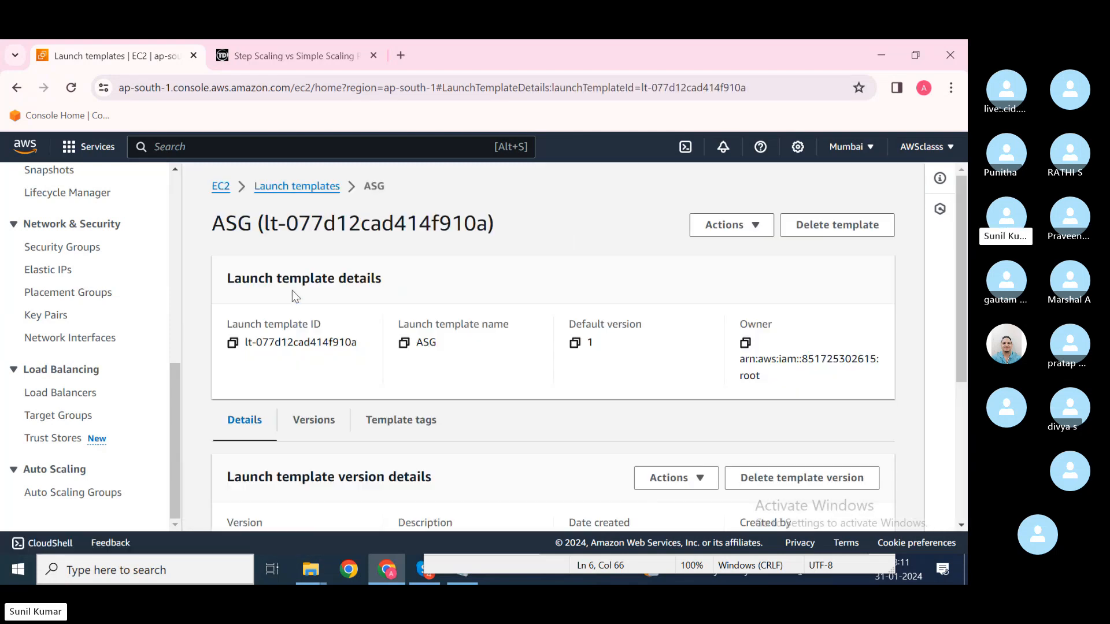
pyautogui.scroll(-5, 429, 352)
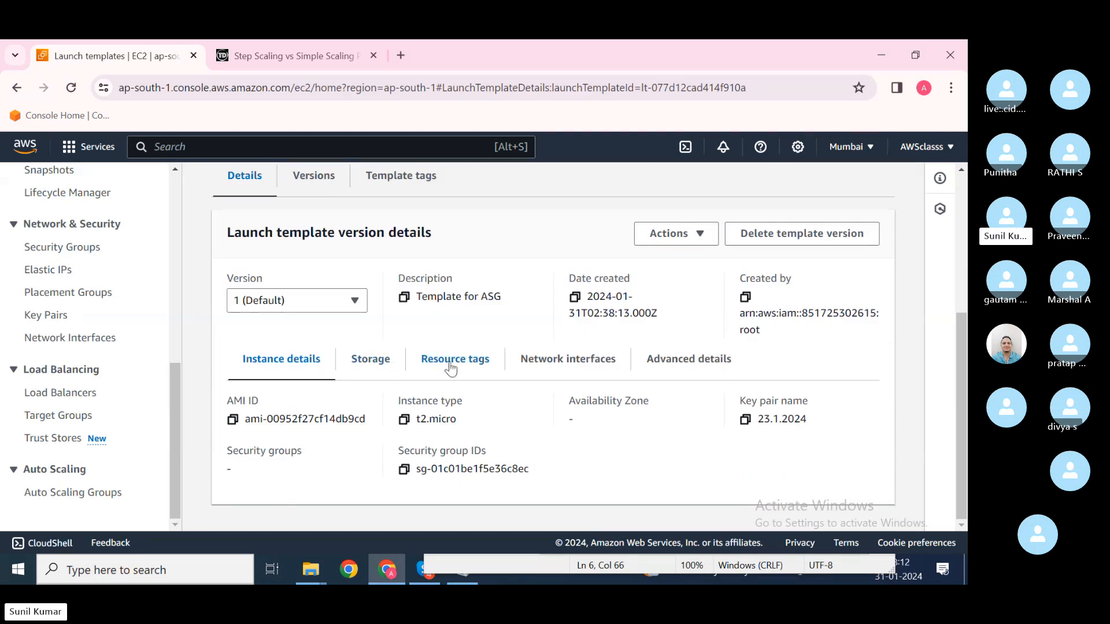
pyautogui.scroll(1, 401, 290)
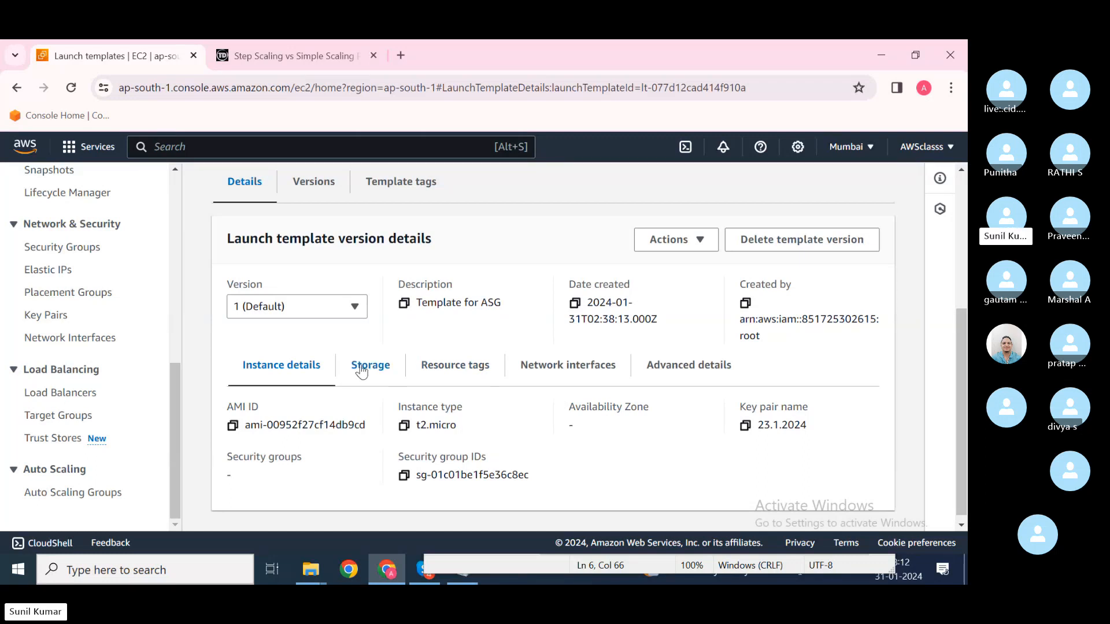
pyautogui.scroll(4, 361, 372)
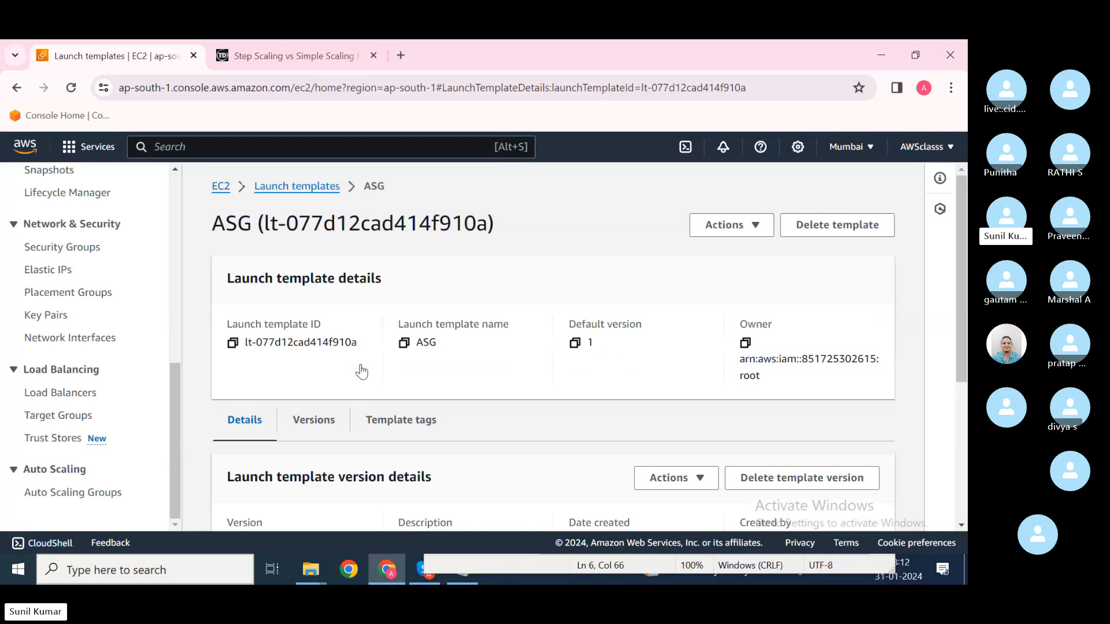
# Step: On the Versions tab, select version 1 and check its Actions menu without choosing anything
pyautogui.click(314, 419)
pyautogui.scroll(-2, 425, 462)
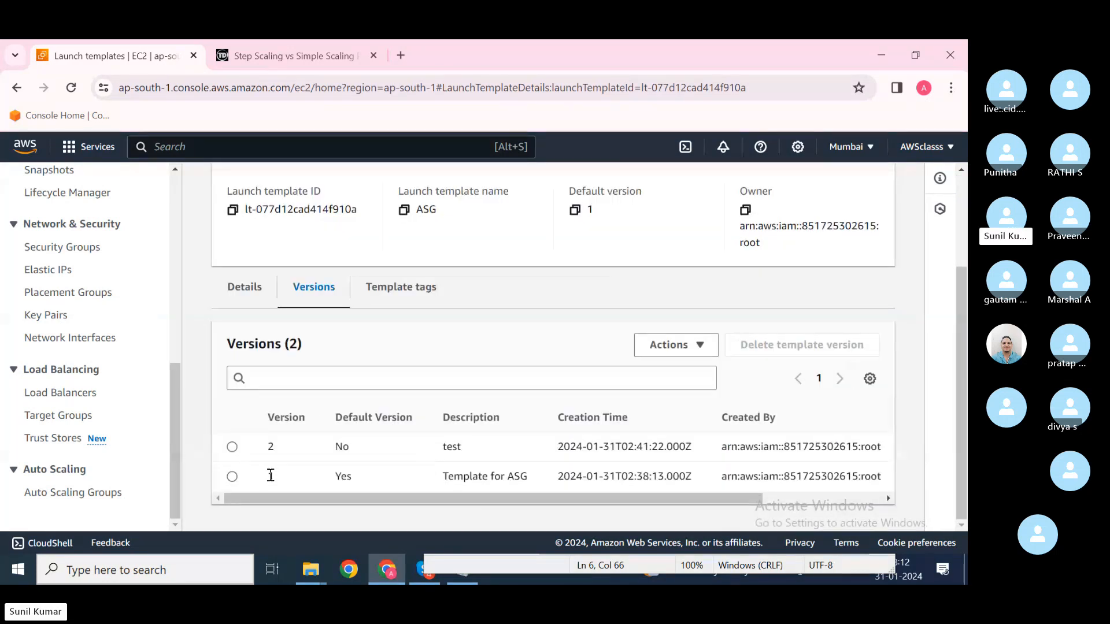
pyautogui.click(232, 477)
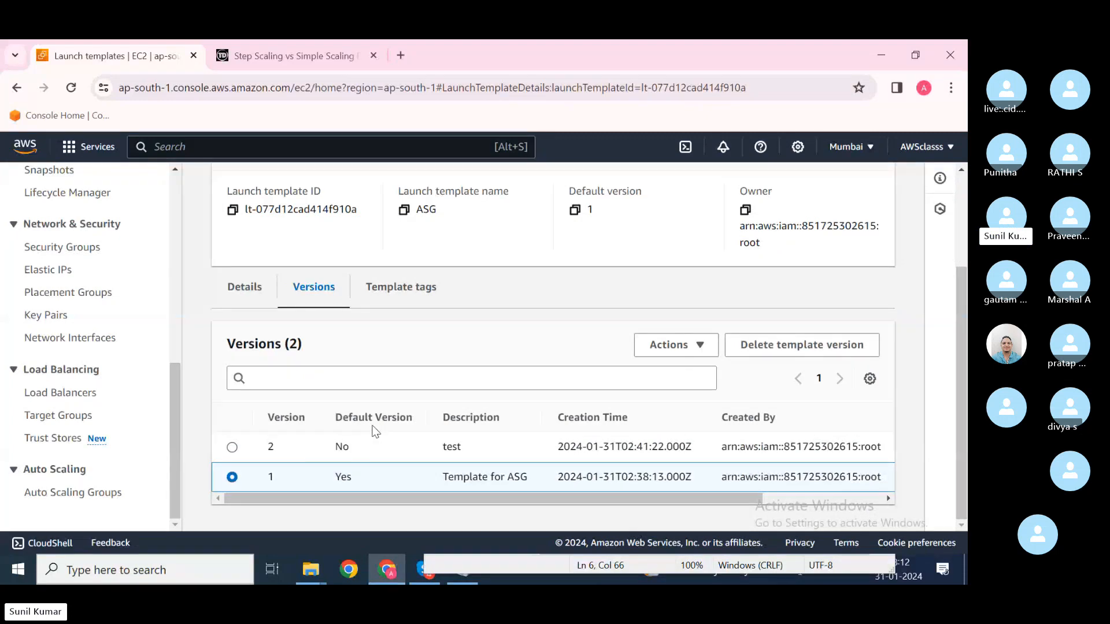
pyautogui.moveTo(495, 497); pyautogui.dragTo(550, 498)
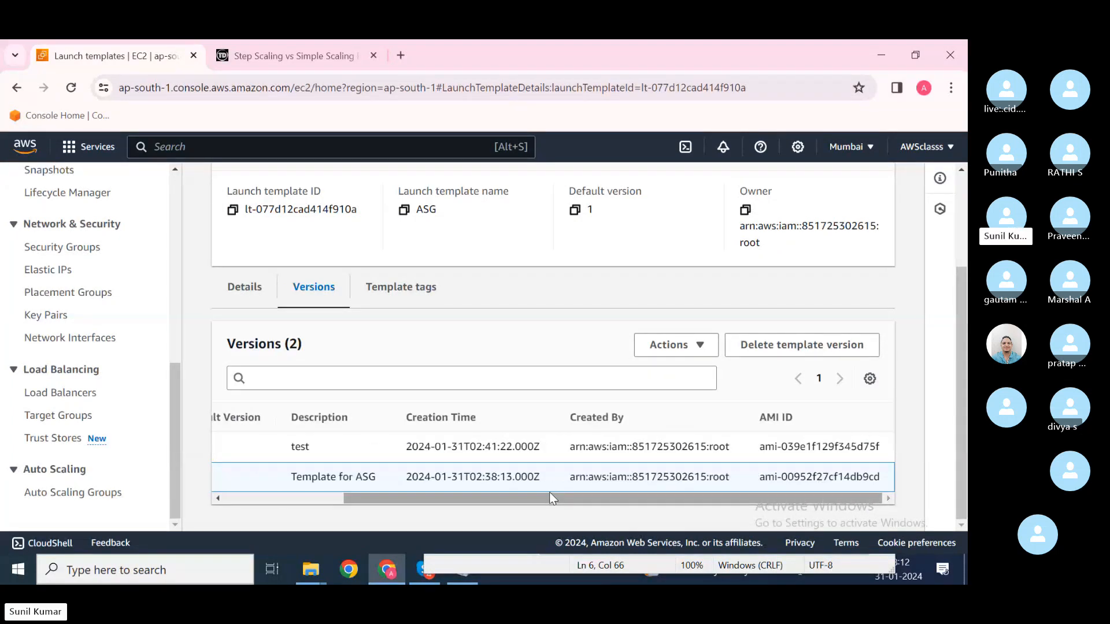
pyautogui.hscroll(-3, 550, 494)
pyautogui.hscroll(3, 550, 495)
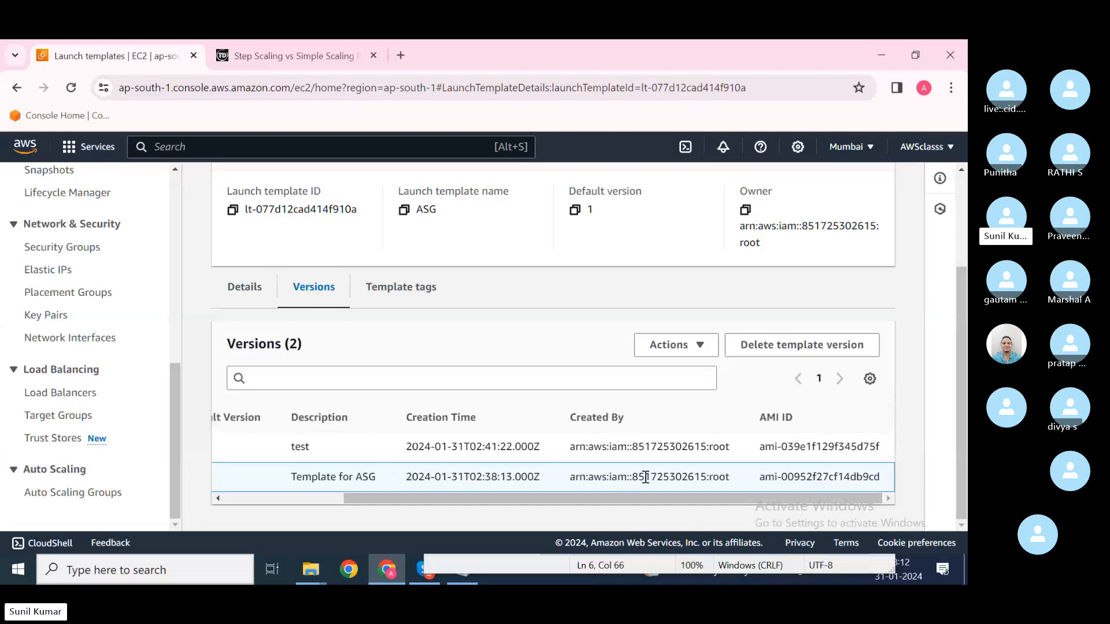
pyautogui.hscroll(-3, 456, 501)
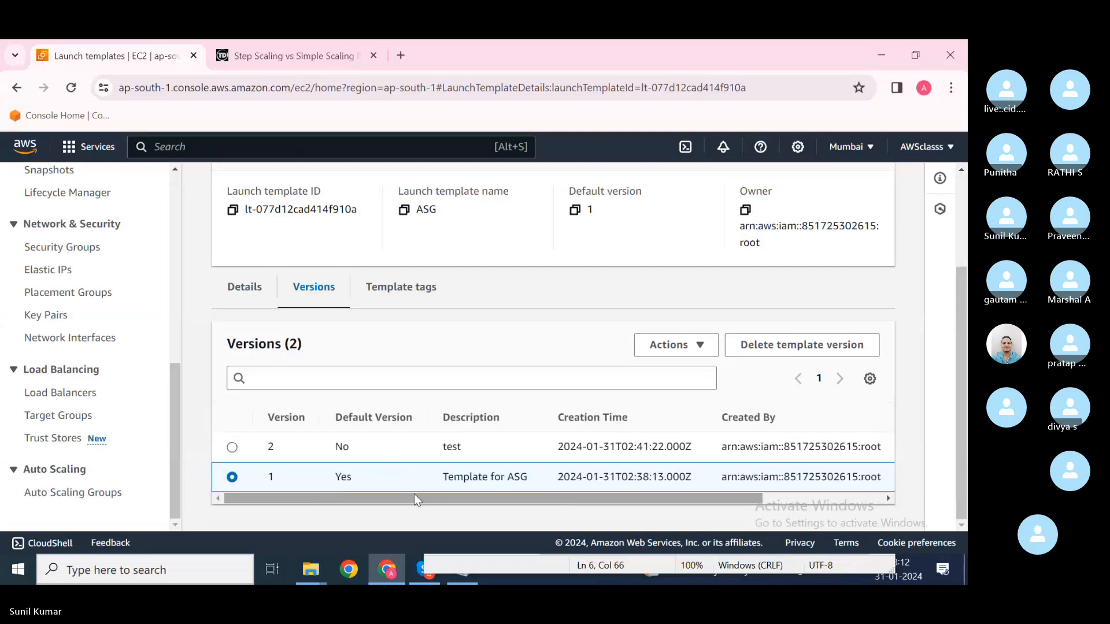
pyautogui.click(696, 345)
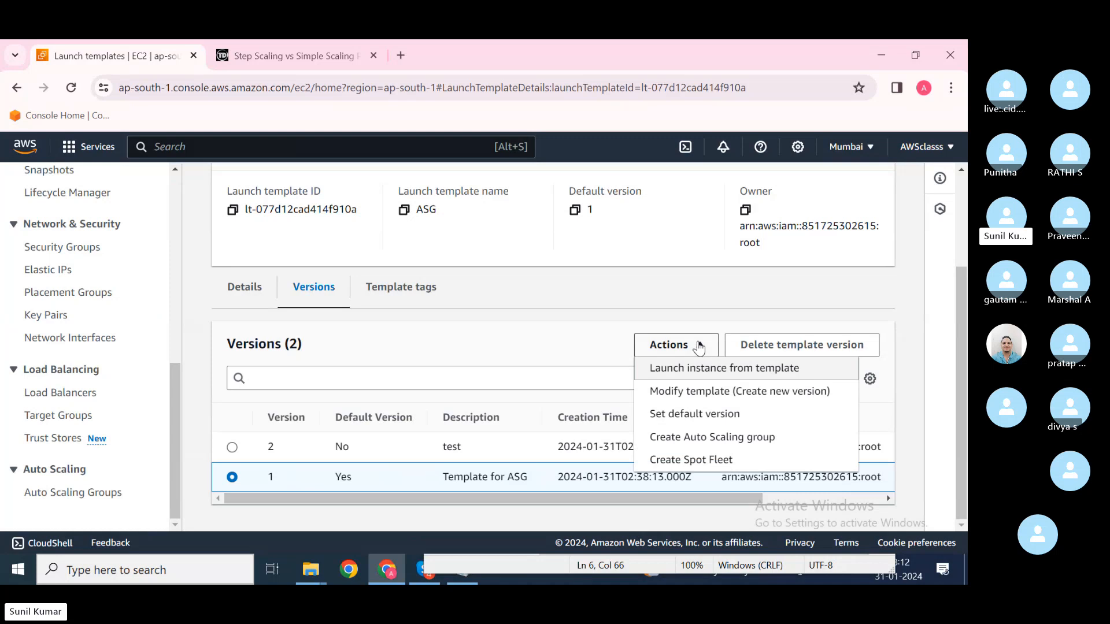
pyautogui.click(545, 356)
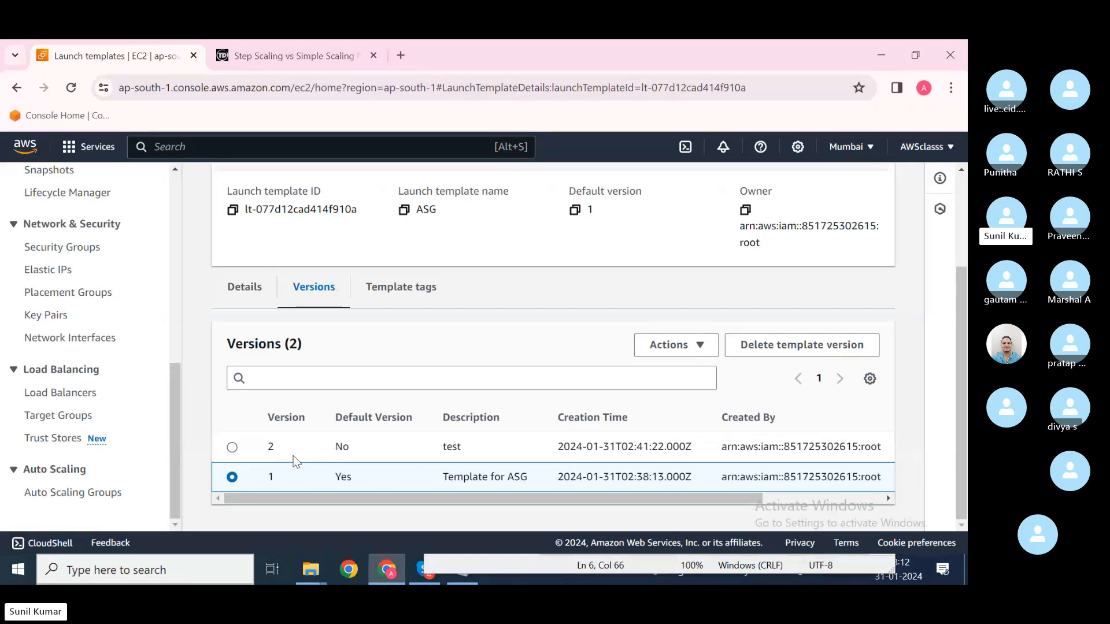
# Step: Select version 2, check its Actions menu, then go to the Auto Scaling groups page
pyautogui.click(231, 446)
pyautogui.click(701, 347)
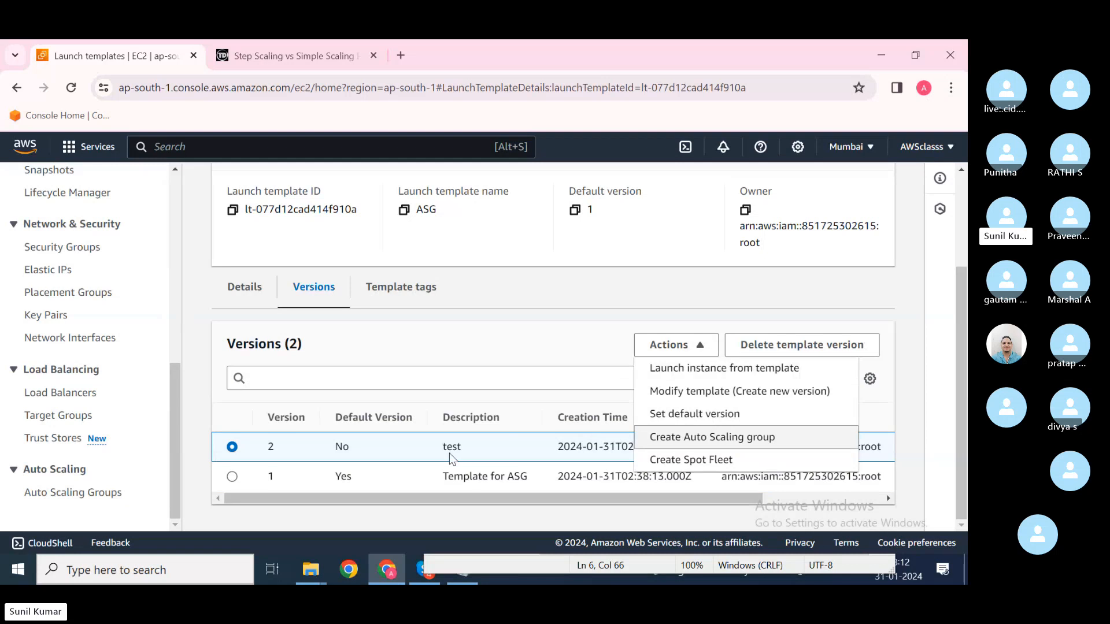
pyautogui.click(464, 363)
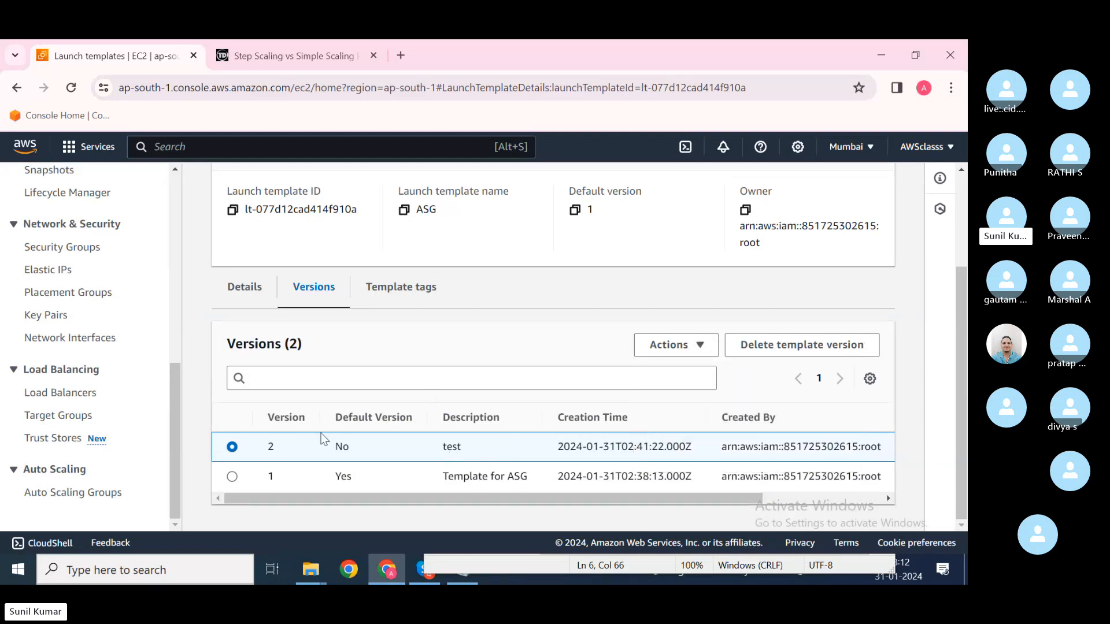
pyautogui.click(106, 498)
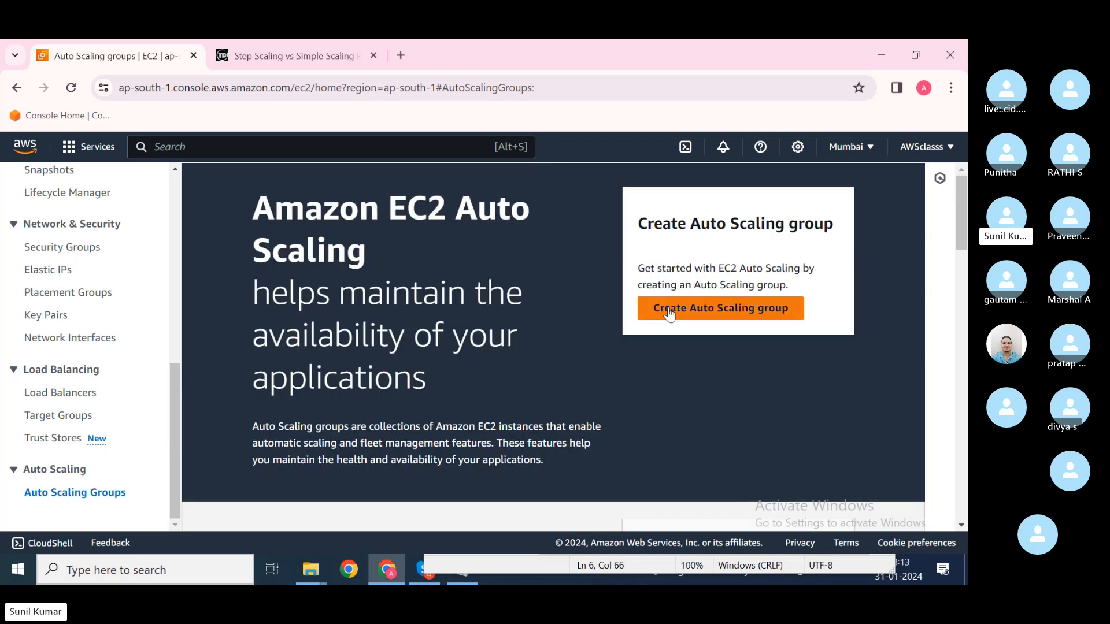
# Step: Start creating an Auto Scaling group and name it ASG1
pyautogui.click(669, 312)
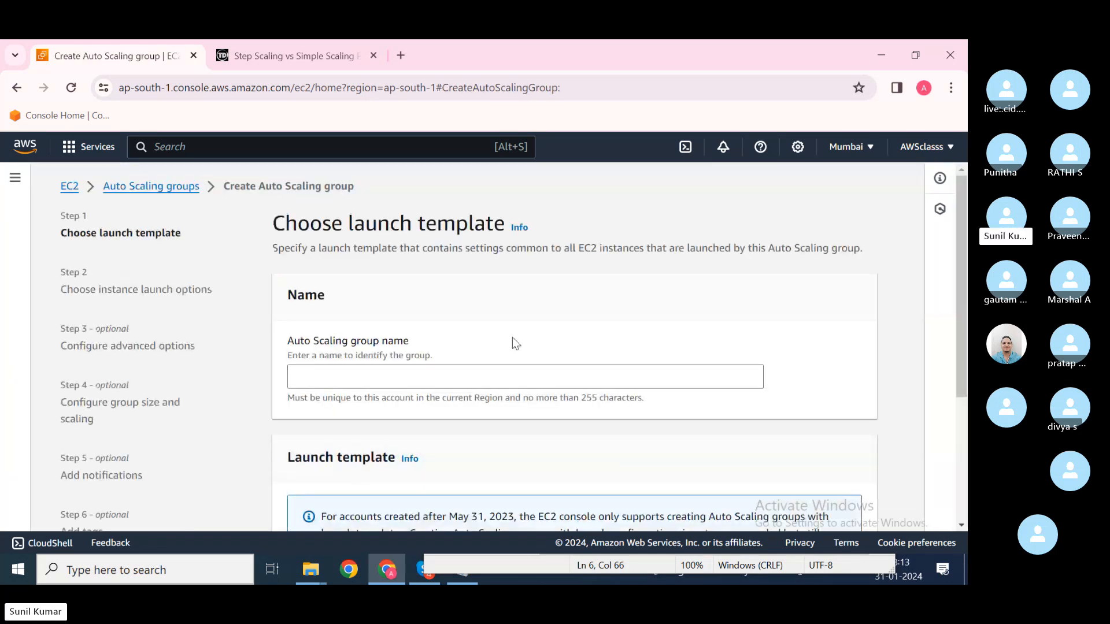
pyautogui.scroll(-1, 512, 338)
pyautogui.click(378, 299)
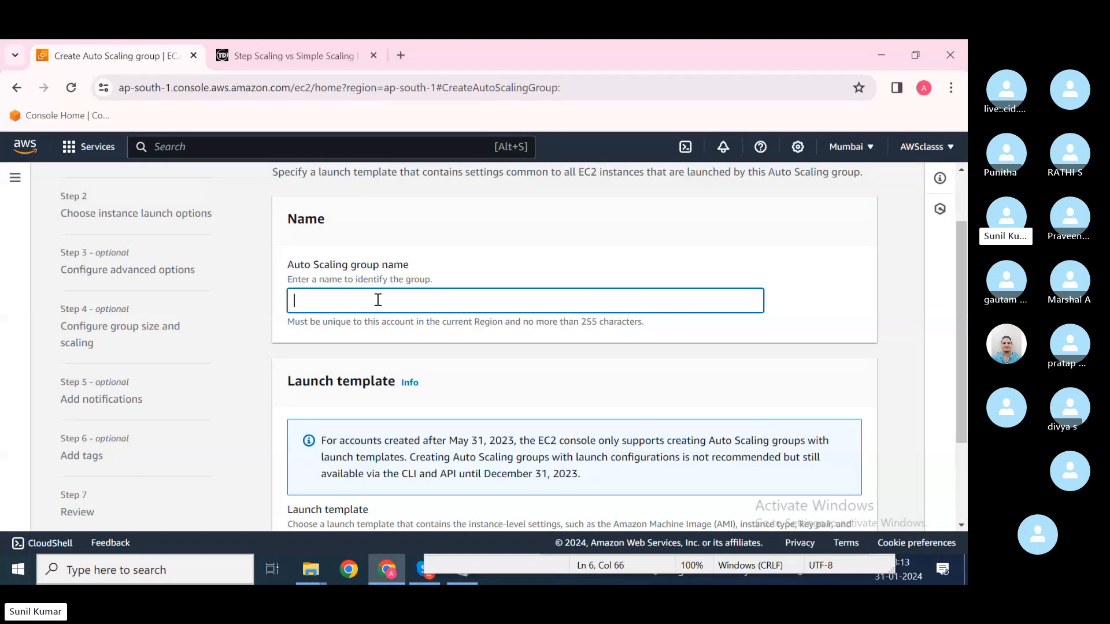
pyautogui.write('ASG1')
pyautogui.scroll(-2, 378, 299)
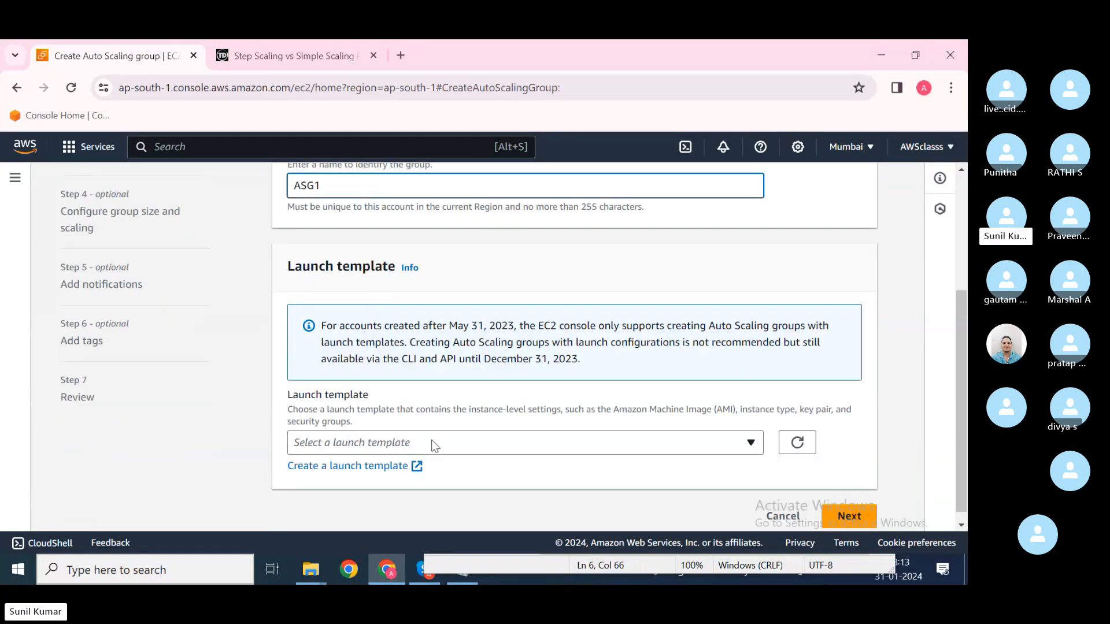
# Step: Read the launch template notice about the May 31, 2023 and December 31, 2023 dates
pyautogui.moveTo(436, 325)
pyautogui.mouseDown()
pyautogui.moveTo(862, 325)
pyautogui.moveTo(473, 357)
pyautogui.moveTo(428, 341)
pyautogui.mouseUp()
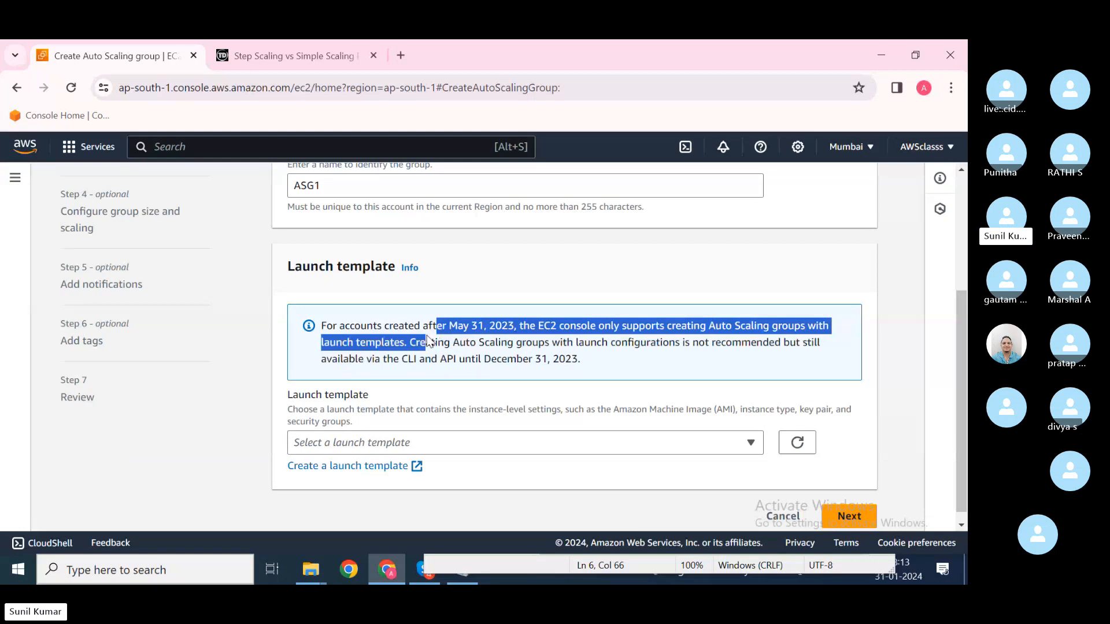
pyautogui.click(428, 341)
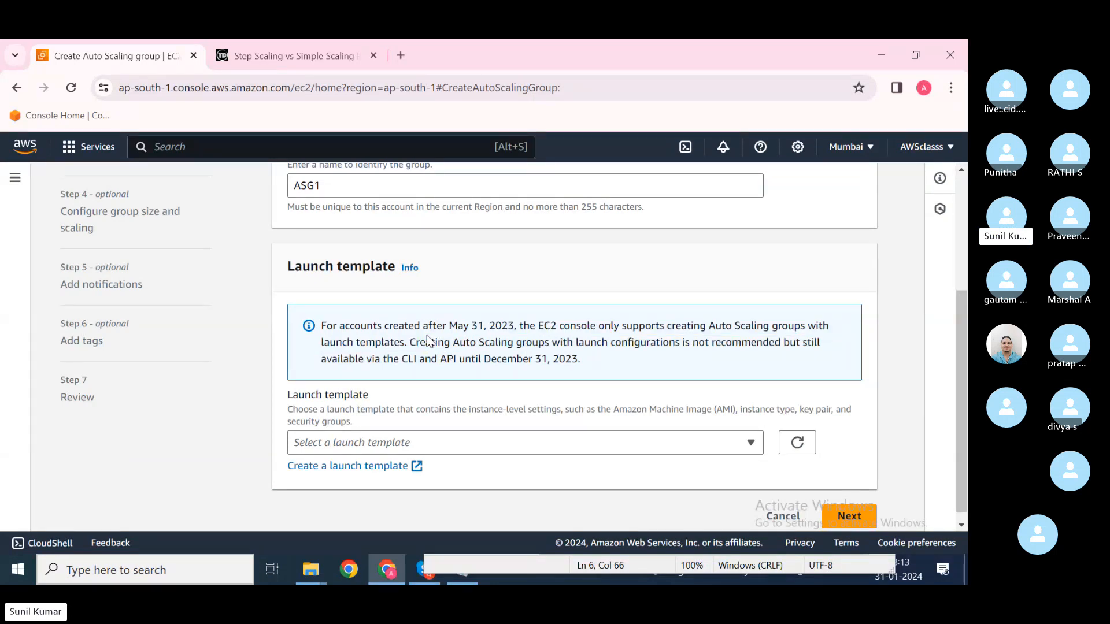
pyautogui.moveTo(580, 364); pyautogui.dragTo(403, 373)
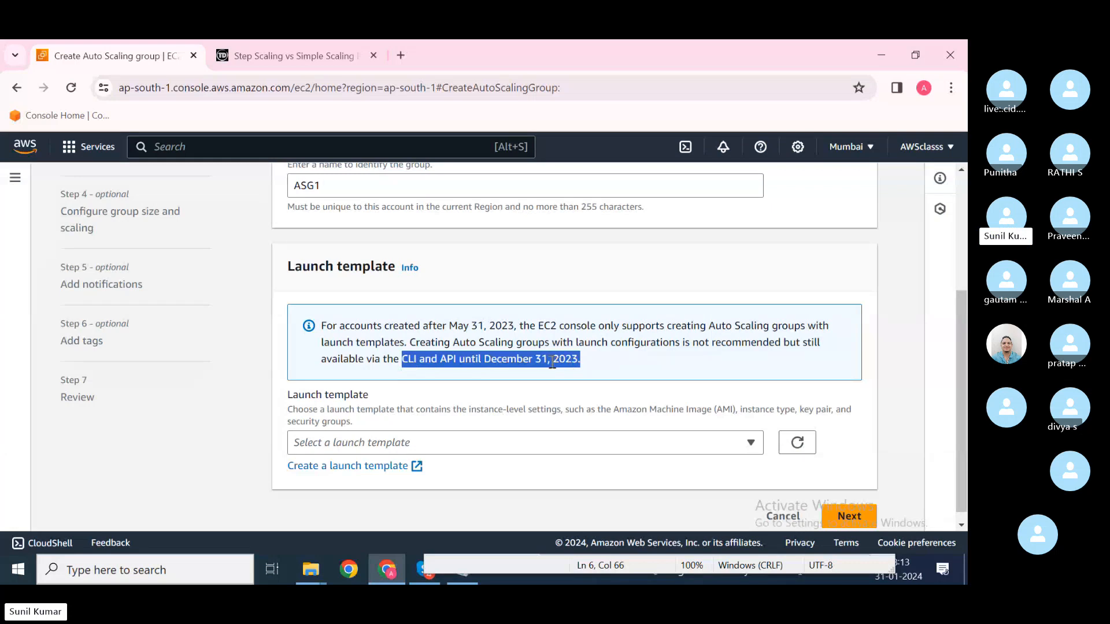
pyautogui.click(447, 363)
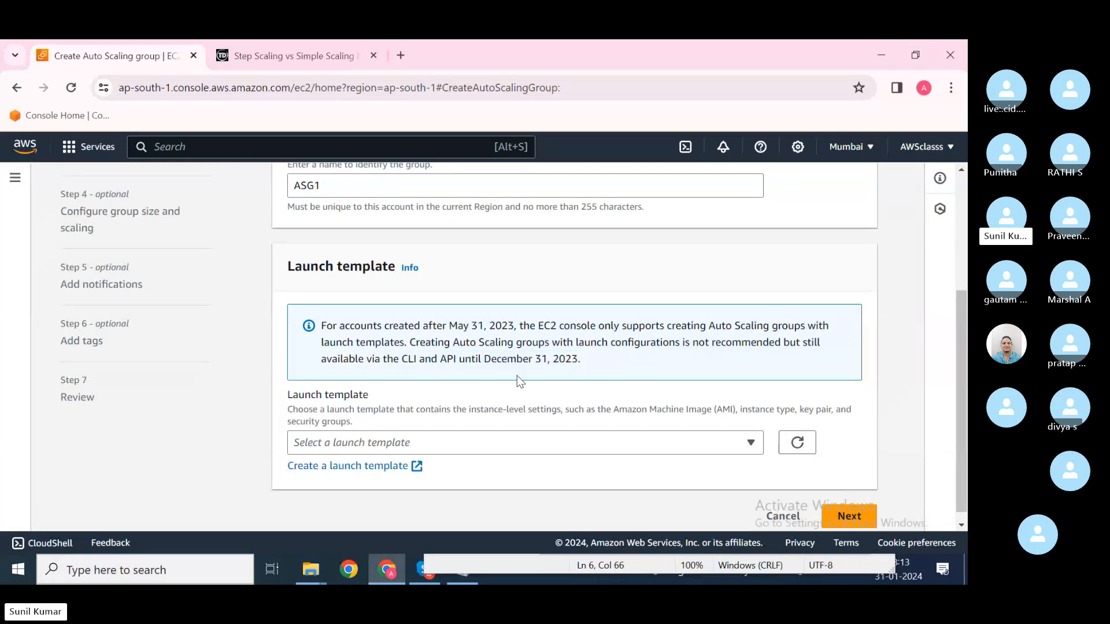
# Step: Choose the ASG launch template and set its version to 1
pyautogui.click(750, 442)
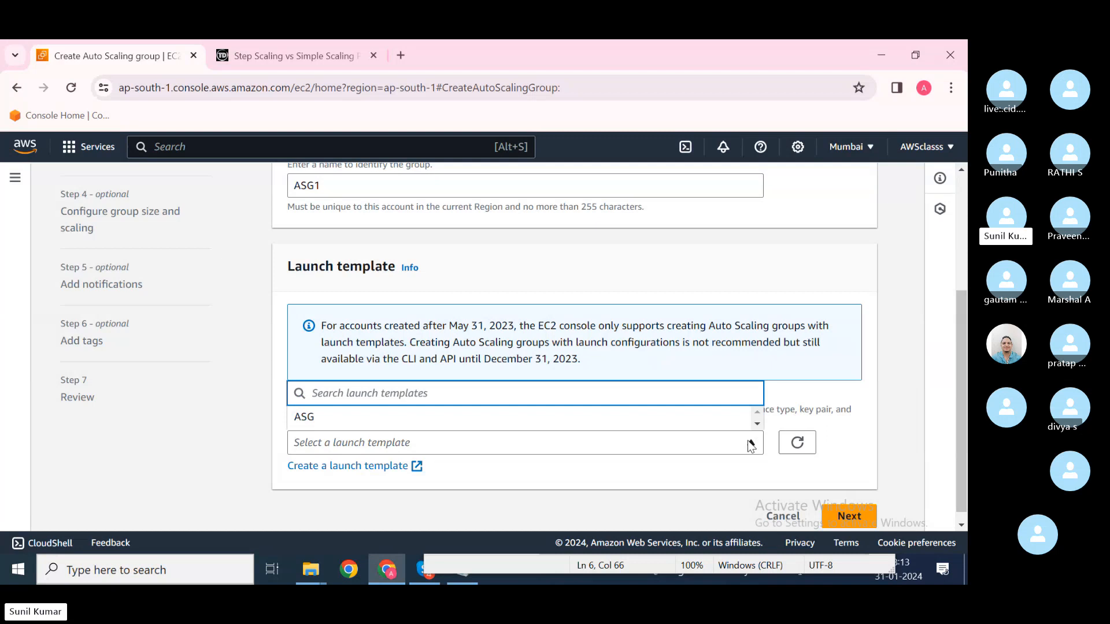
pyautogui.click(636, 418)
pyautogui.scroll(-2, 495, 447)
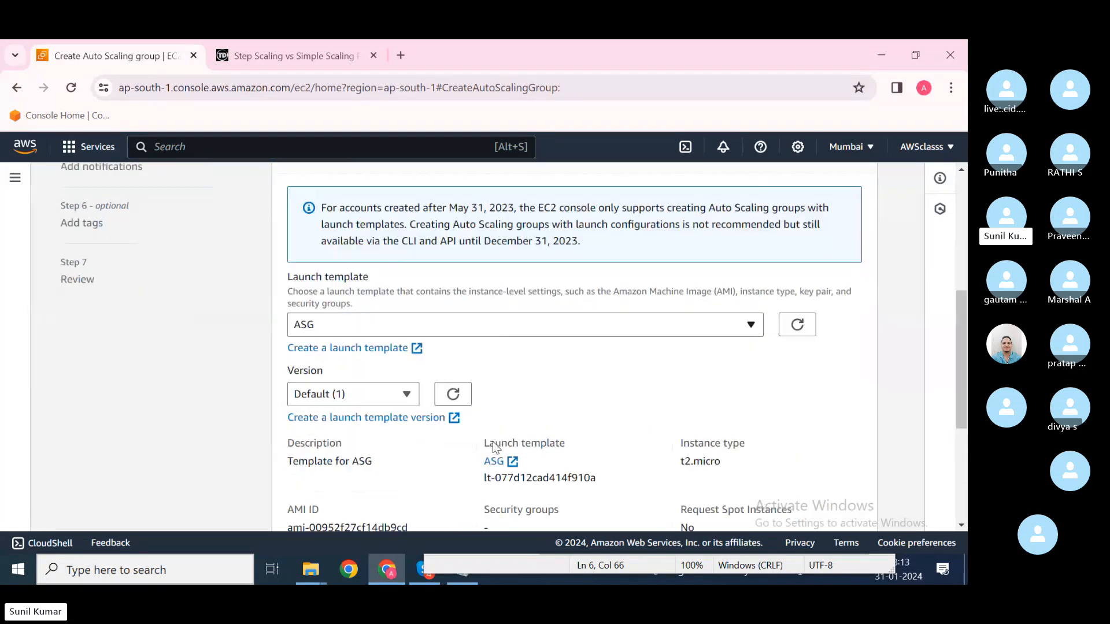
pyautogui.scroll(-1, 495, 446)
pyautogui.click(405, 360)
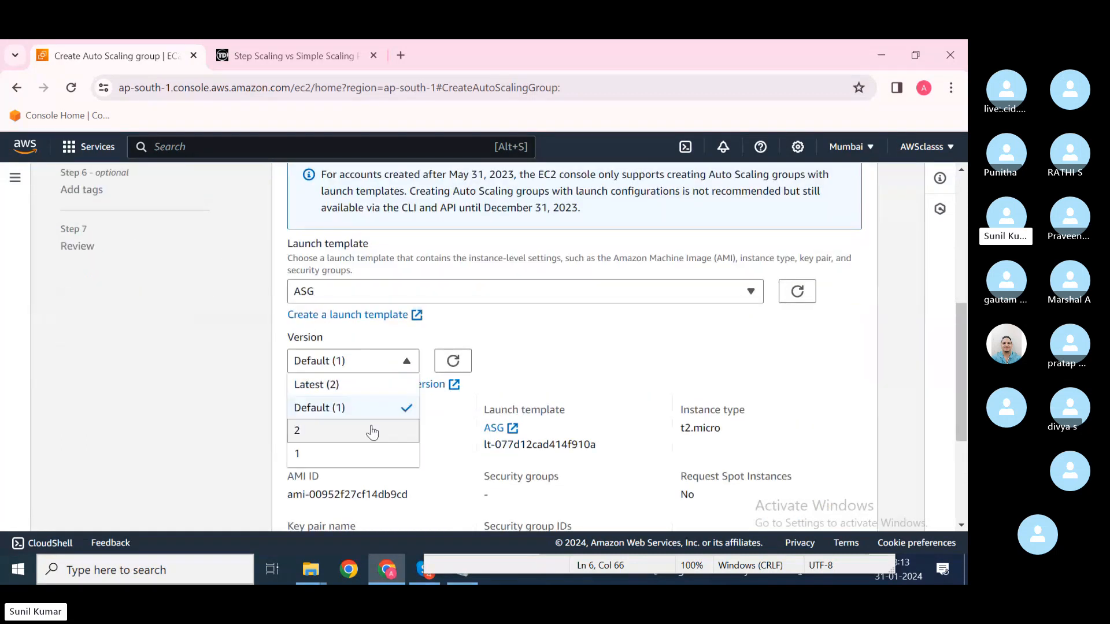
pyautogui.click(372, 432)
pyautogui.click(397, 361)
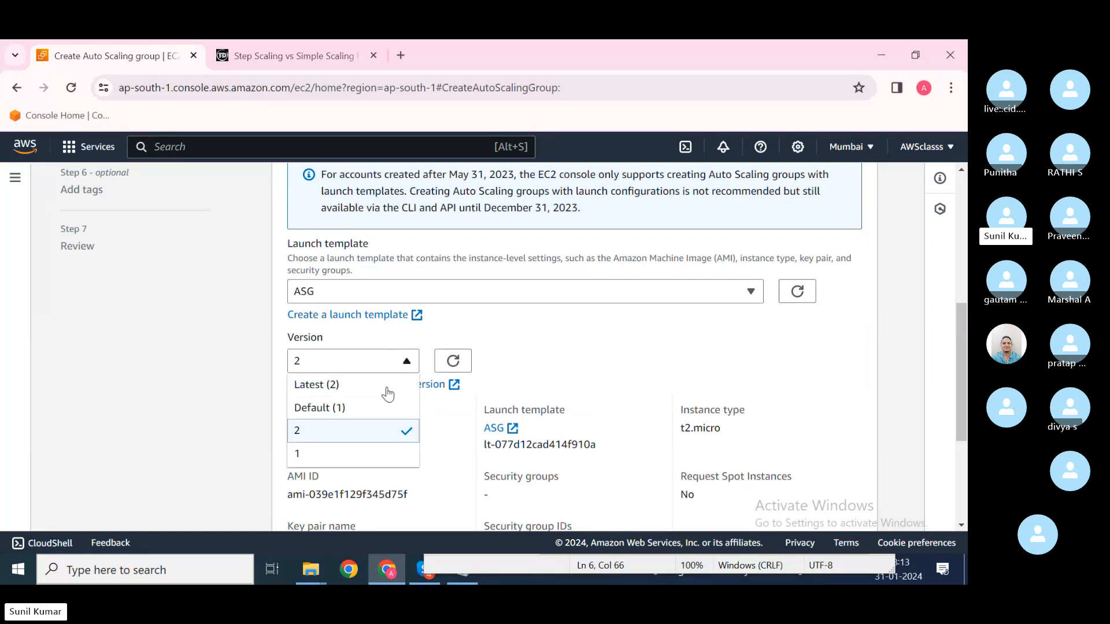
pyautogui.click(362, 452)
pyautogui.rightClick(362, 452)
pyautogui.click(399, 433)
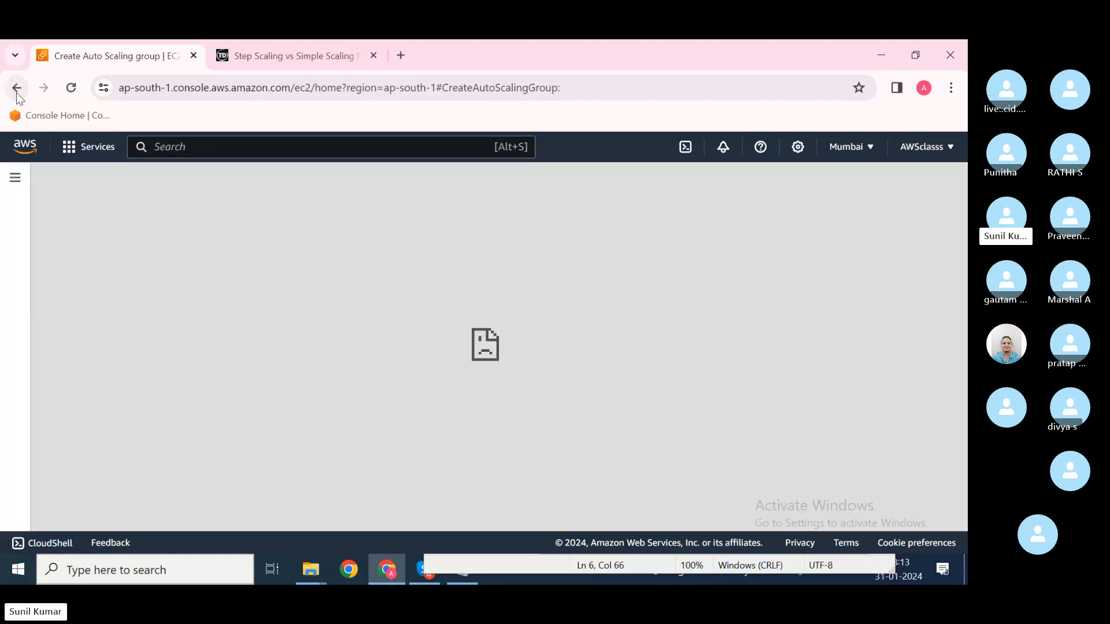
# Step: Navigate back from the blocked page to Auto Scaling Groups and reload until it displays
pyautogui.click(16, 88)
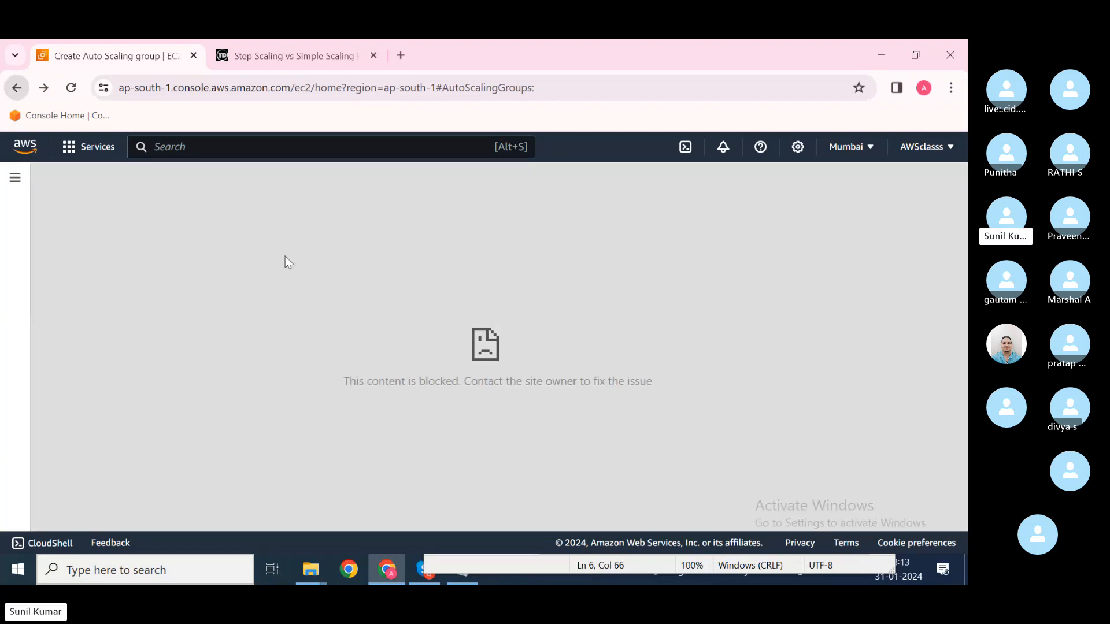
pyautogui.click(16, 88)
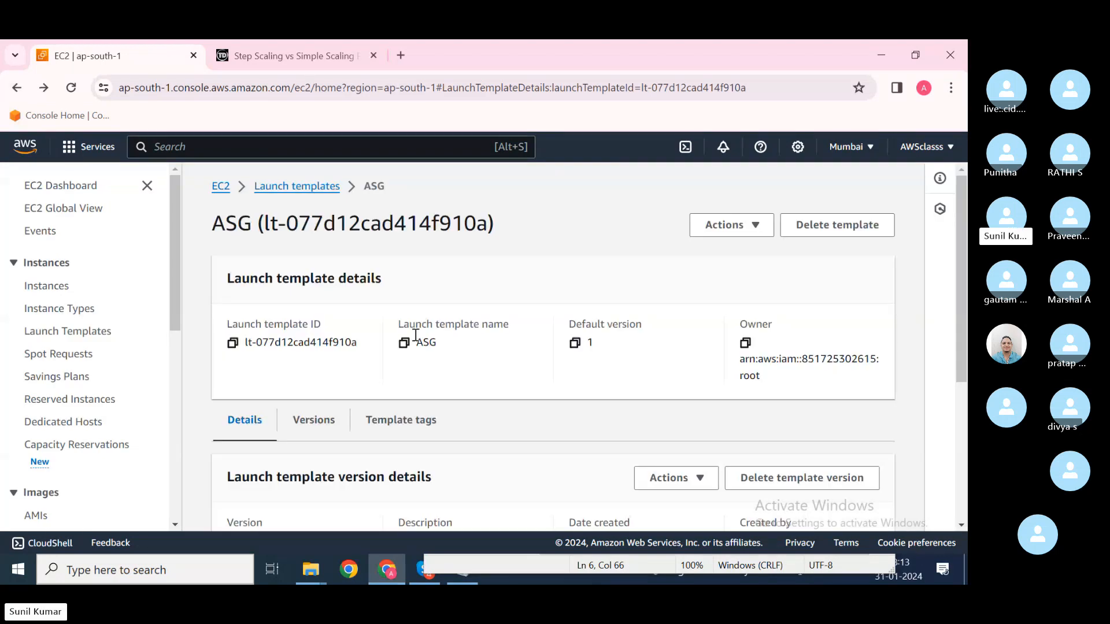
pyautogui.scroll(-3, 246, 341)
pyautogui.scroll(-8, 86, 347)
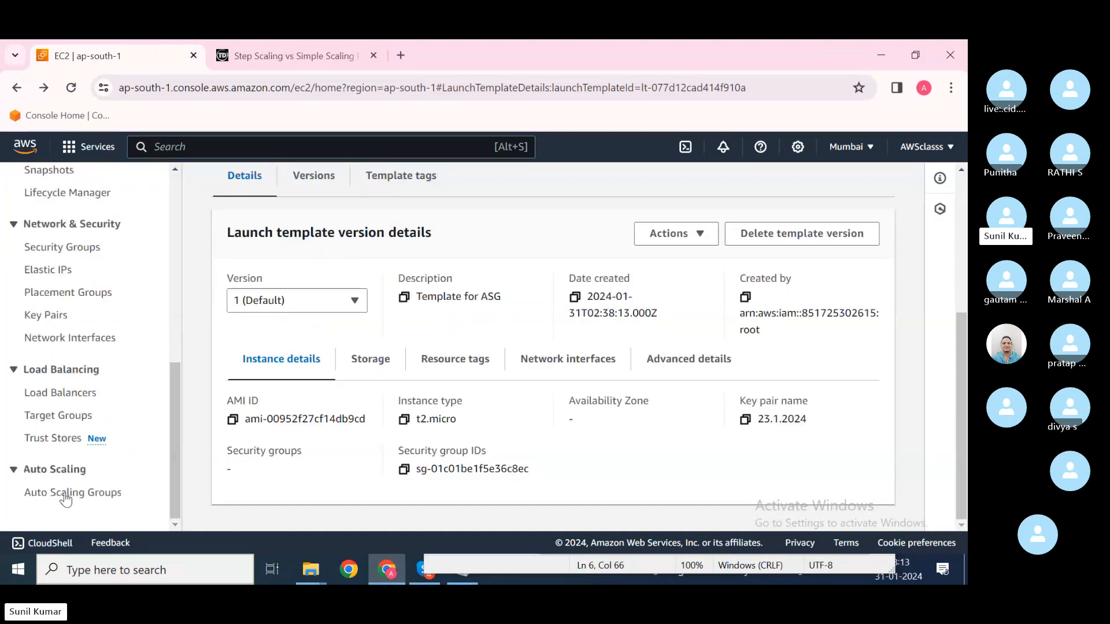
pyautogui.click(74, 493)
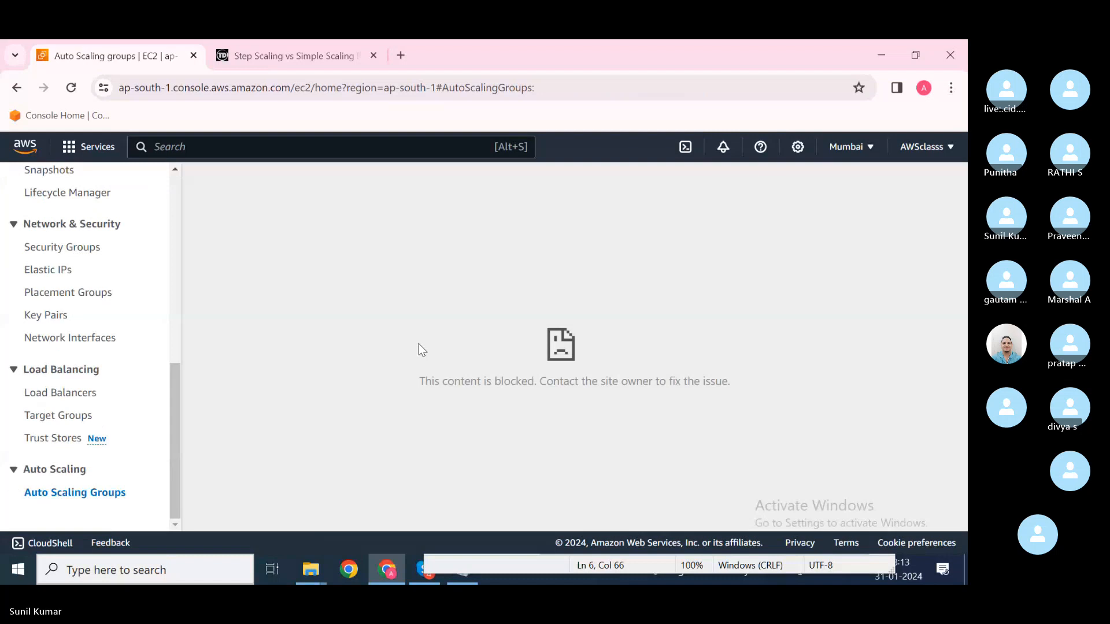
pyautogui.click(71, 87)
pyautogui.click(70, 90)
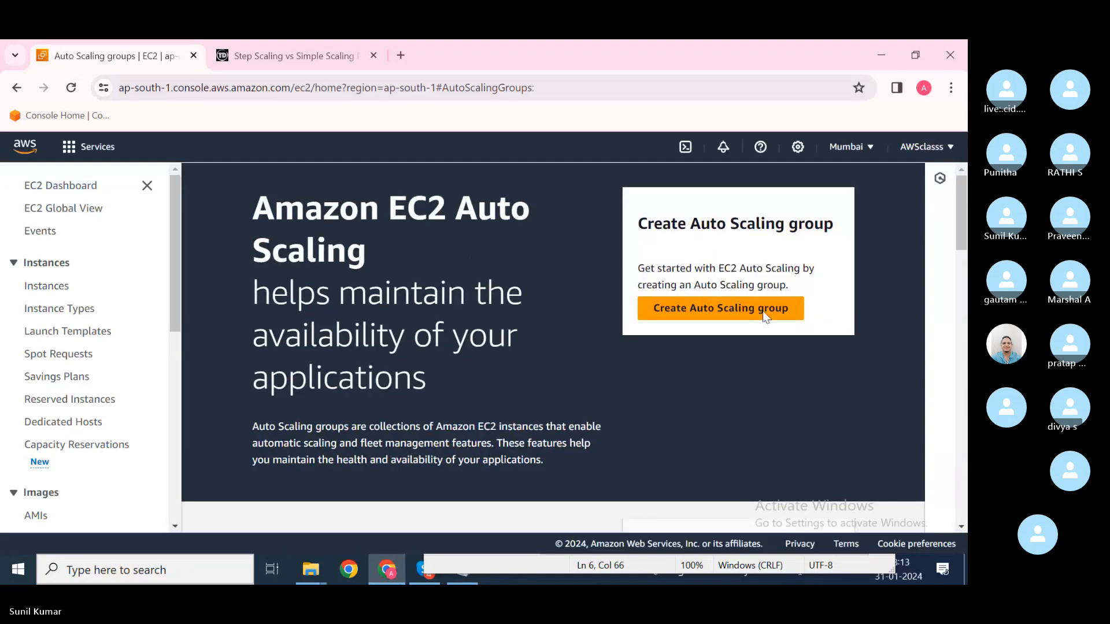
# Step: Start a new Auto Scaling group and name it ASG1
pyautogui.click(744, 312)
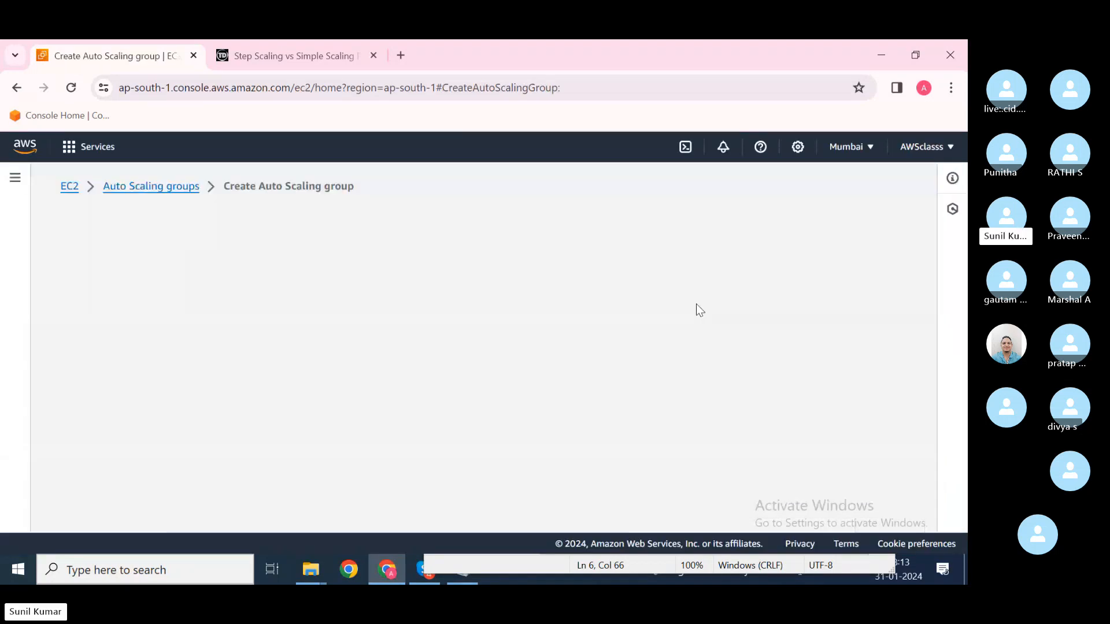
pyautogui.scroll(-1, 373, 322)
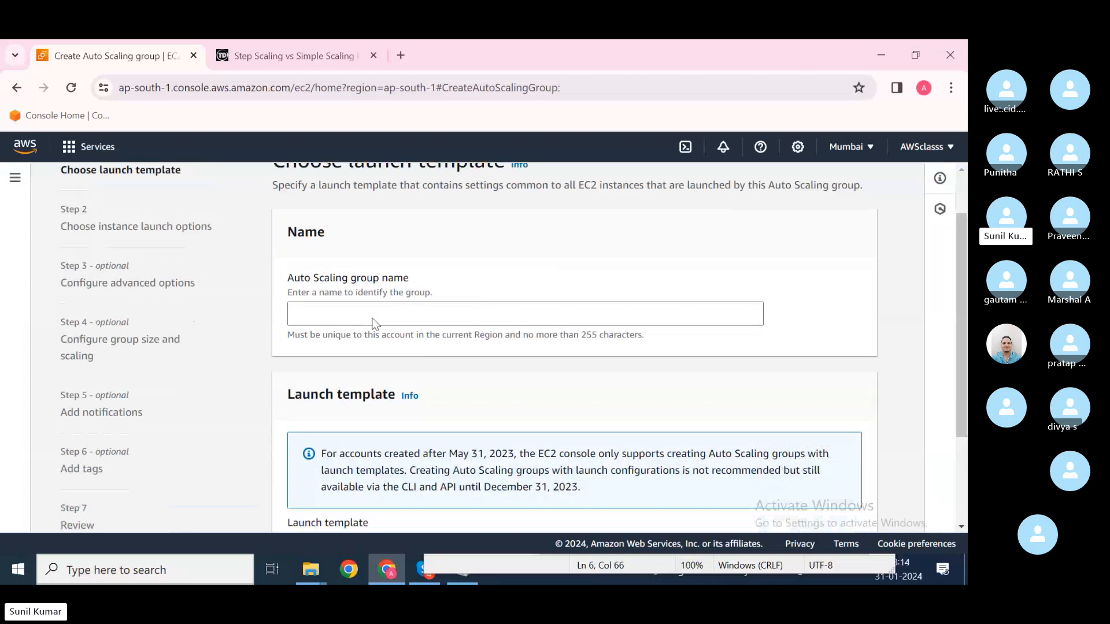
pyautogui.click(374, 319)
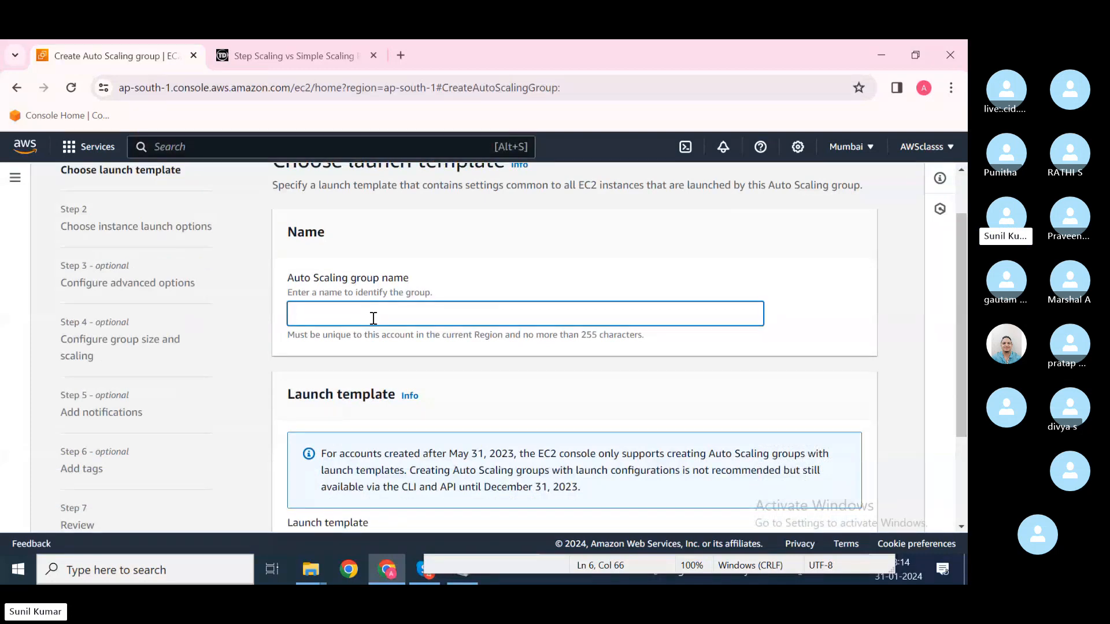
pyautogui.write('ASG1')
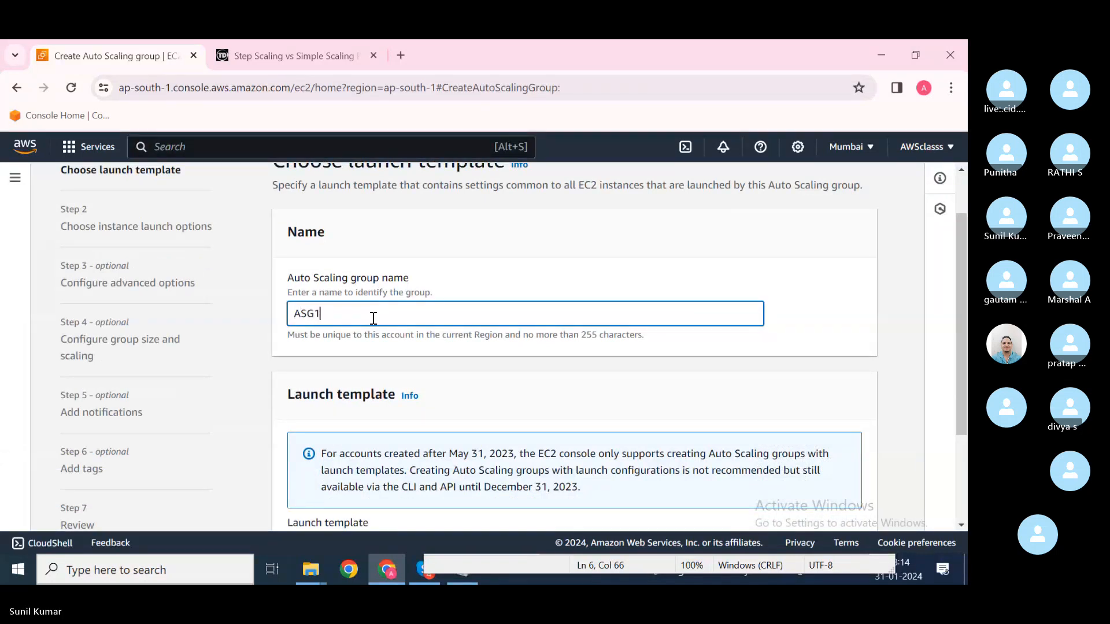
pyautogui.scroll(-2, 374, 318)
# Step: Select the ASG launch template and check its description 'Template for ASG'
pyautogui.click(536, 430)
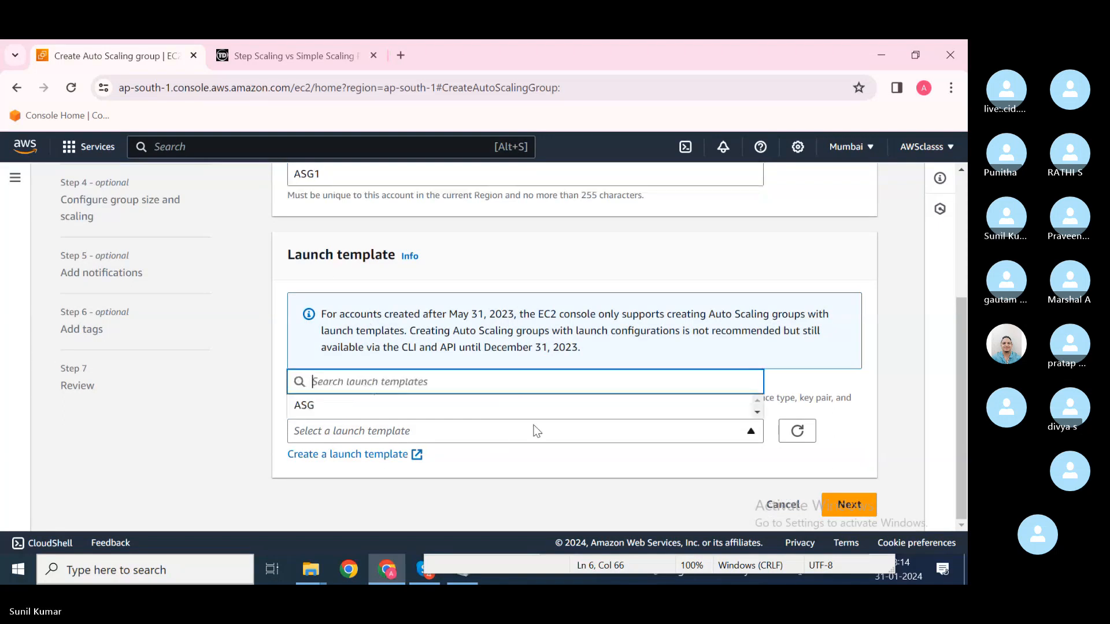
pyautogui.click(470, 410)
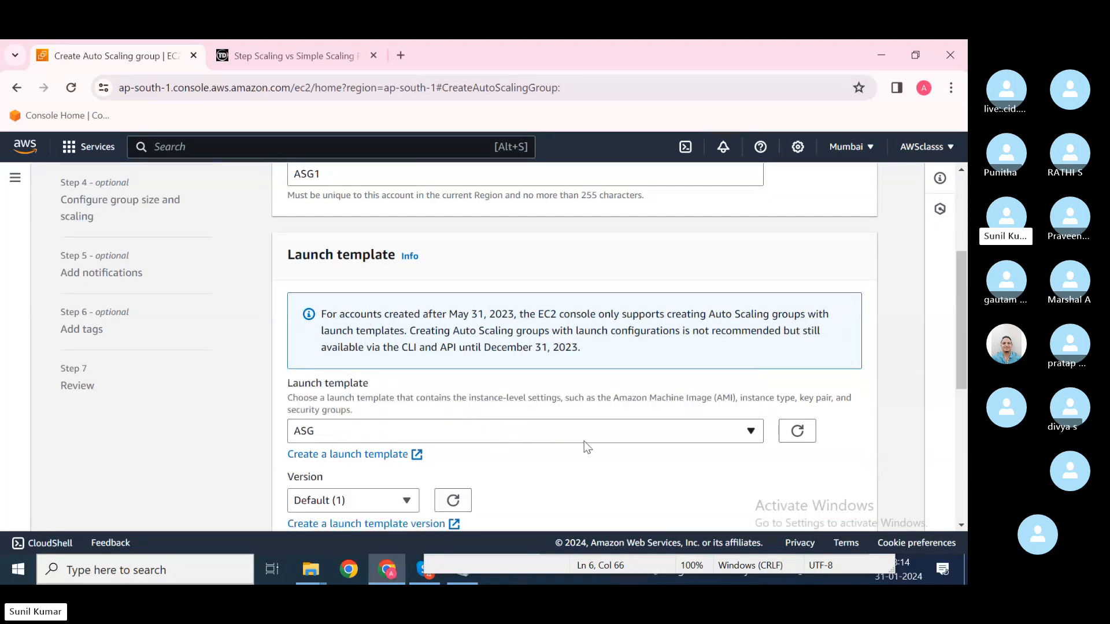
pyautogui.scroll(-5, 586, 446)
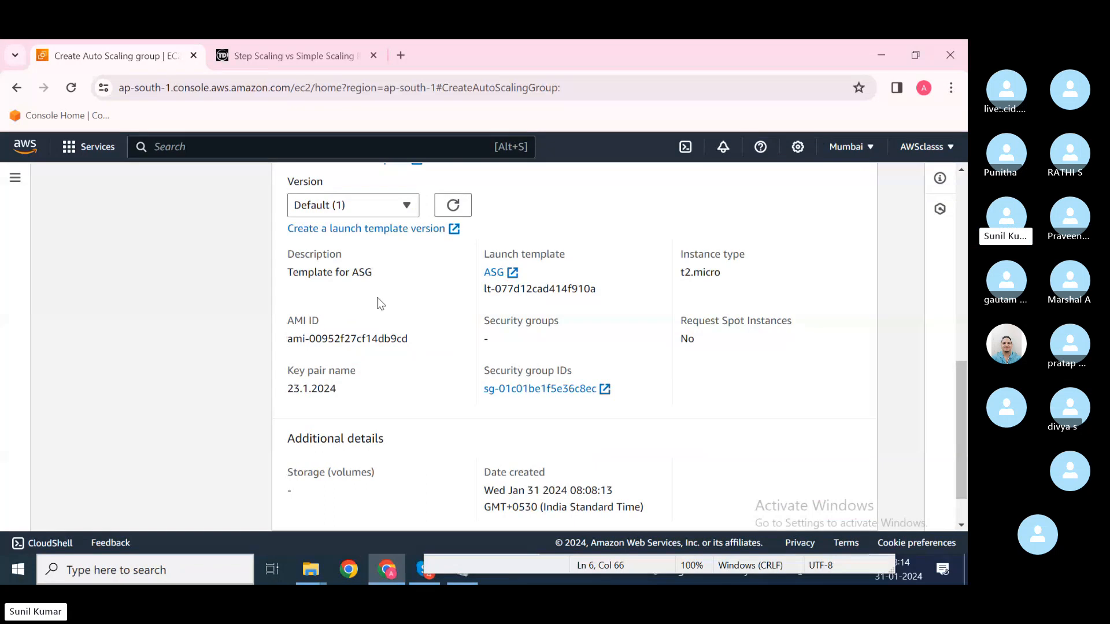
pyautogui.moveTo(400, 278); pyautogui.dragTo(278, 273)
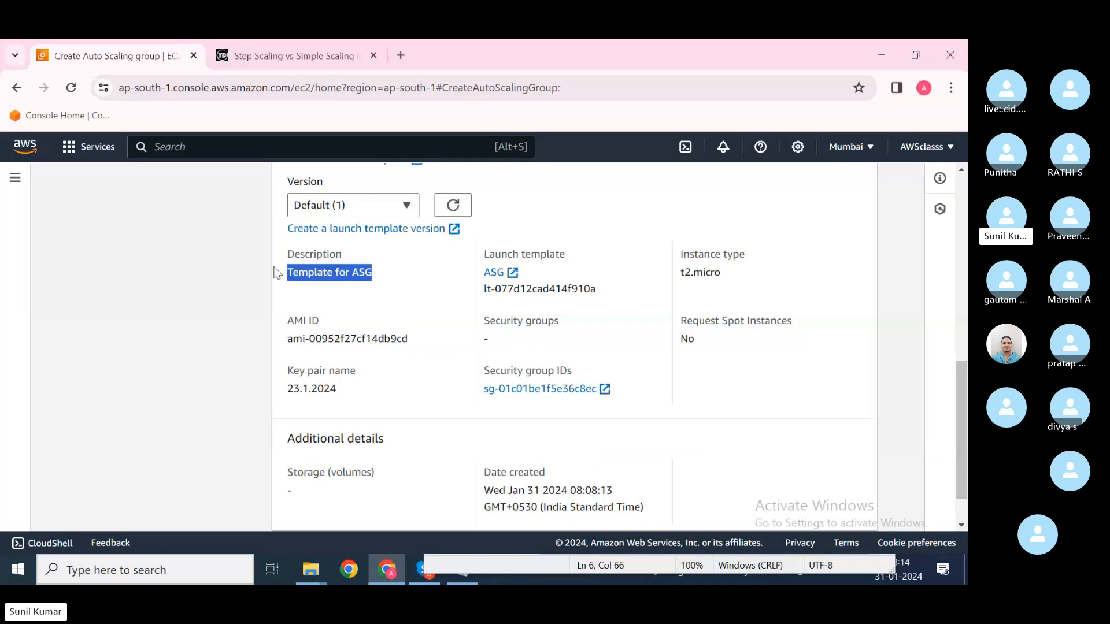
# Step: Compare template versions 1 and 2, leaving version 2 selected
pyautogui.click(397, 209)
pyautogui.click(377, 277)
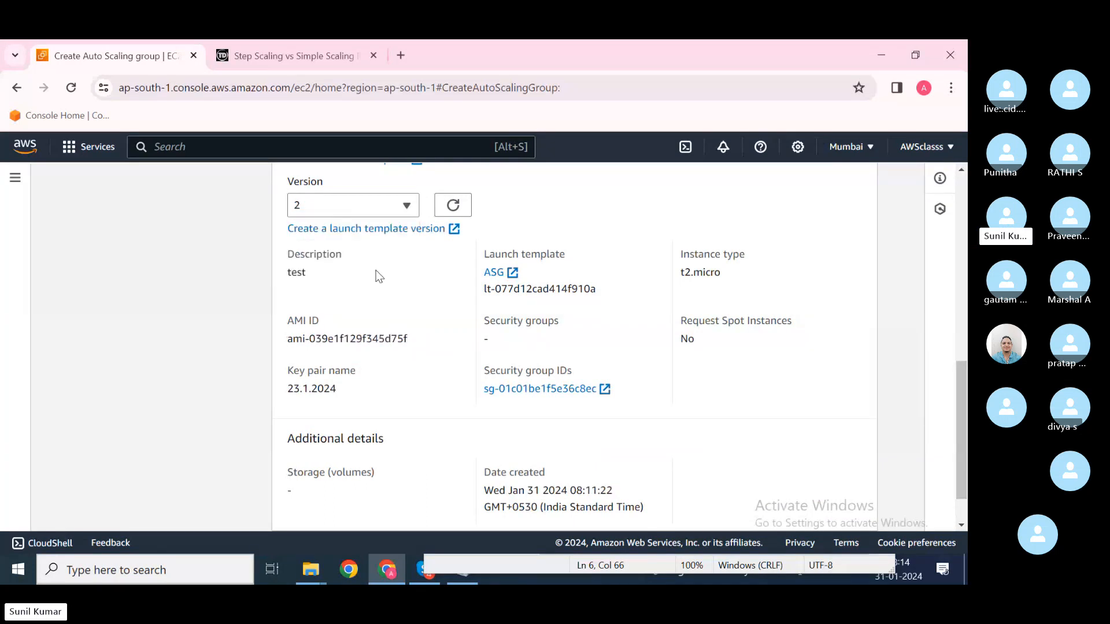
pyautogui.moveTo(314, 270); pyautogui.dragTo(283, 272)
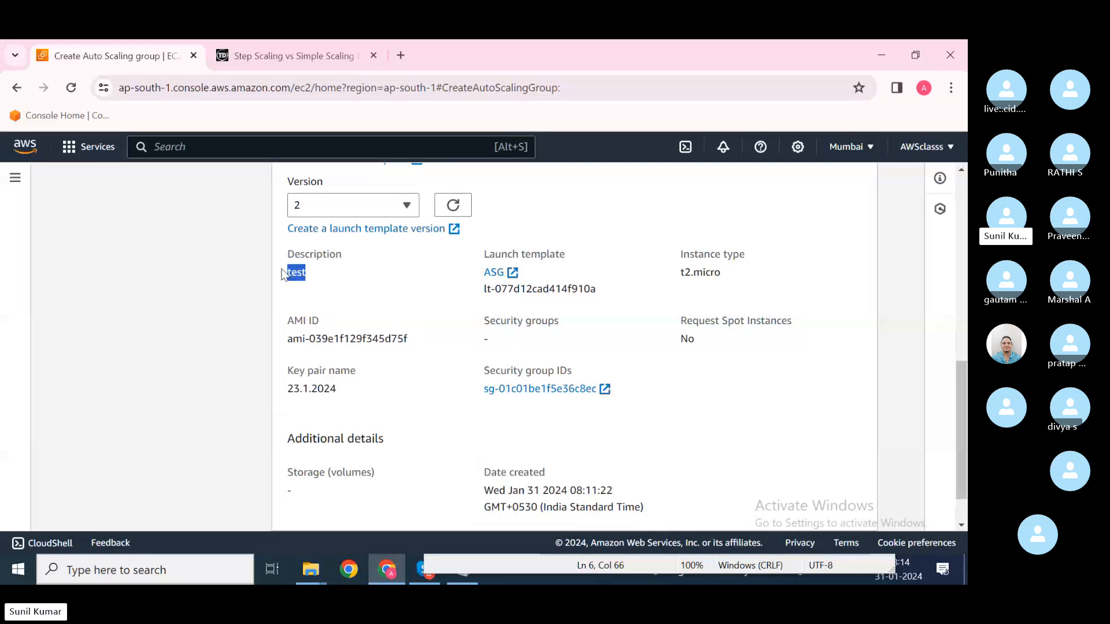
pyautogui.click(384, 211)
pyautogui.click(351, 298)
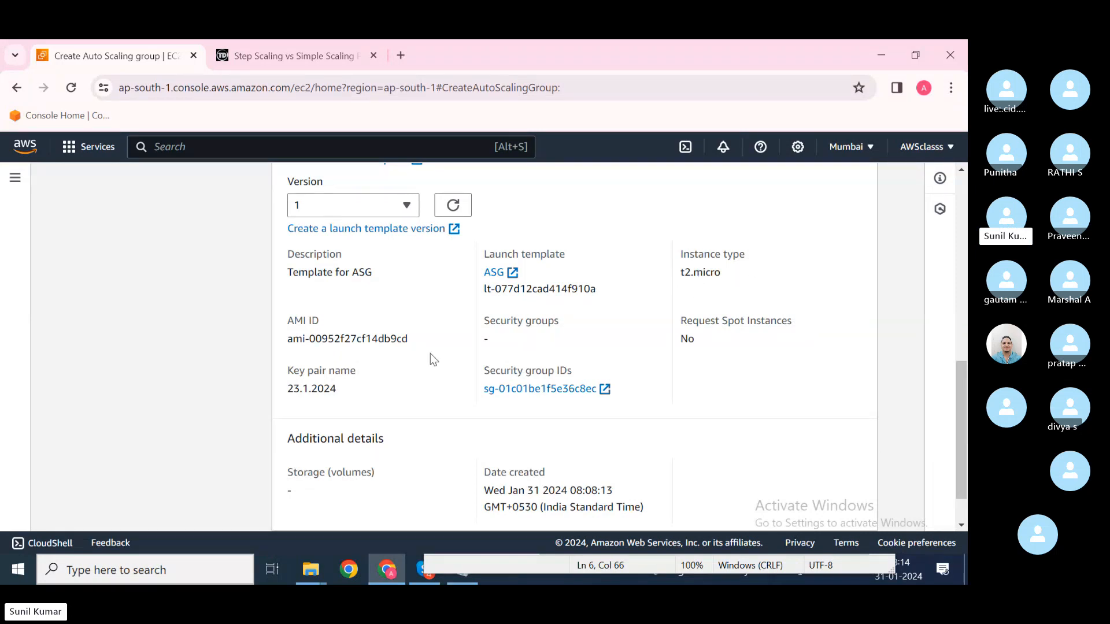
pyautogui.moveTo(416, 347); pyautogui.dragTo(340, 349)
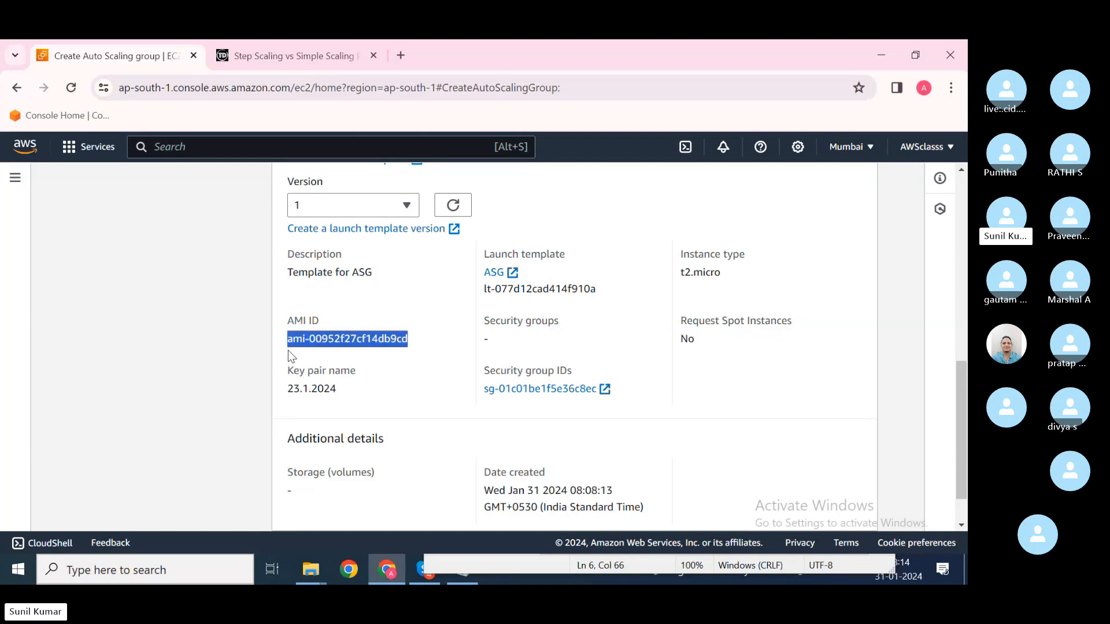
pyautogui.click(400, 207)
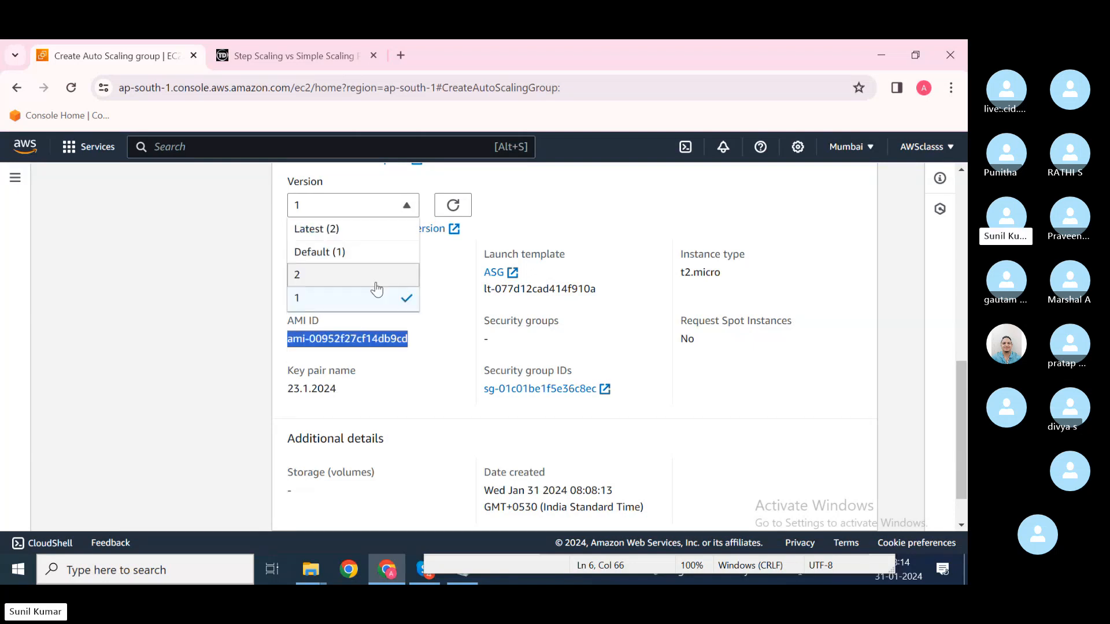
pyautogui.click(377, 289)
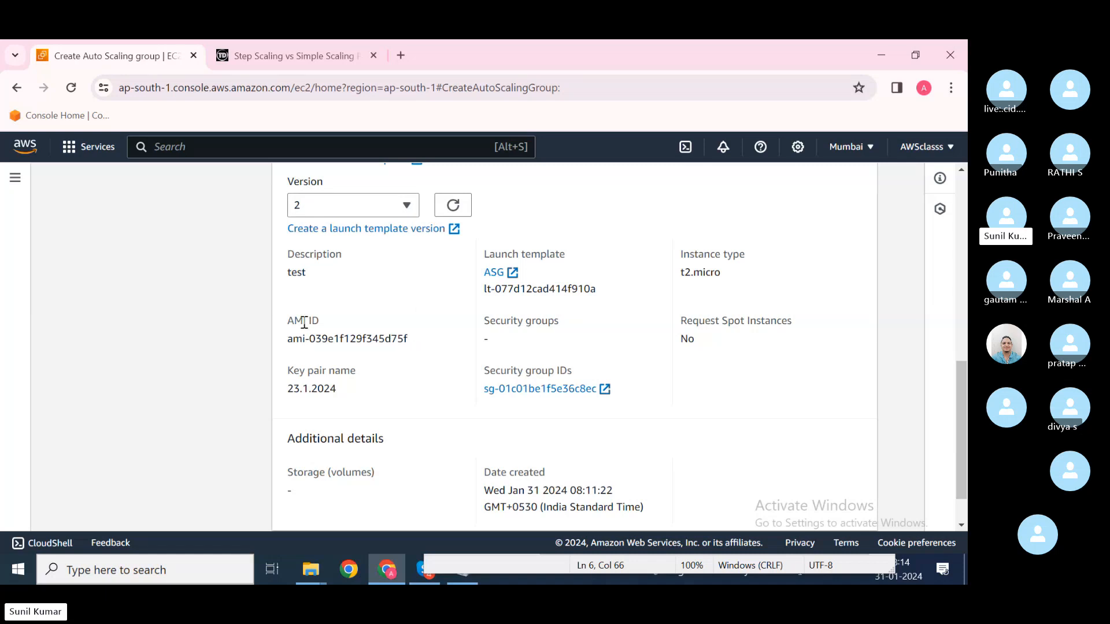
# Step: Duplicate the Auto Scaling tab and open the EC2 Launch an instance page in it
pyautogui.rightClick(157, 65)
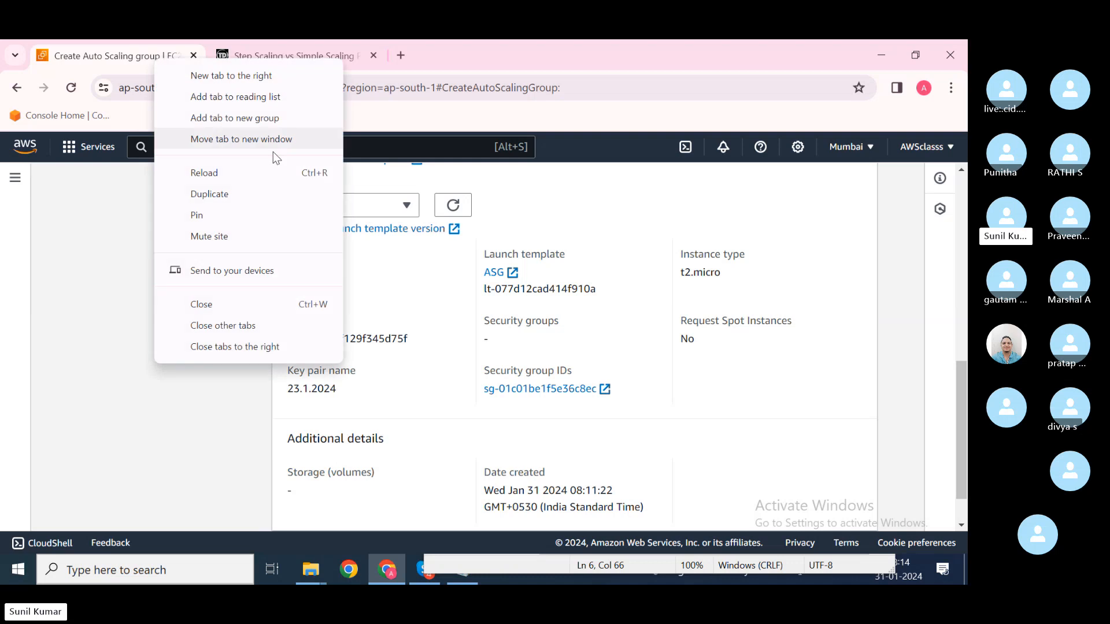
pyautogui.click(239, 189)
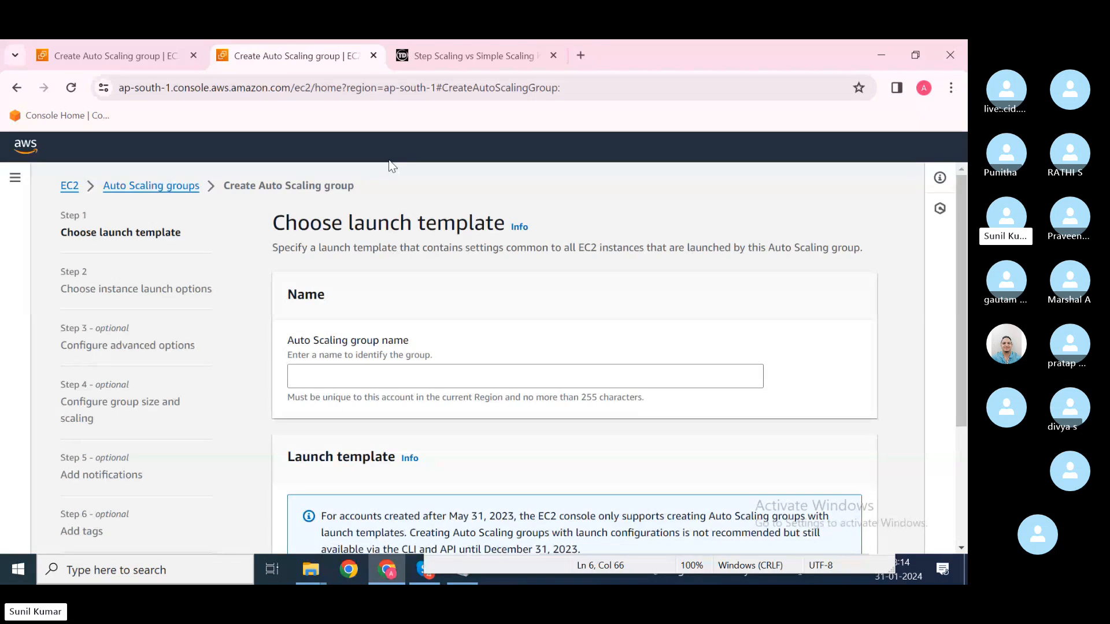
pyautogui.click(68, 187)
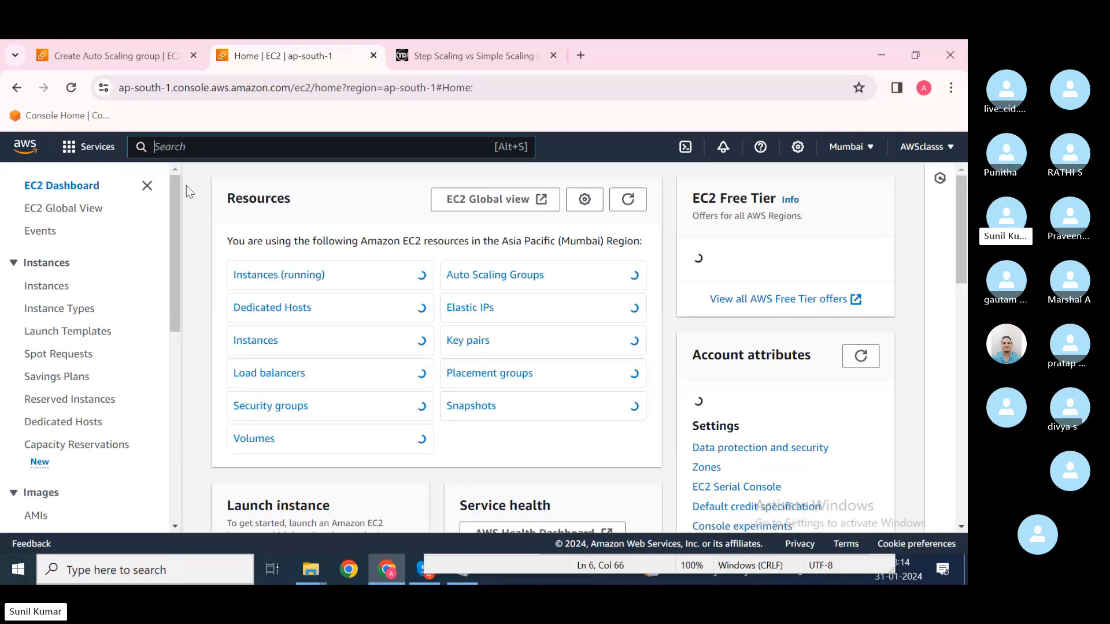
pyautogui.click(297, 276)
pyautogui.click(859, 180)
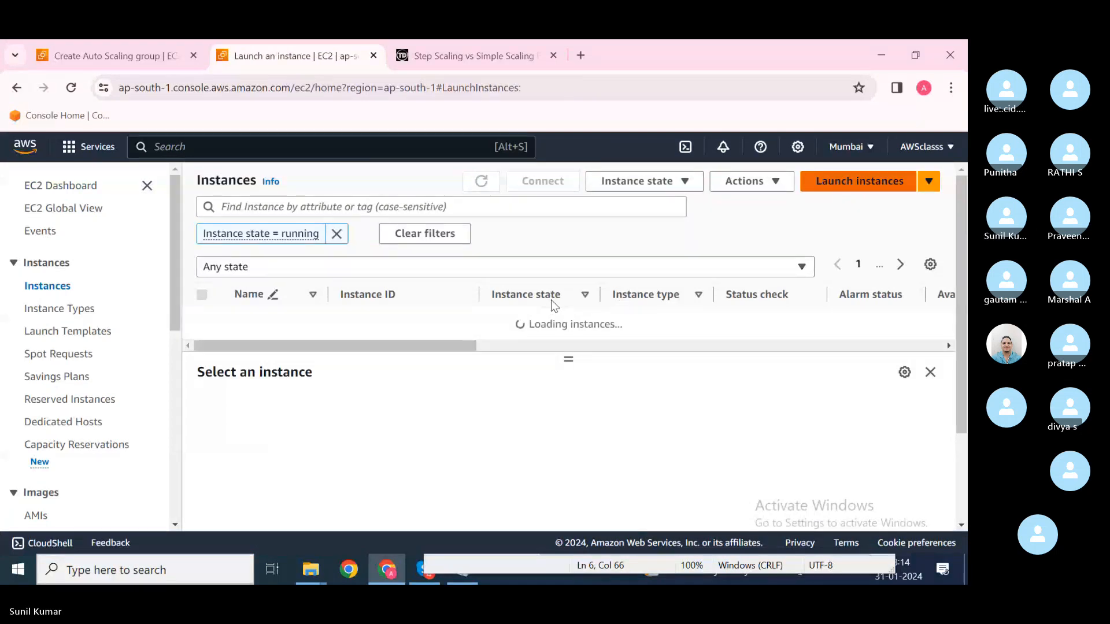
pyautogui.scroll(-5, 352, 432)
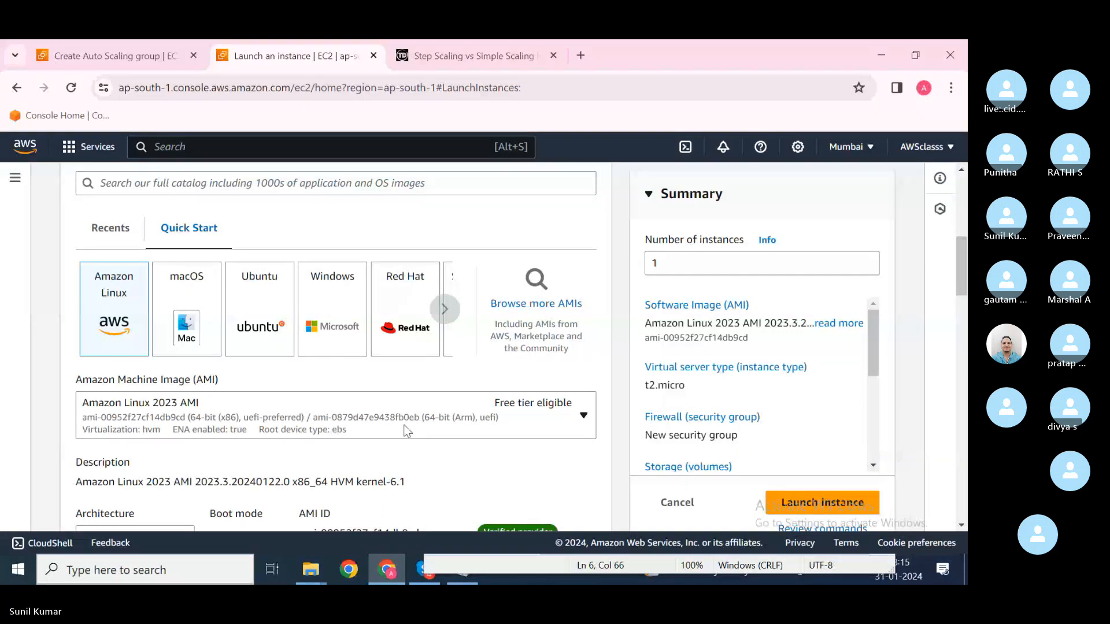
# Step: Compare the template's version 1 AMI ID with the launch page's default AMI ID
pyautogui.click(144, 57)
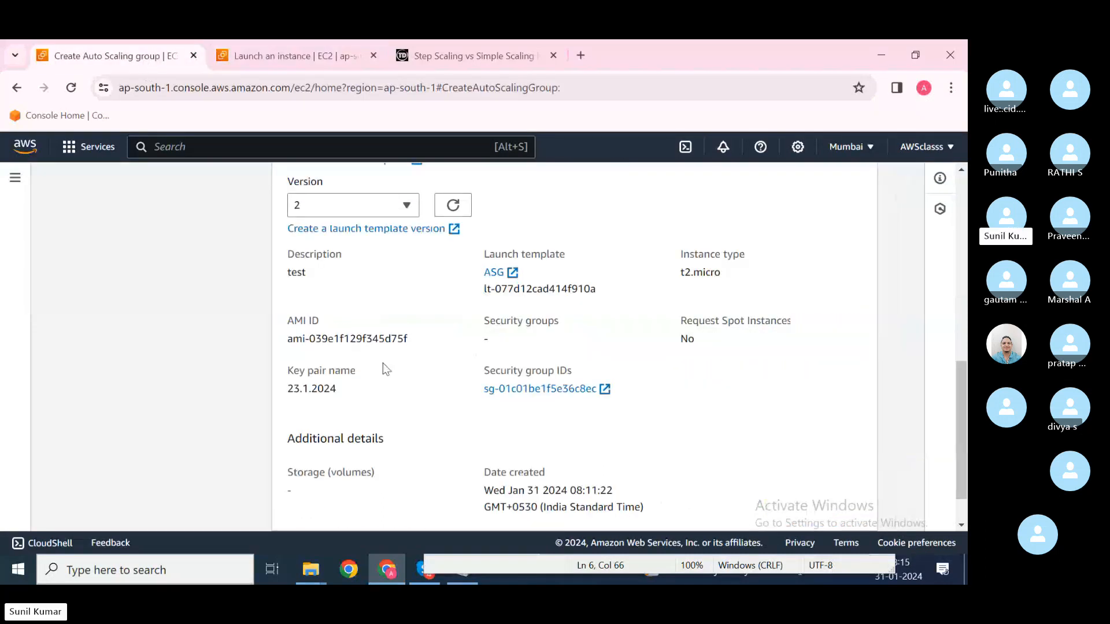
pyautogui.click(370, 205)
pyautogui.click(359, 296)
pyautogui.moveTo(287, 339); pyautogui.dragTo(414, 341)
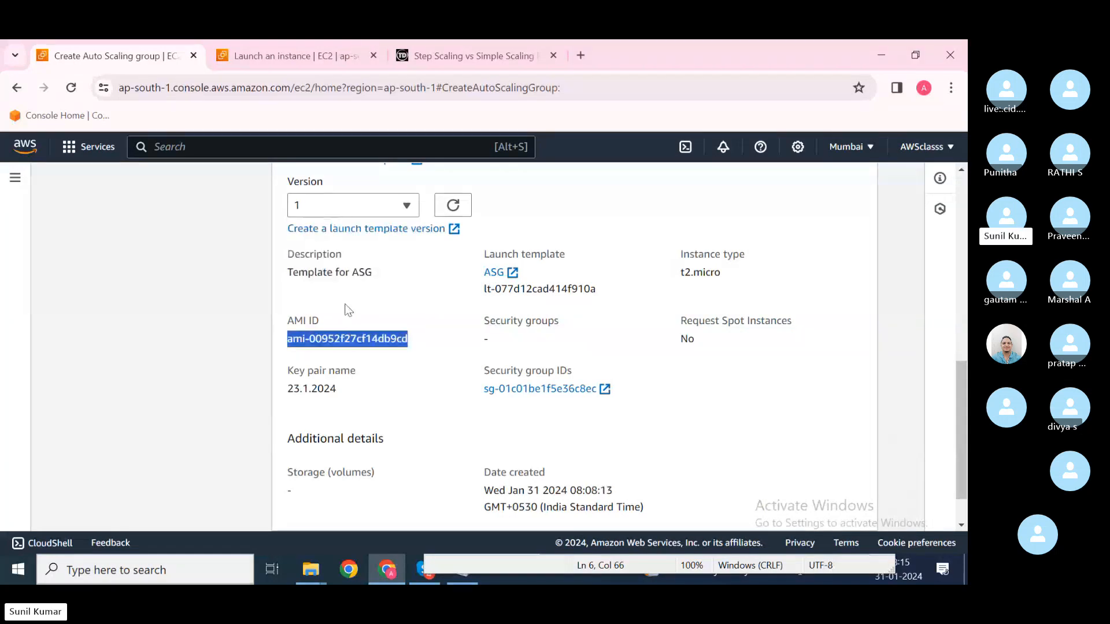
pyautogui.click(285, 61)
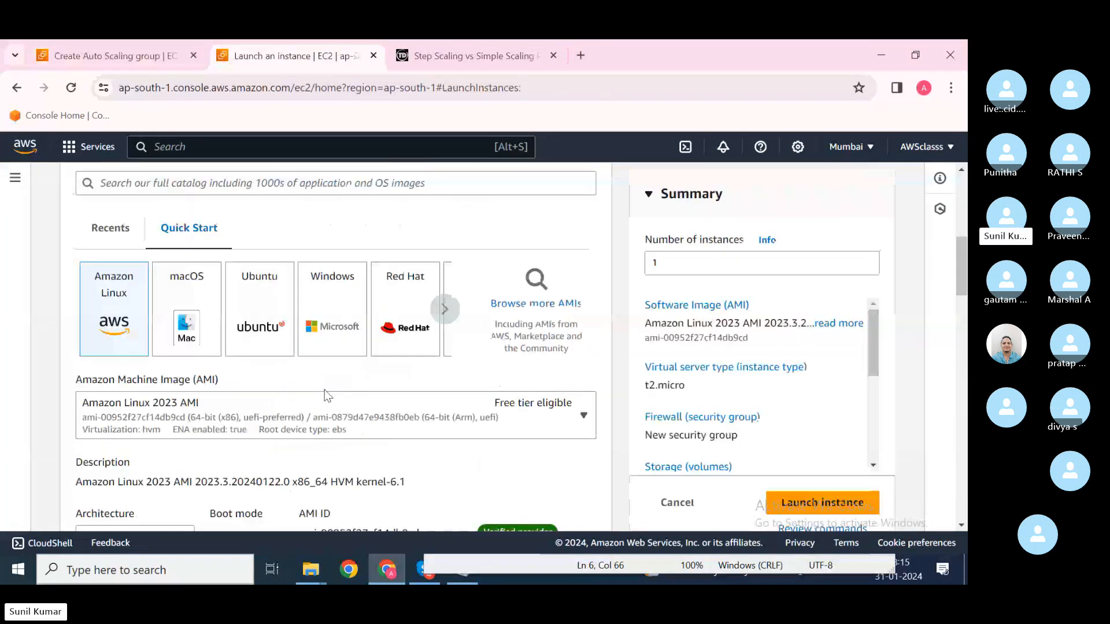
pyautogui.scroll(-2, 324, 397)
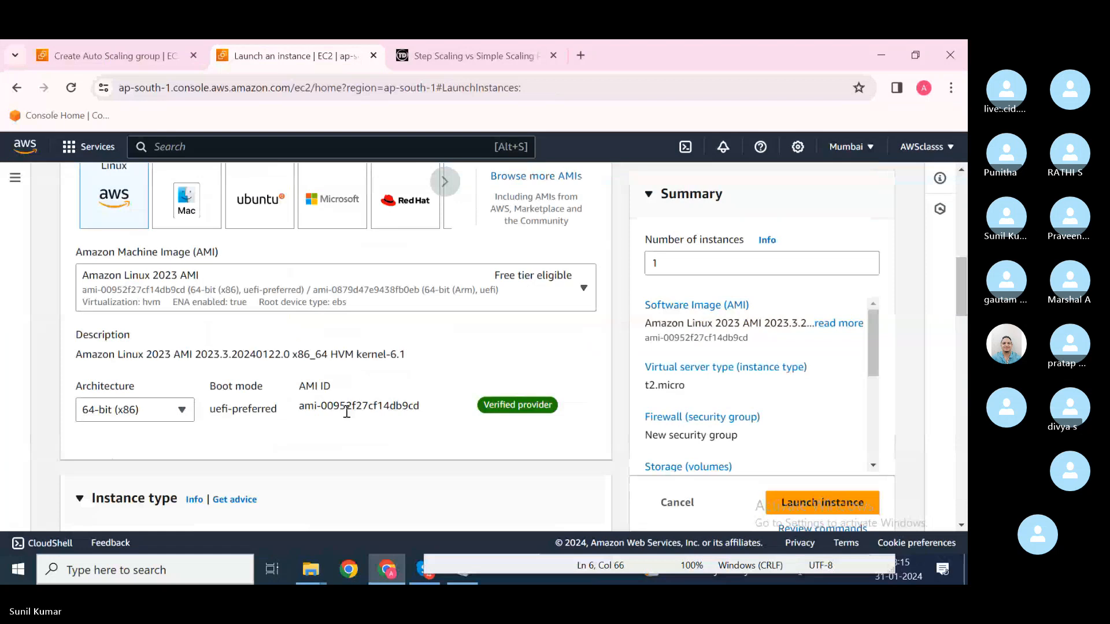
pyautogui.moveTo(420, 407); pyautogui.dragTo(298, 383)
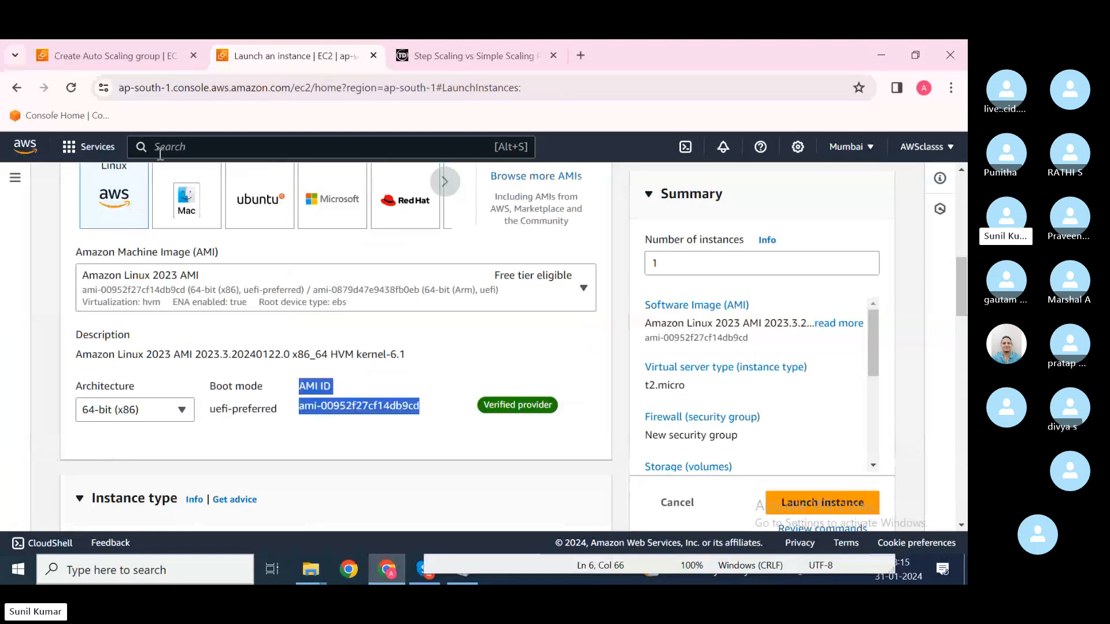
# Step: Switch the template to version 2 and set the launch page AMI to Amazon Linux 2 AMI (HVM) - Kernel 5.10
pyautogui.click(96, 41)
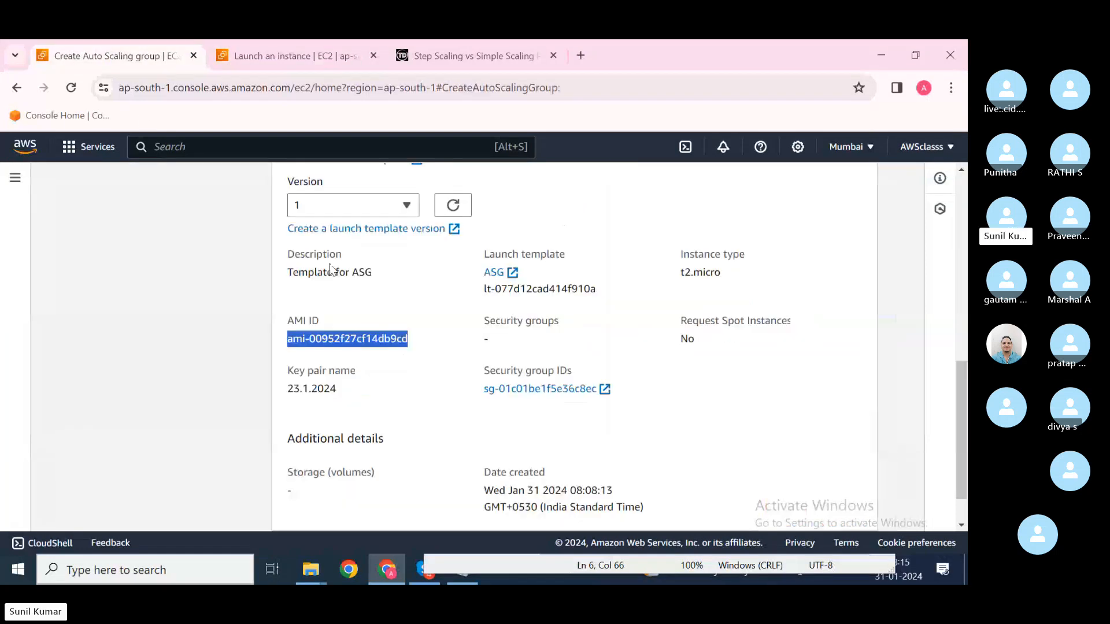
pyautogui.click(399, 211)
pyautogui.click(391, 275)
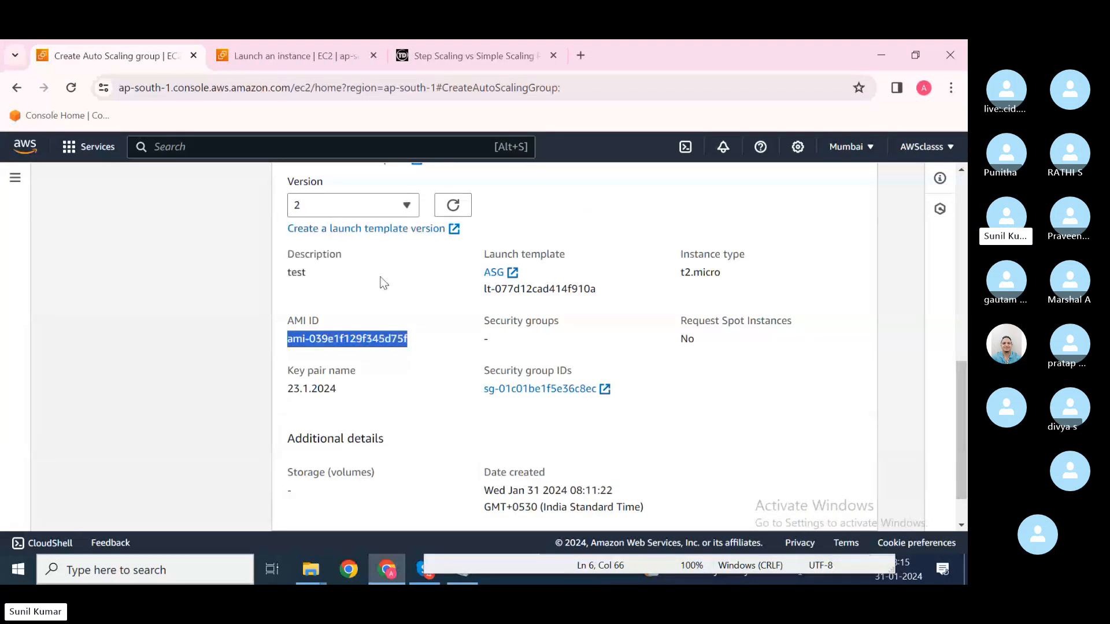
pyautogui.click(250, 47)
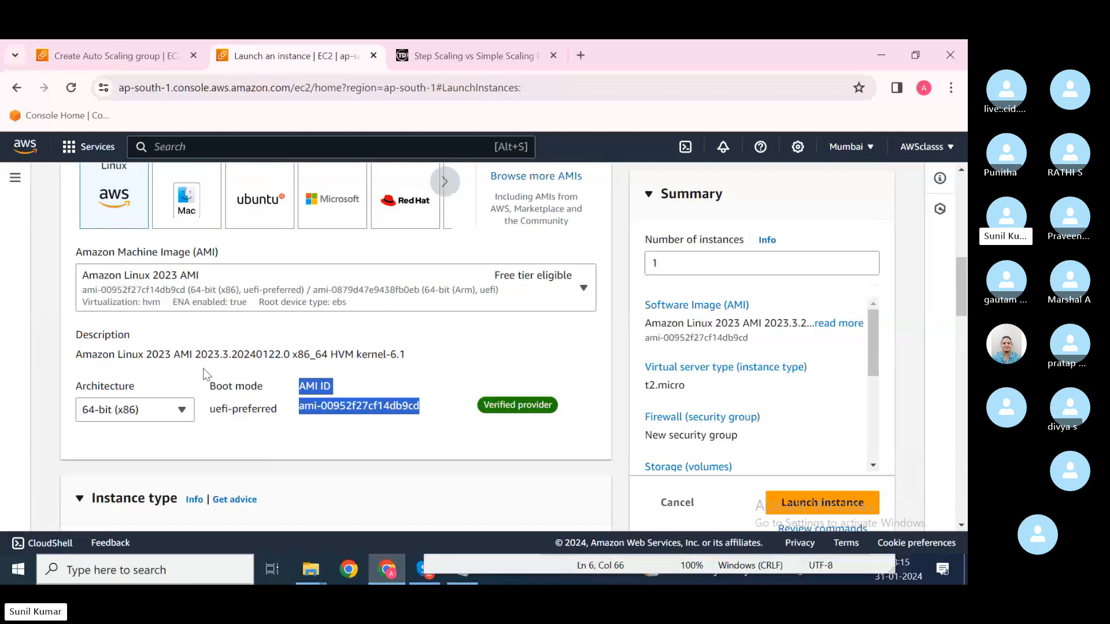
pyautogui.click(442, 289)
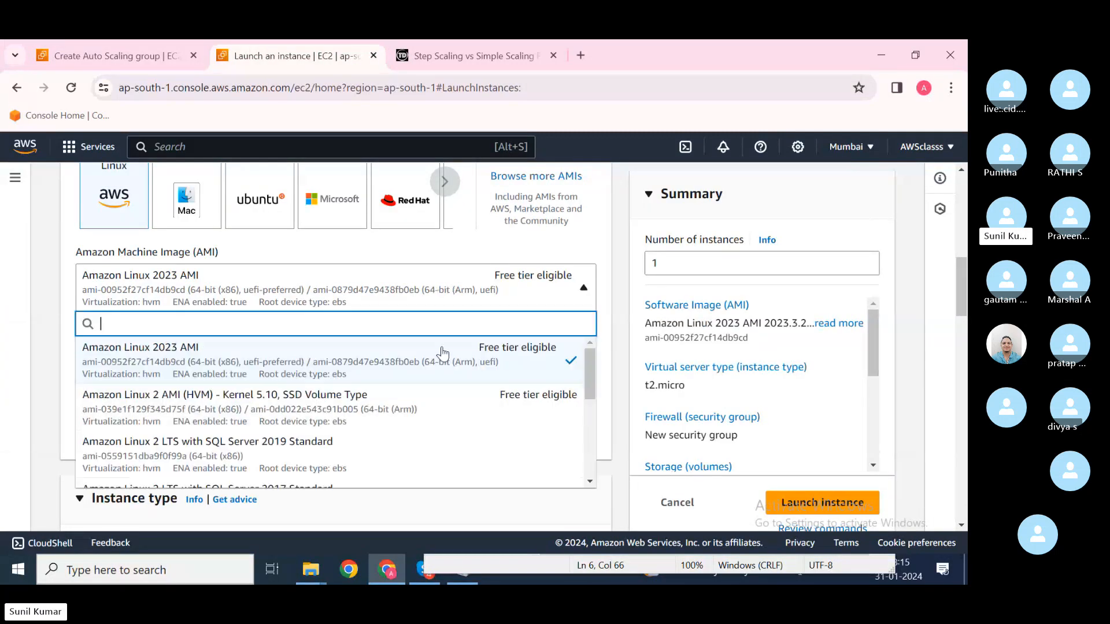
pyautogui.click(352, 405)
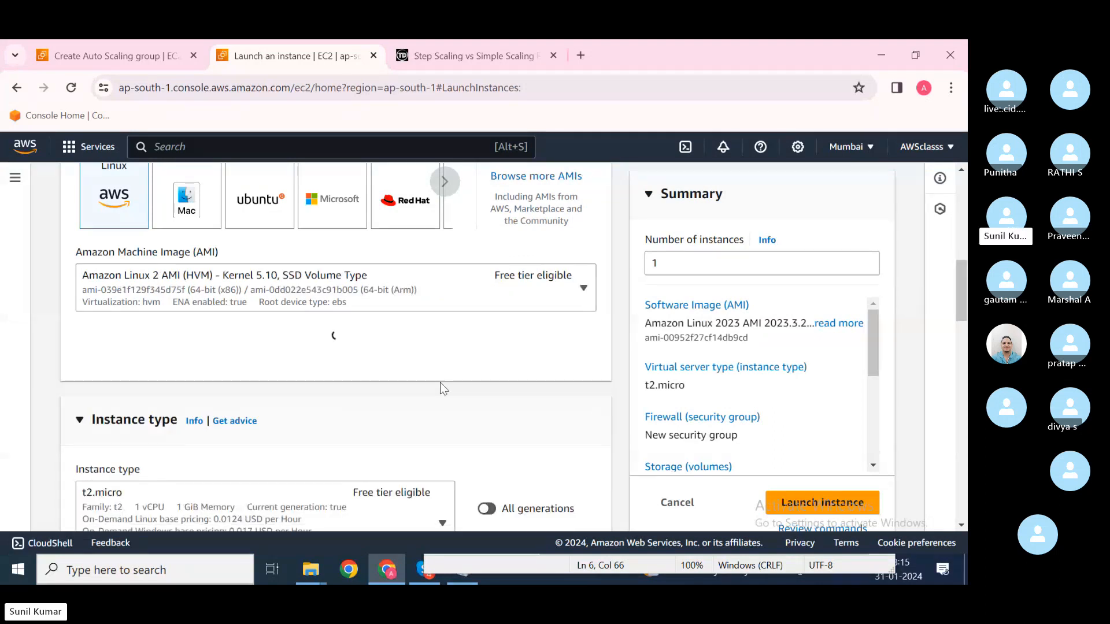
pyautogui.moveTo(327, 409); pyautogui.dragTo(349, 411)
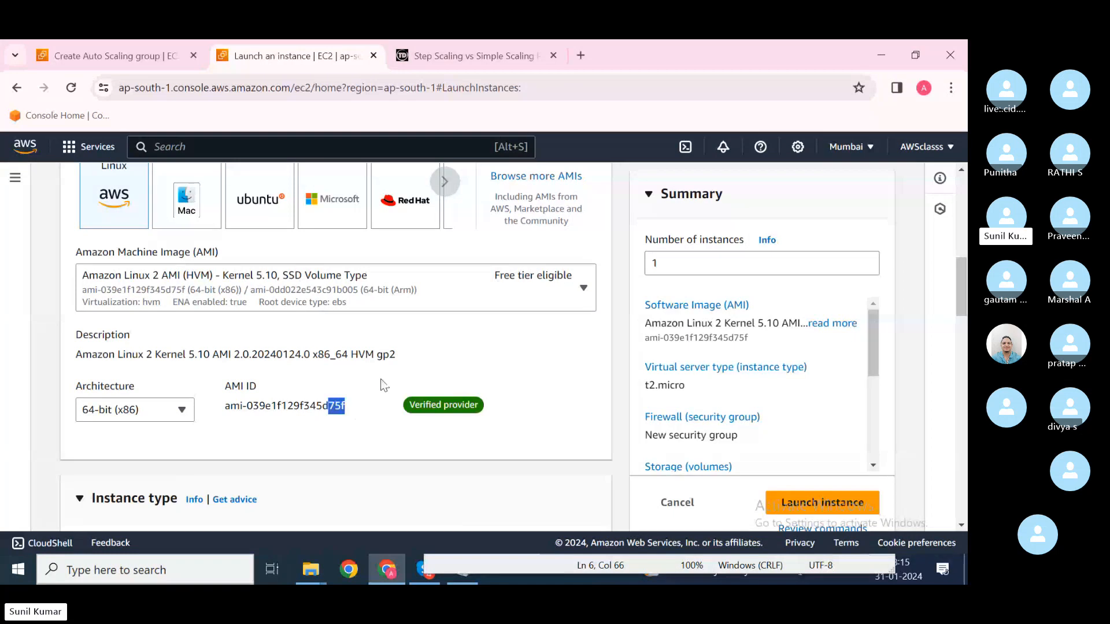
pyautogui.click(114, 55)
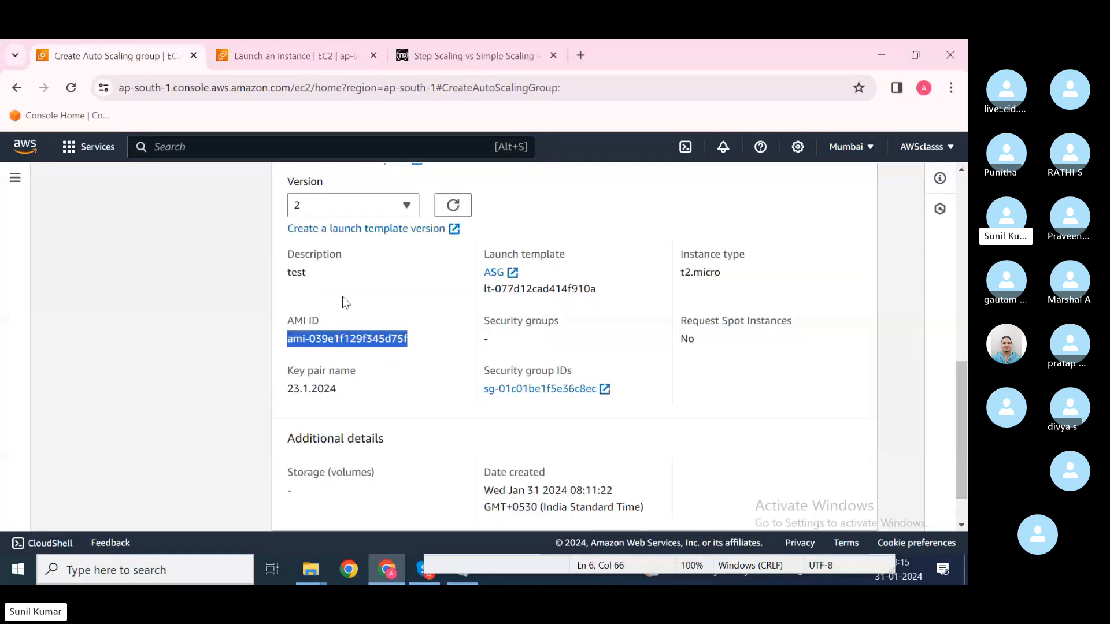
pyautogui.scroll(-1, 405, 312)
pyautogui.scroll(2, 452, 322)
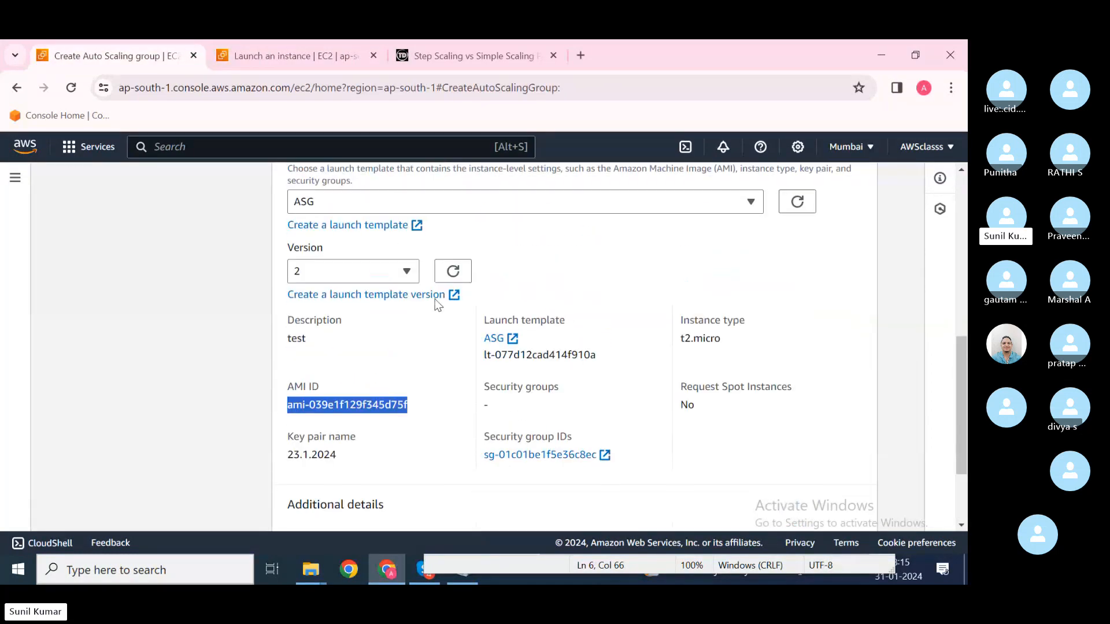
pyautogui.click(398, 278)
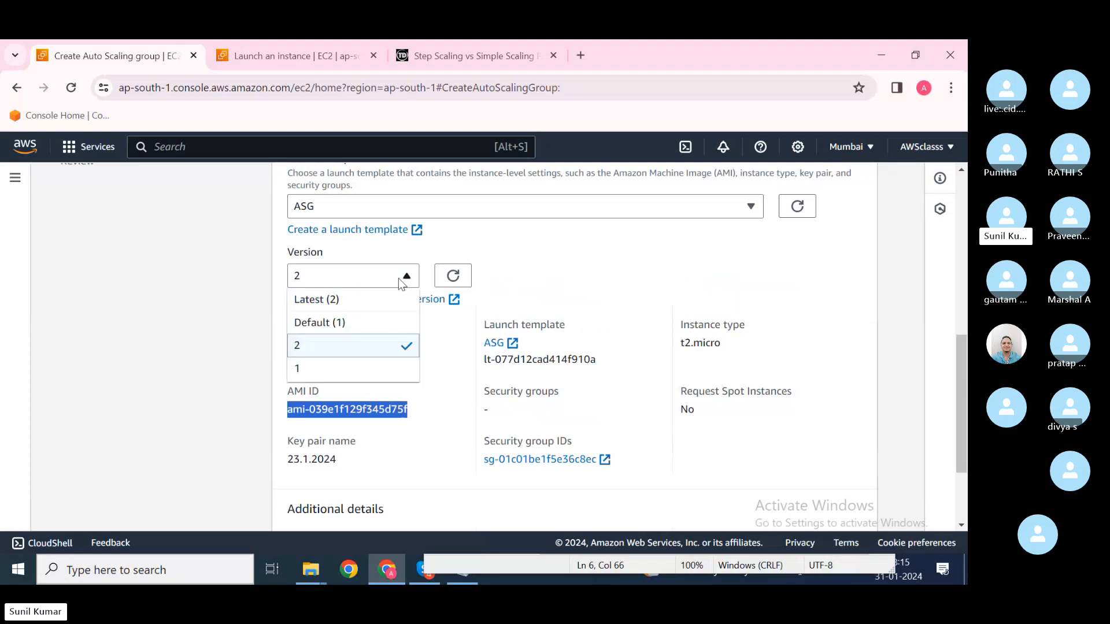
# Step: Set the launch template back to version 1 and continue to the network step
pyautogui.click(367, 364)
pyautogui.scroll(-3, 662, 446)
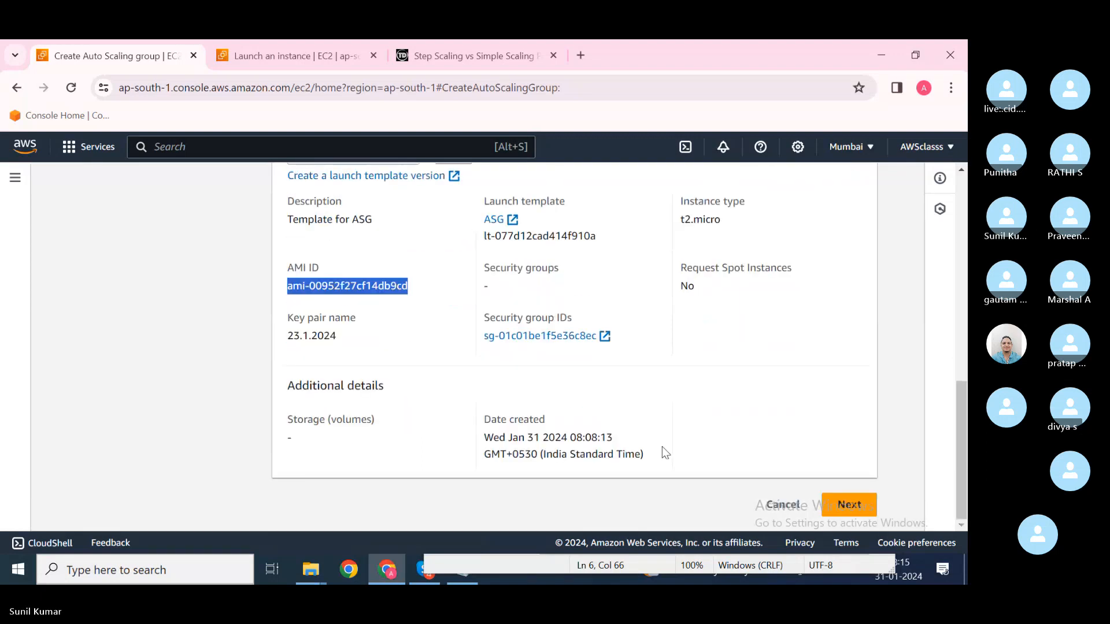
pyautogui.click(846, 503)
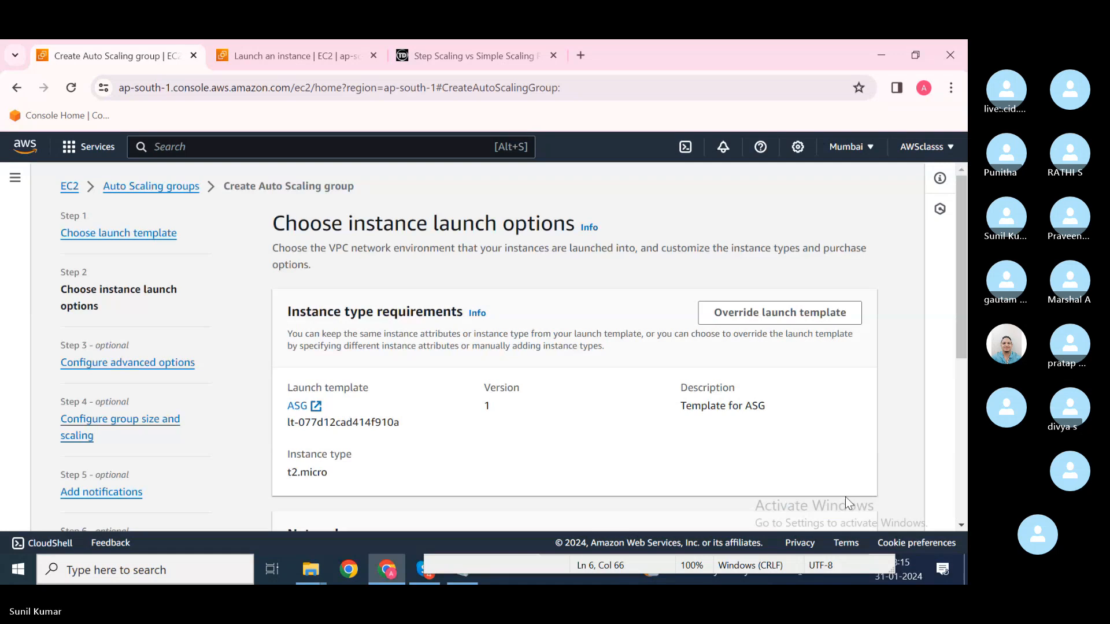
# Step: Limit the group's subnets to ap-south-1a and ap-south-1b, dropping ap-south-1c
pyautogui.scroll(-1, 466, 400)
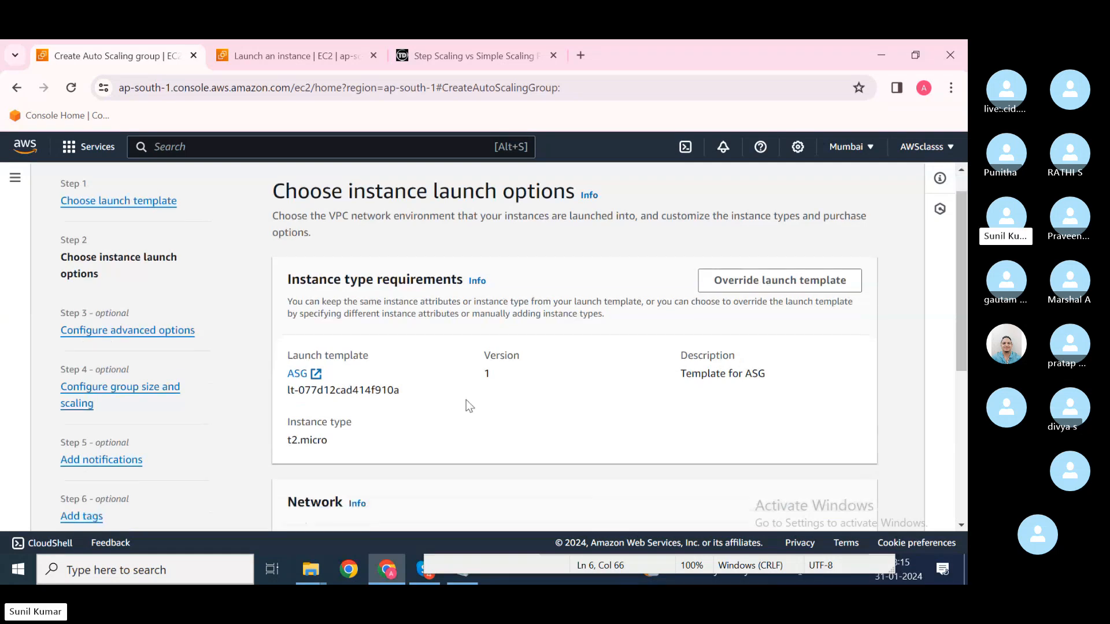
pyautogui.scroll(-2, 491, 361)
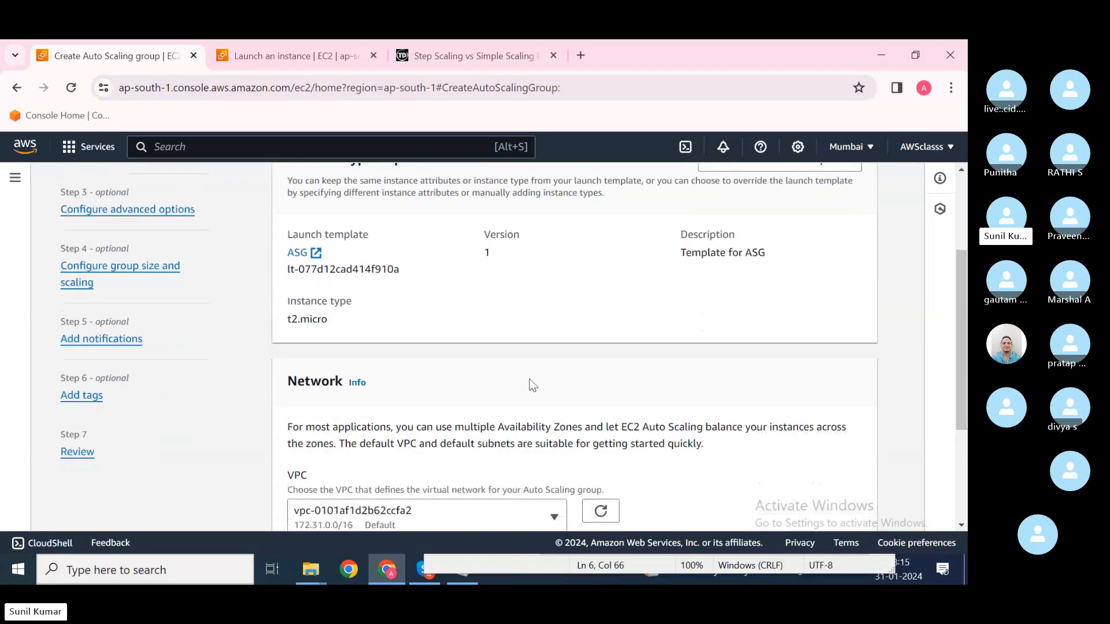
pyautogui.scroll(-3, 532, 385)
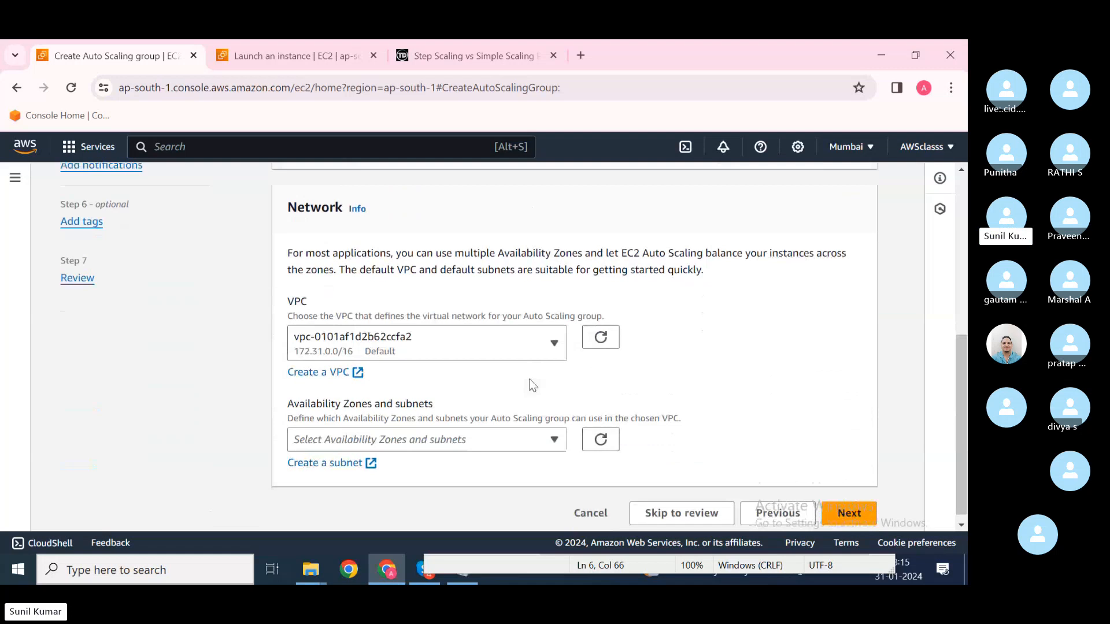
pyautogui.click(409, 433)
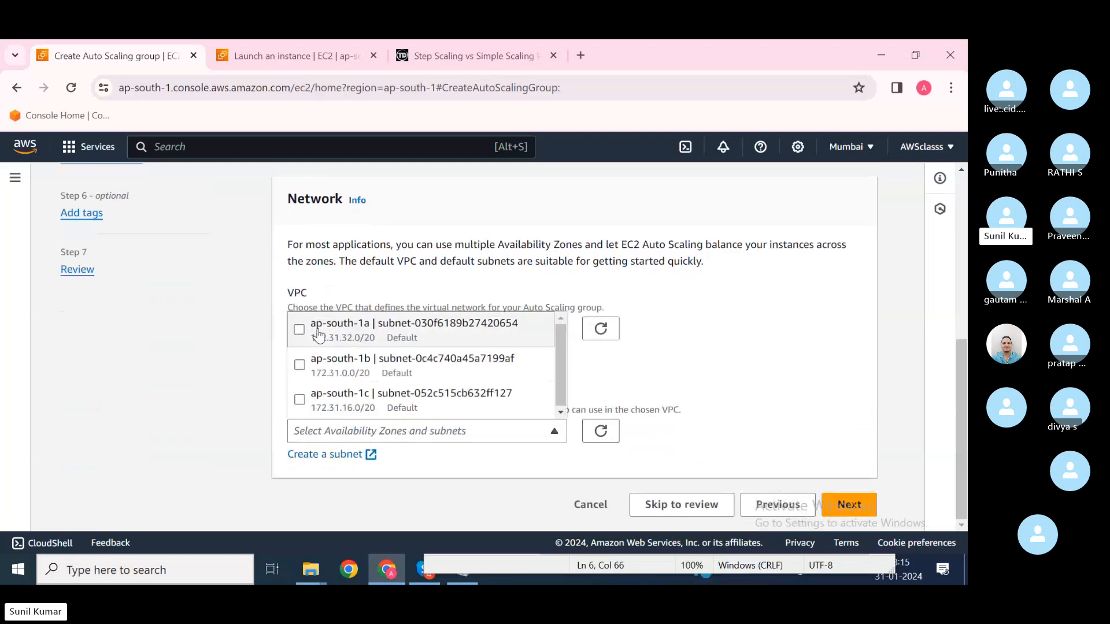
pyautogui.click(299, 330)
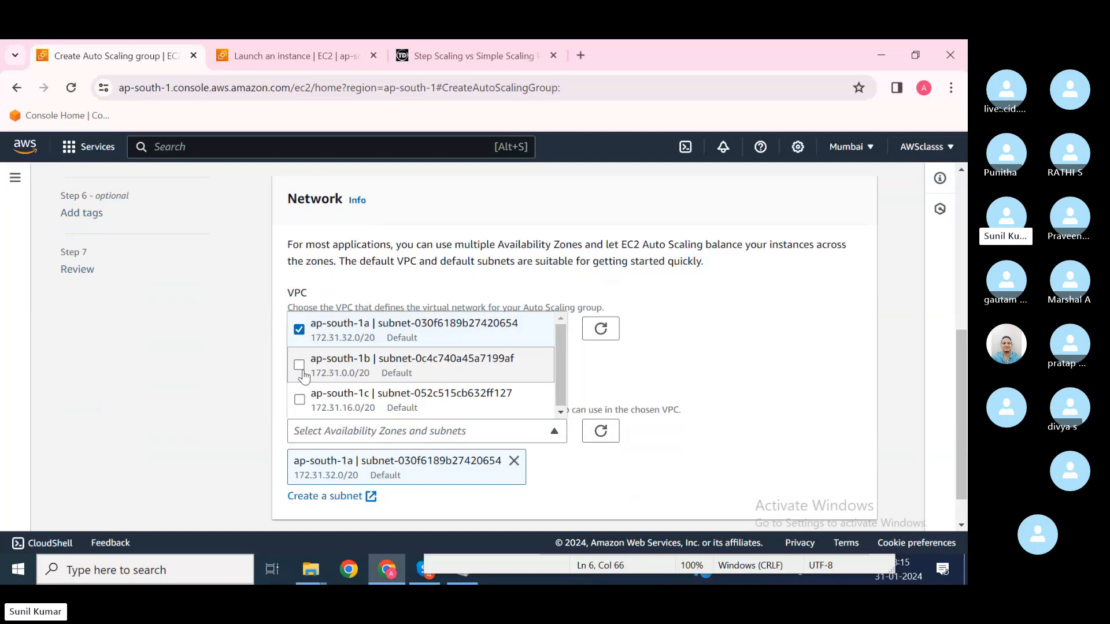
pyautogui.click(300, 365)
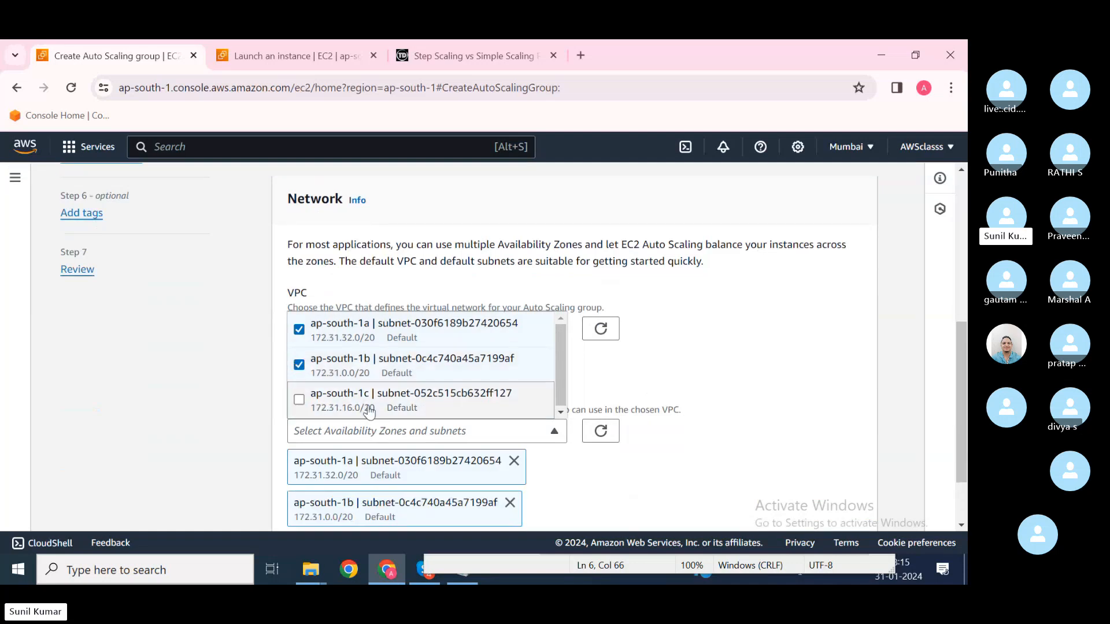
pyautogui.click(299, 400)
pyautogui.click(590, 475)
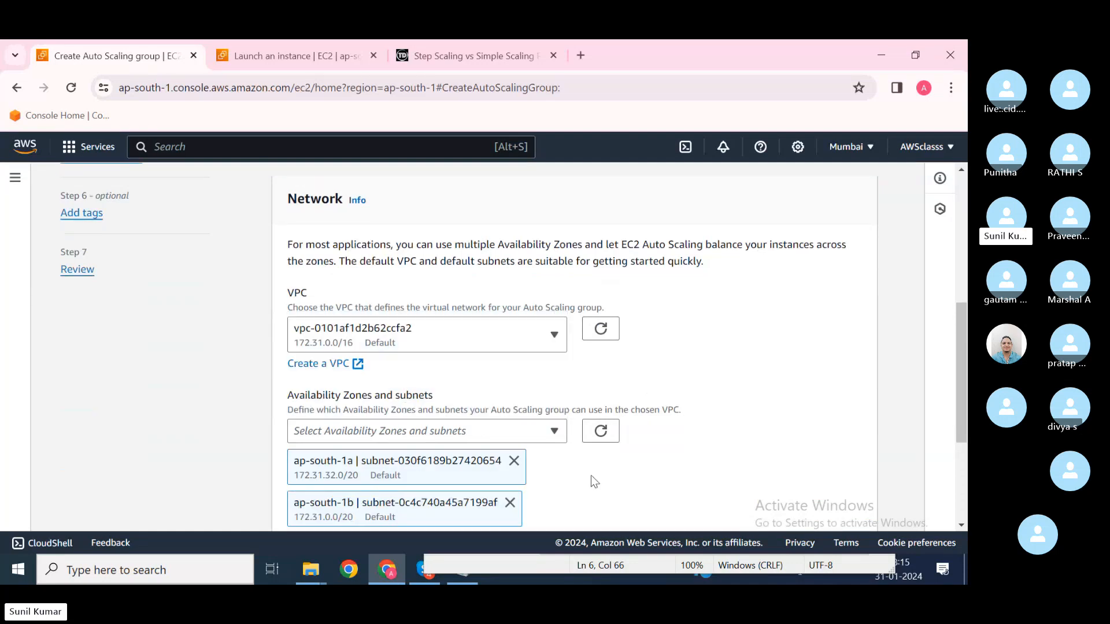
pyautogui.scroll(-2, 591, 475)
pyautogui.scroll(-1, 591, 475)
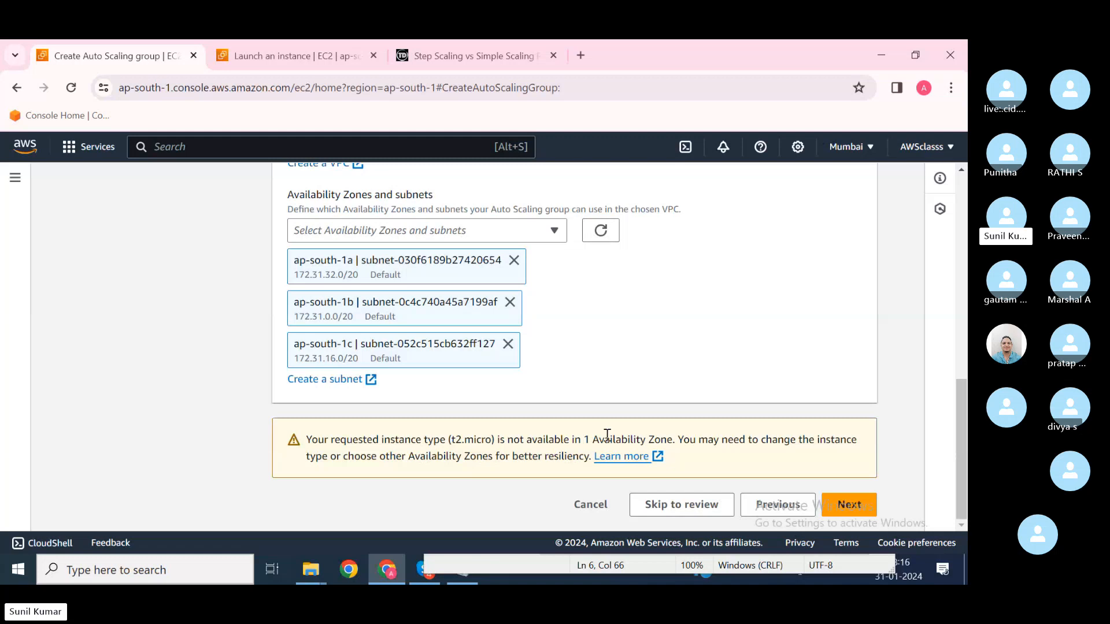
pyautogui.click(507, 345)
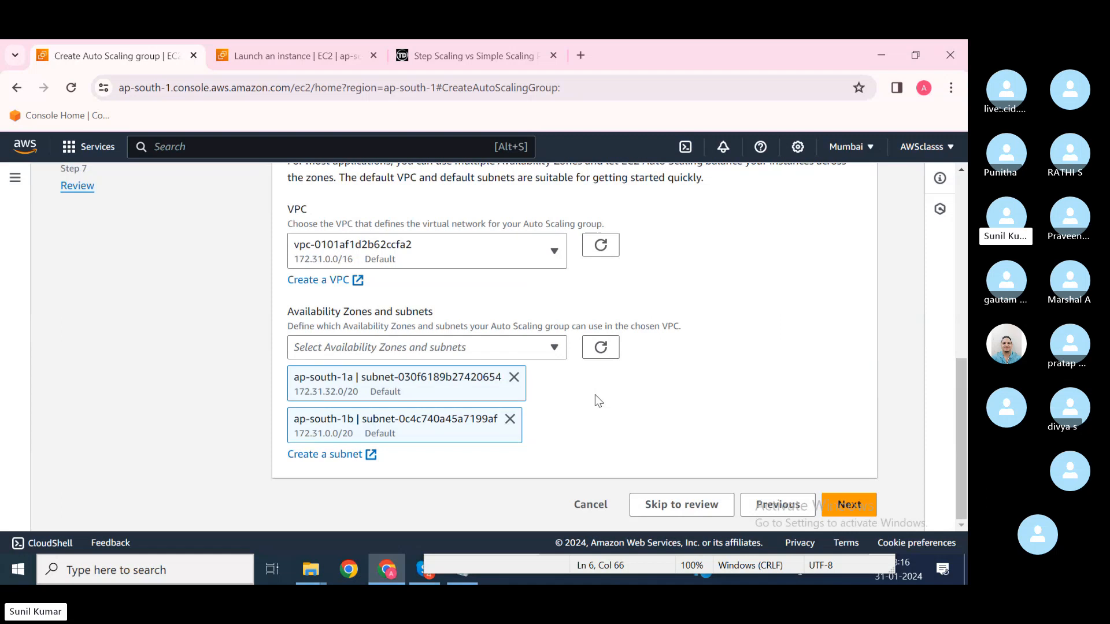
# Step: On the advanced options step, choose to attach a new Application Load Balancer
pyautogui.click(849, 505)
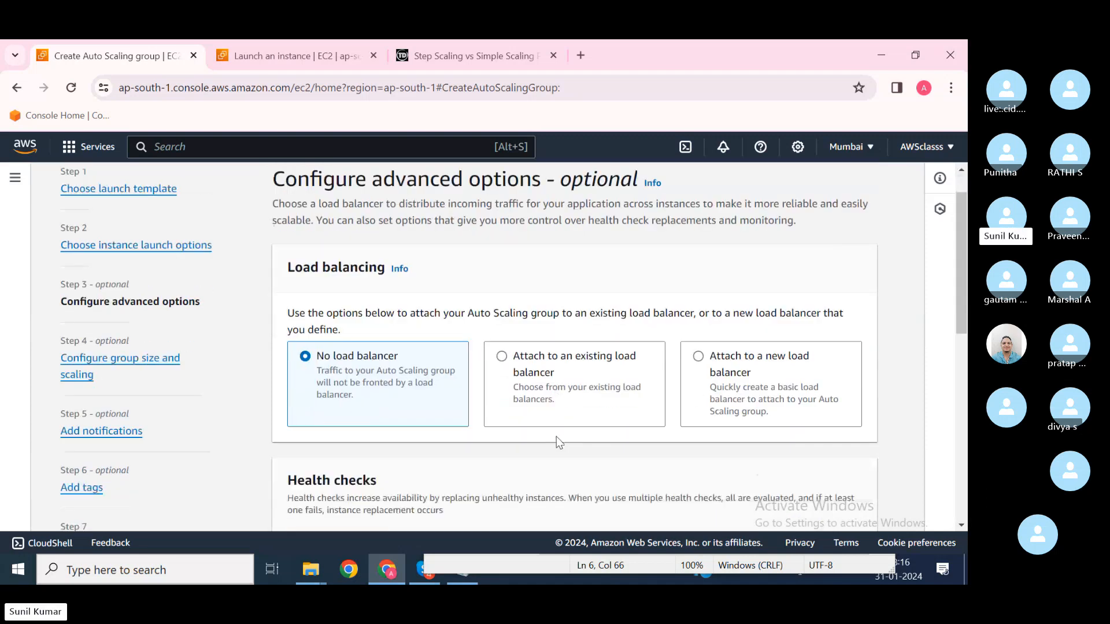
pyautogui.scroll(-1, 416, 376)
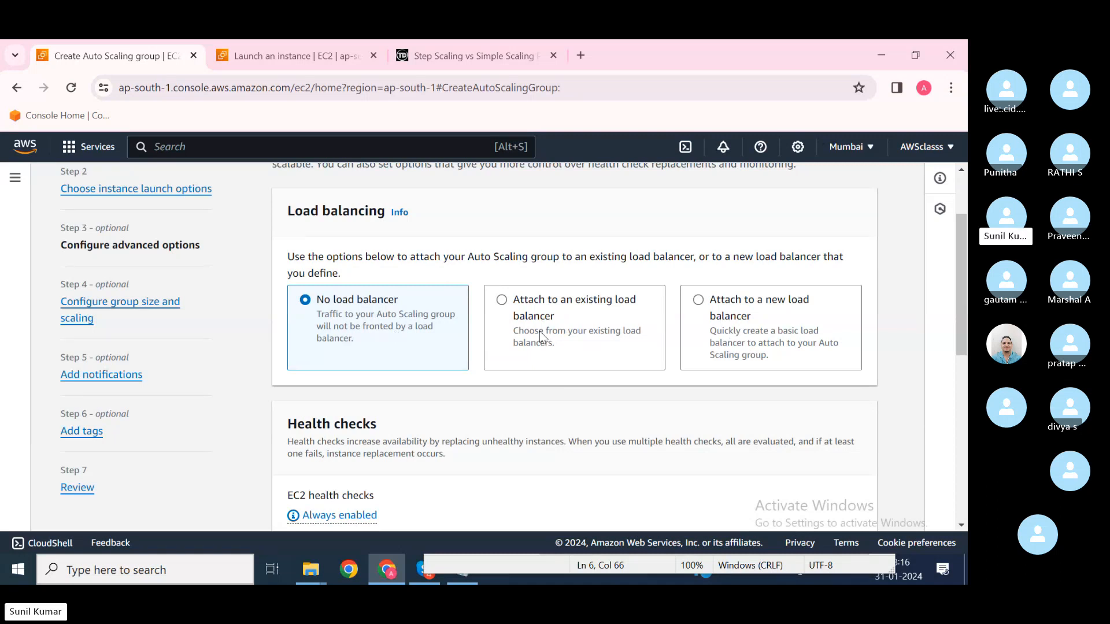
pyautogui.click(705, 324)
pyautogui.scroll(-3, 632, 421)
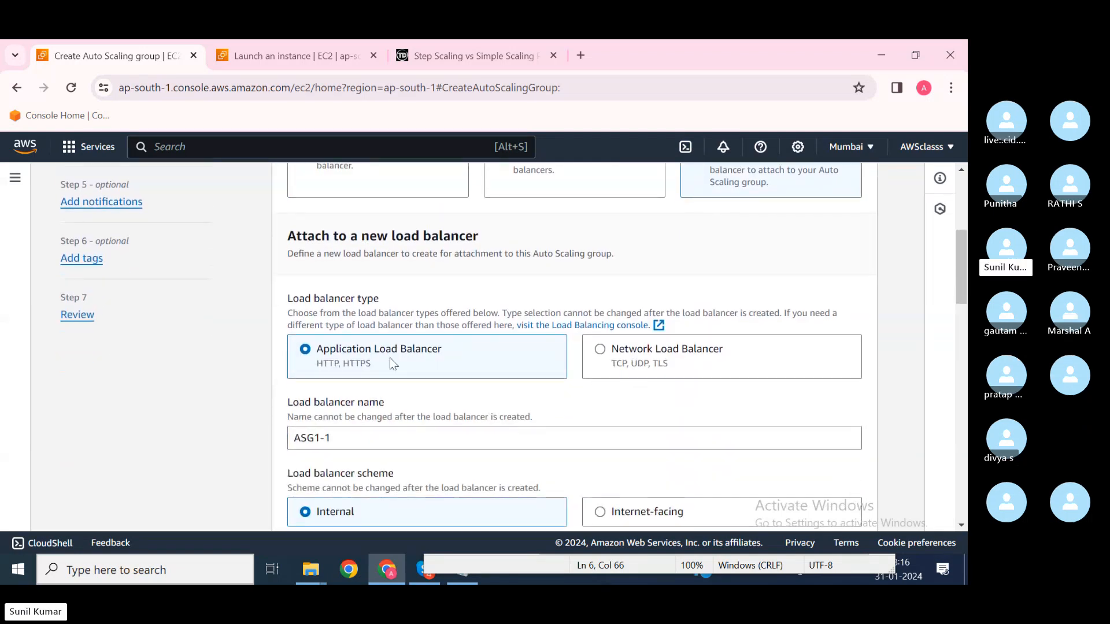
# Step: Name the load balancer ALB1 and make it internet-facing
pyautogui.moveTo(370, 437); pyautogui.dragTo(258, 433)
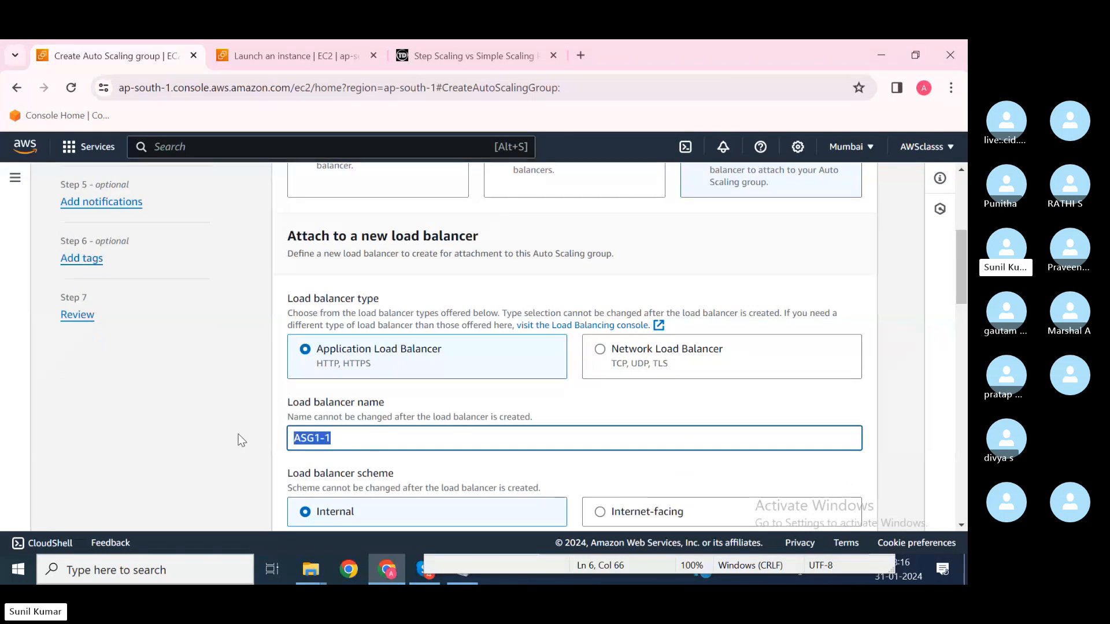
pyautogui.write('ALB1')
pyautogui.scroll(-2, 240, 439)
pyautogui.click(614, 379)
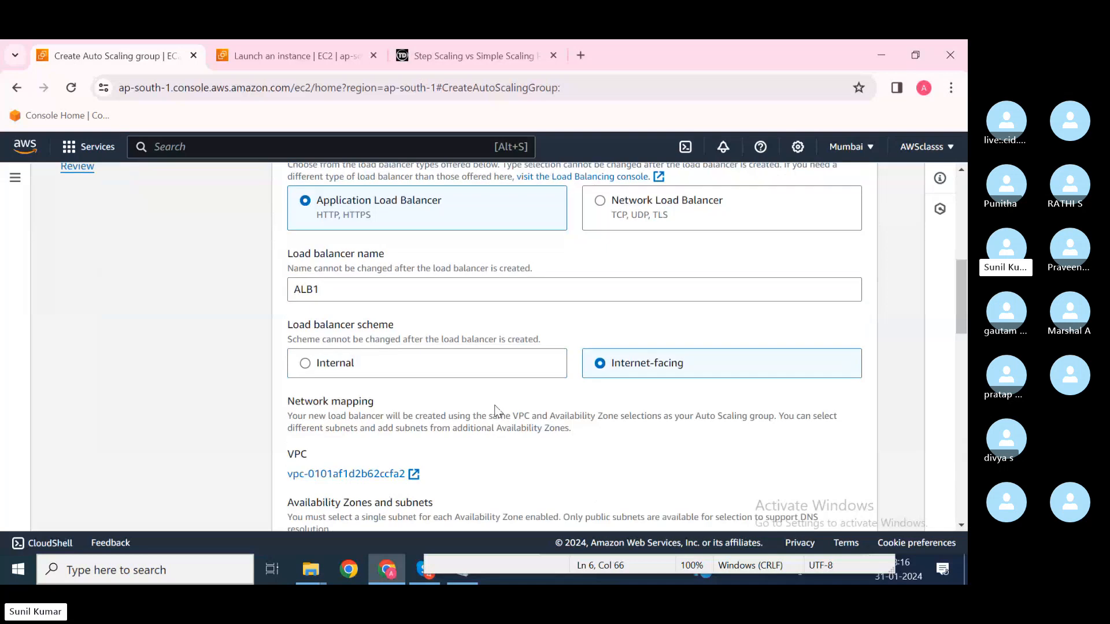
pyautogui.scroll(-2, 497, 413)
pyautogui.scroll(1, 401, 410)
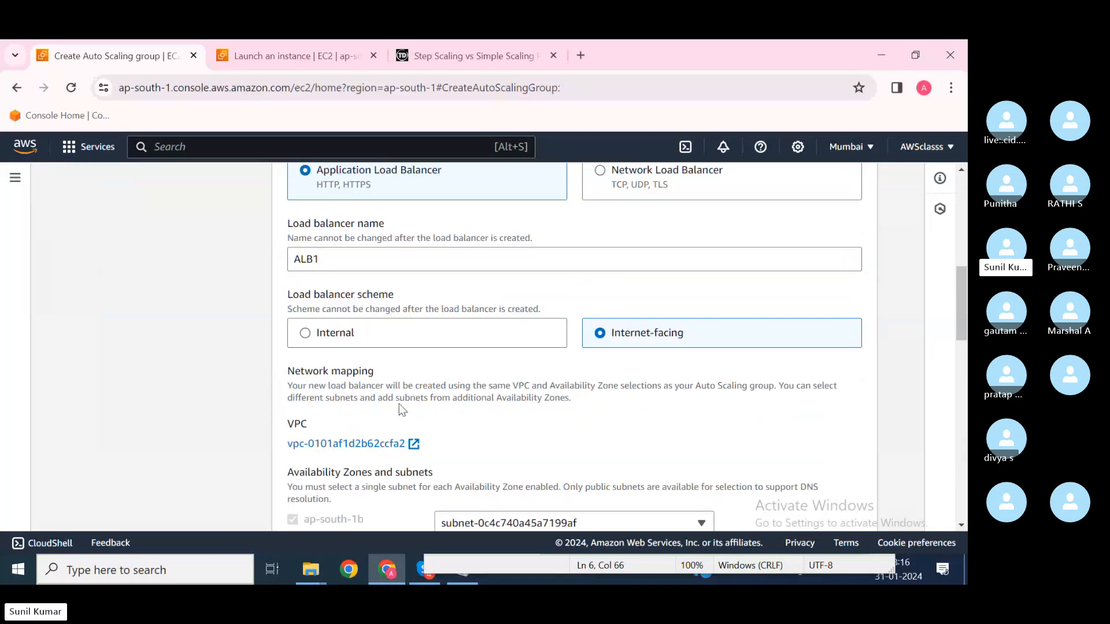
pyautogui.scroll(1, 403, 410)
pyautogui.scroll(-3, 403, 409)
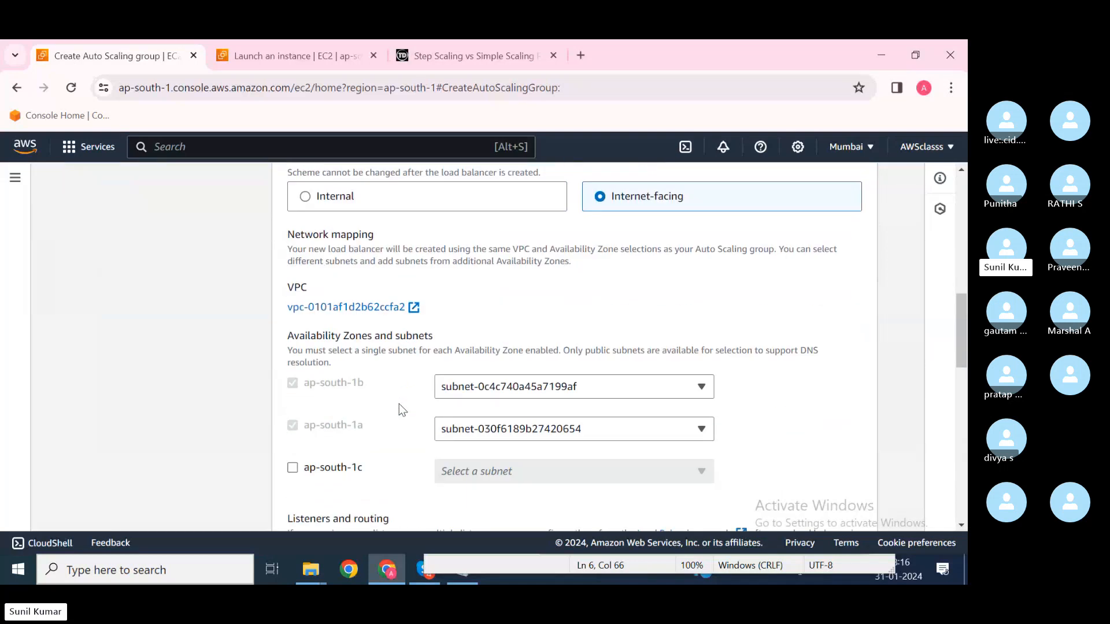
pyautogui.scroll(-3, 402, 409)
pyautogui.click(578, 430)
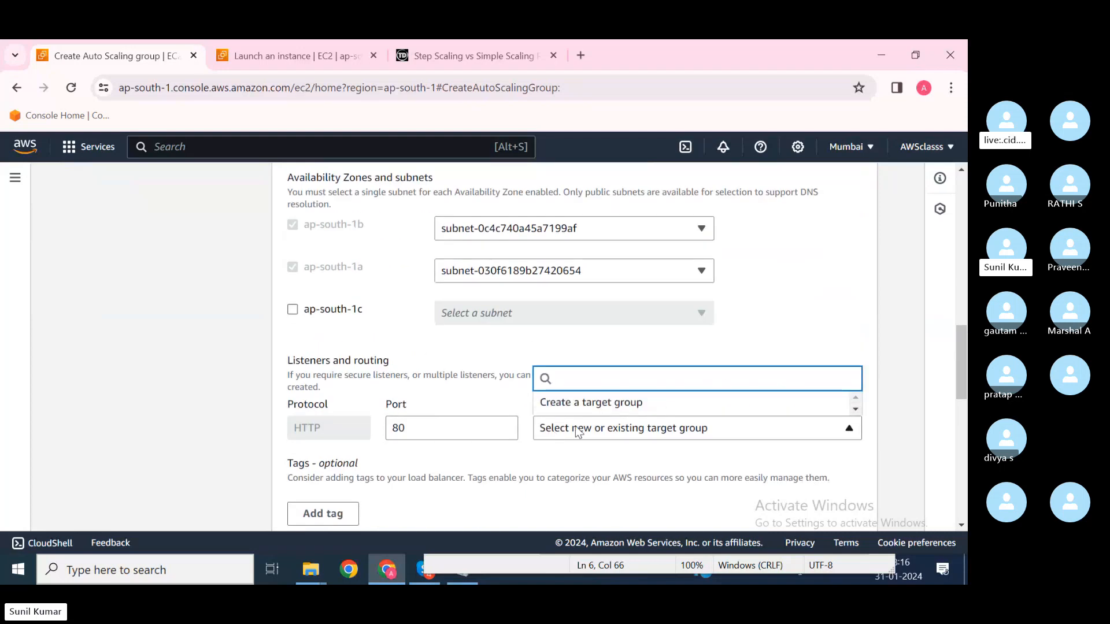
# Step: Route the HTTP:80 listener to a new target group named ALB1
pyautogui.click(590, 403)
pyautogui.rightClick(589, 406)
pyautogui.click(460, 487)
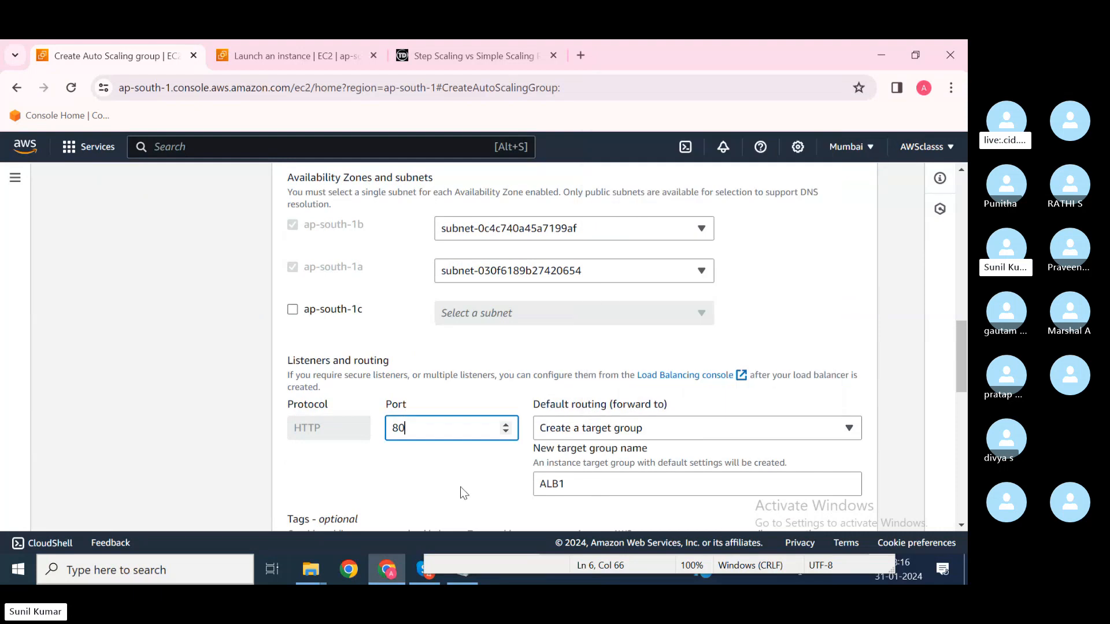
pyautogui.scroll(1, 571, 459)
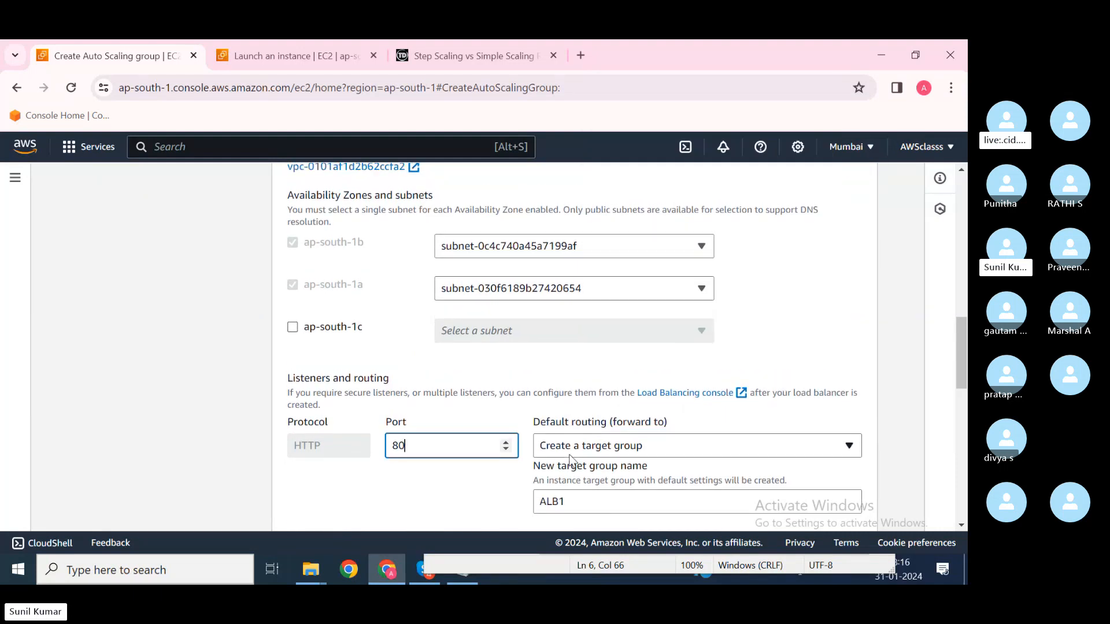
pyautogui.scroll(2, 570, 460)
pyautogui.scroll(-3, 571, 460)
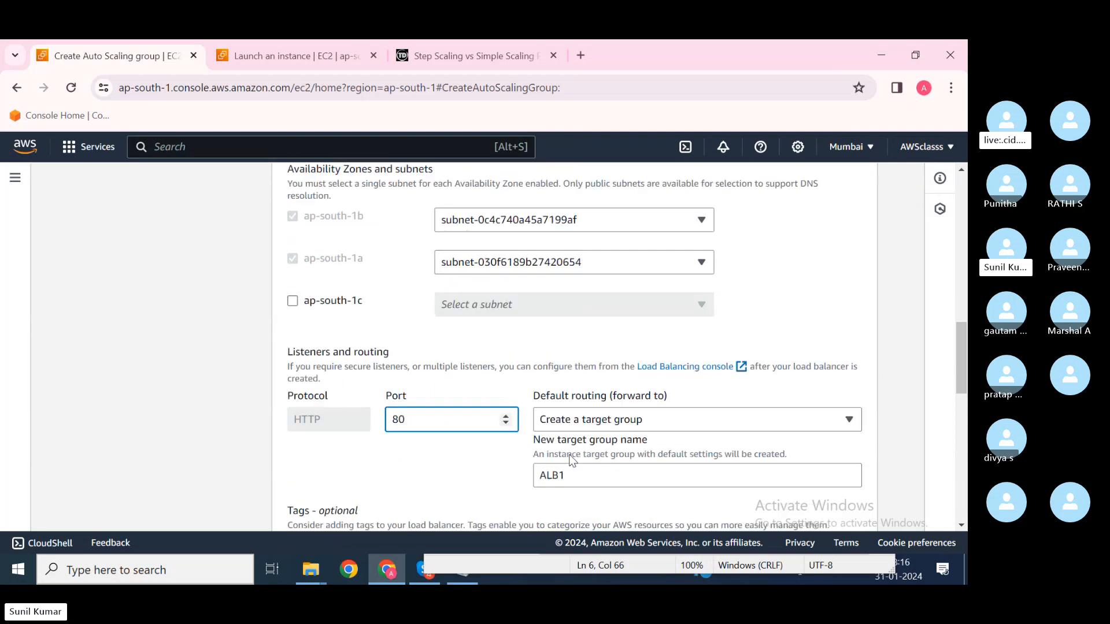
pyautogui.scroll(2, 571, 461)
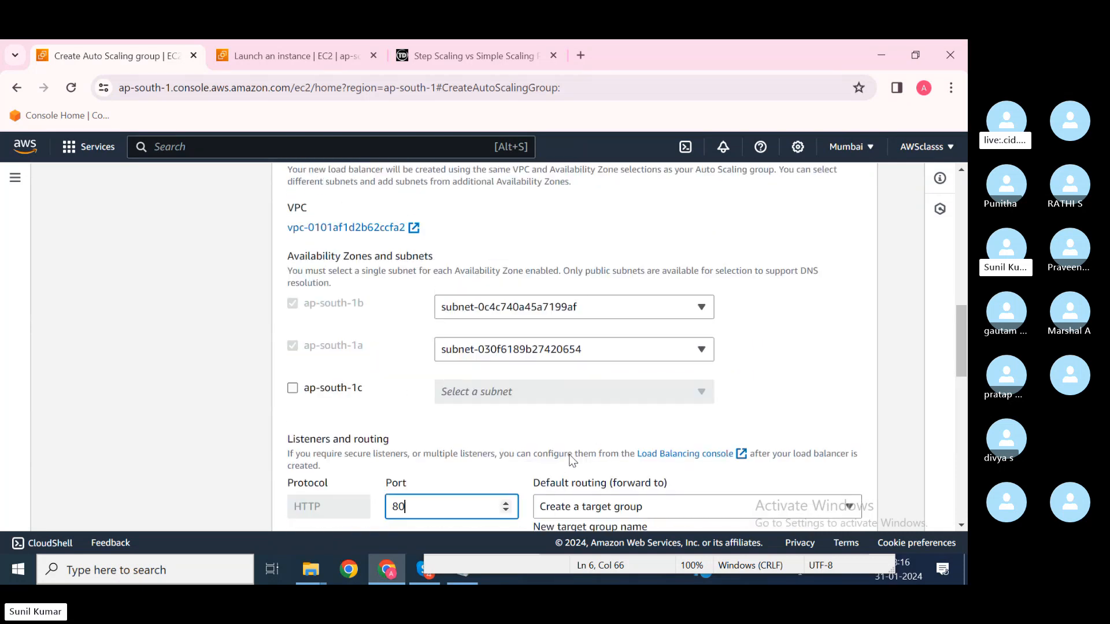
pyautogui.scroll(2, 571, 460)
pyautogui.scroll(3, 572, 461)
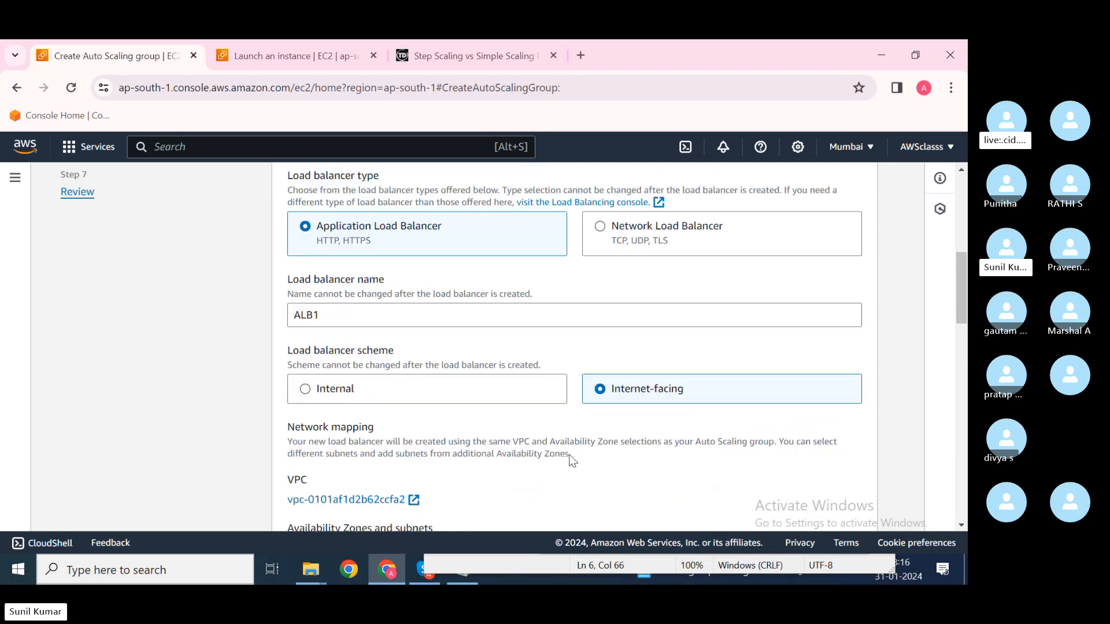
pyautogui.scroll(1, 571, 460)
pyautogui.moveTo(322, 363); pyautogui.dragTo(283, 368)
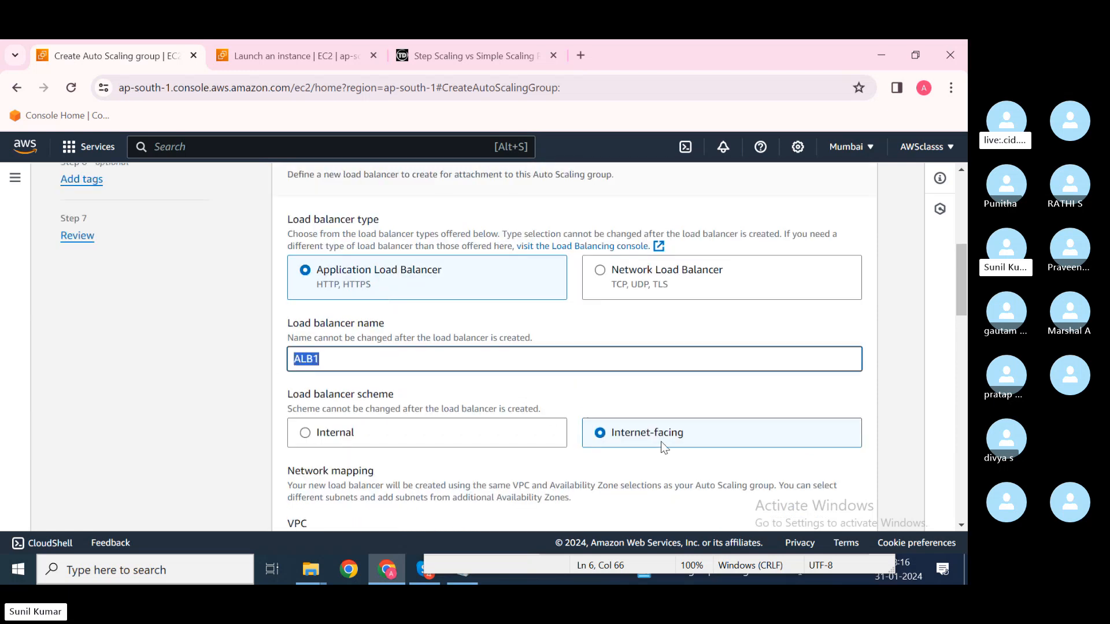
pyautogui.scroll(-2, 660, 442)
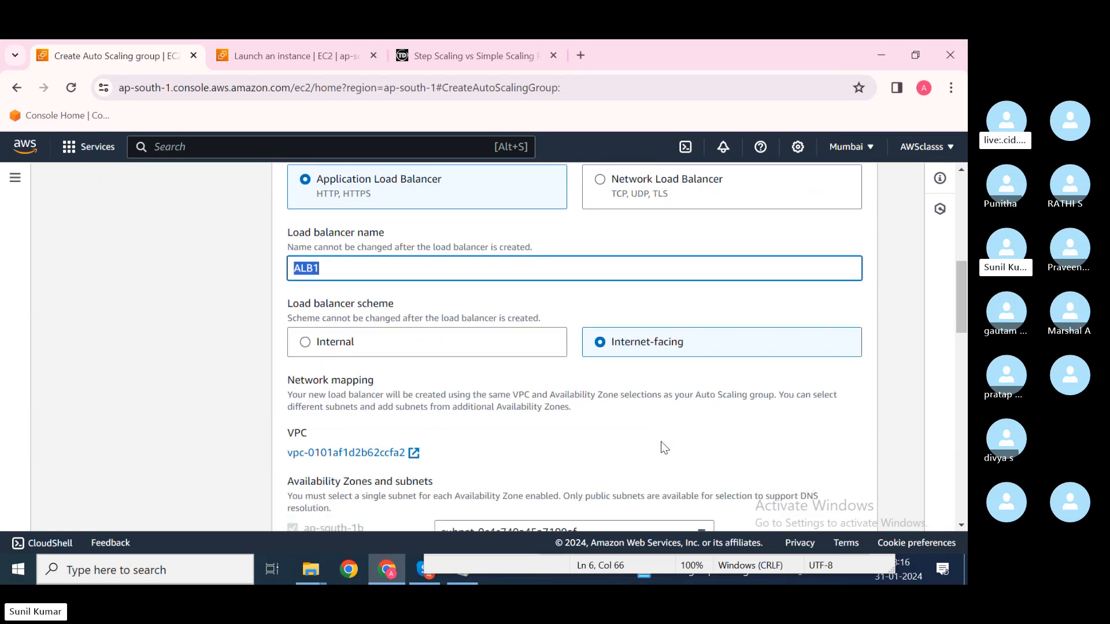
pyautogui.scroll(-5, 662, 444)
# Step: Review the routing choice and health check settings, including the 300-second grace period
pyautogui.click(591, 443)
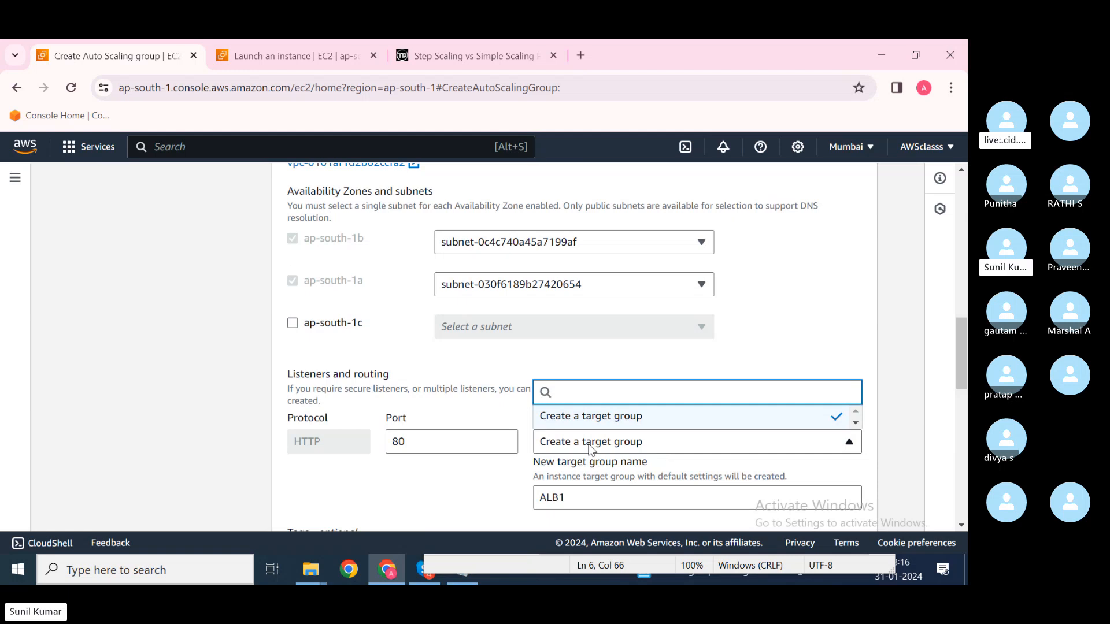
pyautogui.scroll(-5, 487, 375)
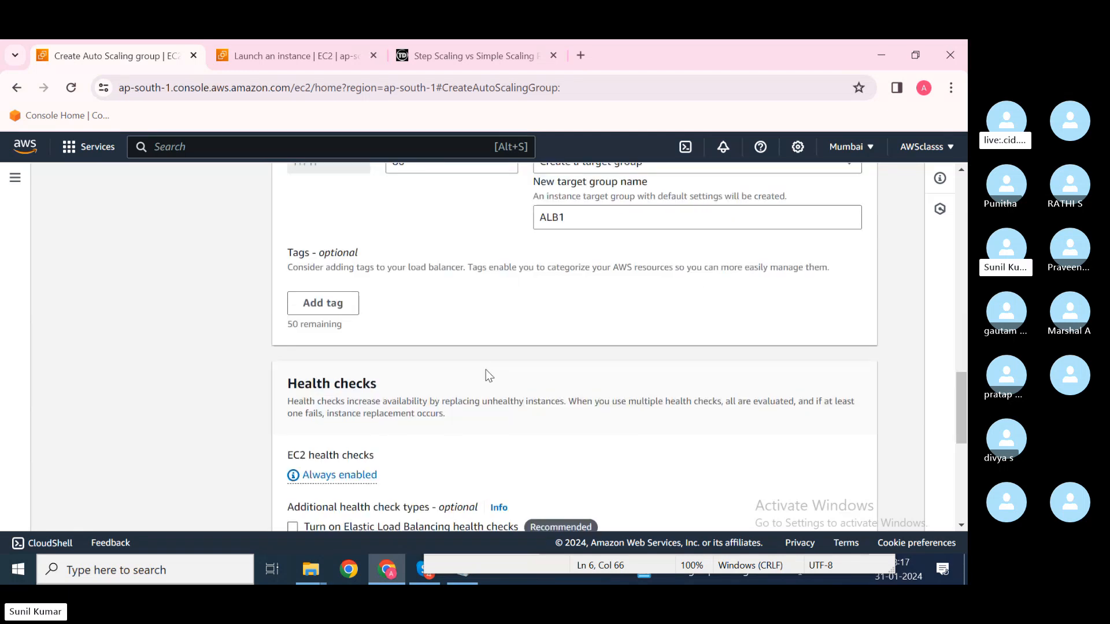
pyautogui.scroll(-2, 487, 374)
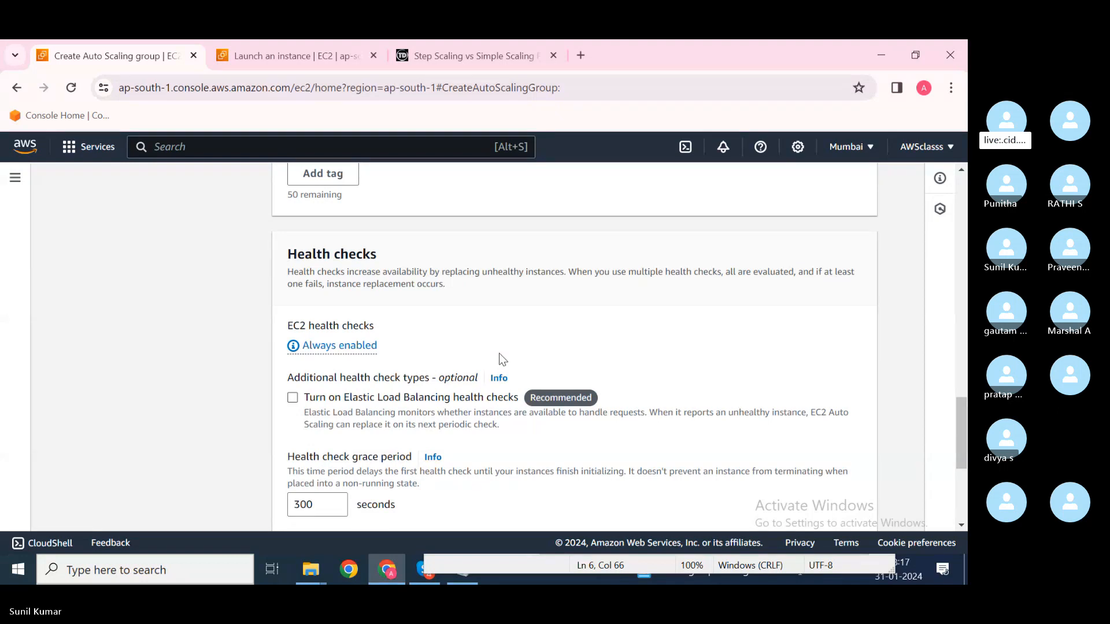
pyautogui.scroll(10, 502, 359)
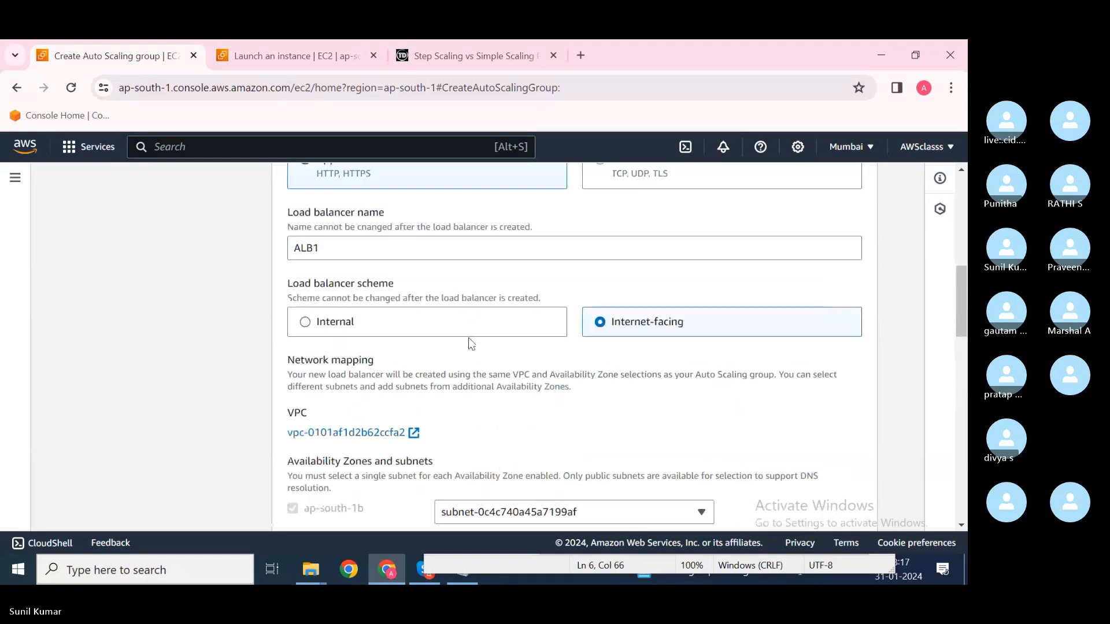
pyautogui.scroll(5, 471, 343)
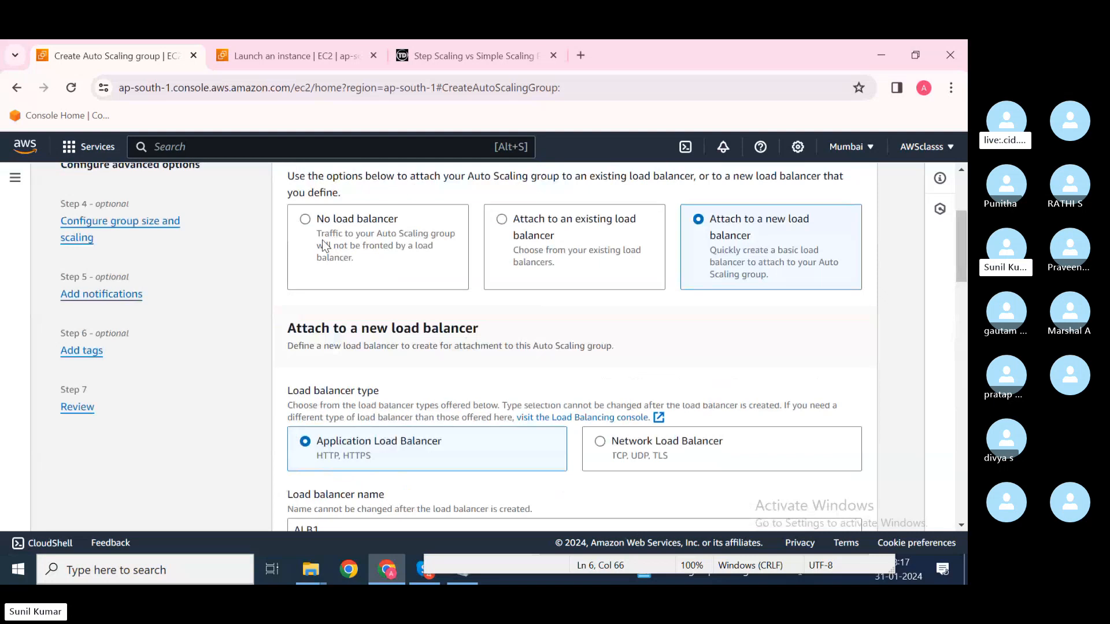
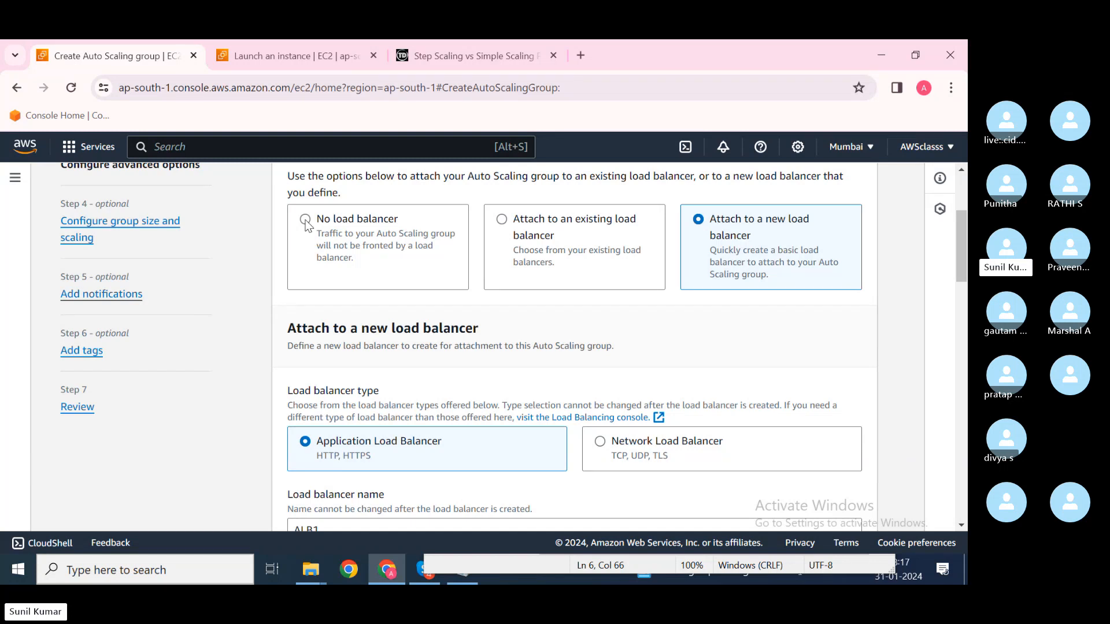
# Step: Attach a new load balancer, rename it ALB1 and make it internet-facing
pyautogui.click(306, 221)
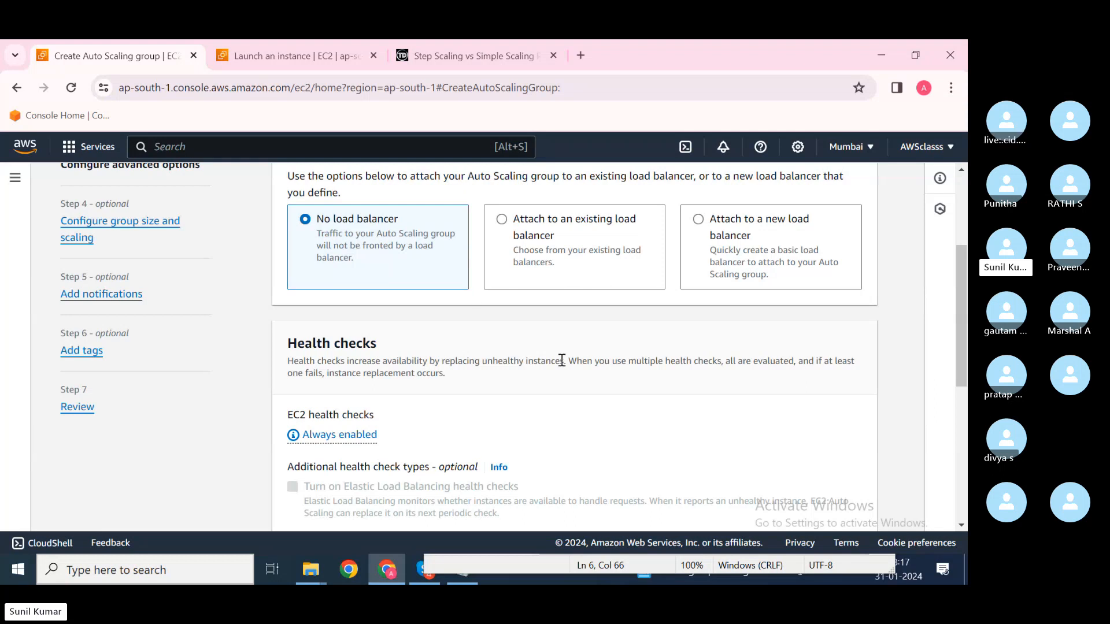
pyautogui.click(720, 272)
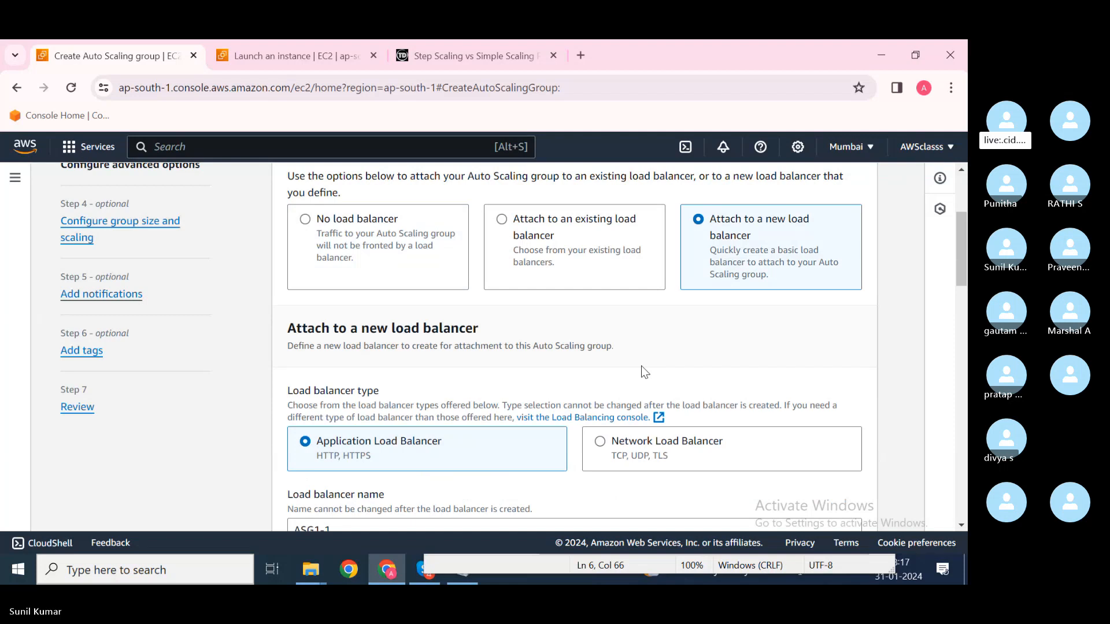
pyautogui.scroll(-2, 644, 370)
pyautogui.doubleClick(385, 367)
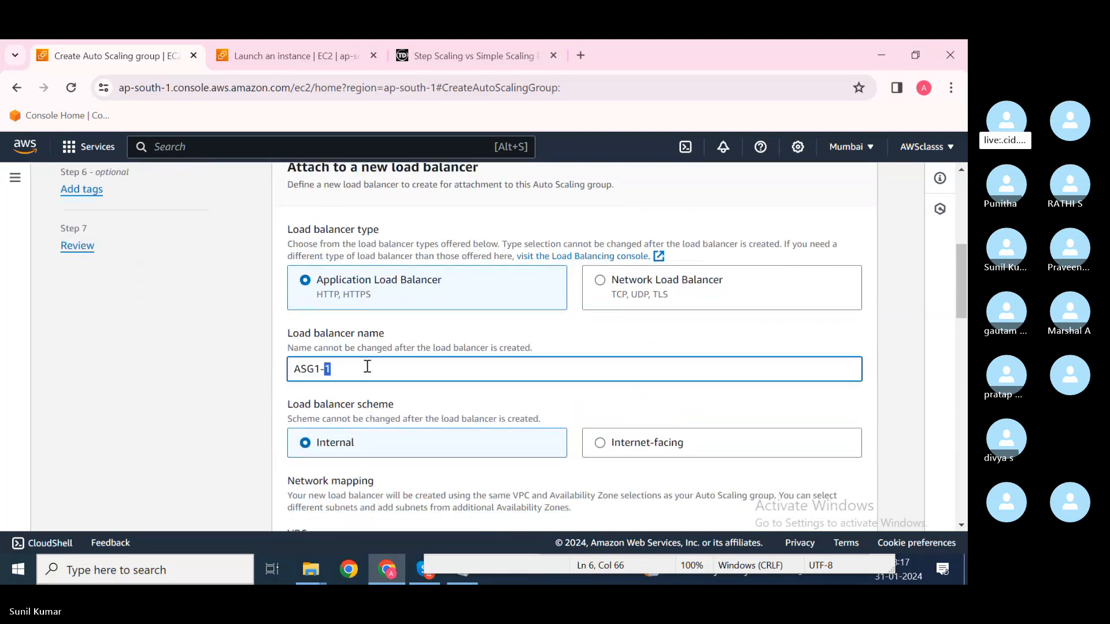
pyautogui.moveTo(367, 367); pyautogui.dragTo(254, 369)
pyautogui.write('ALB1')
pyautogui.scroll(4, 364, 360)
pyautogui.scroll(1, 361, 362)
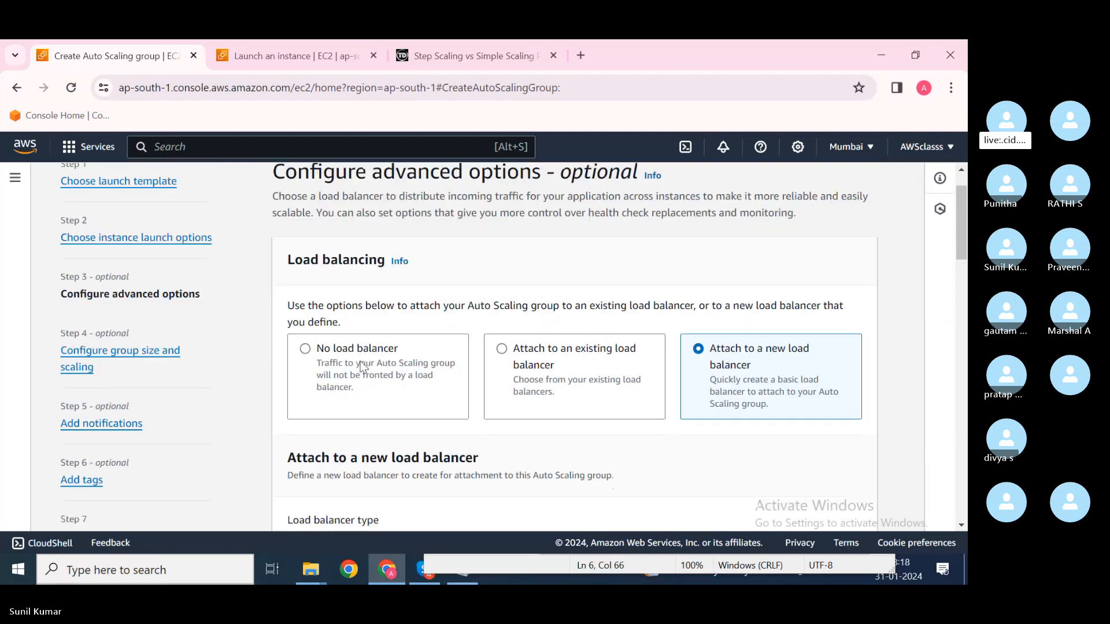
pyautogui.scroll(-3, 362, 363)
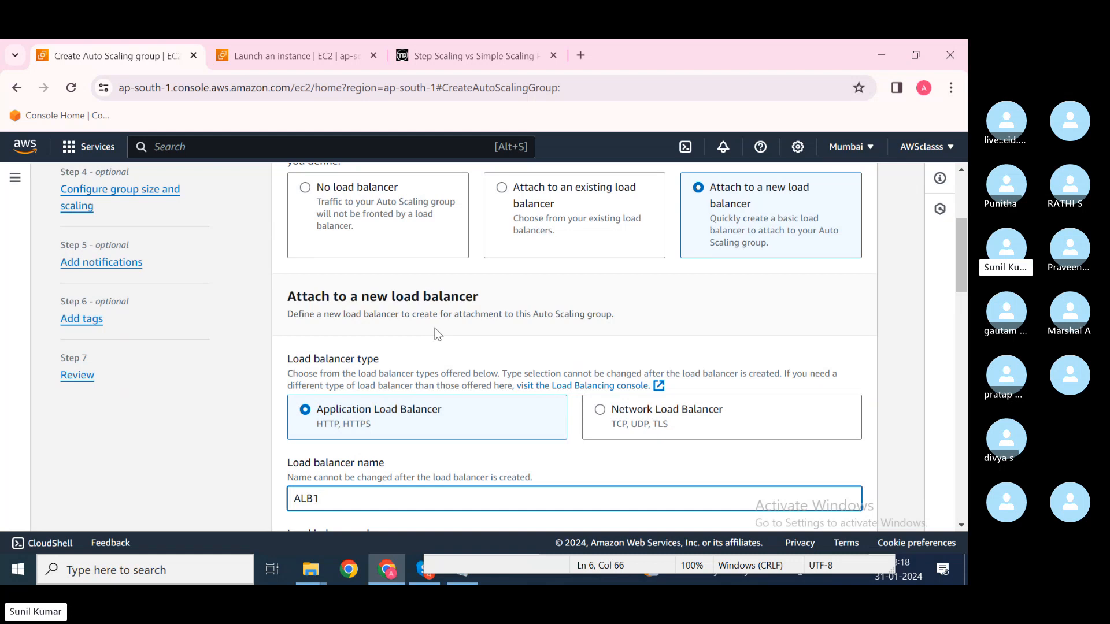
pyautogui.scroll(-2, 437, 335)
pyautogui.scroll(-2, 457, 386)
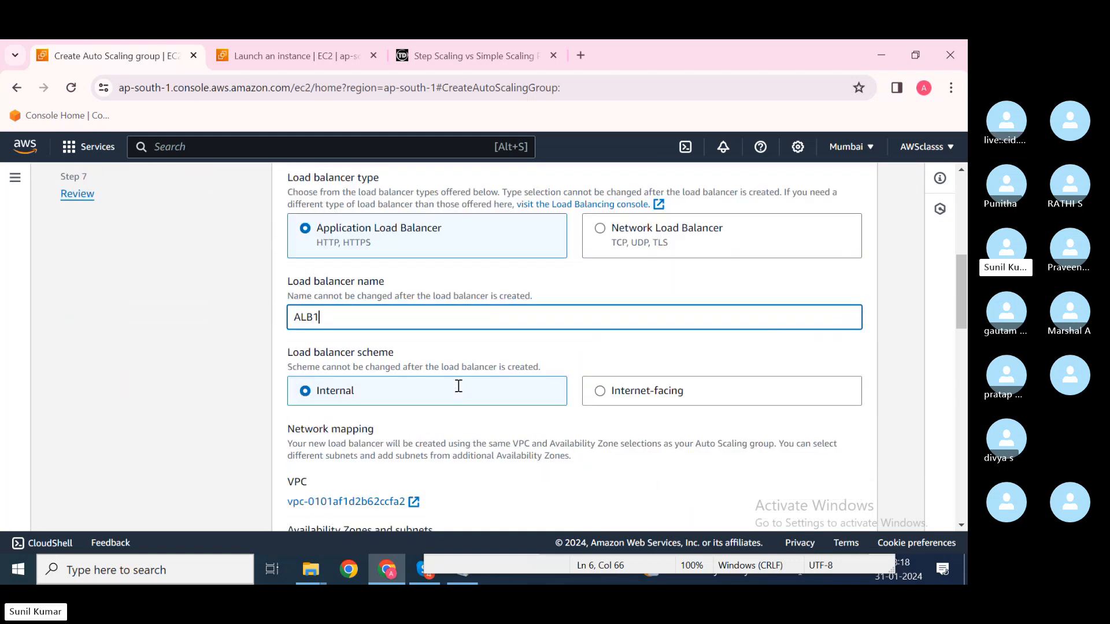
pyautogui.click(642, 370)
# Step: Set the port 80 default routing to create a new target group
pyautogui.scroll(-4, 591, 411)
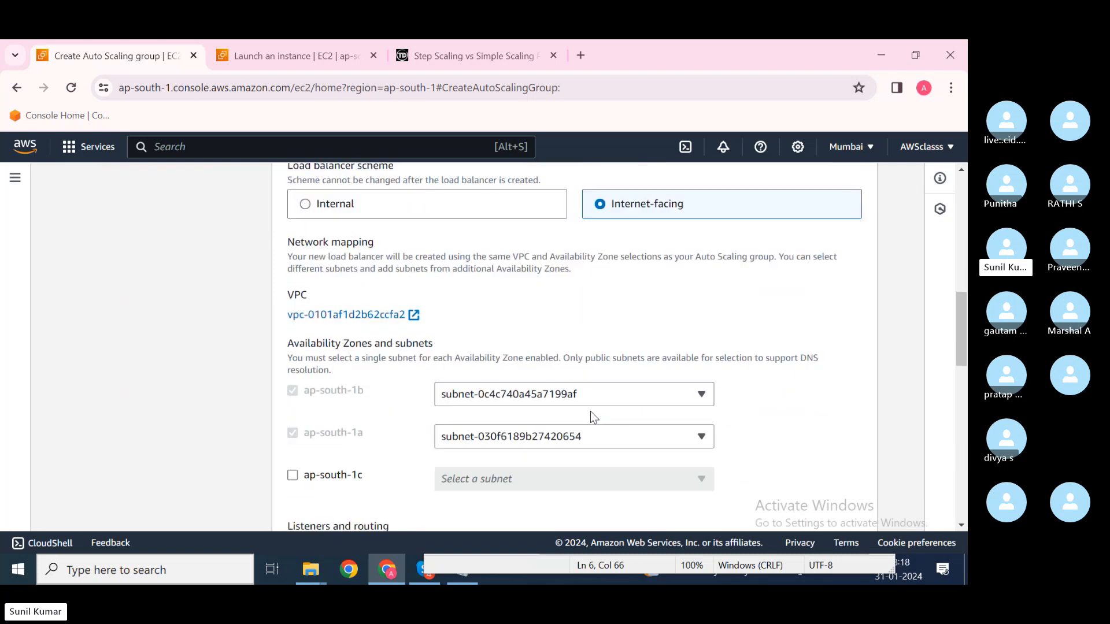
pyautogui.scroll(-3, 481, 431)
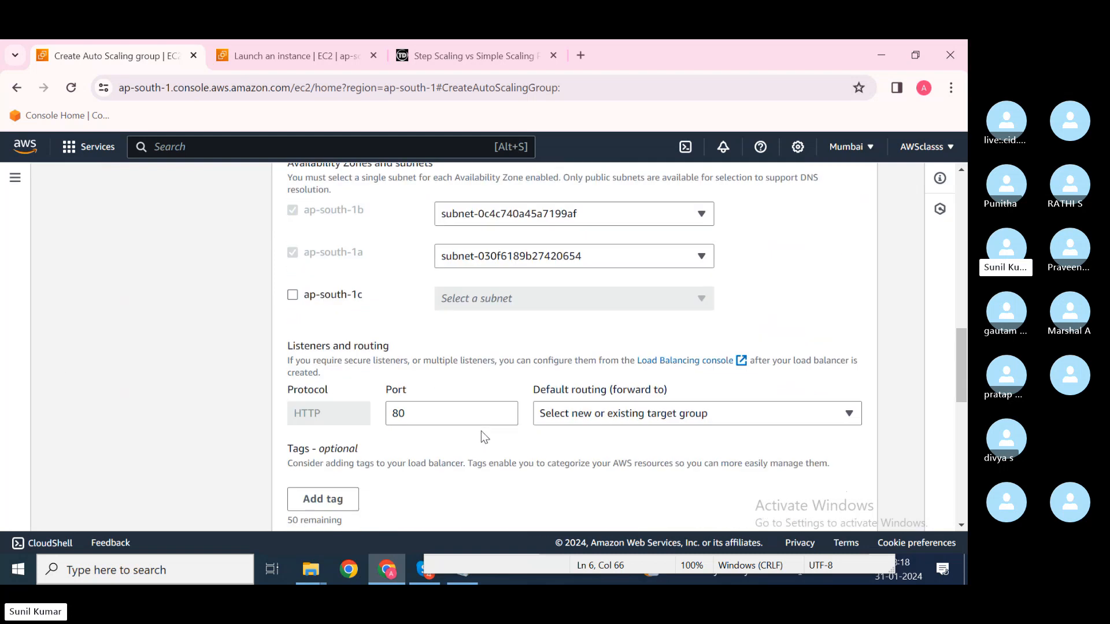
pyautogui.click(601, 414)
pyautogui.click(604, 455)
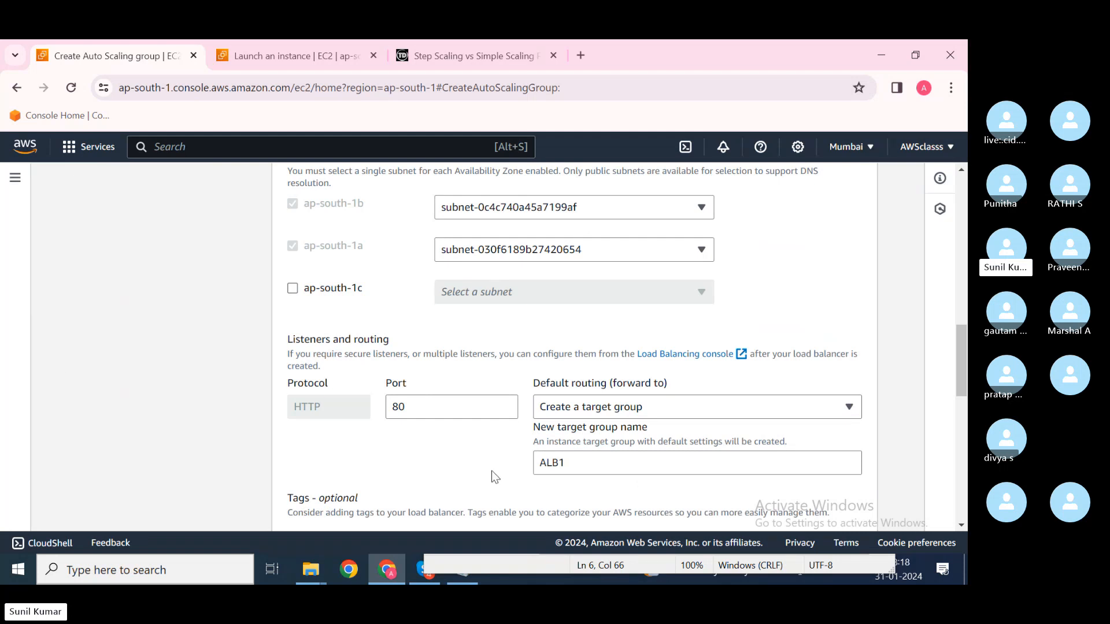
pyautogui.scroll(-5, 491, 470)
pyautogui.scroll(-2, 492, 470)
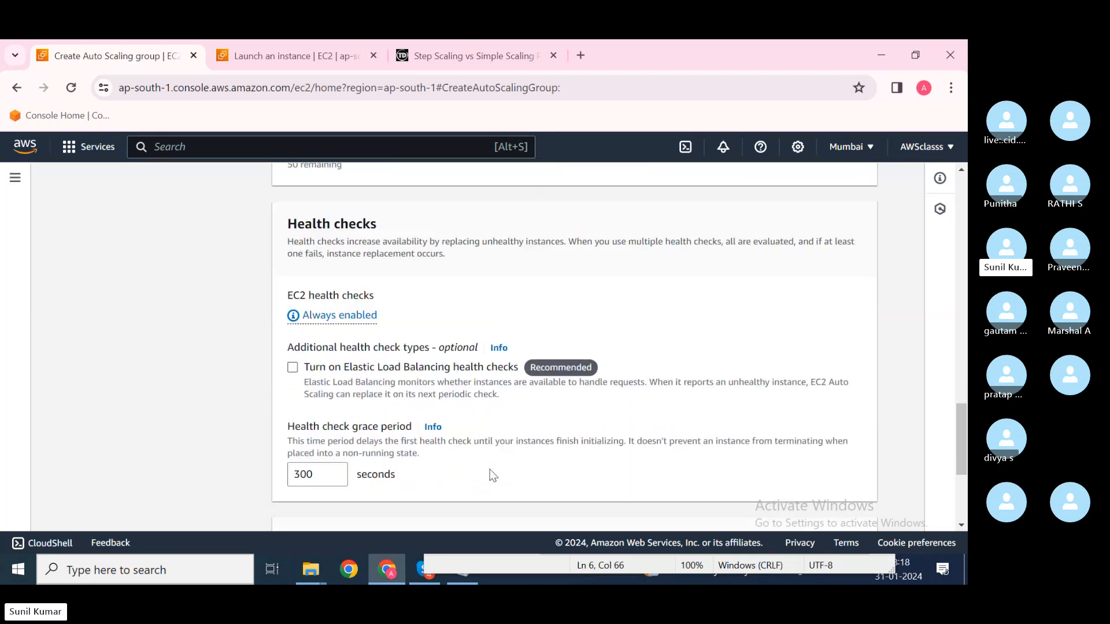
# Step: Turn on Elastic Load Balancing health checks for the group
pyautogui.click(293, 368)
pyautogui.click(292, 368)
pyautogui.click(292, 368)
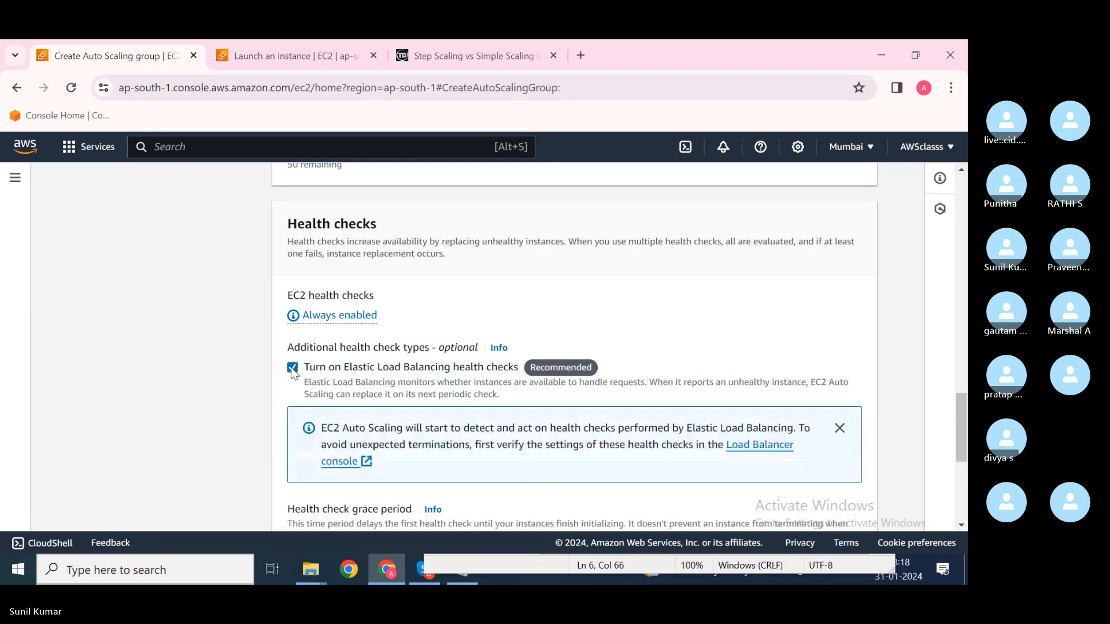
pyautogui.scroll(-2, 537, 472)
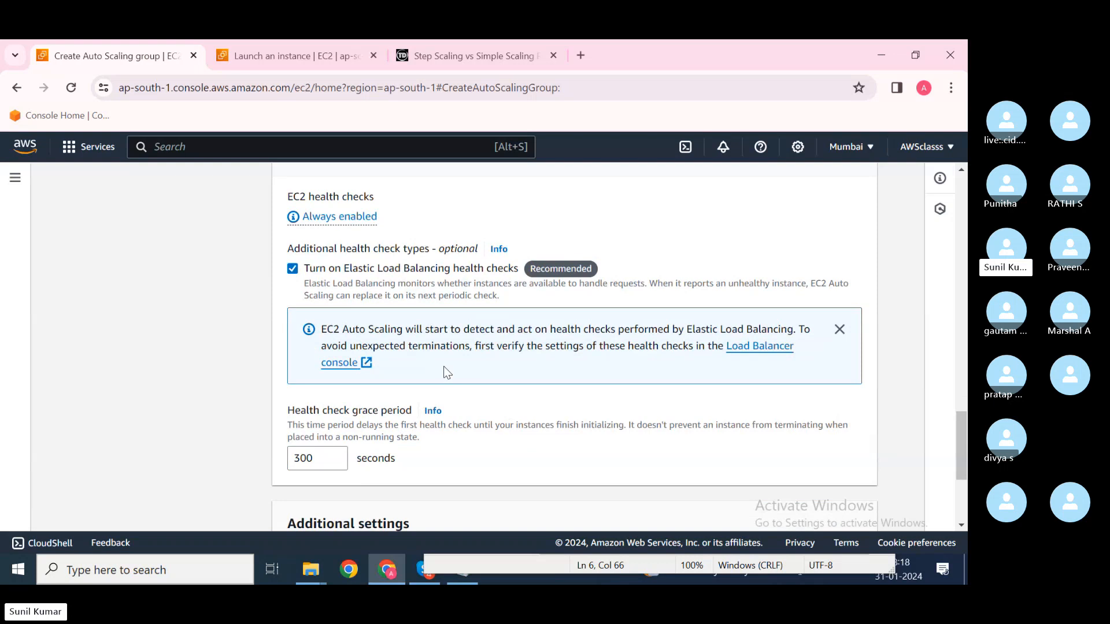
pyautogui.scroll(-1, 443, 370)
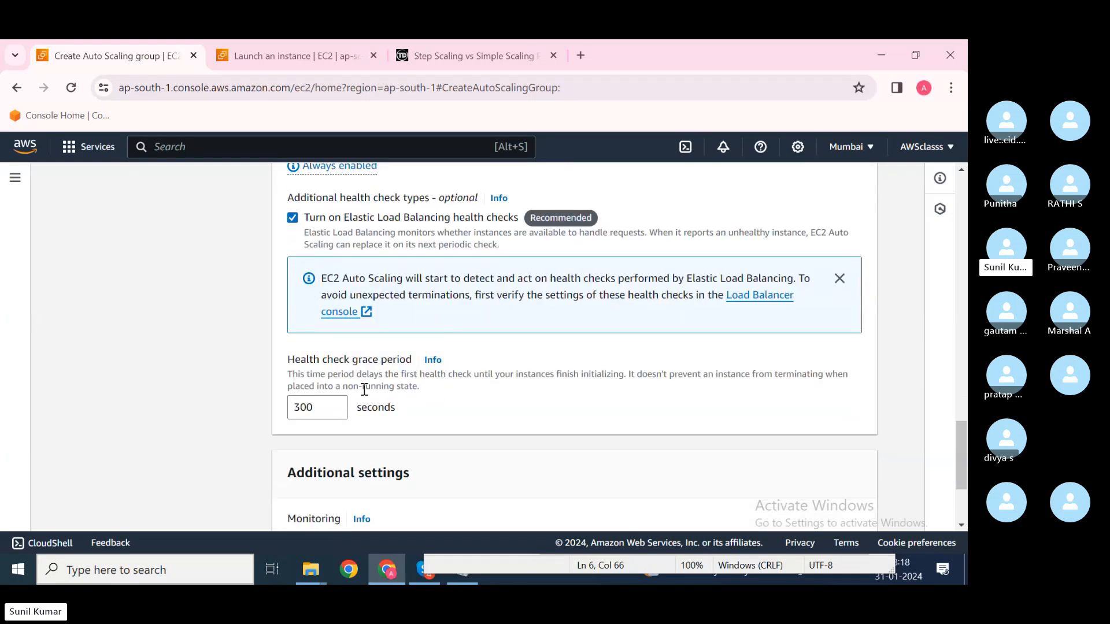
# Step: Review the health check grace period and its note about instances finishing initialization
pyautogui.click(314, 408)
pyautogui.moveTo(314, 407); pyautogui.dragTo(844, 374)
pyautogui.click(338, 374)
pyautogui.click(632, 373)
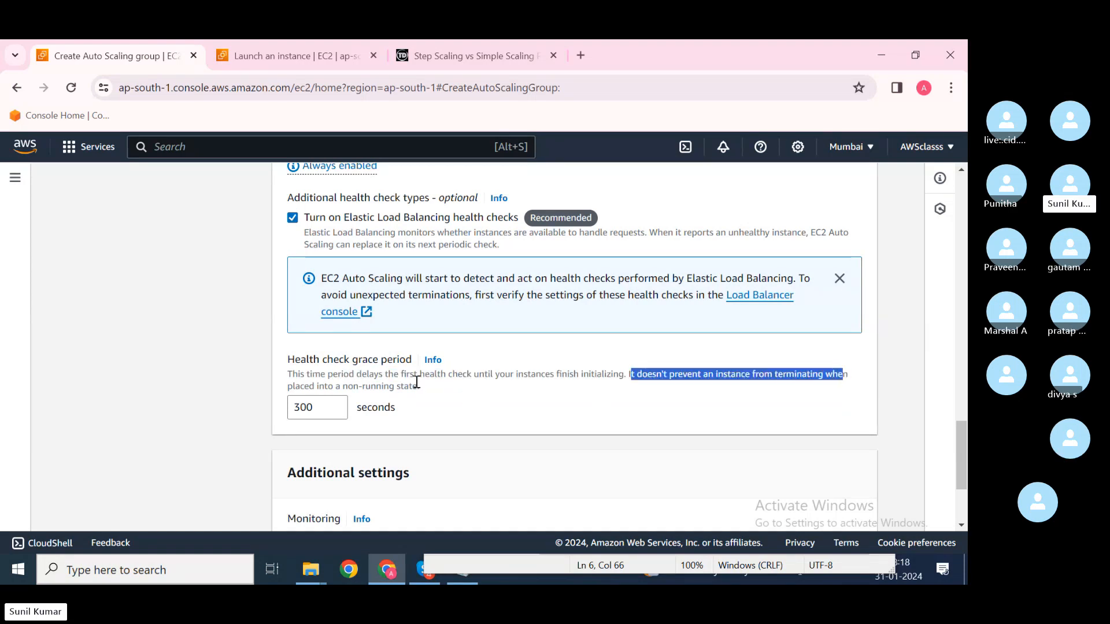
pyautogui.moveTo(417, 386); pyautogui.dragTo(313, 386)
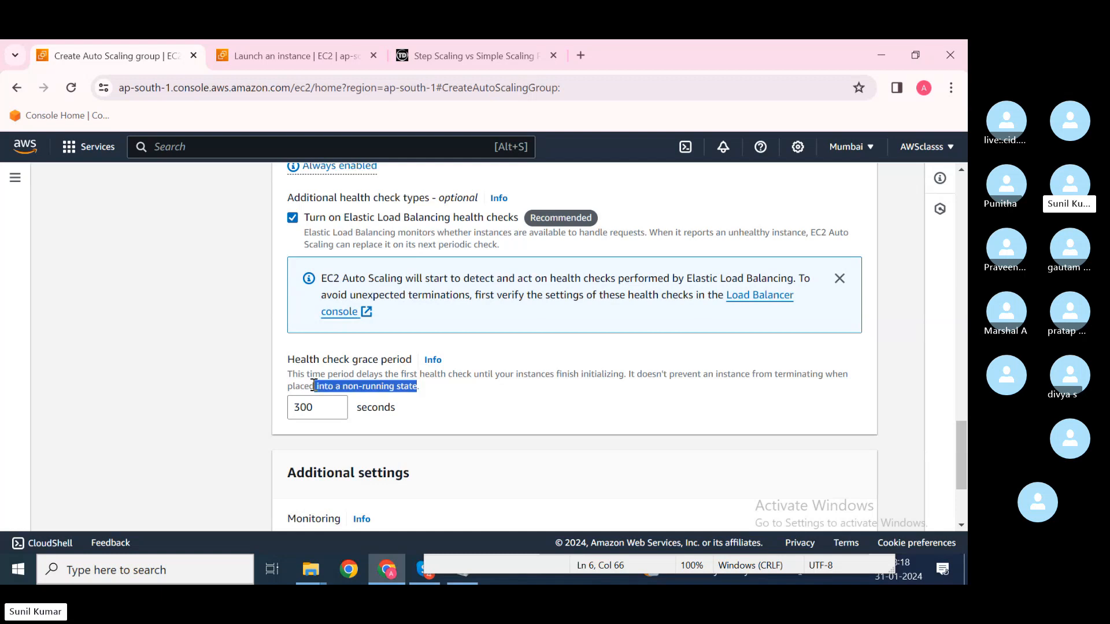
pyautogui.click(465, 394)
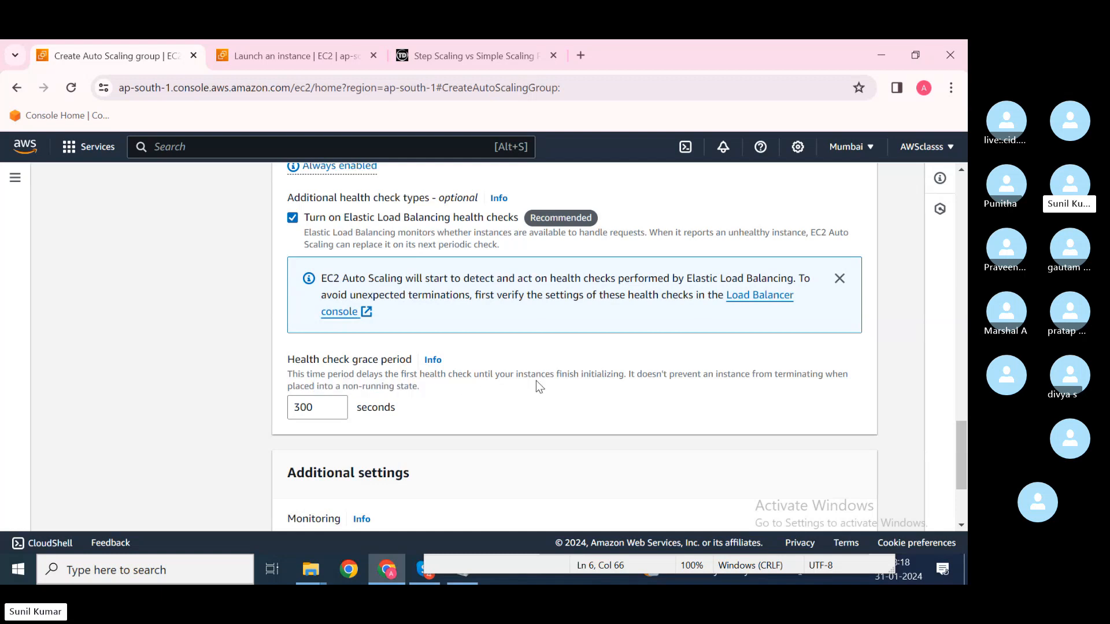
pyautogui.moveTo(581, 374); pyautogui.dragTo(633, 374)
# Step: Set the health check grace period to 300 seconds
pyautogui.moveTo(320, 409); pyautogui.dragTo(291, 407)
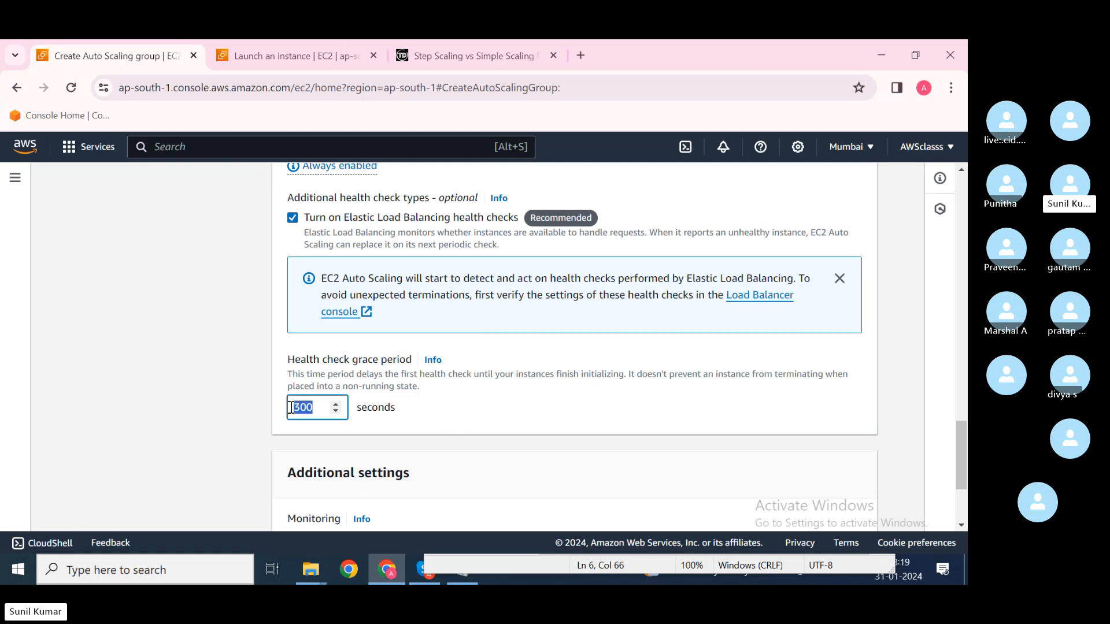
pyautogui.write('50')
pyautogui.press('BackSpace')
pyautogui.press('BackSpace')
pyautogui.write('0')
pyautogui.click(436, 417)
pyautogui.click(310, 404)
pyautogui.press('BackSpace')
pyautogui.write('300')
pyautogui.scroll(-1, 463, 431)
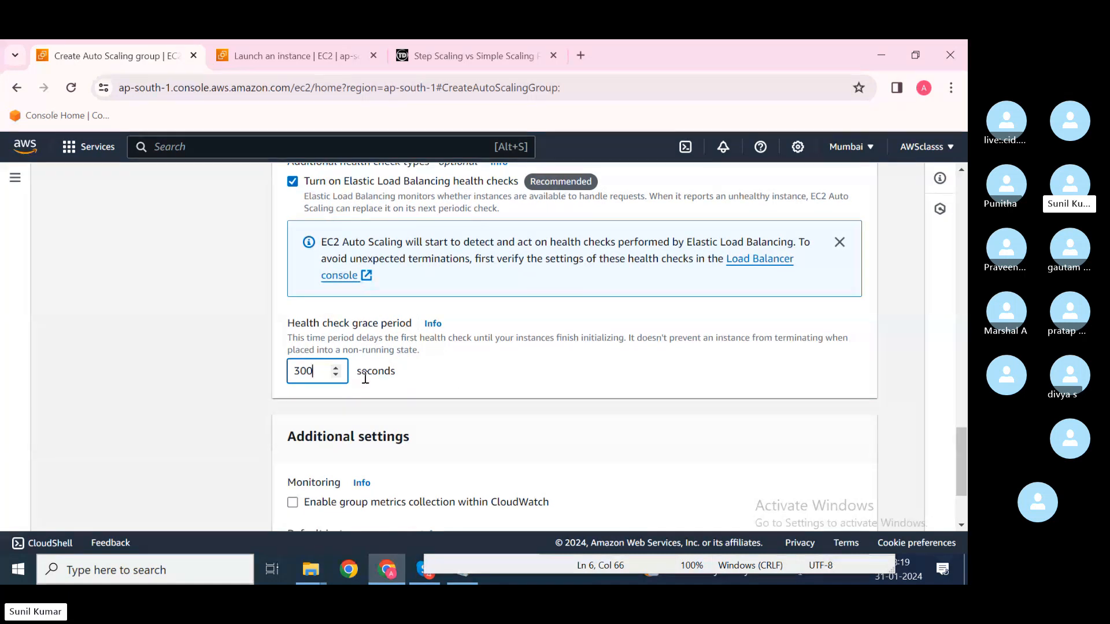
pyautogui.scroll(-2, 438, 391)
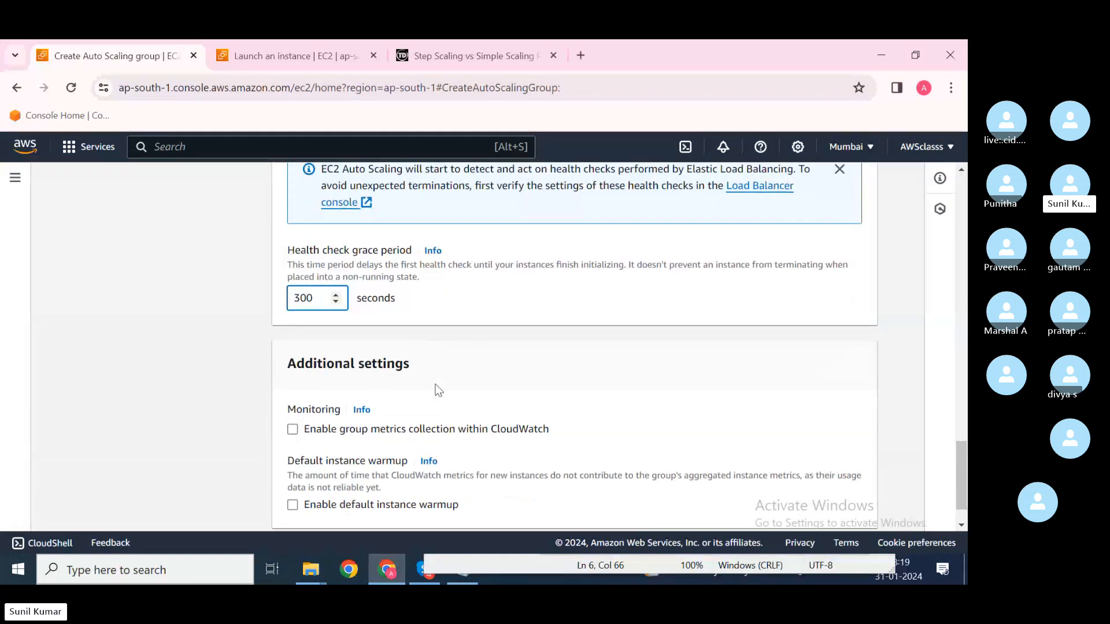
pyautogui.click(467, 383)
pyautogui.scroll(-1, 467, 383)
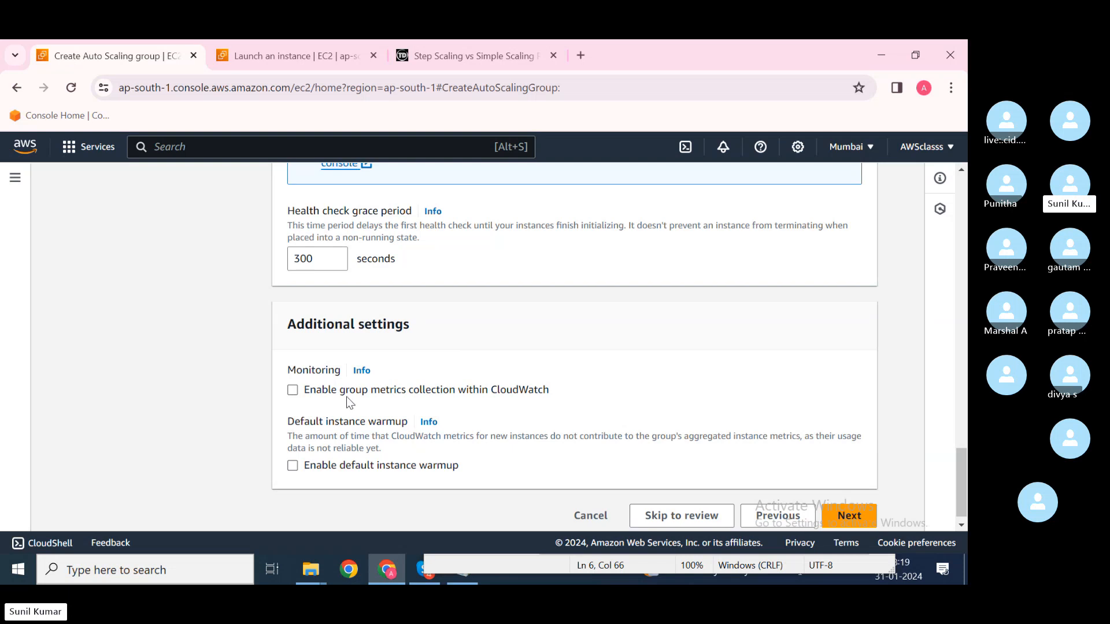
pyautogui.click(292, 392)
pyautogui.click(292, 392)
pyautogui.scroll(-1, 393, 454)
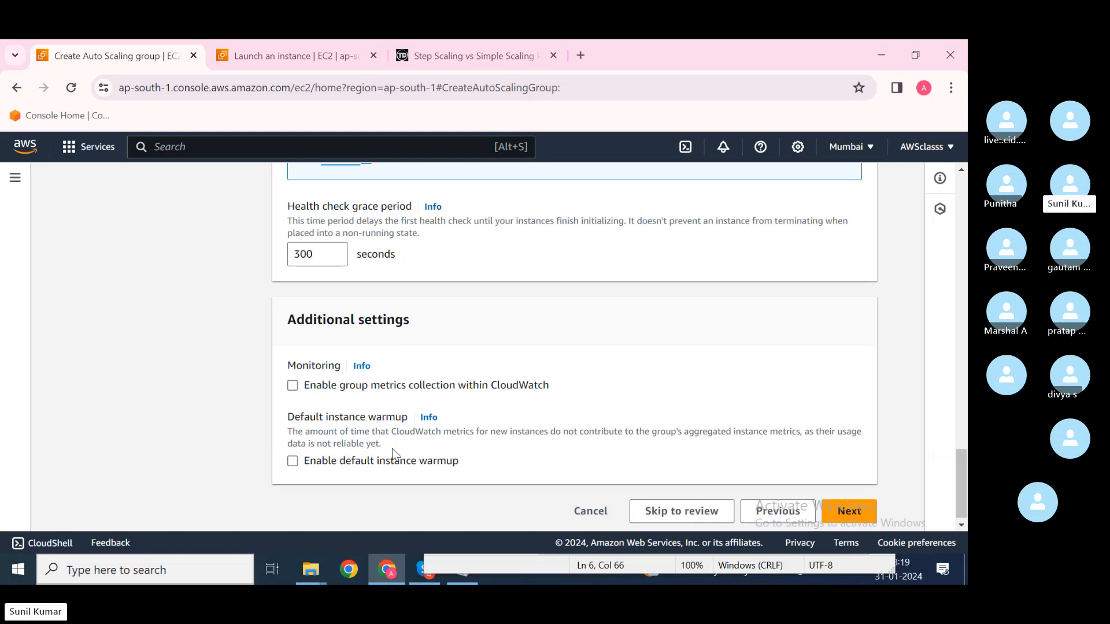
pyautogui.click(325, 462)
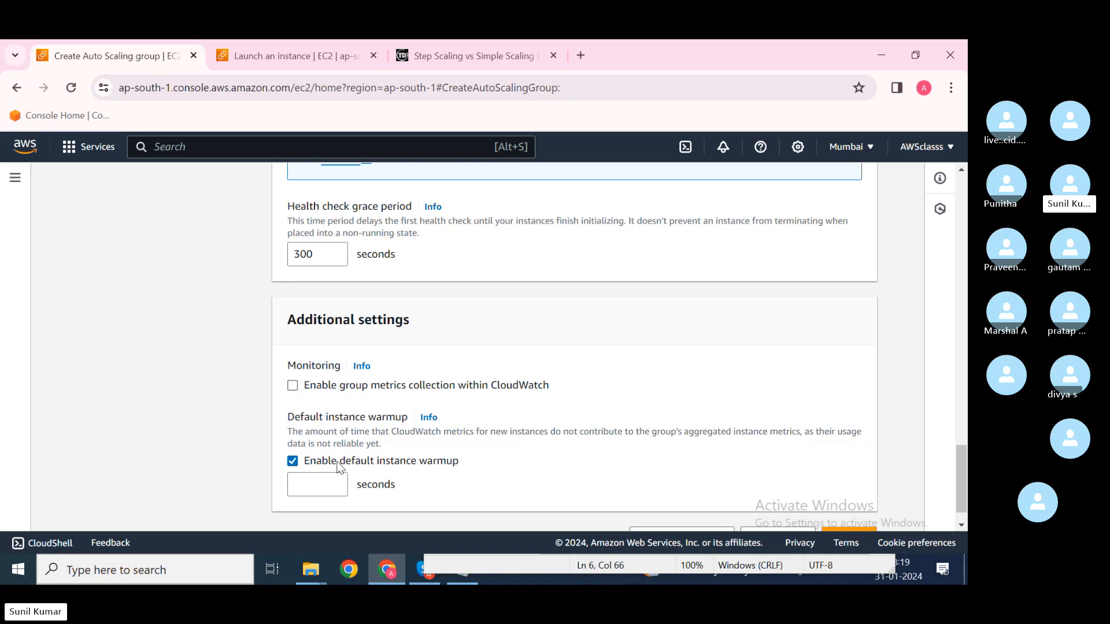
pyautogui.click(322, 483)
pyautogui.write('10')
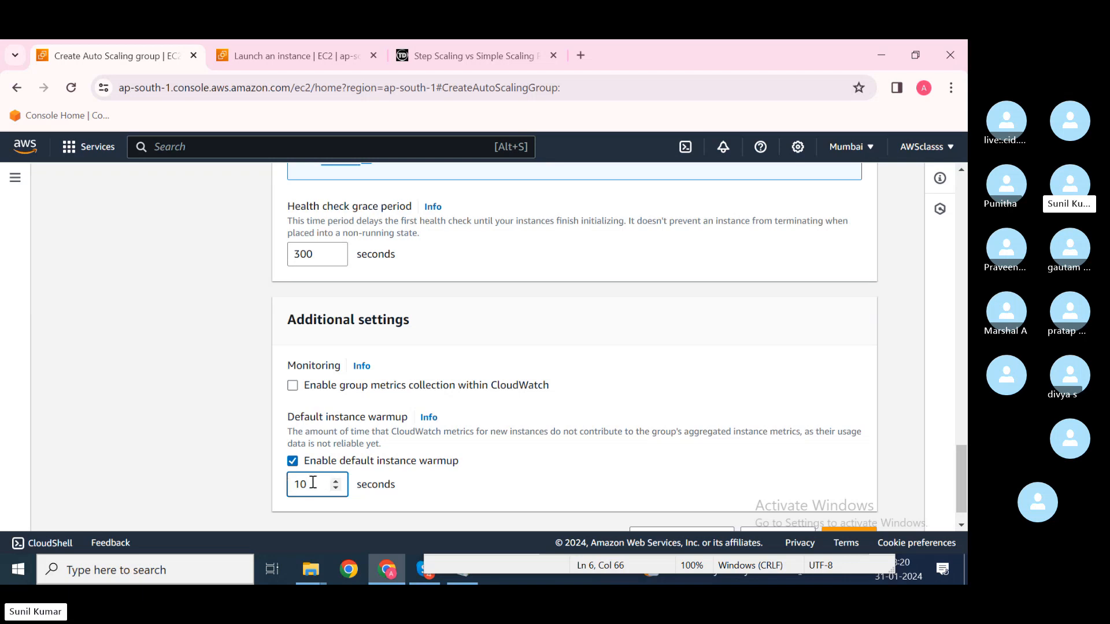
pyautogui.press('BackSpace')
pyautogui.press('BackSpace')
pyautogui.click(297, 461)
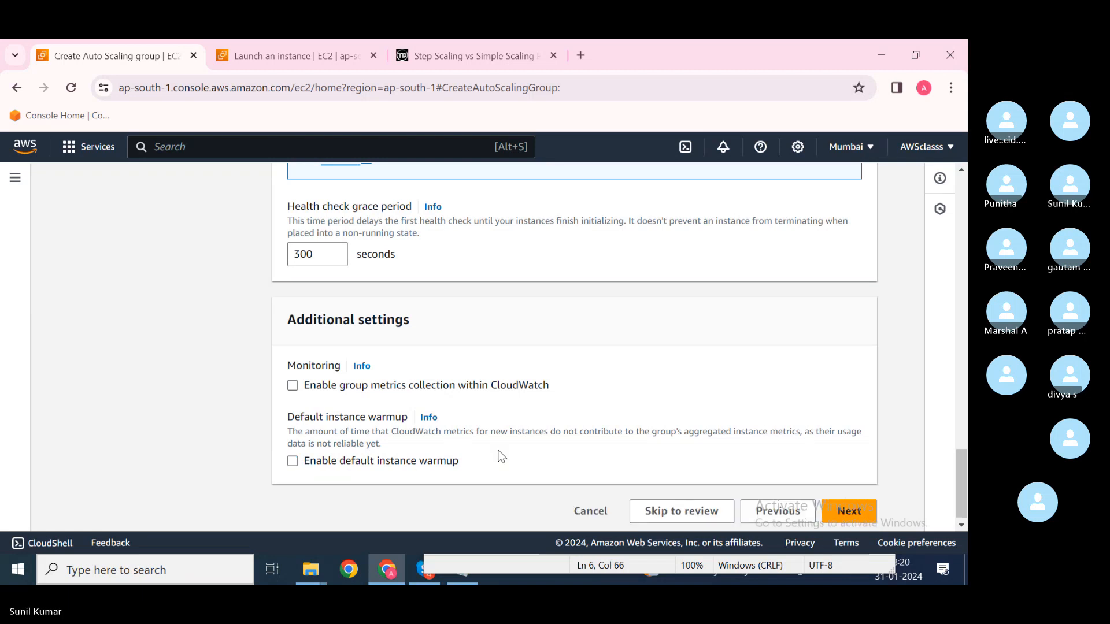
pyautogui.scroll(-1, 502, 456)
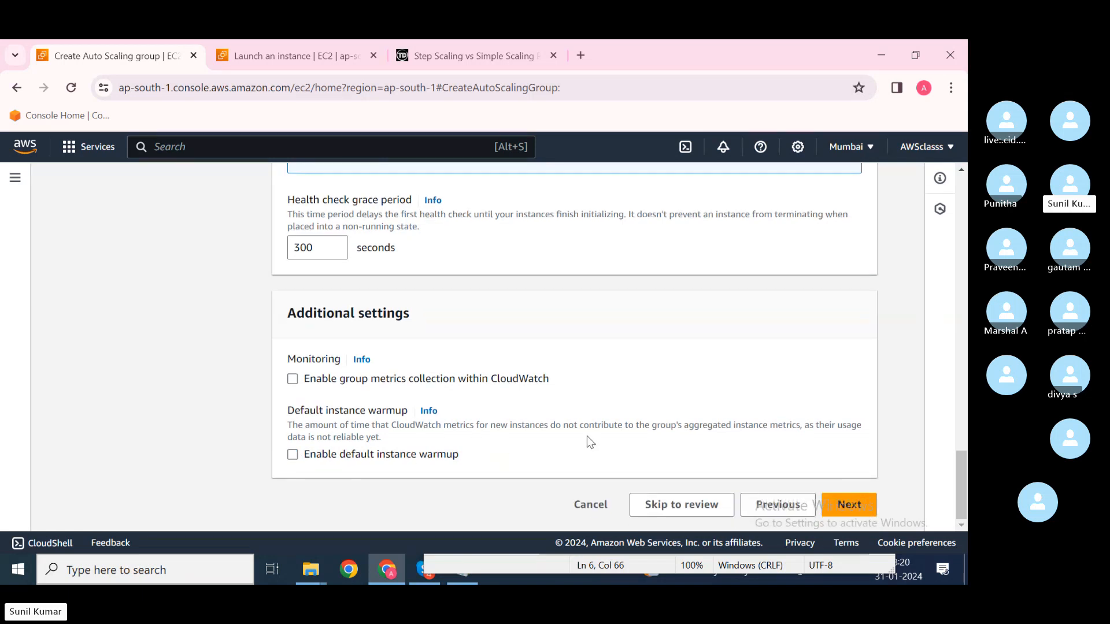
# Step: On the group size page, set the maximum desired capacity to 4
pyautogui.click(850, 505)
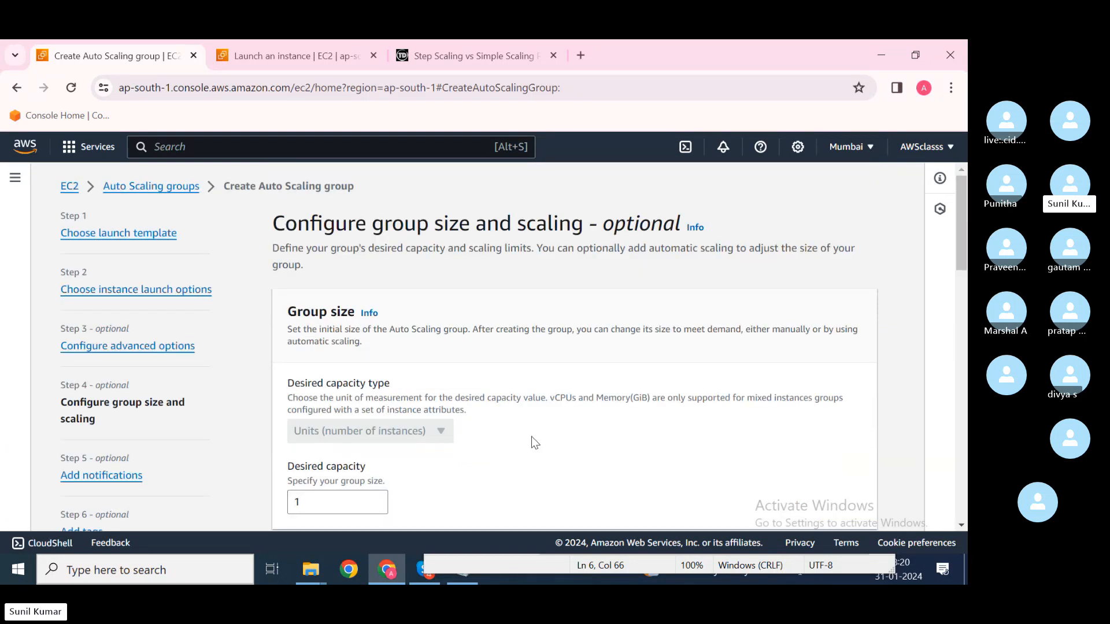
pyautogui.scroll(-2, 532, 439)
pyautogui.scroll(-3, 532, 443)
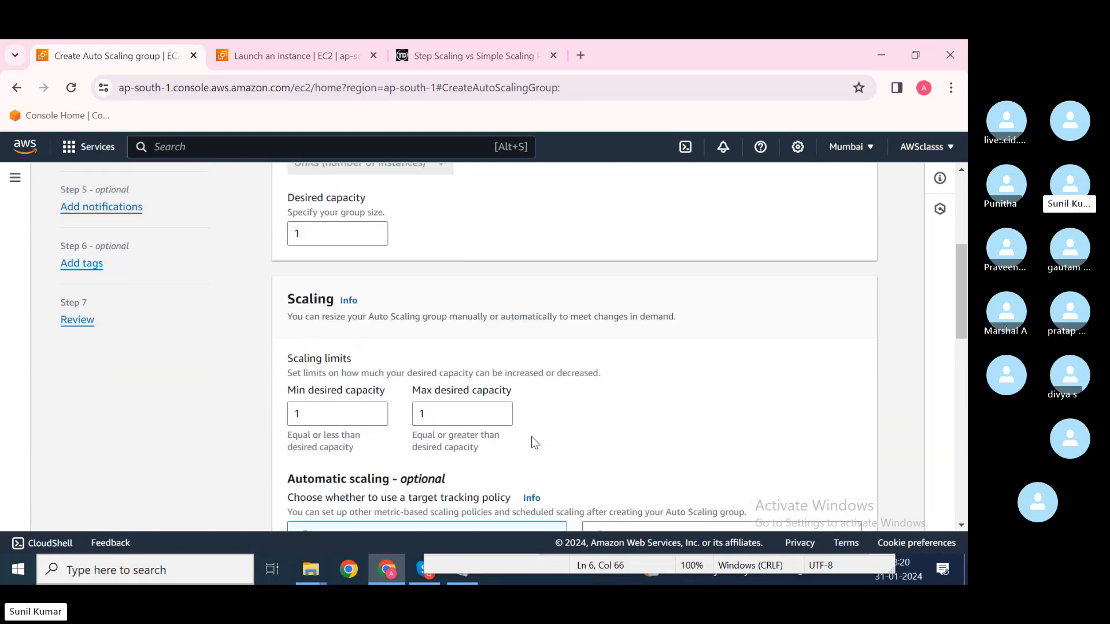
pyautogui.scroll(3, 532, 443)
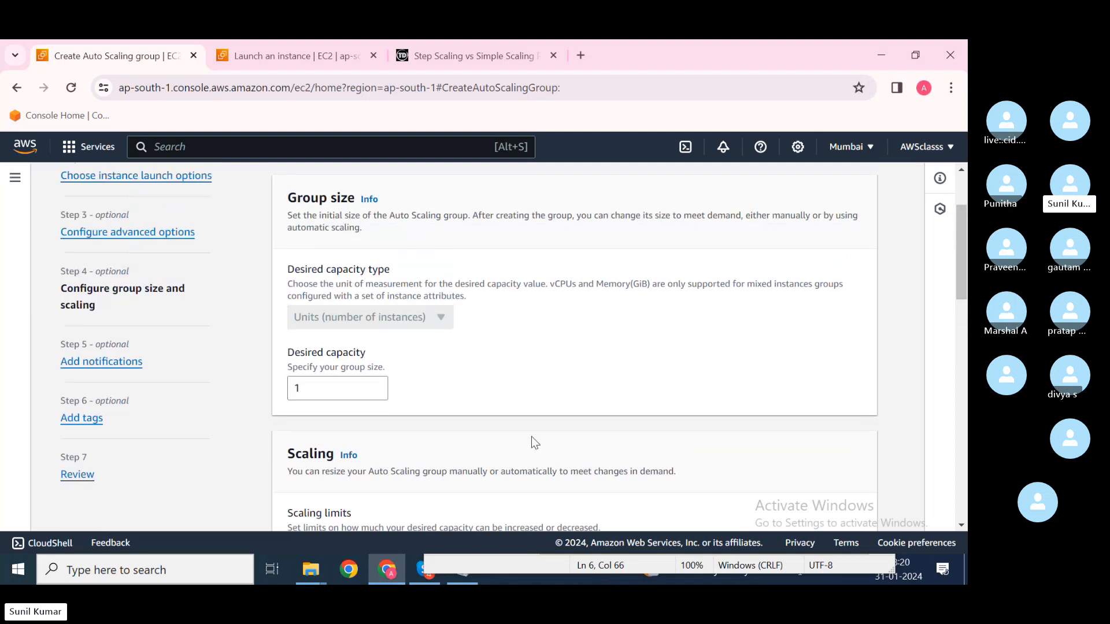
pyautogui.scroll(-2, 533, 438)
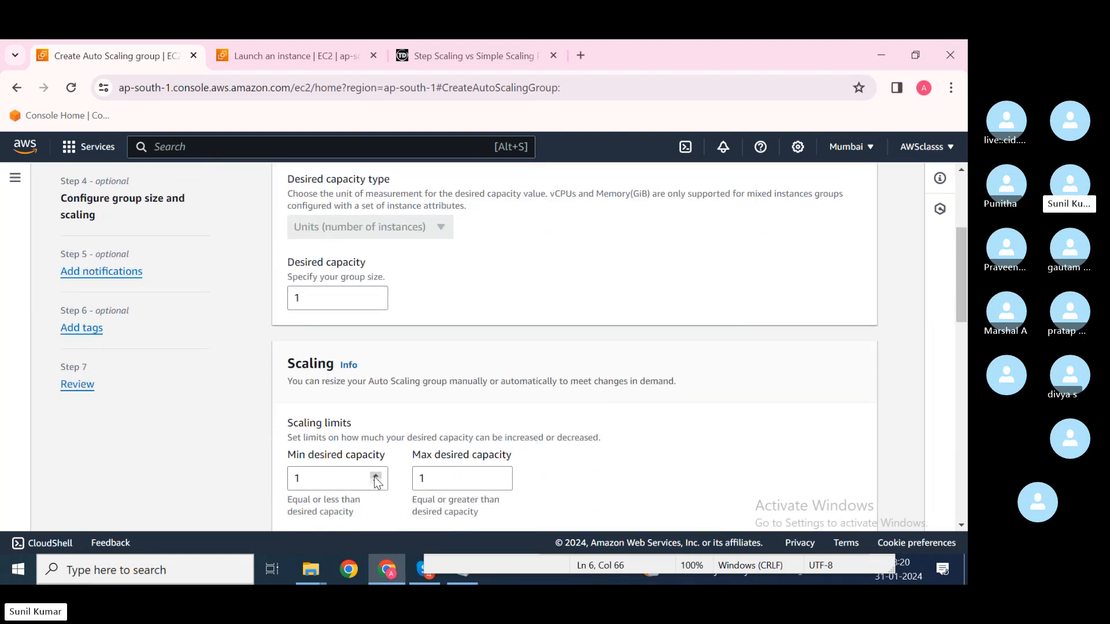
pyautogui.click(447, 480)
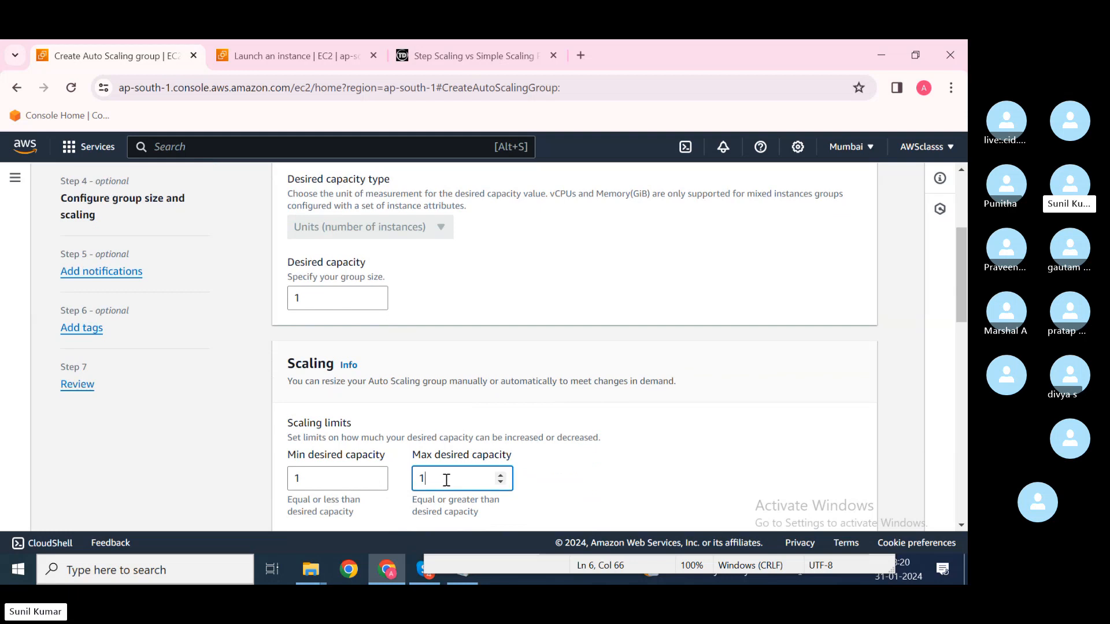
pyautogui.doubleClick(446, 480)
pyautogui.write('4')
# Step: Try a desired capacity of 0 and continue, which triggers a minimum capacity error
pyautogui.scroll(-2, 460, 419)
pyautogui.scroll(2, 387, 383)
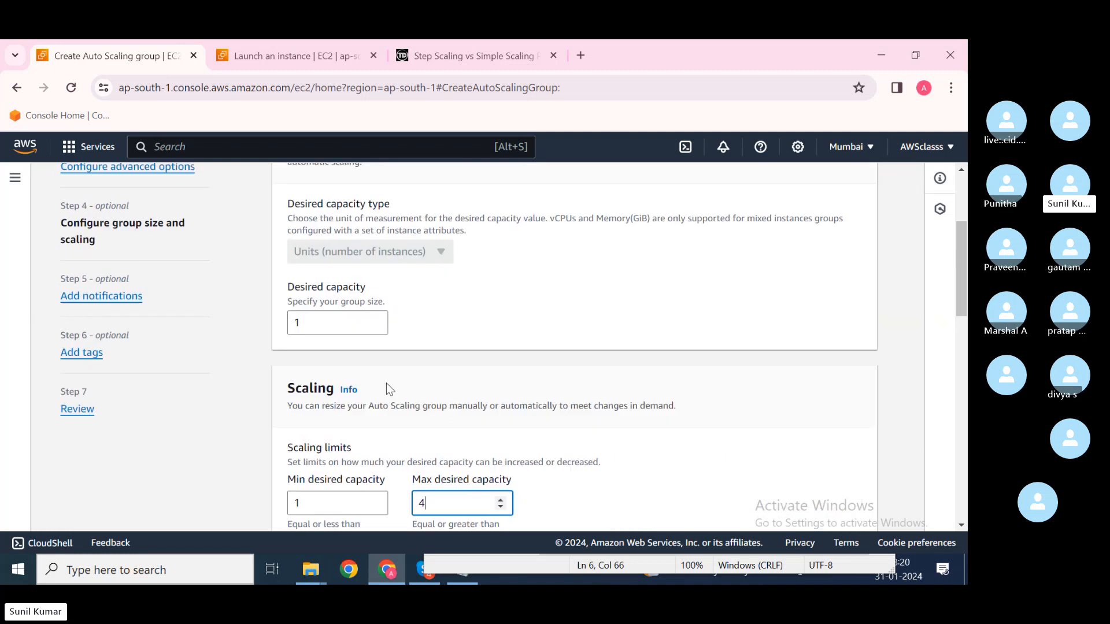
pyautogui.click(325, 325)
pyautogui.press('BackSpace')
pyautogui.write('0')
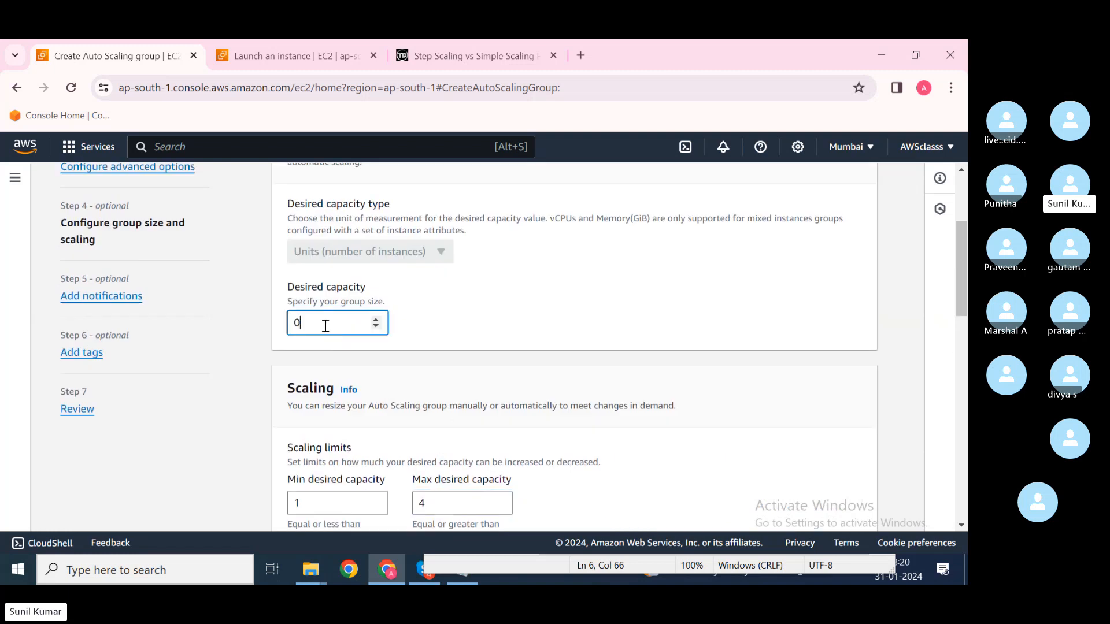
pyautogui.click(455, 371)
pyautogui.scroll(-5, 455, 371)
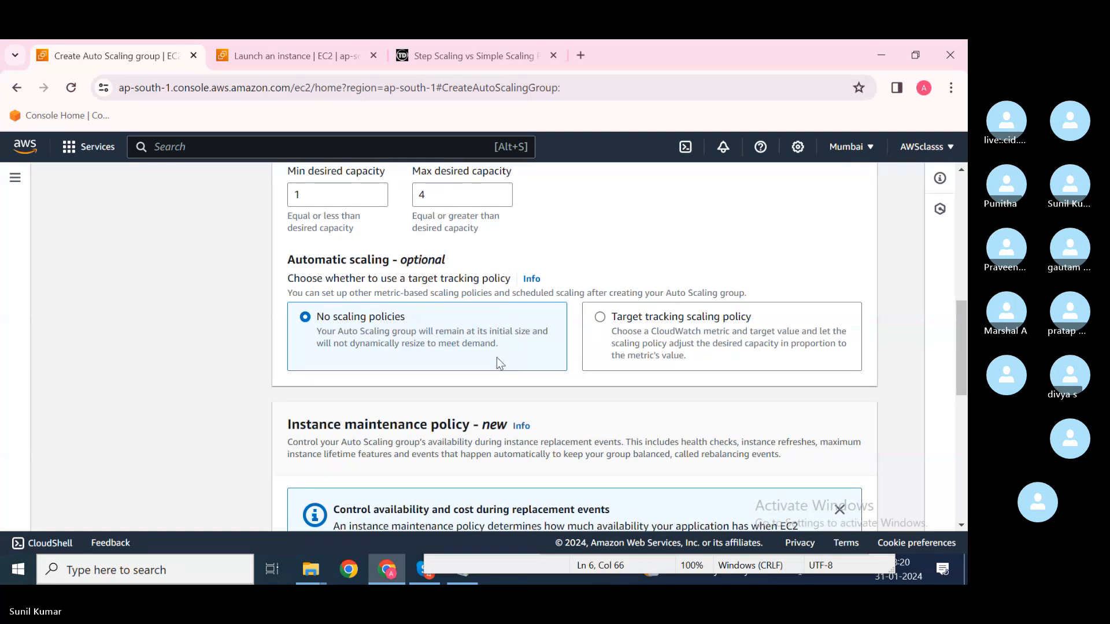
pyautogui.scroll(1, 497, 358)
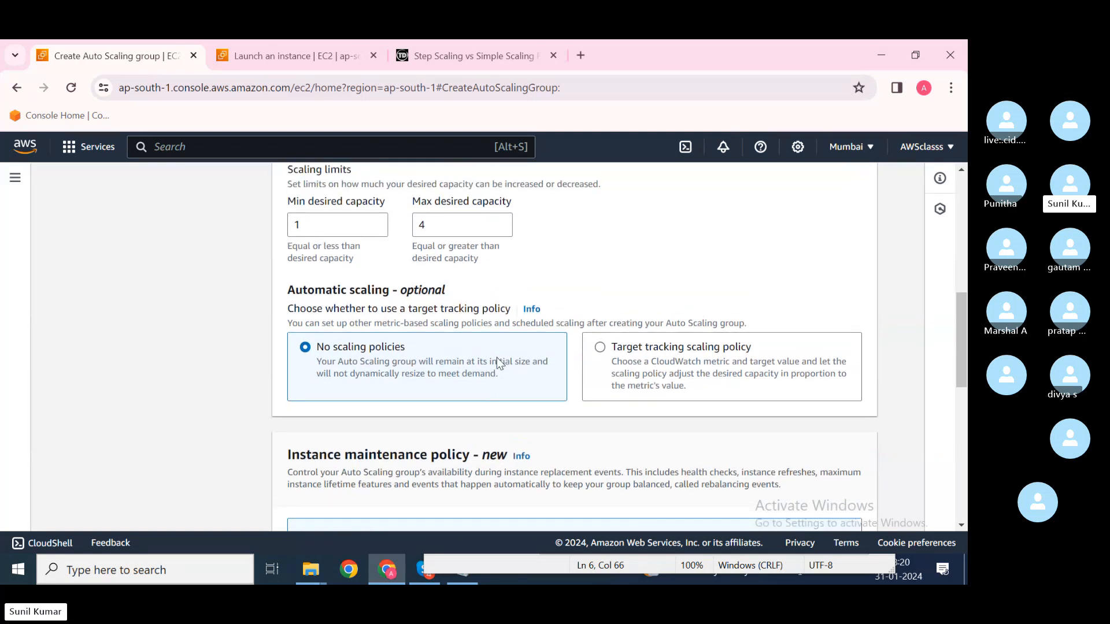
pyautogui.scroll(-6, 497, 358)
pyautogui.click(857, 504)
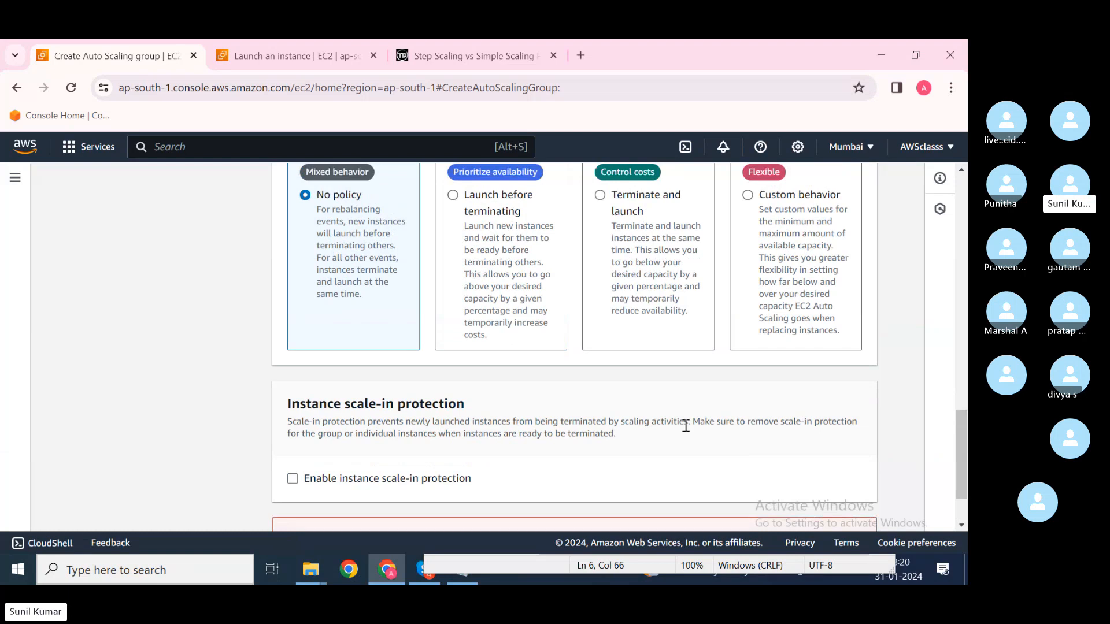
pyautogui.scroll(10, 684, 426)
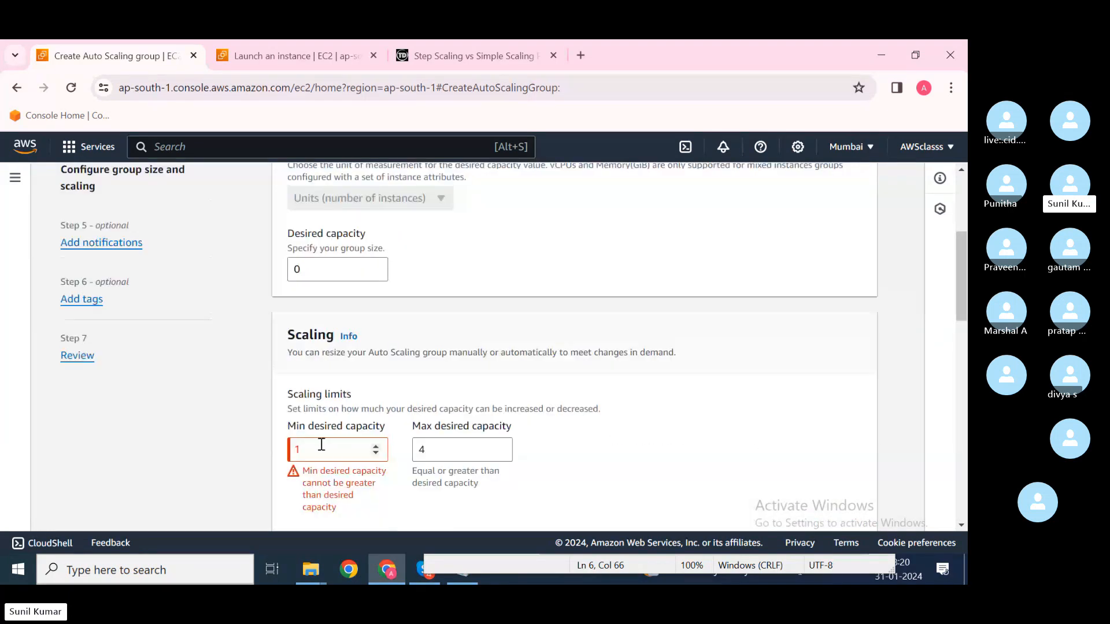
pyautogui.scroll(-1, 334, 445)
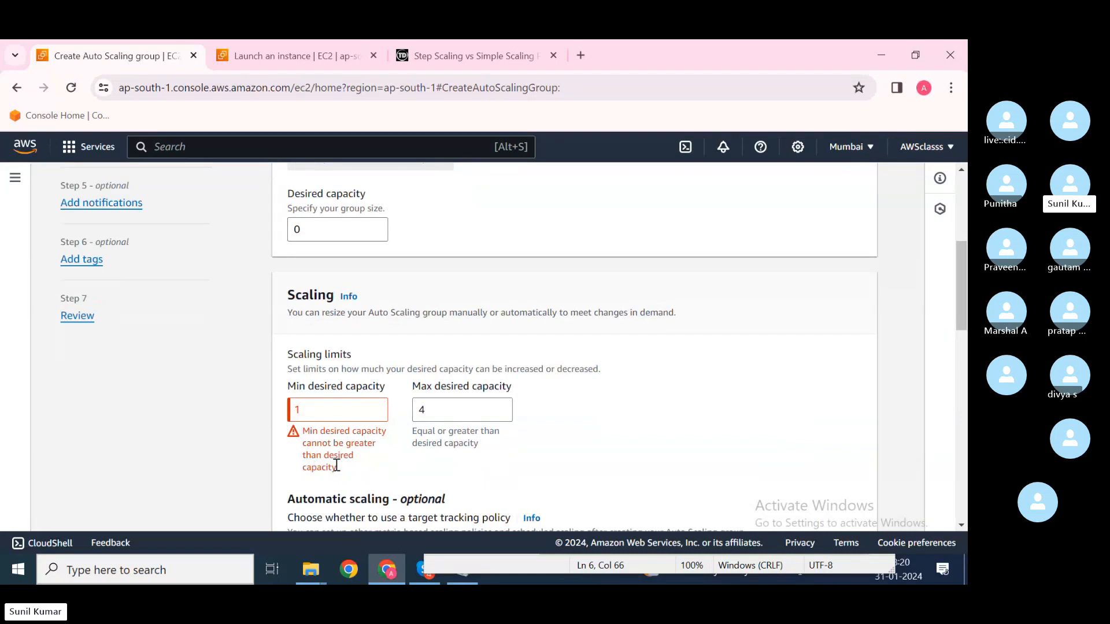
pyautogui.moveTo(344, 471); pyautogui.dragTo(305, 466)
# Step: Change the desired capacity to 2, then back to 0
pyautogui.click(336, 236)
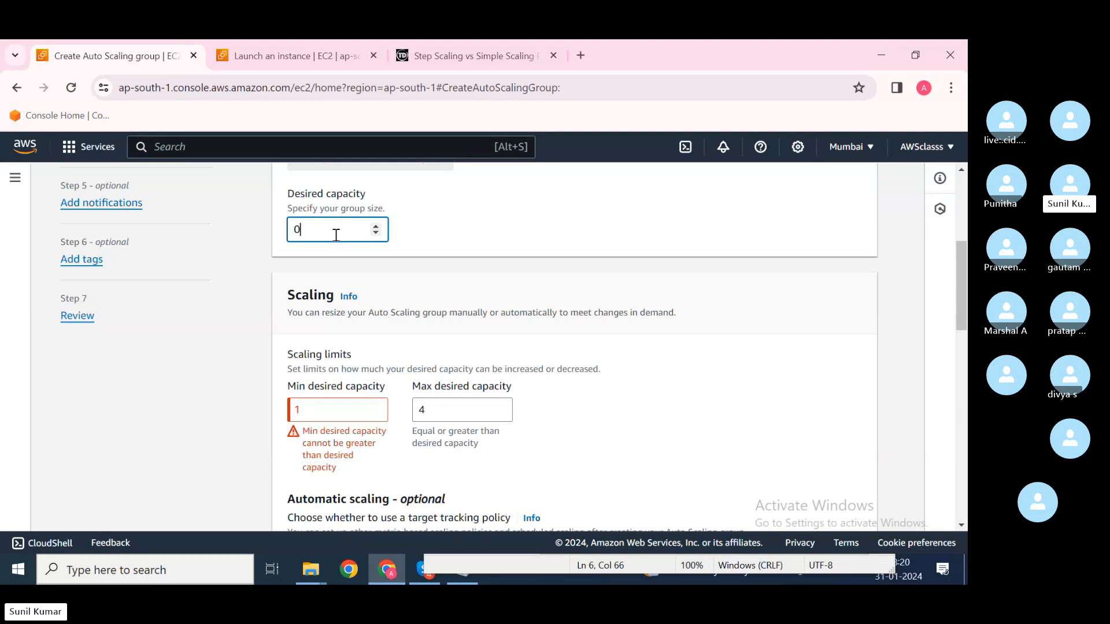
pyautogui.press('BackSpace')
pyautogui.write('2')
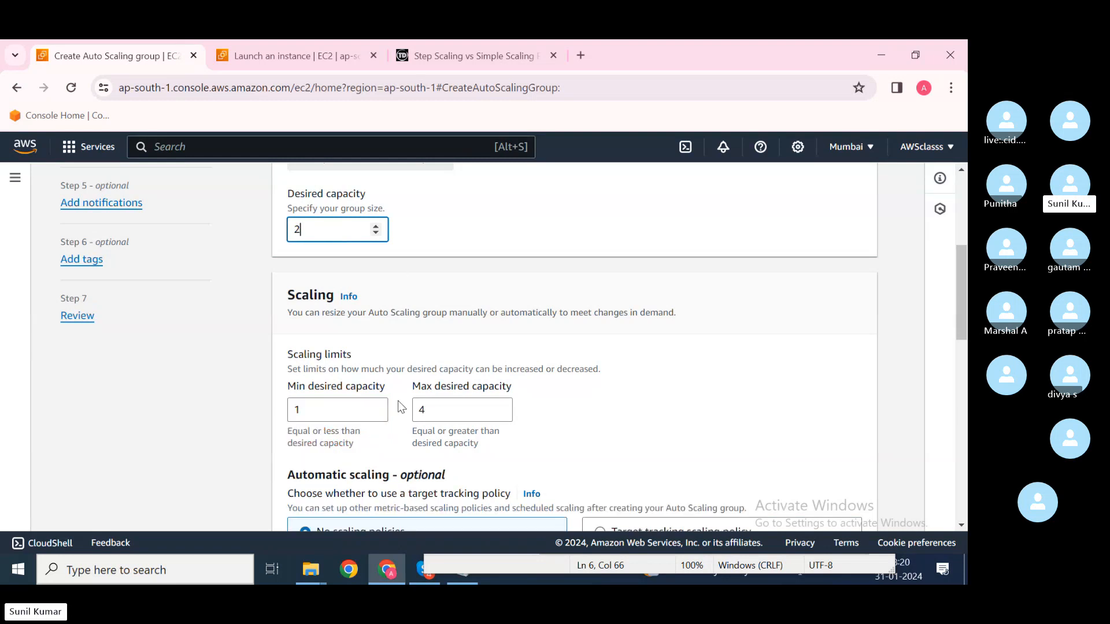
pyautogui.click(329, 412)
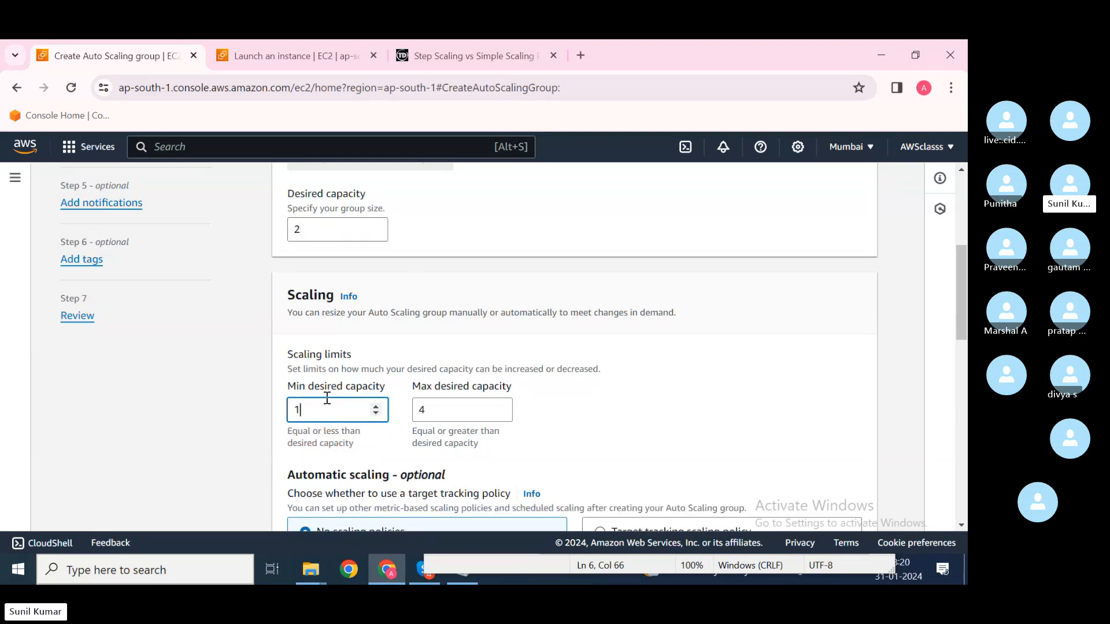
pyautogui.click(323, 228)
pyautogui.press('BackSpace')
pyautogui.write('0')
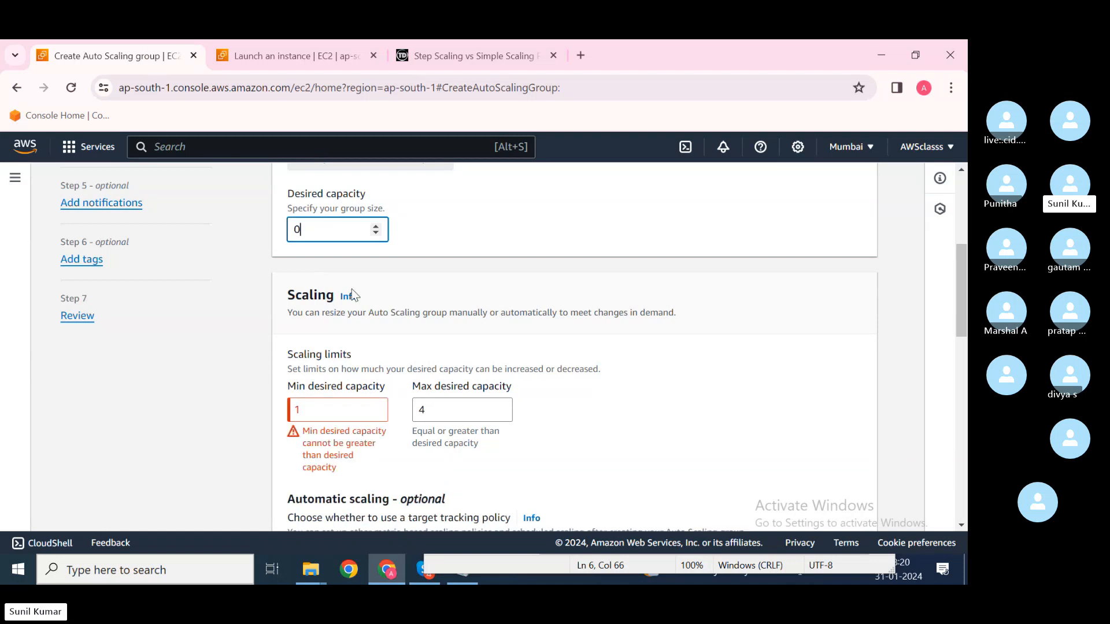
# Step: Set the minimum capacity to 1 and the desired capacity to 2
pyautogui.click(300, 410)
pyautogui.press('BackSpace')
pyautogui.write('0')
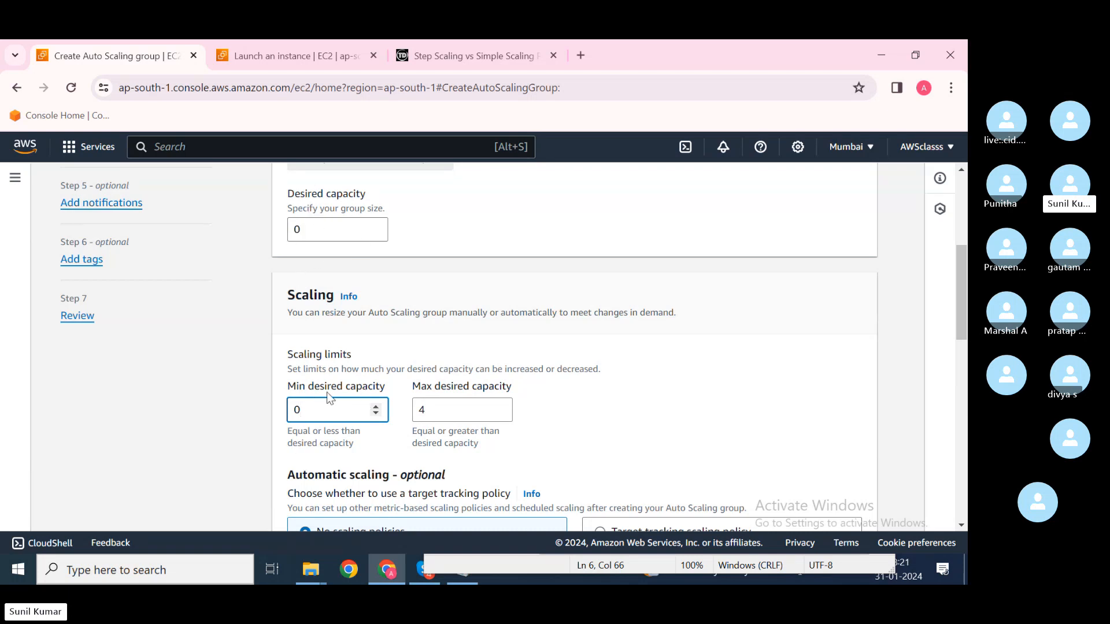
pyautogui.press('BackSpace')
pyautogui.write('1')
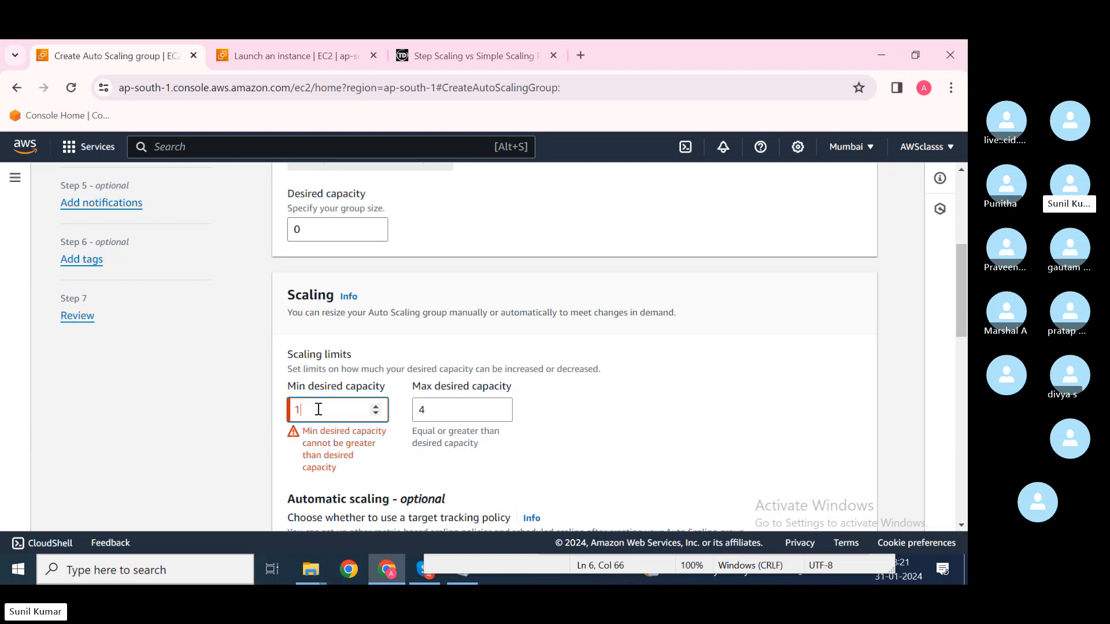
pyautogui.click(312, 236)
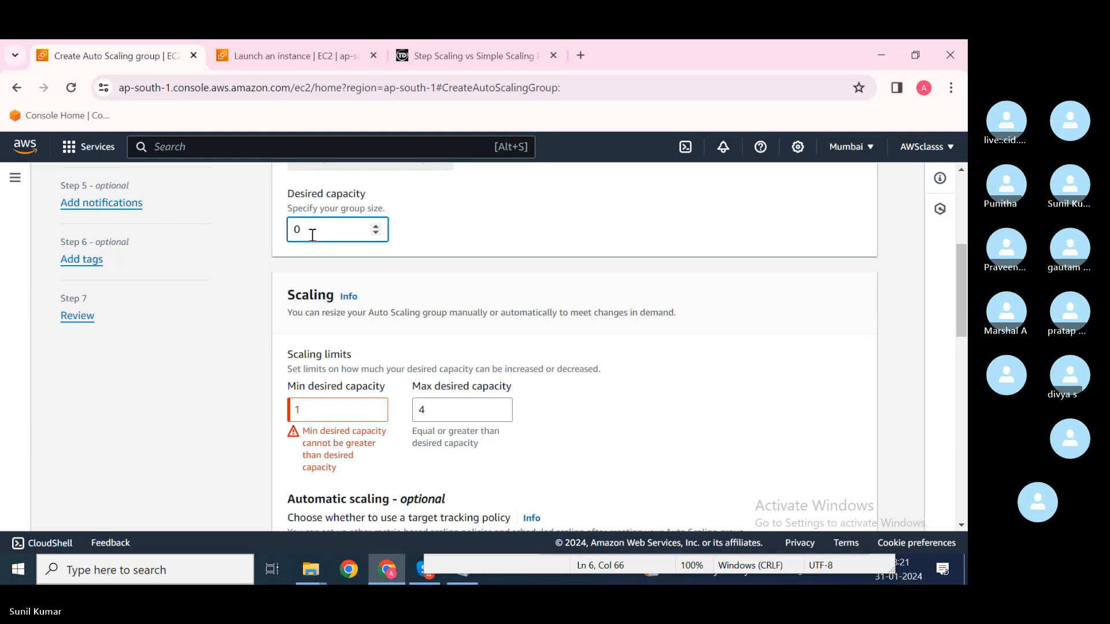
pyautogui.press('BackSpace')
pyautogui.write('2')
pyautogui.scroll(-3, 389, 343)
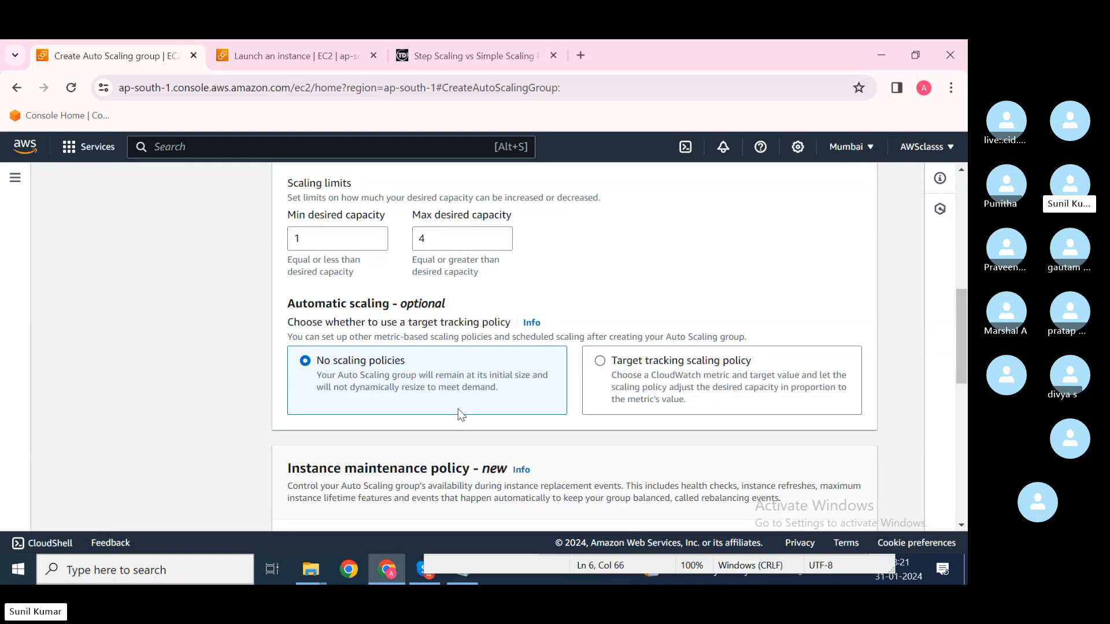
# Step: Choose a target tracking scaling policy with a target value of 50
pyautogui.click(601, 362)
pyautogui.scroll(-2, 508, 441)
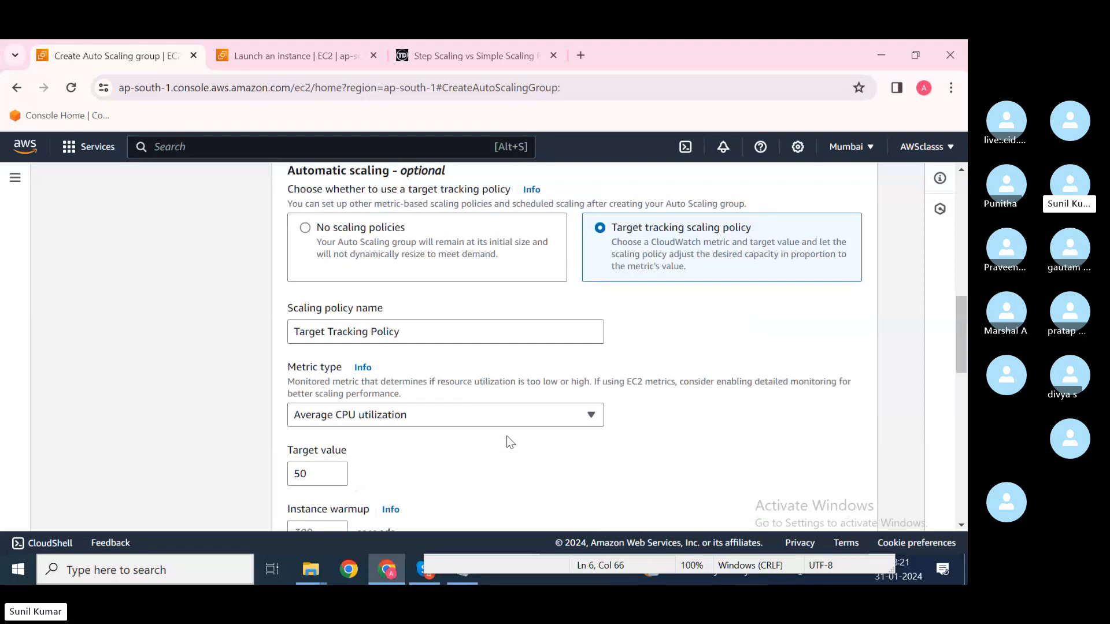
pyautogui.scroll(1, 508, 441)
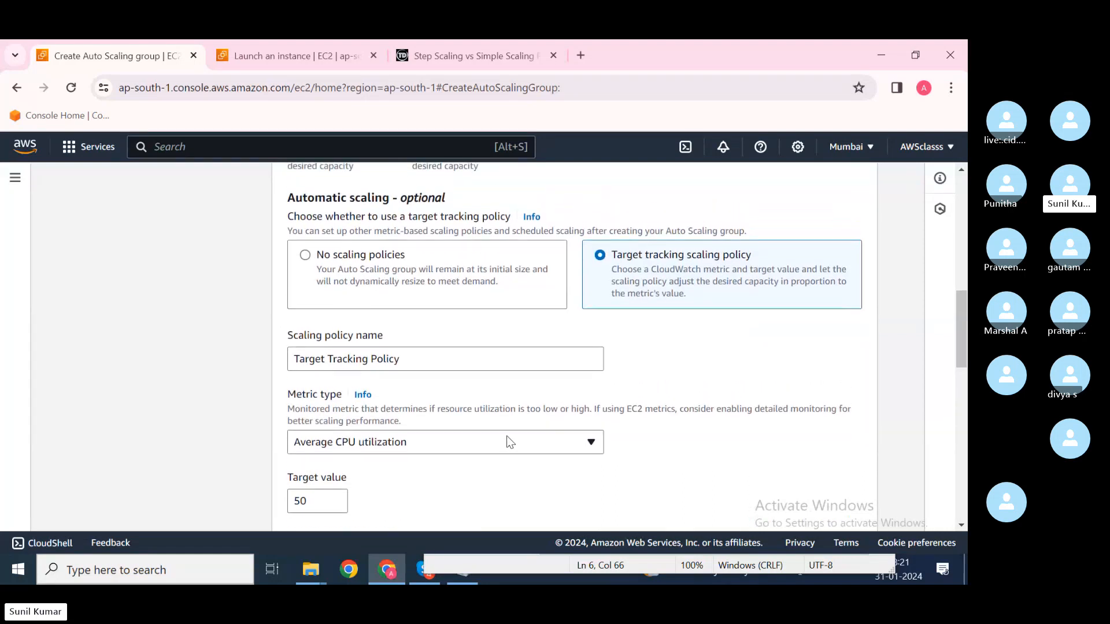
pyautogui.click(423, 355)
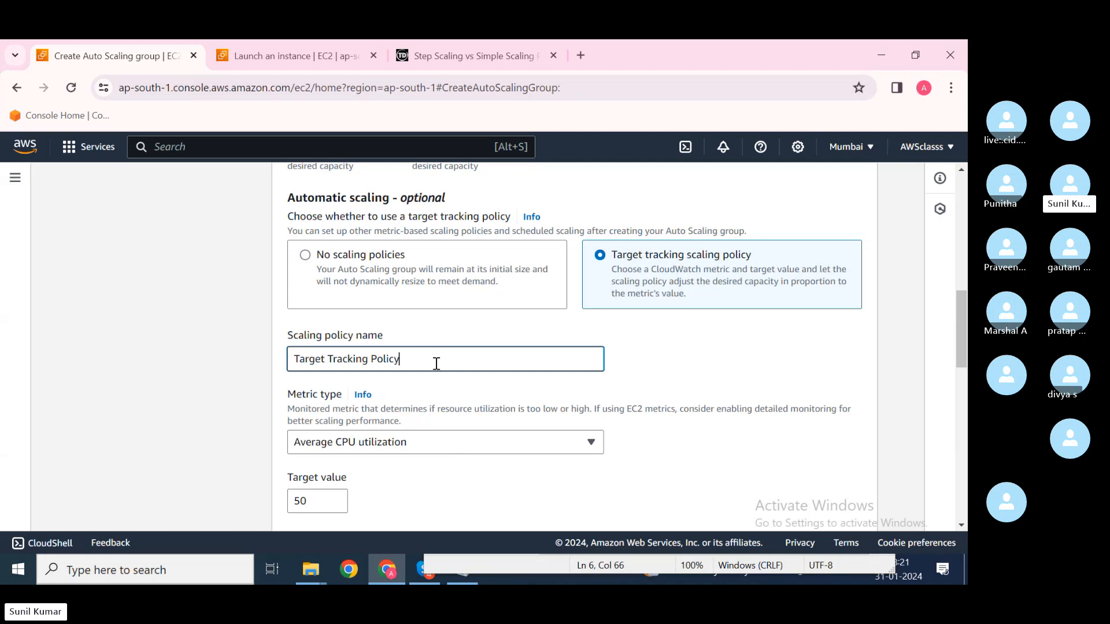
pyautogui.click(443, 443)
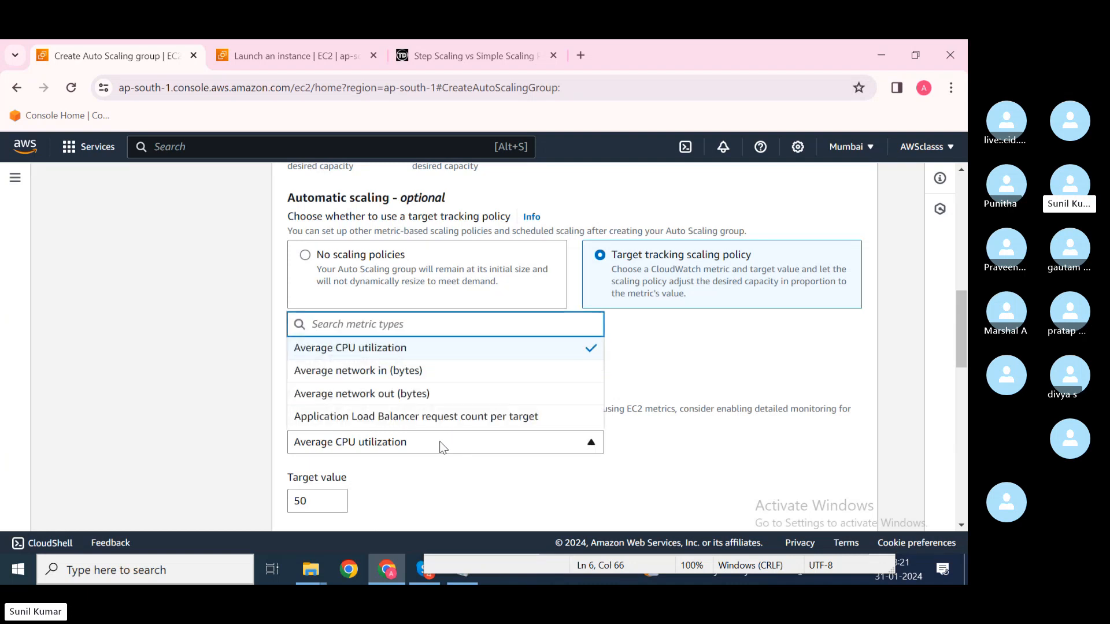
pyautogui.click(441, 445)
pyautogui.scroll(-1, 399, 470)
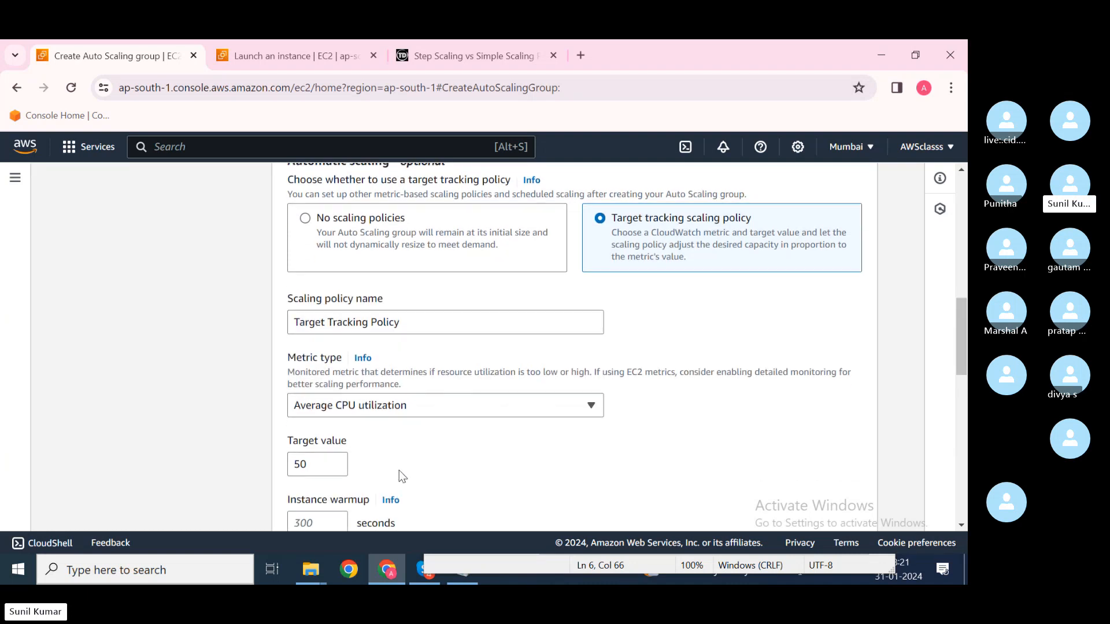
pyautogui.click(299, 464)
pyautogui.doubleClick(299, 464)
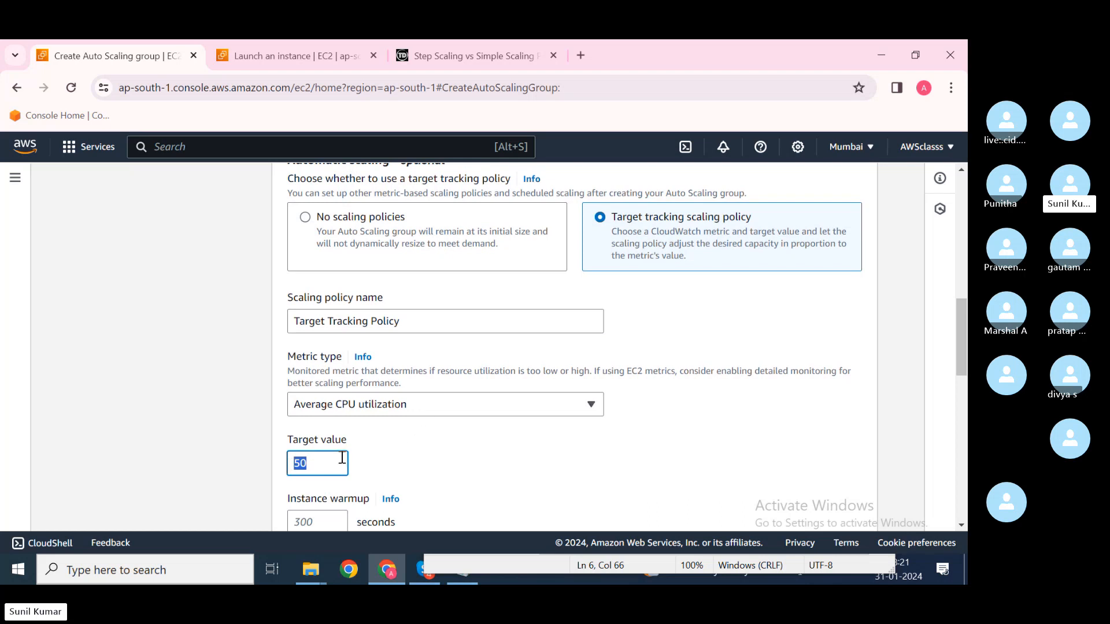
# Step: Try network in and network out metrics, settling on ALB request count per target
pyautogui.click(437, 407)
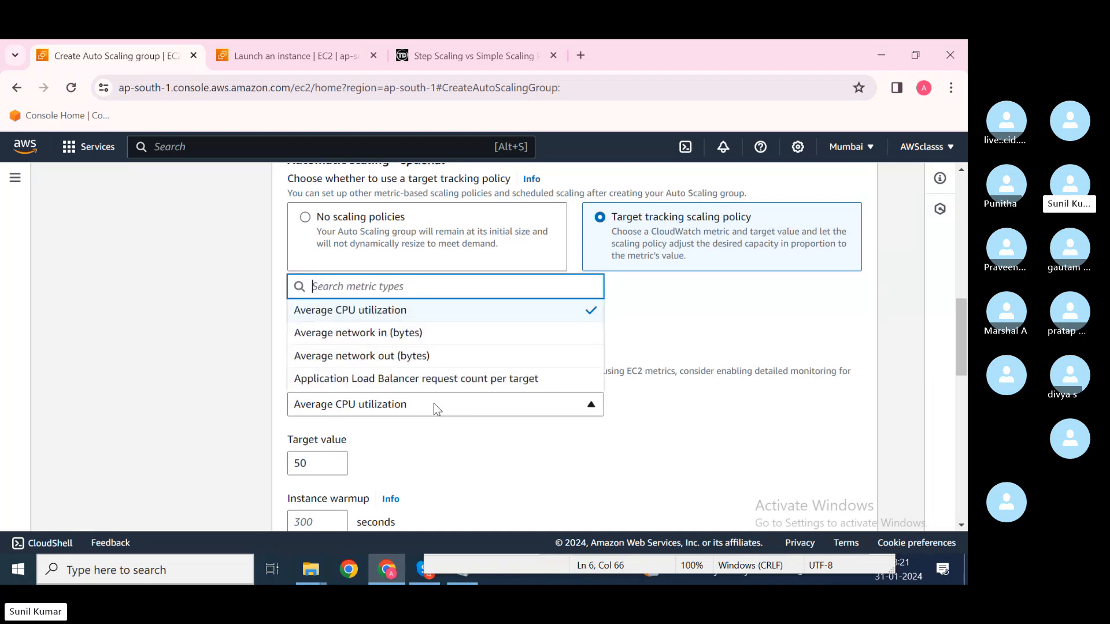
pyautogui.click(413, 335)
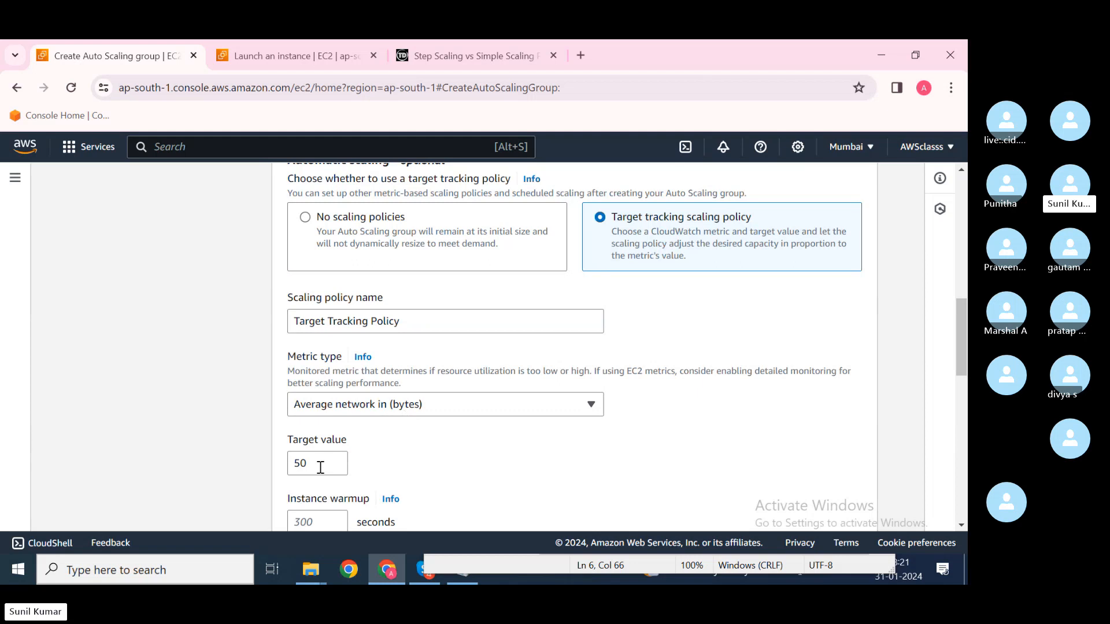
pyautogui.click(417, 409)
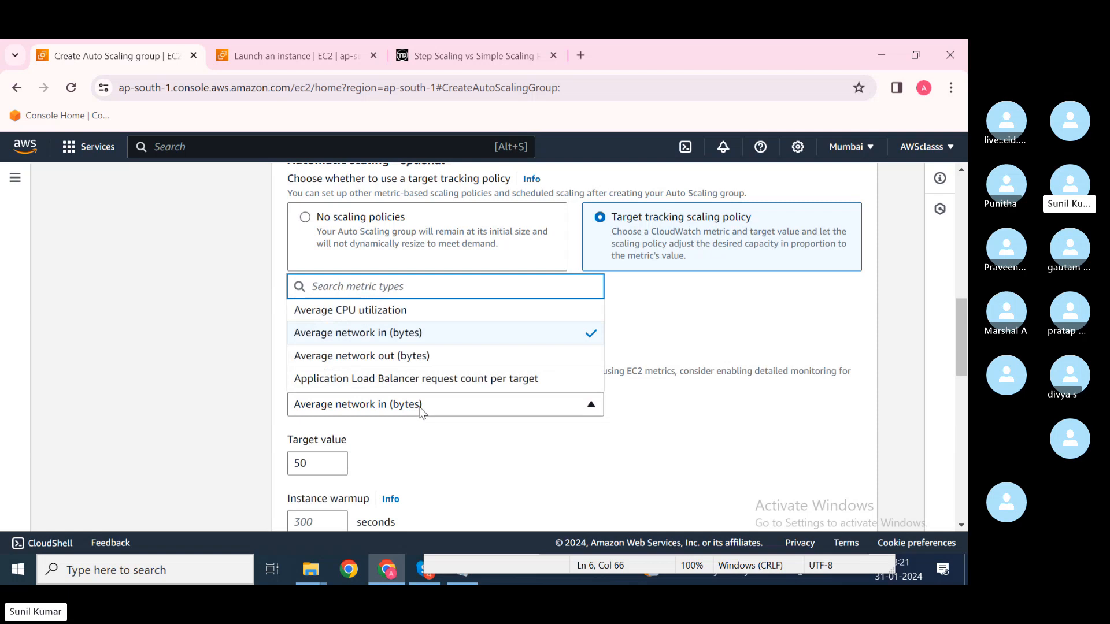
pyautogui.click(422, 358)
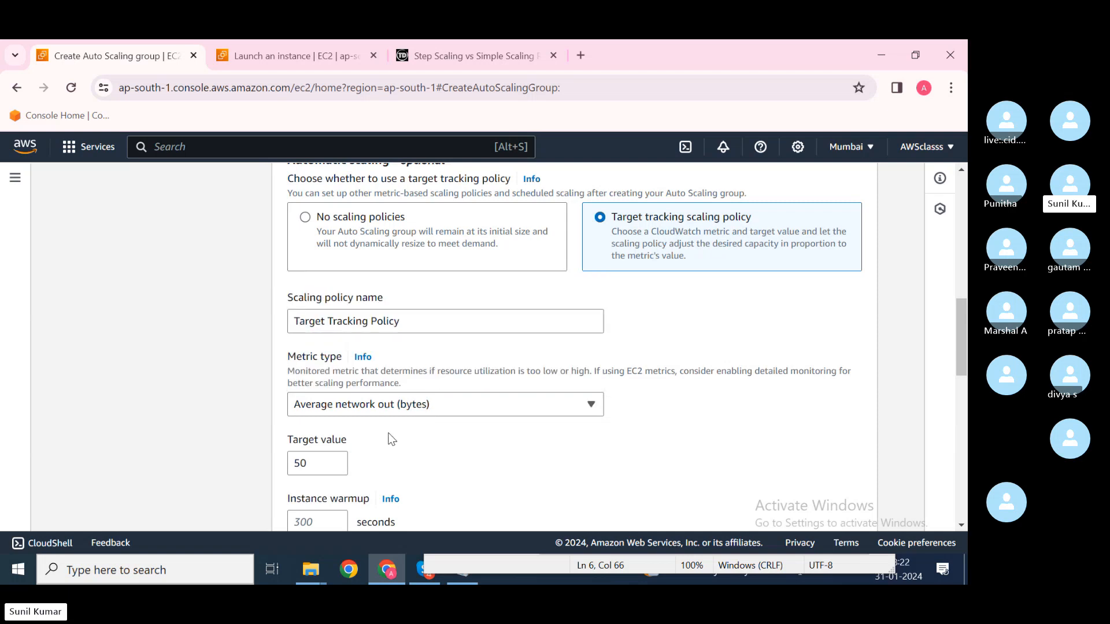
pyautogui.click(417, 413)
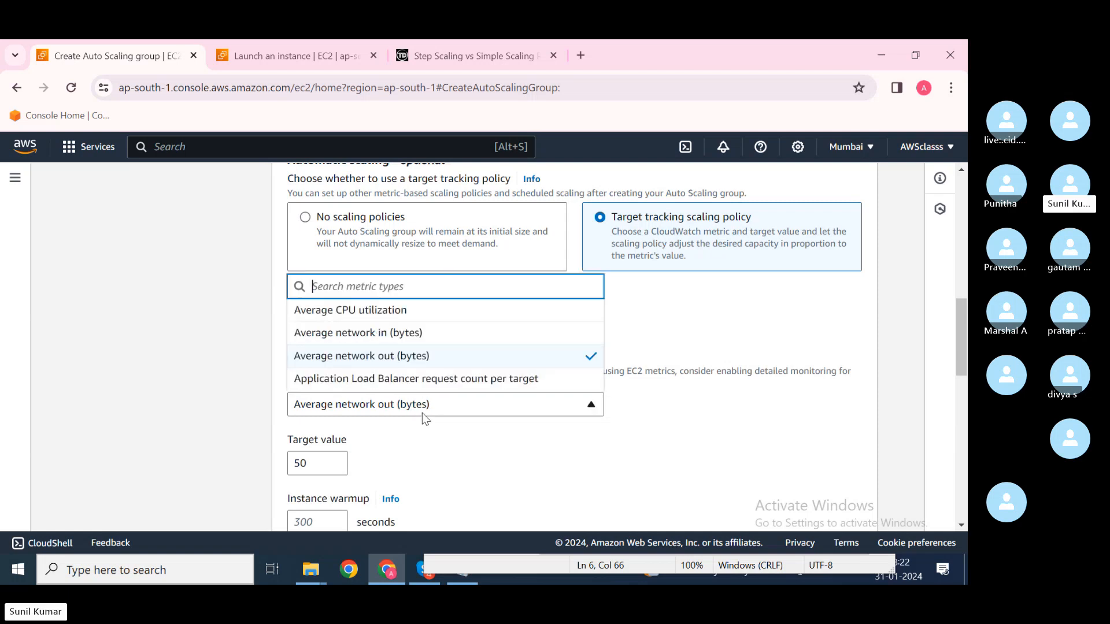
pyautogui.click(420, 382)
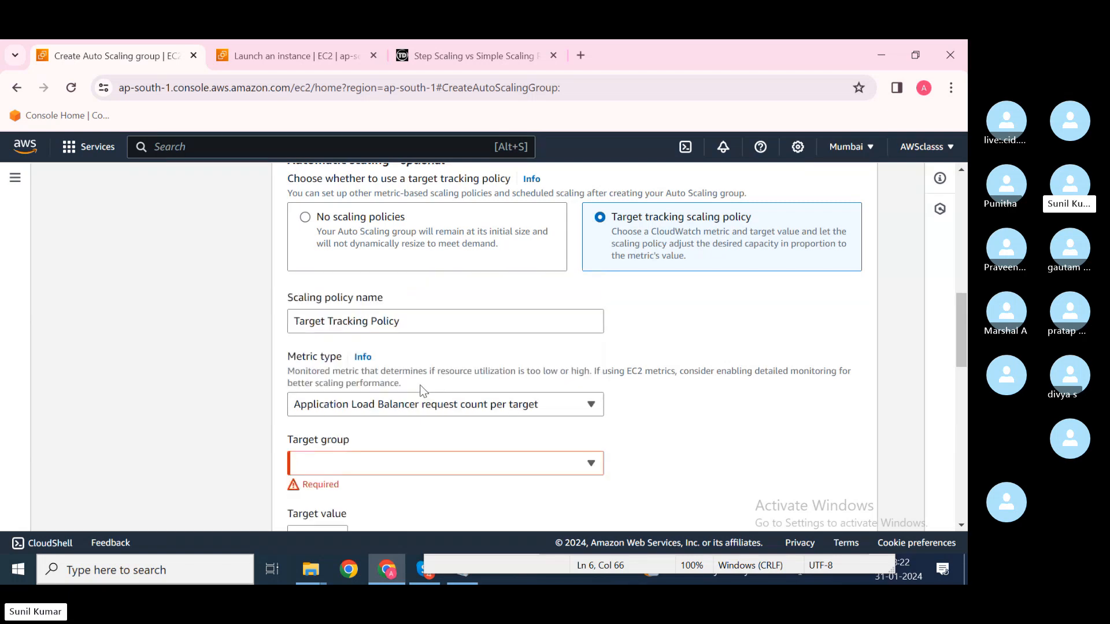
# Step: Search the target groups for ALB1, dismiss without selecting, and show the metric types
pyautogui.click(433, 466)
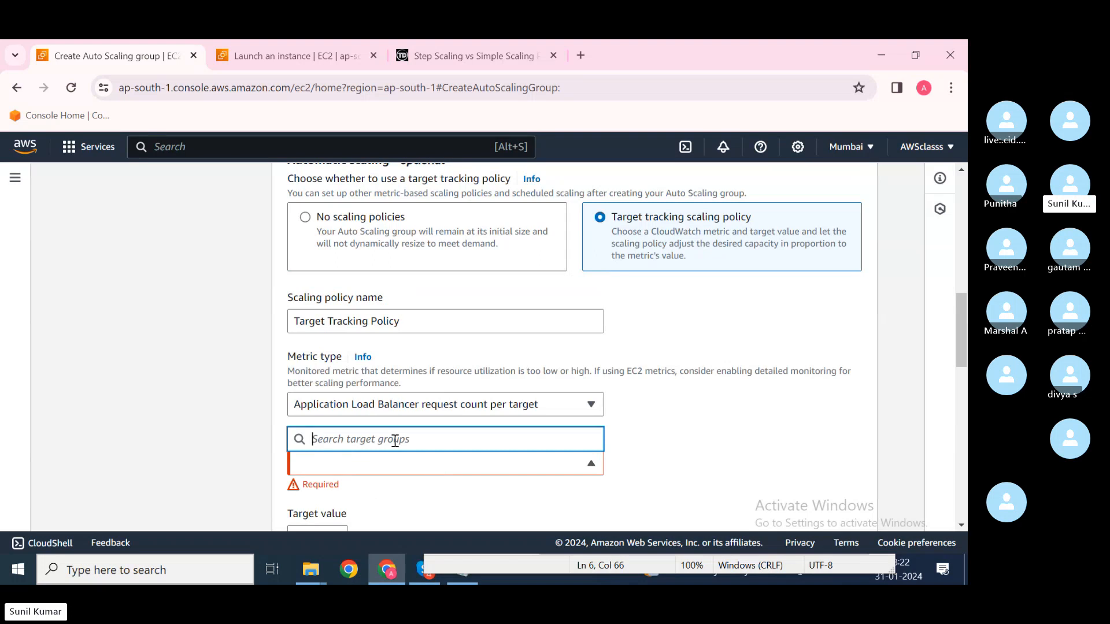
pyautogui.scroll(-2, 395, 441)
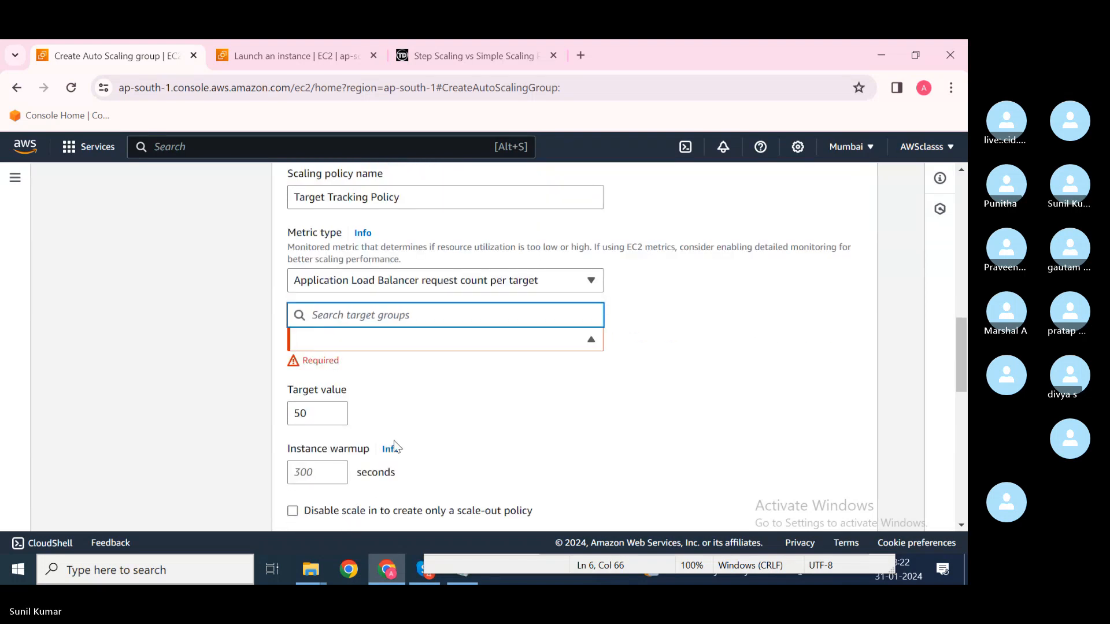
pyautogui.write('AS')
pyautogui.press('BackSpace')
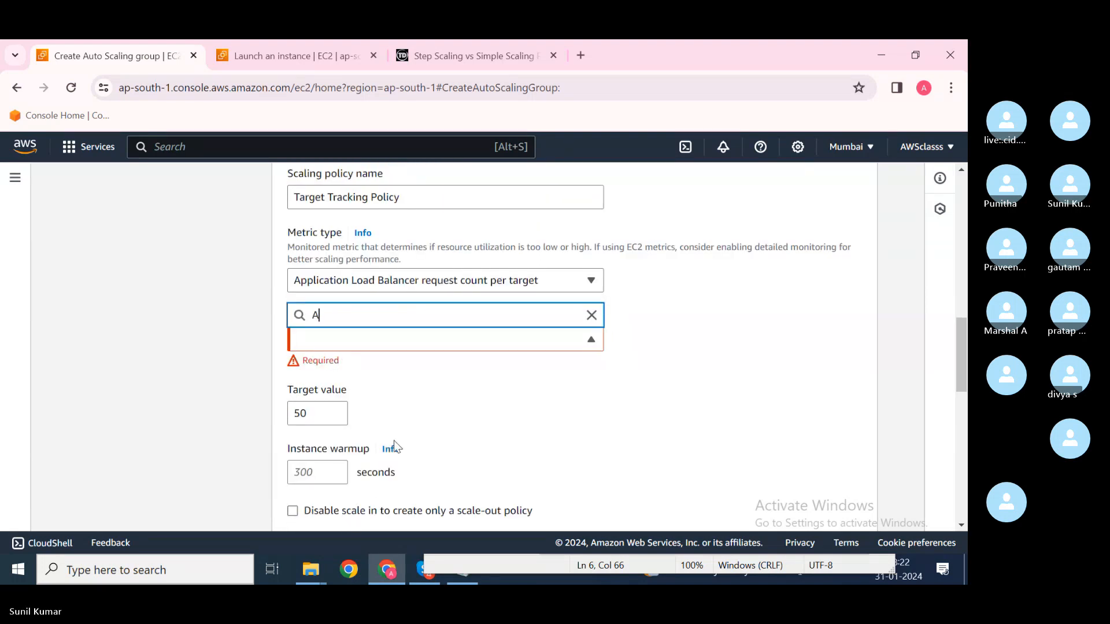
pyautogui.write('LB')
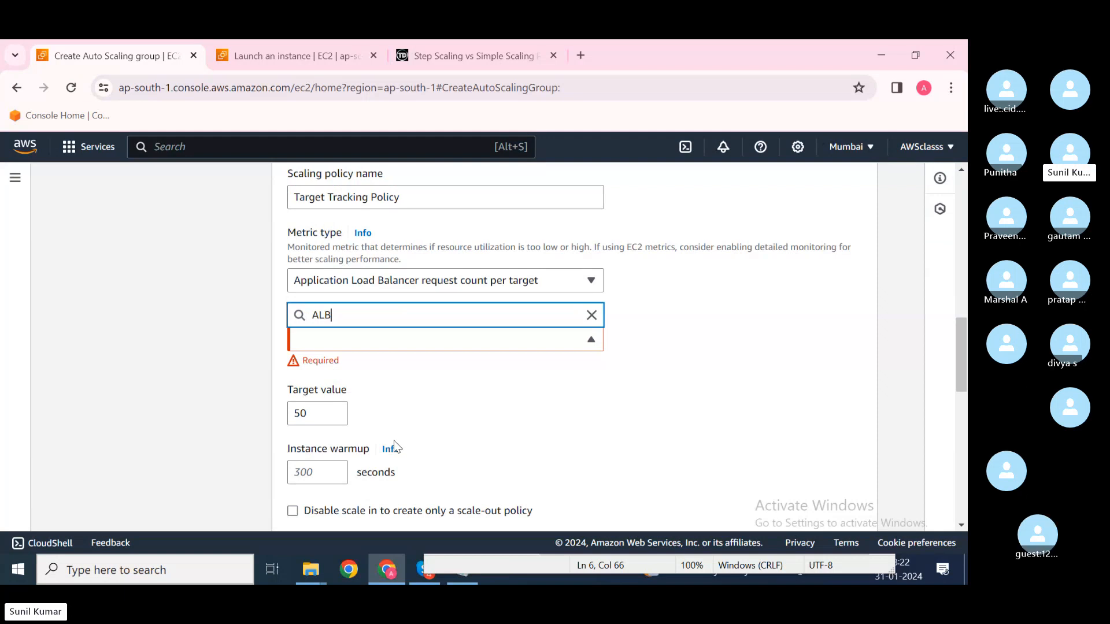
pyautogui.write('1')
pyautogui.click(431, 420)
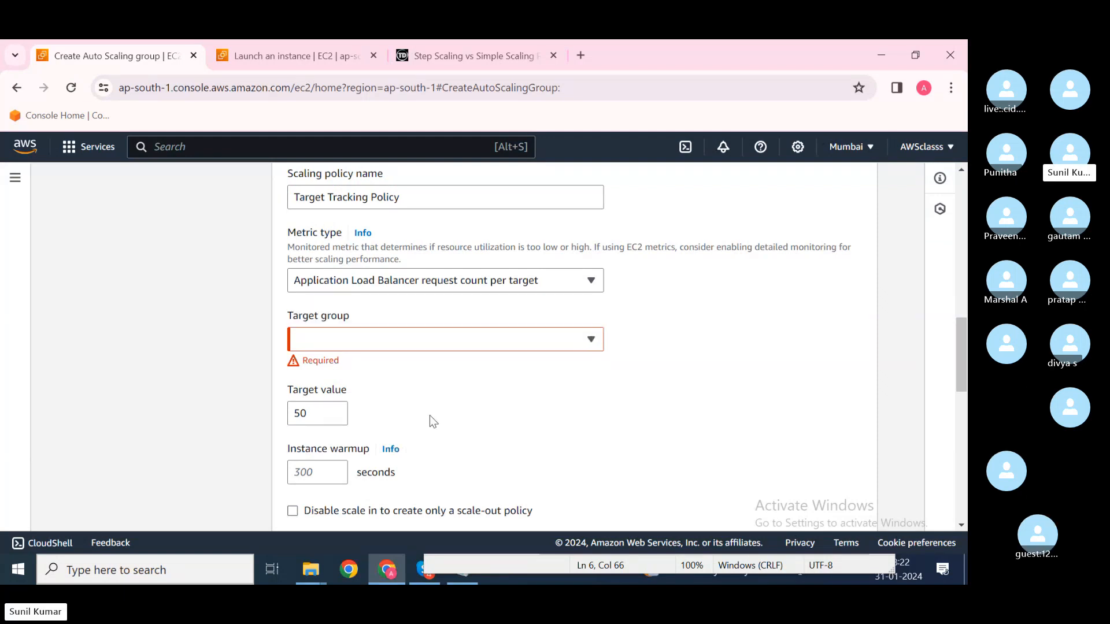
pyautogui.click(463, 289)
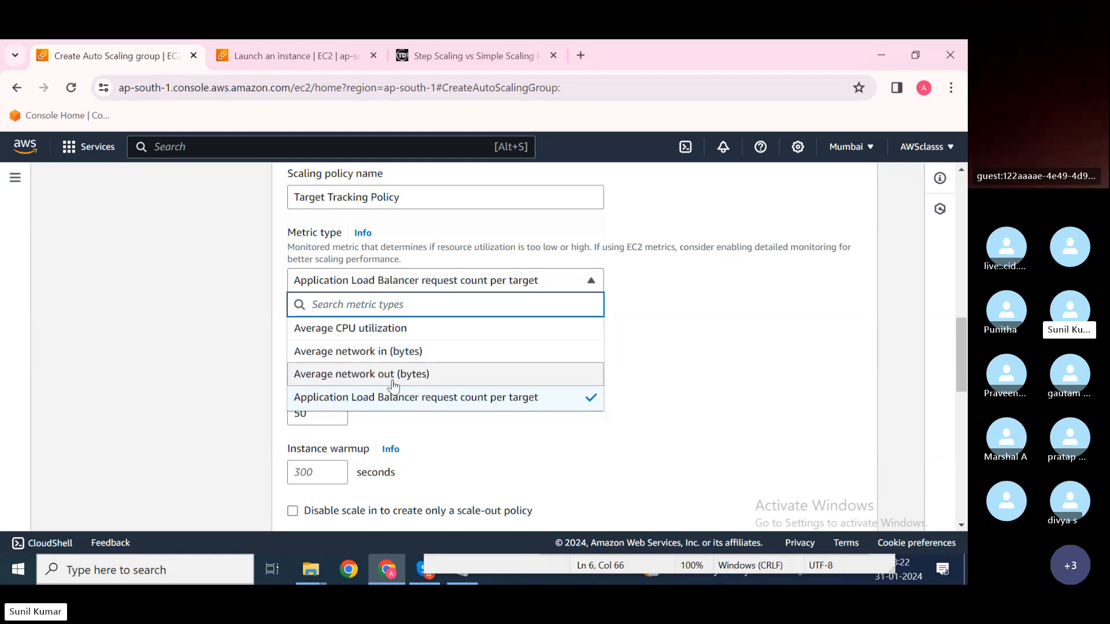
# Step: Track Average CPU utilization at target 50, empty warmup, with scale-in left enabled
pyautogui.click(367, 328)
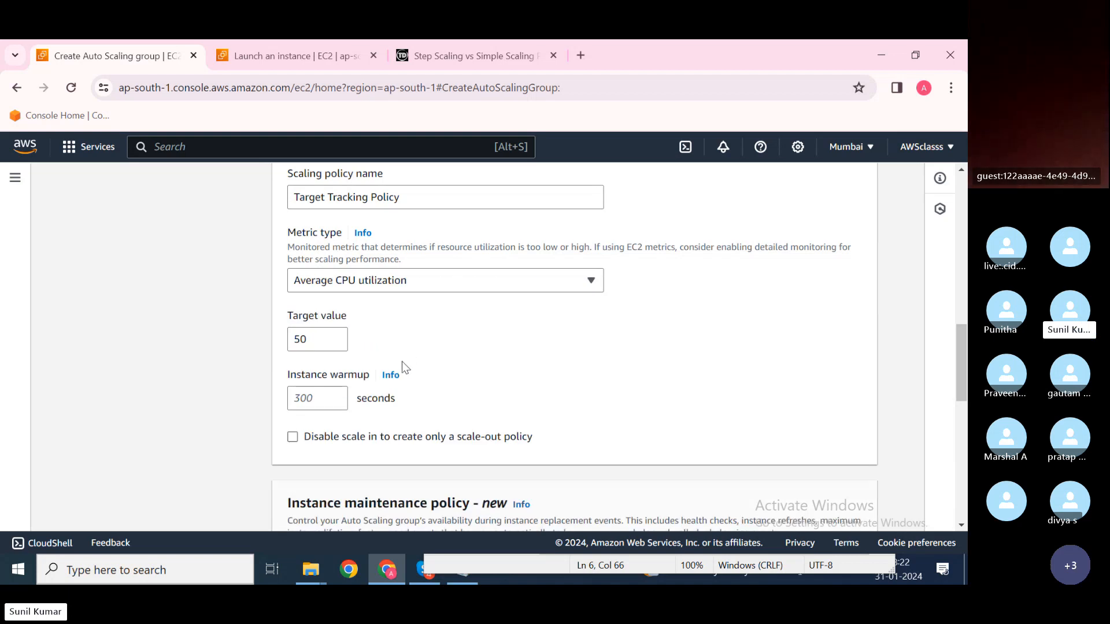
pyautogui.click(314, 342)
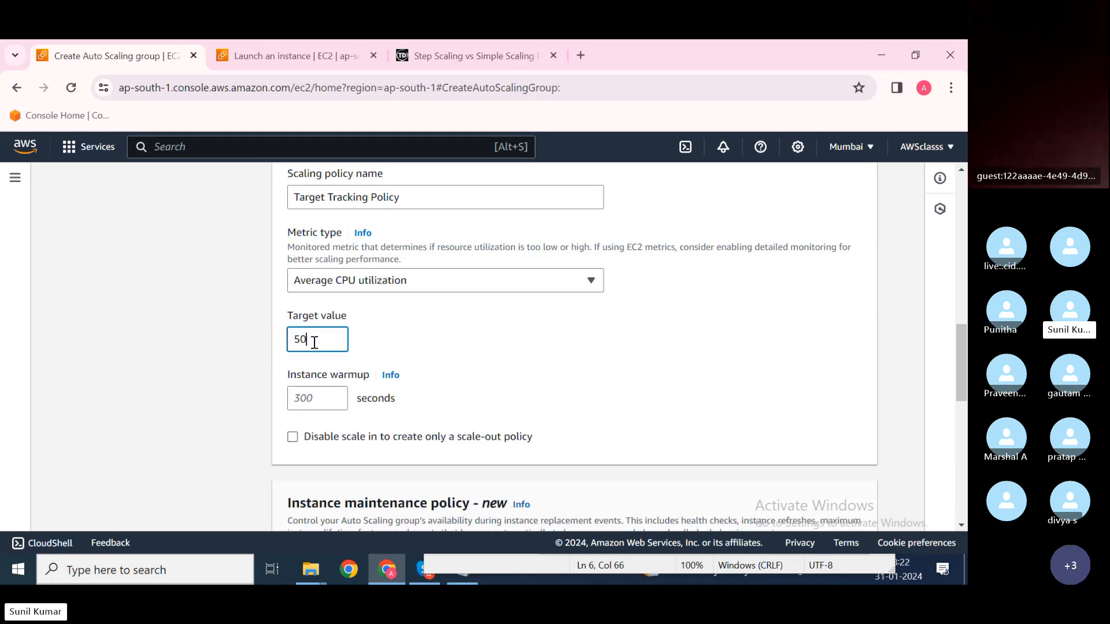
pyautogui.click(308, 399)
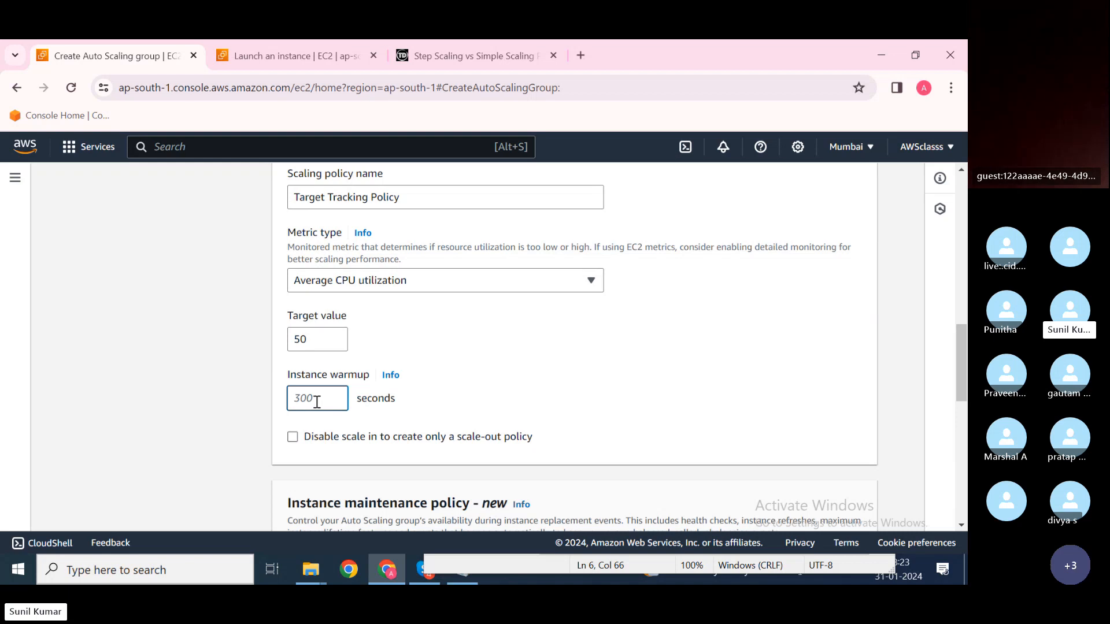
pyautogui.scroll(-1, 315, 399)
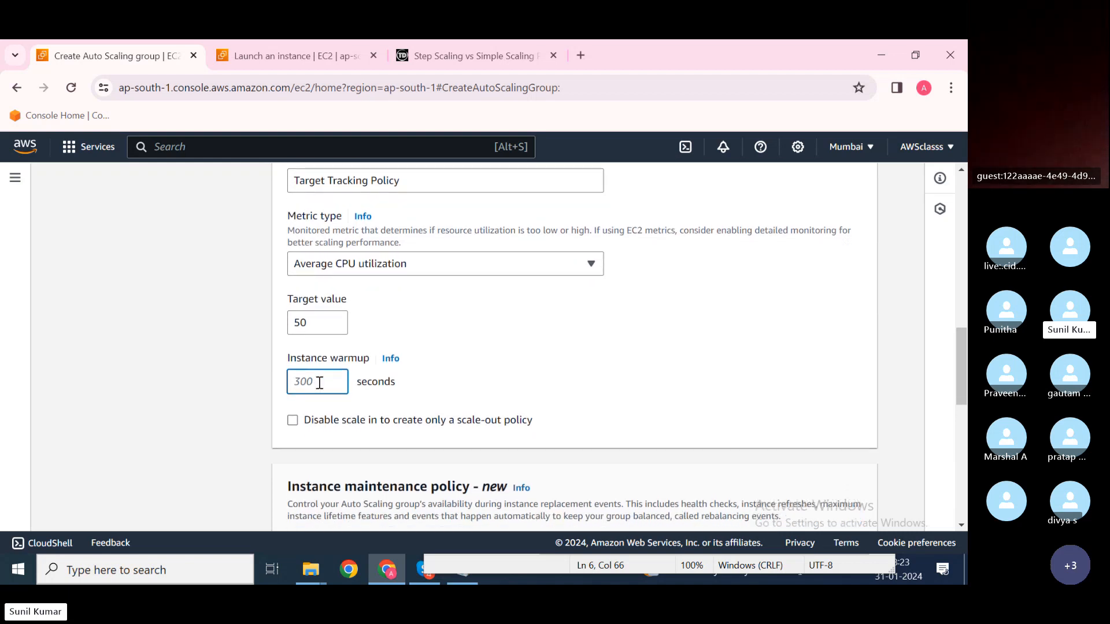
pyautogui.click(404, 394)
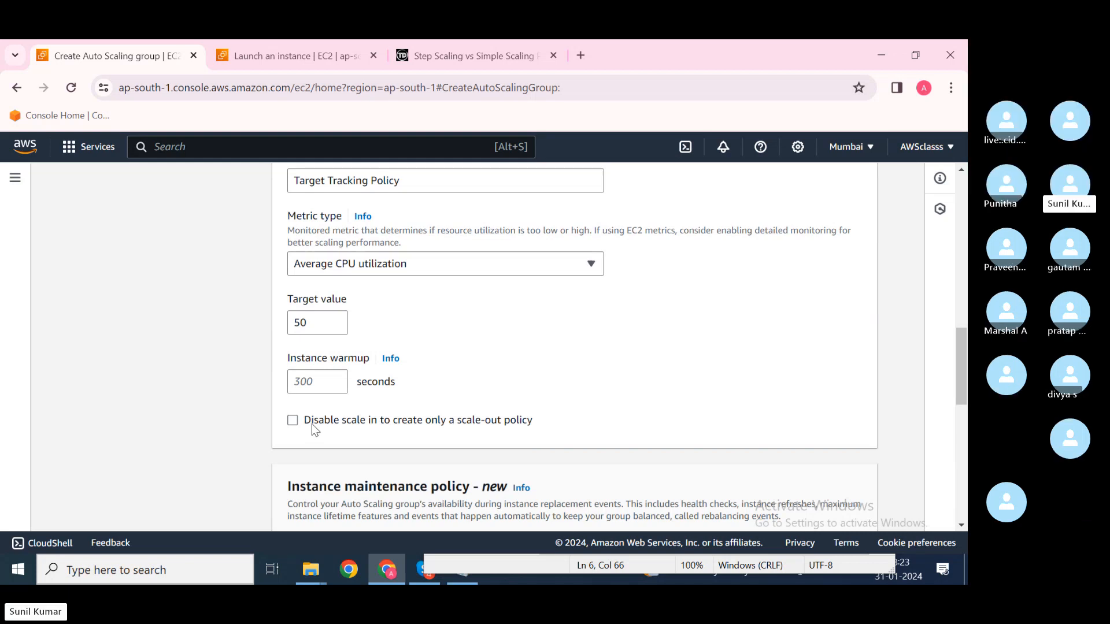
pyautogui.click(295, 422)
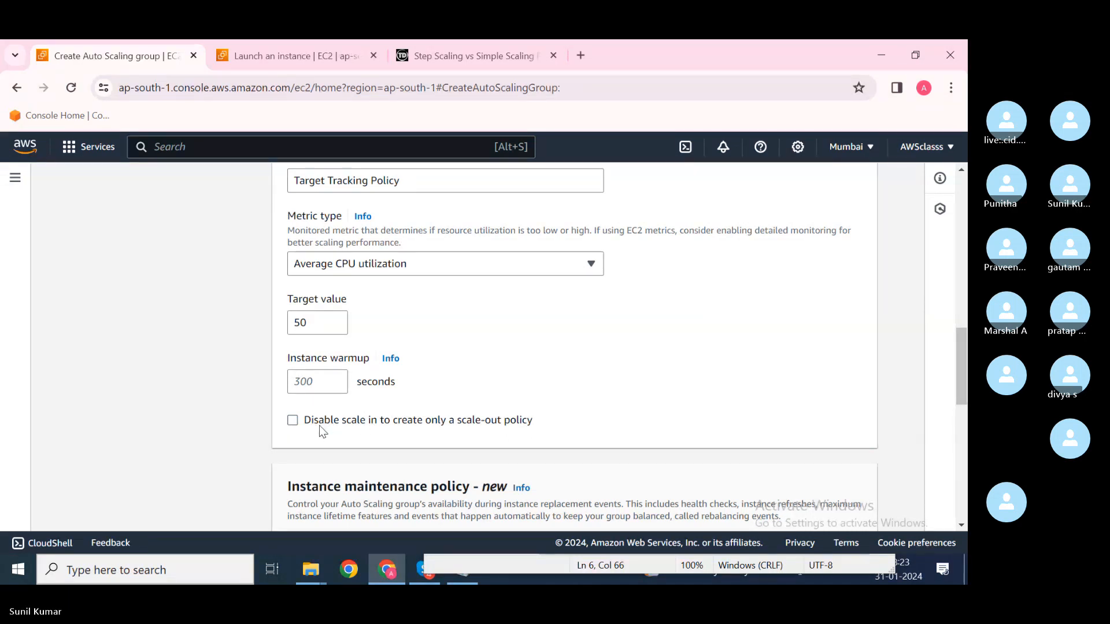
pyautogui.moveTo(314, 425); pyautogui.dragTo(440, 424)
pyautogui.click(489, 425)
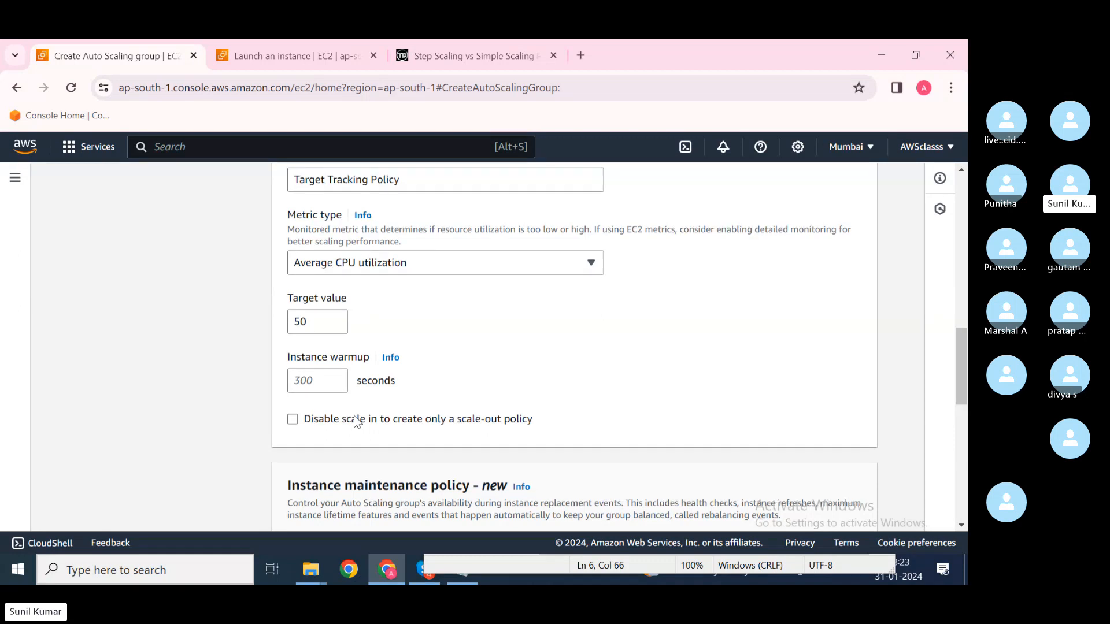
pyautogui.scroll(-1, 356, 422)
pyautogui.scroll(-1, 357, 422)
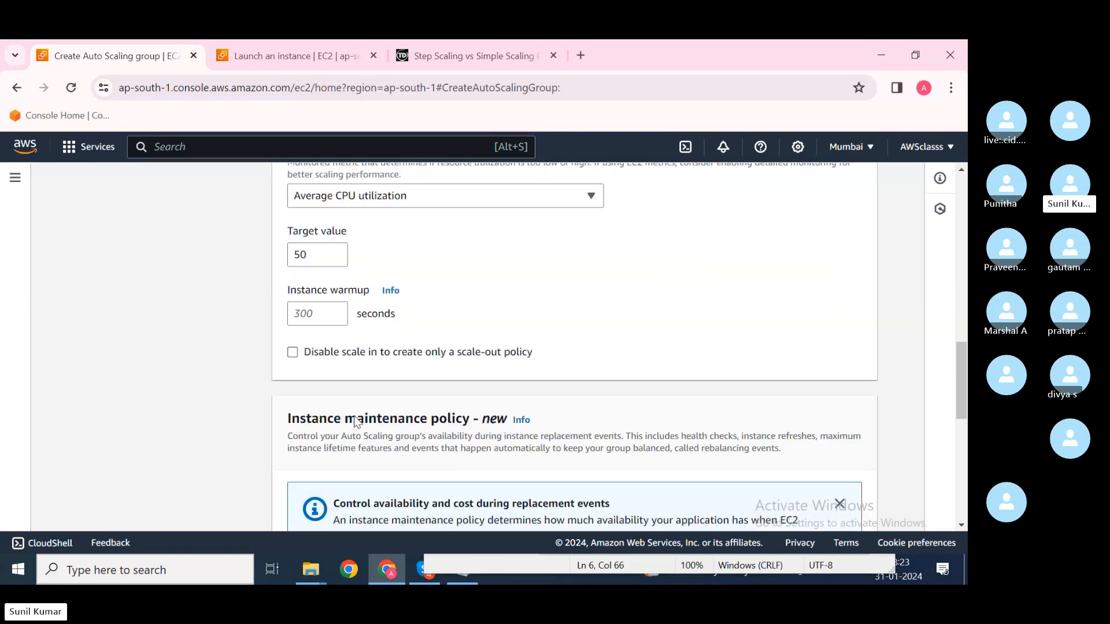
pyautogui.scroll(-3, 355, 420)
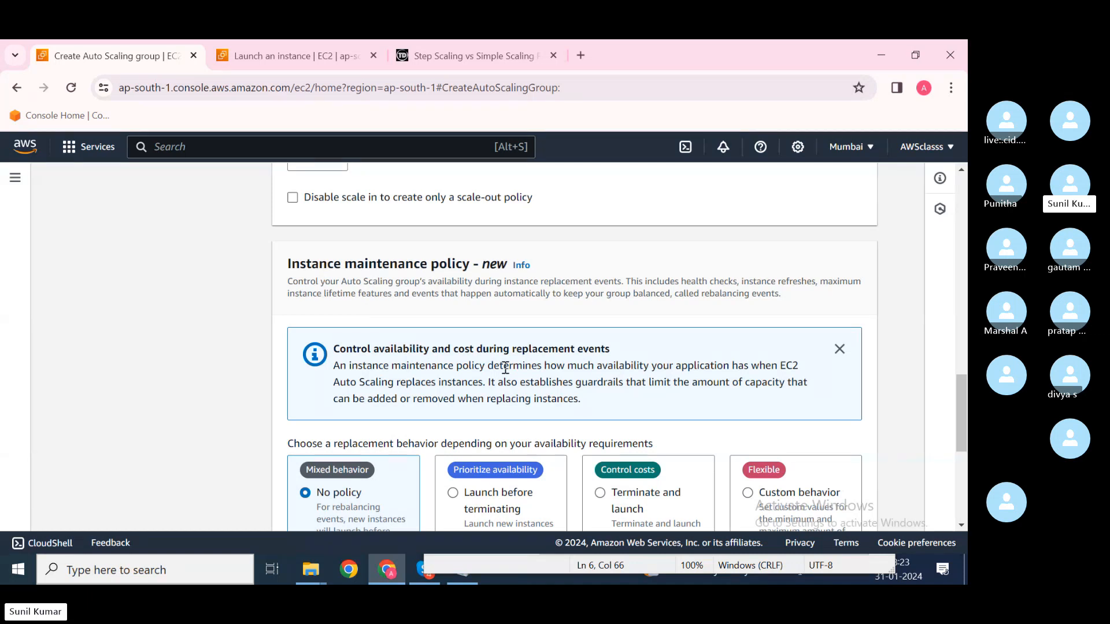
pyautogui.scroll(-2, 505, 368)
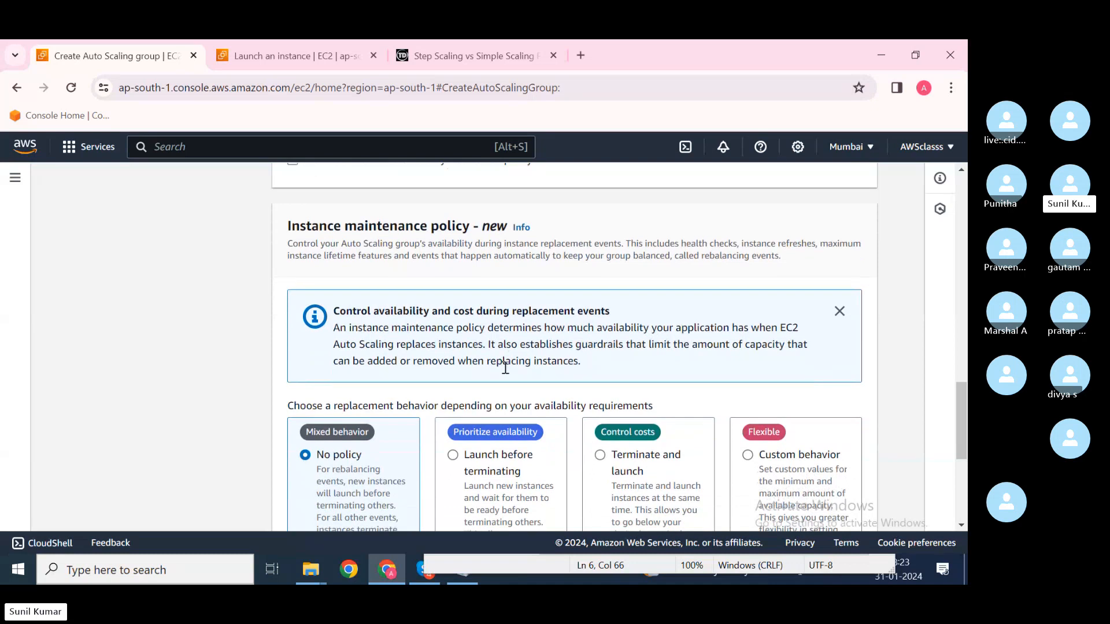
pyautogui.scroll(-1, 506, 367)
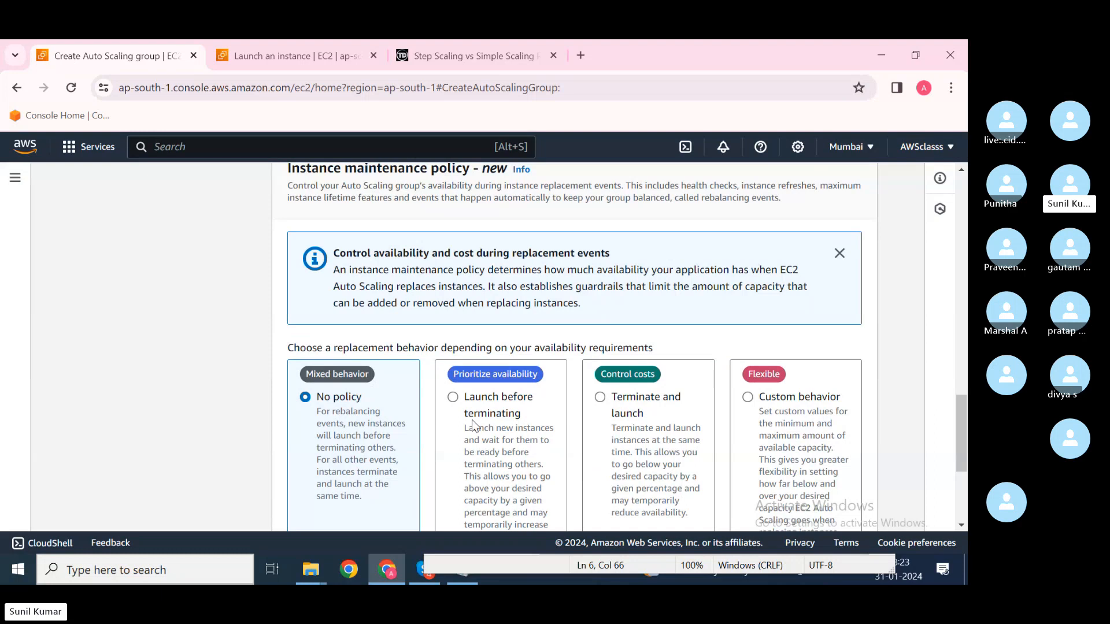
pyautogui.scroll(-1, 461, 414)
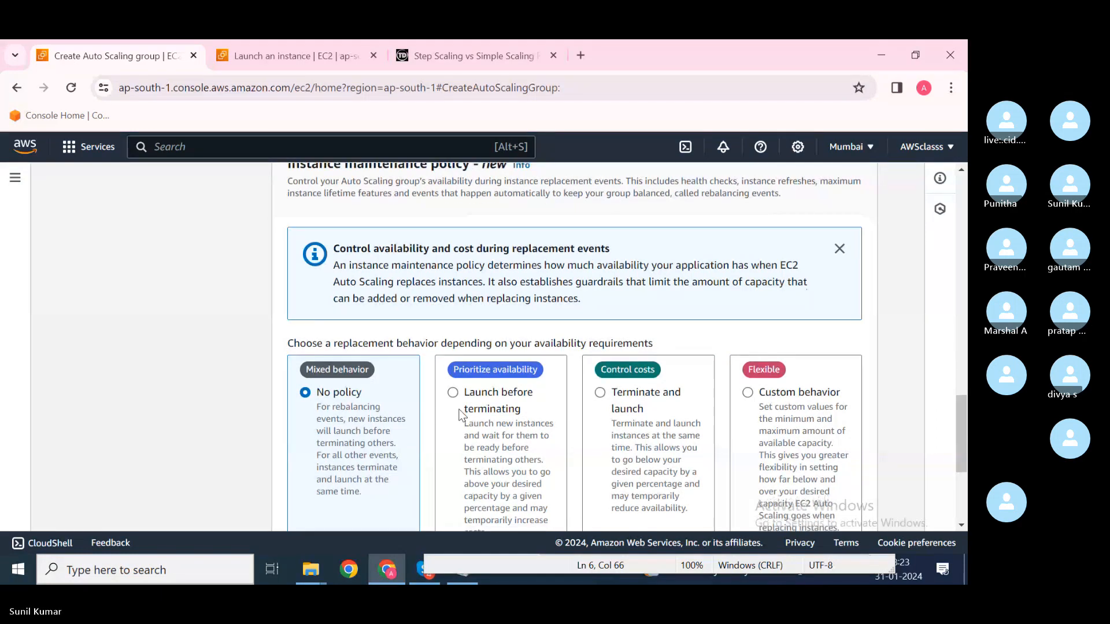
pyautogui.scroll(-1, 460, 414)
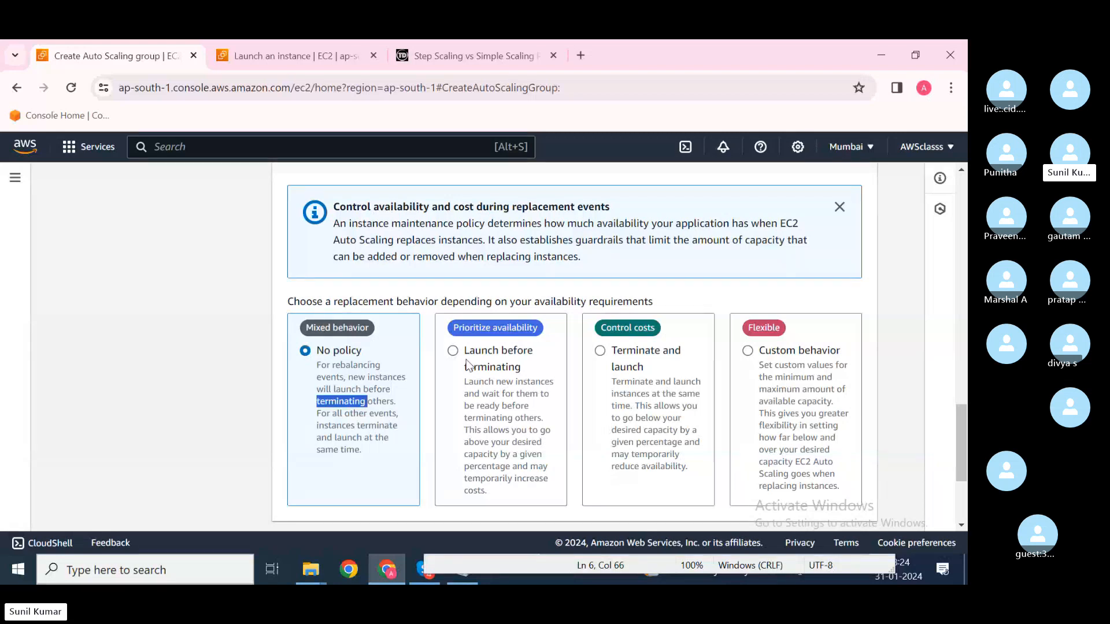
pyautogui.click(524, 356)
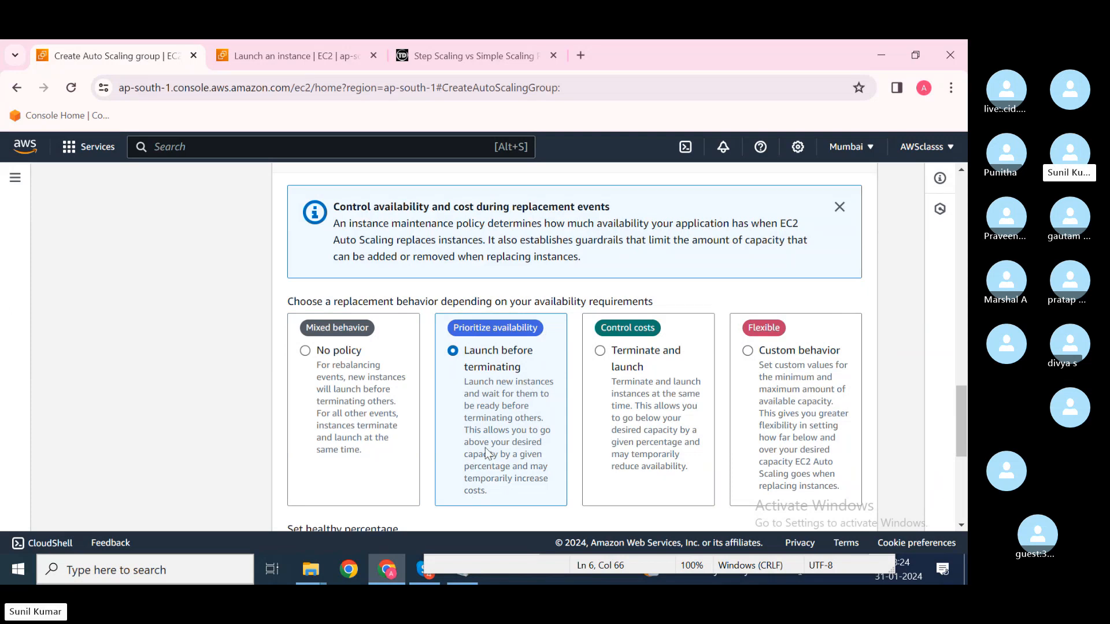
pyautogui.moveTo(468, 430); pyautogui.dragTo(551, 431)
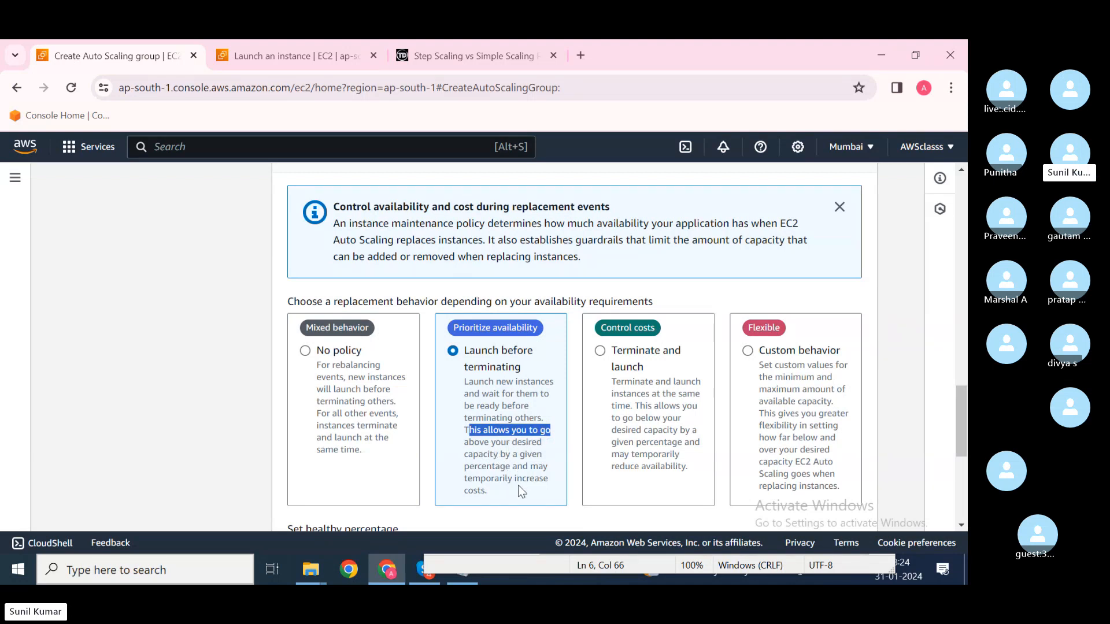
pyautogui.click(495, 489)
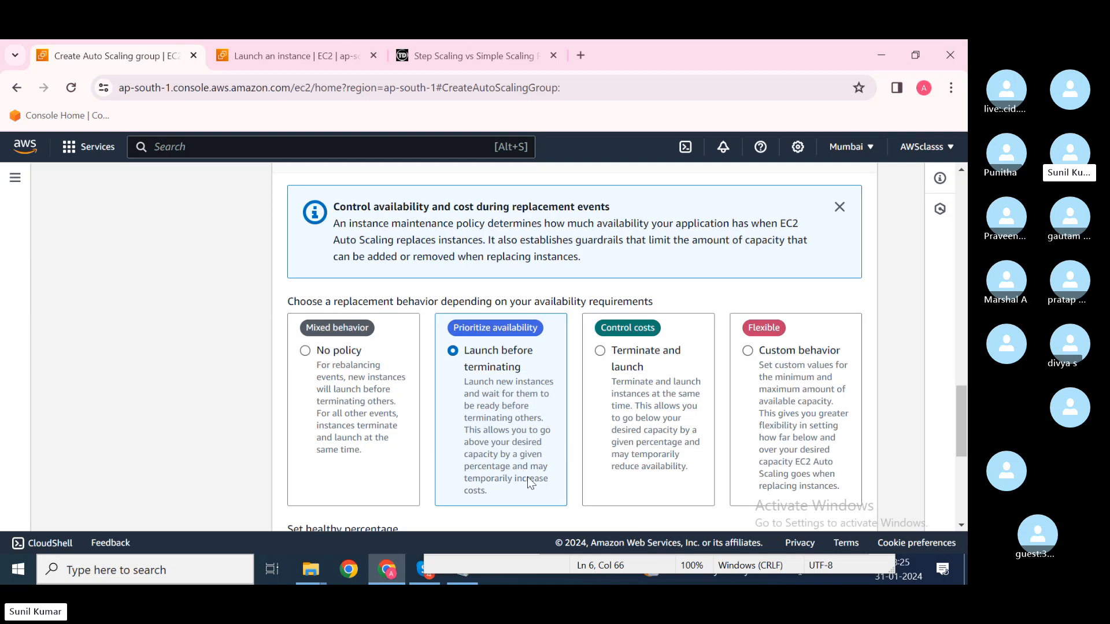
pyautogui.click(626, 469)
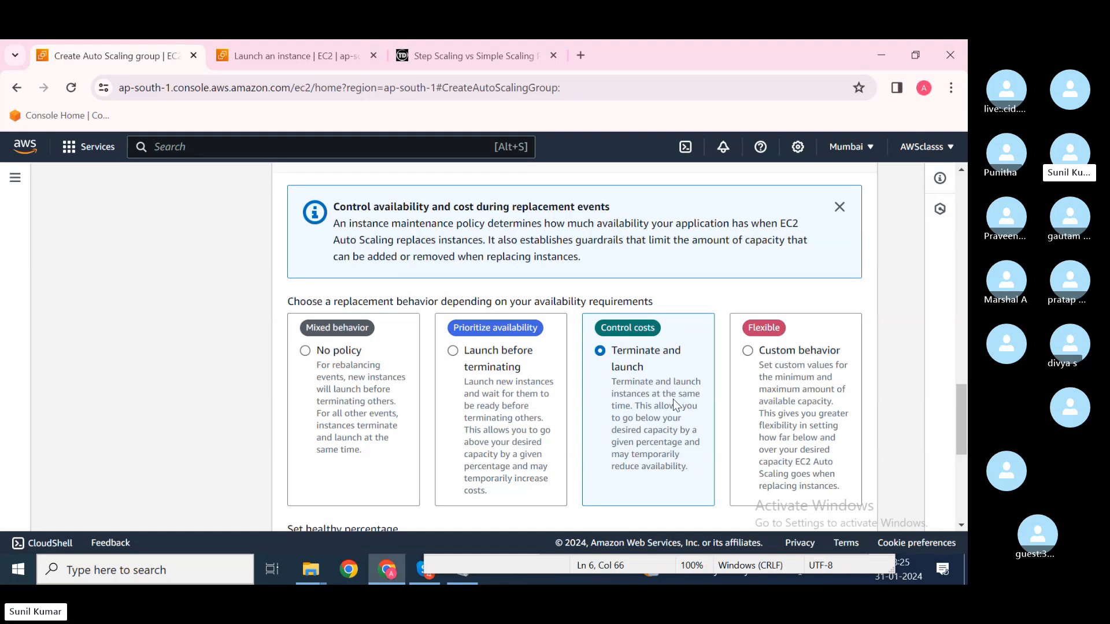
pyautogui.scroll(-1, 685, 404)
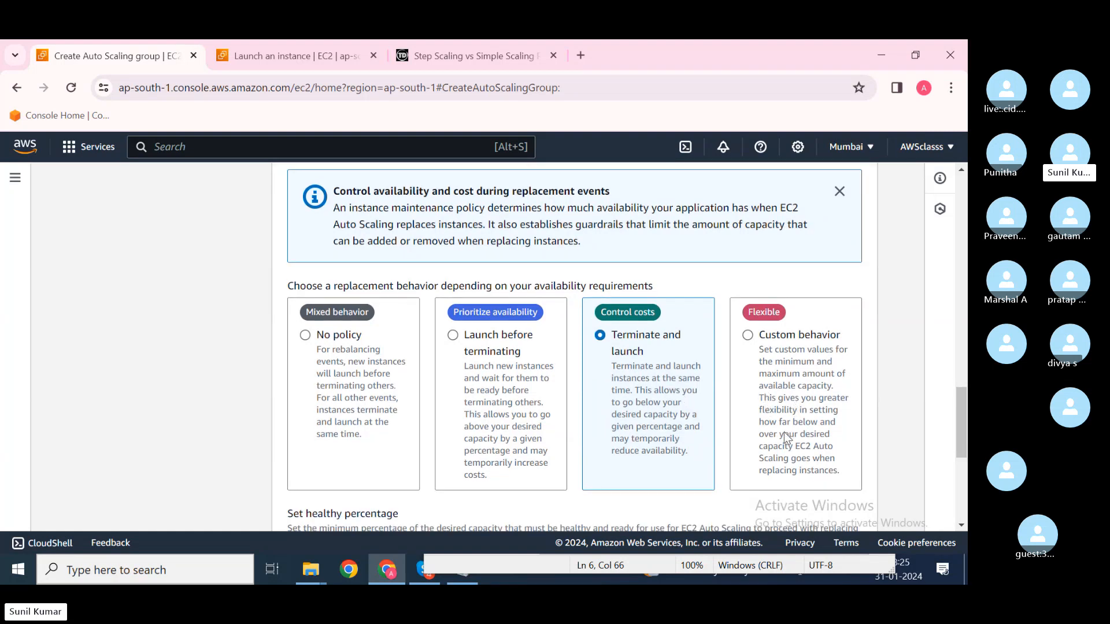
pyautogui.click(797, 384)
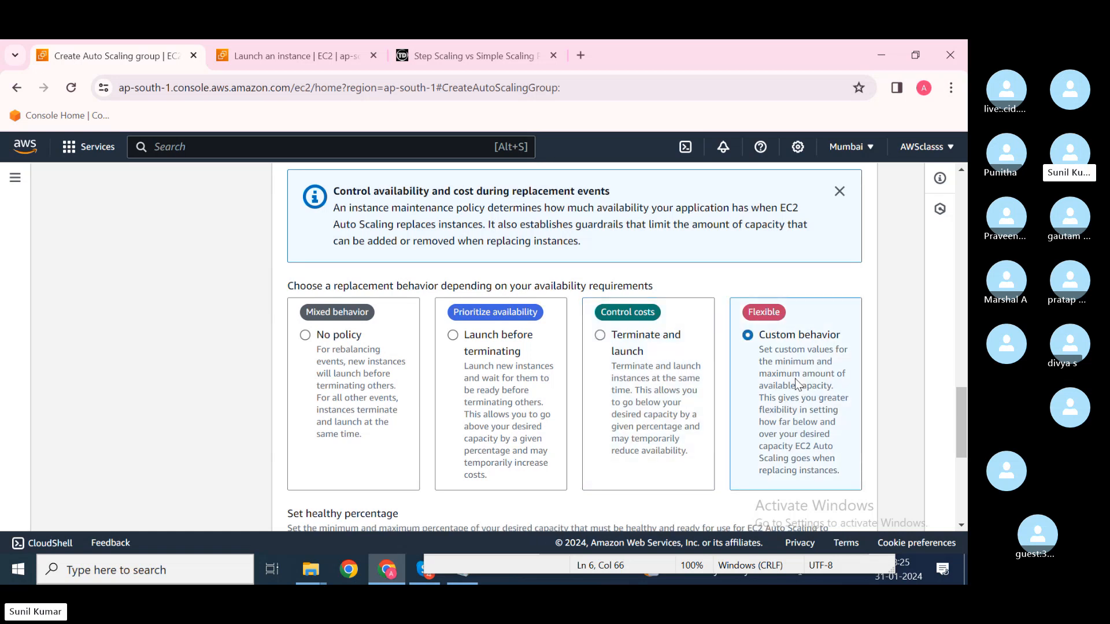
pyautogui.scroll(-1, 798, 384)
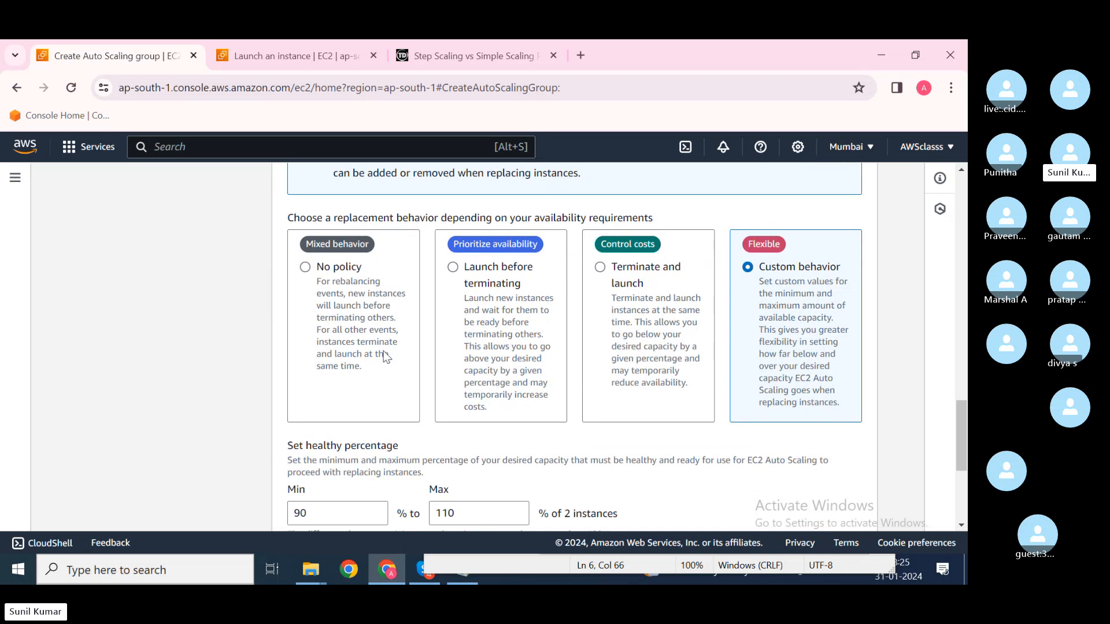
pyautogui.click(350, 331)
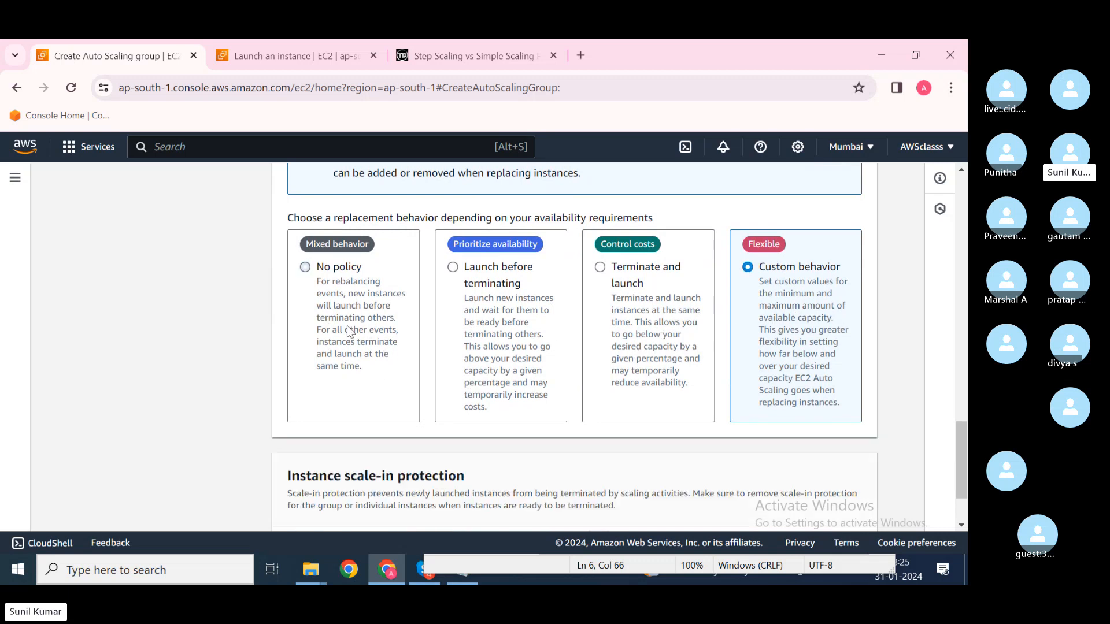
pyautogui.scroll(-2, 445, 434)
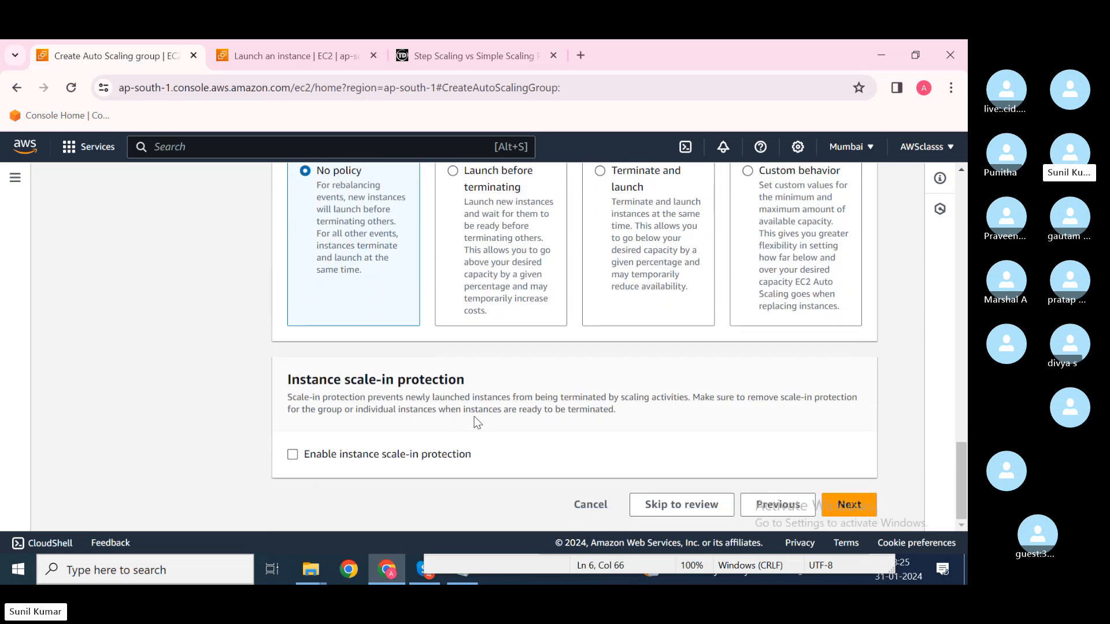
pyautogui.click(293, 456)
pyautogui.click(293, 455)
# Step: Add a notification and choose to create a new SNS topic
pyautogui.click(856, 507)
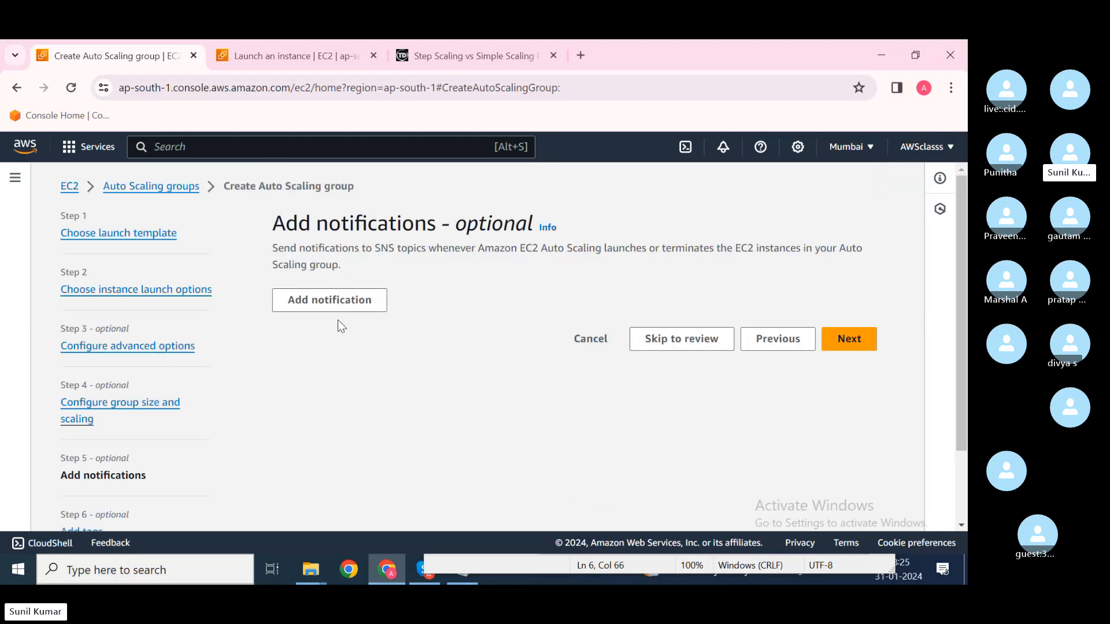
pyautogui.click(359, 306)
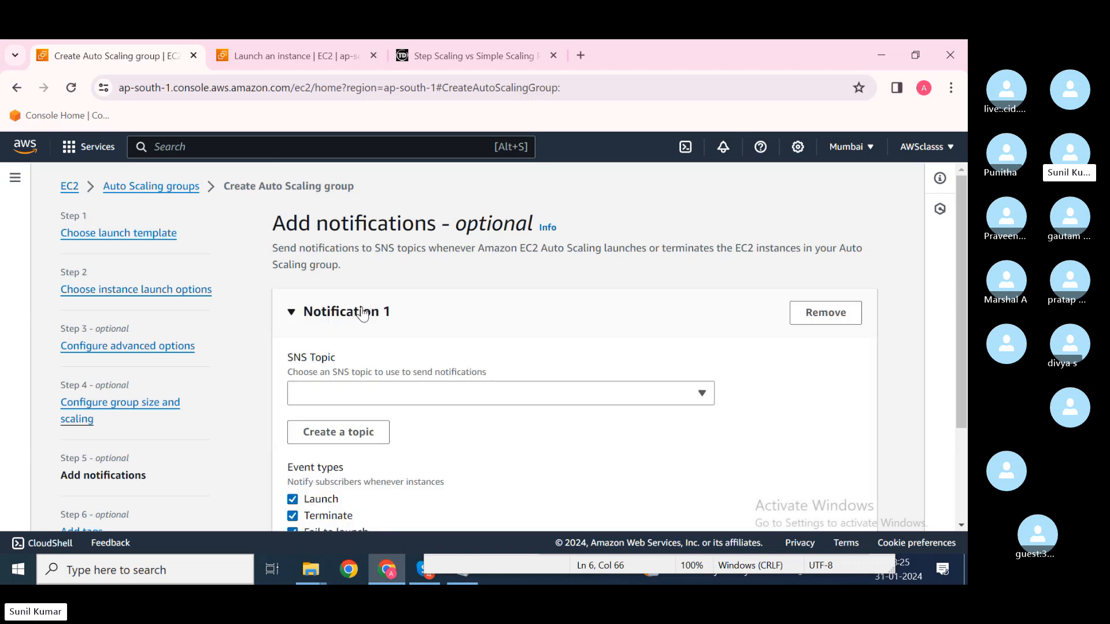
pyautogui.click(434, 392)
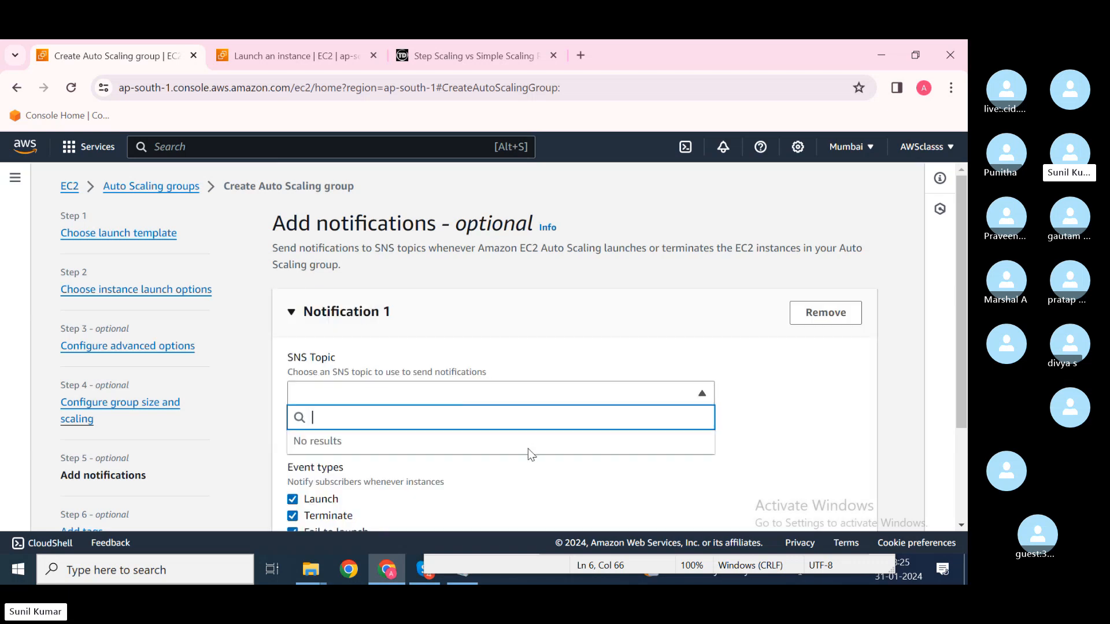
pyautogui.scroll(-1, 482, 466)
pyautogui.click(483, 466)
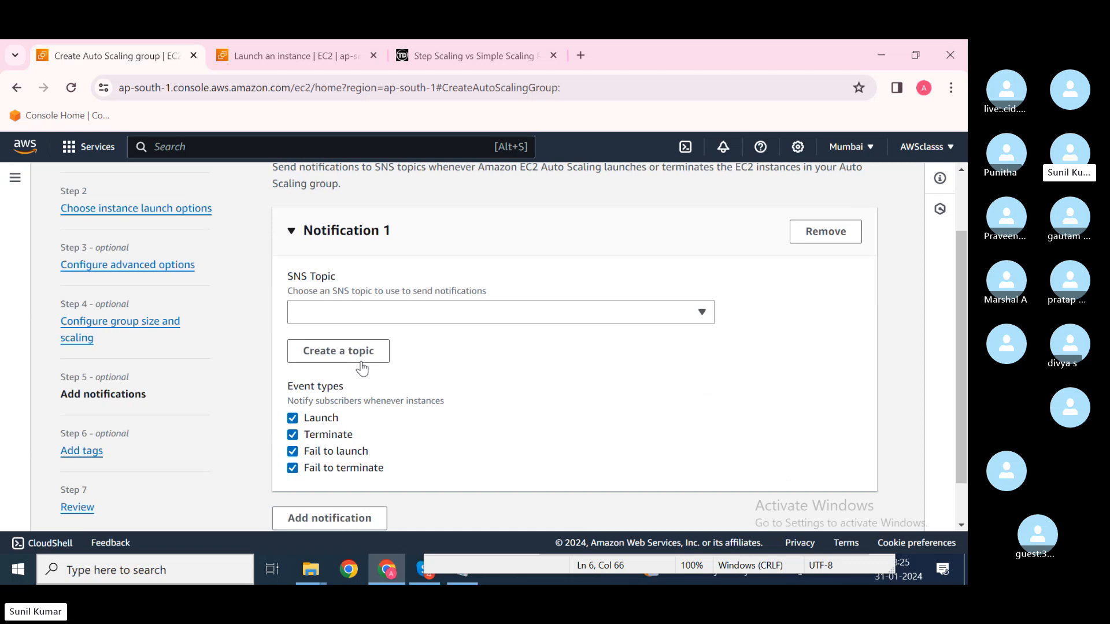
pyautogui.click(357, 363)
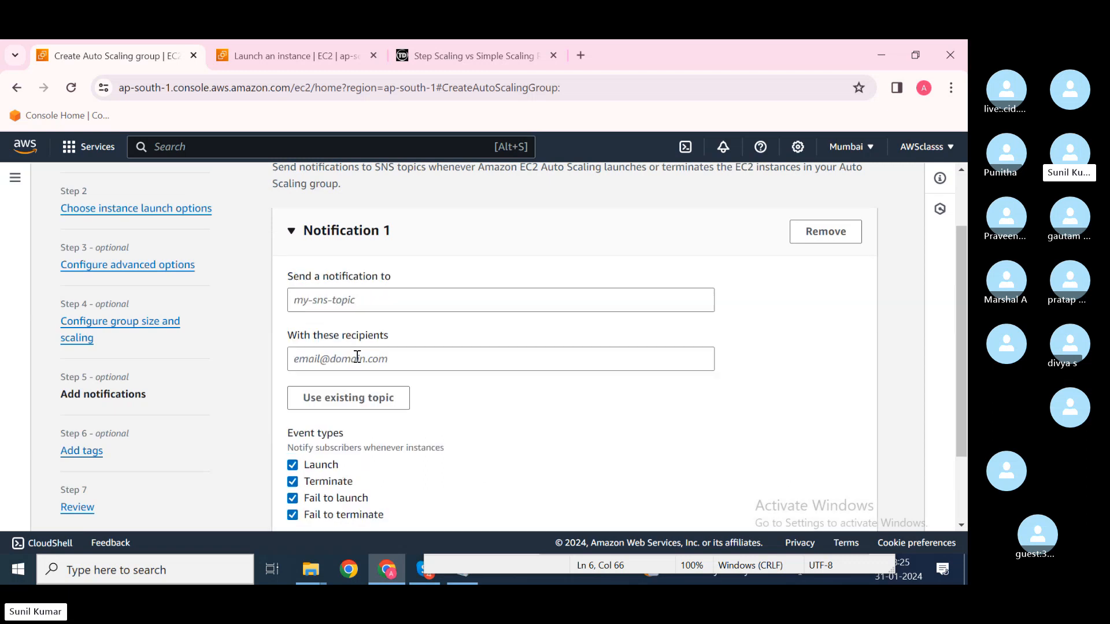
# Step: Name the new topic ASG and enter the recipient's e-mail address
pyautogui.click(329, 311)
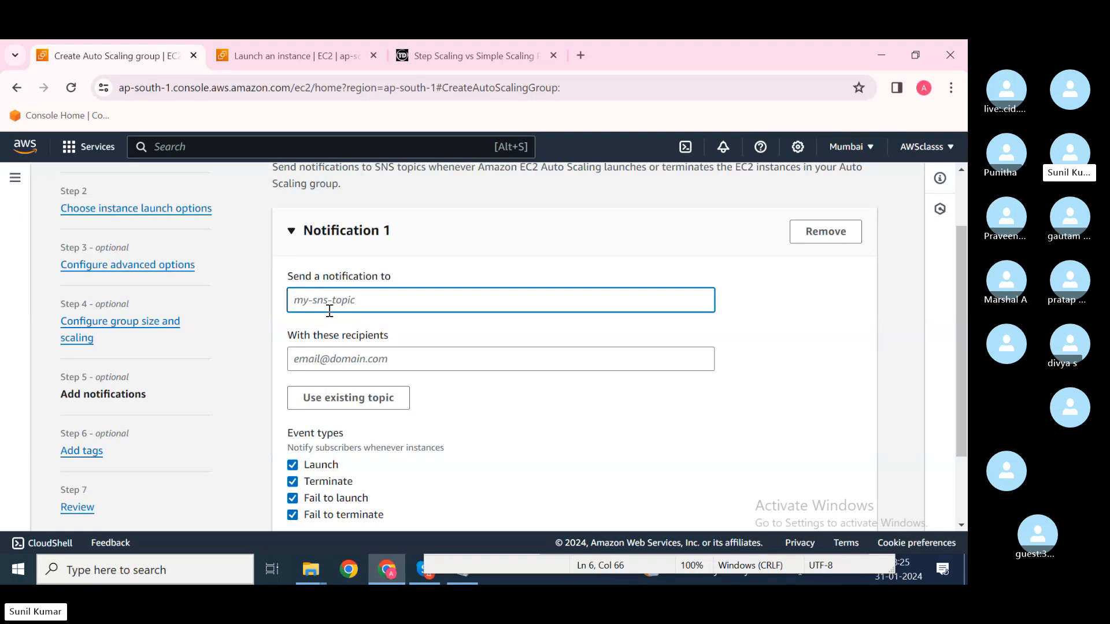
pyautogui.write('ASG')
pyautogui.click(330, 351)
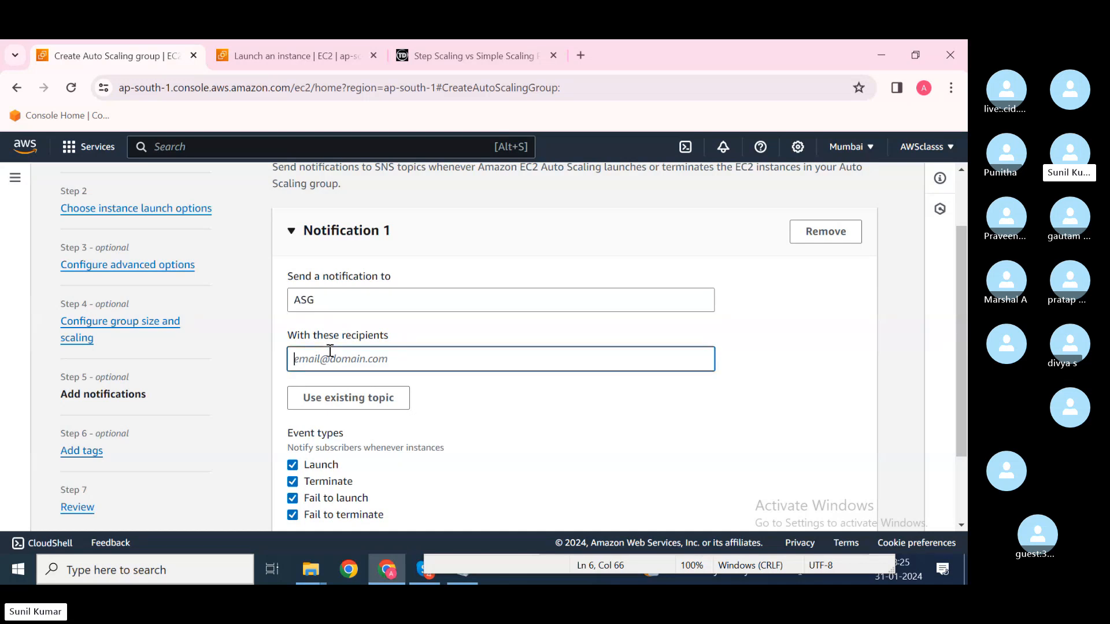
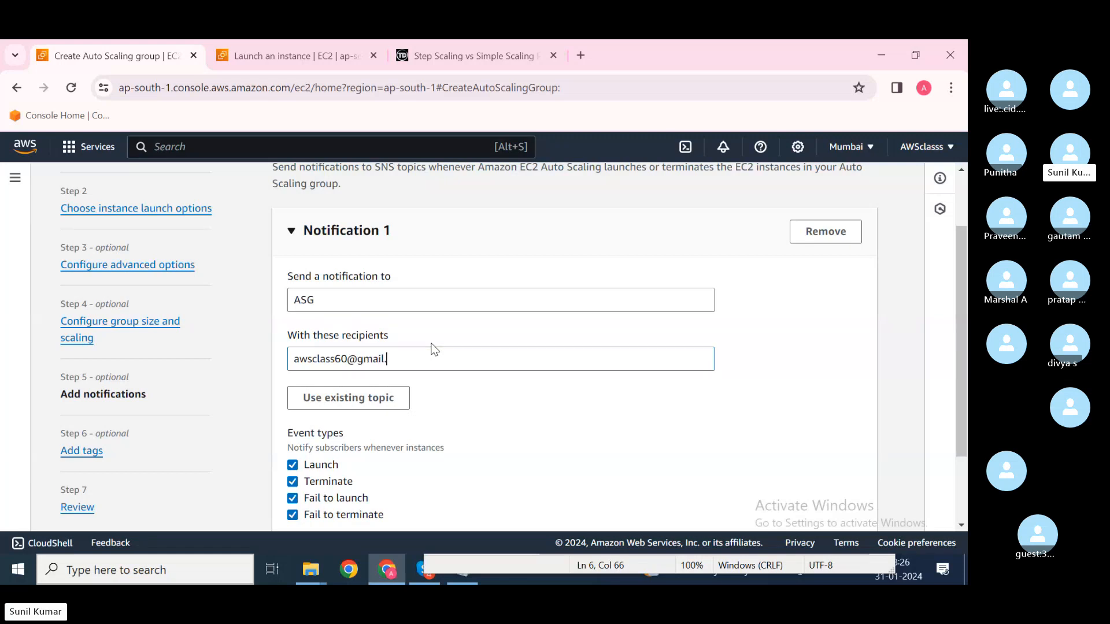
pyautogui.click(458, 461)
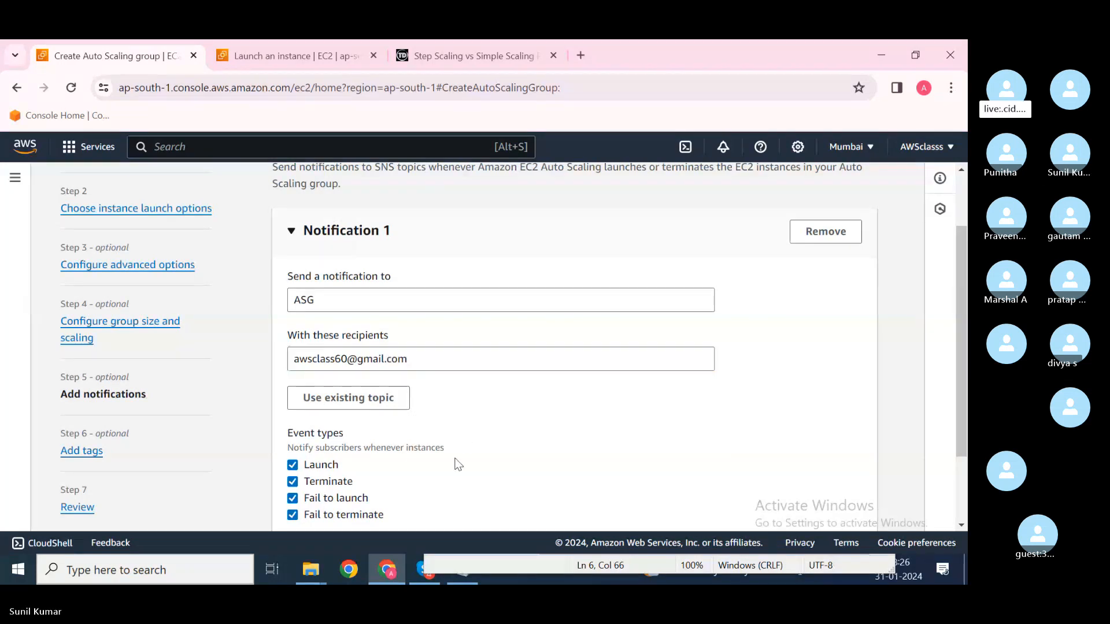
pyautogui.scroll(-1, 459, 464)
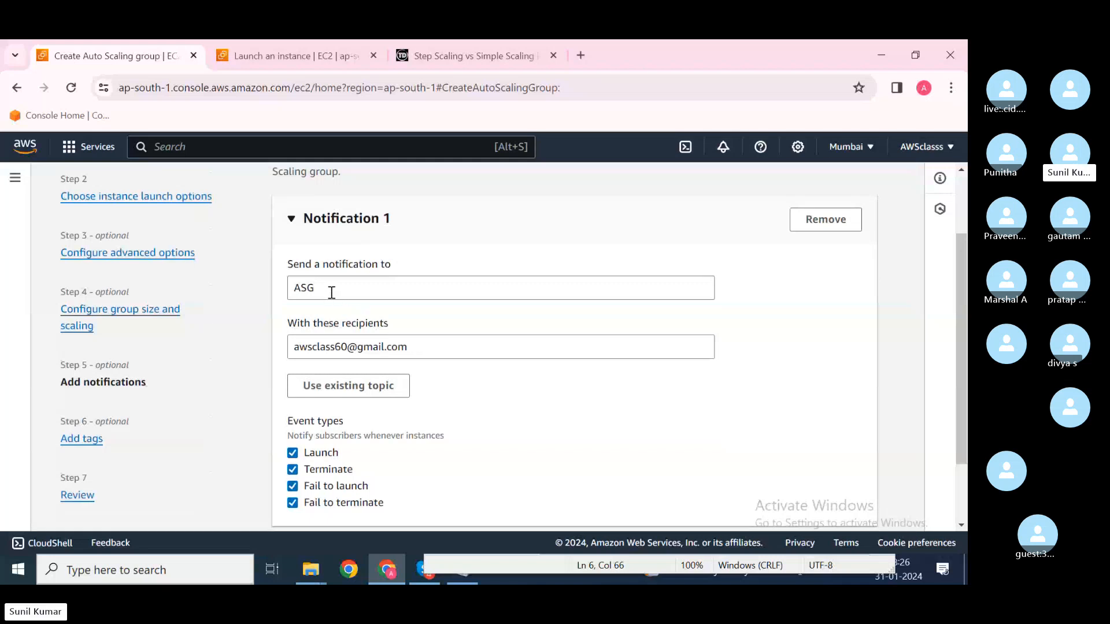
pyautogui.moveTo(332, 292); pyautogui.dragTo(289, 295)
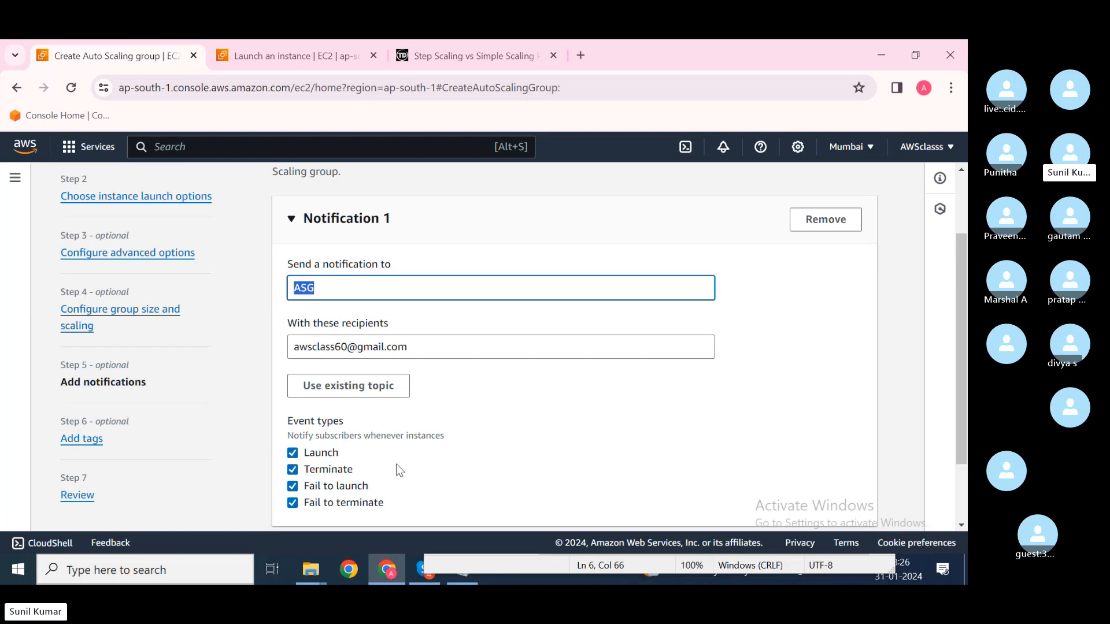
# Step: Keep Launch, Terminate, Fail to launch and Fail to terminate checked, then proceed
pyautogui.scroll(-2, 486, 445)
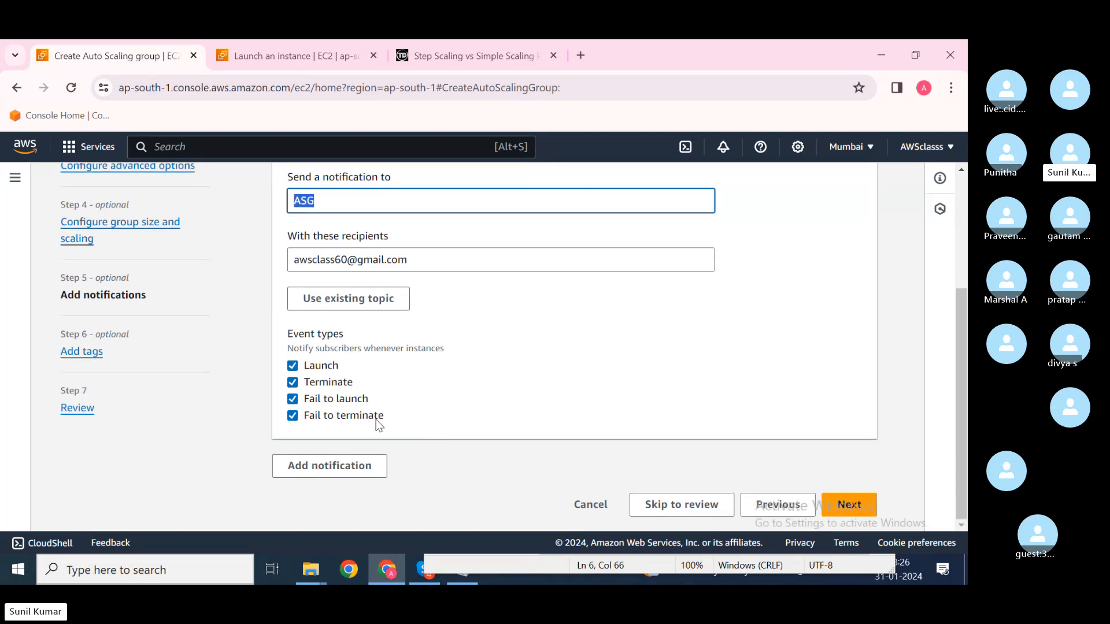
pyautogui.click(397, 423)
pyautogui.moveTo(397, 424); pyautogui.dragTo(291, 373)
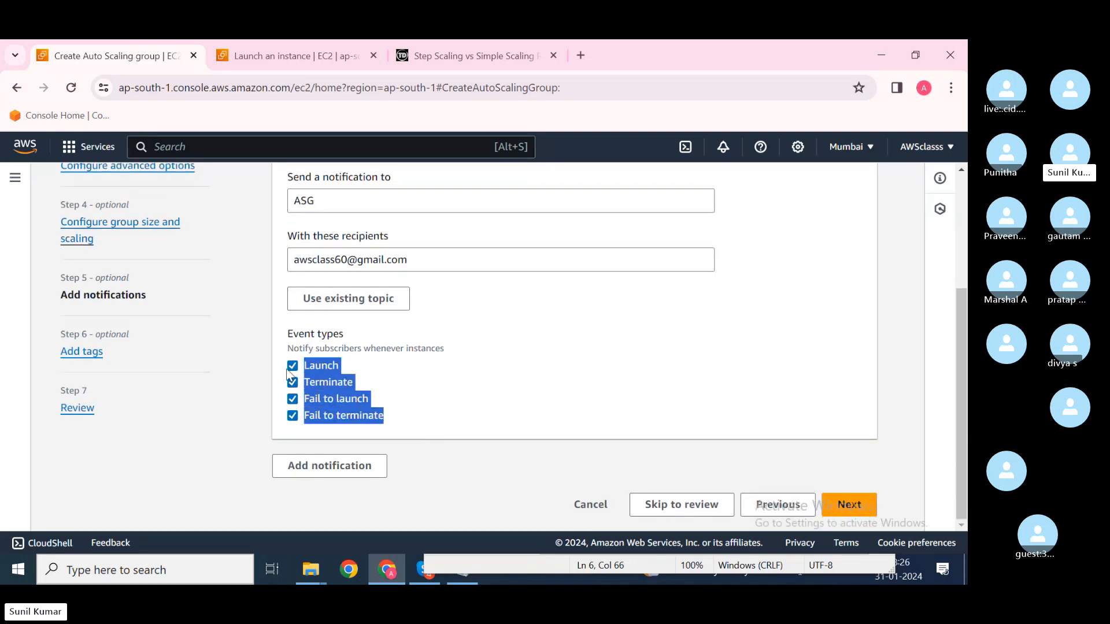
pyautogui.click(422, 368)
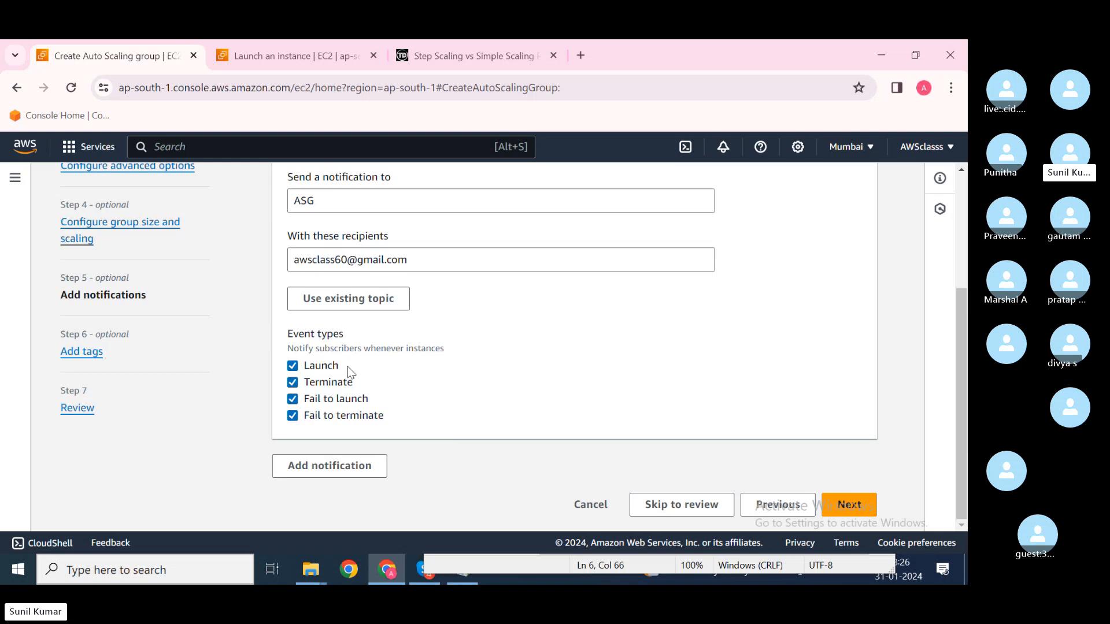
pyautogui.doubleClick(321, 366)
pyautogui.tripleClick(348, 383)
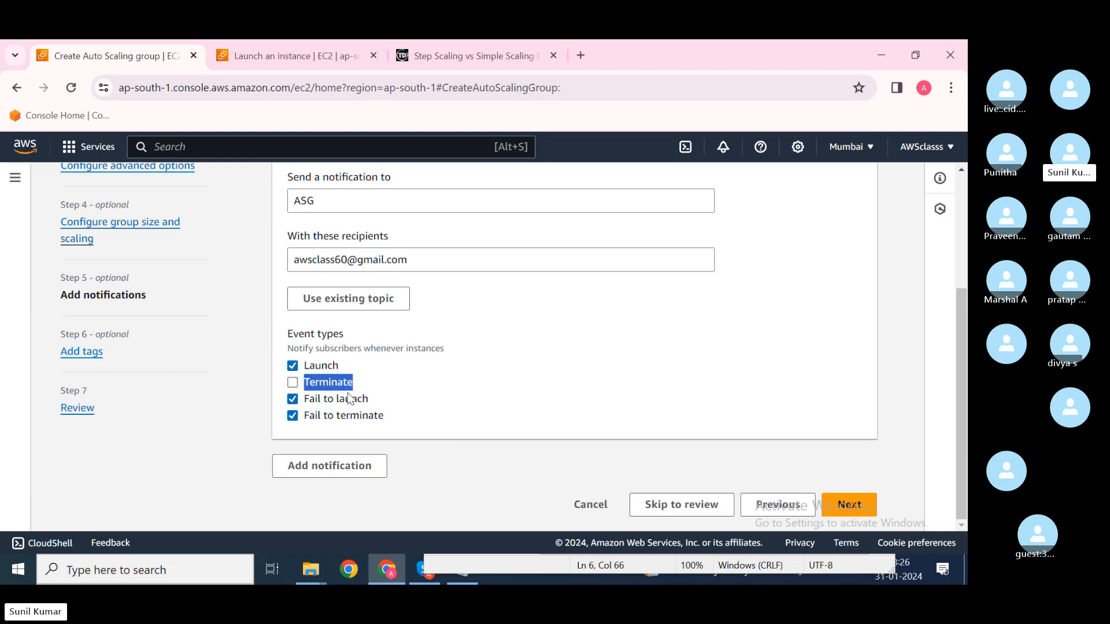
pyautogui.click(293, 384)
pyautogui.click(856, 514)
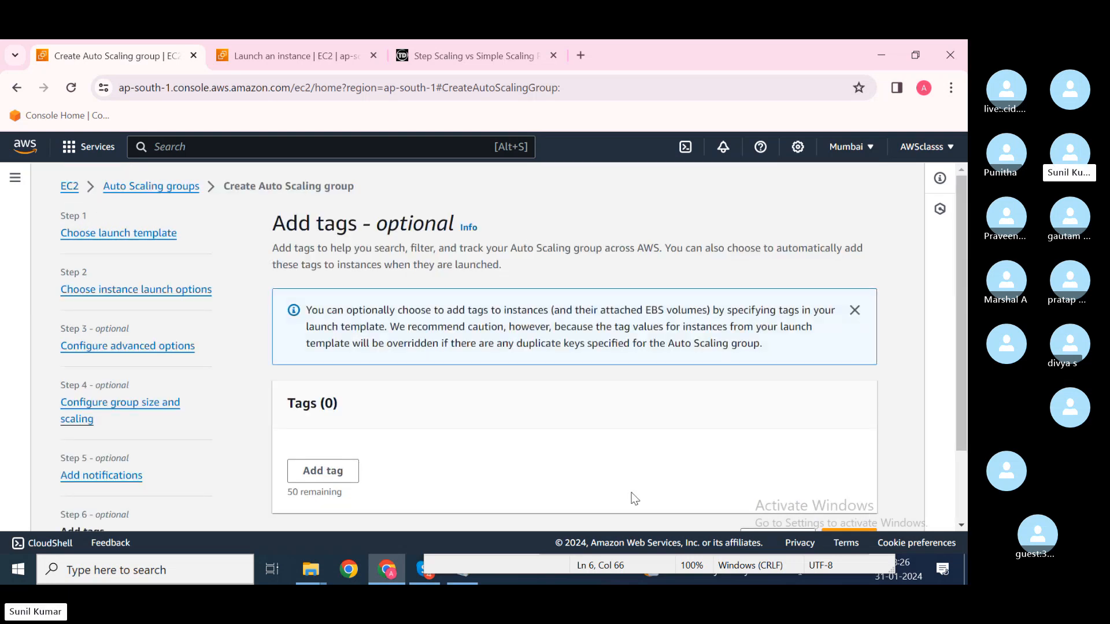
# Step: Add a tag with key Name and value 'ASG instance', then go to Review
pyautogui.click(322, 470)
pyautogui.write('Name')
pyautogui.press('Tab')
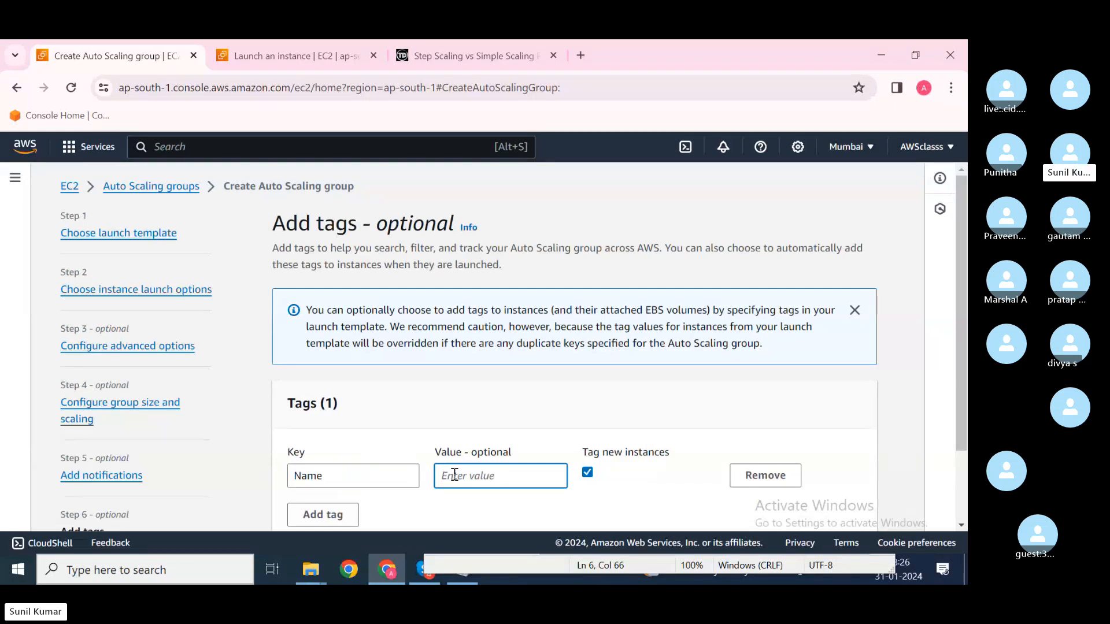
pyautogui.write('ASG')
pyautogui.press('BackSpace')
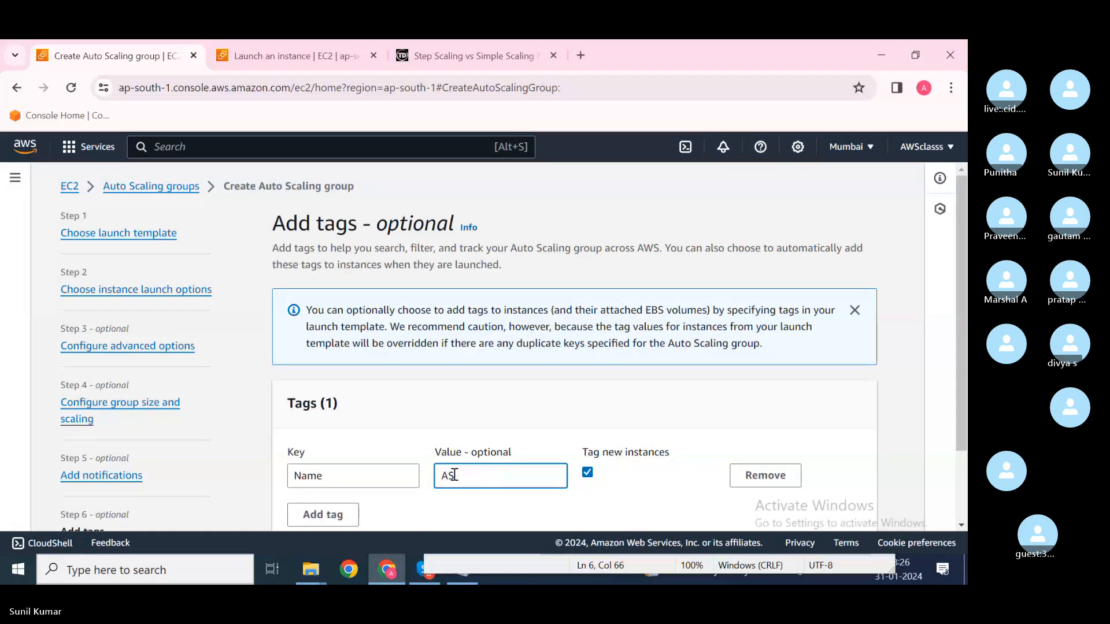
pyautogui.write('G instance')
pyautogui.scroll(-2, 694, 485)
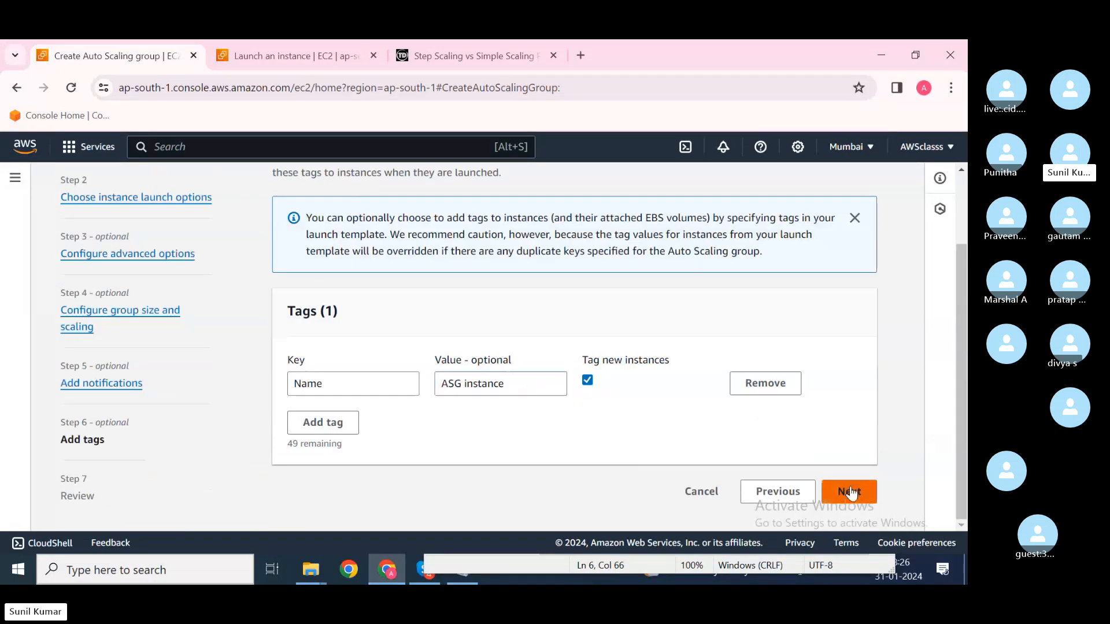
pyautogui.click(850, 486)
# Step: Scroll through ASG1's Review page: desired 2, limits 1–4, CPU-50 tracking policy, Name tag
pyautogui.scroll(-1, 534, 445)
pyautogui.scroll(-8, 534, 445)
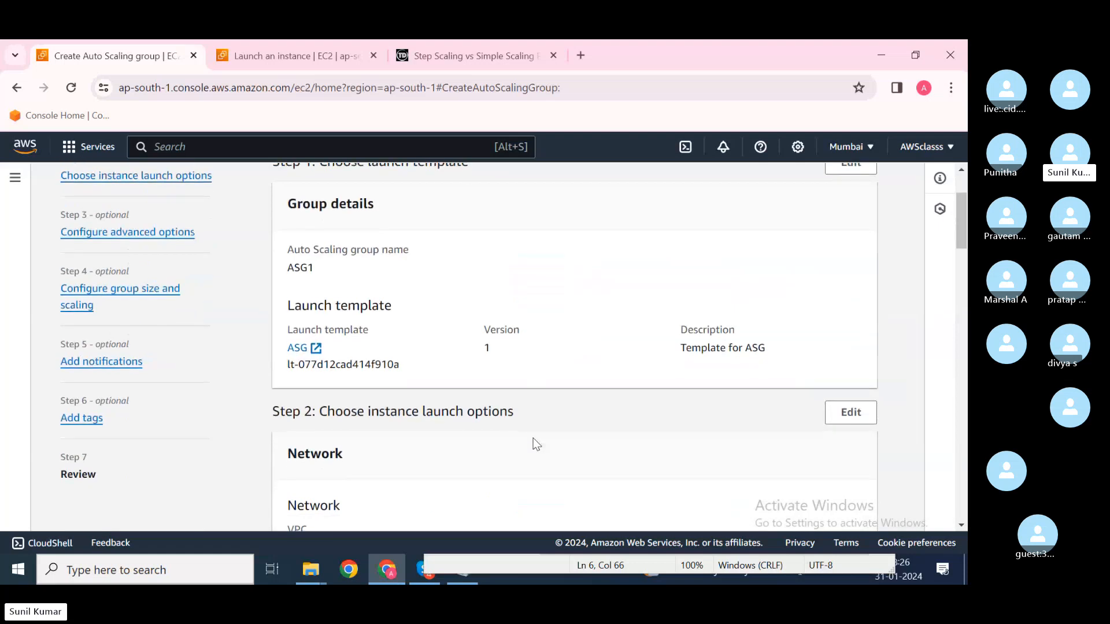
pyautogui.scroll(-6, 534, 445)
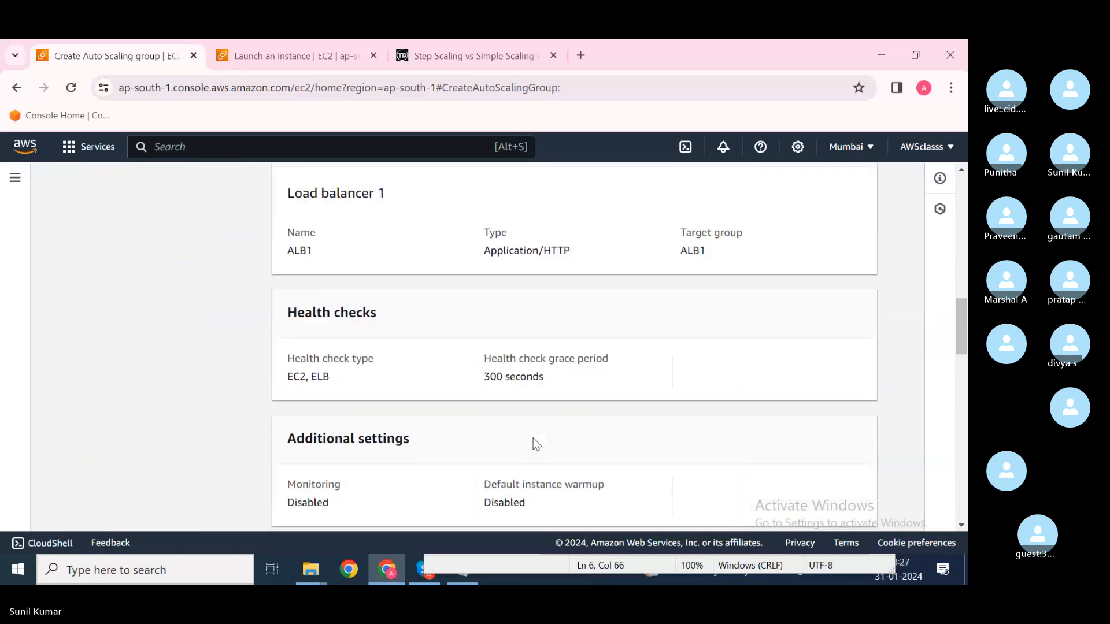
pyautogui.scroll(-5, 535, 445)
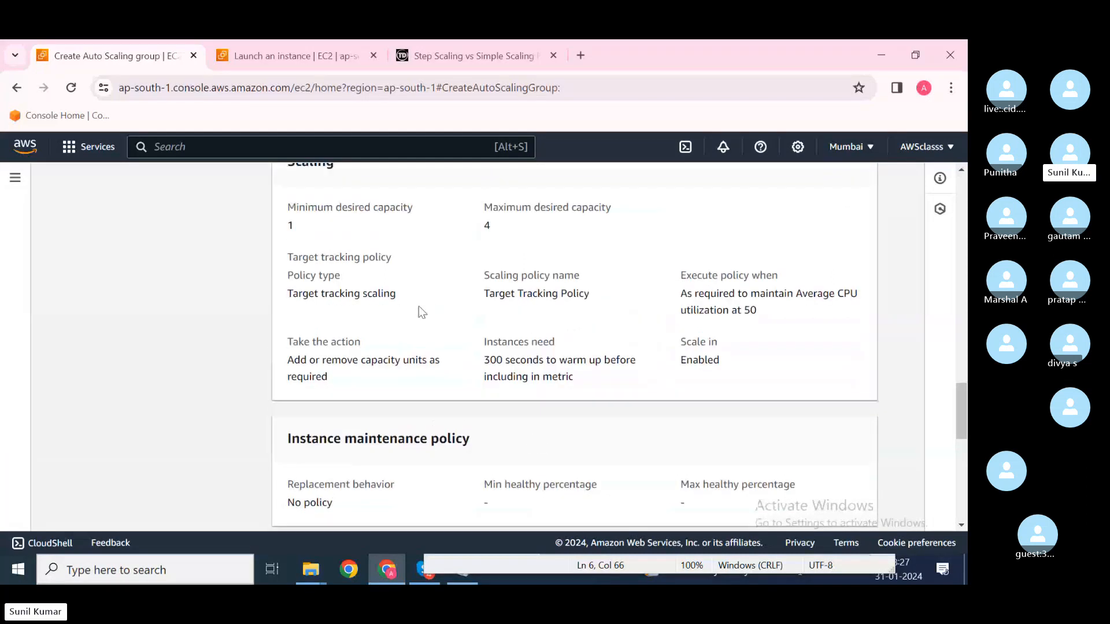
pyautogui.scroll(3, 418, 306)
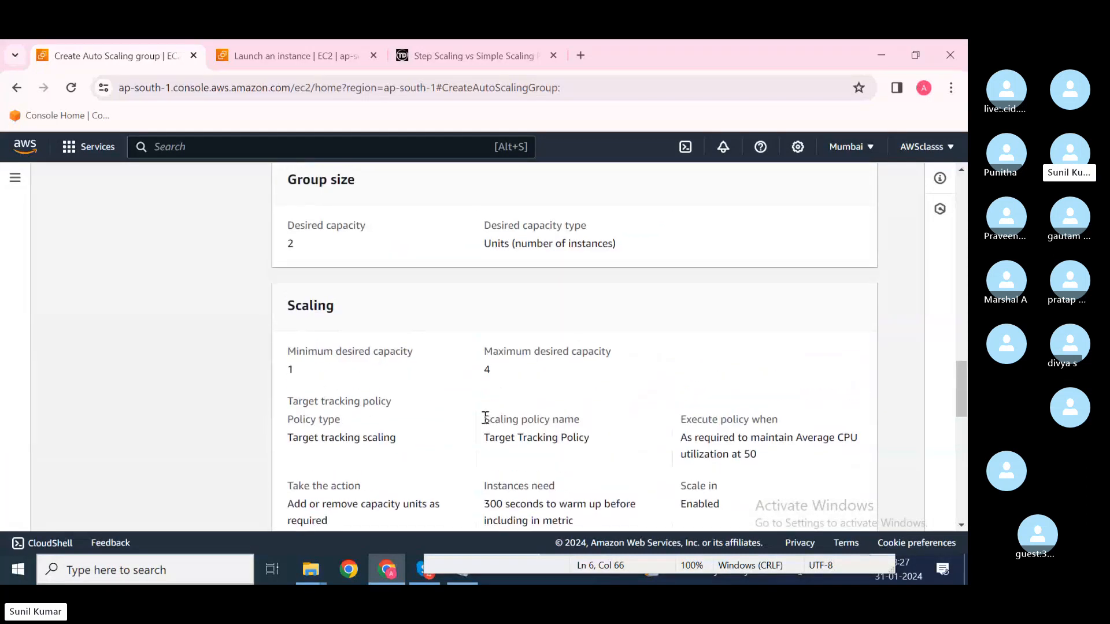
pyautogui.scroll(-10, 485, 417)
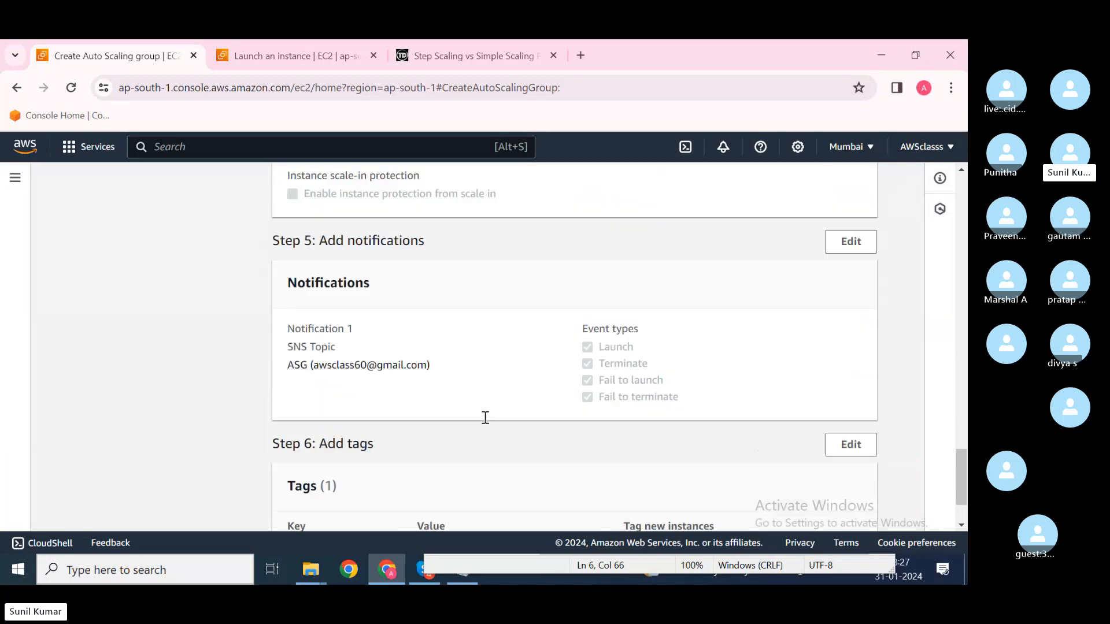
pyautogui.scroll(-2, 486, 418)
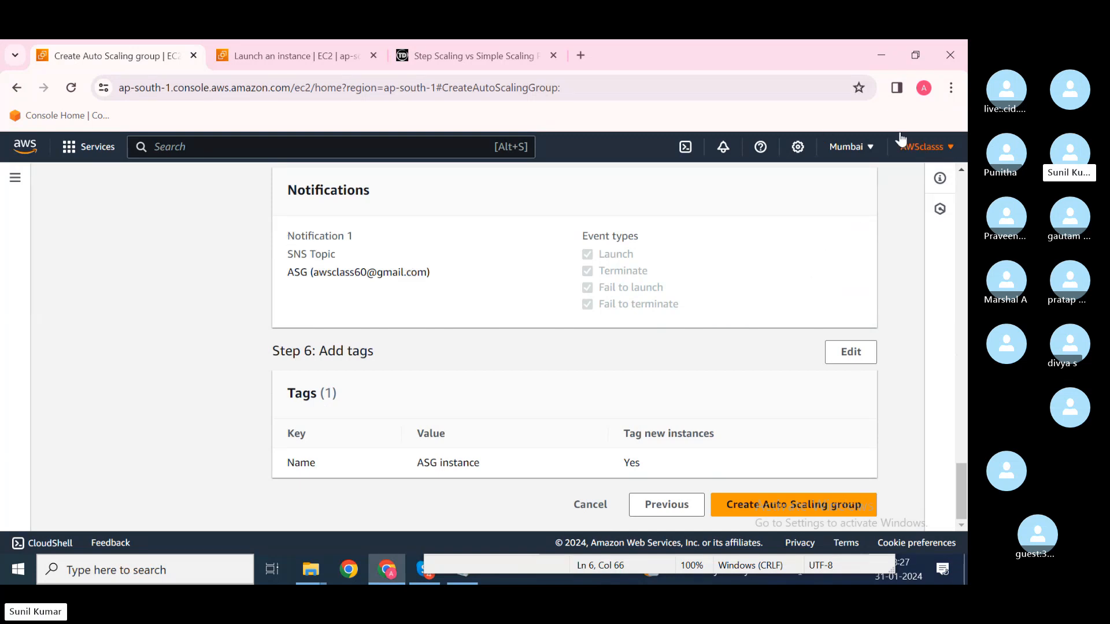
# Step: Open a new Chrome window under the AWS browser profile
pyautogui.click(923, 91)
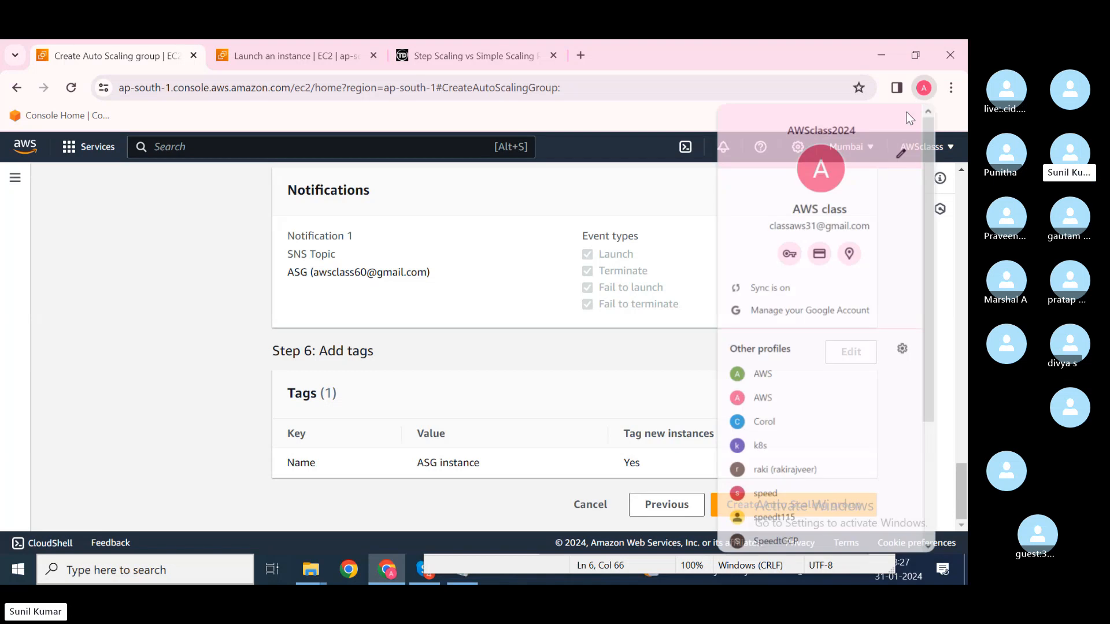
pyautogui.click(789, 395)
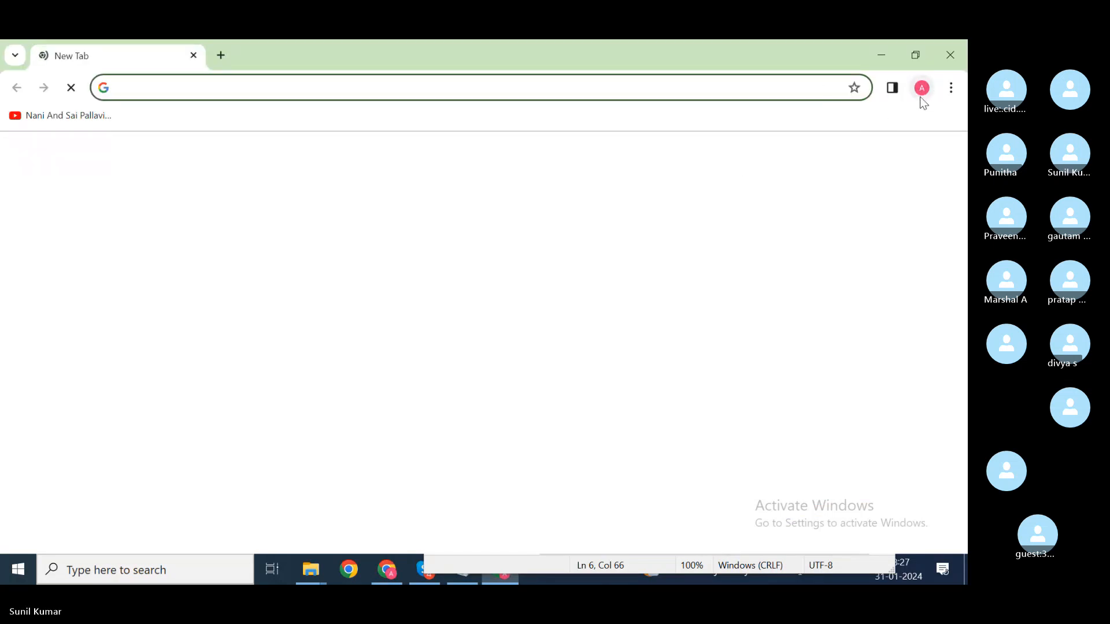
pyautogui.click(921, 96)
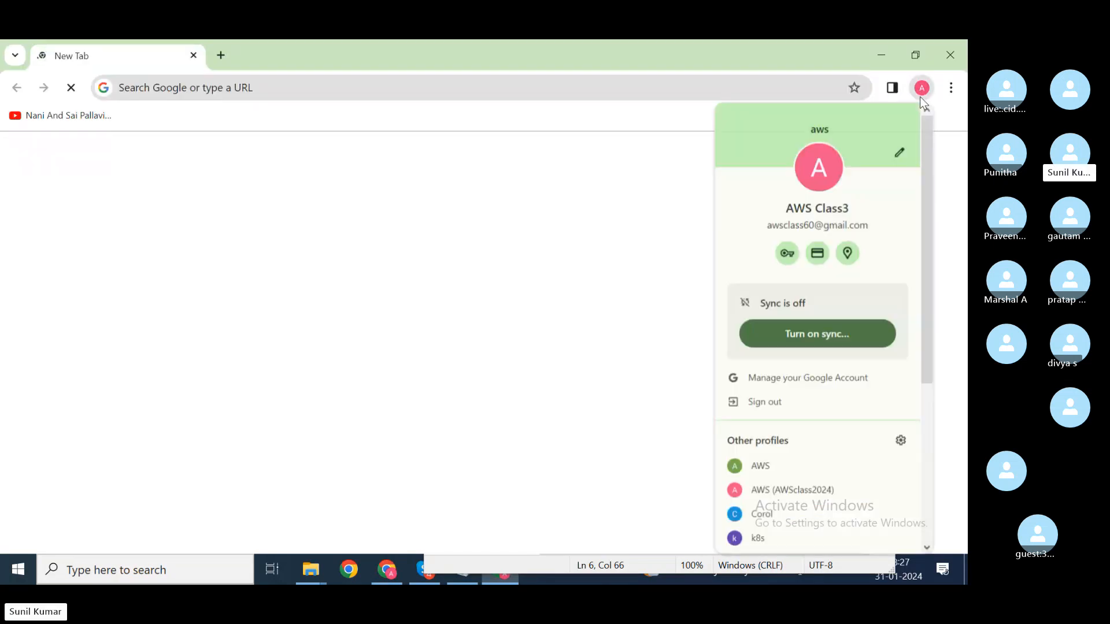
# Step: Load gmail.com in the new window, then return to the AWS console
pyautogui.click(427, 92)
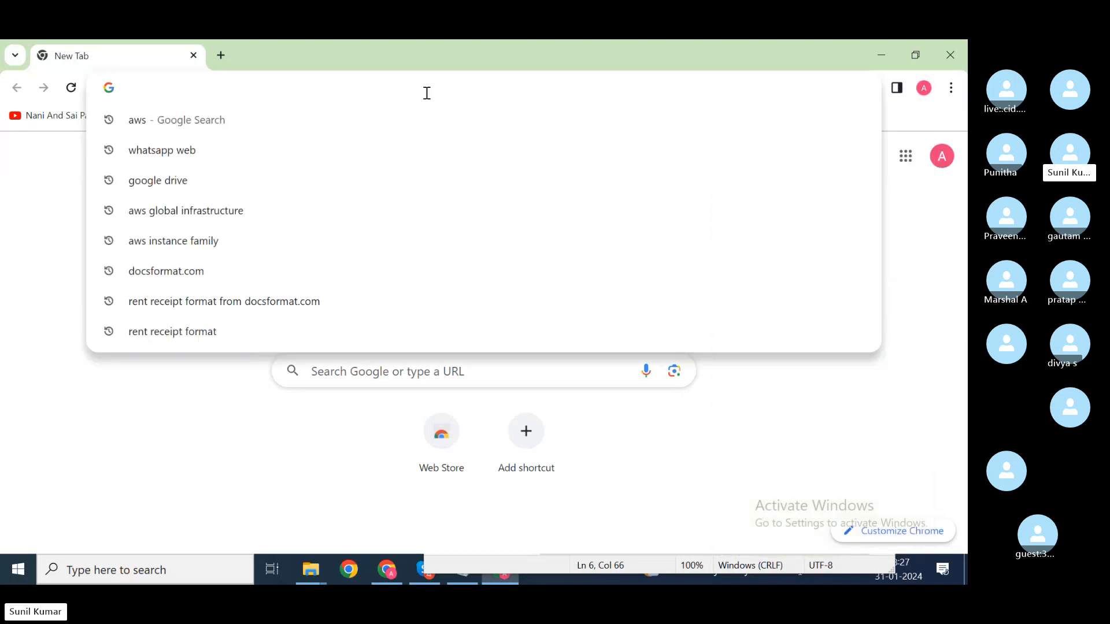
pyautogui.hotkey('alt', 'Tab')
pyautogui.hotkey('alt', 'Tab')
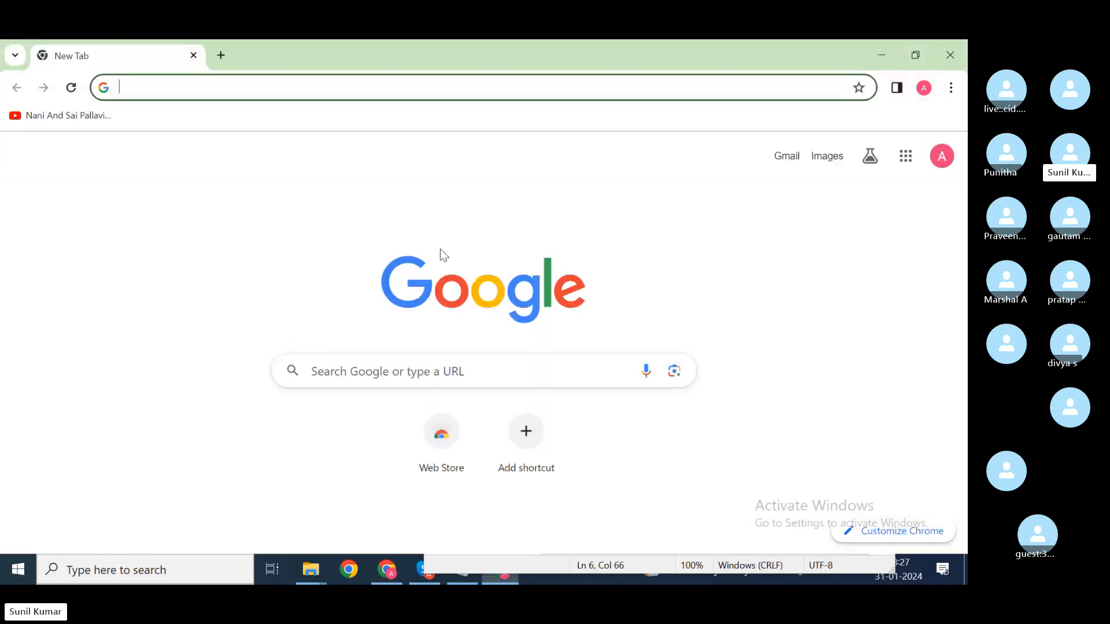
pyautogui.write('gn')
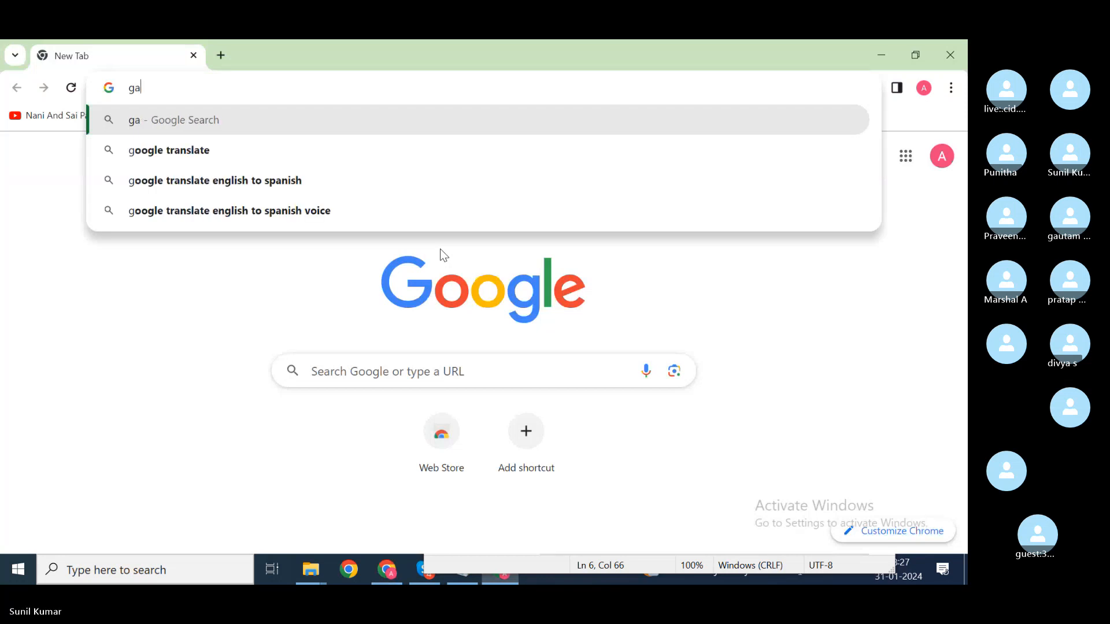
pyautogui.press('BackSpace')
pyautogui.write('mail.com')
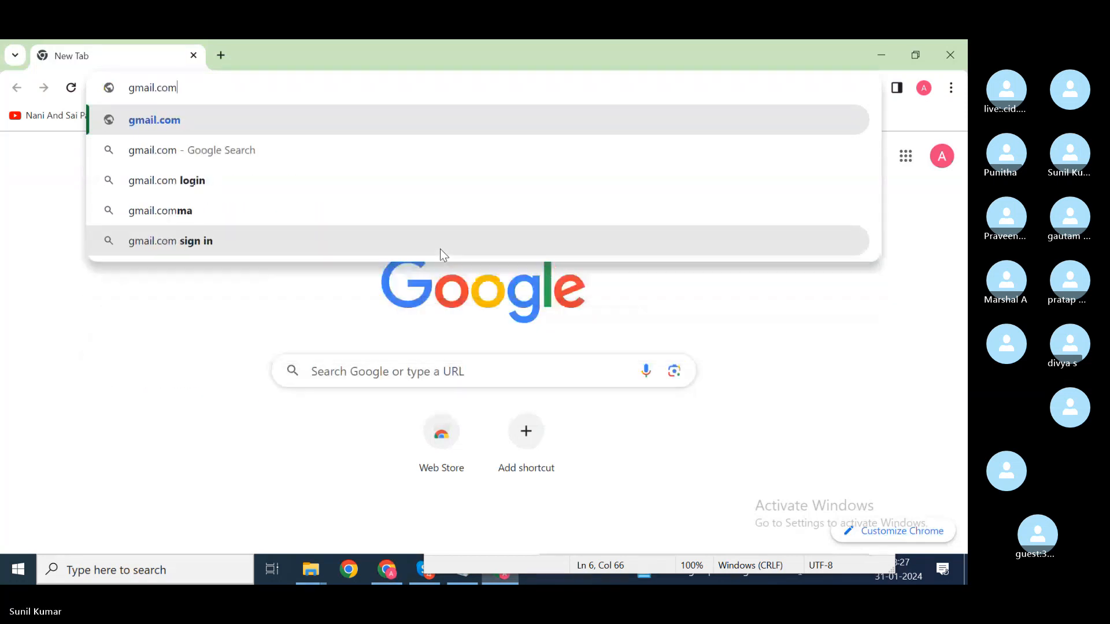
pyautogui.press('Return')
pyautogui.hotkey('alt', 'Tab')
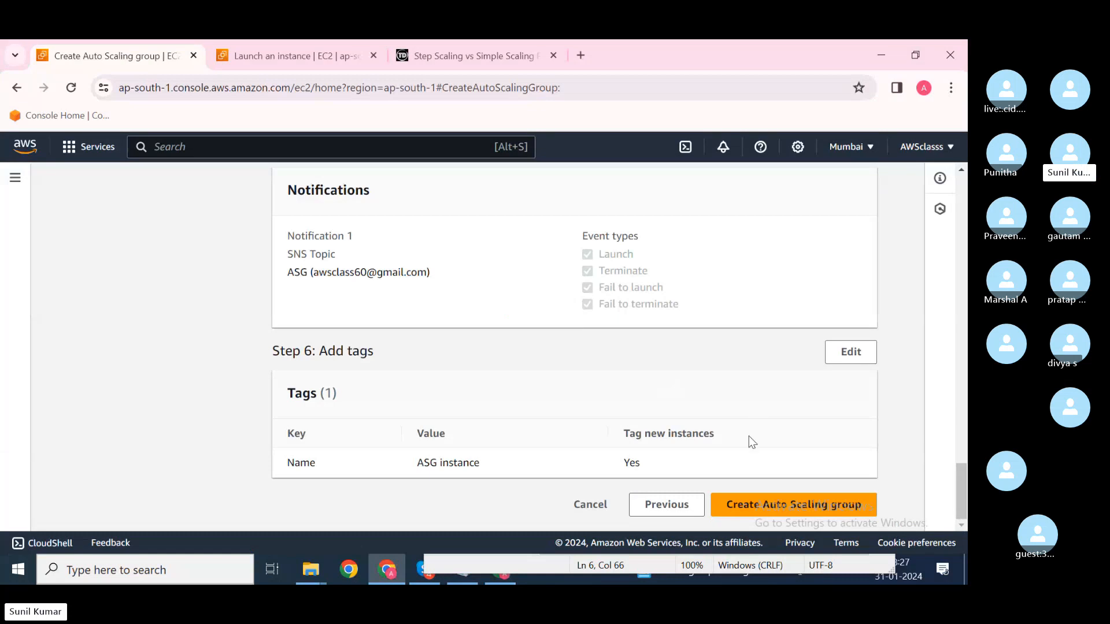
# Step: Create the ASG1 Auto Scaling group, then bring up and refresh the Gmail window
pyautogui.click(760, 504)
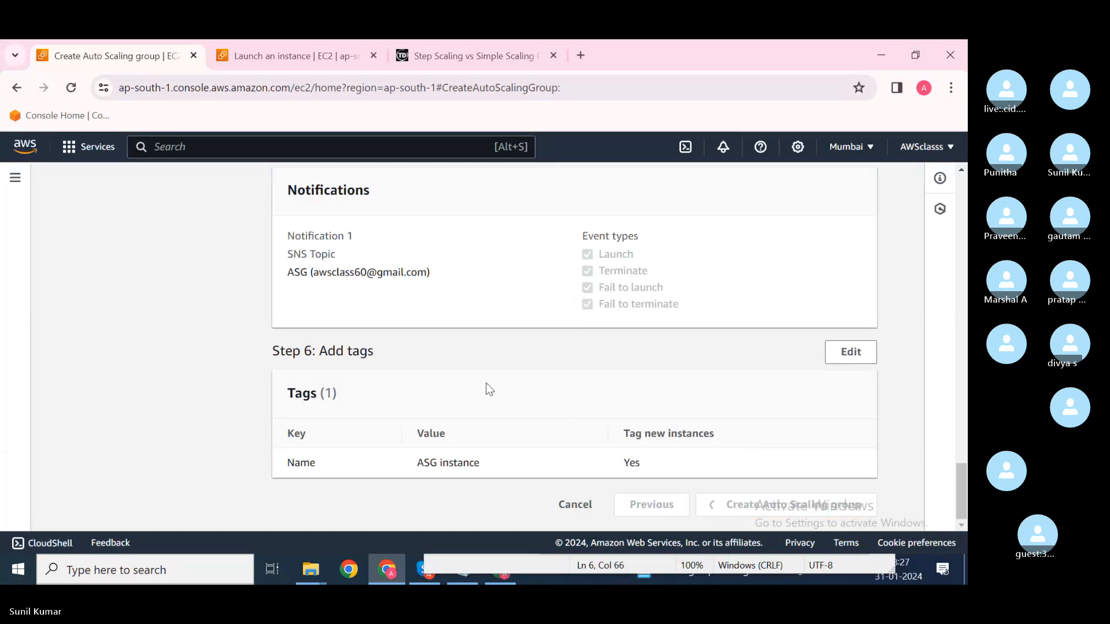
pyautogui.hotkey('alt', 'Tab')
pyautogui.press('F5')
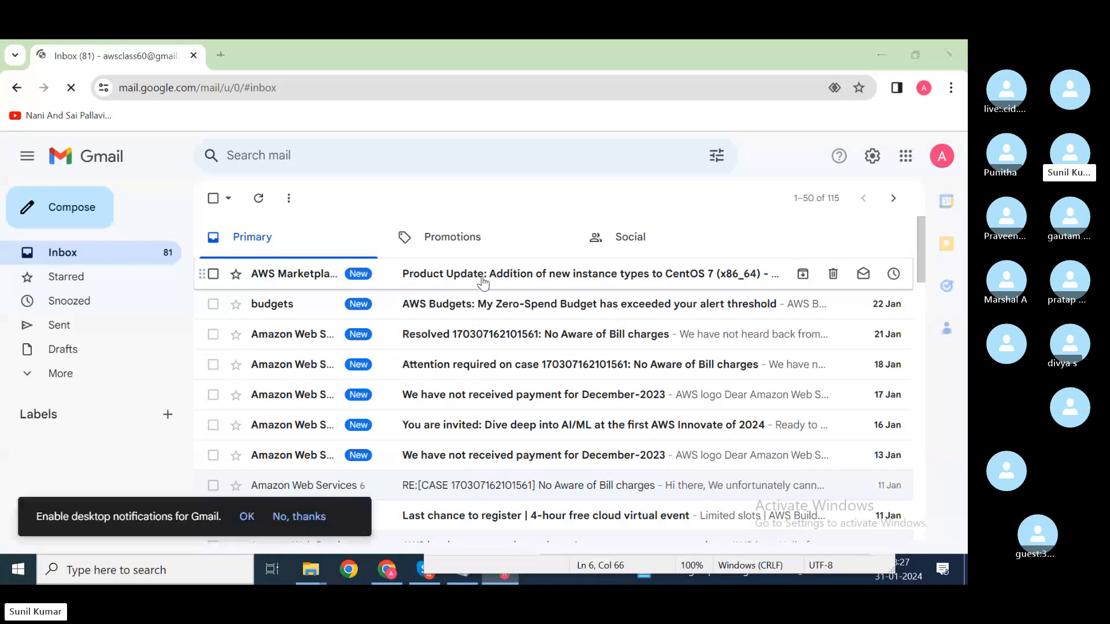
# Step: Confirm the SNS subscription to topic ASG from the AWS Notification email, then return to the inbox
pyautogui.hotkey('alt', 'Tab')
pyautogui.hotkey('alt', 'Tab')
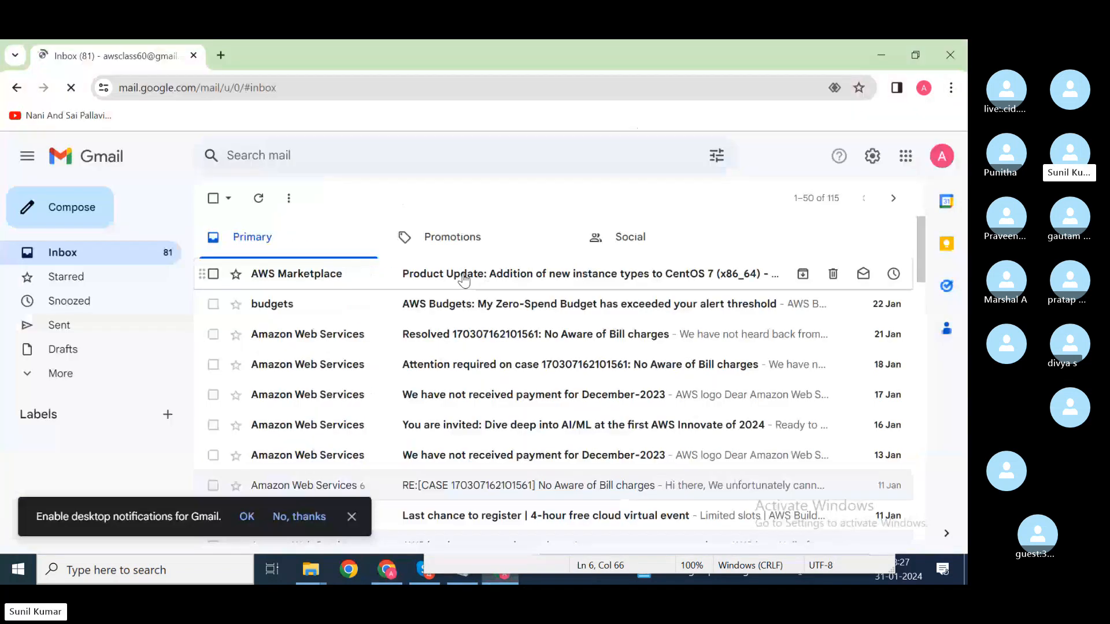
pyautogui.hotkey('alt', 'Tab')
pyautogui.hotkey('alt', 'Tab')
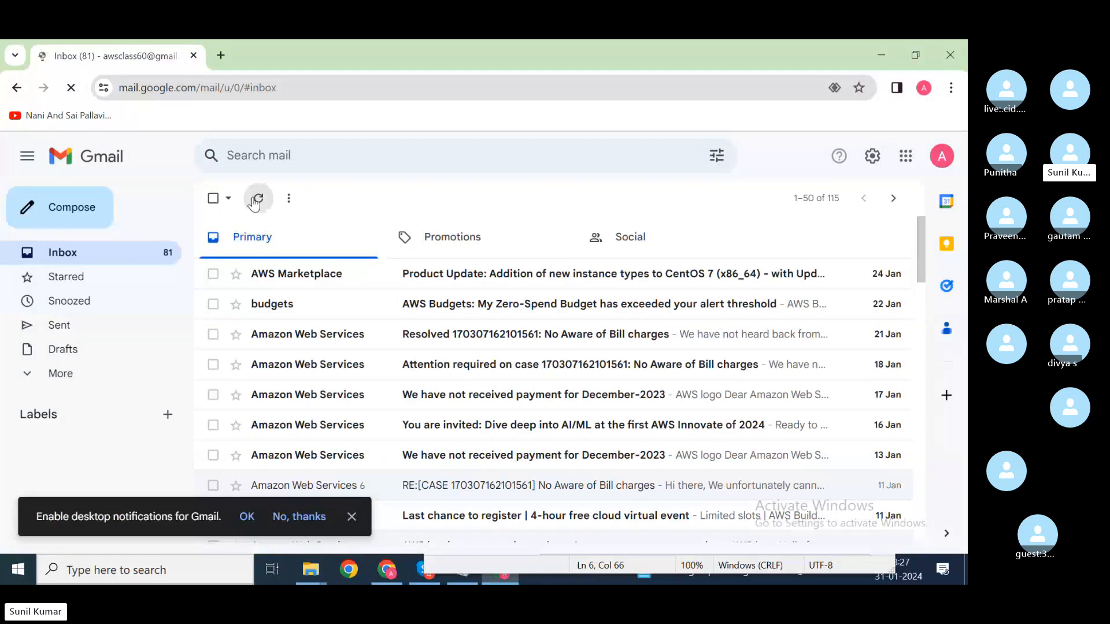
pyautogui.click(256, 201)
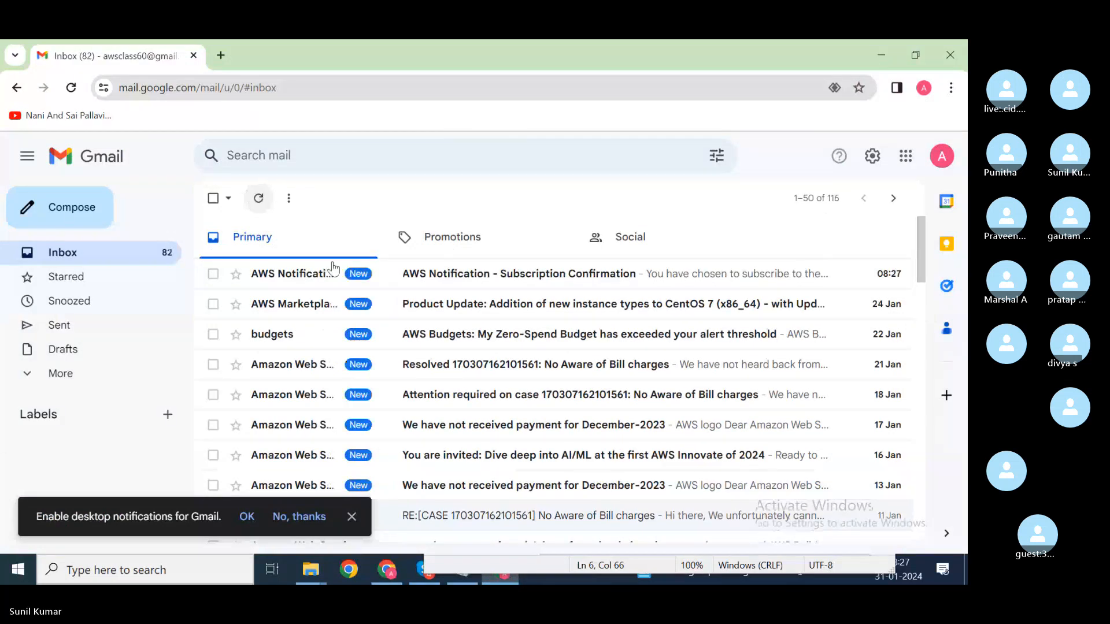
pyautogui.click(422, 280)
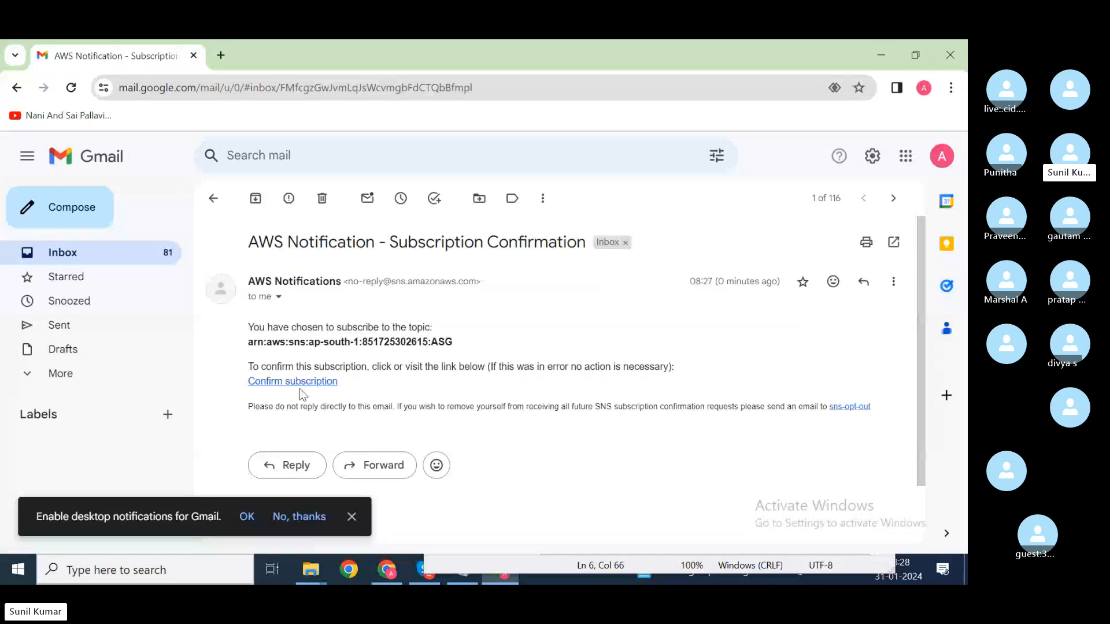
pyautogui.click(316, 381)
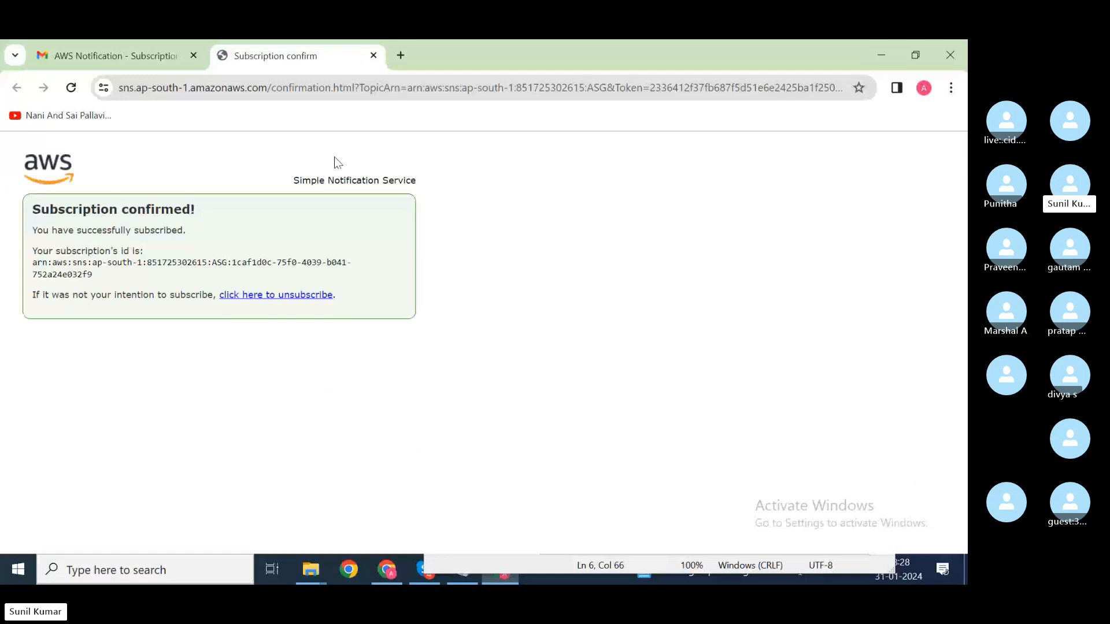
pyautogui.click(373, 55)
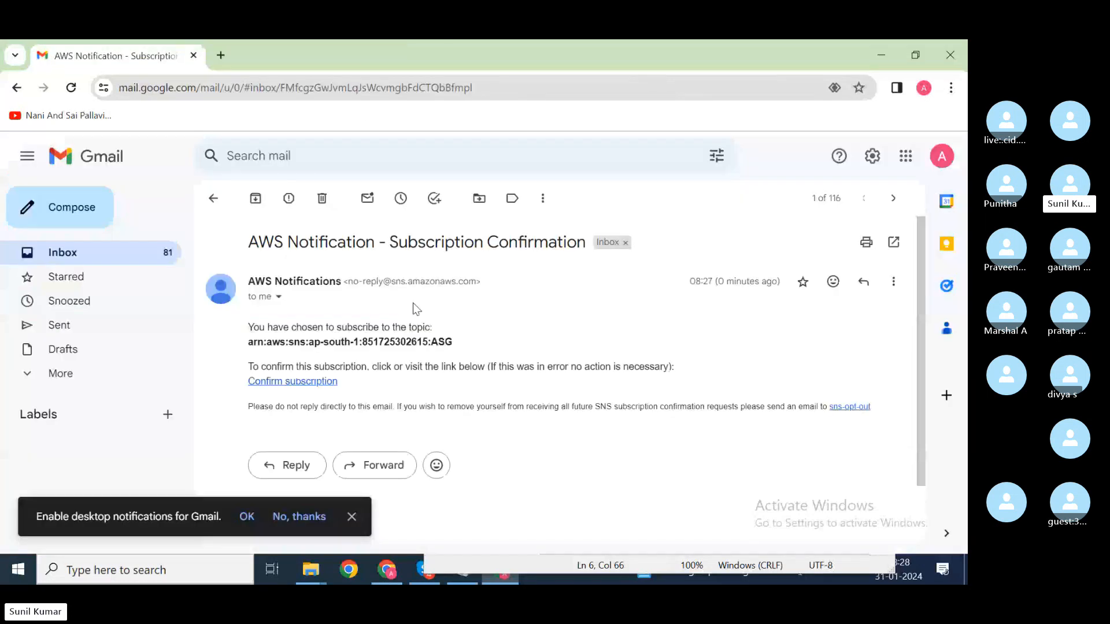
pyautogui.click(213, 199)
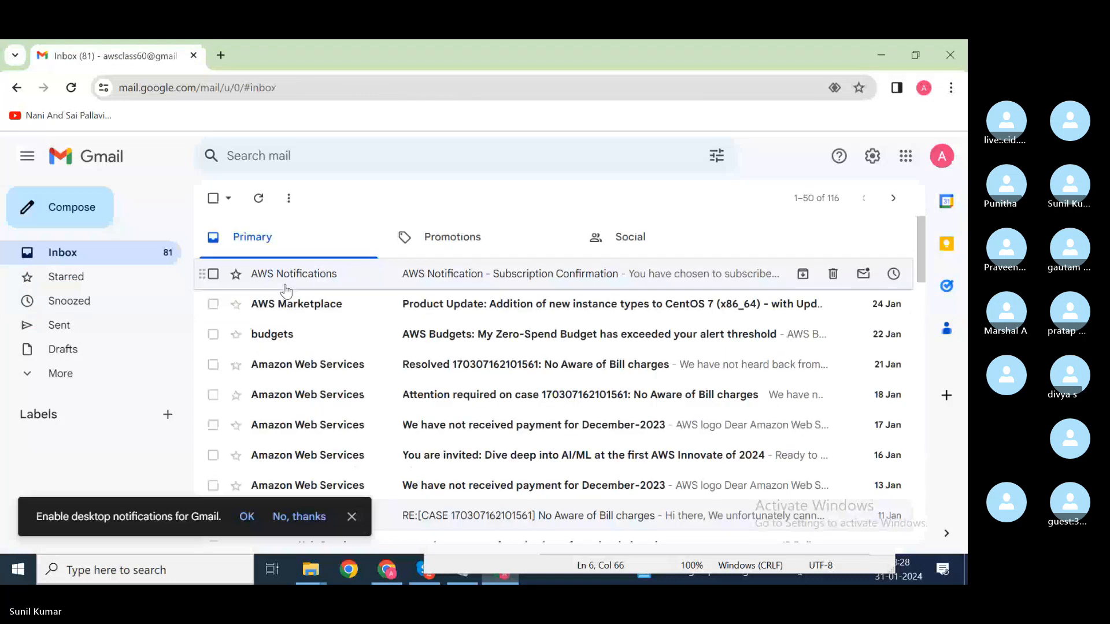
pyautogui.hotkey('alt', 'Tab')
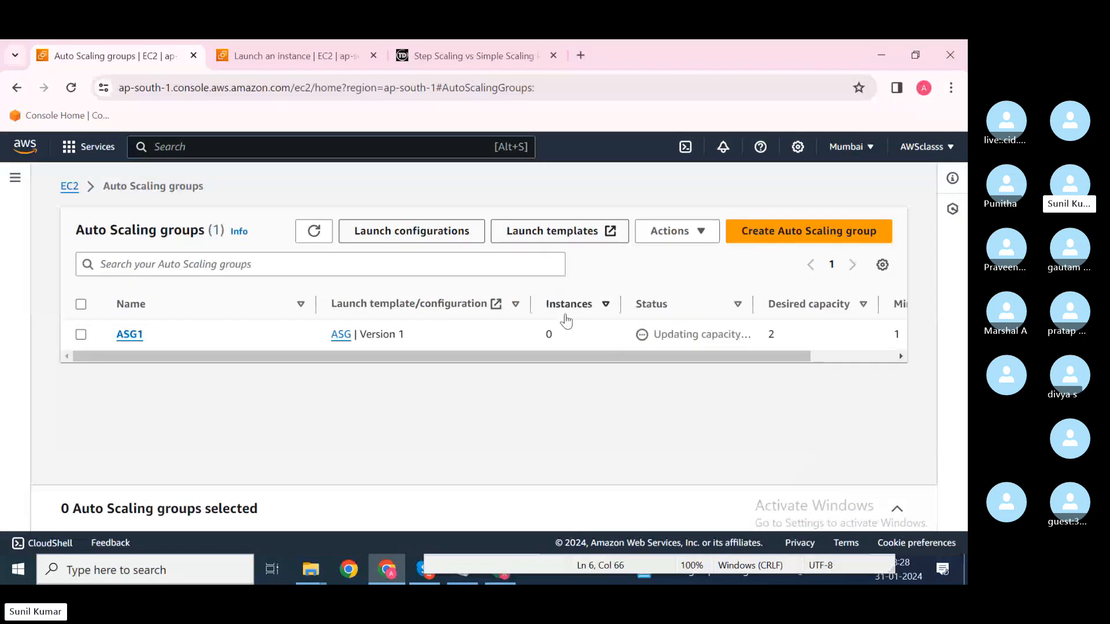
# Step: Go from the Launch an instance page to the EC2 Dashboard via the breadcrumb
pyautogui.click(296, 58)
pyautogui.scroll(10, 202, 234)
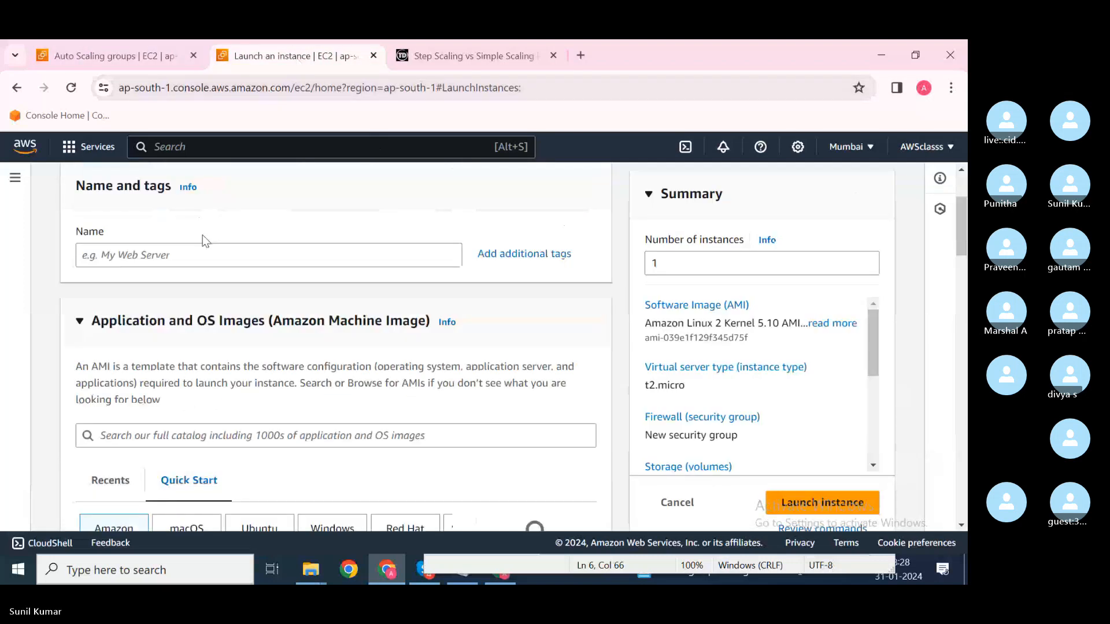
pyautogui.scroll(1, 82, 223)
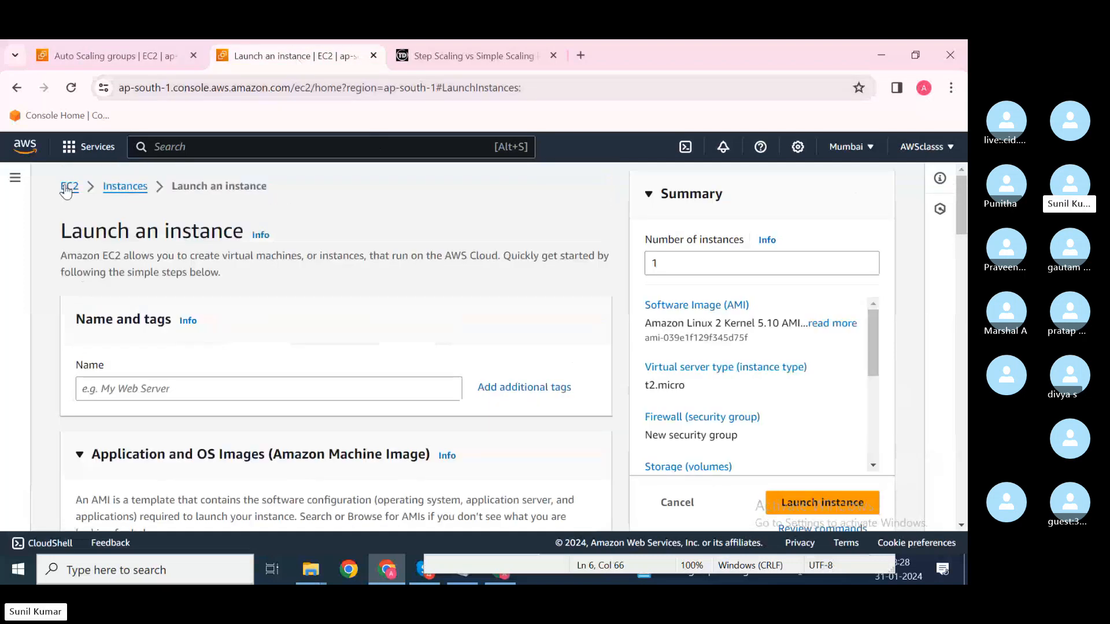
pyautogui.click(66, 192)
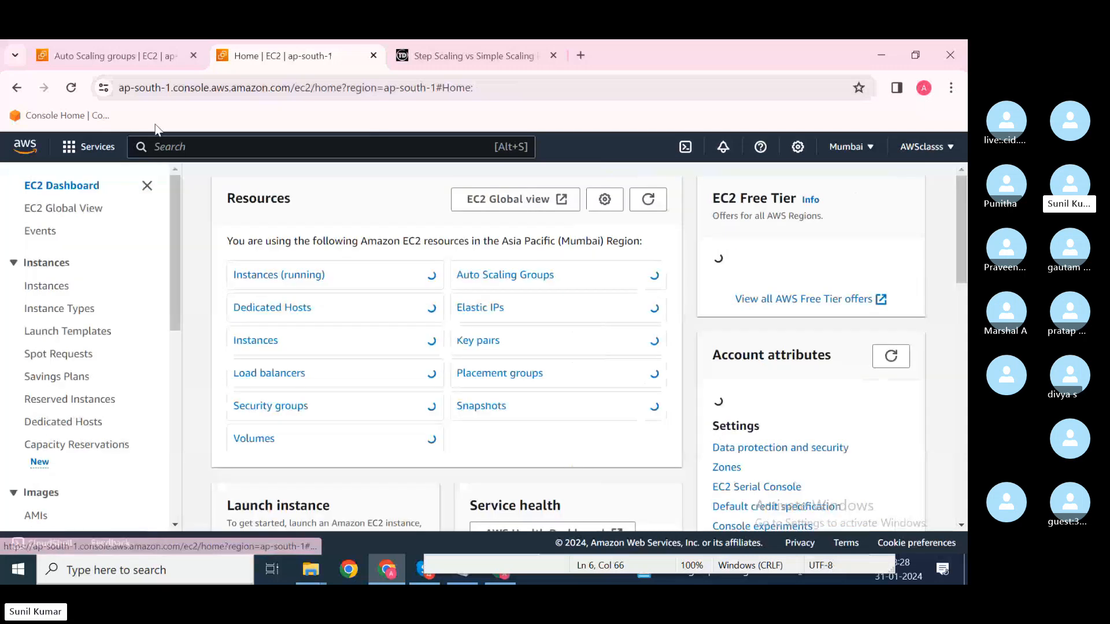
pyautogui.hotkey('alt', 'Tab')
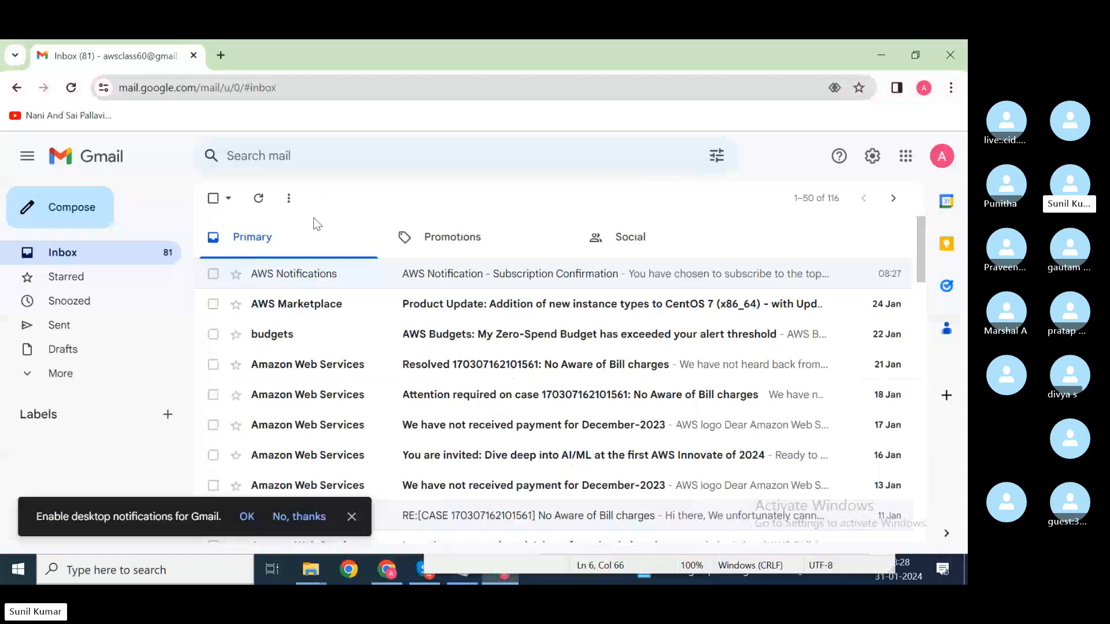
pyautogui.hotkey('alt', 'Tab')
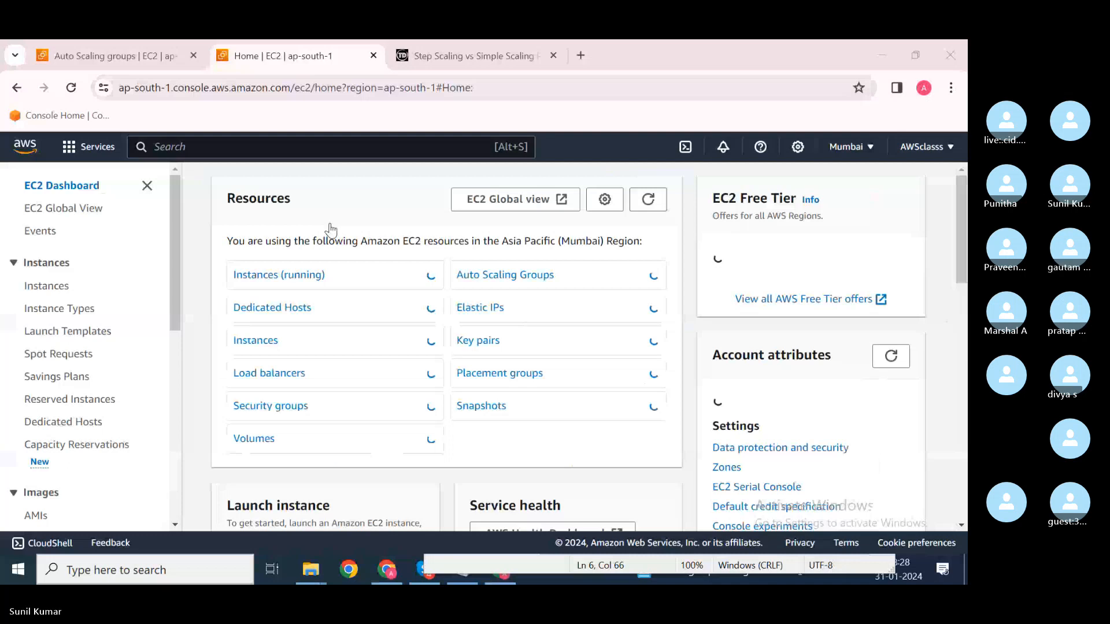
# Step: Minimize the Skype call window to return to ASG1's details: desired 2, min 1, max 4
pyautogui.click(425, 570)
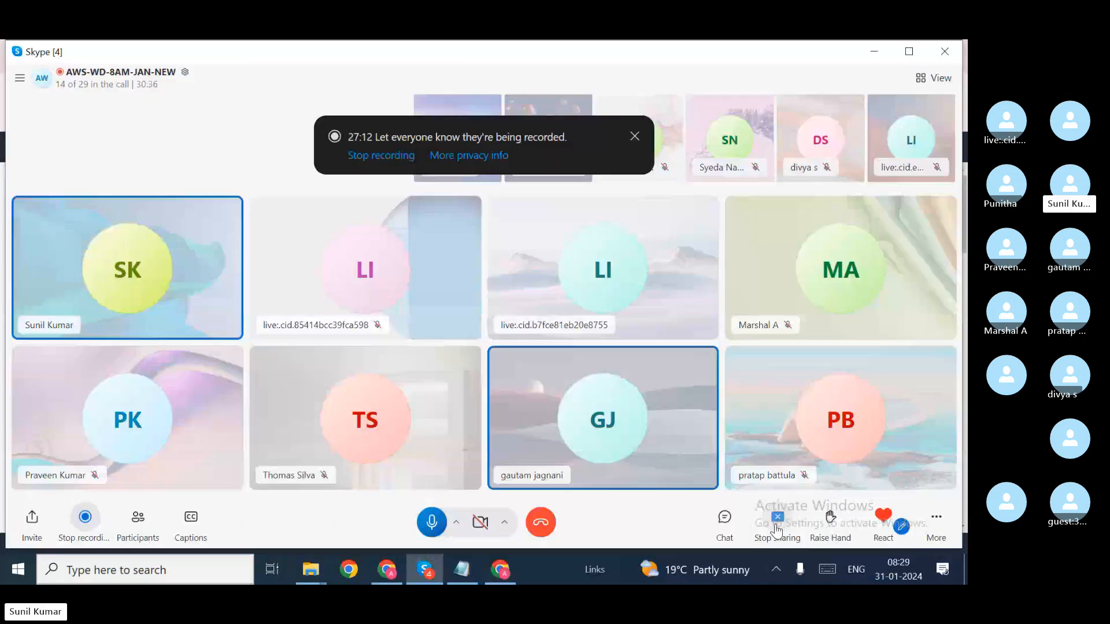
pyautogui.click(777, 528)
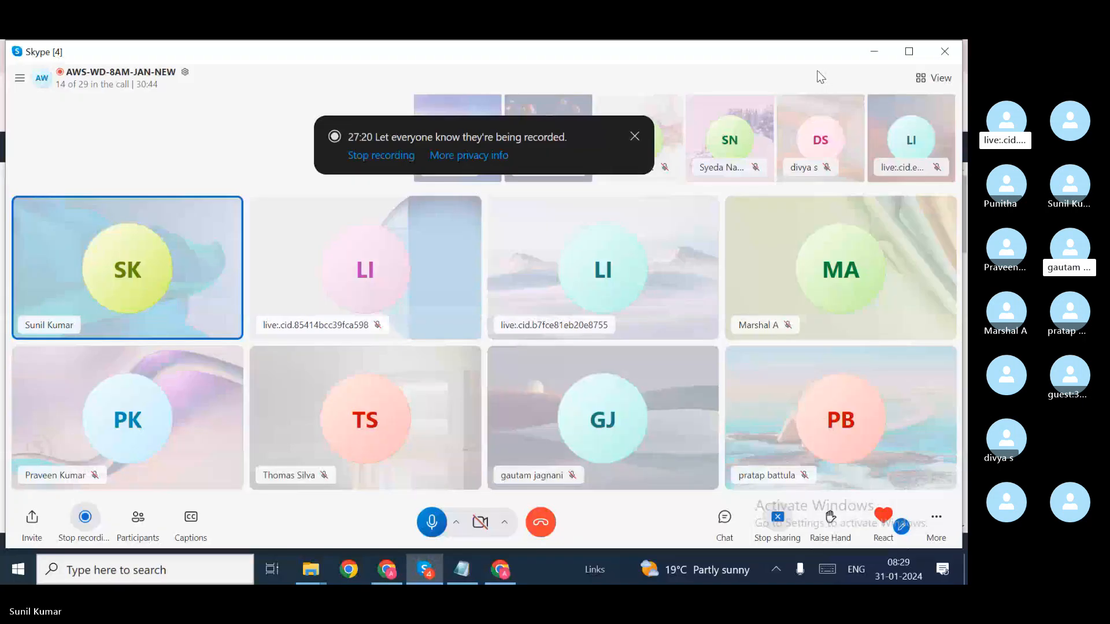
pyautogui.click(874, 52)
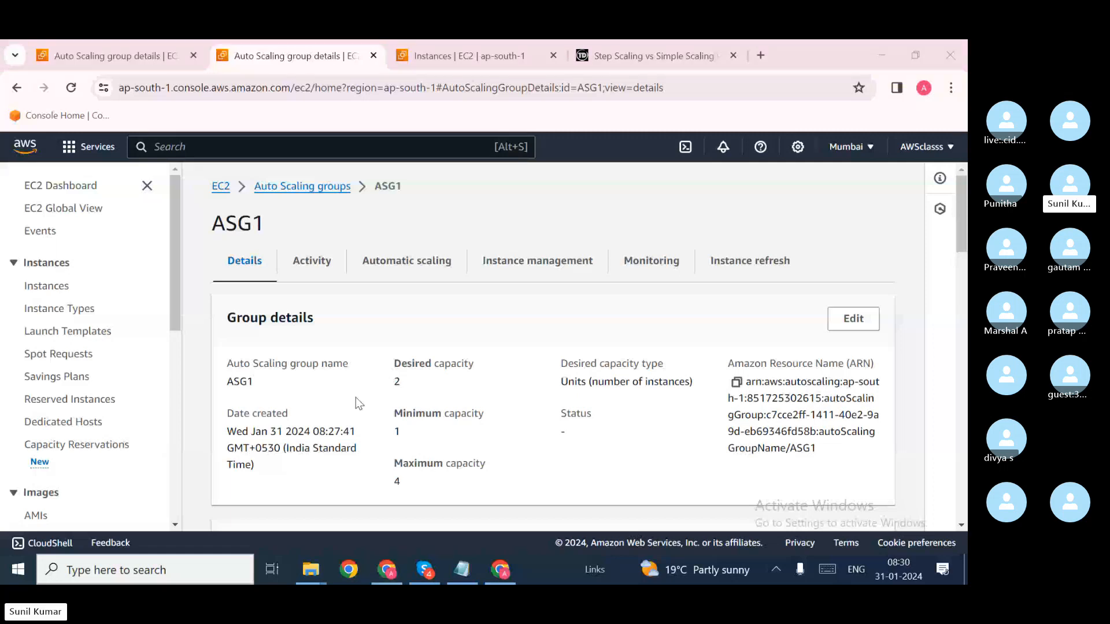
# Step: Review ASG1's Activity history: two successful launches after earlier Authentication Failure attempts
pyautogui.click(313, 261)
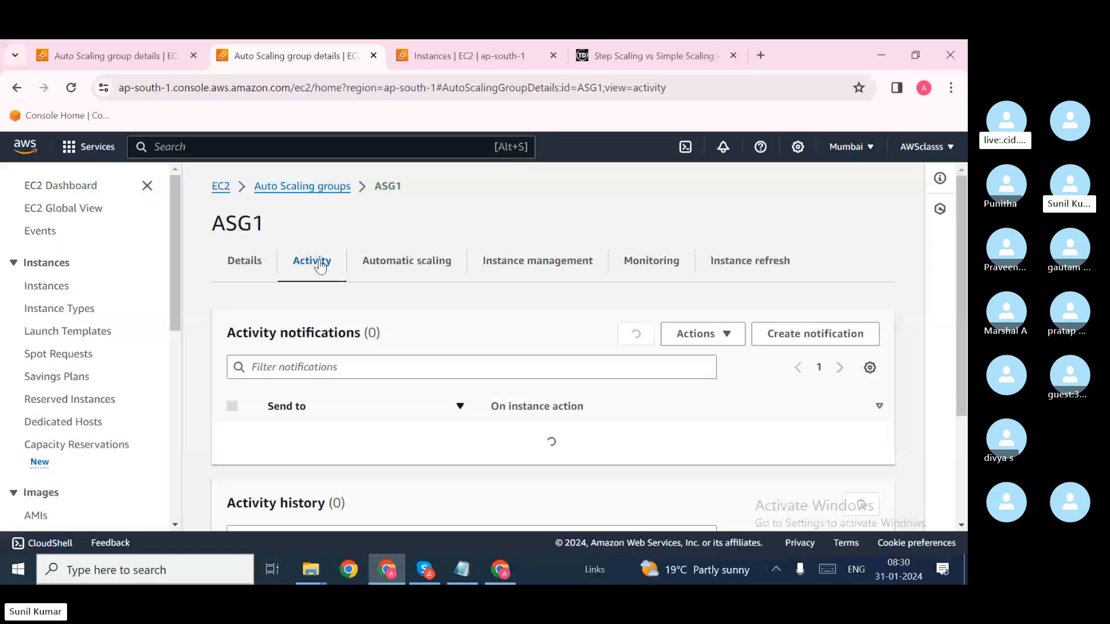
pyautogui.scroll(-5, 382, 370)
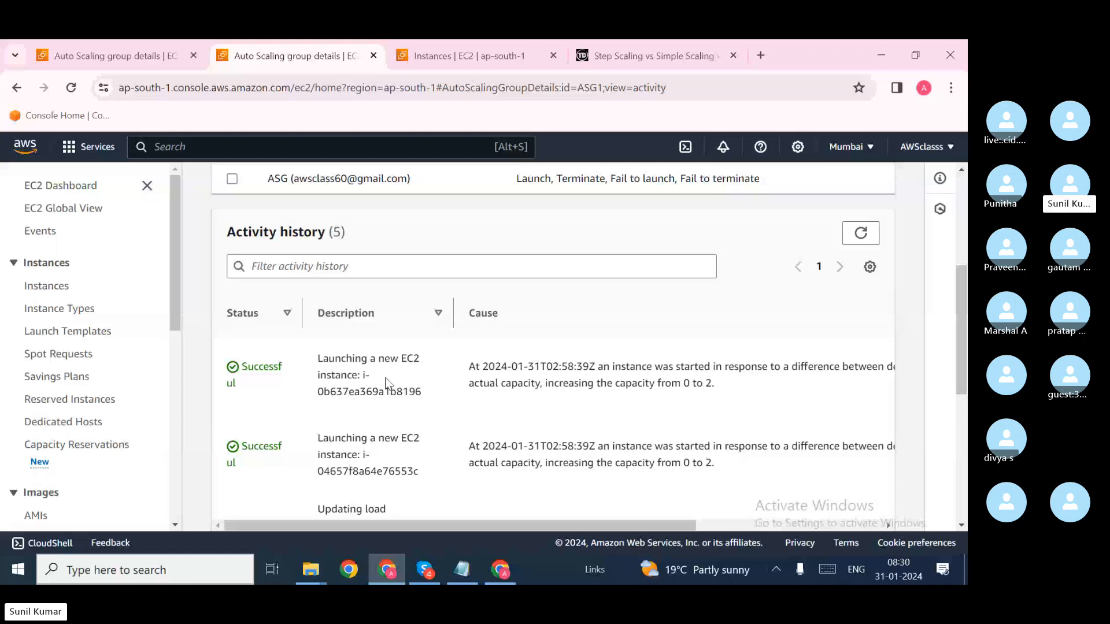
pyautogui.scroll(-5, 386, 383)
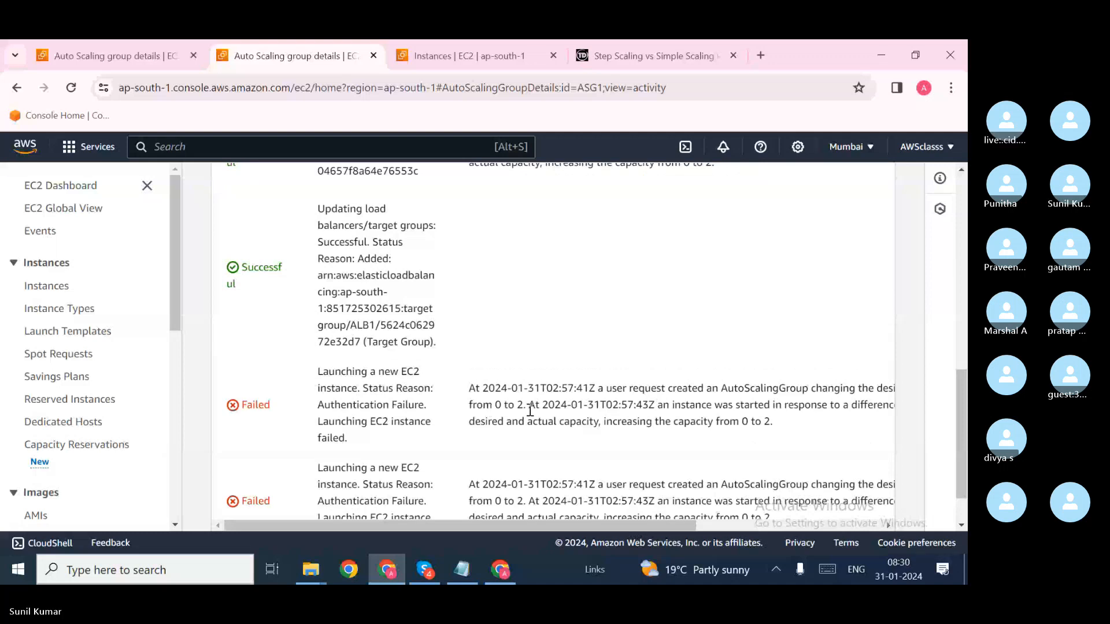
pyautogui.hscroll(5, 514, 407)
pyautogui.hscroll(-5, 498, 404)
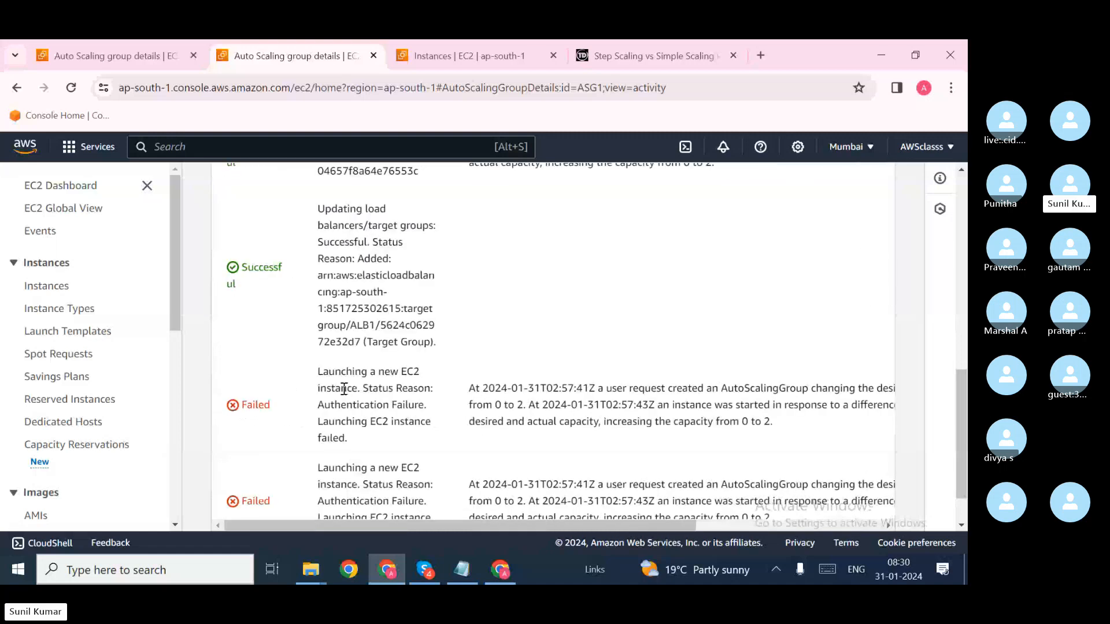
pyautogui.scroll(-1, 372, 418)
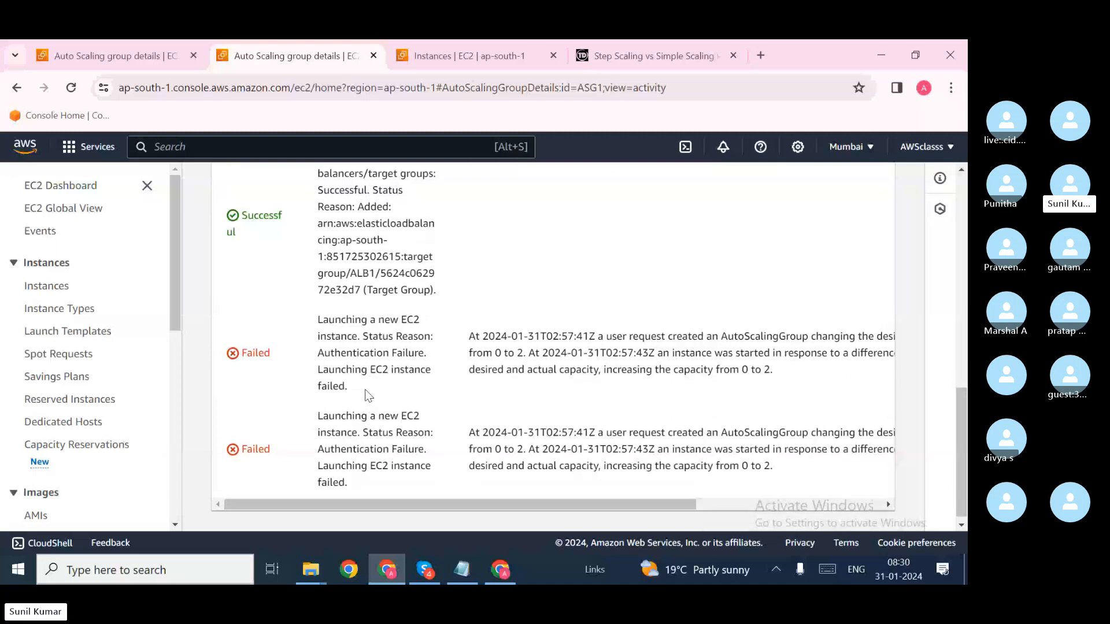
pyautogui.scroll(2, 366, 398)
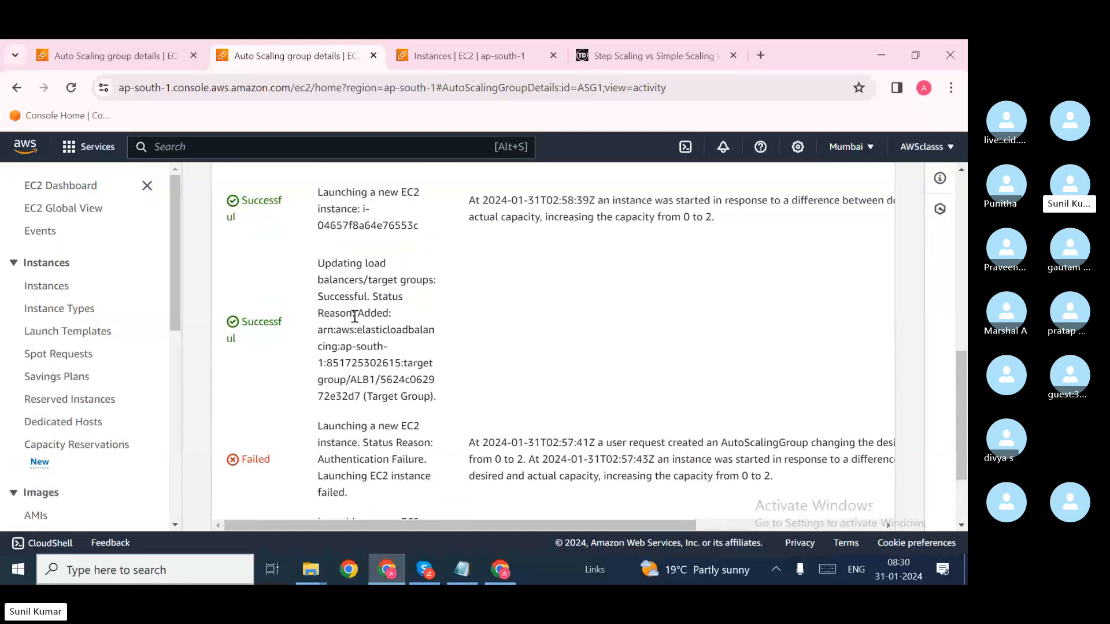
pyautogui.scroll(2, 354, 317)
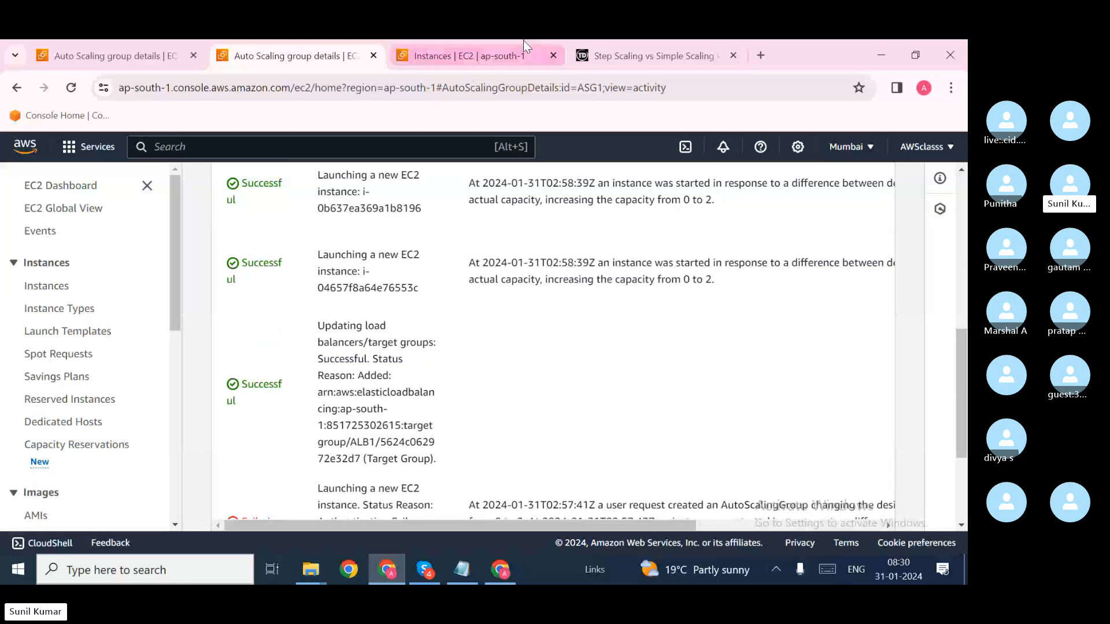
# Step: Open the load balancers list and inspect ALB1's details
pyautogui.click(471, 47)
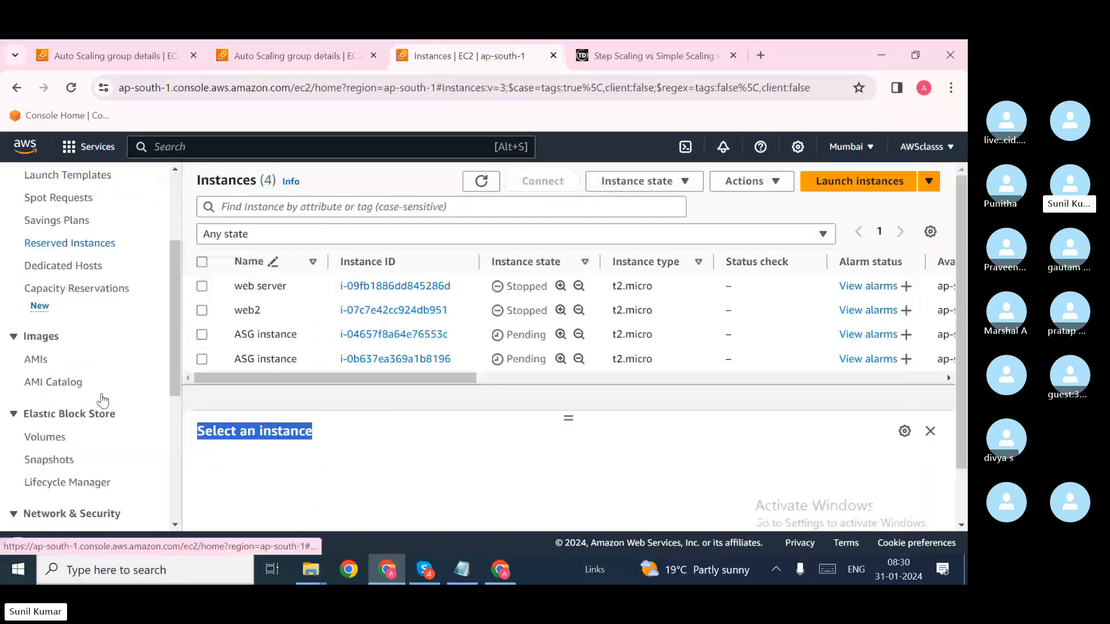
pyautogui.scroll(-5, 95, 397)
pyautogui.click(73, 427)
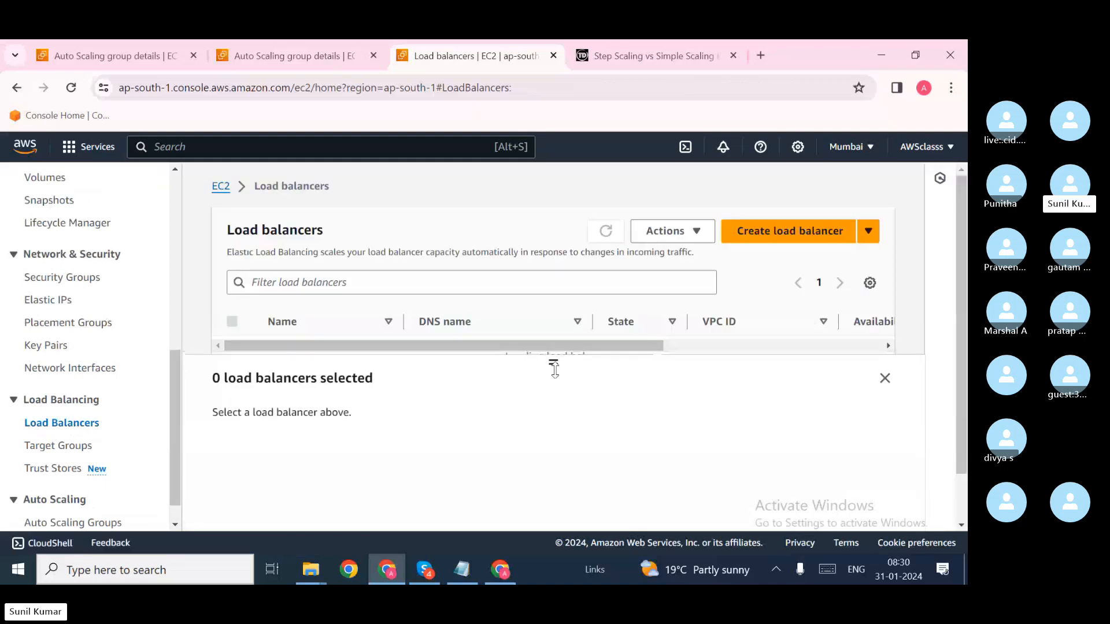
pyautogui.moveTo(553, 364); pyautogui.dragTo(539, 404)
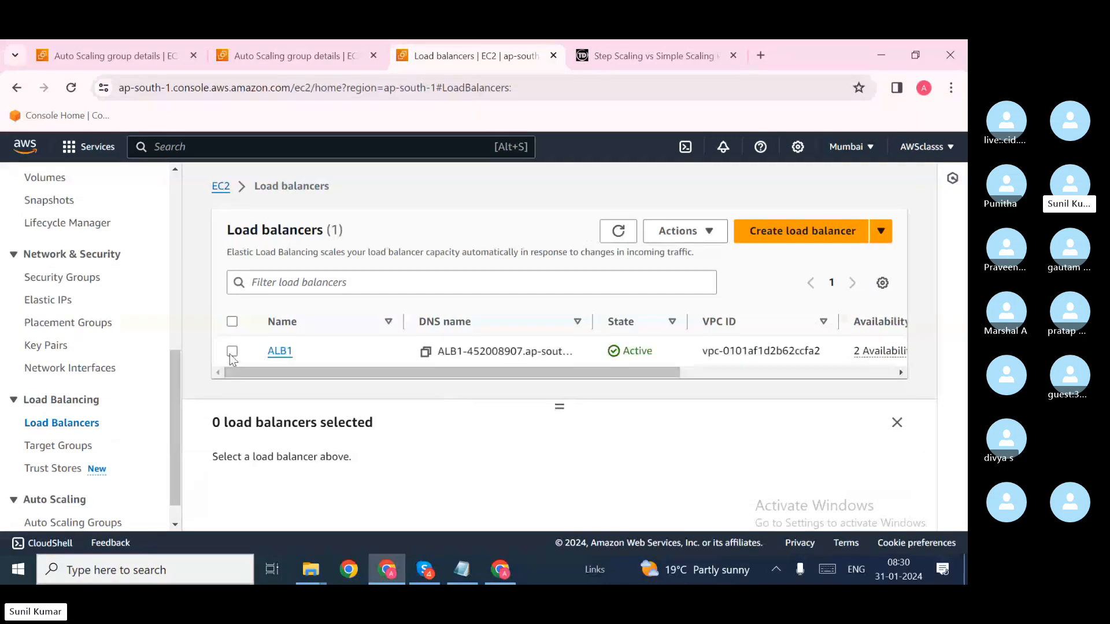
pyautogui.click(232, 351)
pyautogui.scroll(-3, 417, 480)
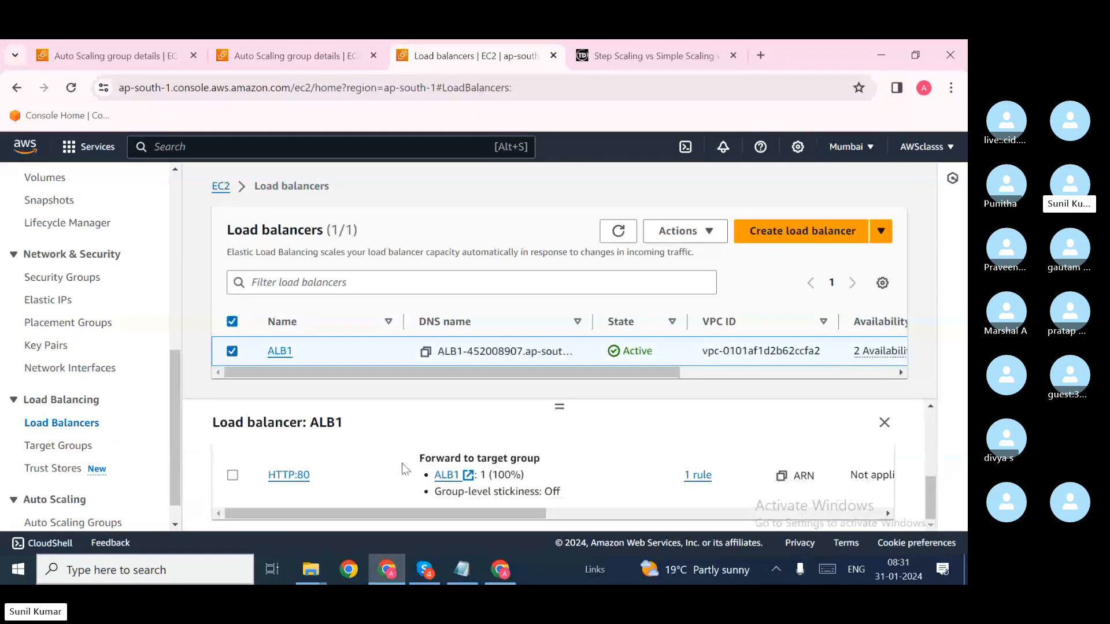
pyautogui.scroll(1, 404, 457)
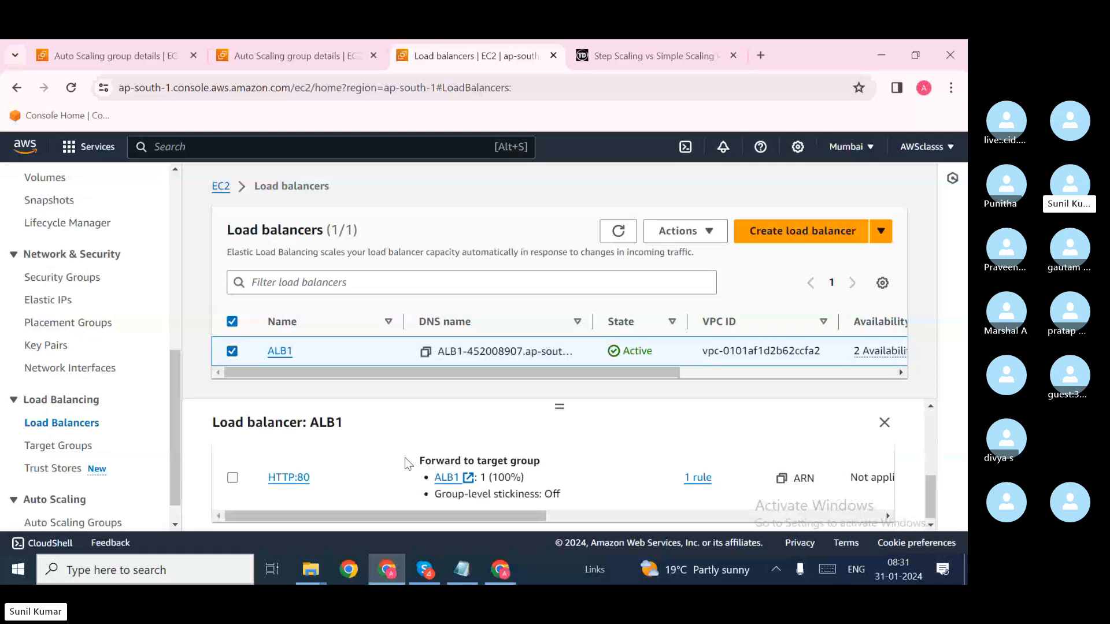
pyautogui.scroll(3, 405, 459)
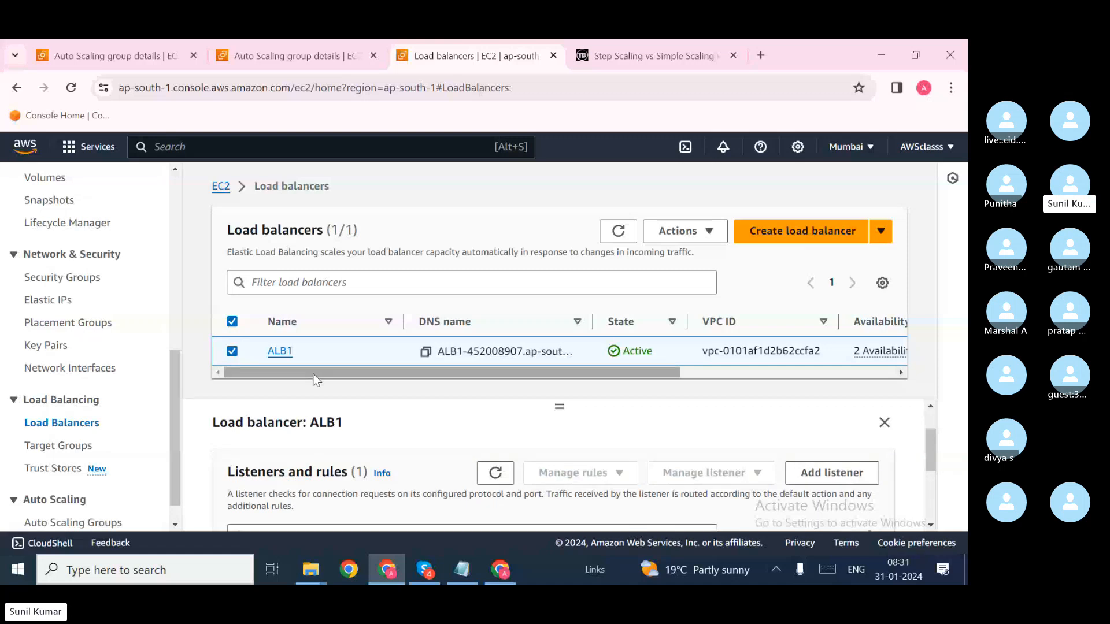
pyautogui.scroll(-1, 150, 454)
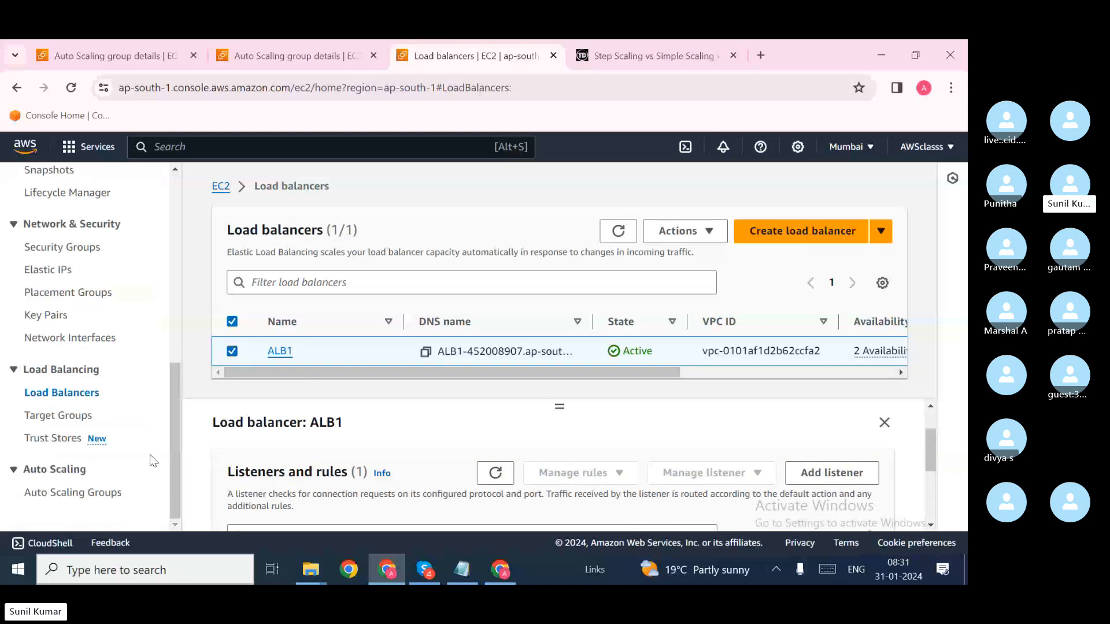
# Step: Open Target Groups in a new tab and switch to it
pyautogui.rightClick(76, 424)
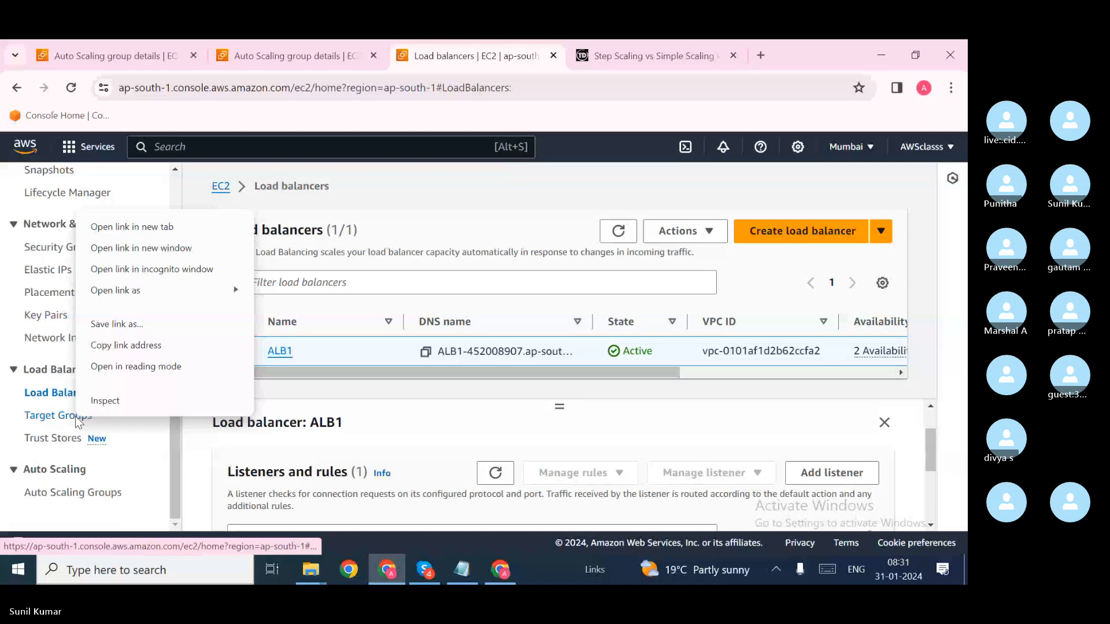
pyautogui.click(132, 226)
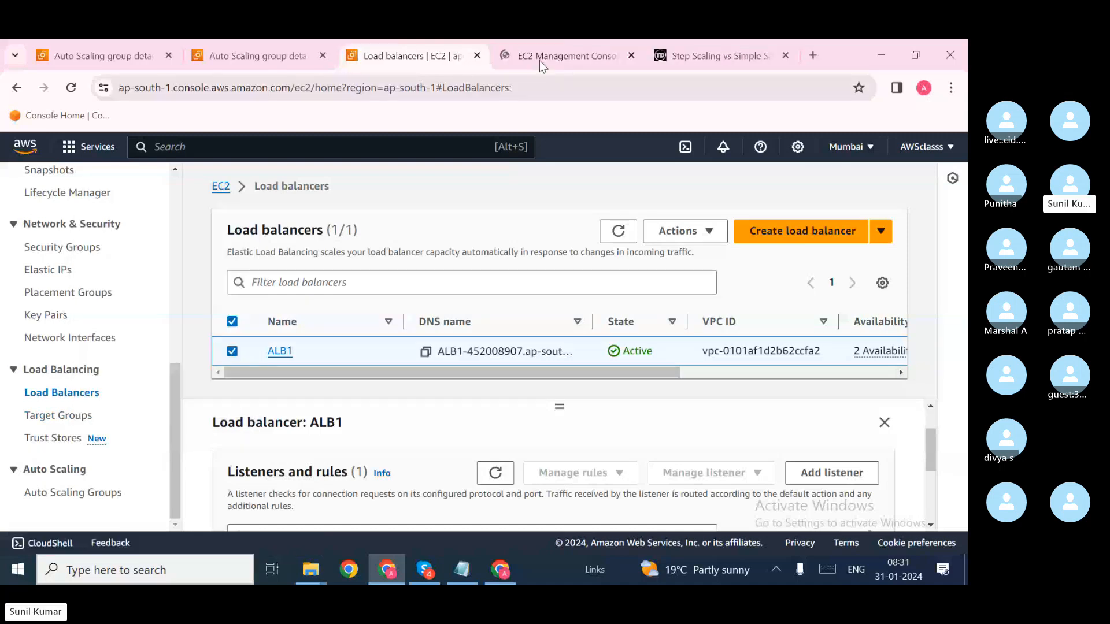
pyautogui.click(539, 60)
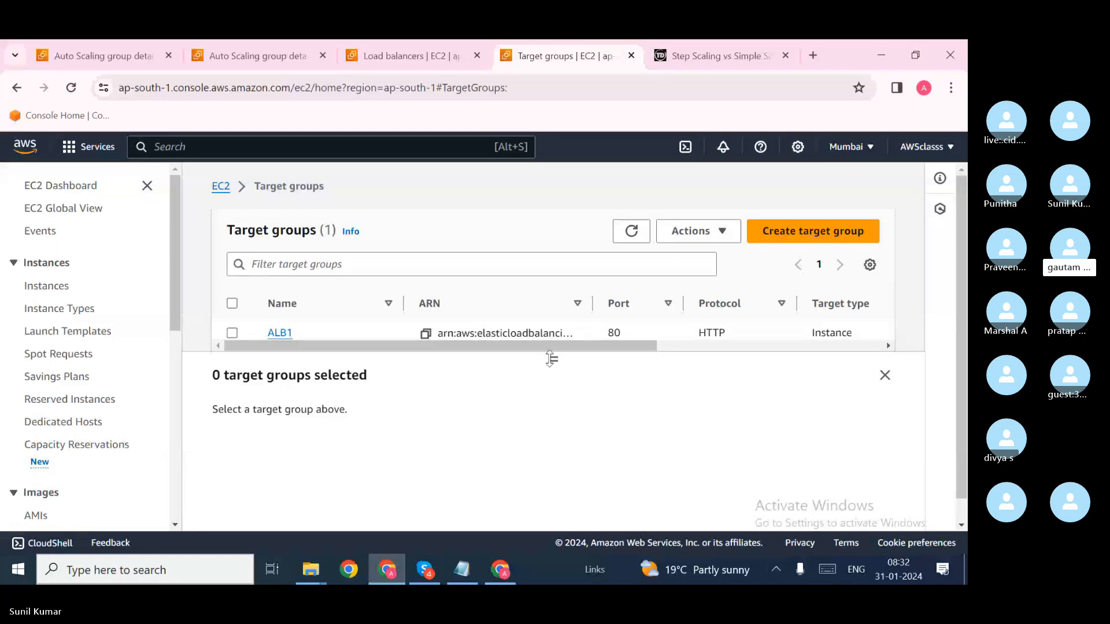
# Step: Check ALB1's targets show both ASG instances Healthy, then return to ASG1's activity history
pyautogui.moveTo(550, 359); pyautogui.dragTo(552, 381)
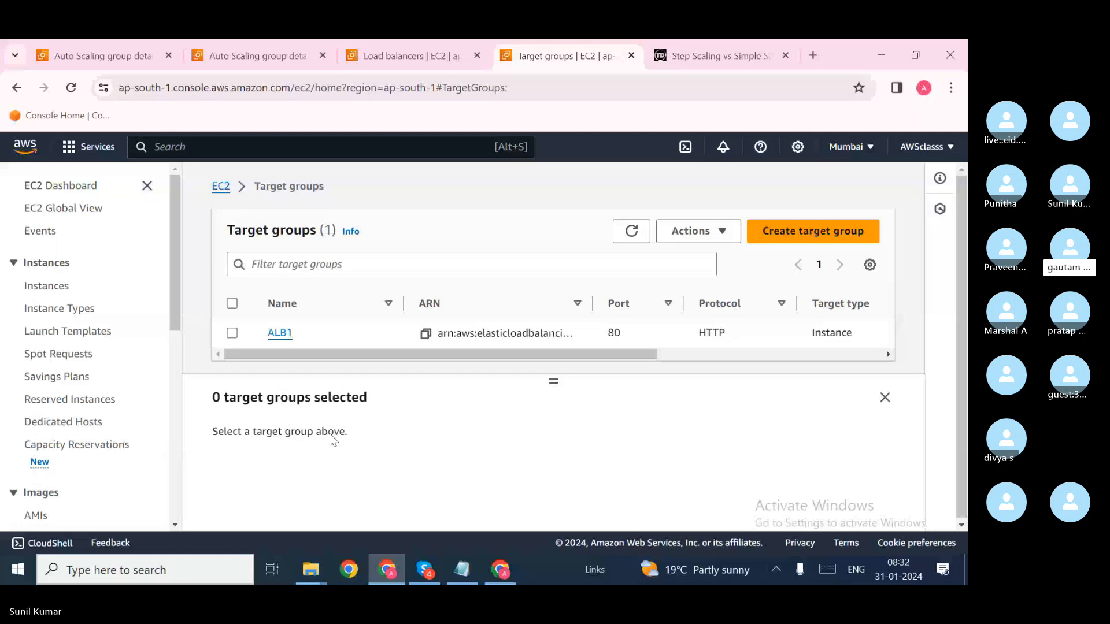
pyautogui.click(232, 334)
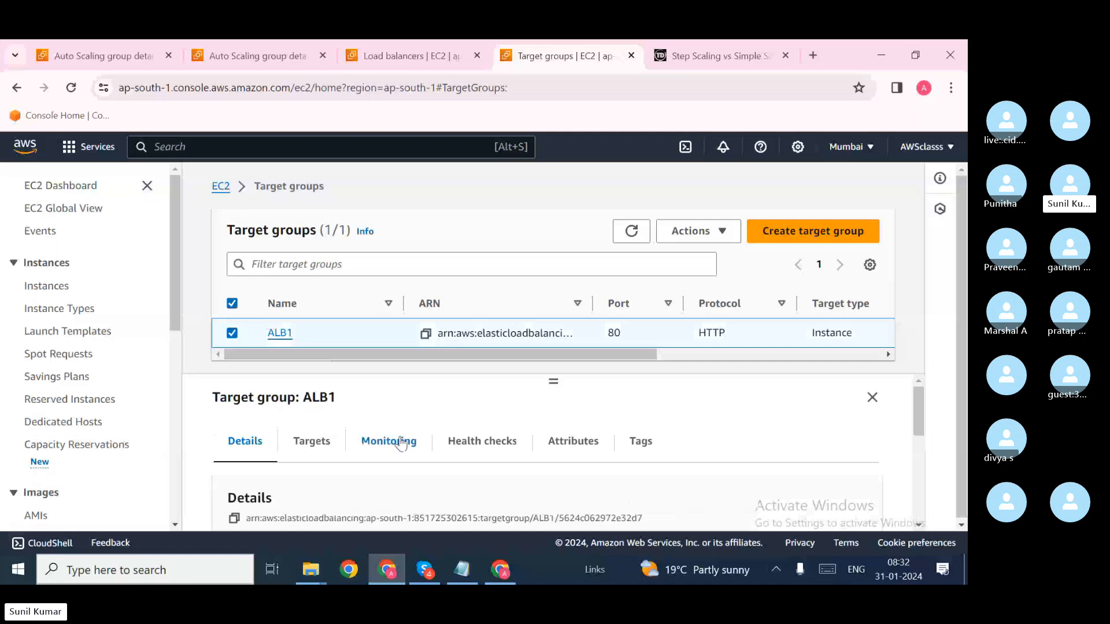
pyautogui.scroll(-1, 397, 441)
pyautogui.click(324, 436)
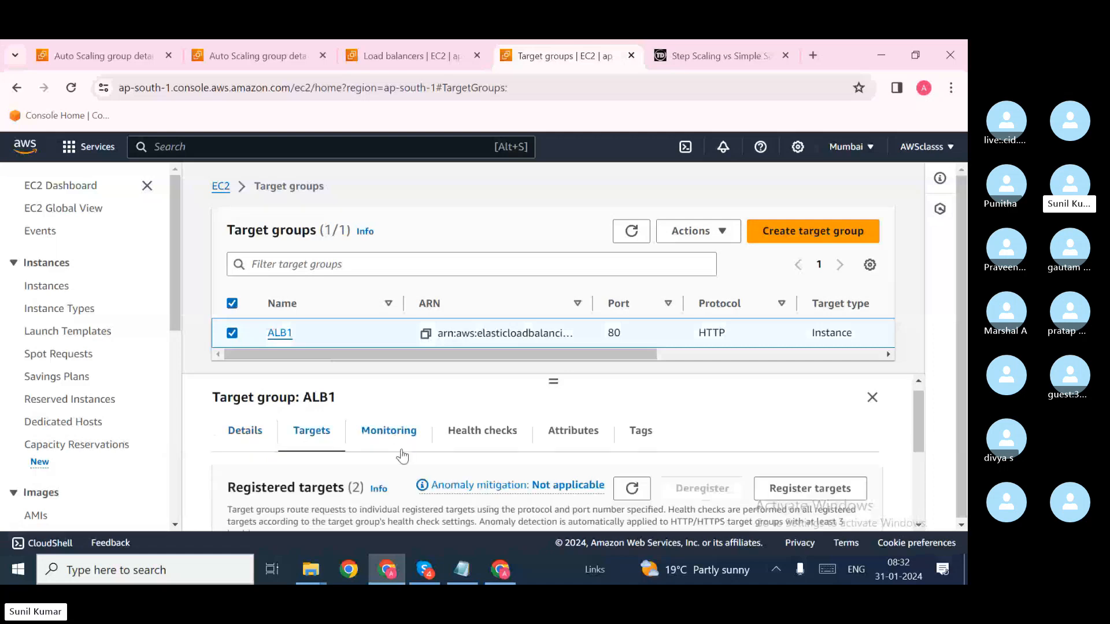
pyautogui.scroll(-1, 324, 435)
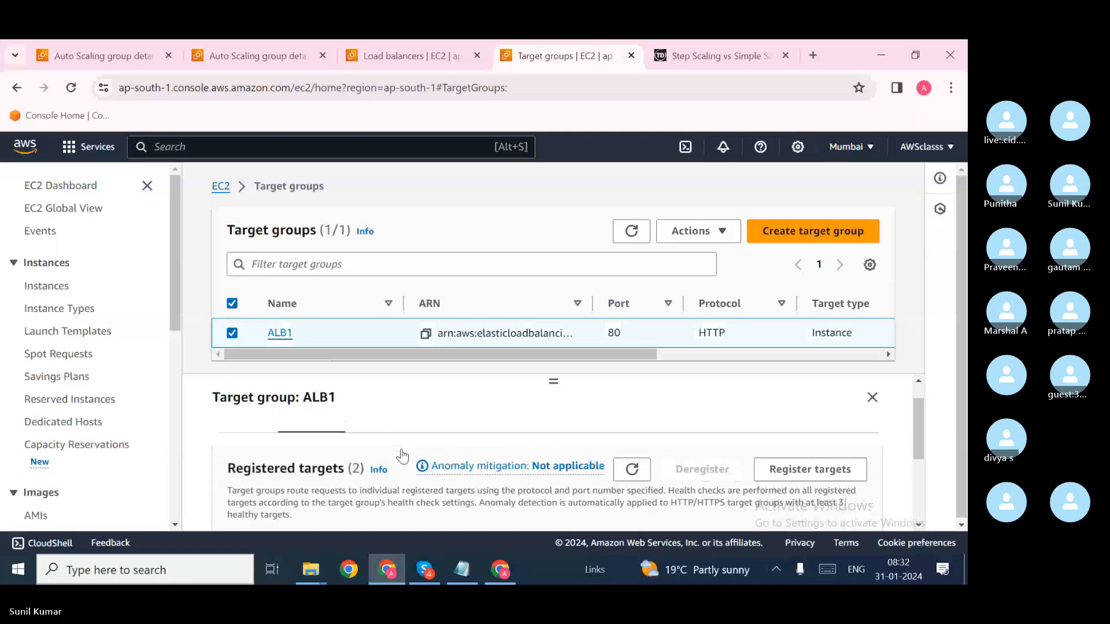
pyautogui.click(281, 334)
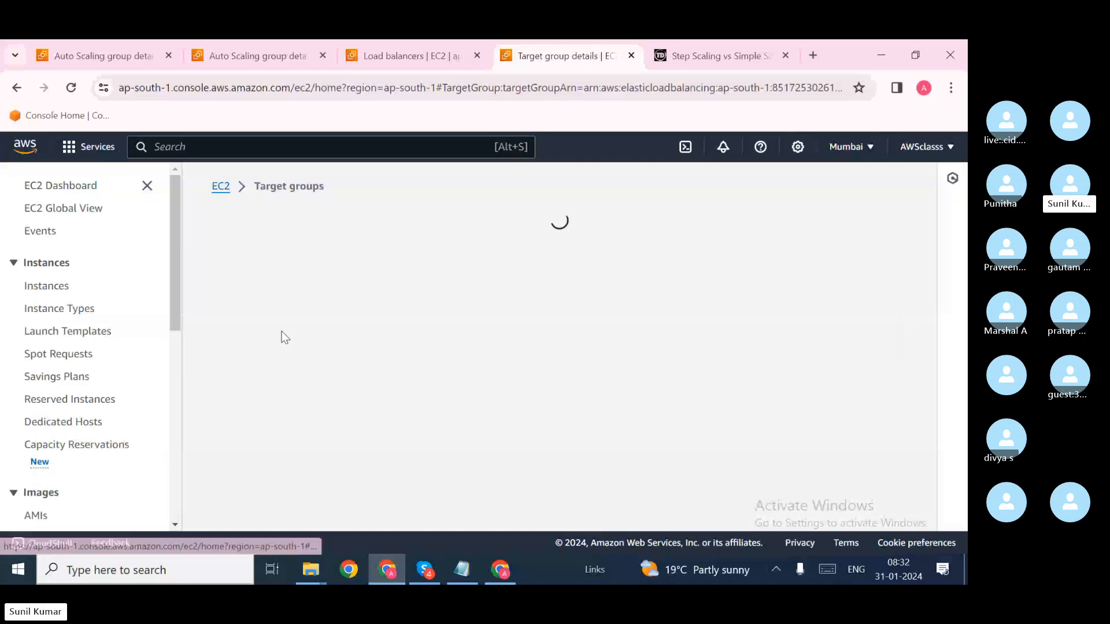
pyautogui.scroll(-8, 349, 373)
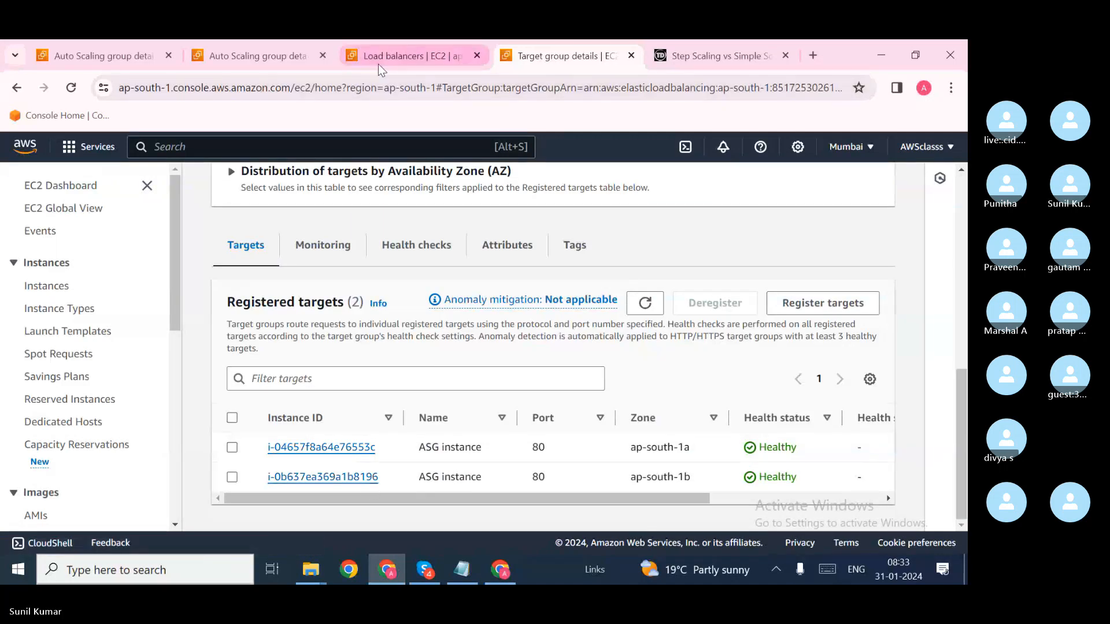
pyautogui.click(259, 65)
# Step: View the Instances list with both ASG instances running 2/2 checks, then return to load balancers
pyautogui.scroll(3, 278, 254)
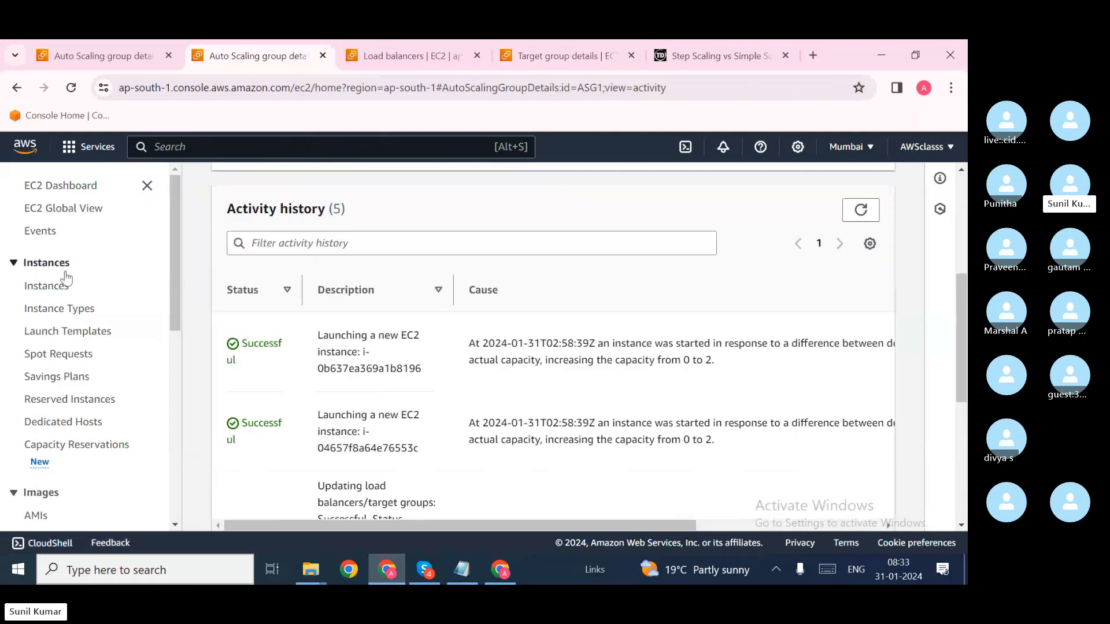
pyautogui.click(43, 289)
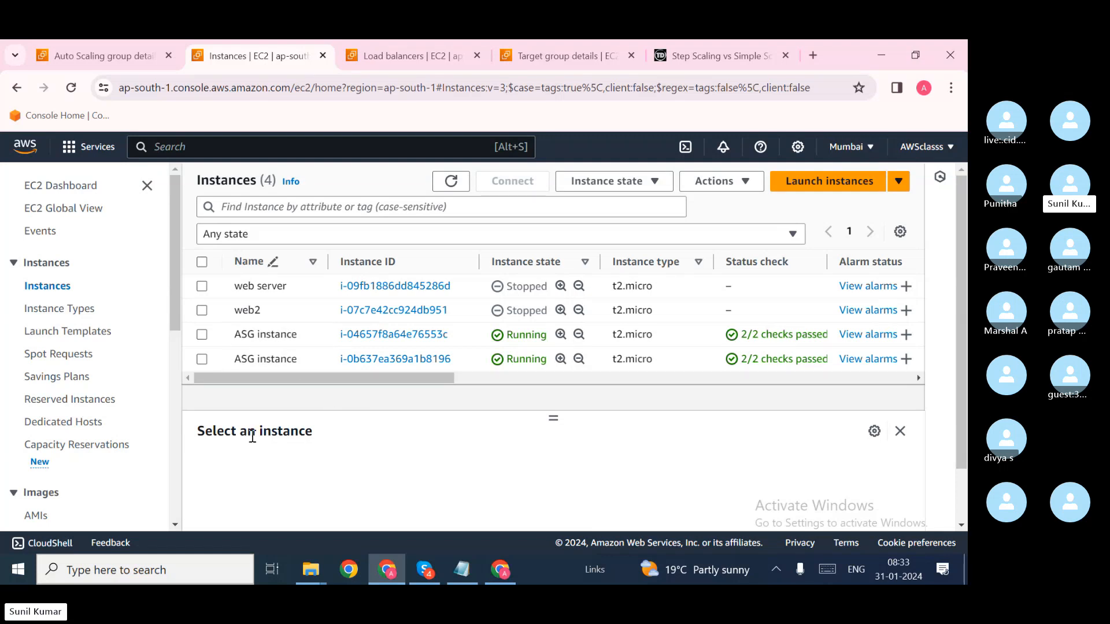
pyautogui.scroll(-5, 124, 450)
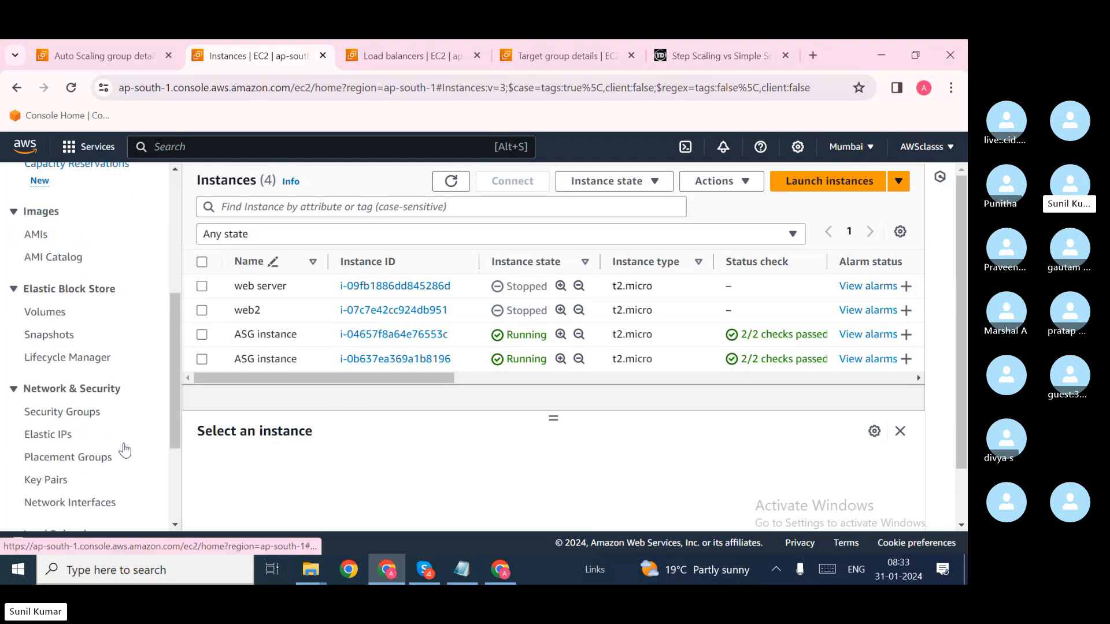
pyautogui.click(380, 63)
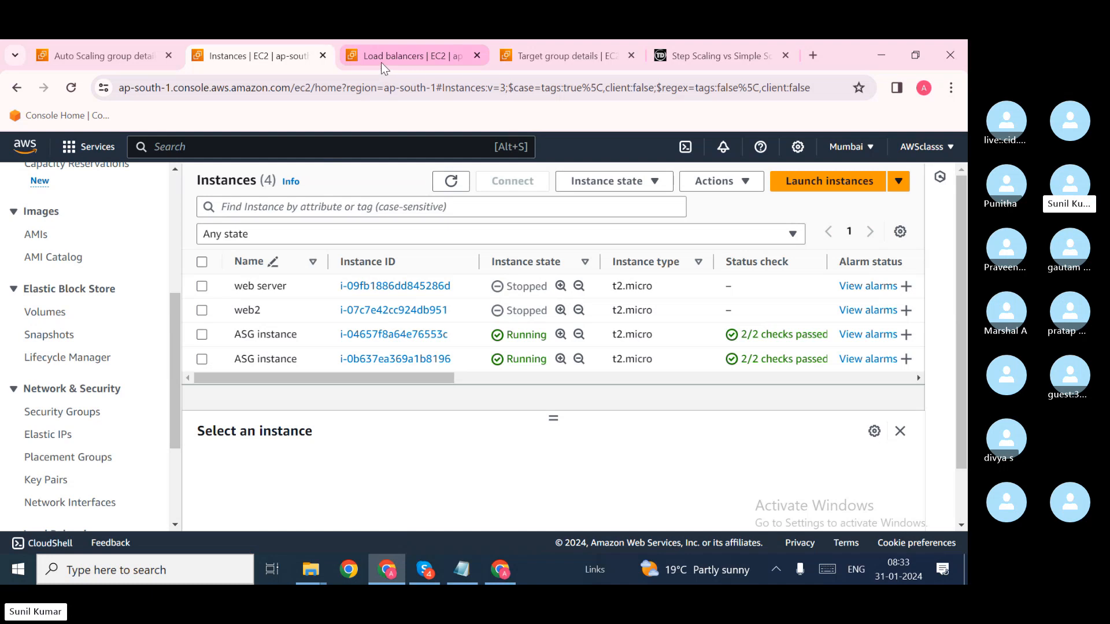
# Step: Copy ALB1's DNS name from its details page and swap the Step Scaling article tab for a new tab
pyautogui.click(279, 350)
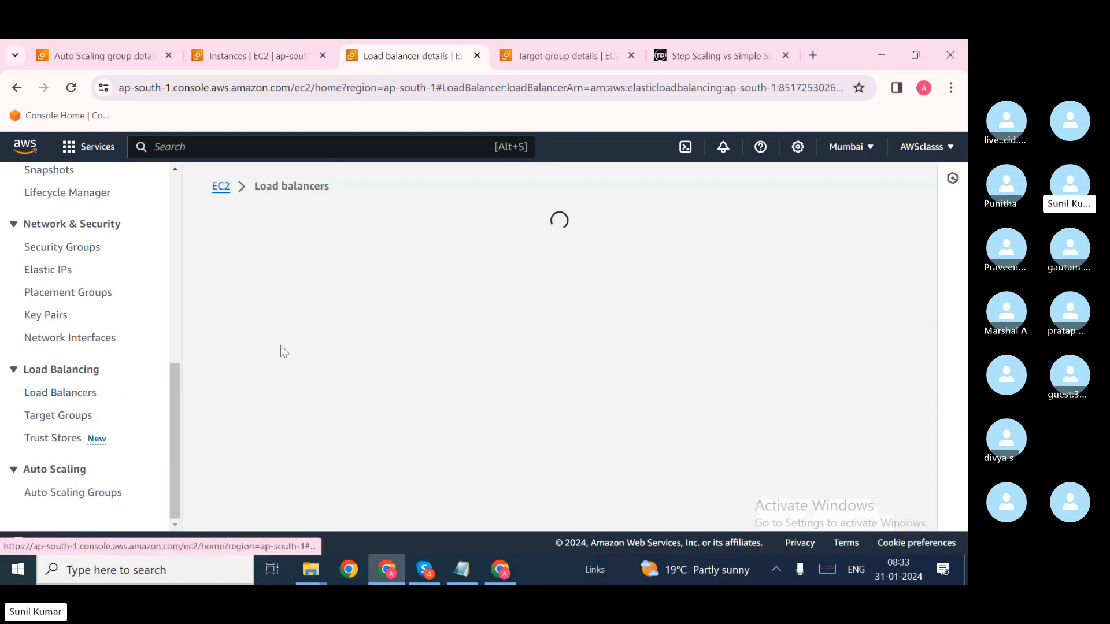
pyautogui.scroll(-5, 539, 369)
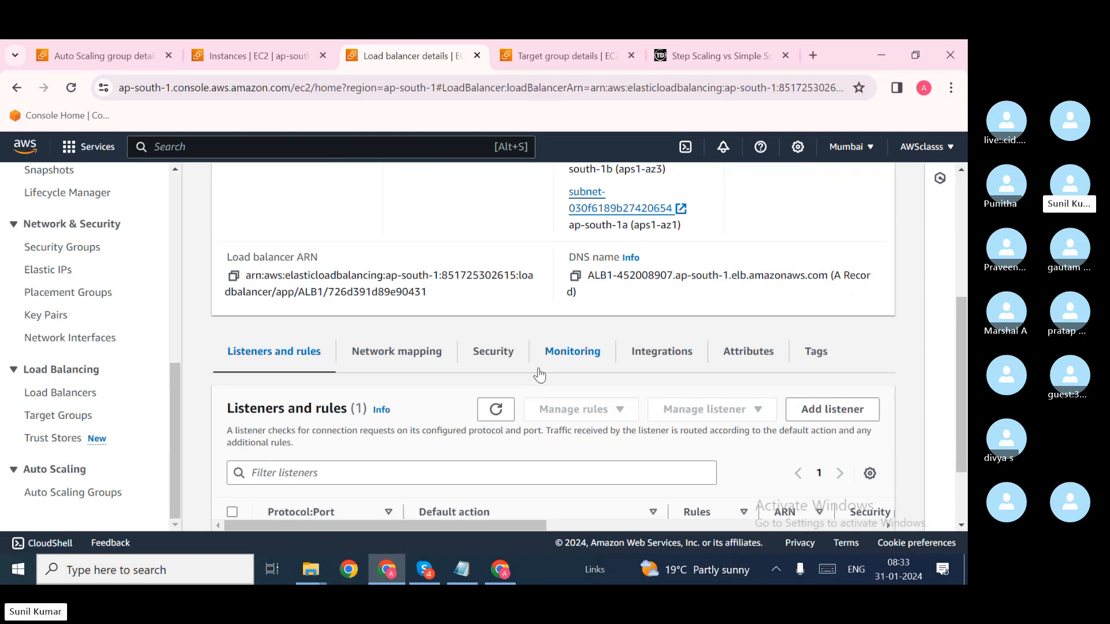
pyautogui.click(575, 276)
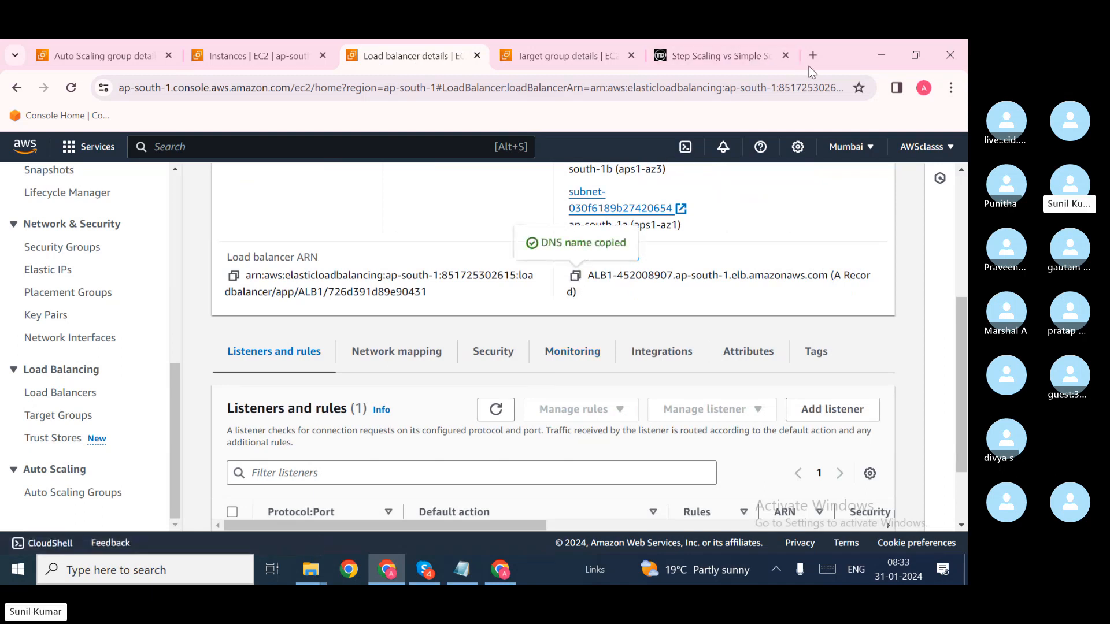
pyautogui.click(785, 56)
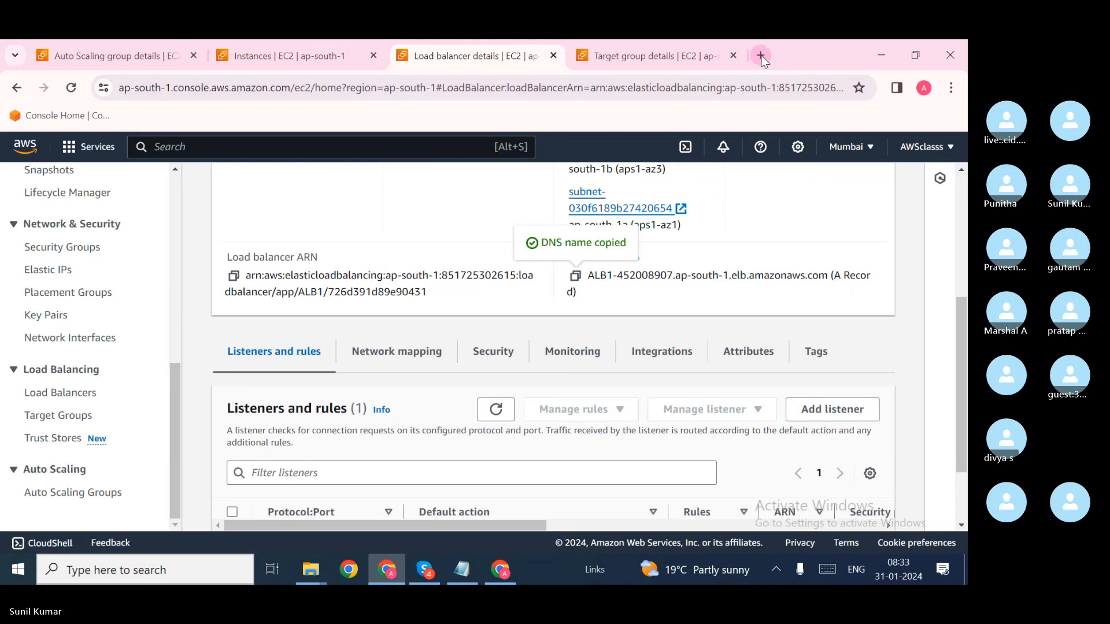
pyautogui.click(761, 55)
# Step: Load ALB1's DNS name and reload repeatedly to see two instance hostnames alternate with 'Hello world'
pyautogui.hotkey('ctrl', 'v')
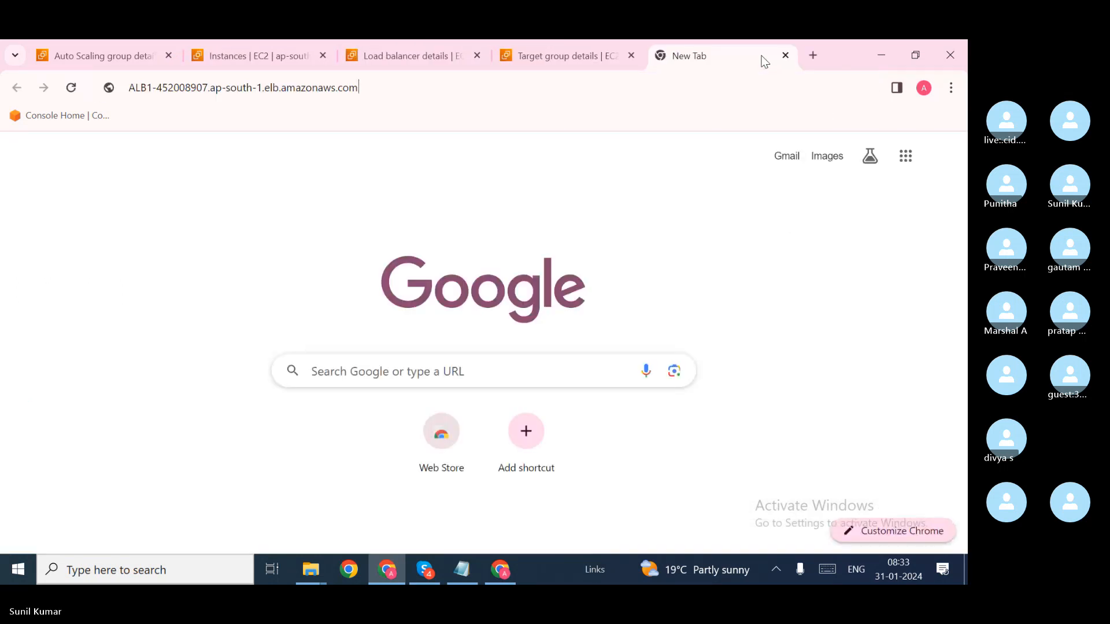
pyautogui.press('Return')
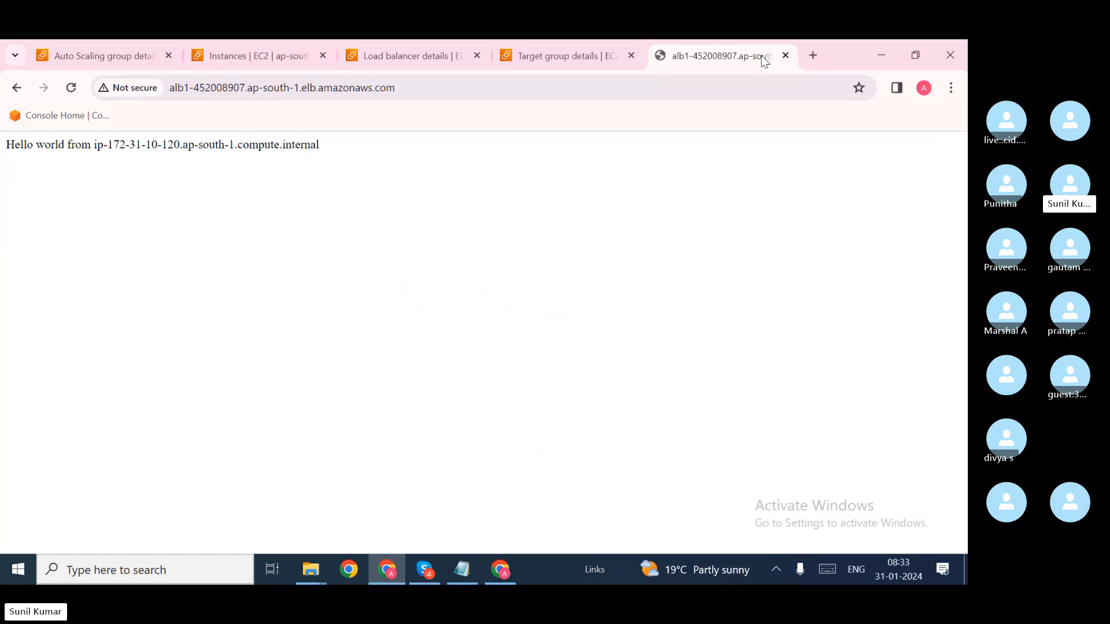
pyautogui.click(71, 88)
pyautogui.click(72, 88)
pyautogui.click(72, 88)
pyautogui.click(72, 88)
pyautogui.click(71, 88)
pyautogui.click(72, 88)
pyautogui.click(72, 87)
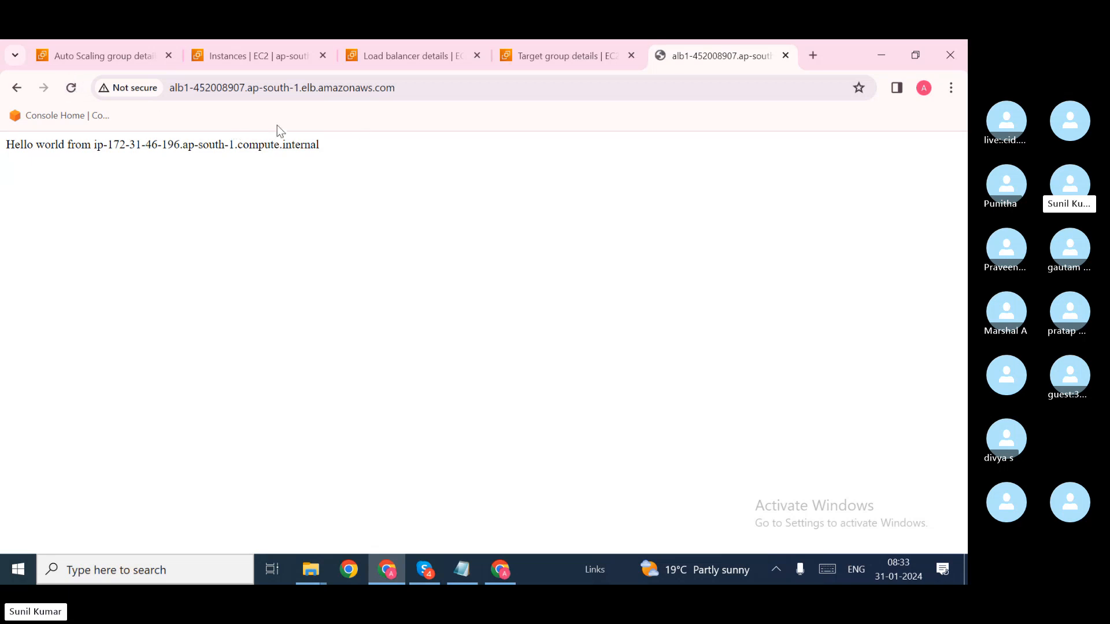
pyautogui.click(416, 55)
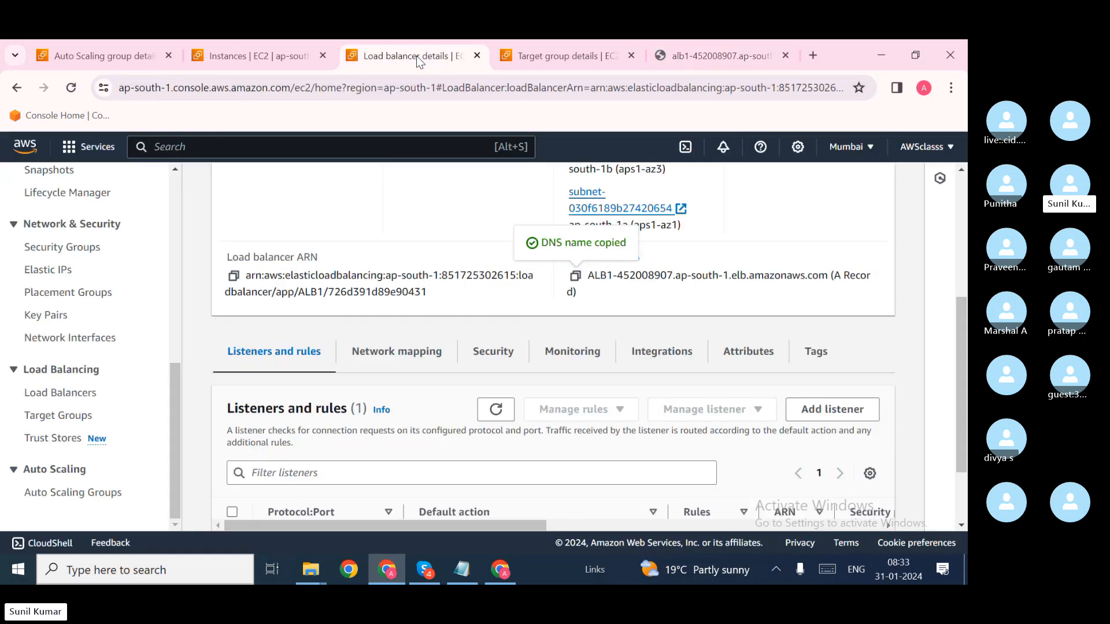
# Step: Refresh the EC2 instance list, then read the ASG1 launch email's cause: capacity raised from 0 to 2
pyautogui.click(262, 51)
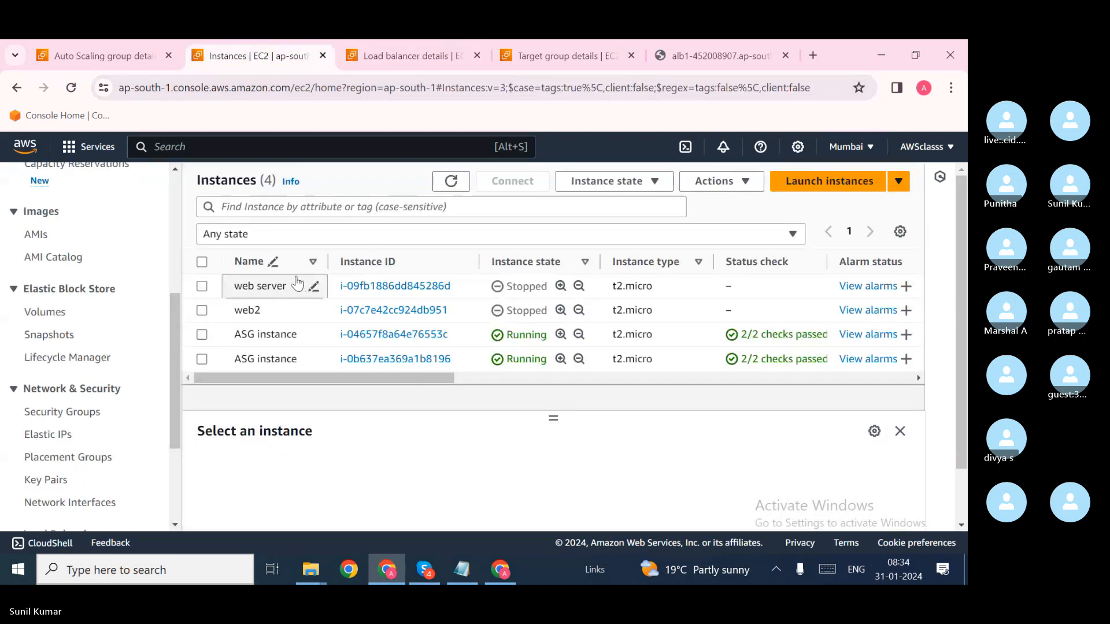
pyautogui.click(453, 182)
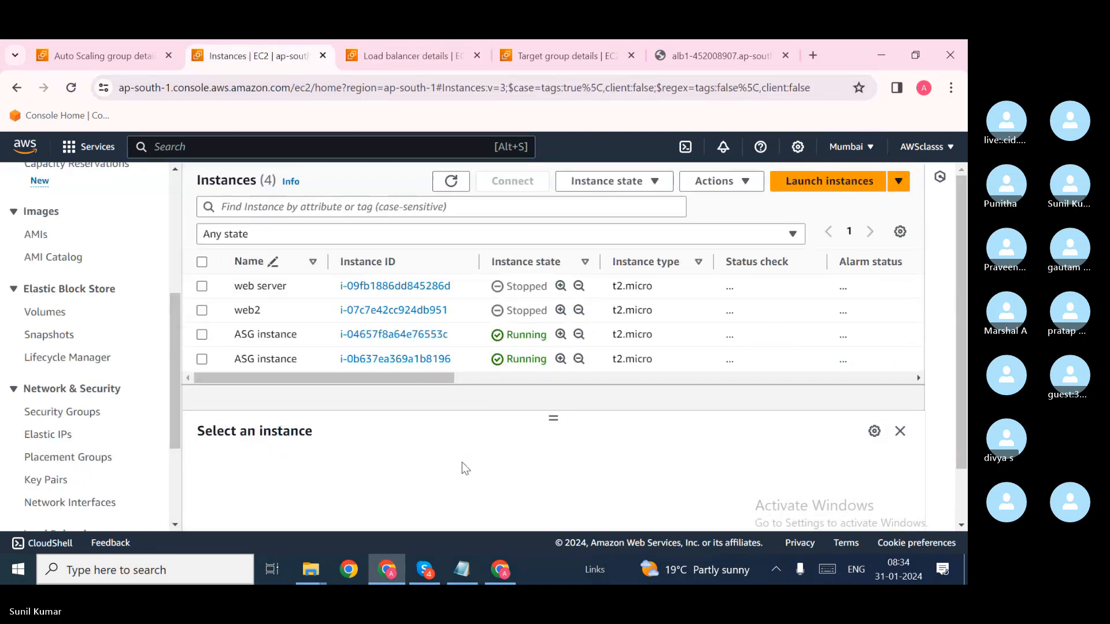
pyautogui.click(502, 578)
pyautogui.click(522, 283)
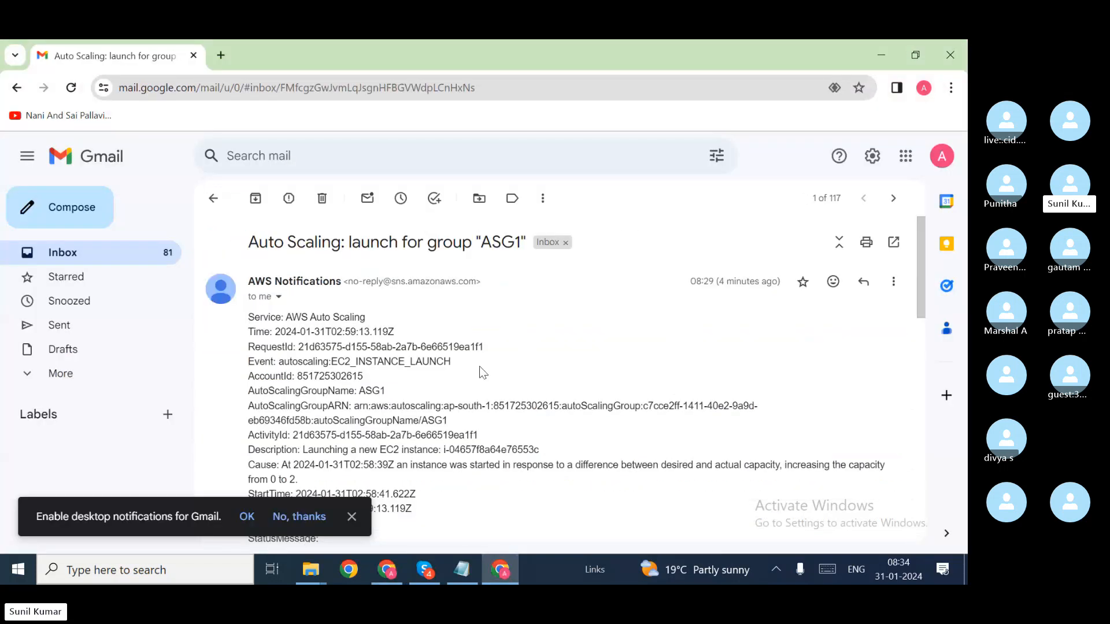
pyautogui.scroll(-3, 480, 368)
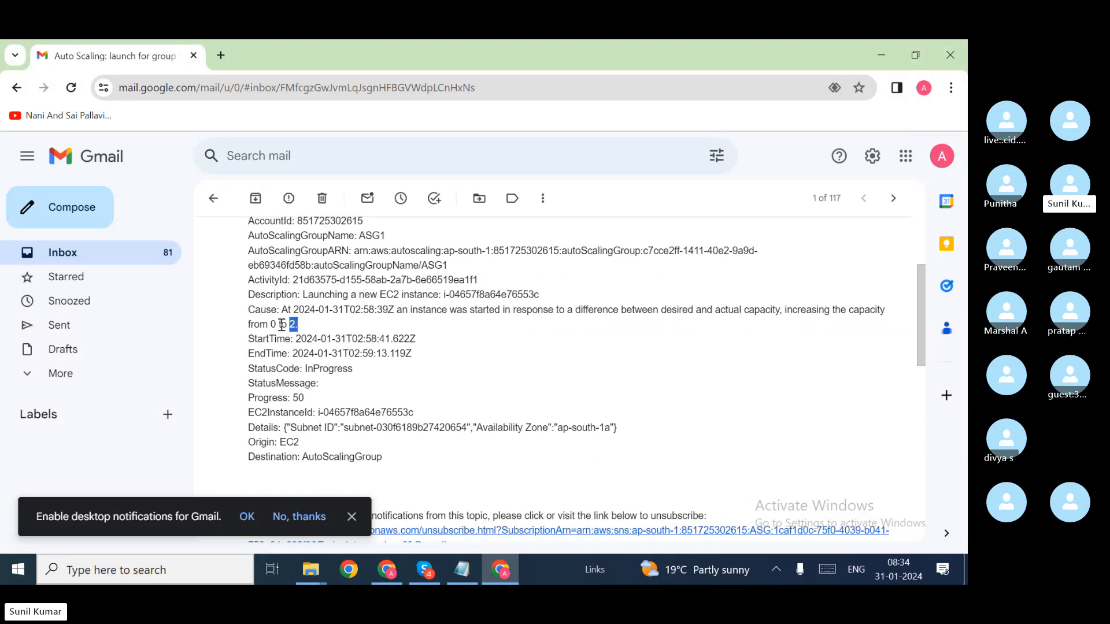
pyautogui.moveTo(282, 325); pyautogui.dragTo(248, 318)
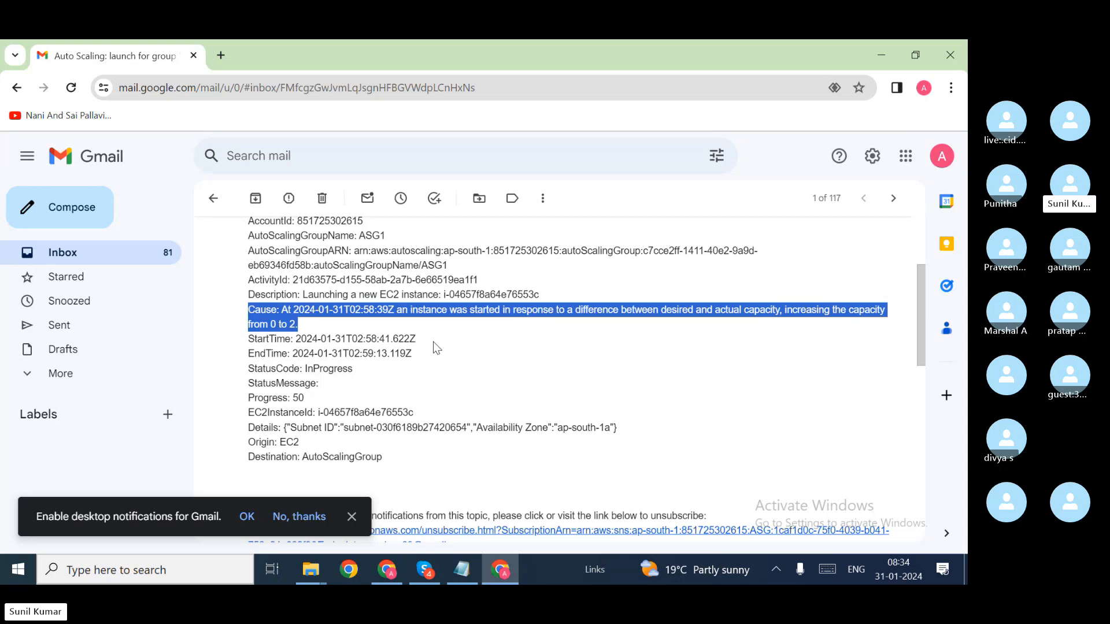
pyautogui.hotkey('alt', 'Tab')
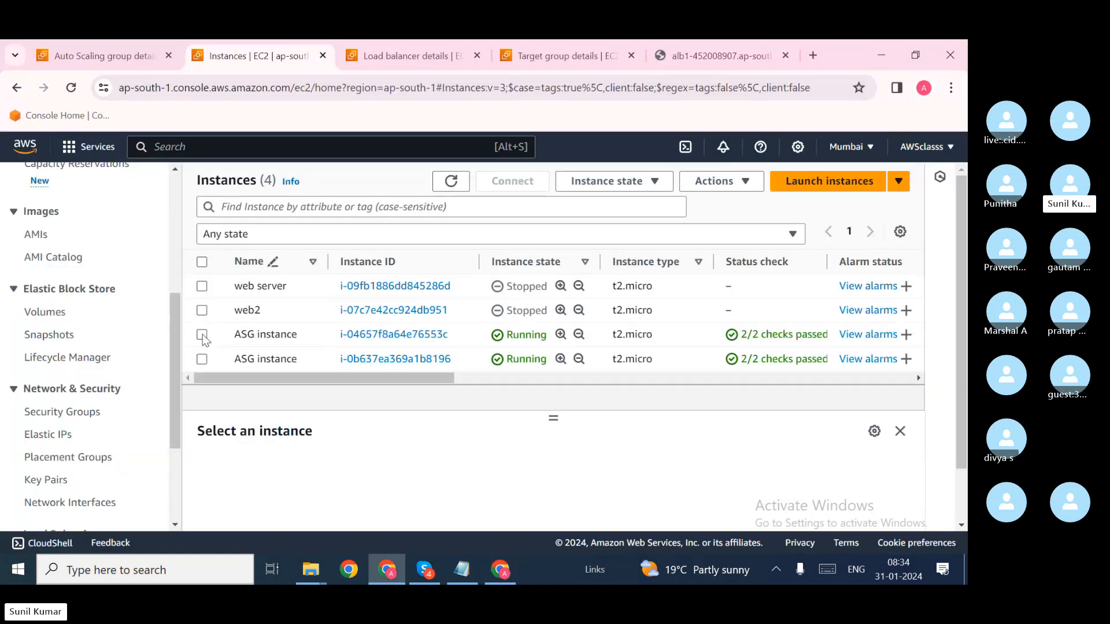
# Step: Terminate ASG instance i-04657f8a64e76553c and refresh the instance list
pyautogui.click(202, 334)
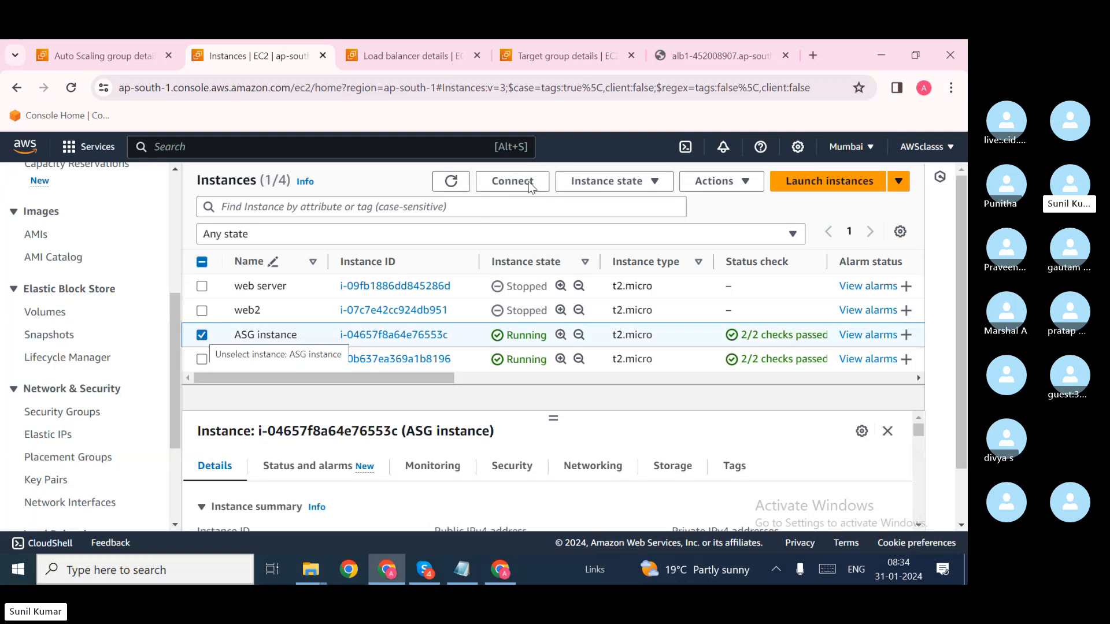
pyautogui.click(624, 182)
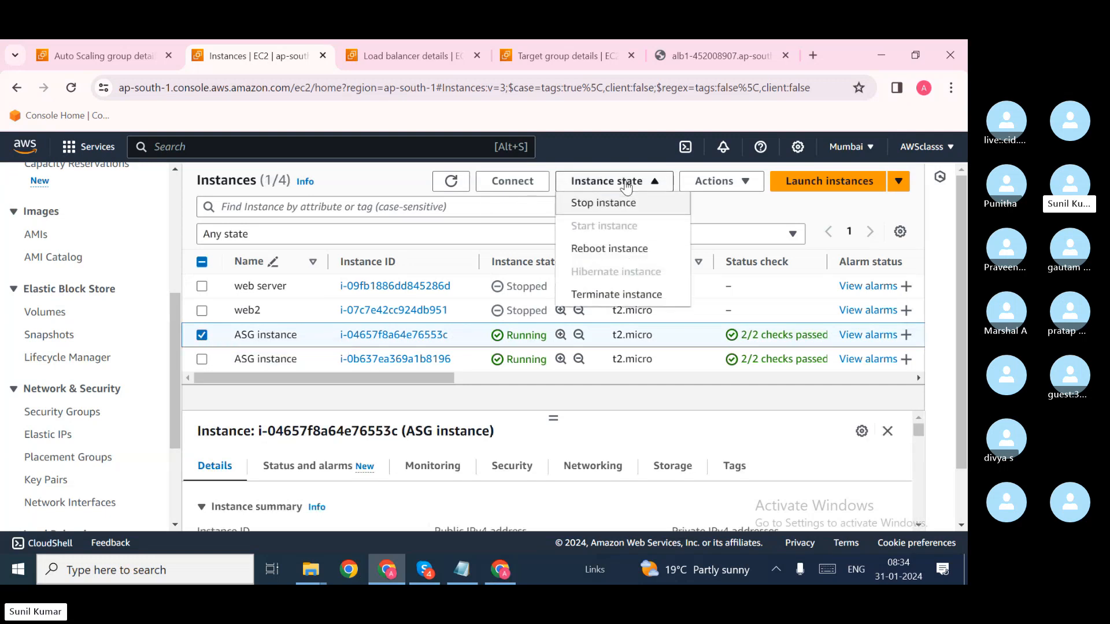
pyautogui.click(622, 295)
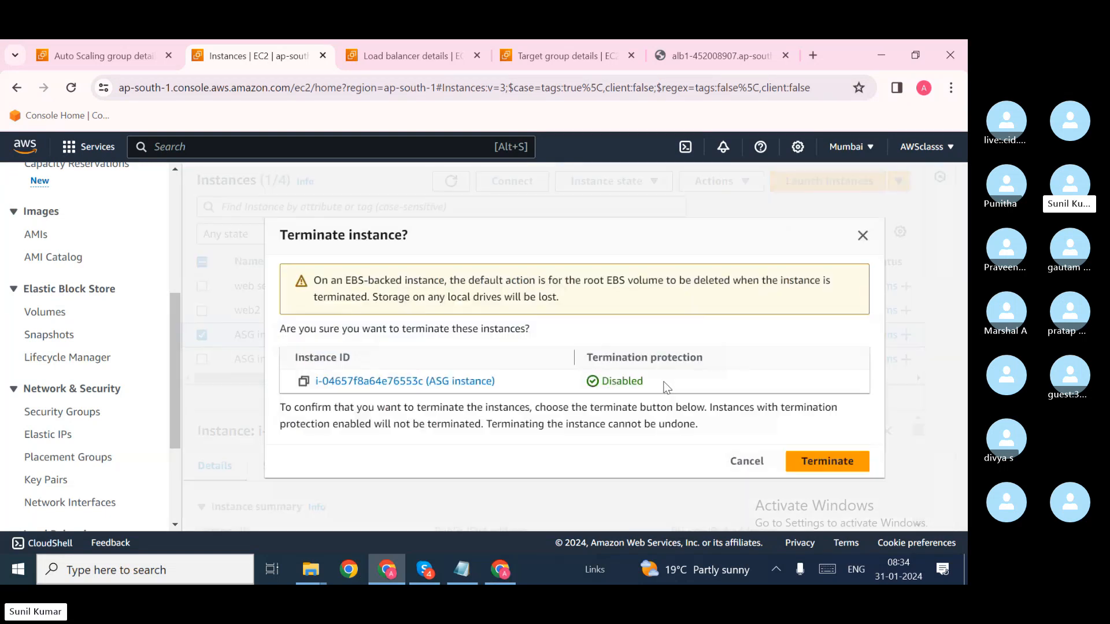
pyautogui.click(834, 465)
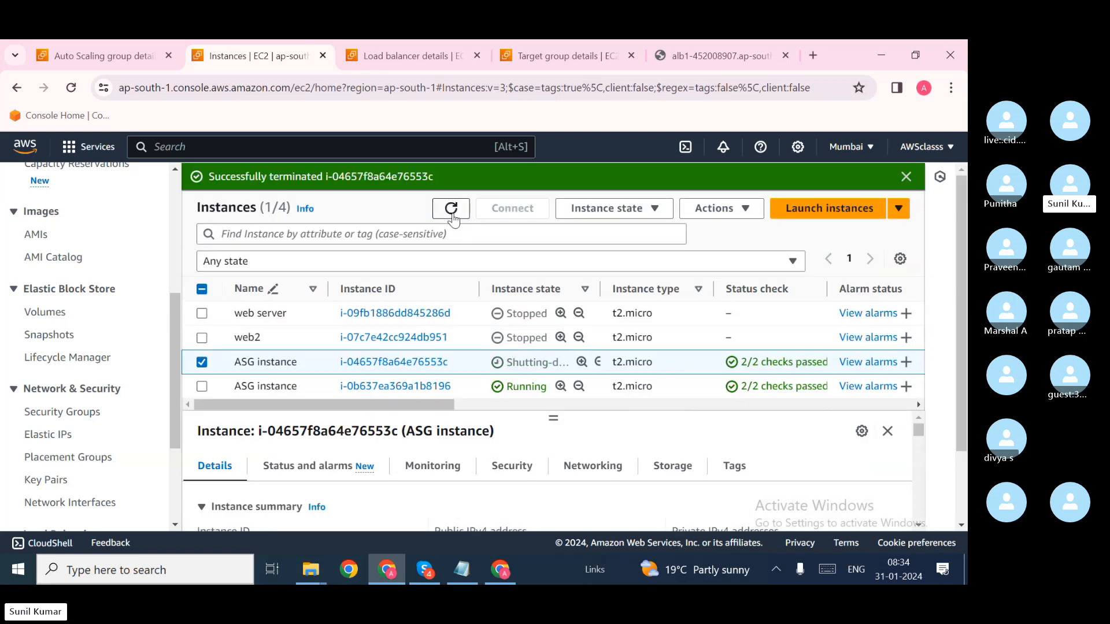
pyautogui.click(452, 209)
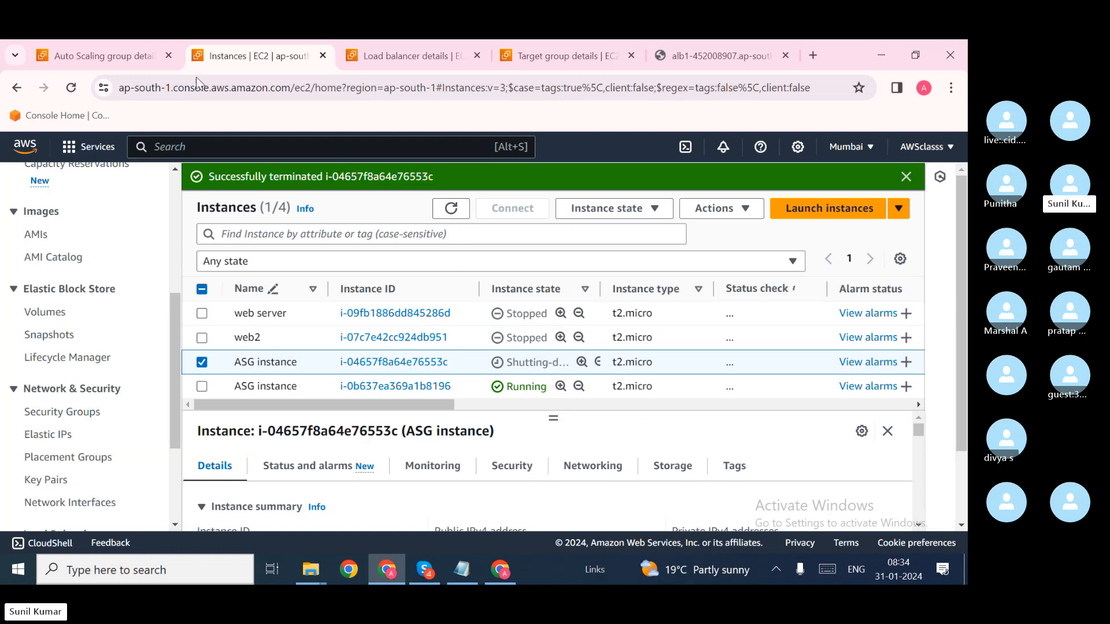
# Step: Watch ASG1's activity history, refreshing it repeatedly for new scaling events
pyautogui.click(144, 57)
pyautogui.scroll(10, 300, 276)
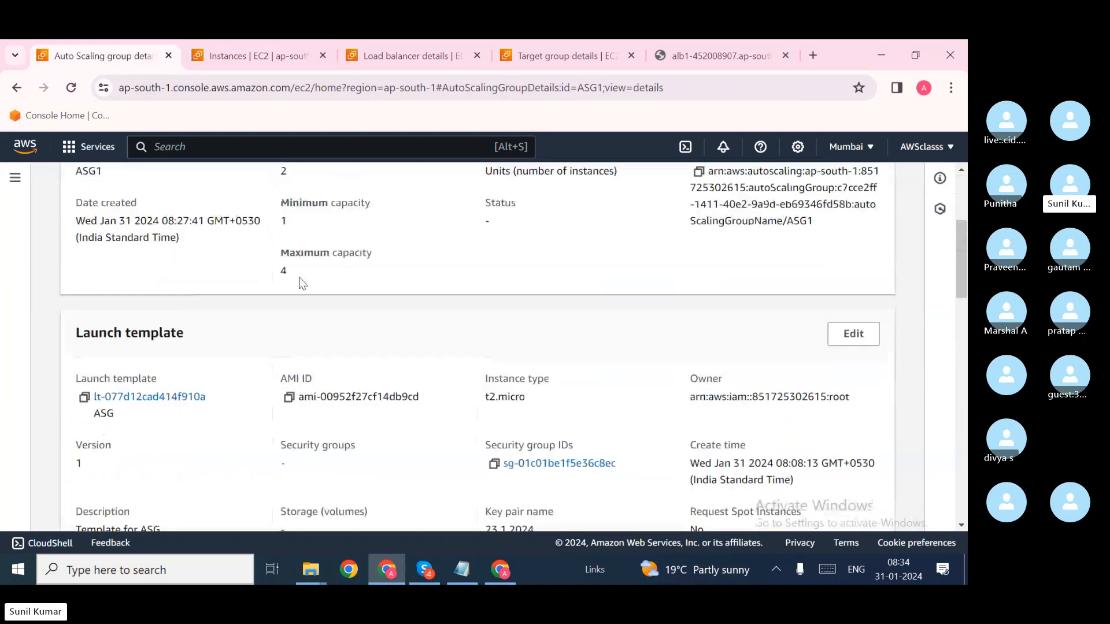
pyautogui.click(168, 267)
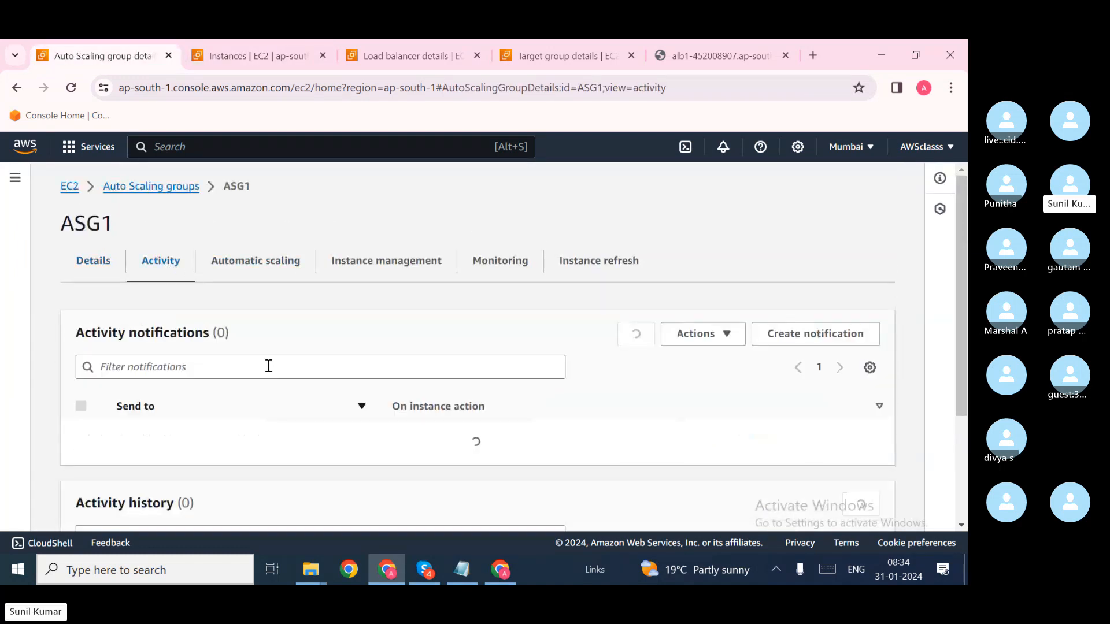
pyautogui.scroll(-5, 269, 370)
pyautogui.scroll(-1, 269, 371)
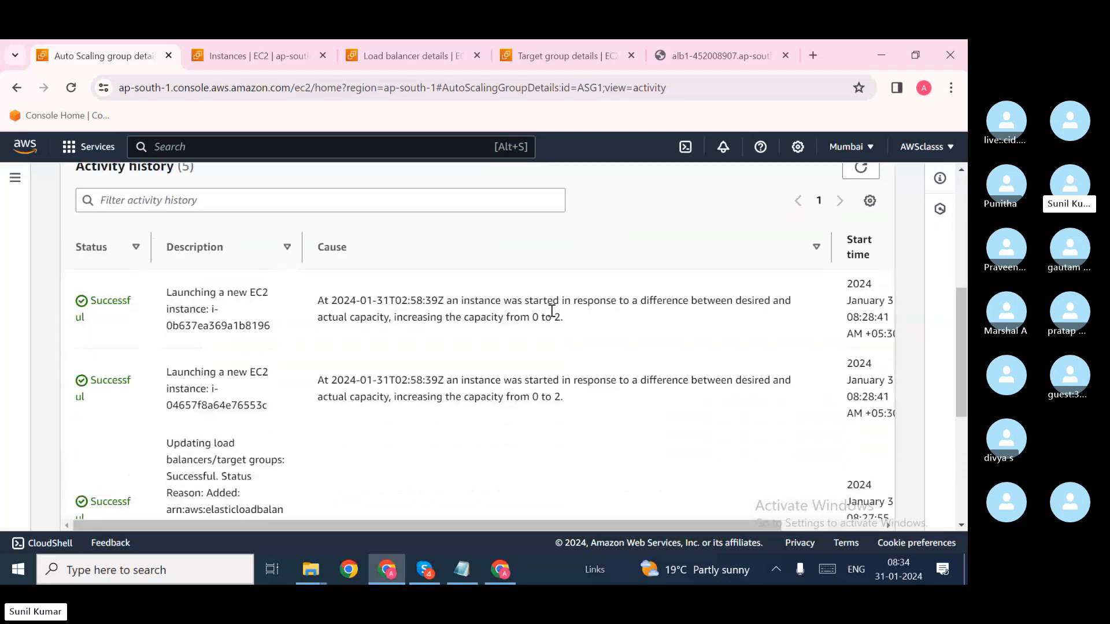
pyautogui.click(861, 173)
pyautogui.click(861, 170)
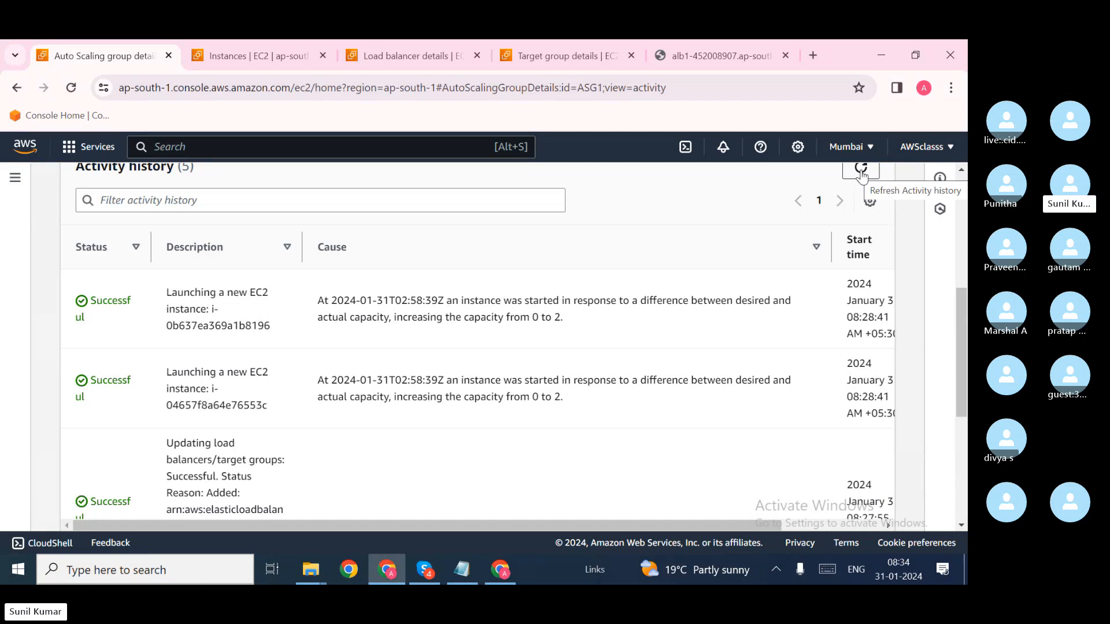
pyautogui.click(861, 171)
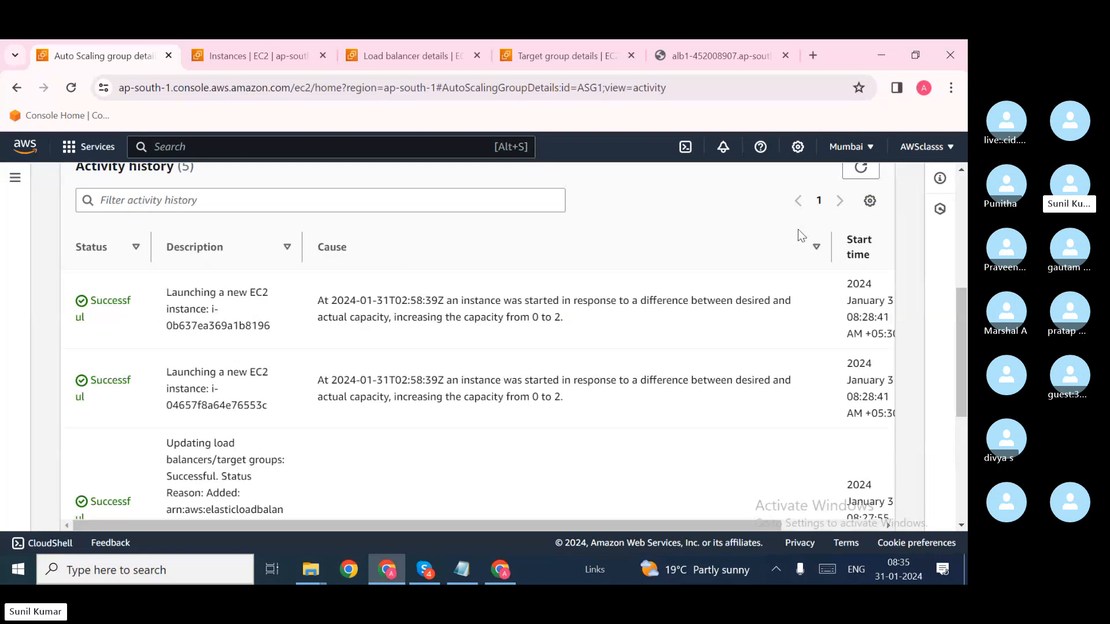
pyautogui.click(862, 173)
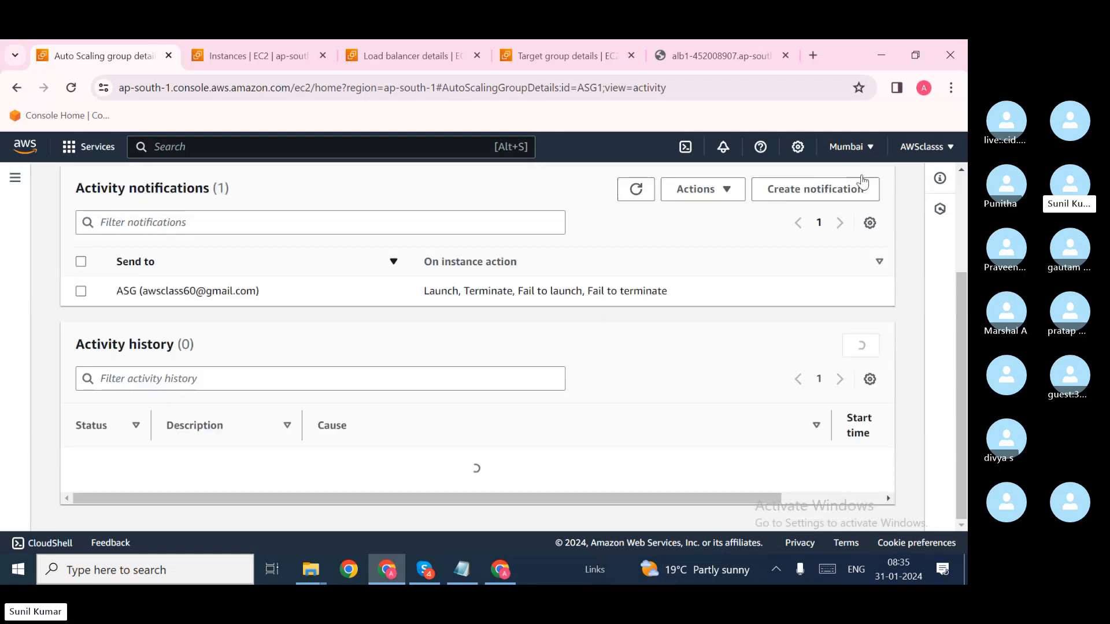
pyautogui.click(861, 172)
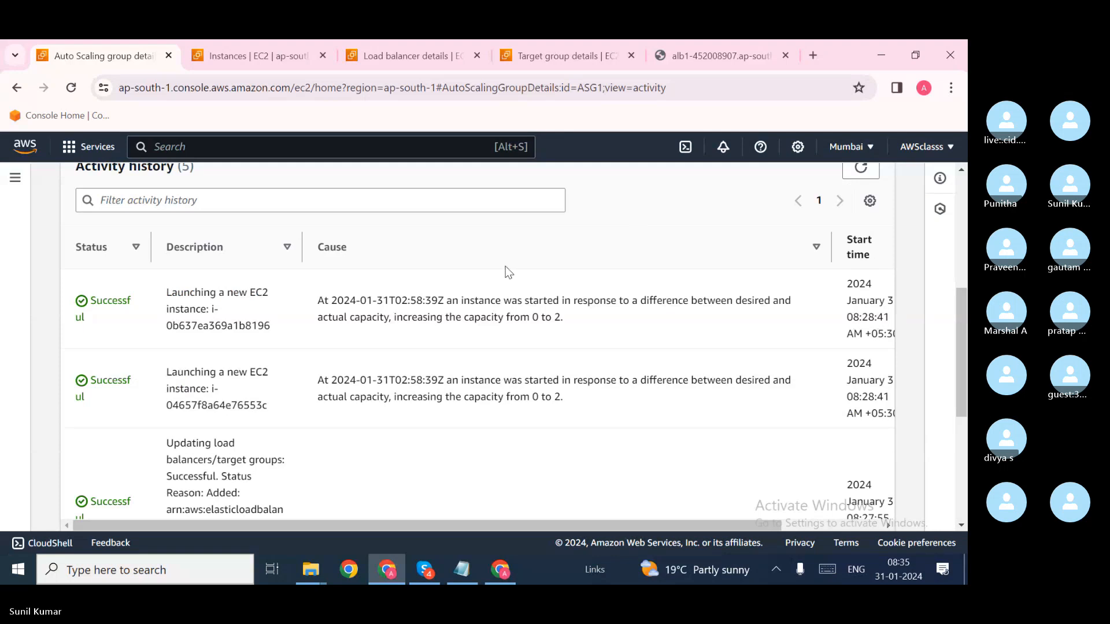
# Step: Refresh the instance list, then refresh ASG1's activity history again
pyautogui.click(251, 47)
pyautogui.click(452, 209)
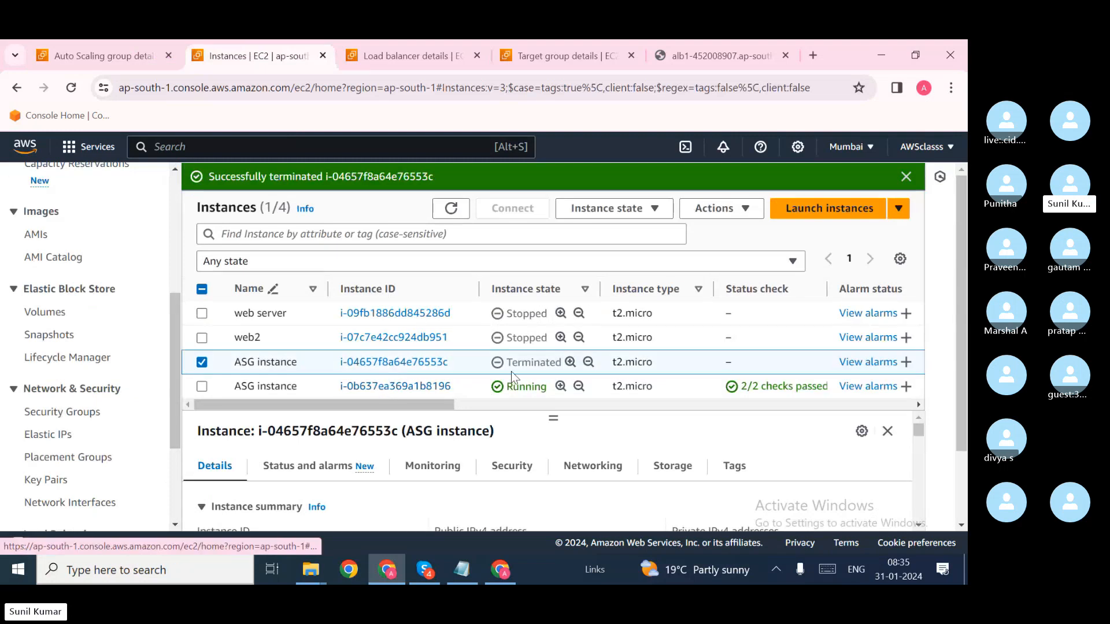
pyautogui.click(150, 49)
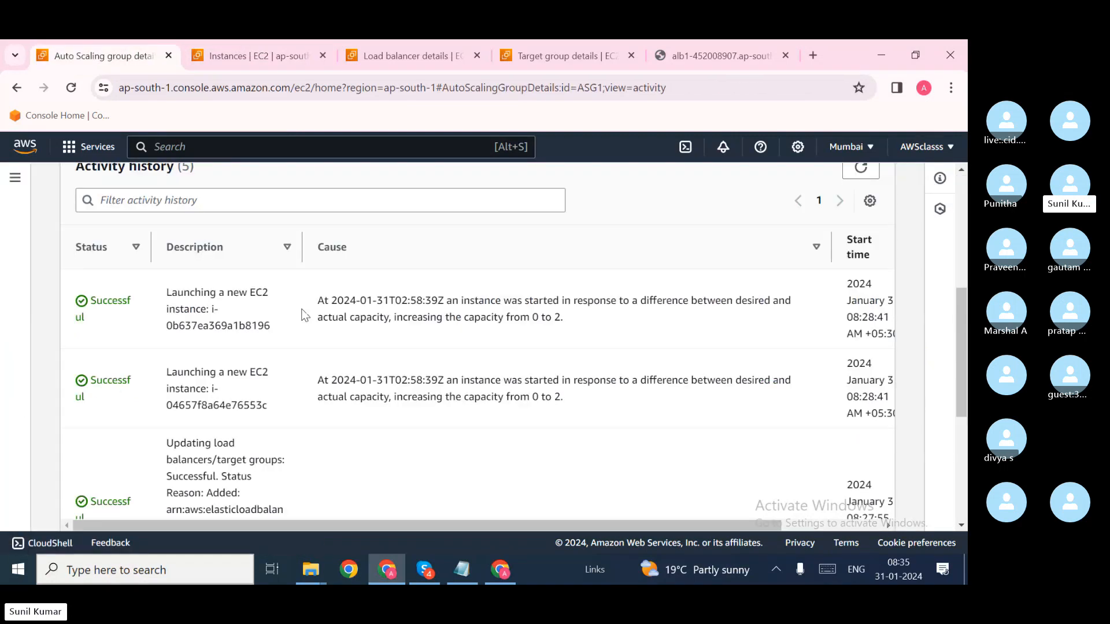
pyautogui.click(856, 165)
pyautogui.scroll(3, 615, 302)
pyautogui.scroll(-2, 615, 301)
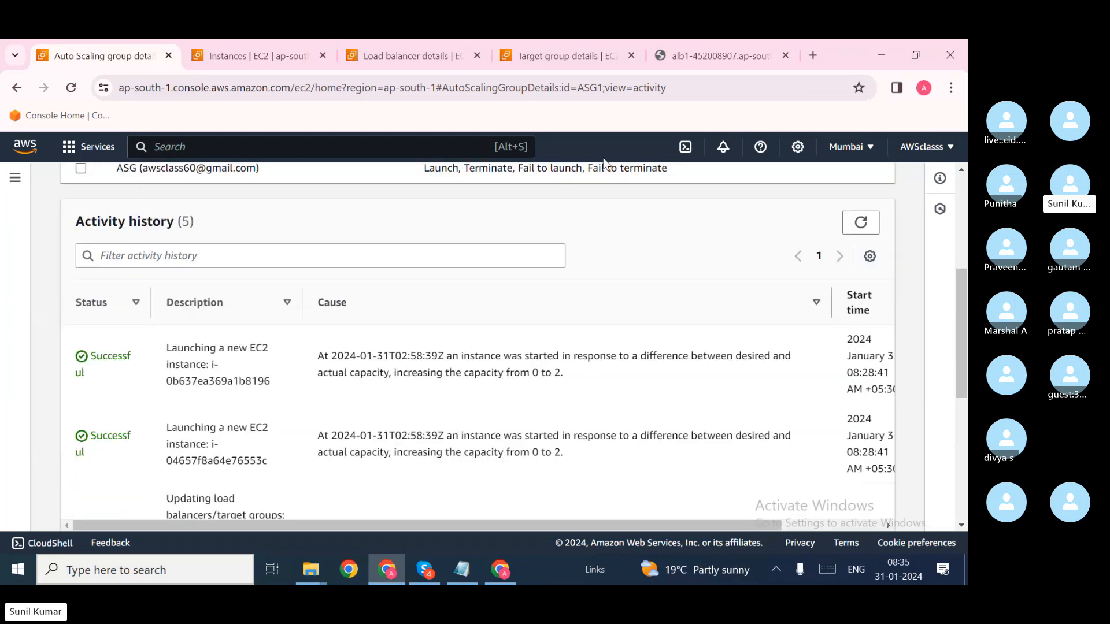
# Step: Check the Gmail inbox for notifications, then confirm in the instance list that the instance terminated
pyautogui.click(501, 569)
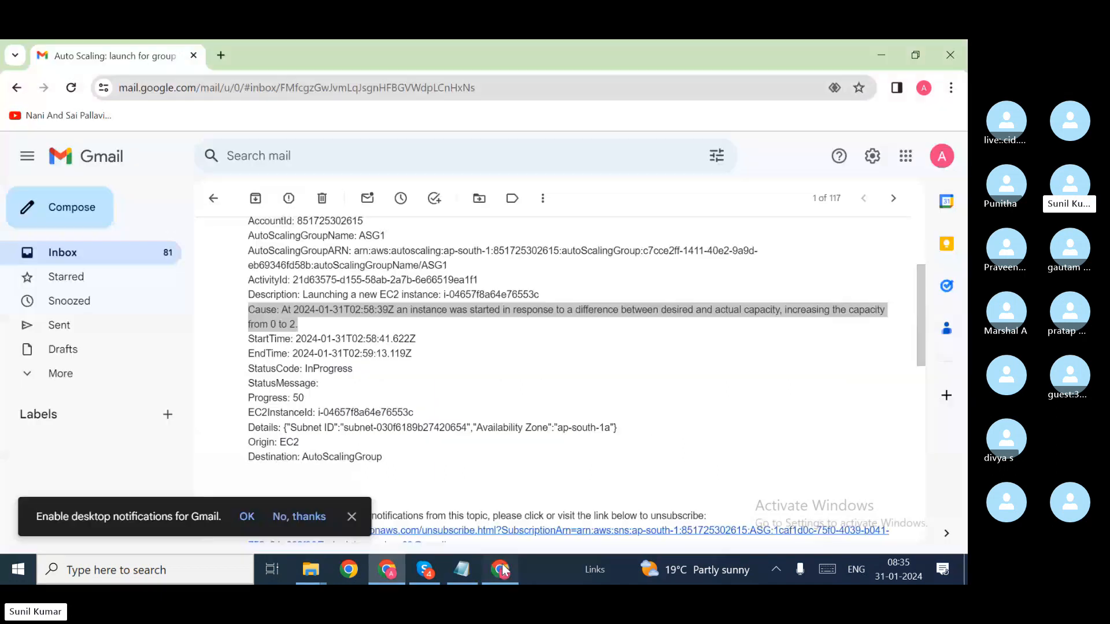
pyautogui.click(256, 202)
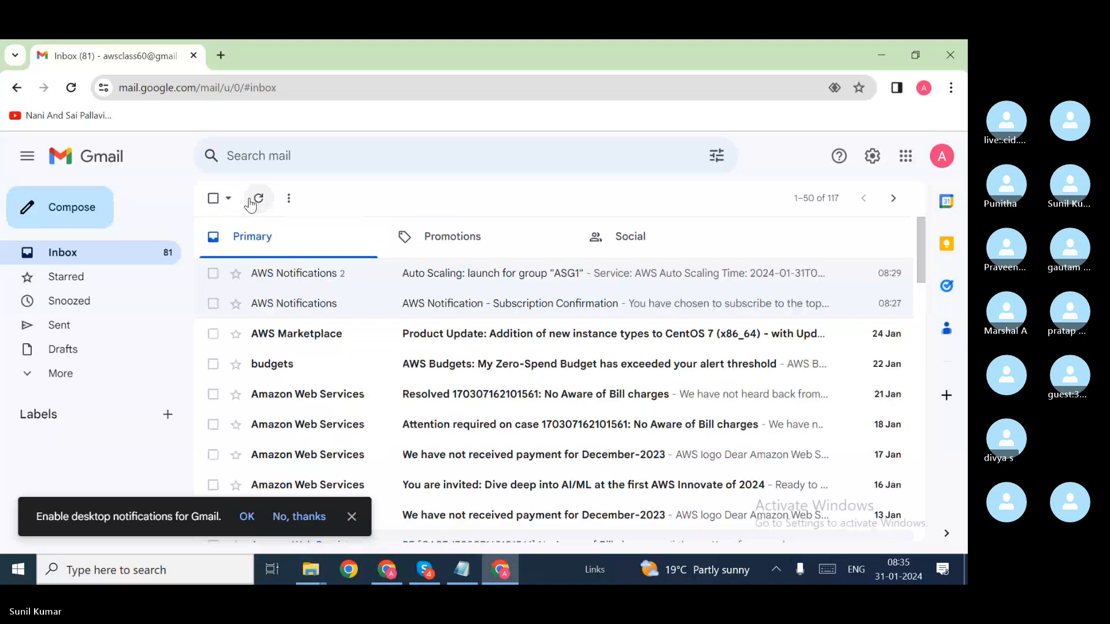
pyautogui.hotkey('alt', 'Tab')
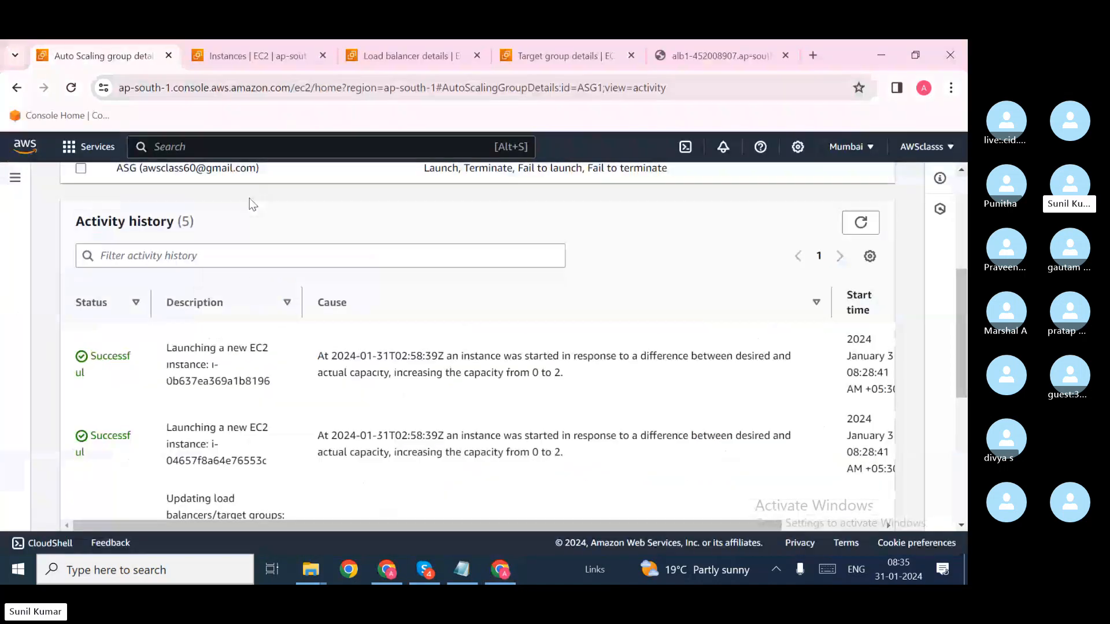
pyautogui.click(252, 60)
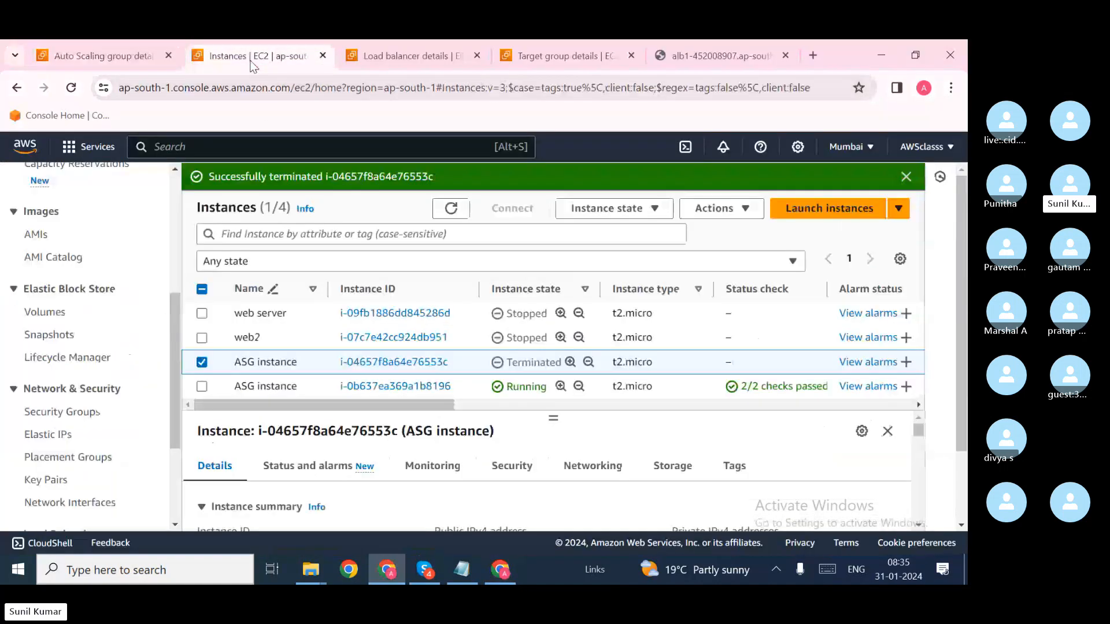
pyautogui.click(449, 210)
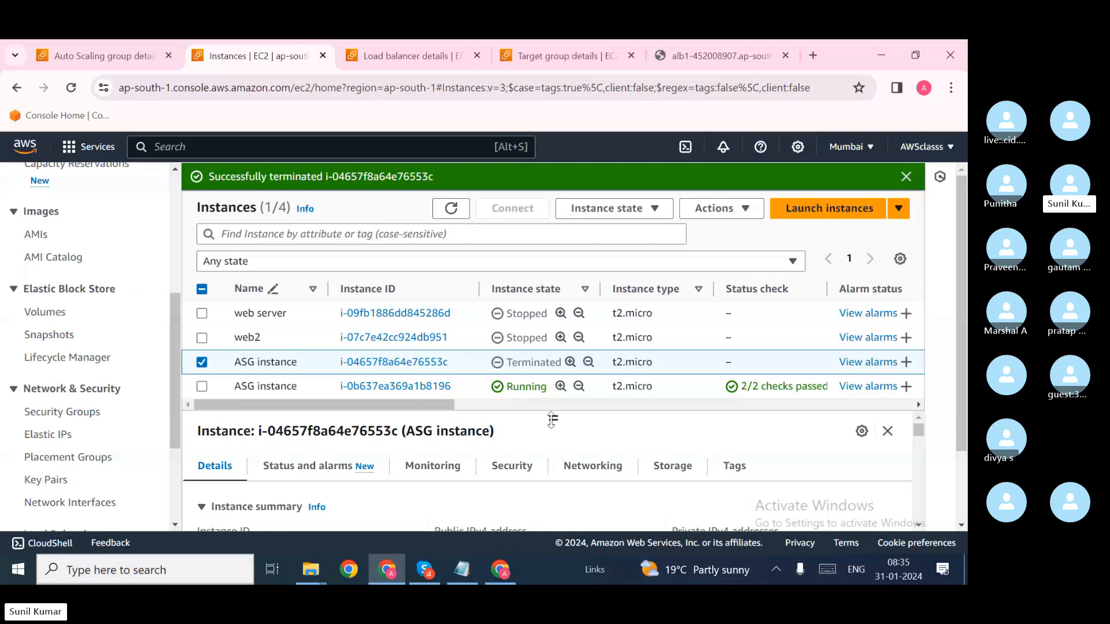
pyautogui.click(129, 58)
pyautogui.scroll(4, 260, 330)
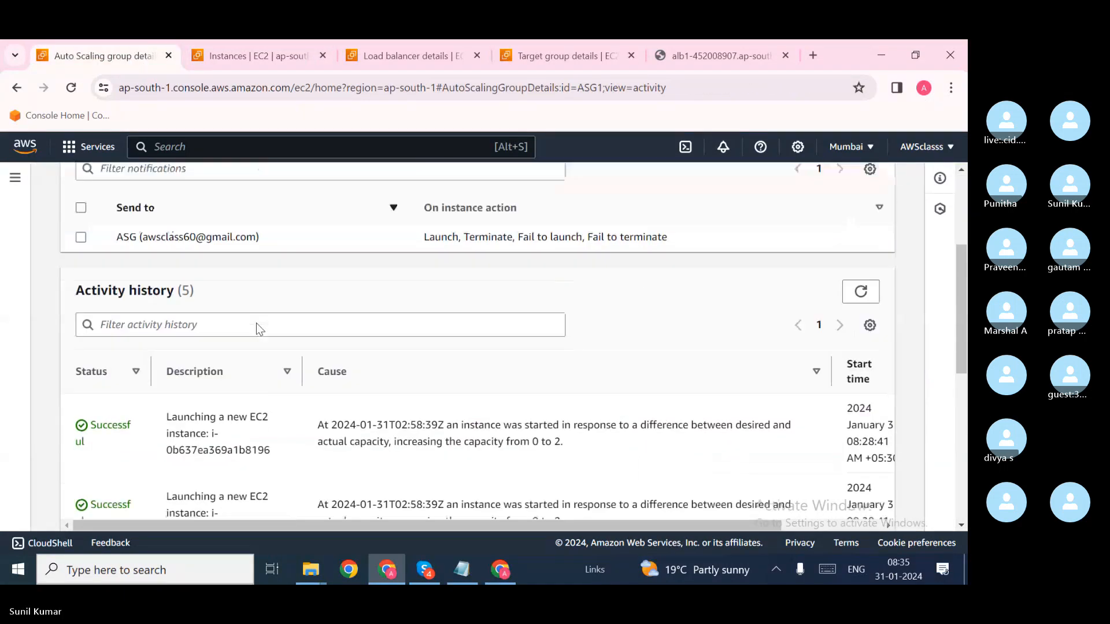
pyautogui.scroll(1, 259, 330)
# Step: Glance at ASG1's group details, then refresh activity history to show the termination entry
pyautogui.click(85, 265)
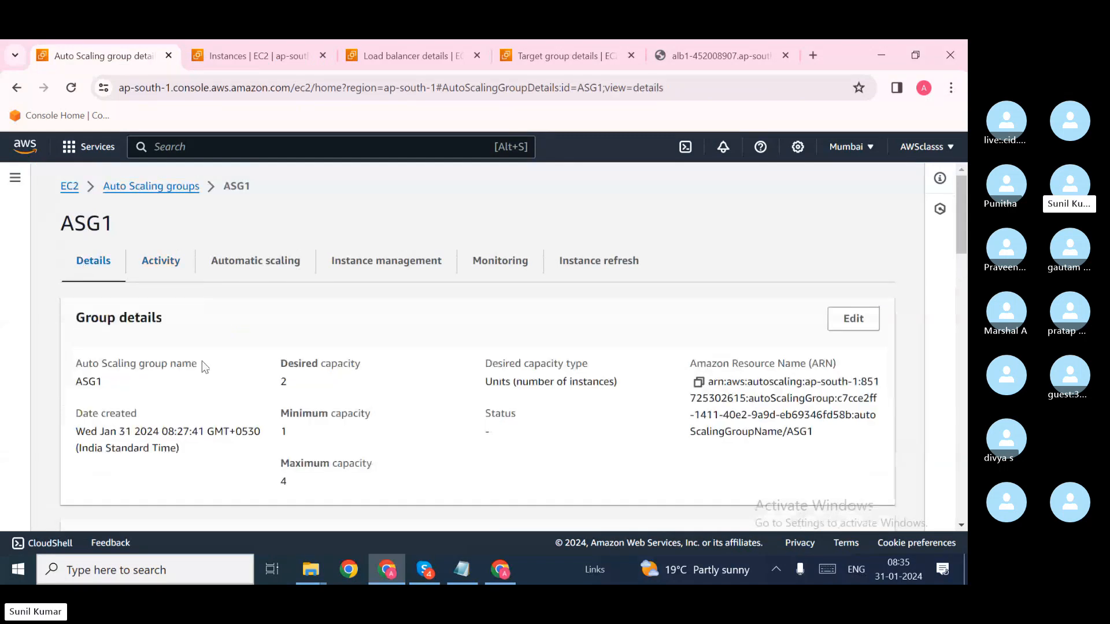
pyautogui.click(148, 269)
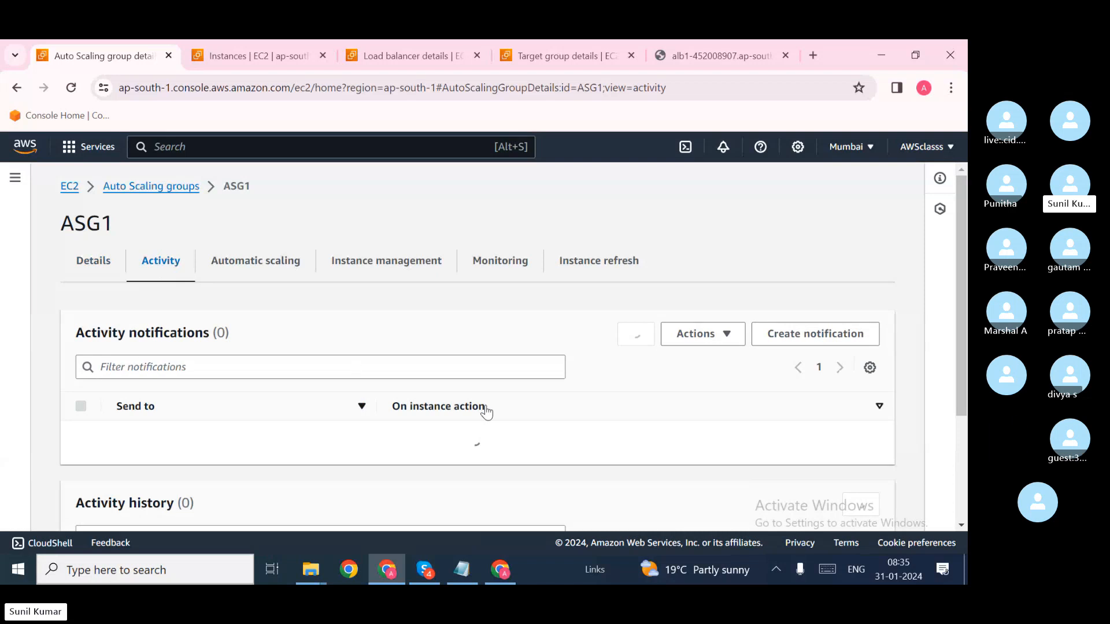
pyautogui.scroll(-3, 485, 407)
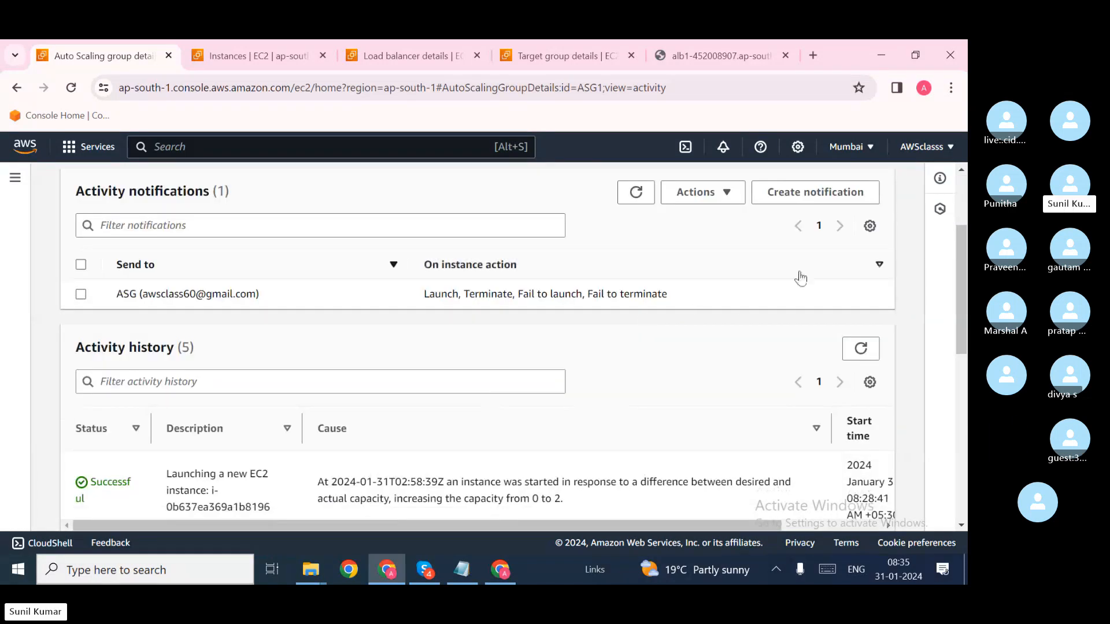
pyautogui.click(860, 349)
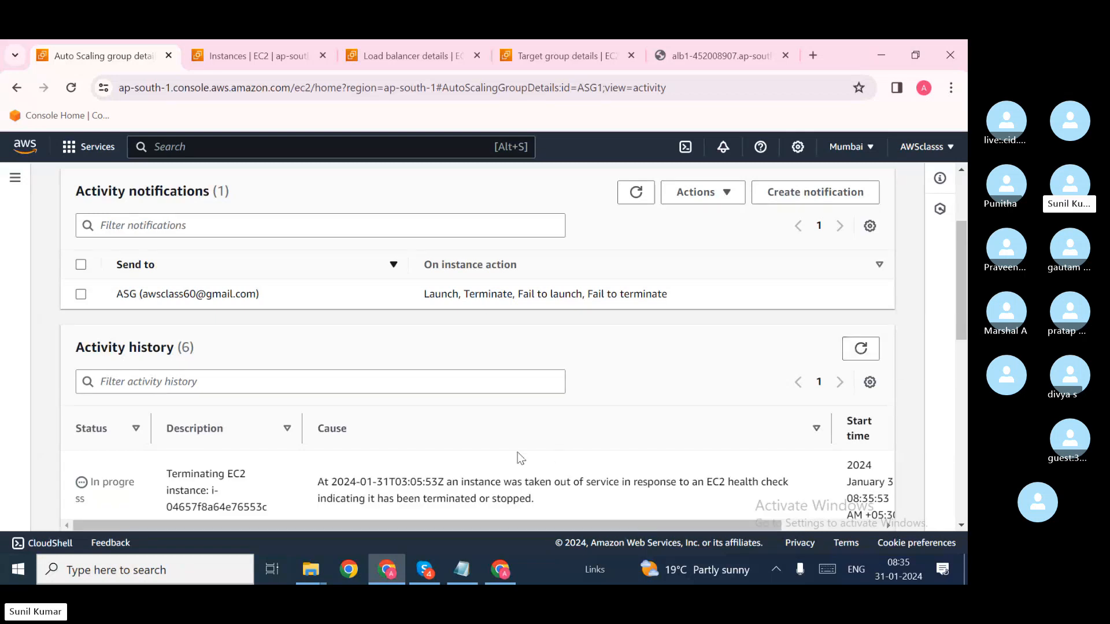
pyautogui.scroll(-2, 518, 458)
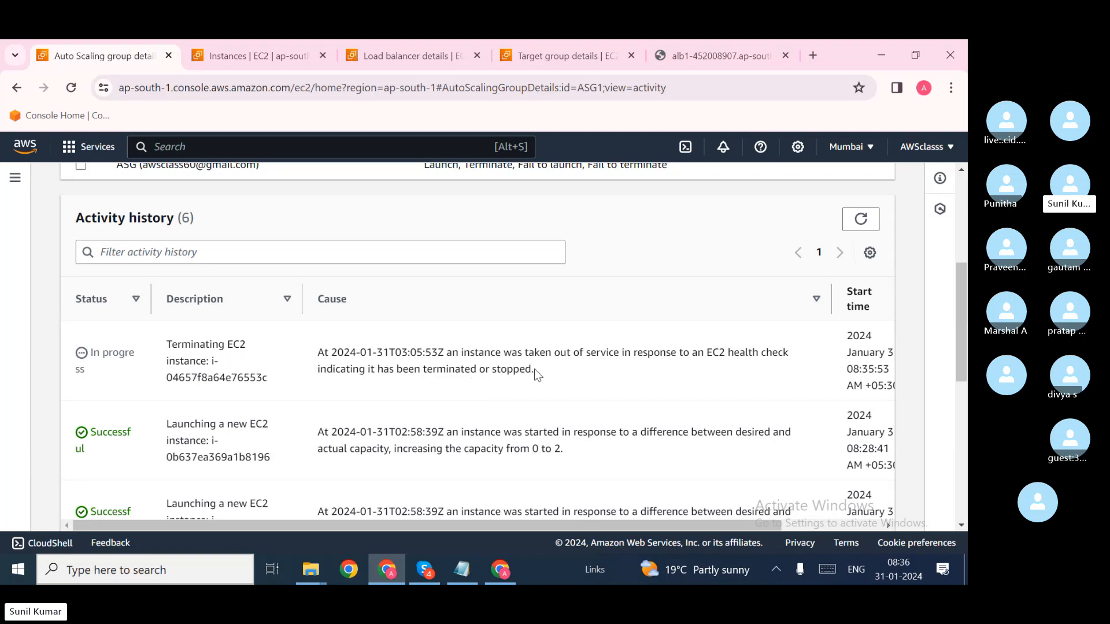
# Step: Read the termination cause and refresh history until the replacement launch appears
pyautogui.moveTo(537, 372); pyautogui.dragTo(298, 353)
pyautogui.click(362, 370)
pyautogui.click(861, 219)
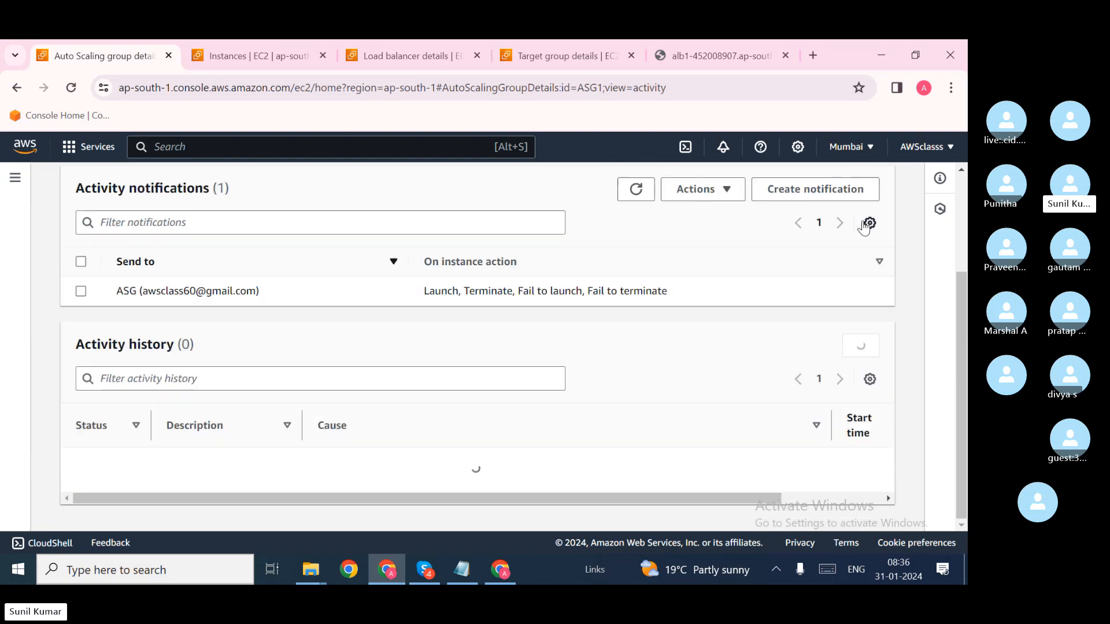
pyautogui.scroll(-1, 614, 355)
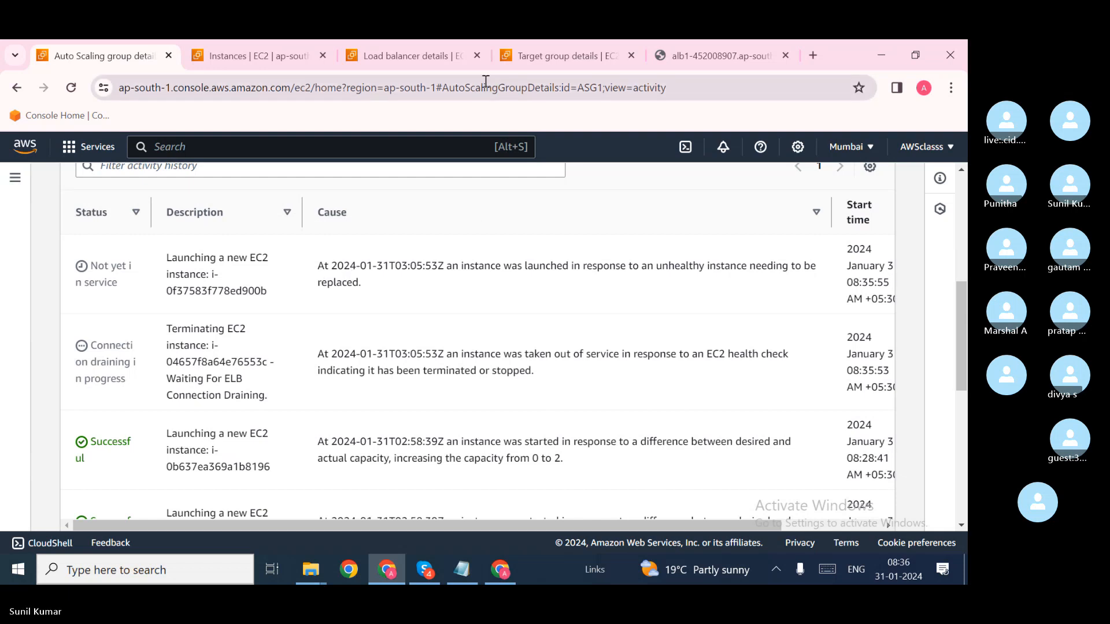
pyautogui.click(702, 56)
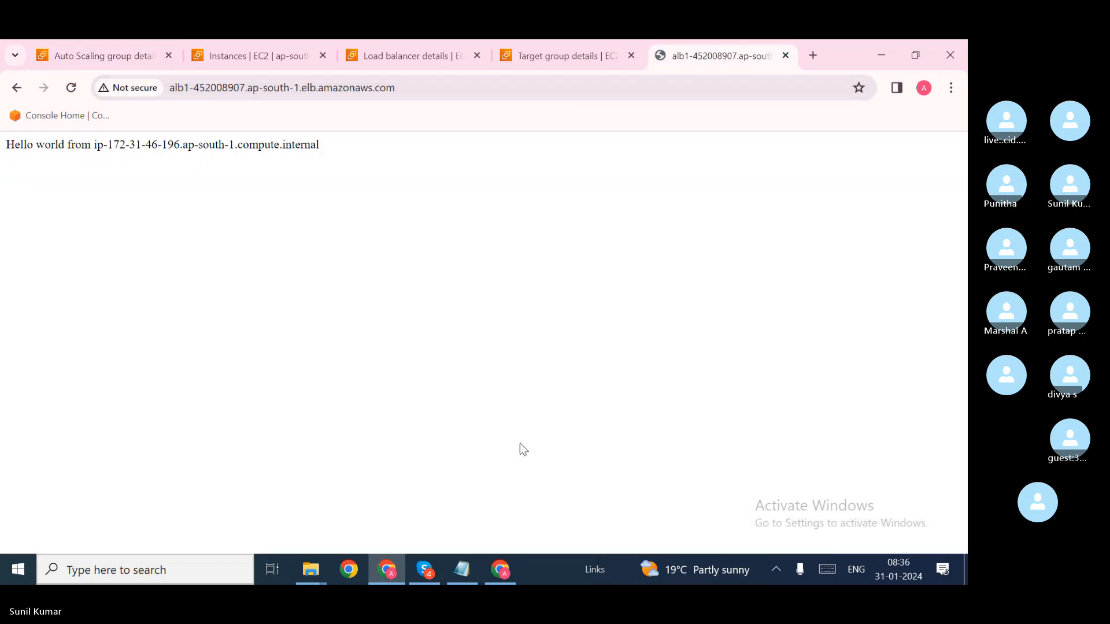
# Step: In Gmail, open the ASG1 launch notification and highlight its cause and new EC2 instance ID
pyautogui.click(501, 573)
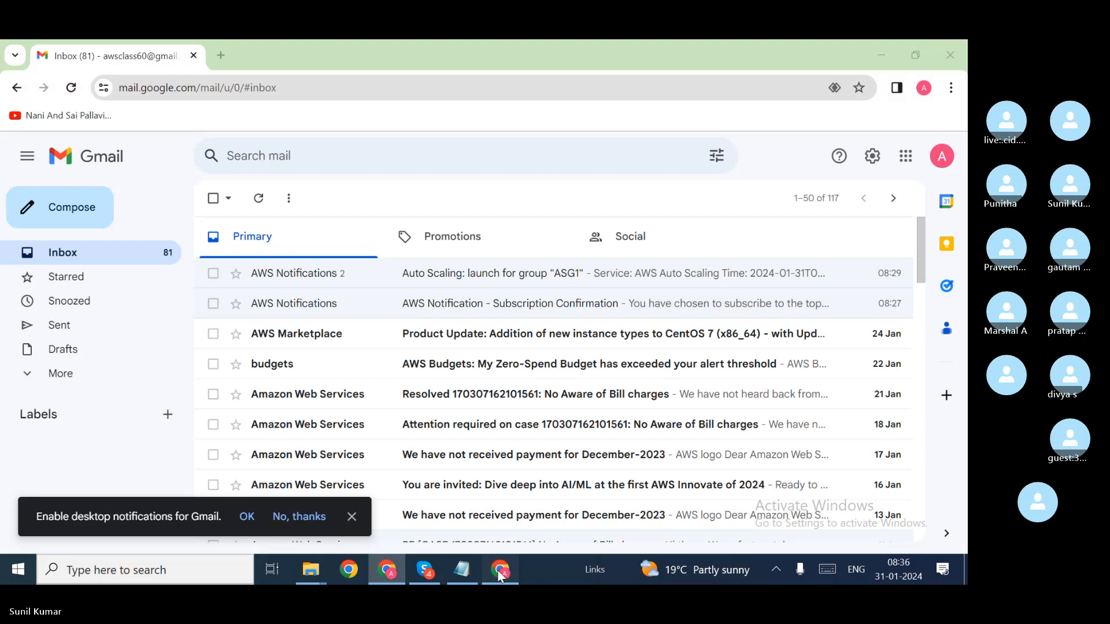
pyautogui.click(257, 199)
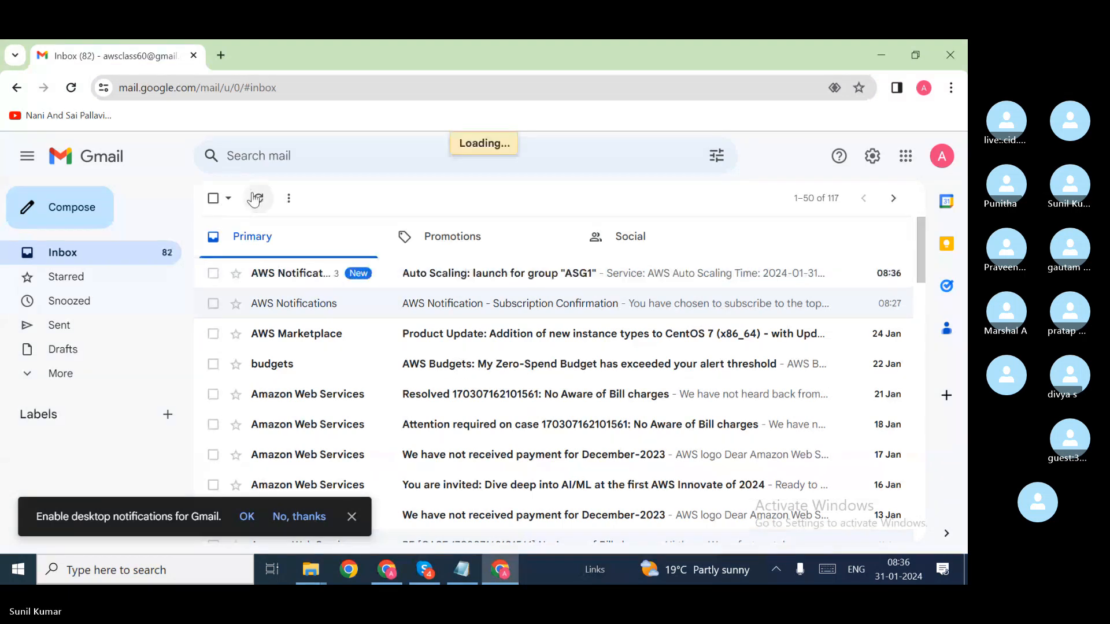
pyautogui.click(443, 273)
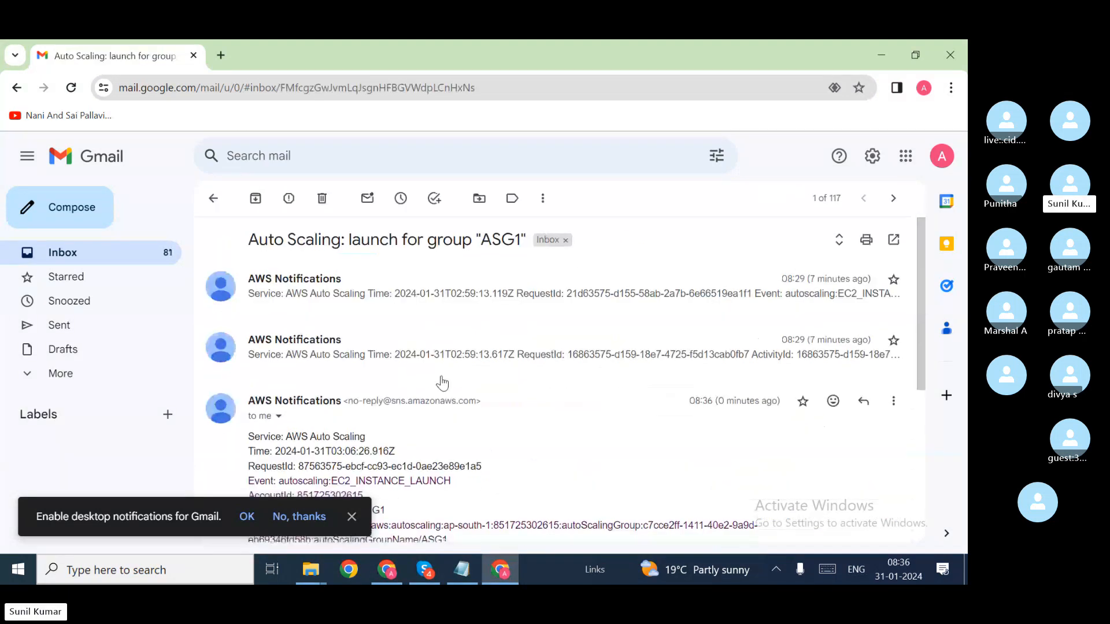
pyautogui.scroll(-4, 443, 384)
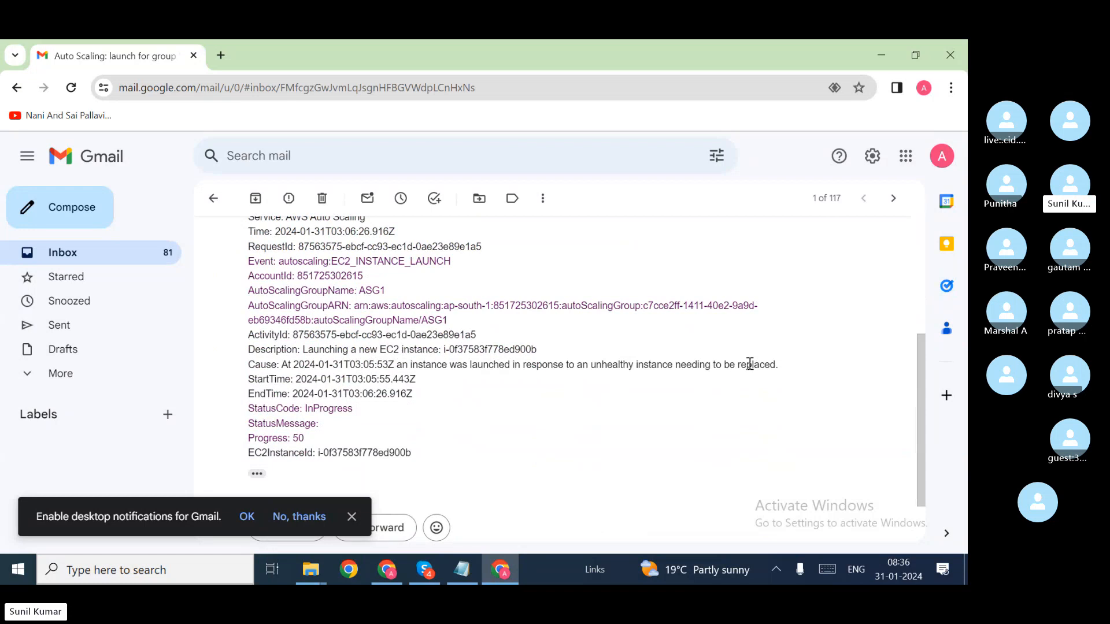
pyautogui.moveTo(778, 365); pyautogui.dragTo(541, 366)
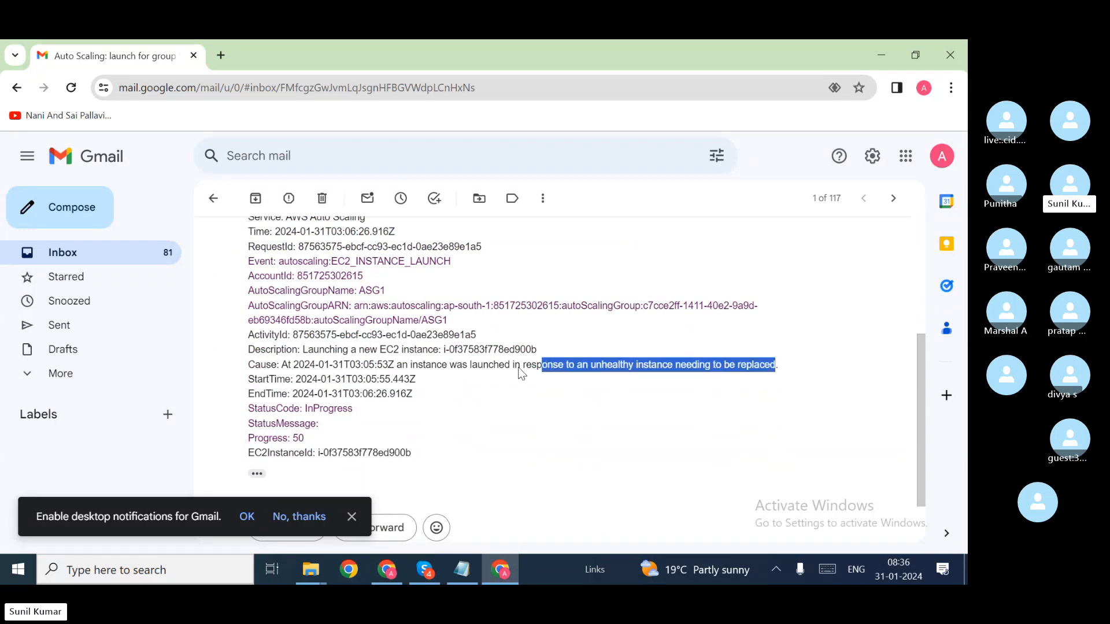
pyautogui.moveTo(412, 453); pyautogui.dragTo(359, 453)
# Step: Back in the console, refresh the EC2 instance list to show the new instances
pyautogui.hotkey('alt', 'Tab')
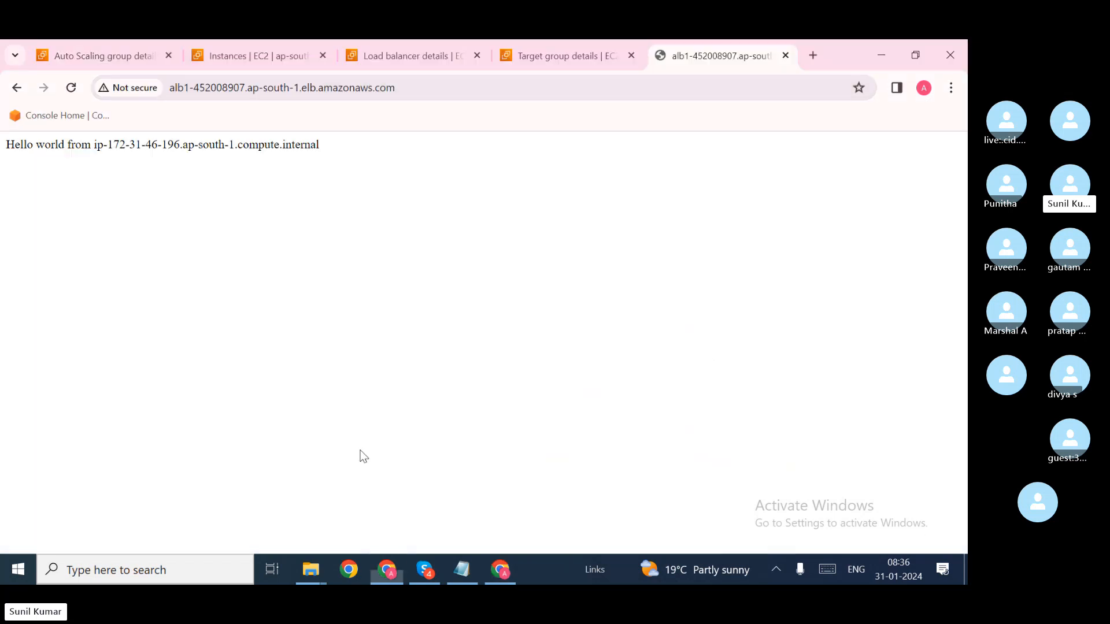
pyautogui.click(254, 86)
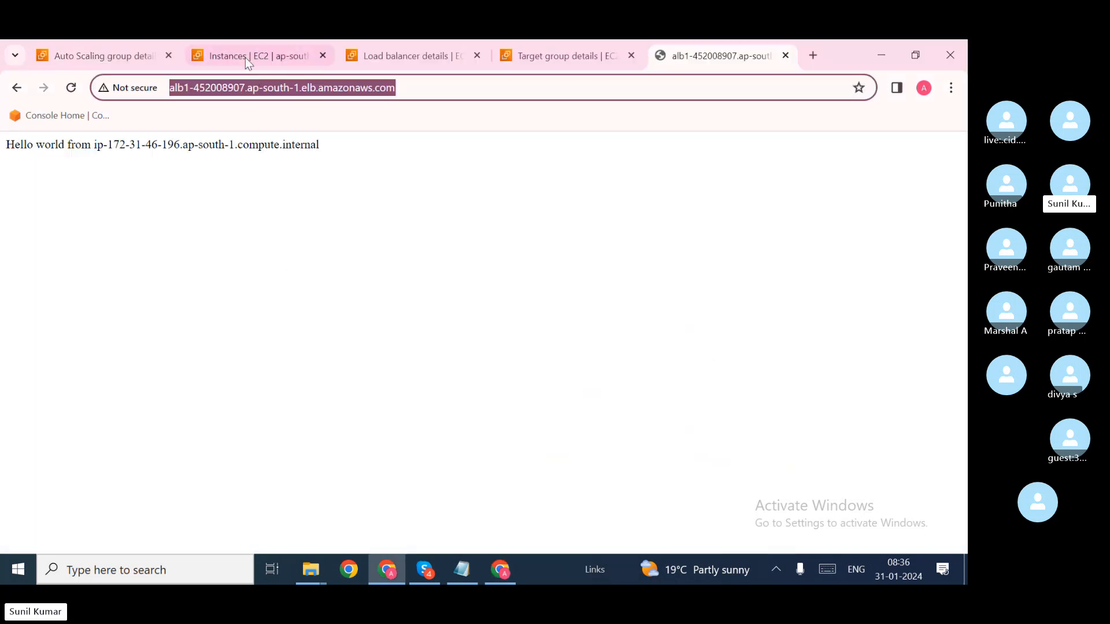
pyautogui.click(244, 55)
pyautogui.click(451, 208)
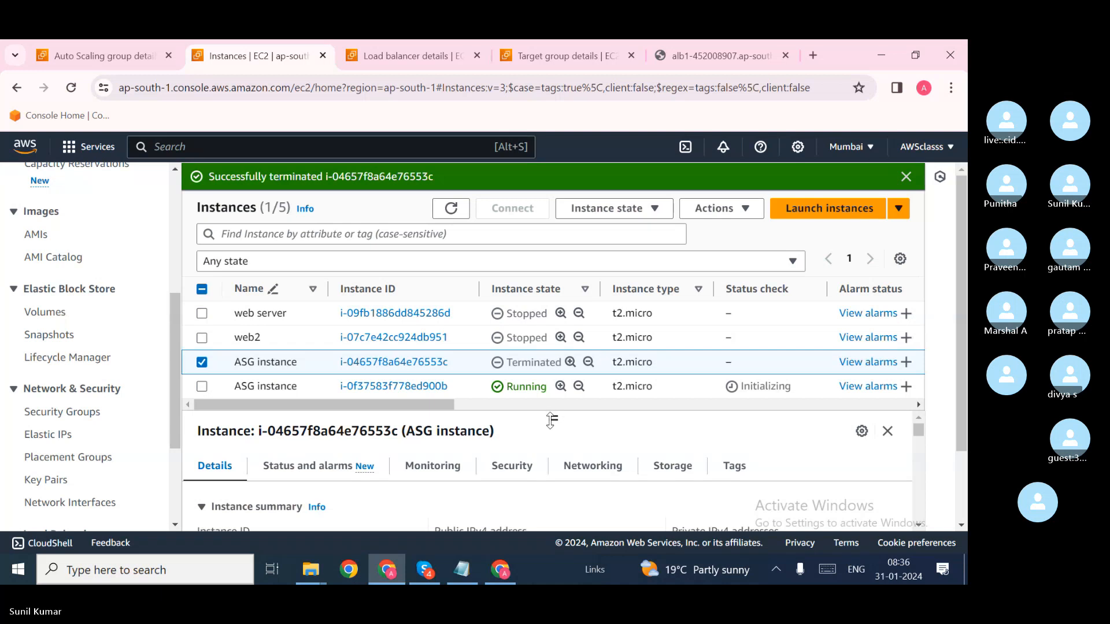
pyautogui.click(452, 209)
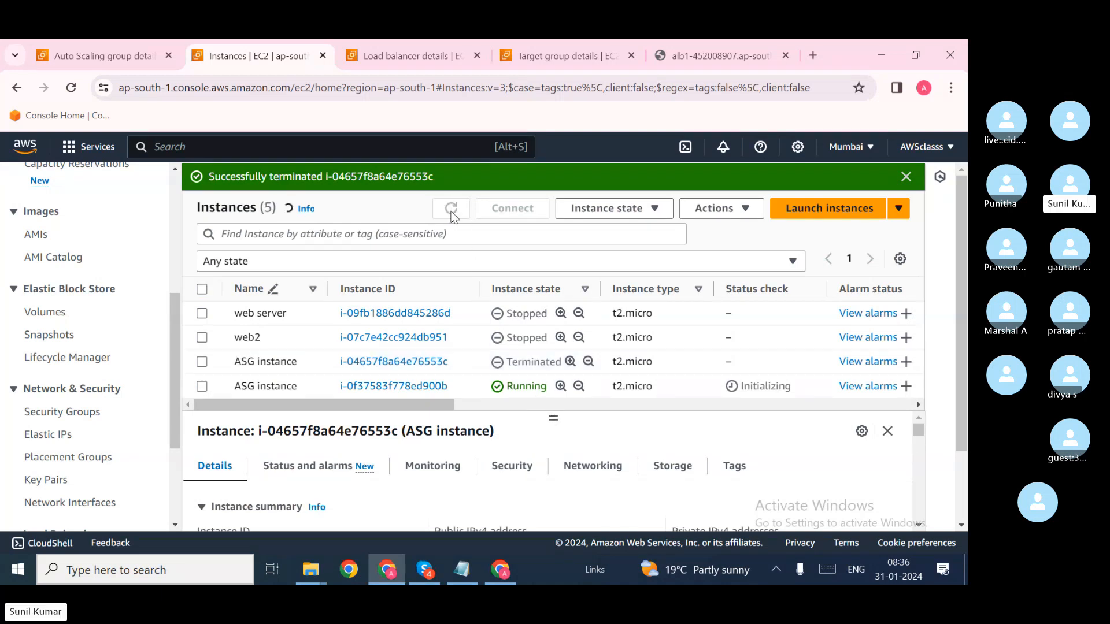
# Step: Select replacement instance i-0f37583f778ed900b and note its ID before moving to the target group
pyautogui.click(203, 363)
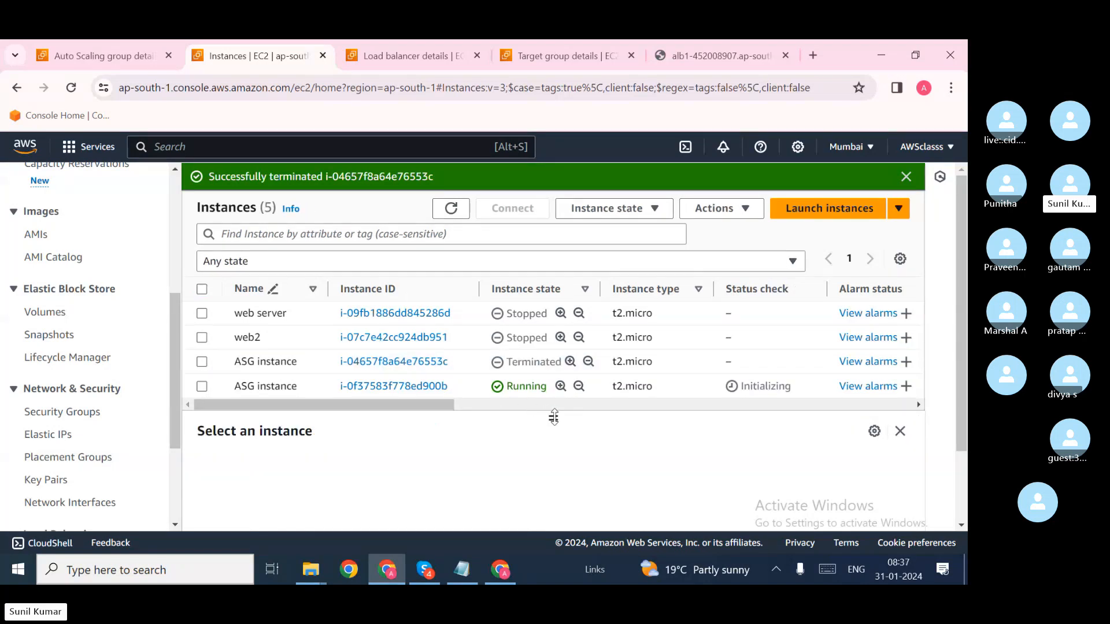
pyautogui.click(621, 345)
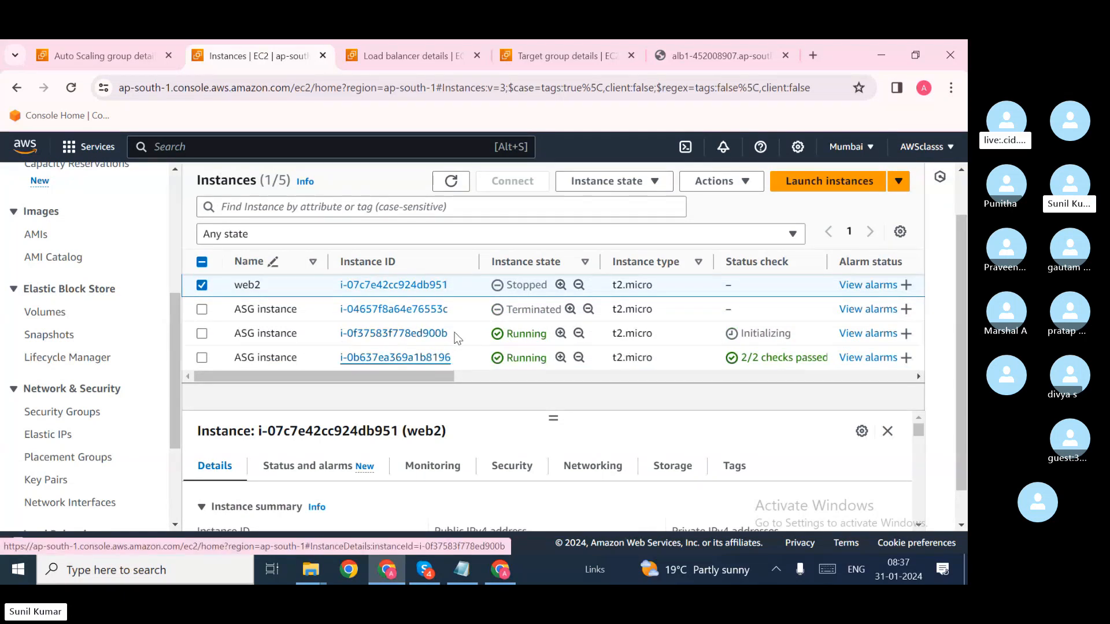
pyautogui.moveTo(458, 338); pyautogui.dragTo(339, 337)
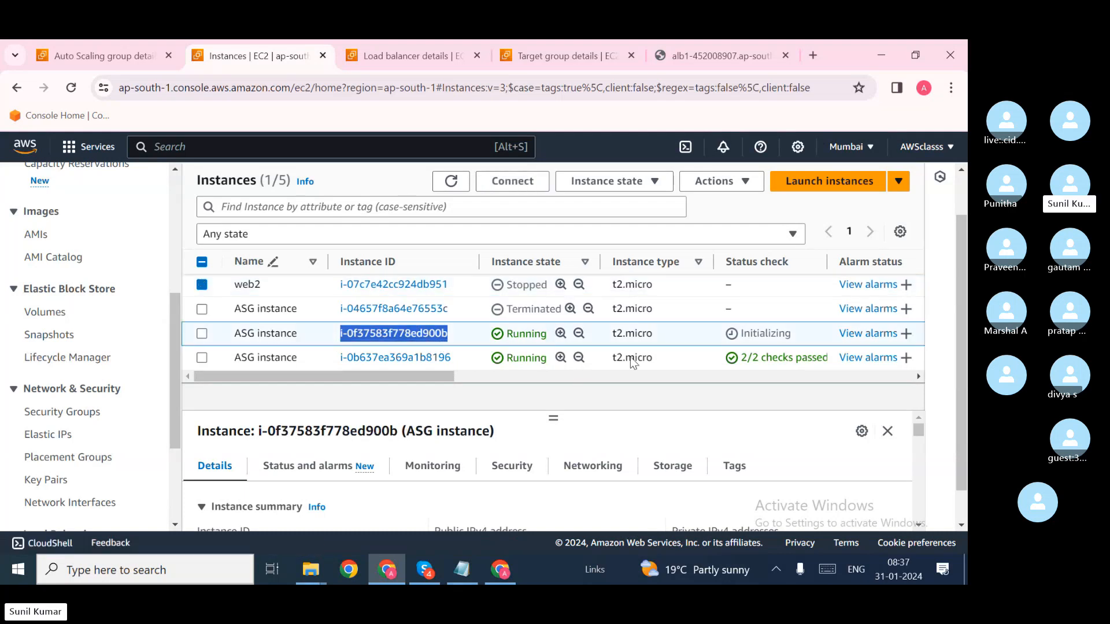
pyautogui.click(451, 181)
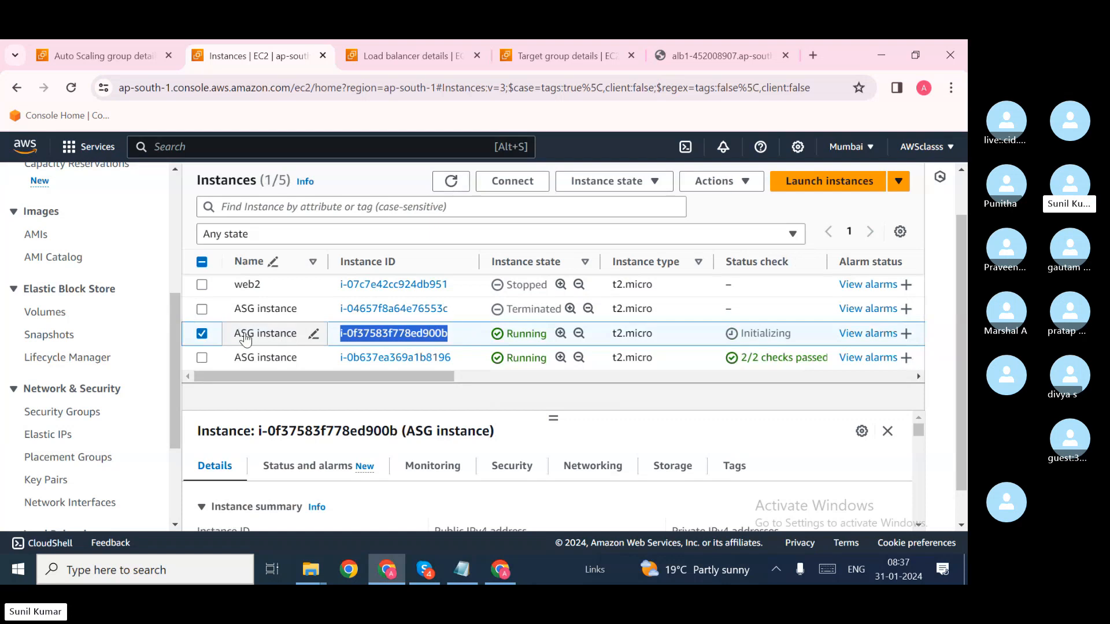
pyautogui.click(202, 333)
pyautogui.click(201, 334)
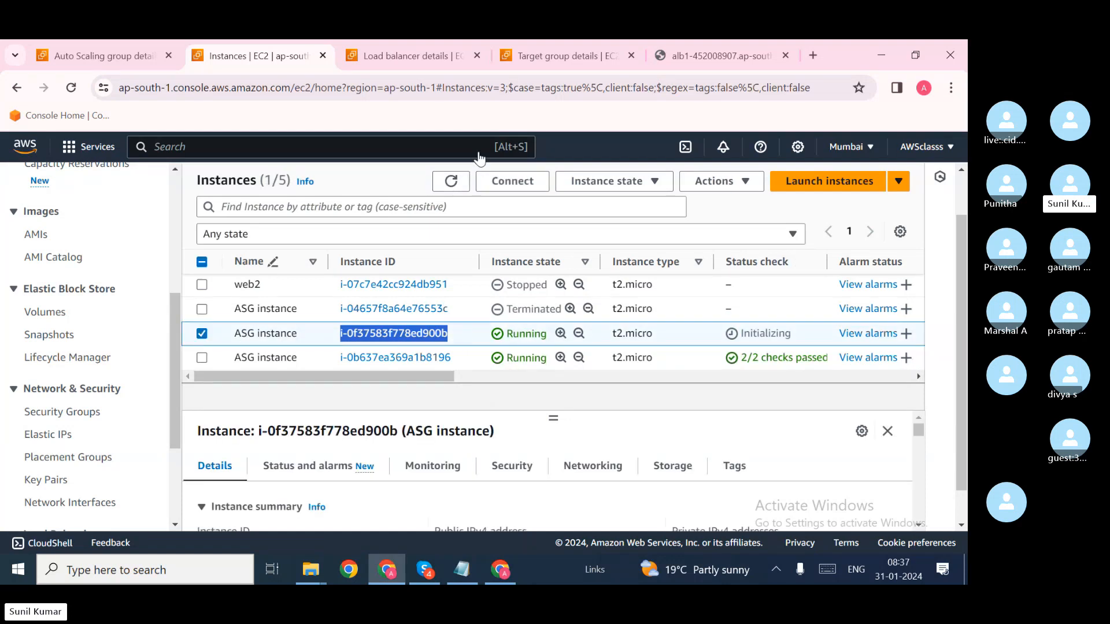
pyautogui.click(549, 56)
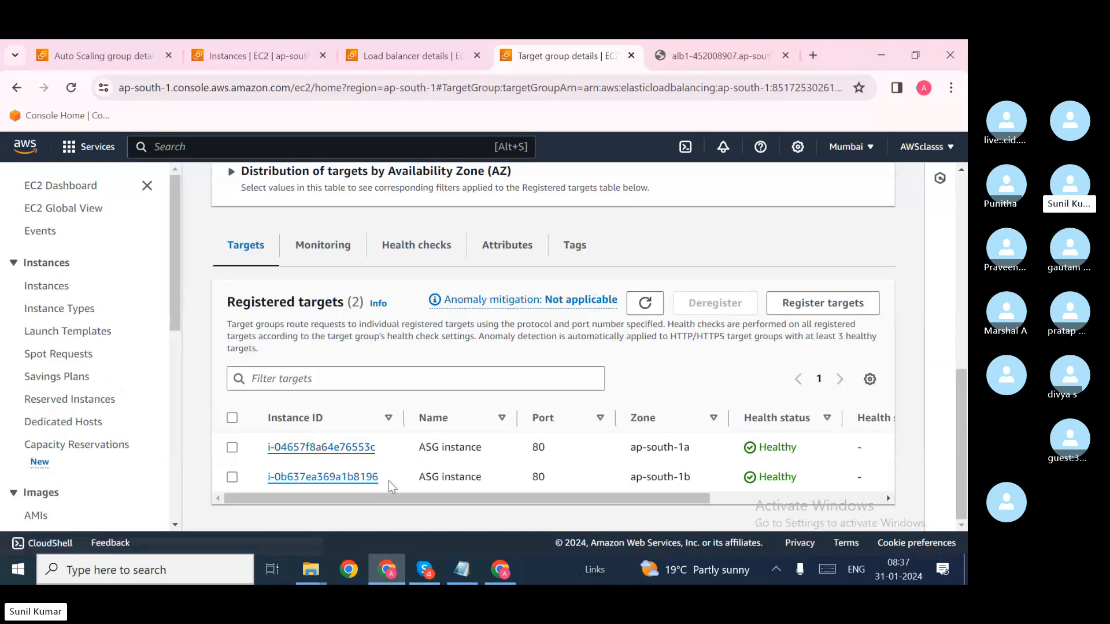
# Step: Refresh ALB1's registered targets and confirm the new instance is listed as a target
pyautogui.click(645, 302)
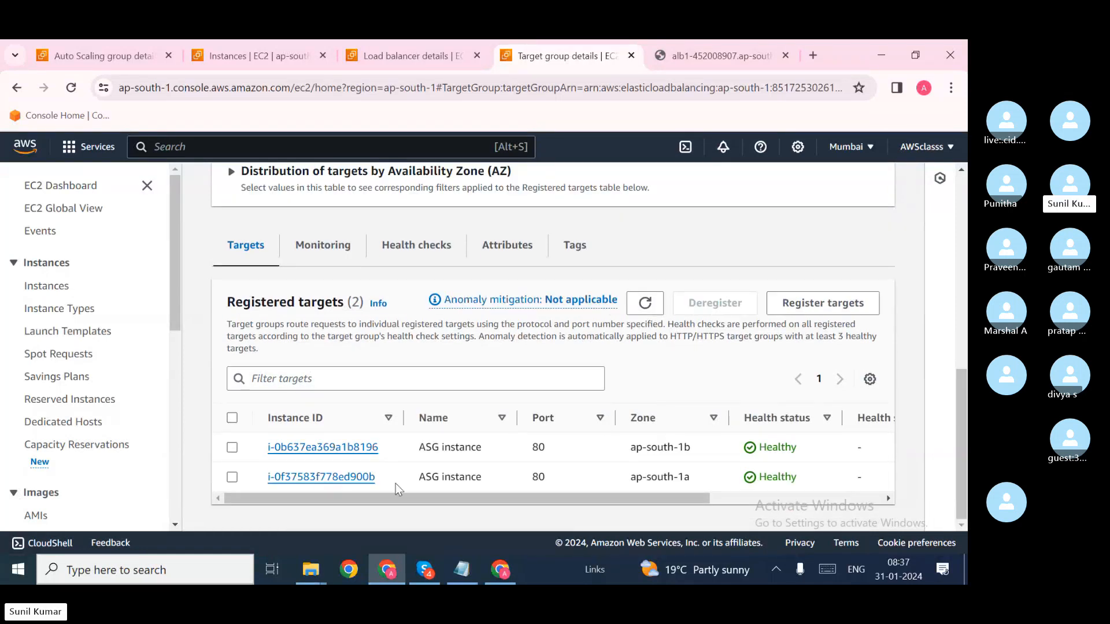
pyautogui.moveTo(387, 481); pyautogui.dragTo(259, 480)
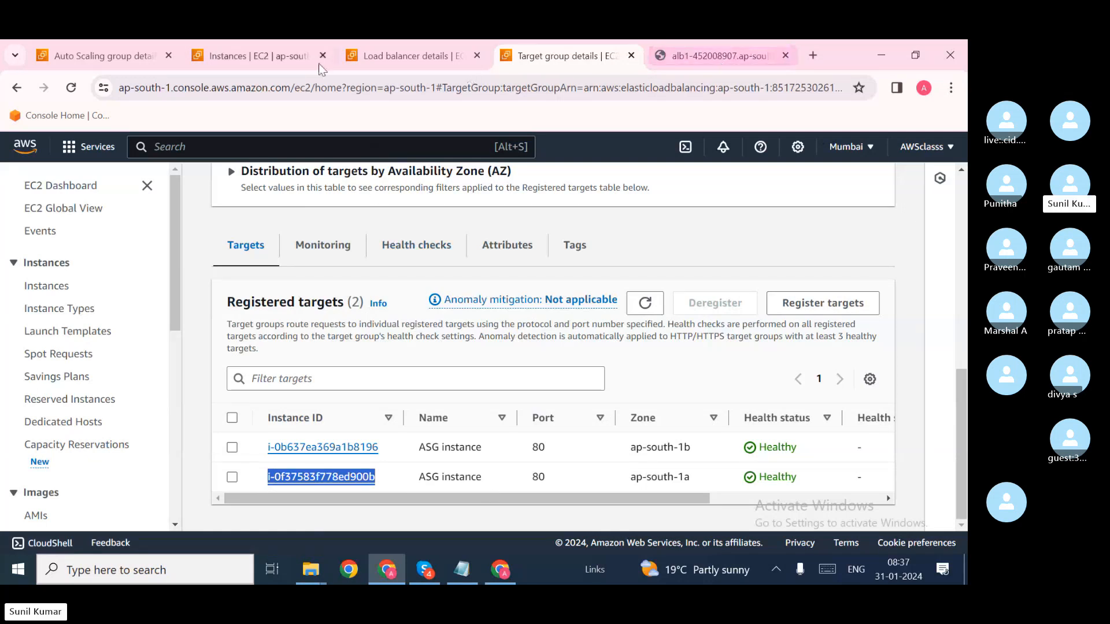
pyautogui.click(257, 57)
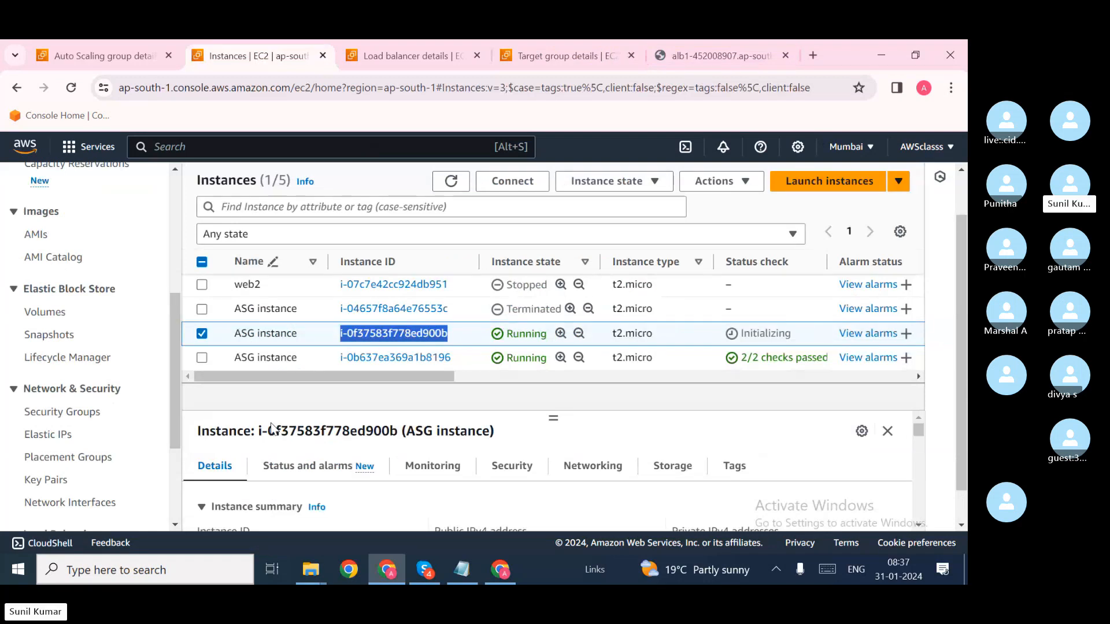
pyautogui.scroll(-3, 344, 483)
pyautogui.scroll(1, 339, 488)
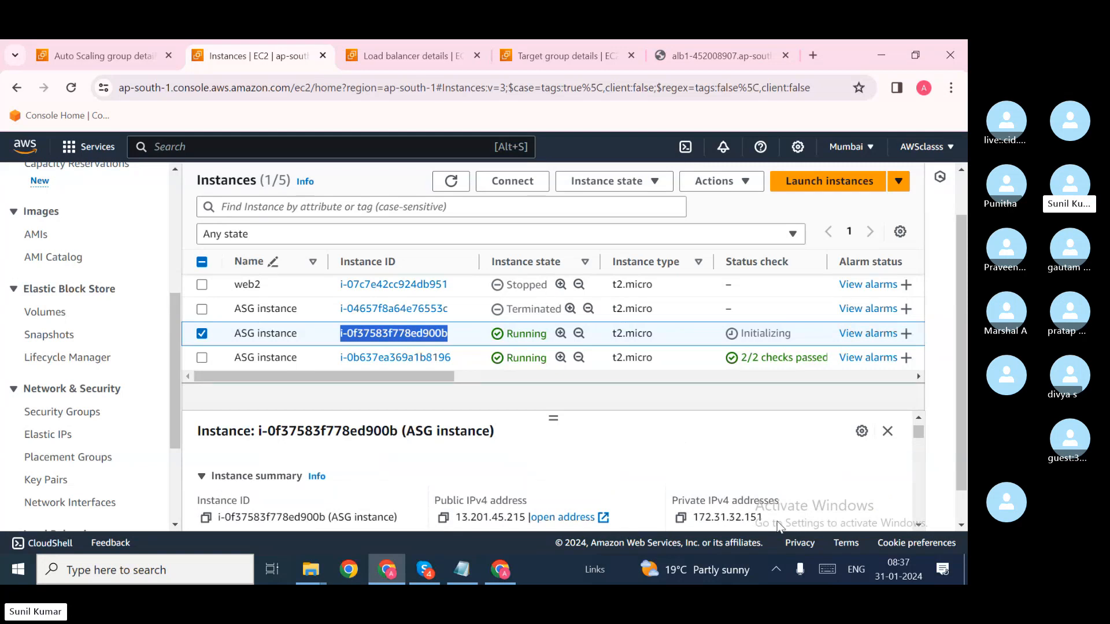
pyautogui.click(715, 56)
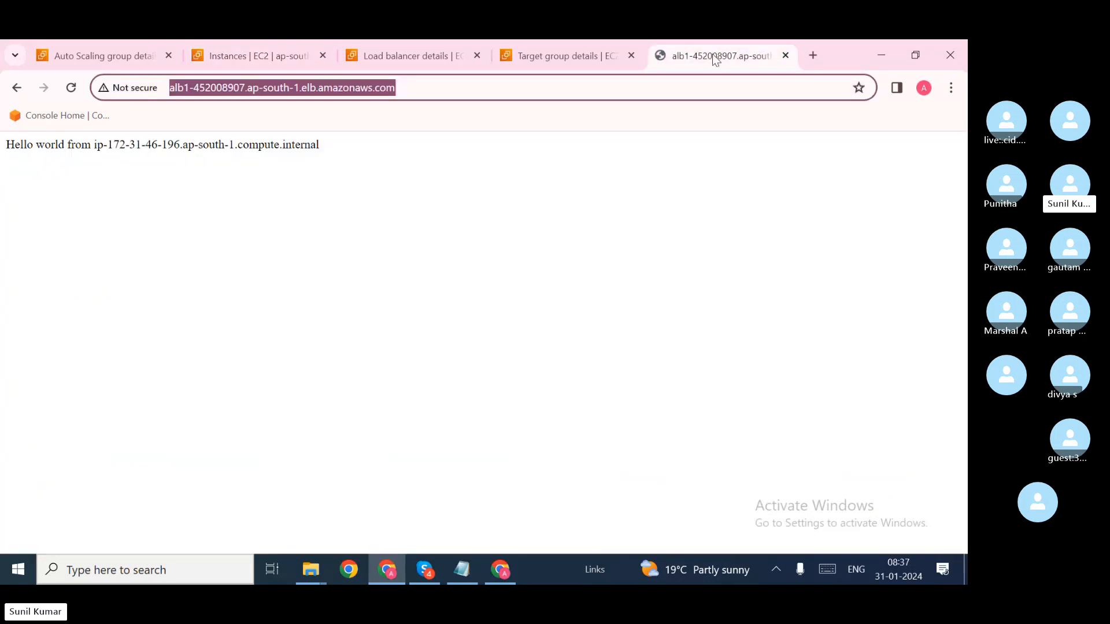
pyautogui.click(71, 88)
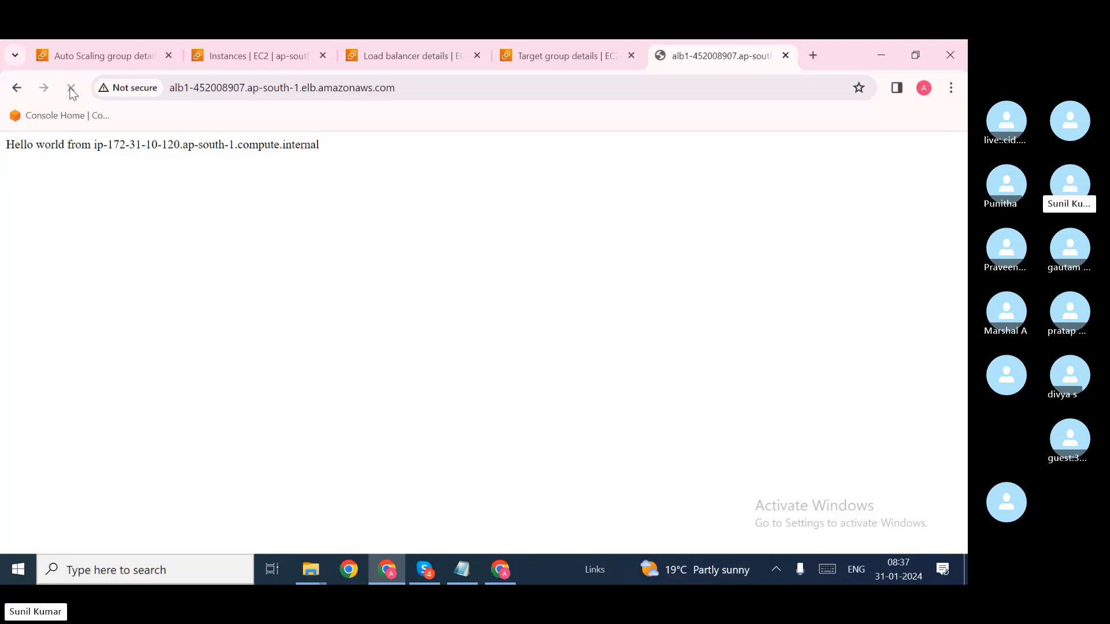
pyautogui.click(71, 88)
pyautogui.moveTo(181, 144); pyautogui.dragTo(107, 144)
pyautogui.rightClick(108, 146)
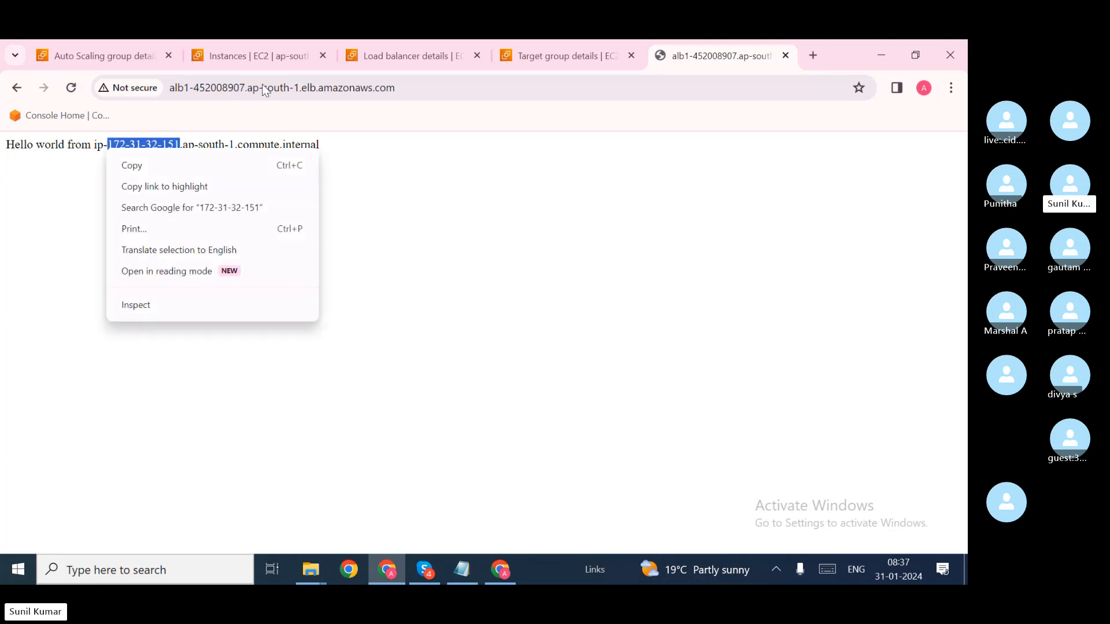
# Step: Match the replacement instance's private IPv4 172.31.32.151 in its summary against the ALB1 response
pyautogui.click(261, 60)
pyautogui.click(261, 60)
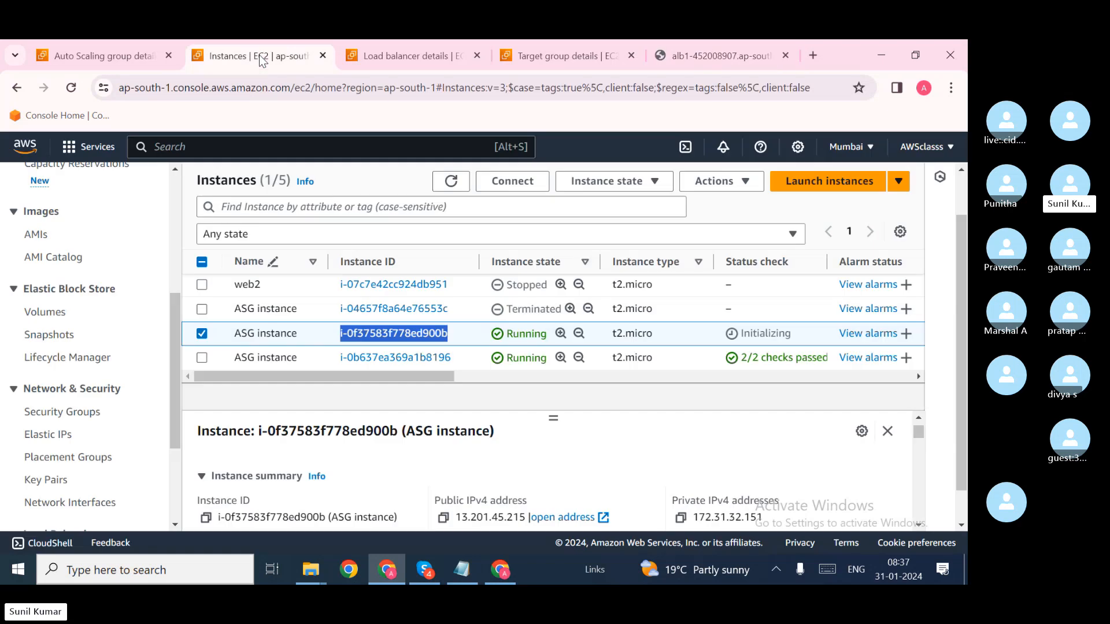
pyautogui.moveTo(764, 517); pyautogui.dragTo(692, 517)
pyautogui.click(796, 485)
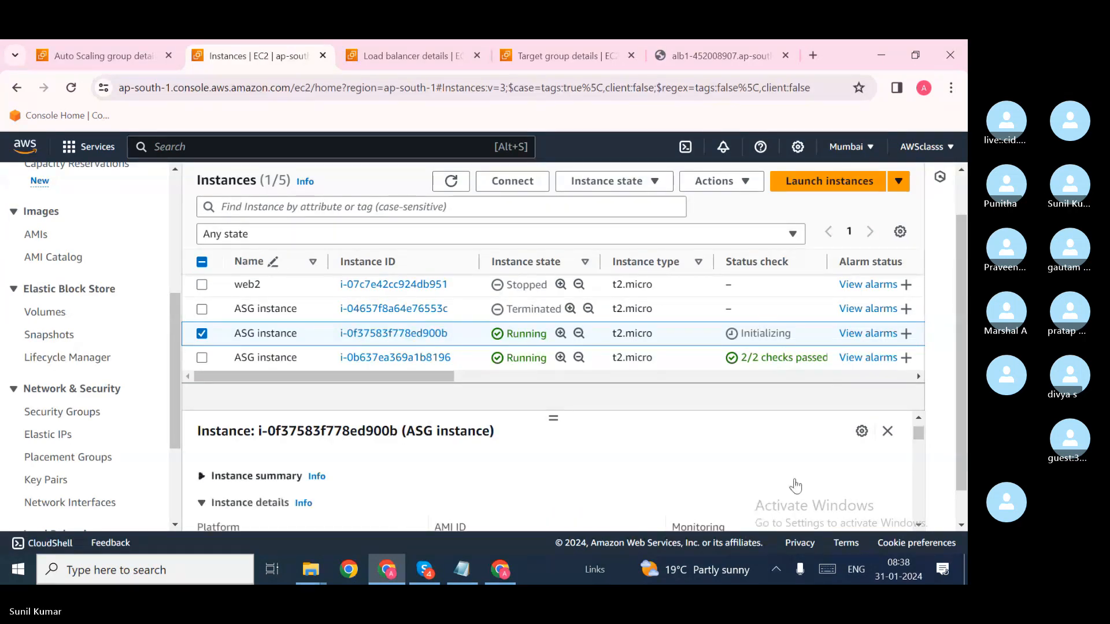
pyautogui.click(268, 477)
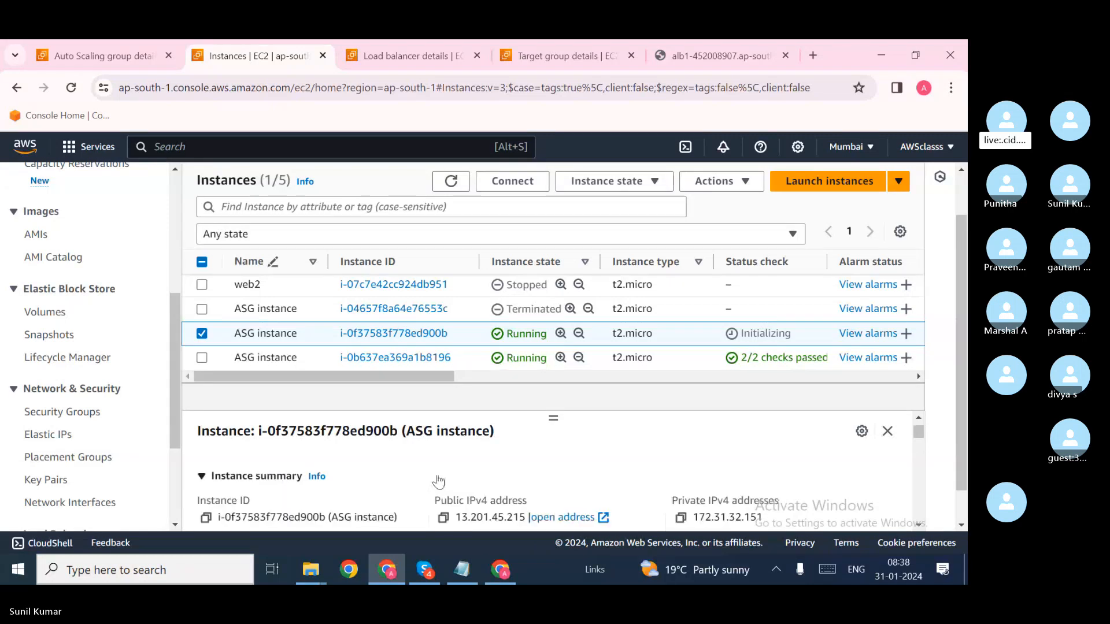
pyautogui.scroll(-1, 438, 480)
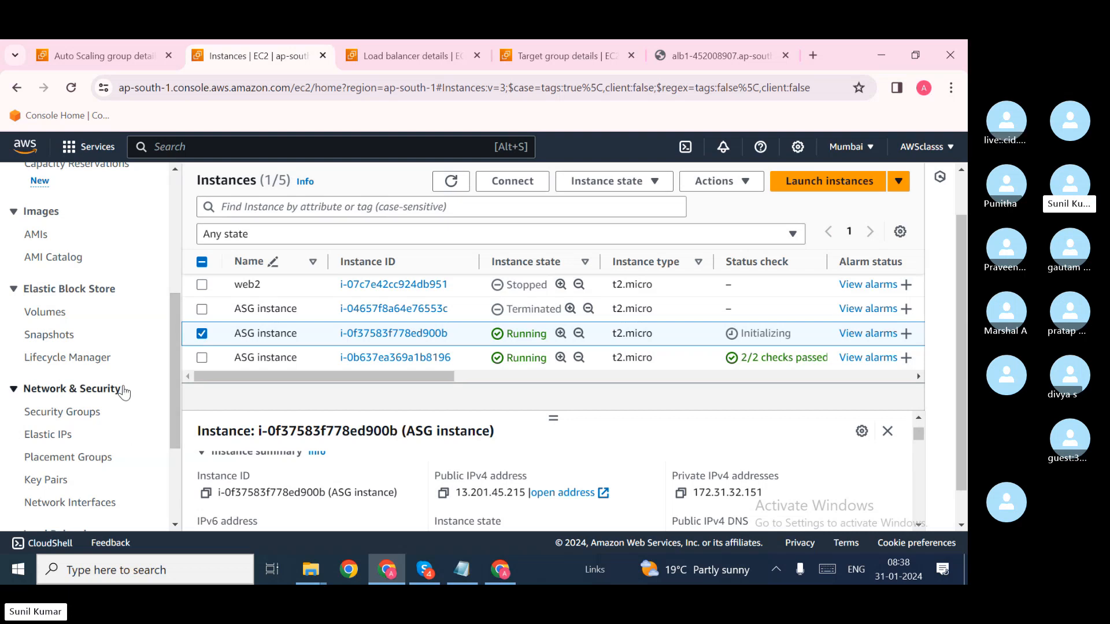
pyautogui.scroll(-3, 124, 392)
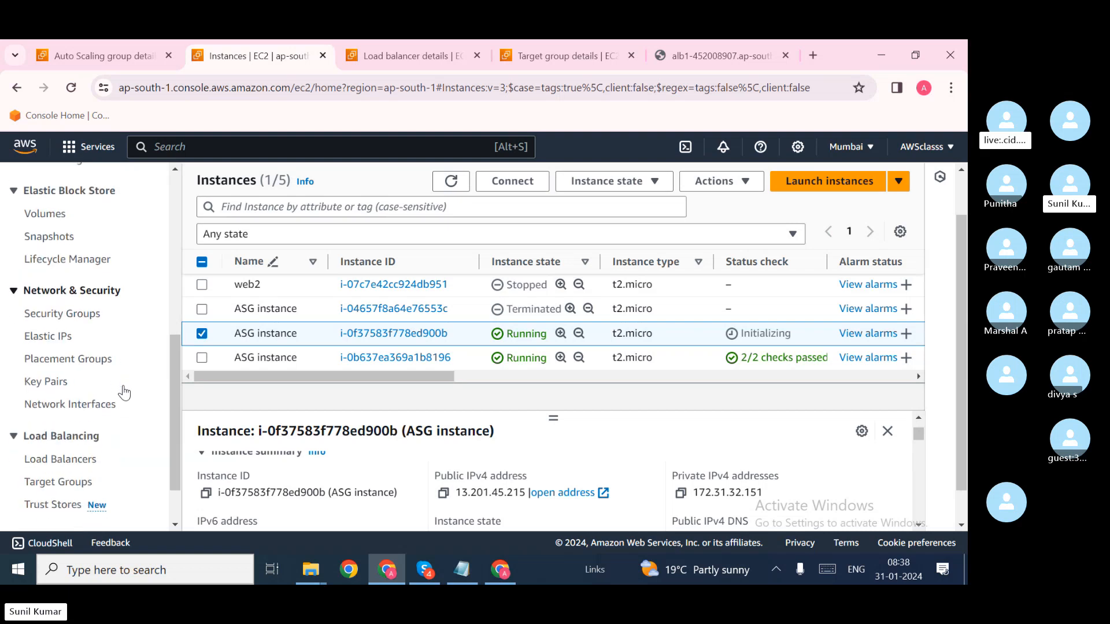
# Step: Open Auto Scaling Groups from the sidebar to see ASG1 with 3 instances
pyautogui.click(97, 496)
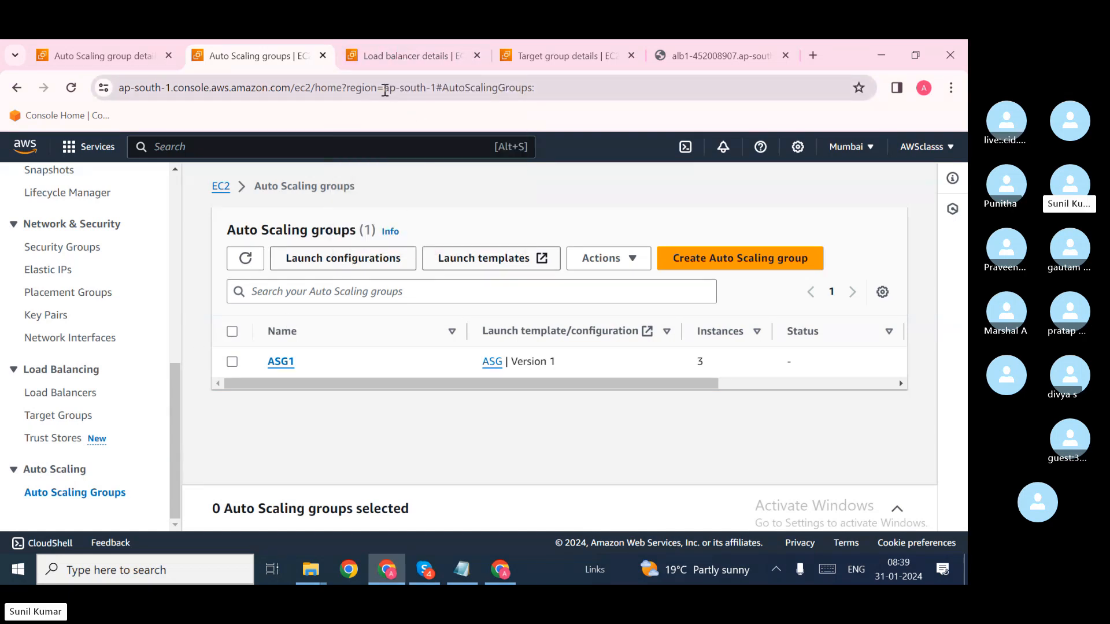
pyautogui.scroll(8, 111, 255)
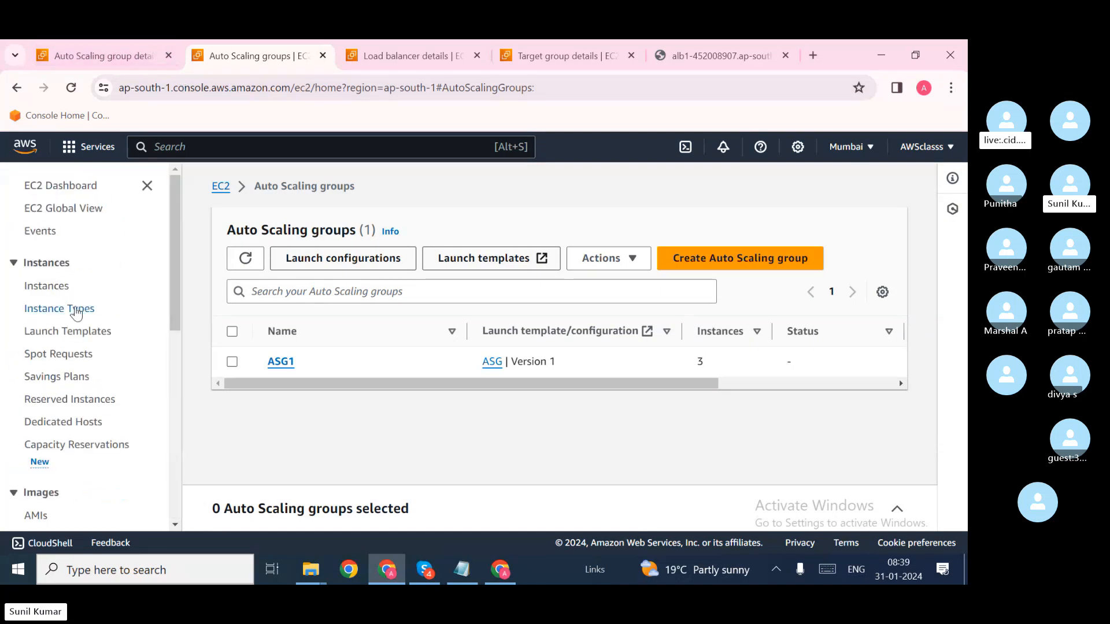
# Step: Select the stopped web server and web2 instances and terminate both
pyautogui.click(50, 287)
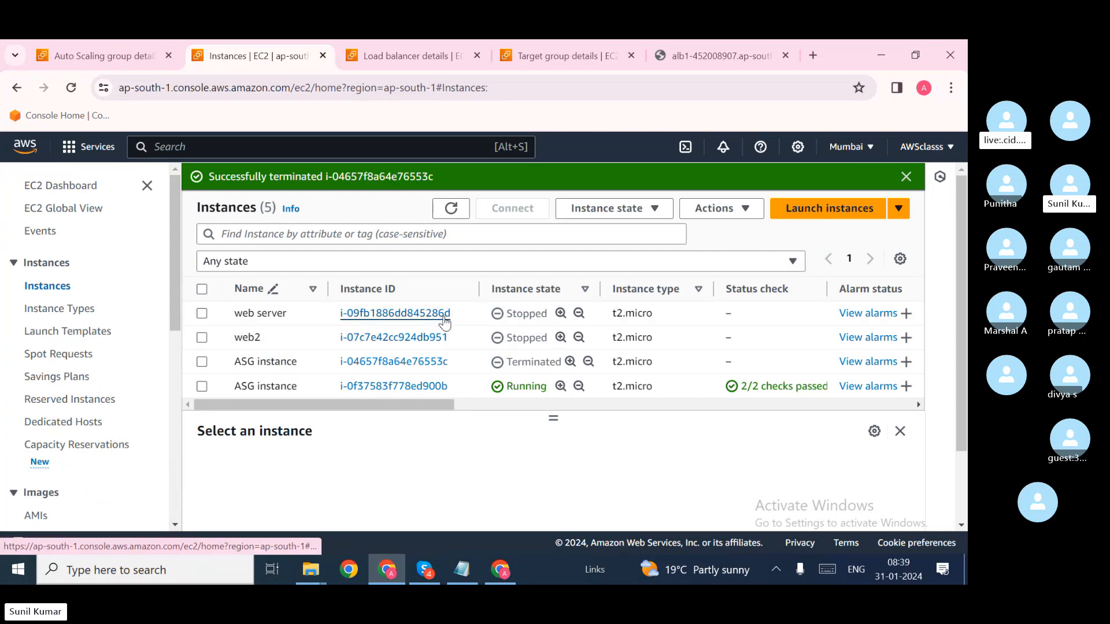
pyautogui.click(202, 314)
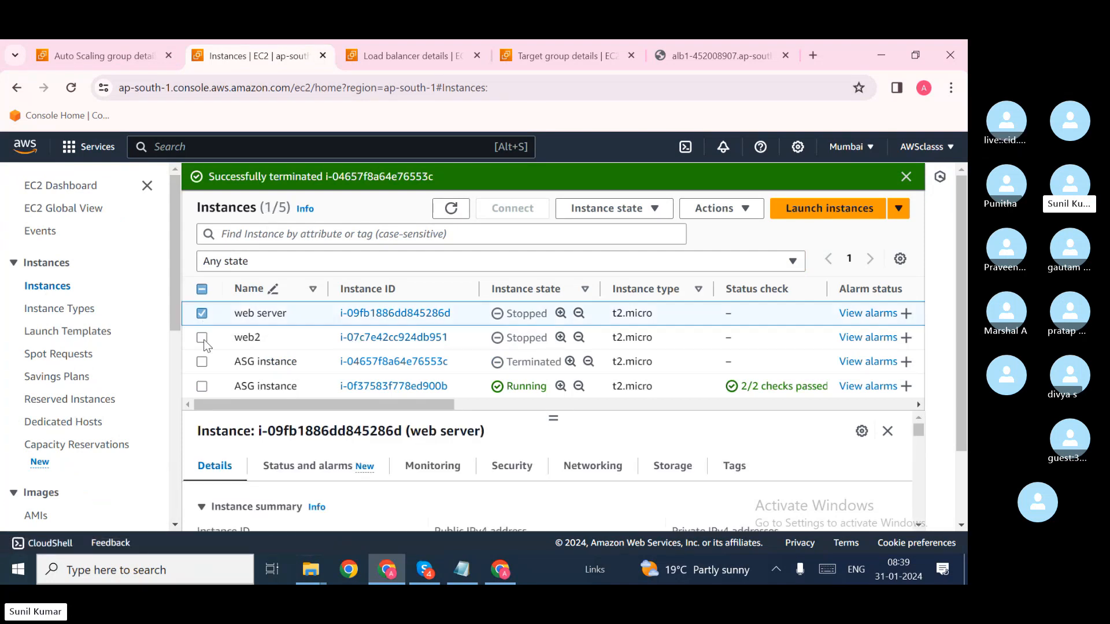
pyautogui.click(202, 338)
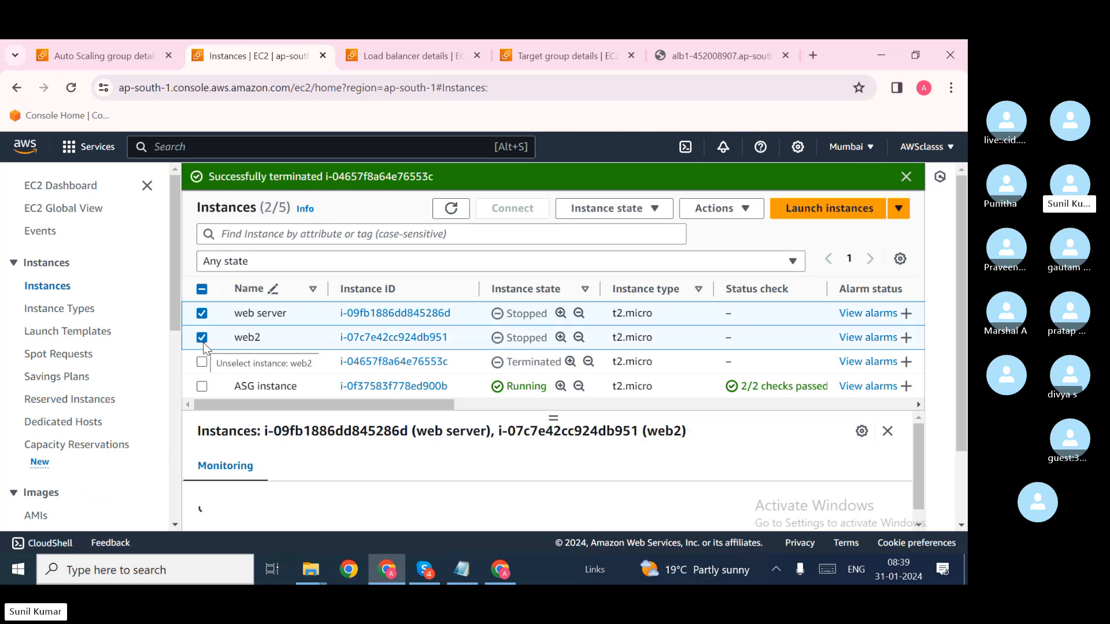
pyautogui.click(645, 218)
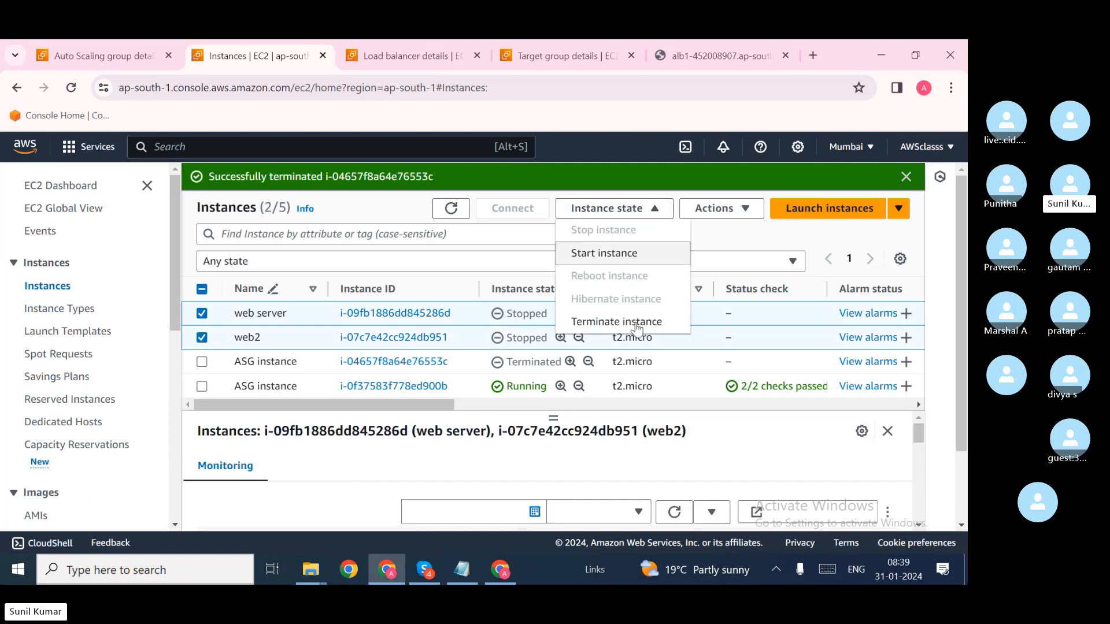
pyautogui.click(626, 330)
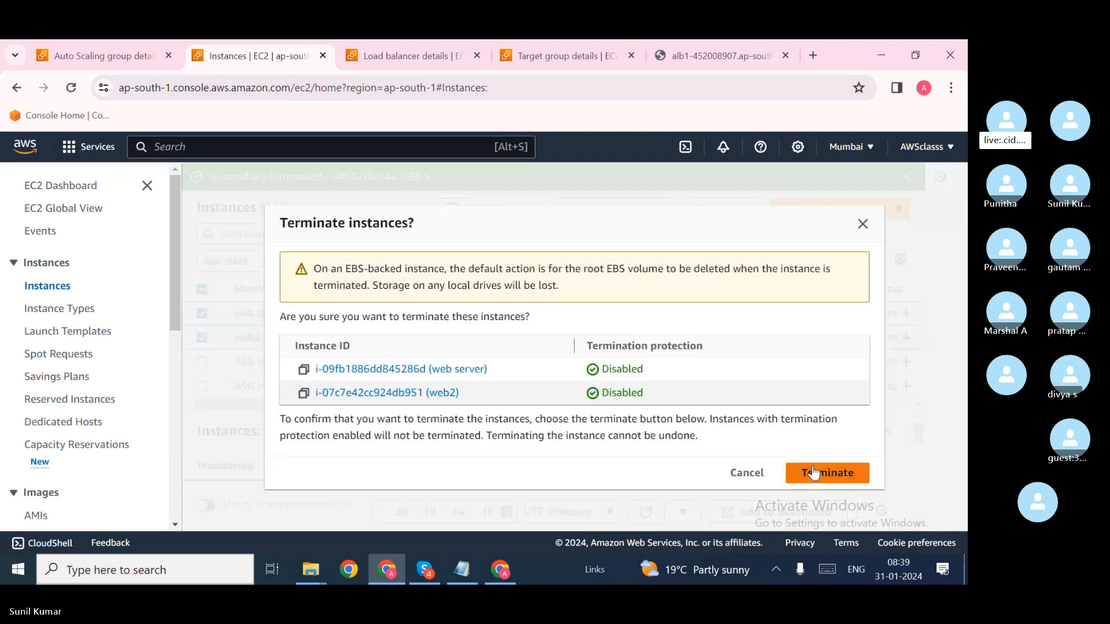
pyautogui.click(818, 471)
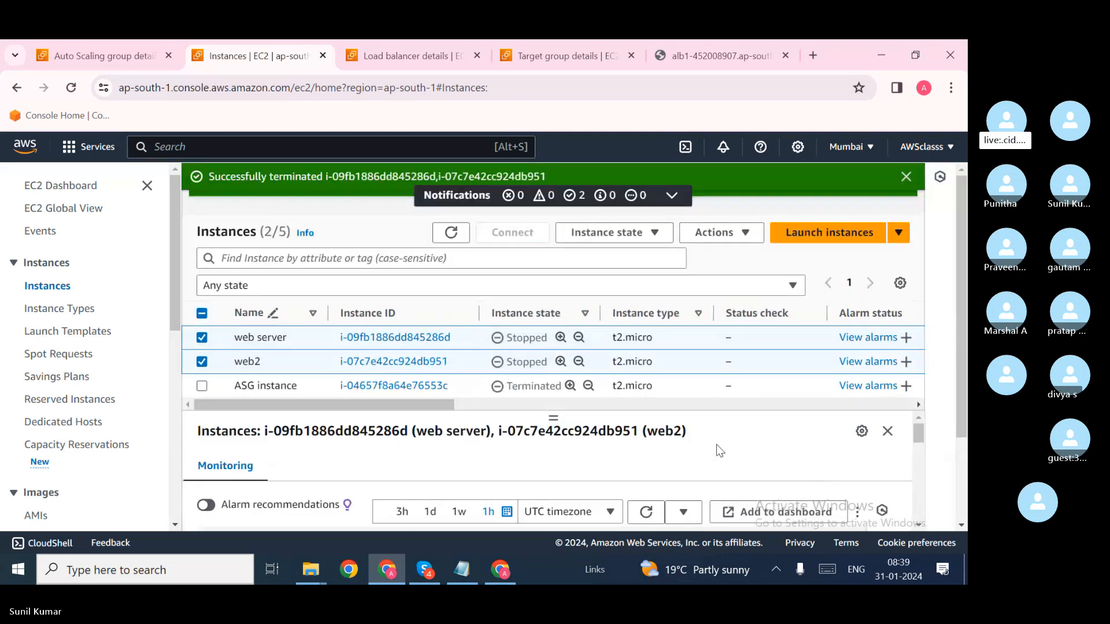
# Step: Refresh the Instances list to see the current instance states
pyautogui.scroll(-2, 632, 334)
pyautogui.scroll(-1, 632, 335)
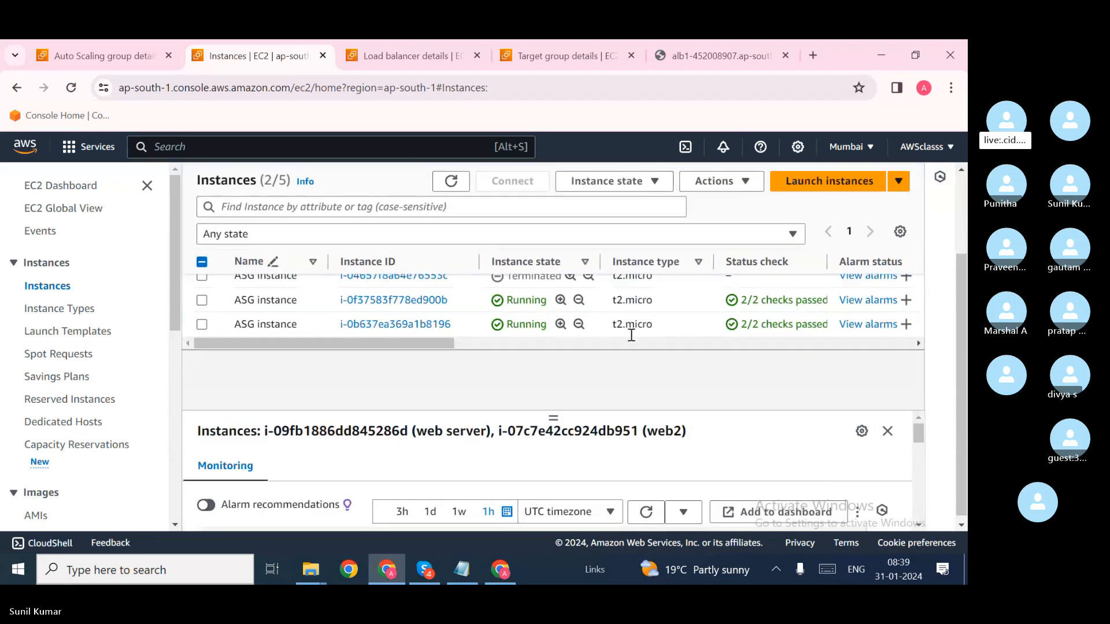
pyautogui.scroll(1, 631, 337)
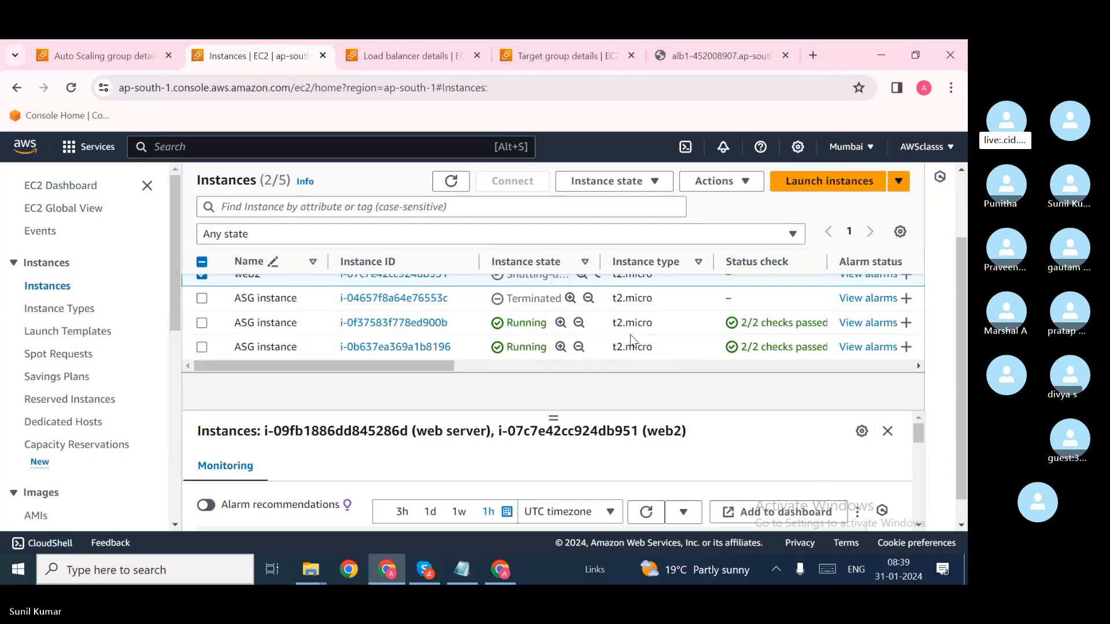
pyautogui.click(460, 186)
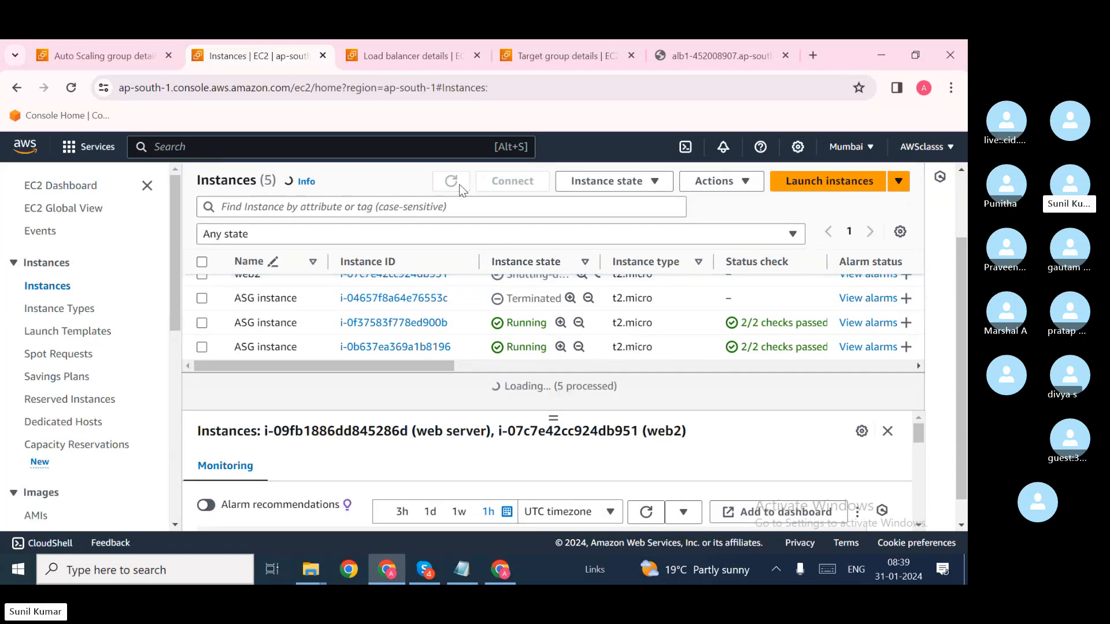
pyautogui.scroll(-1, 523, 333)
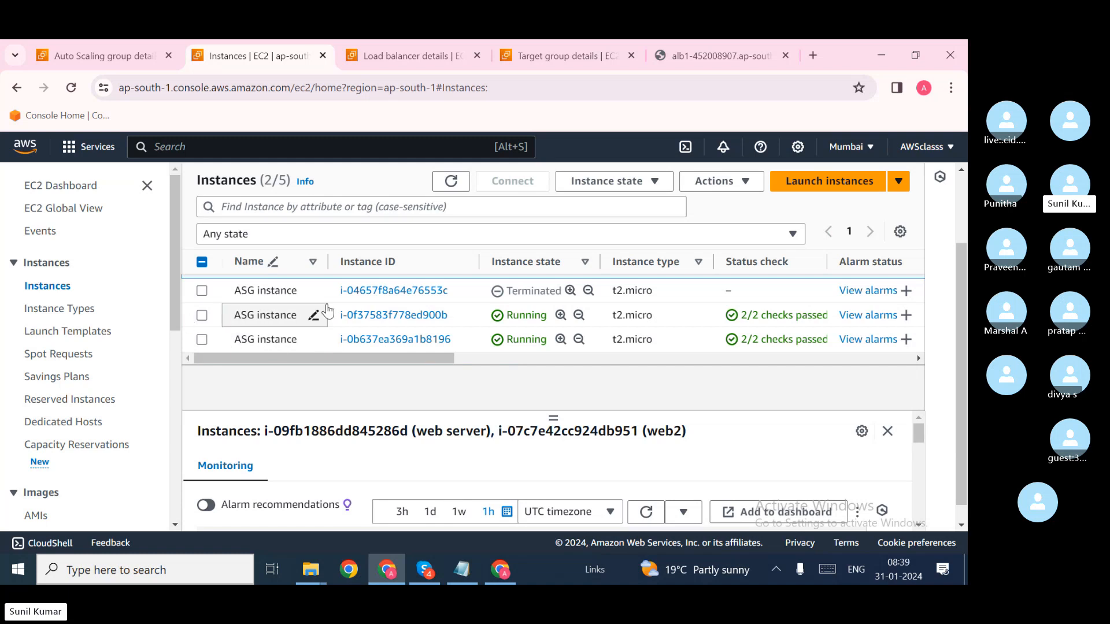
# Step: Open instance i-0f37583f778ed900b and check it is running with 2/2 status checks passed
pyautogui.moveTo(449, 291); pyautogui.dragTo(421, 291)
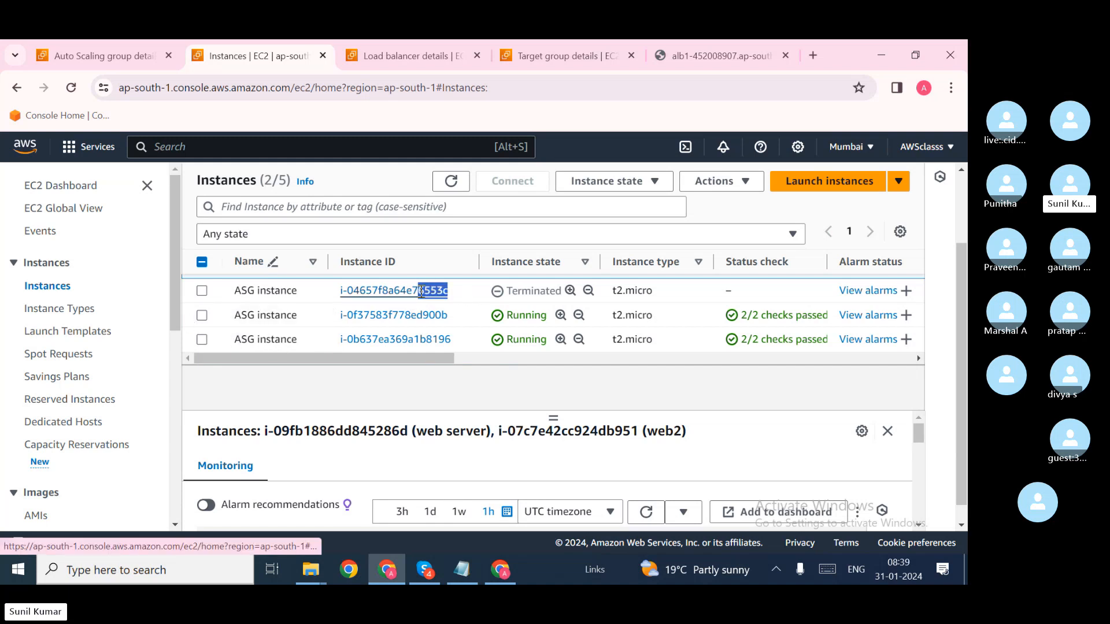
pyautogui.click(457, 322)
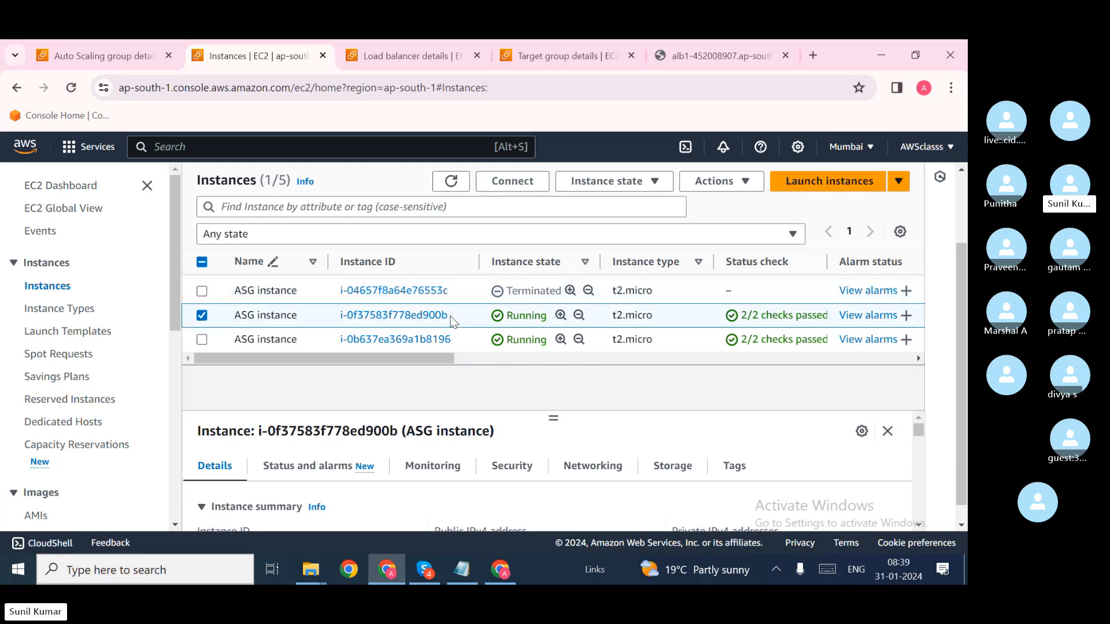
pyautogui.moveTo(449, 316); pyautogui.dragTo(423, 316)
pyautogui.moveTo(719, 315); pyautogui.dragTo(825, 315)
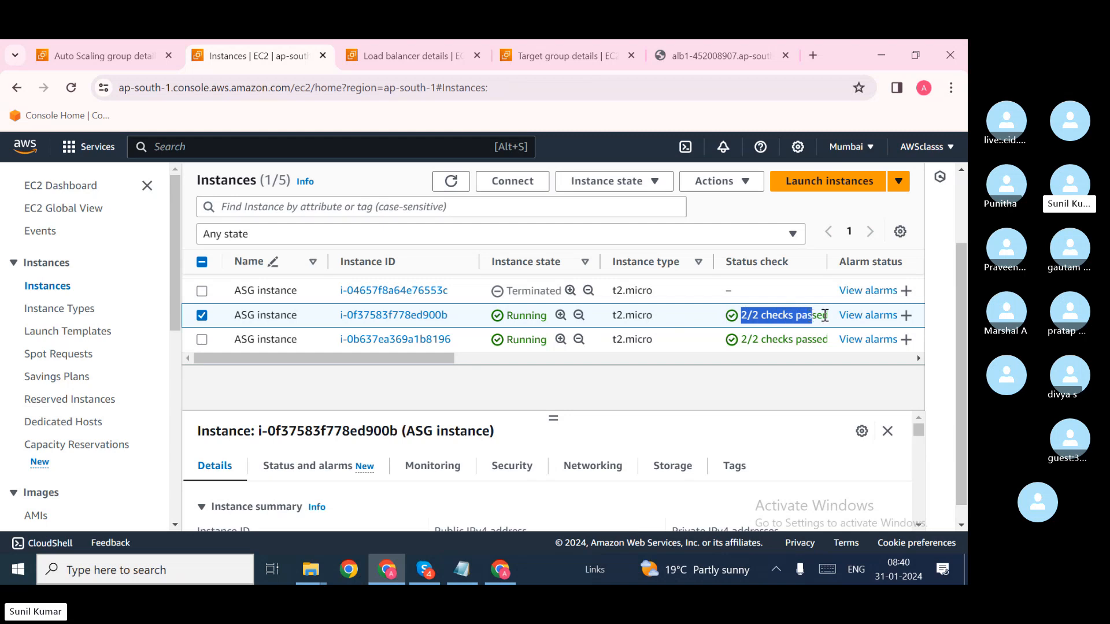
pyautogui.click(679, 394)
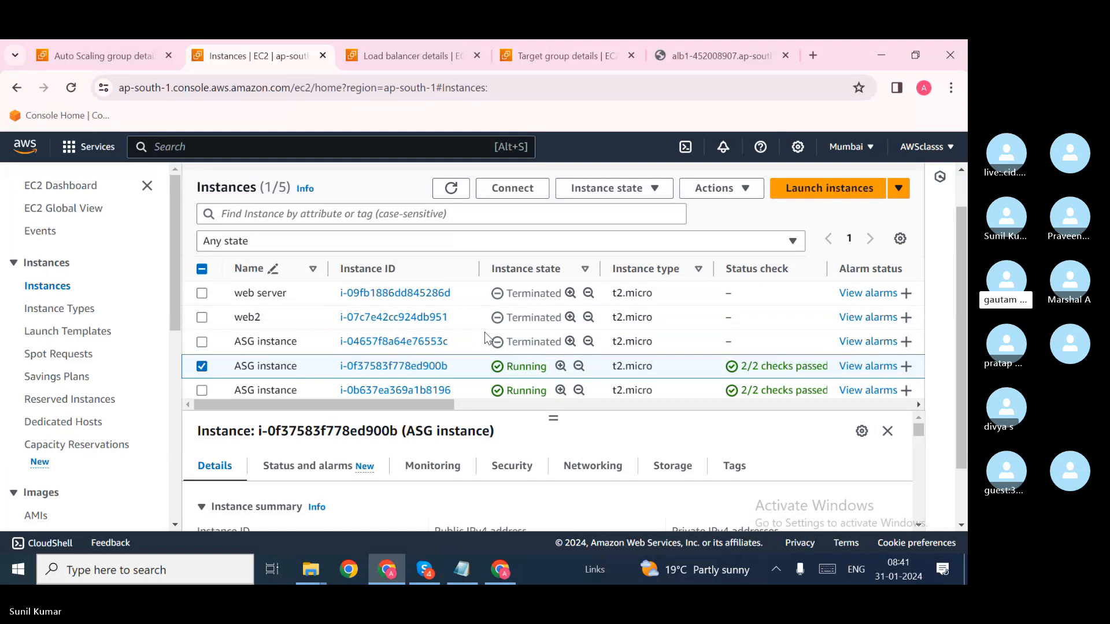
pyautogui.scroll(-1, 486, 337)
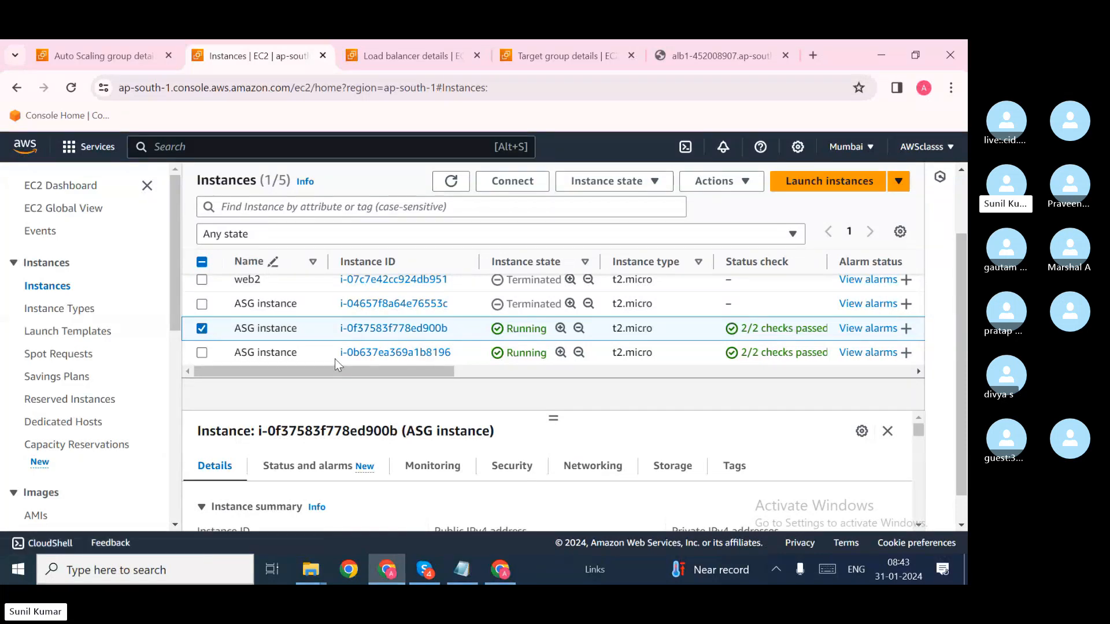
# Step: In ASG1's Activity history, review the failed launch's Authentication Failure message
pyautogui.click(149, 62)
pyautogui.scroll(-10, 258, 328)
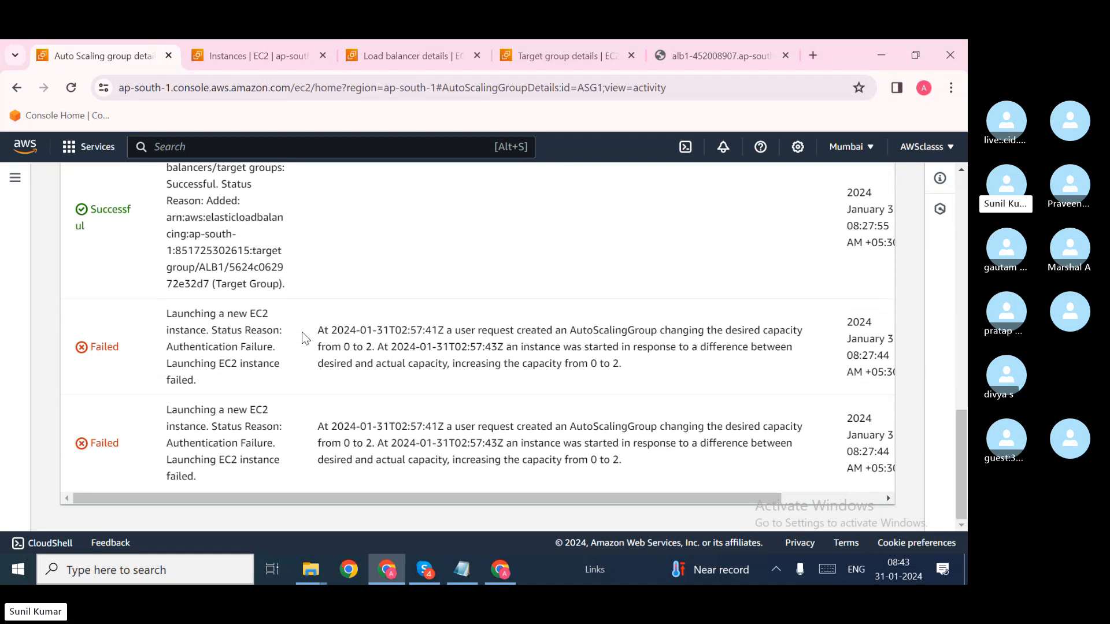
pyautogui.moveTo(165, 347); pyautogui.dragTo(275, 358)
pyautogui.click(287, 356)
pyautogui.moveTo(200, 379); pyautogui.dragTo(165, 321)
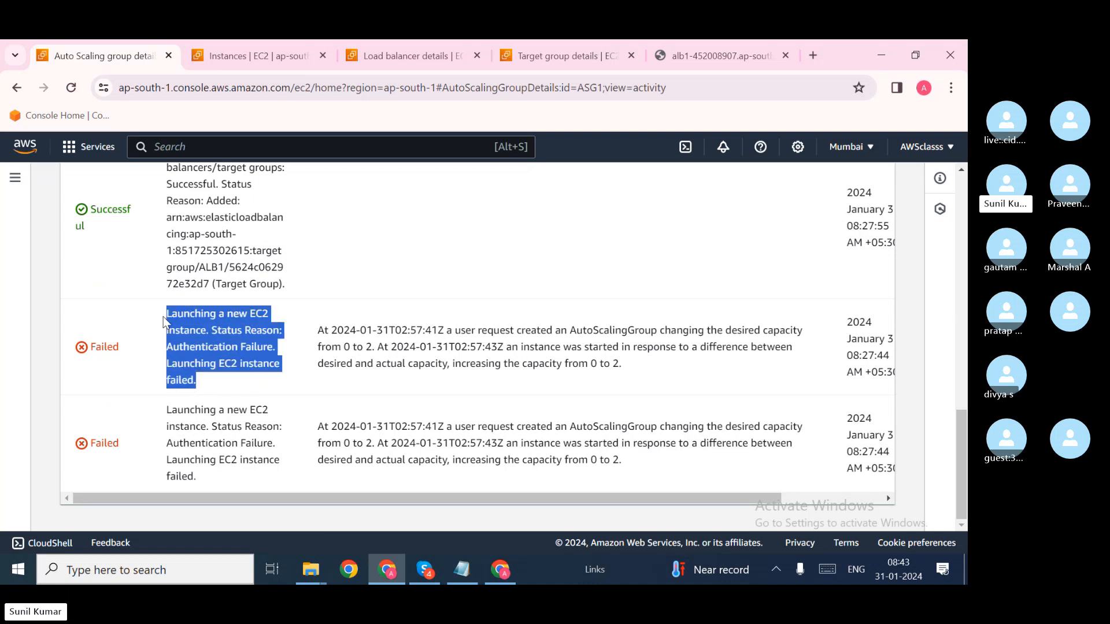
pyautogui.click(209, 345)
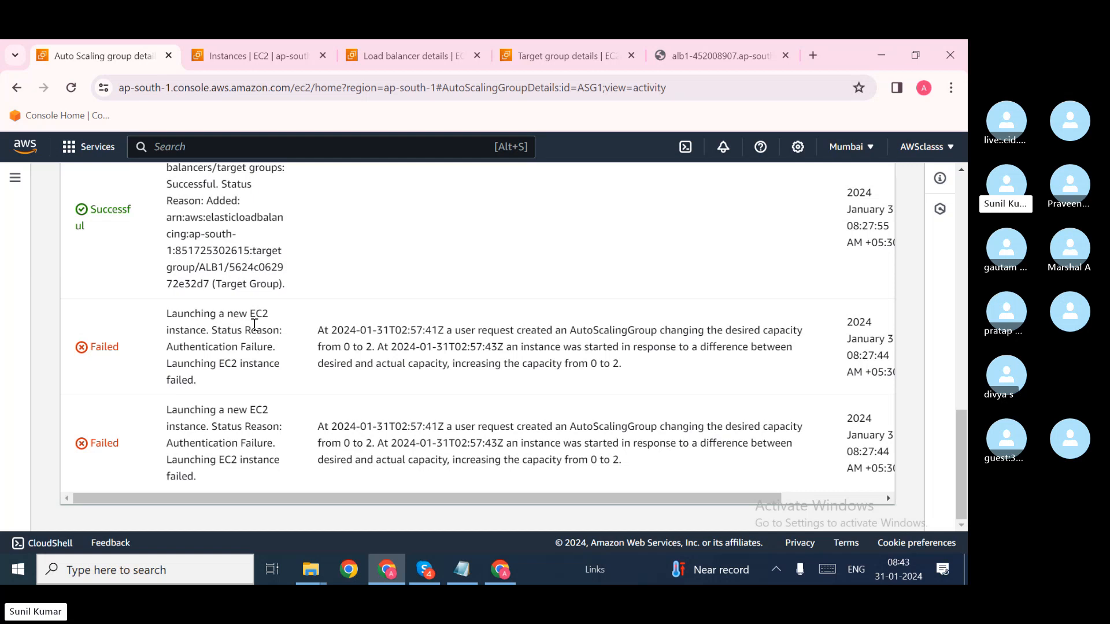
# Step: Return to the top of the activity page, dismissing the Energy Saver notice
pyautogui.scroll(2, 254, 325)
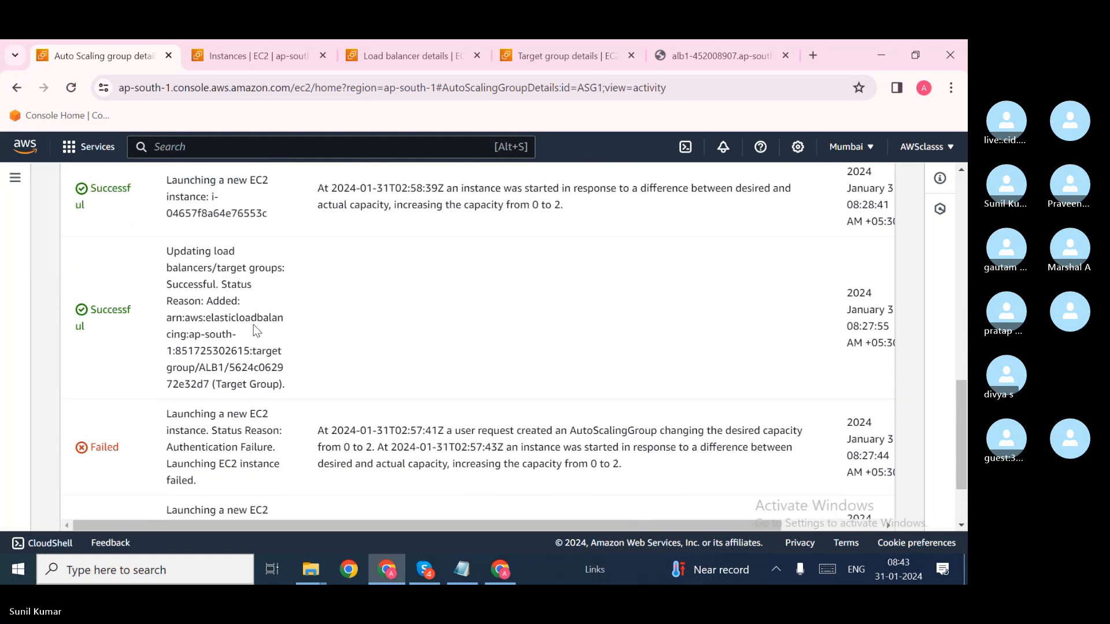
pyautogui.scroll(1, 301, 329)
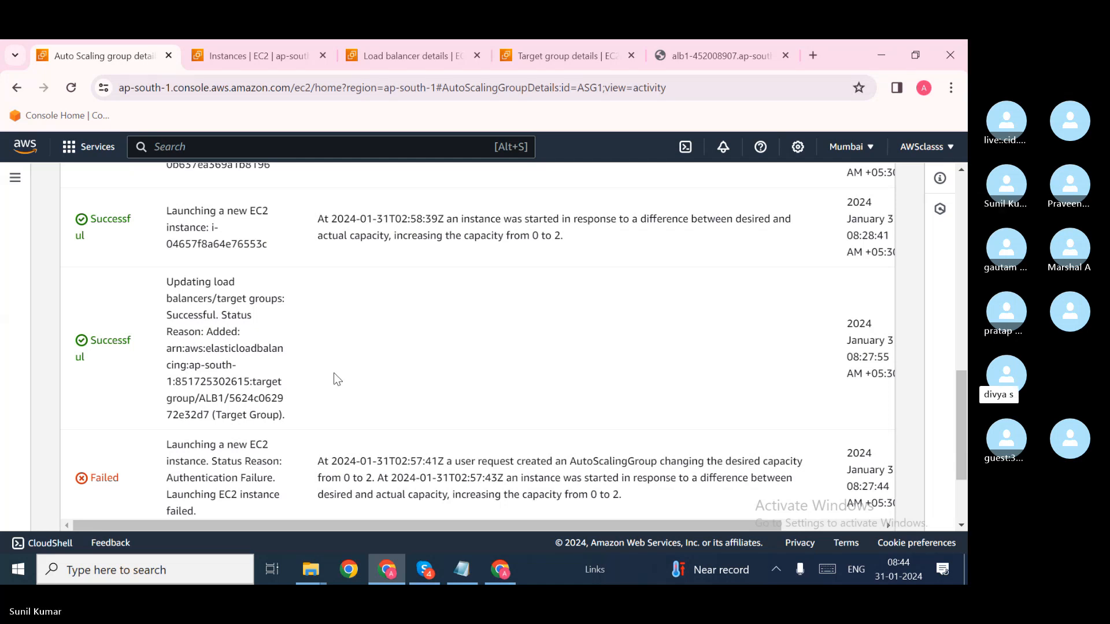
pyautogui.scroll(1, 338, 379)
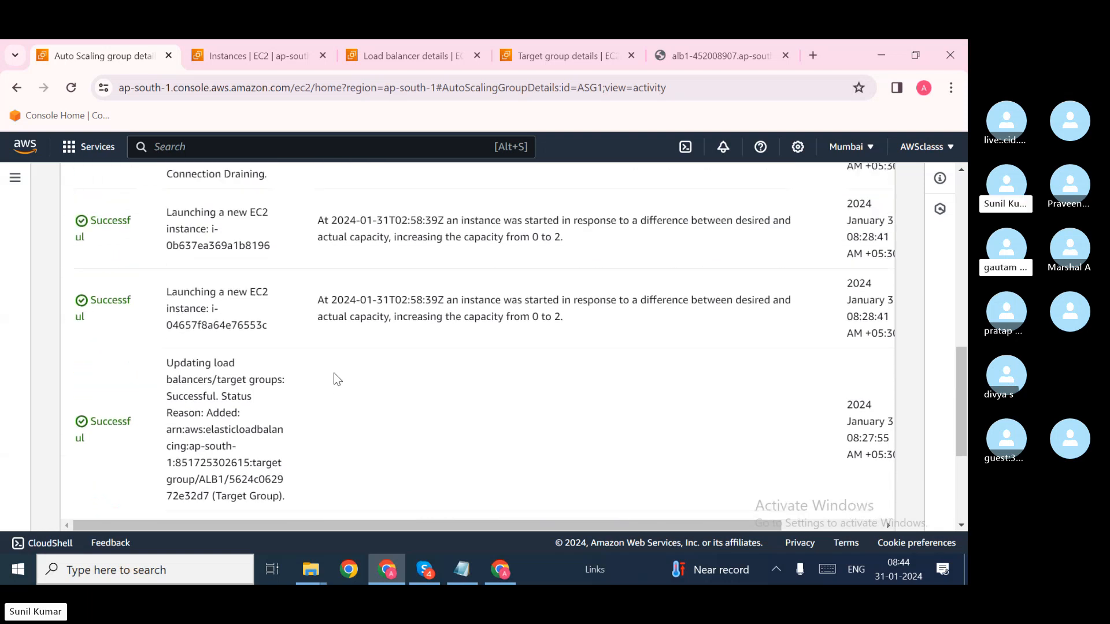
pyautogui.scroll(1, 338, 379)
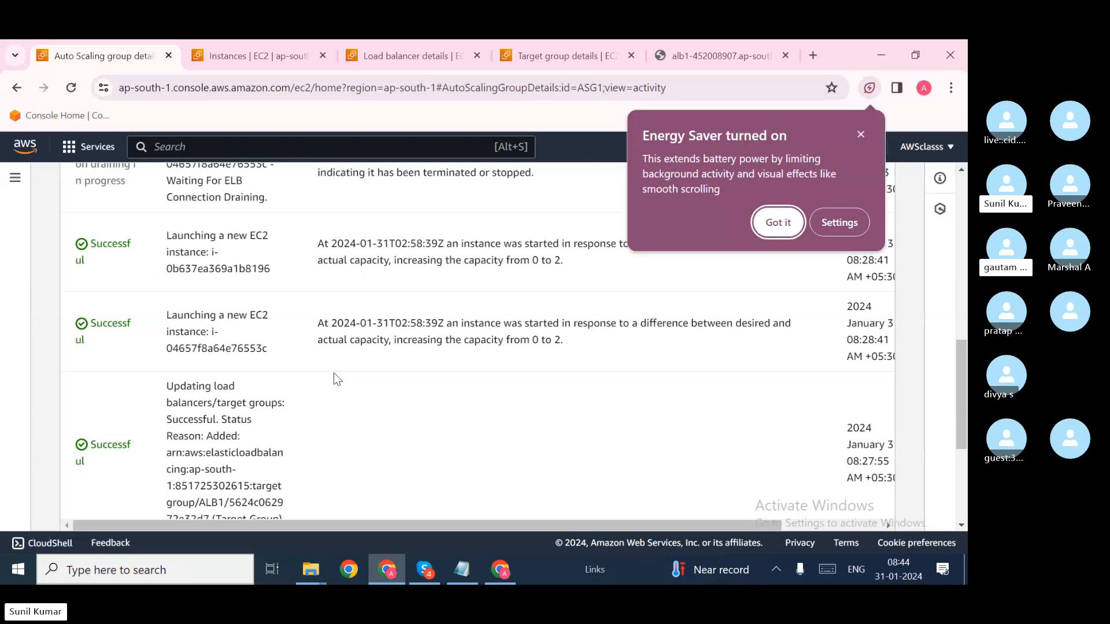
pyautogui.click(778, 222)
pyautogui.scroll(1, 539, 299)
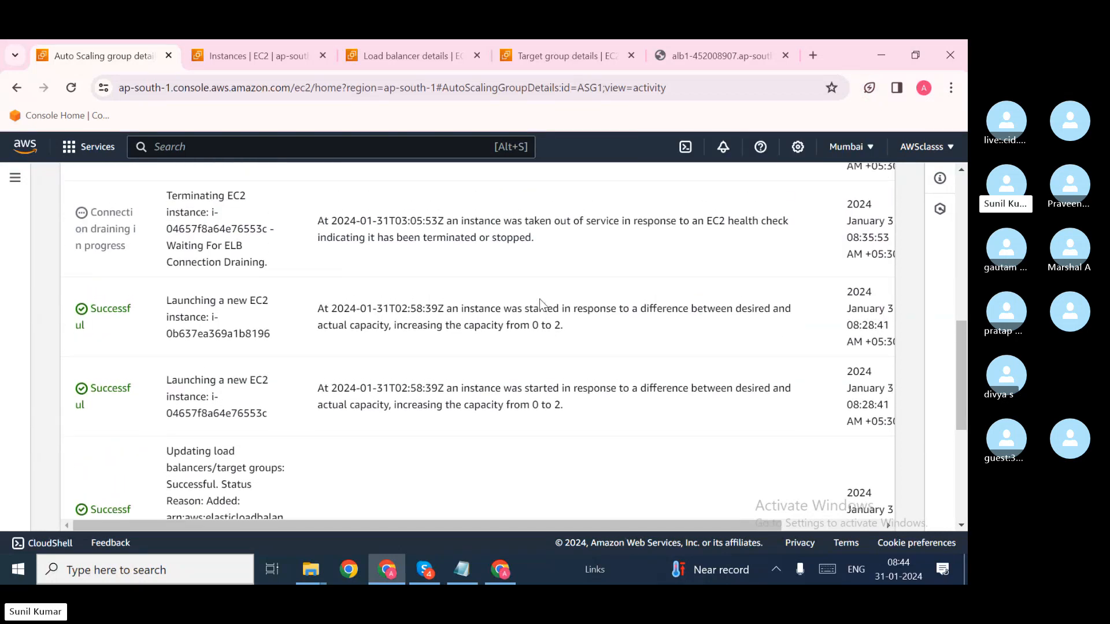
pyautogui.scroll(3, 541, 304)
pyautogui.scroll(5, 540, 299)
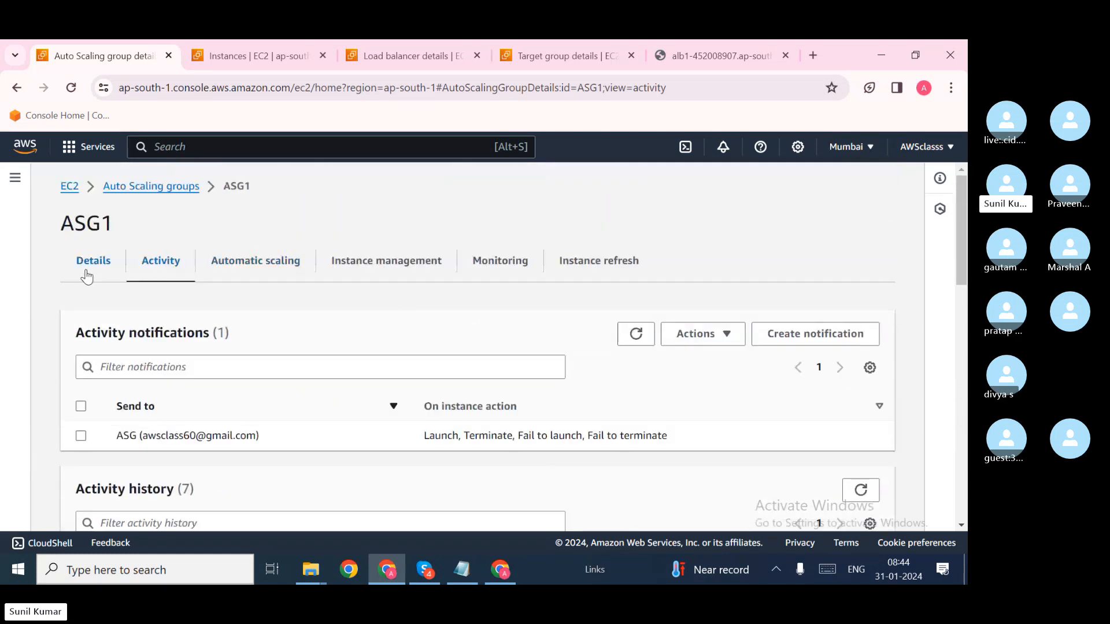
pyautogui.click(87, 275)
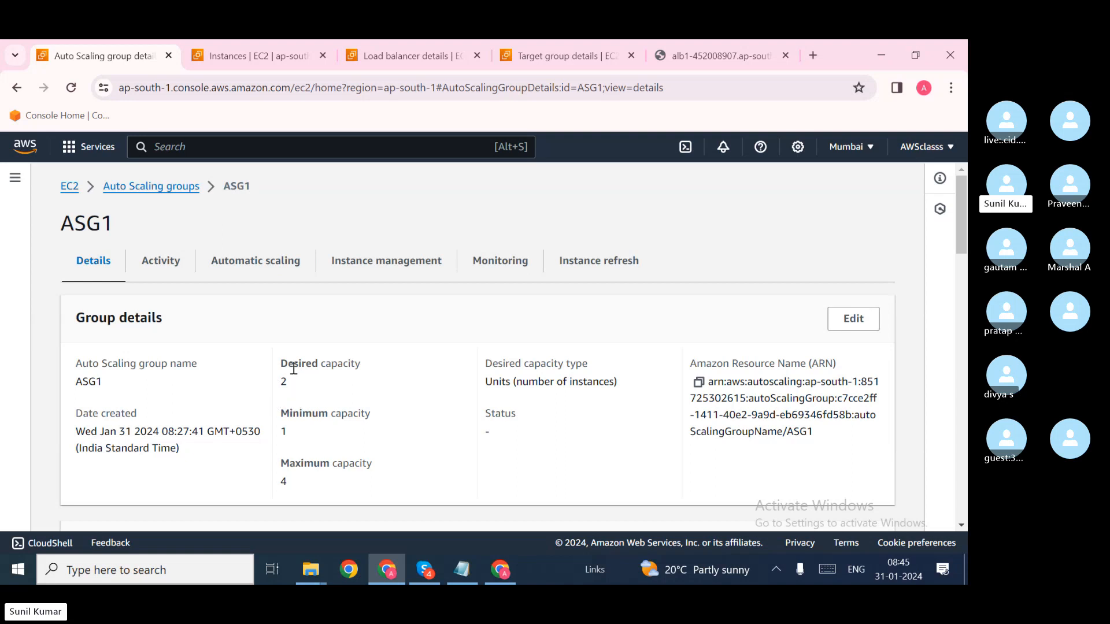
pyautogui.scroll(-4, 294, 369)
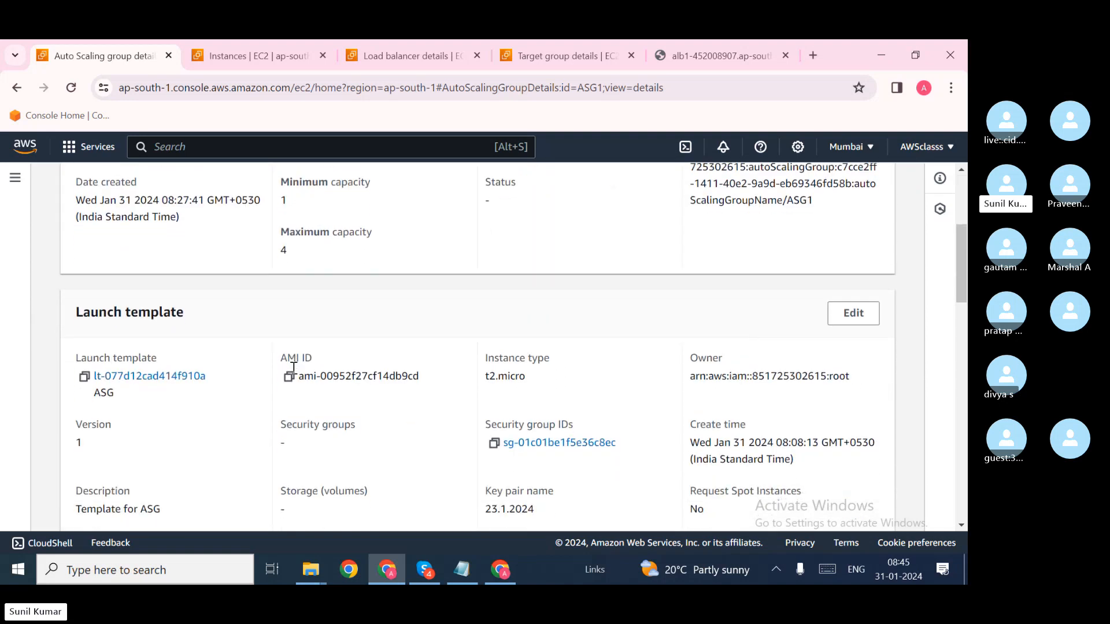
pyautogui.scroll(2, 293, 369)
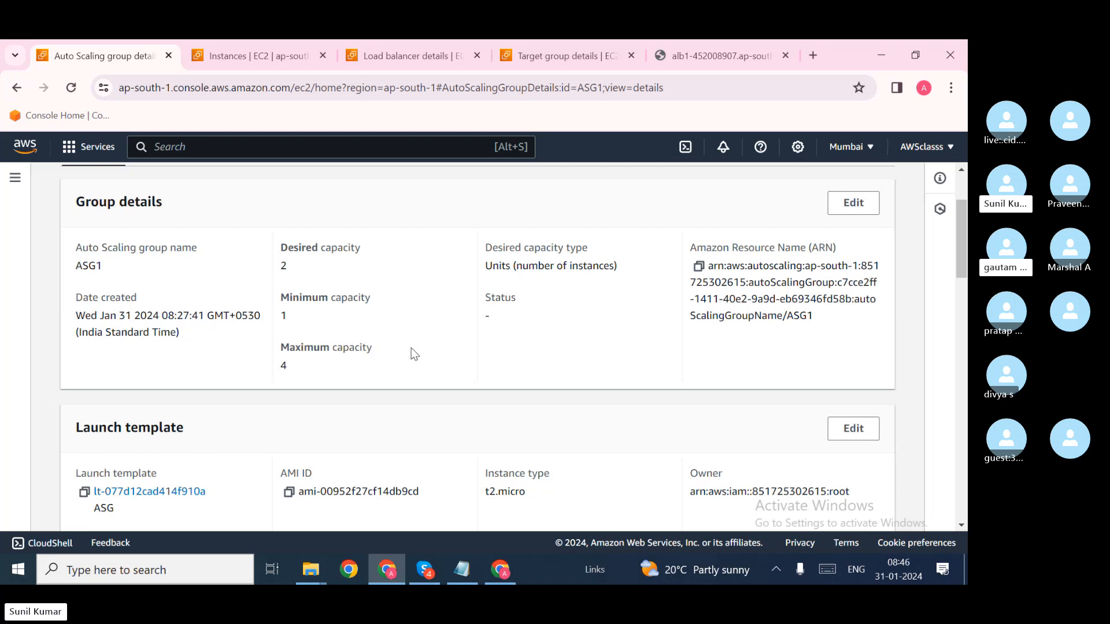
pyautogui.scroll(2, 414, 353)
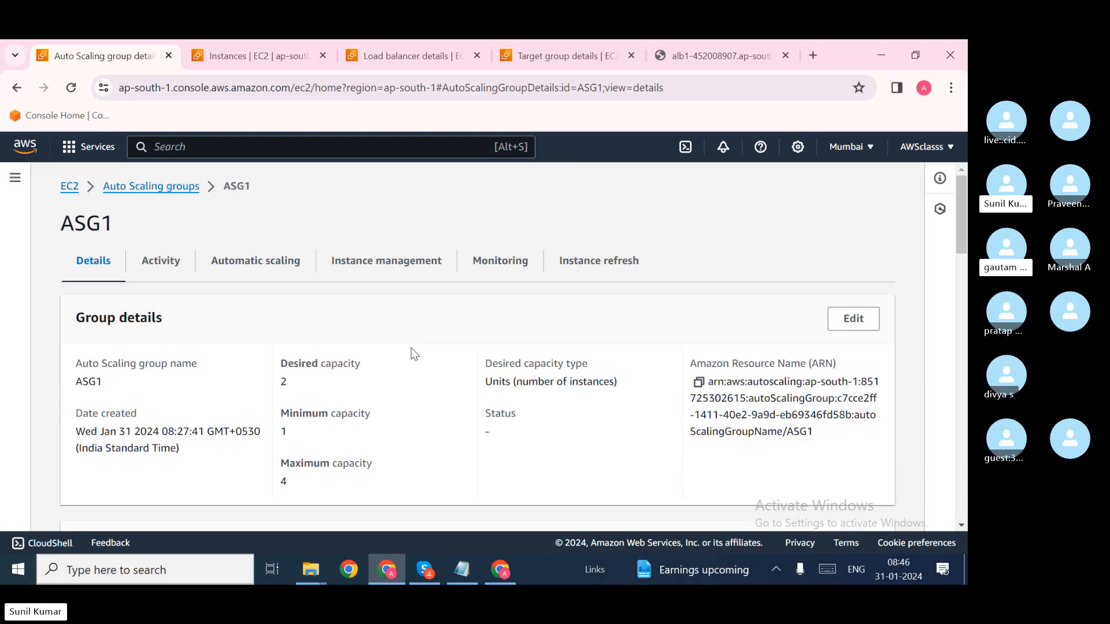
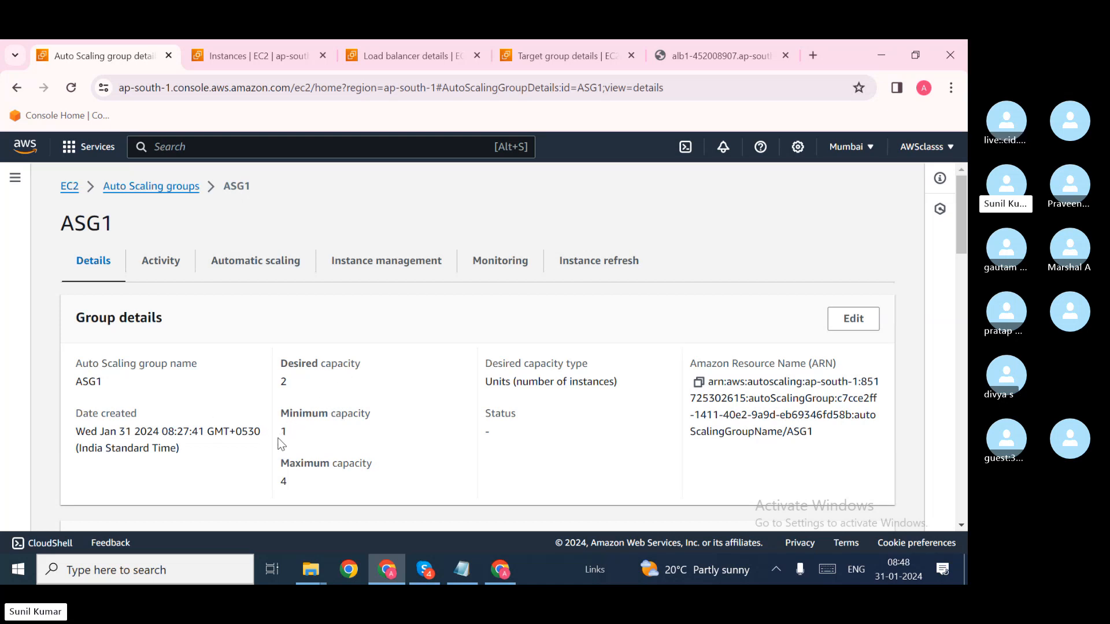
# Step: Edit ASG1's group size, entering 0 for minimum and desired capacity, then view the Instances list
pyautogui.click(852, 319)
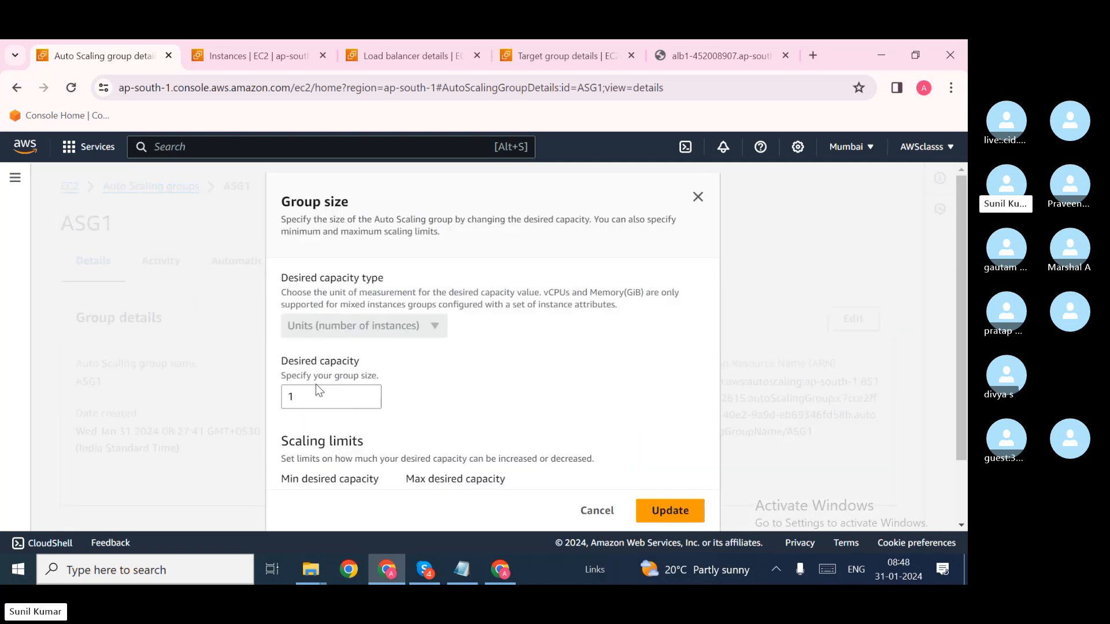
pyautogui.scroll(-1, 344, 383)
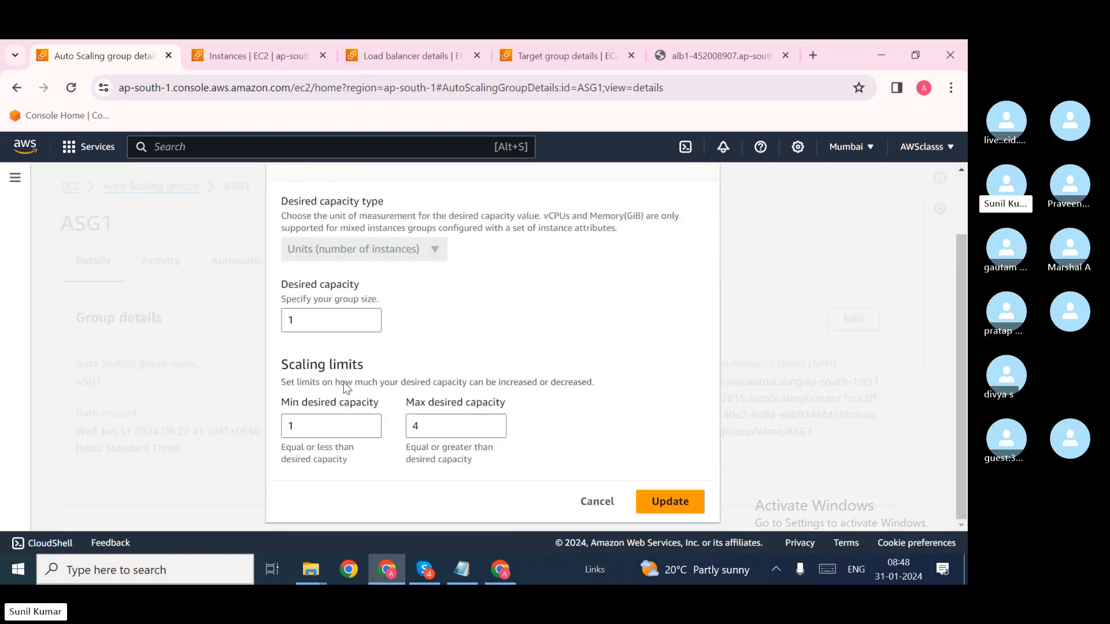
pyautogui.rightClick(301, 426)
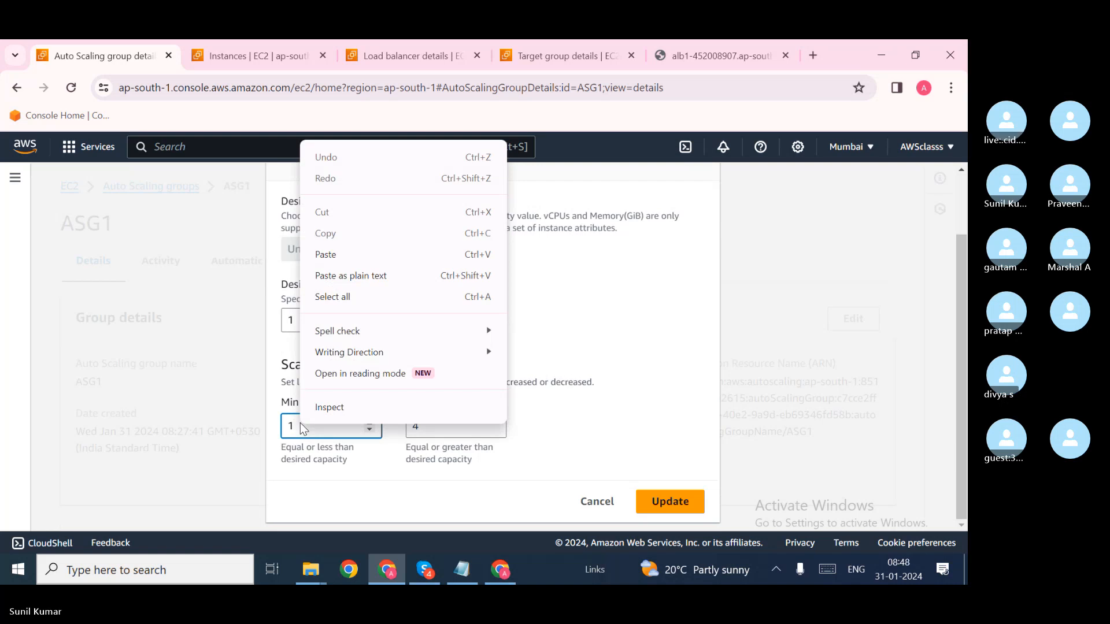
pyautogui.click(300, 426)
pyautogui.press('BackSpace')
pyautogui.write('0')
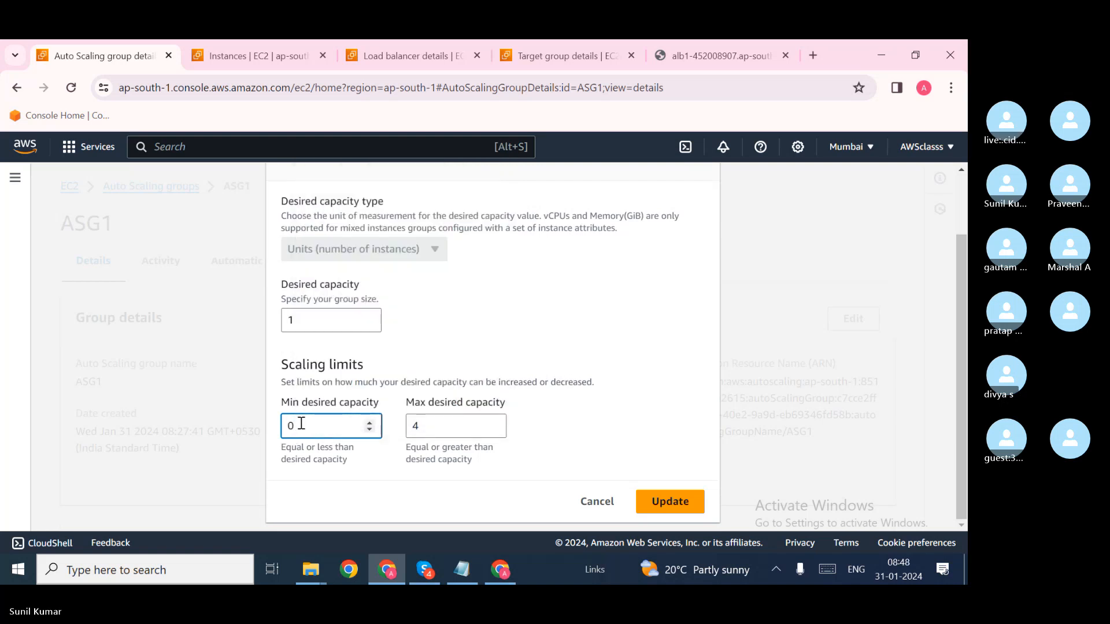
pyautogui.click(302, 331)
pyautogui.press('BackSpace')
pyautogui.write('0')
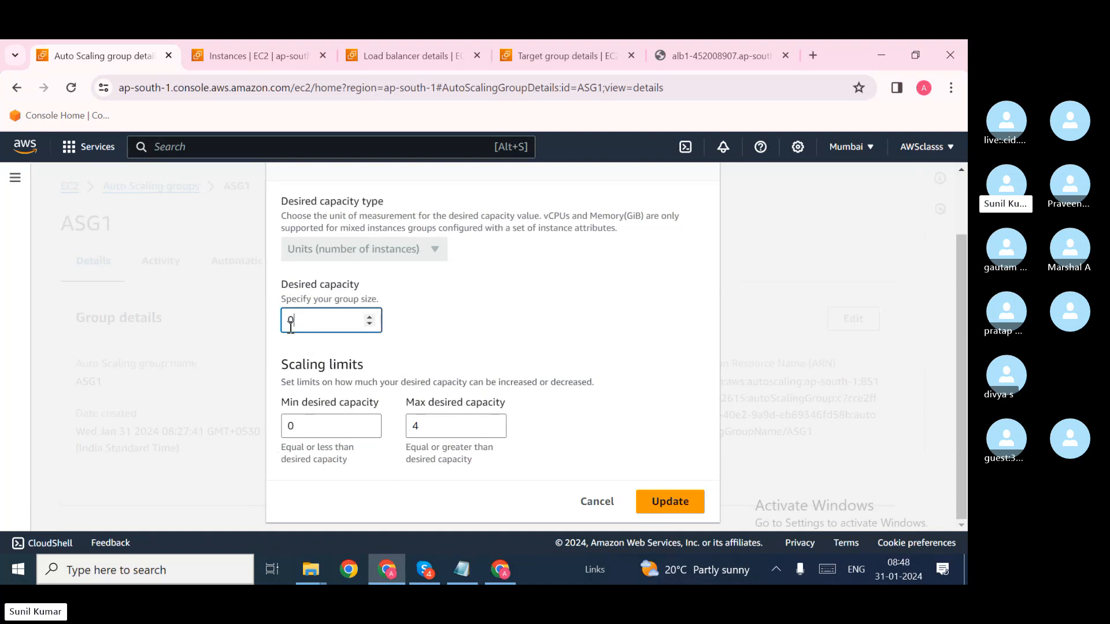
pyautogui.click(279, 48)
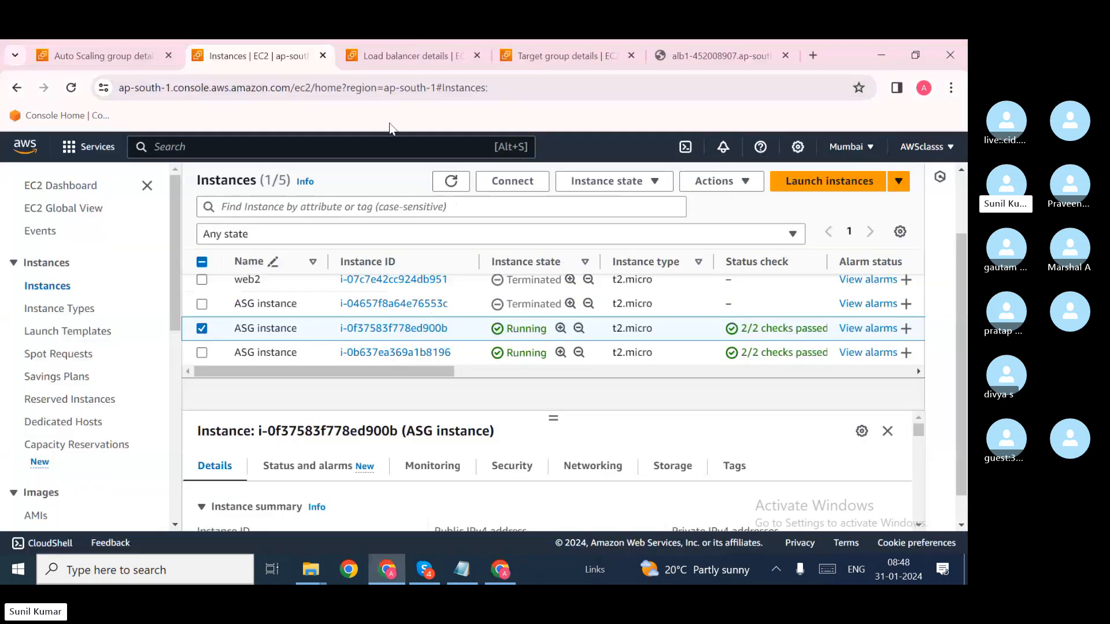
# Step: Flip between the instances list and ASG1's unsaved group size form (desired 0, min 0, max 4)
pyautogui.click(109, 42)
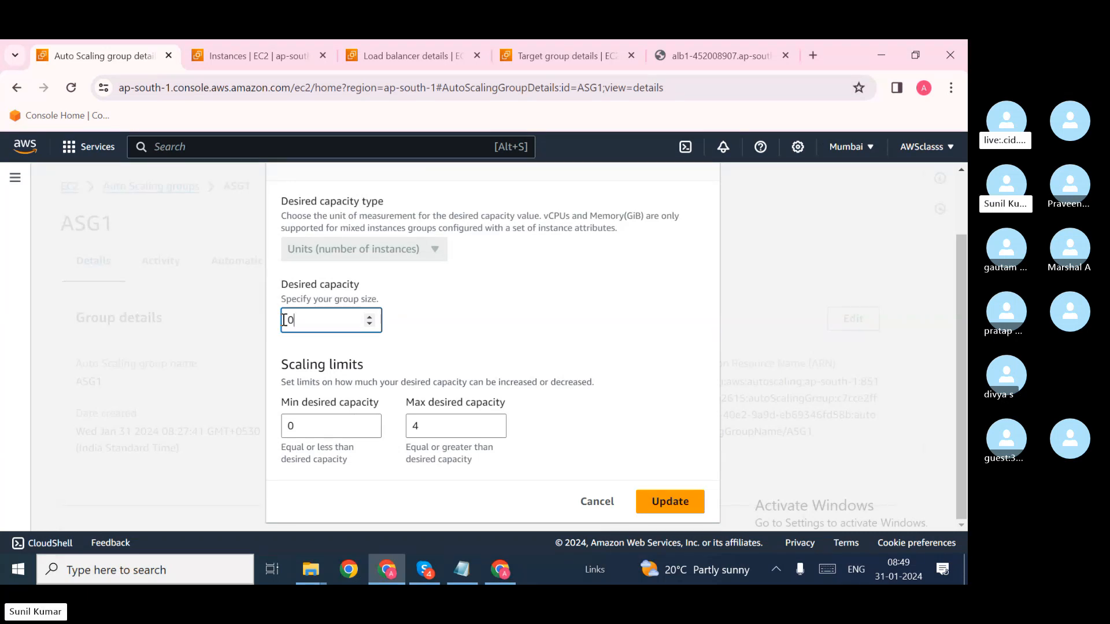
pyautogui.click(245, 55)
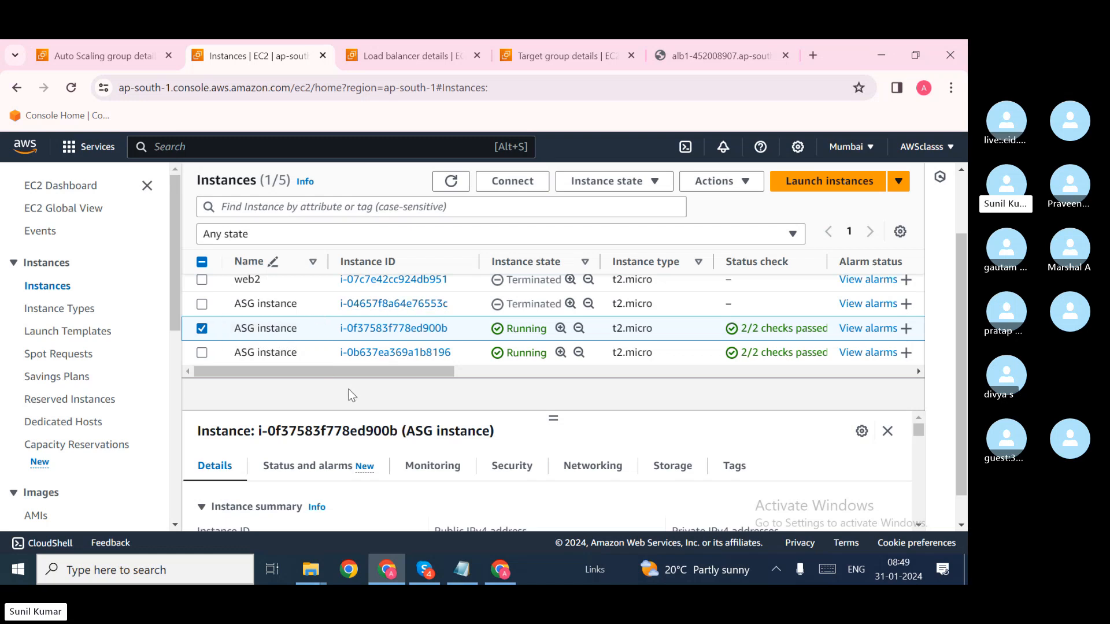
pyautogui.click(140, 67)
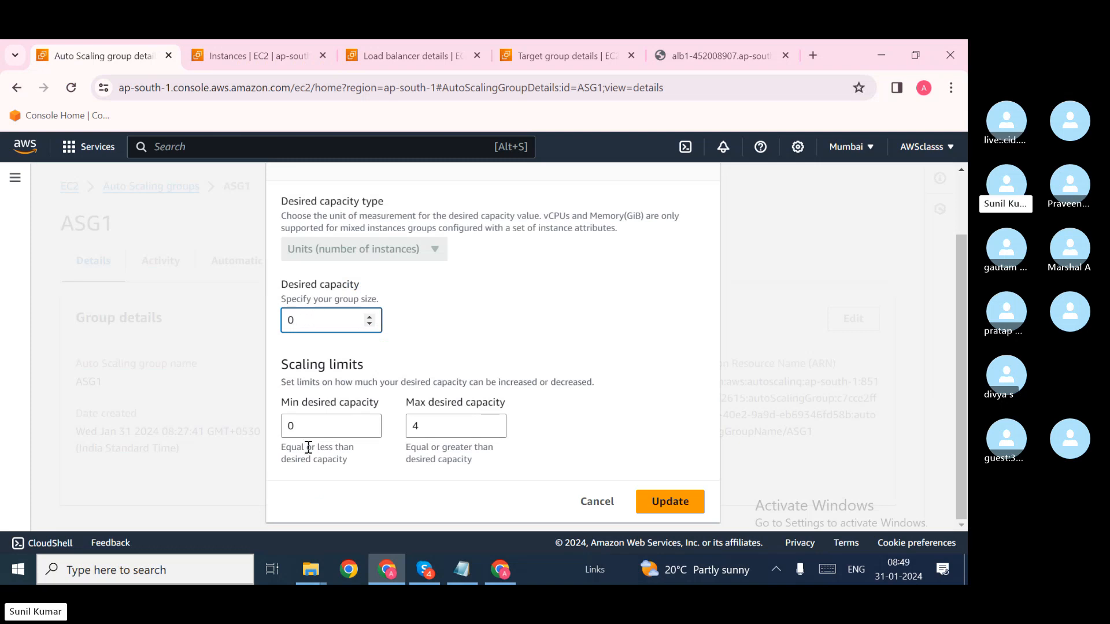
pyautogui.click(301, 428)
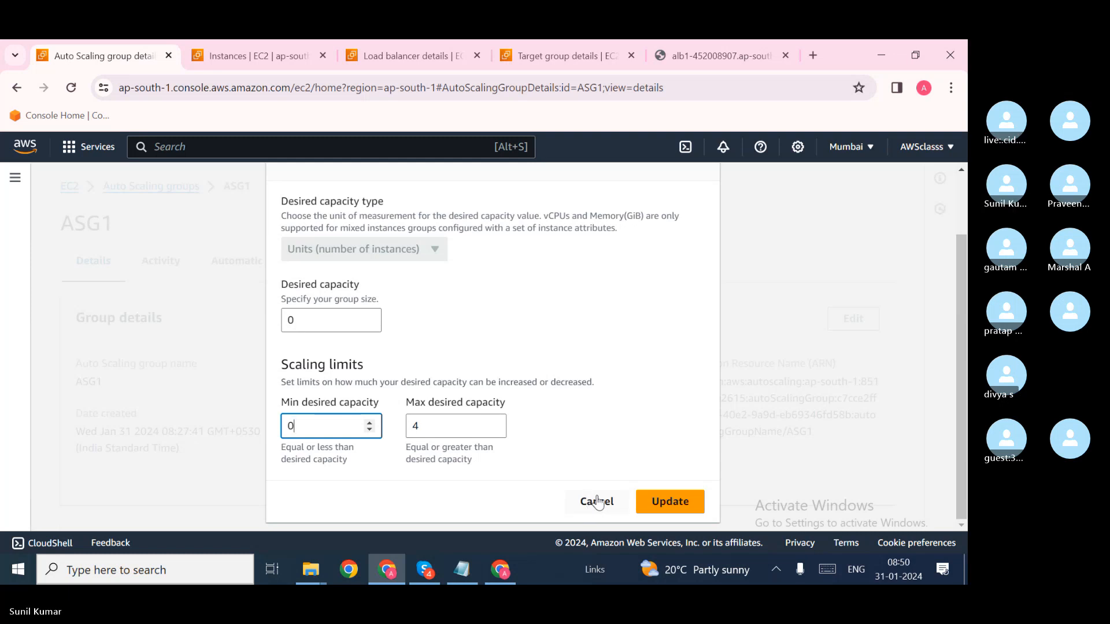
# Step: Discard the zero-capacity edit and update ASG1 to desired capacity 2
pyautogui.click(601, 502)
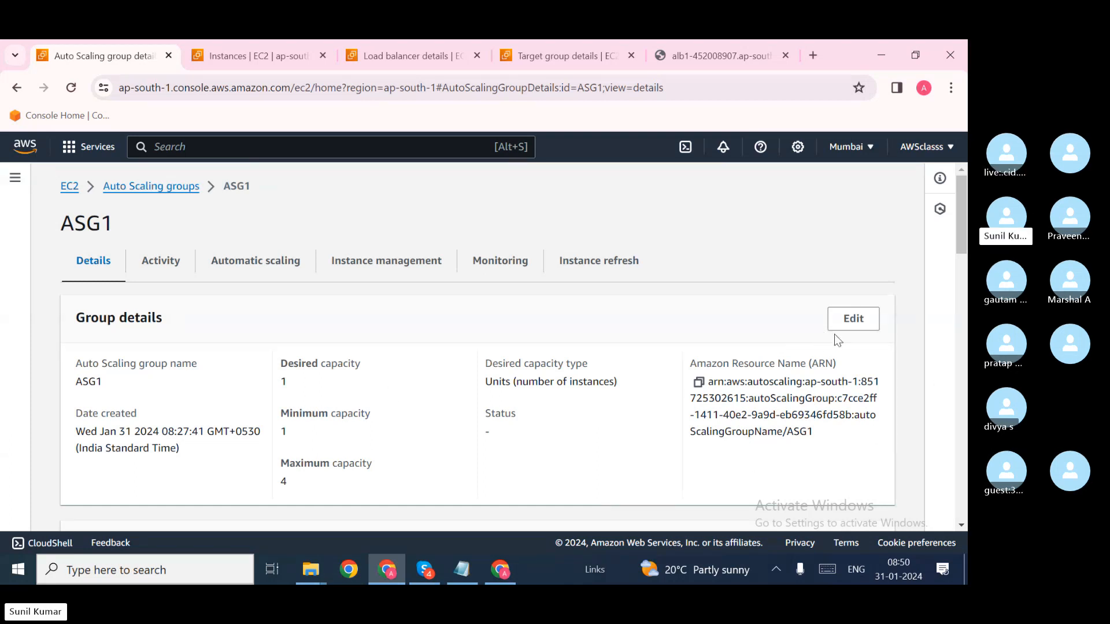
pyautogui.click(845, 320)
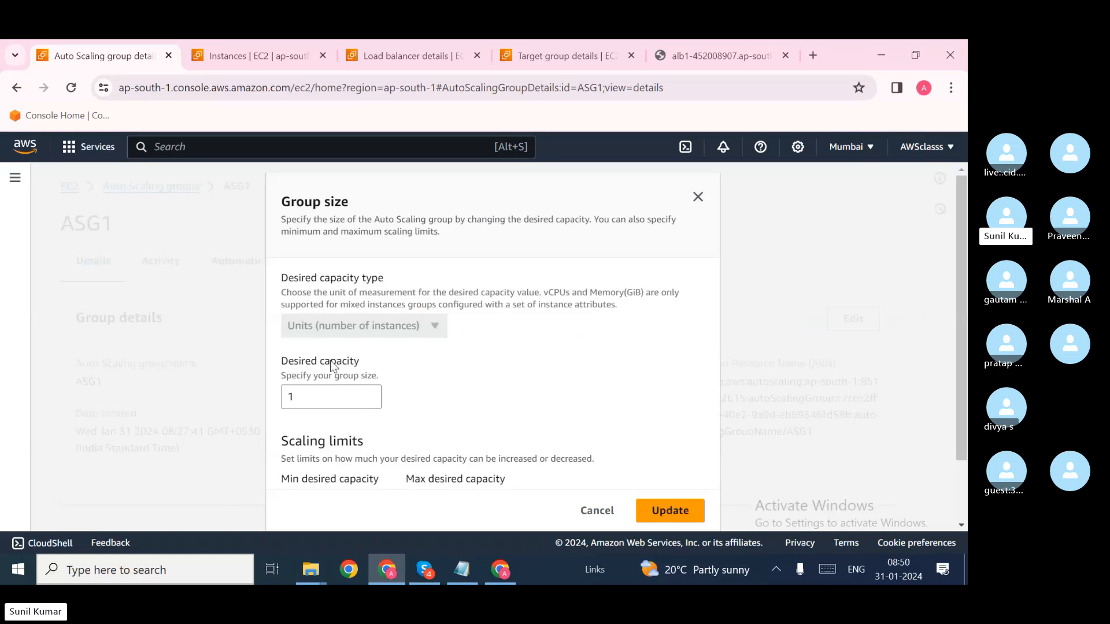
pyautogui.click(310, 397)
pyautogui.write('2')
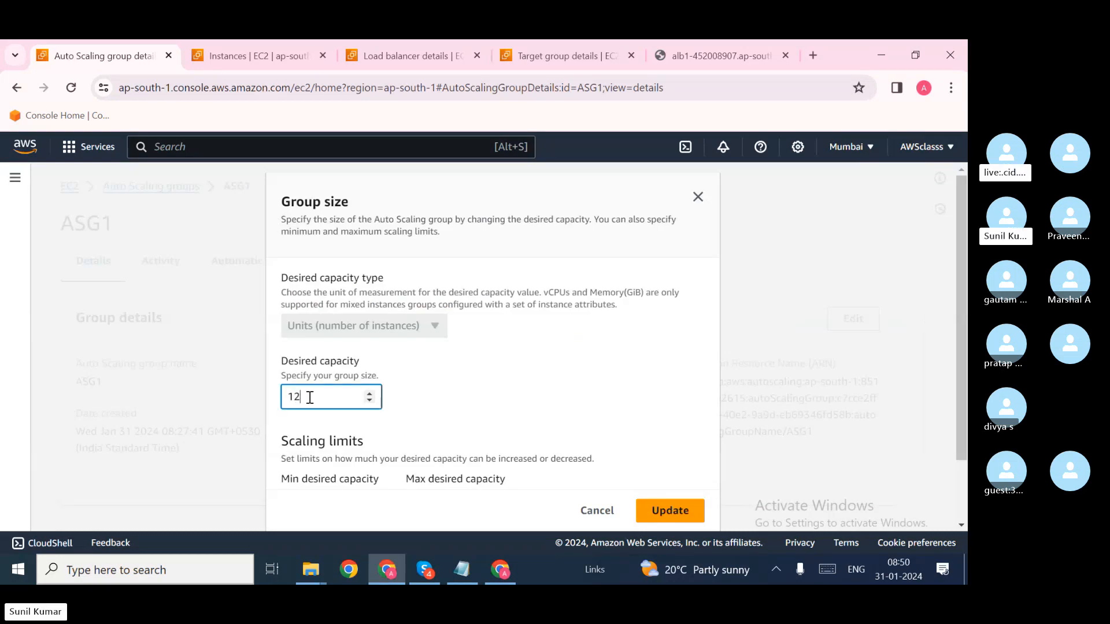
pyautogui.press('BackSpace')
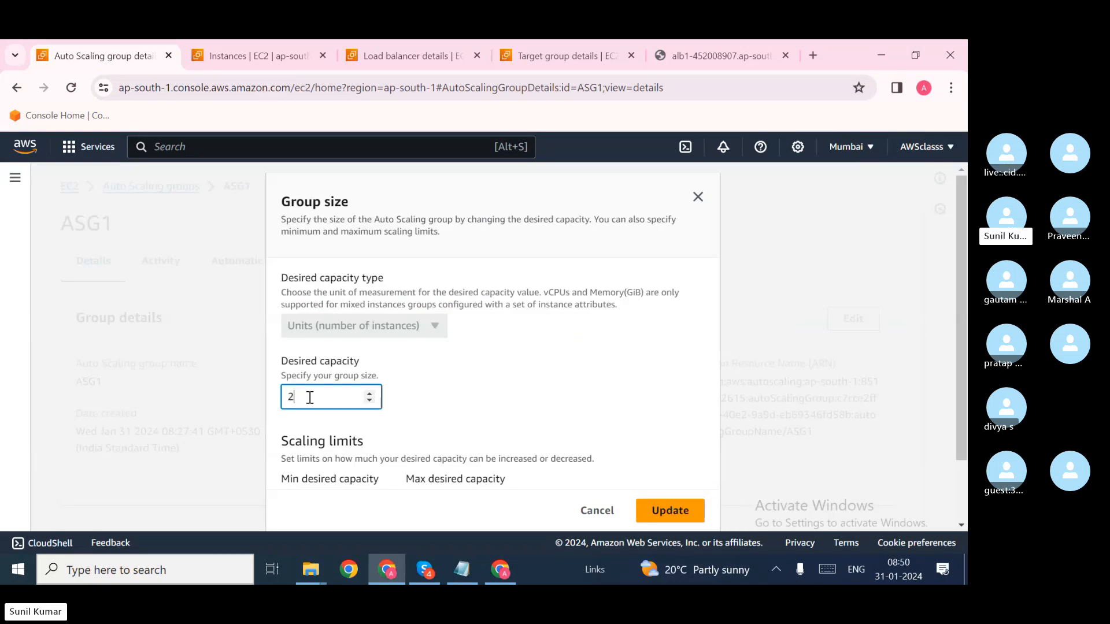
pyautogui.click(677, 510)
# Step: Refresh the EC2 instances list to confirm two running ASG instances, then return to ASG1
pyautogui.click(276, 60)
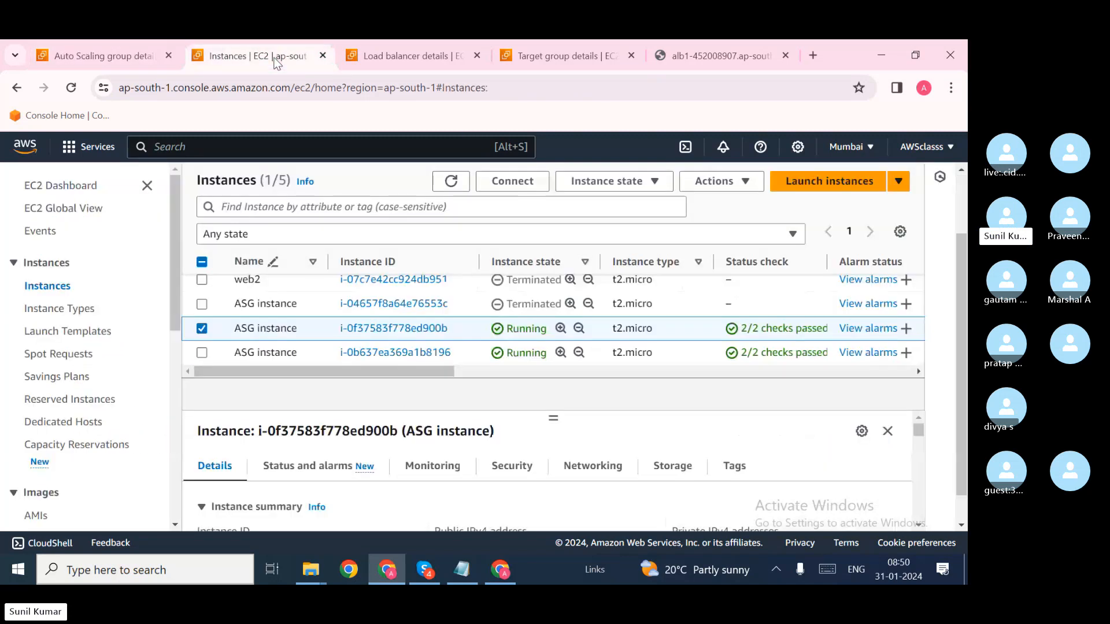
pyautogui.click(445, 191)
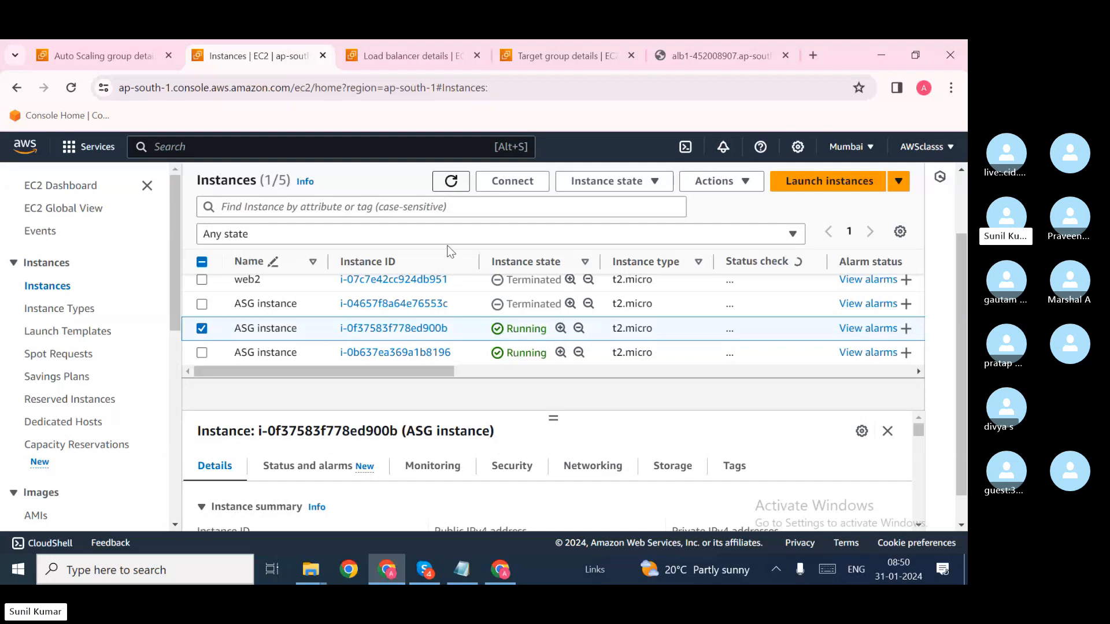
pyautogui.scroll(-2, 443, 317)
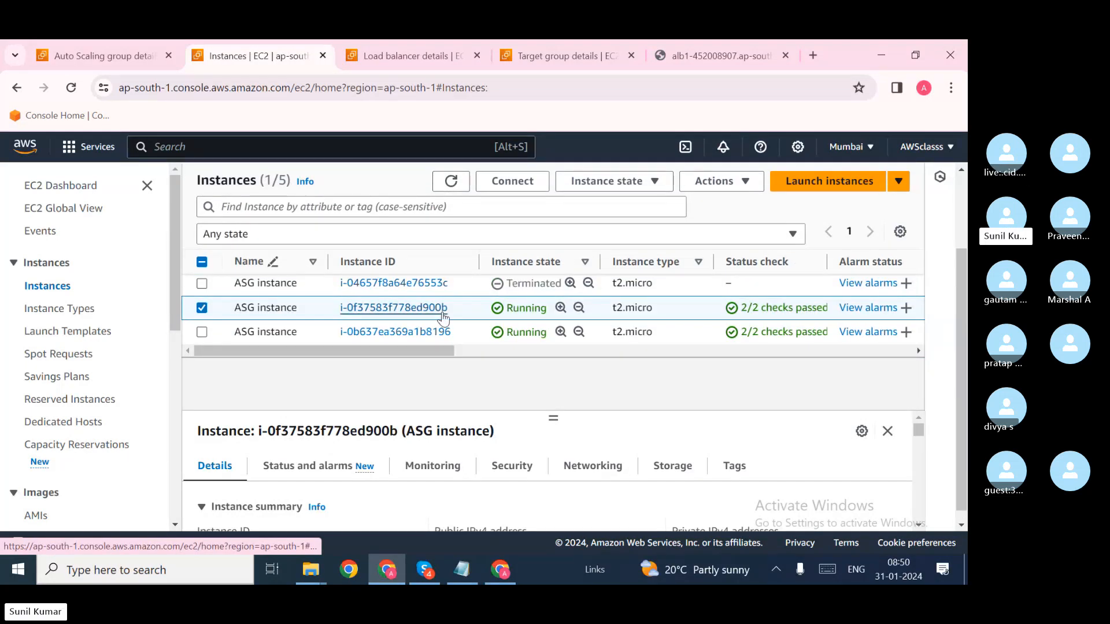
pyautogui.click(107, 55)
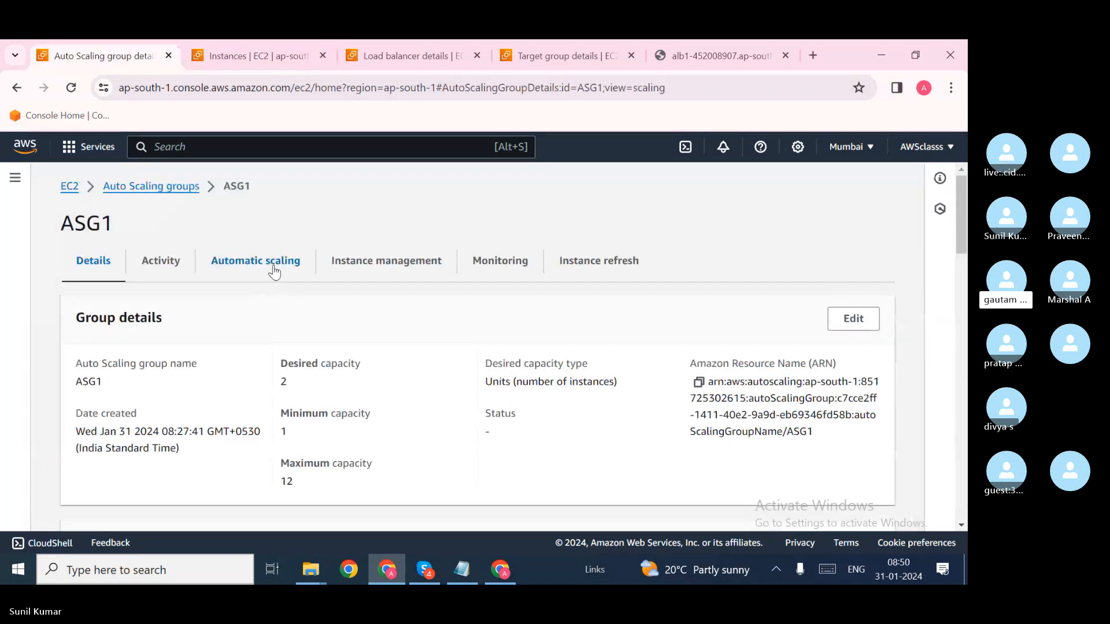
# Step: Check ASG1's Automatic scaling tab for the 50% average CPU target tracking policy, then go back to Instances
pyautogui.click(274, 272)
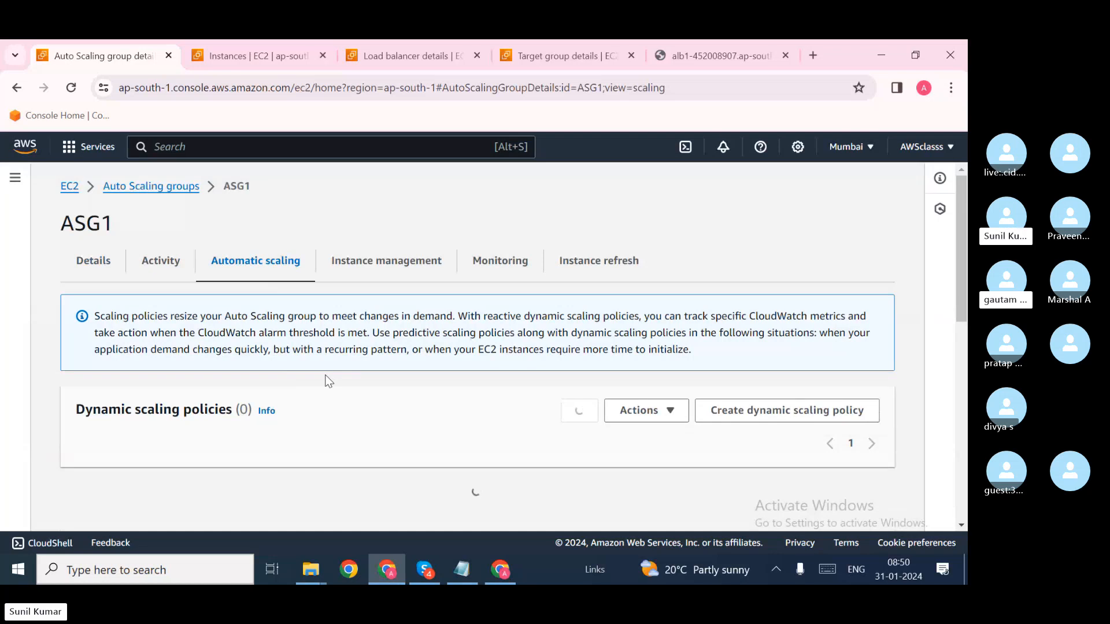
pyautogui.scroll(-3, 328, 382)
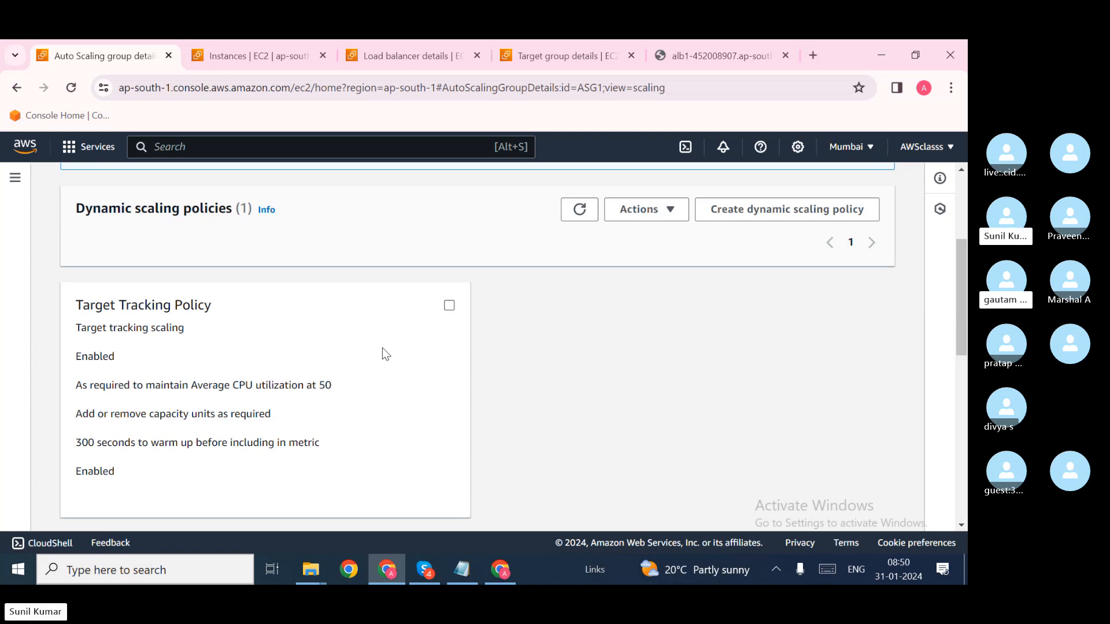
pyautogui.click(265, 53)
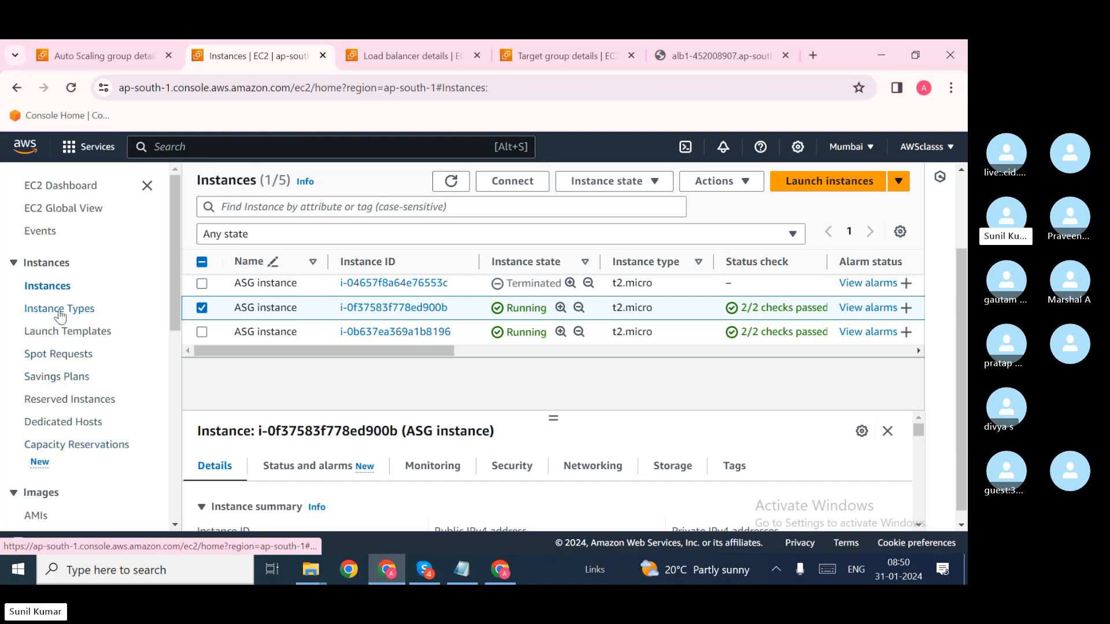
# Step: Open Billing and Cost Management in a new tab from the account menu and go to Free Tier
pyautogui.click(949, 152)
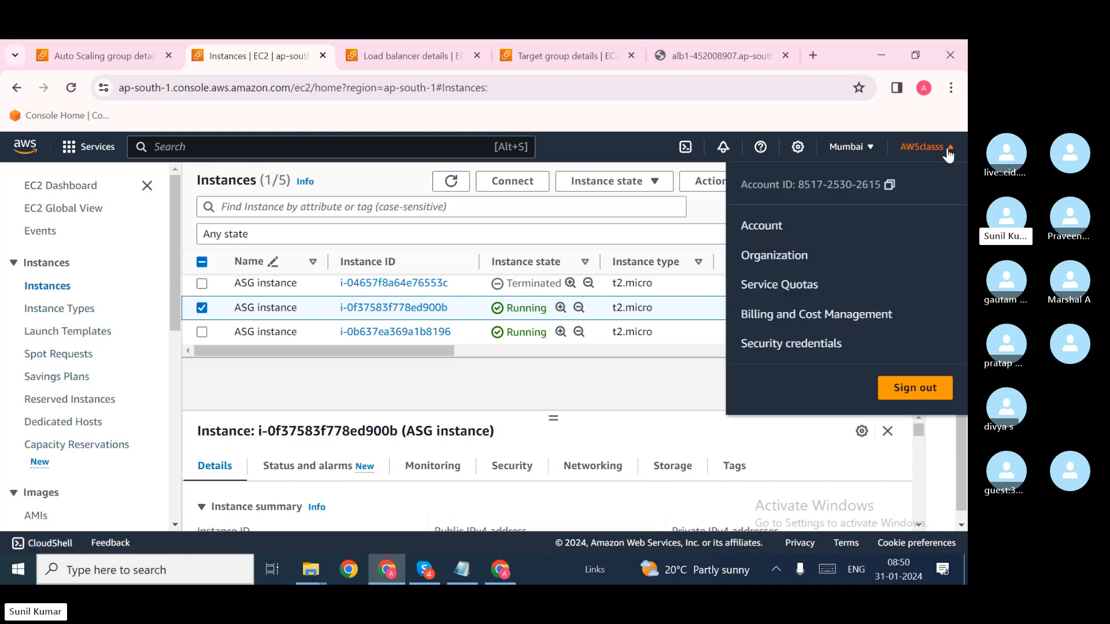
pyautogui.rightClick(838, 315)
pyautogui.click(755, 332)
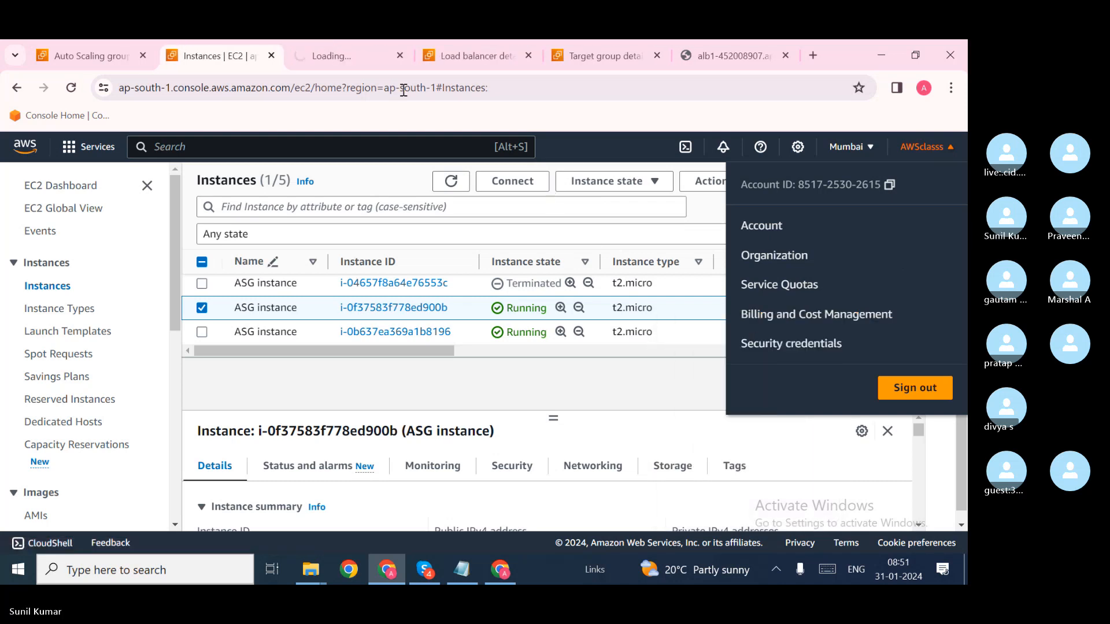
pyautogui.click(336, 63)
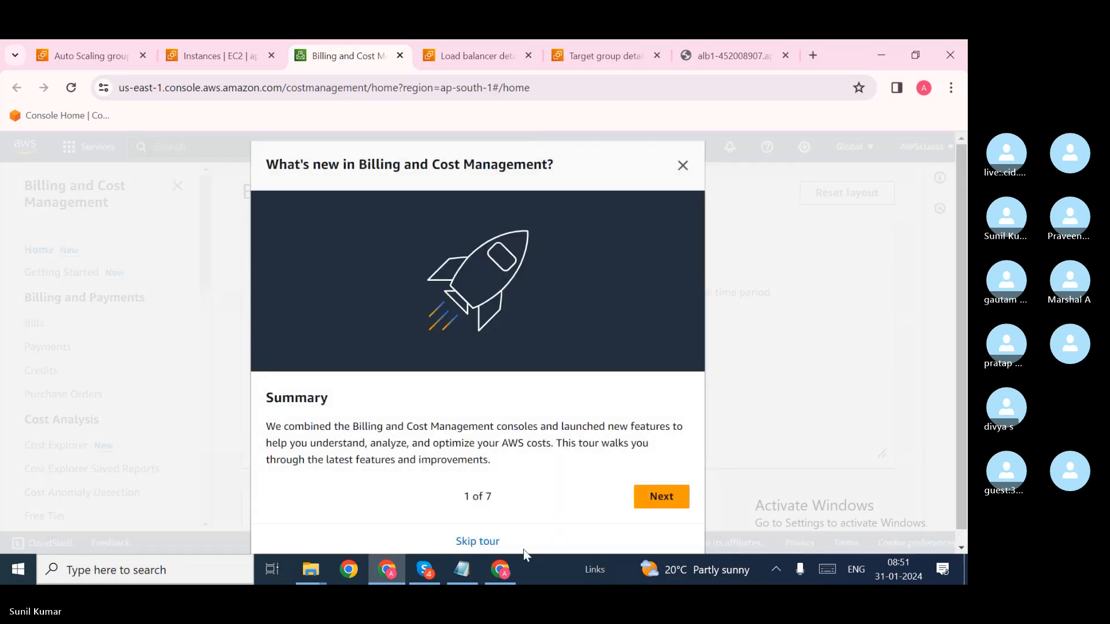
pyautogui.click(478, 542)
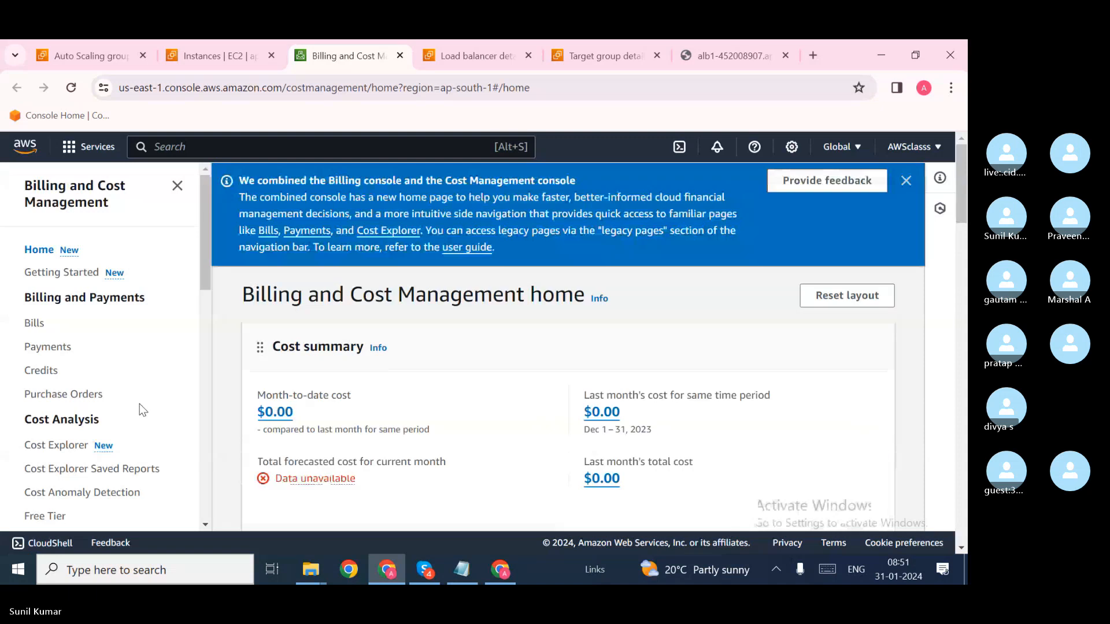
pyautogui.scroll(-2, 140, 404)
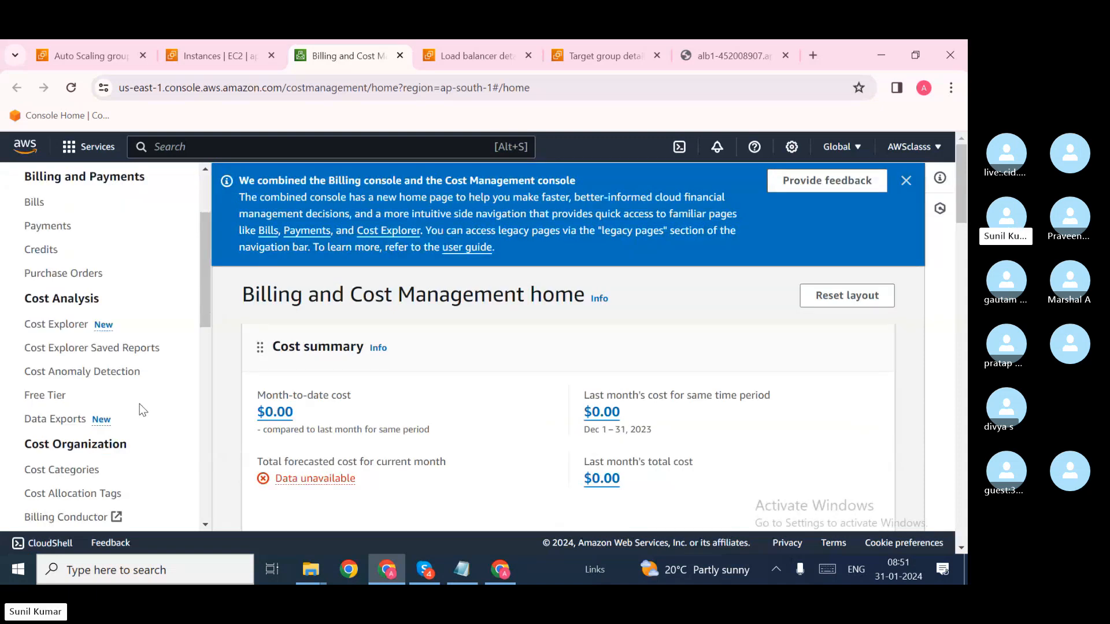
pyautogui.click(34, 396)
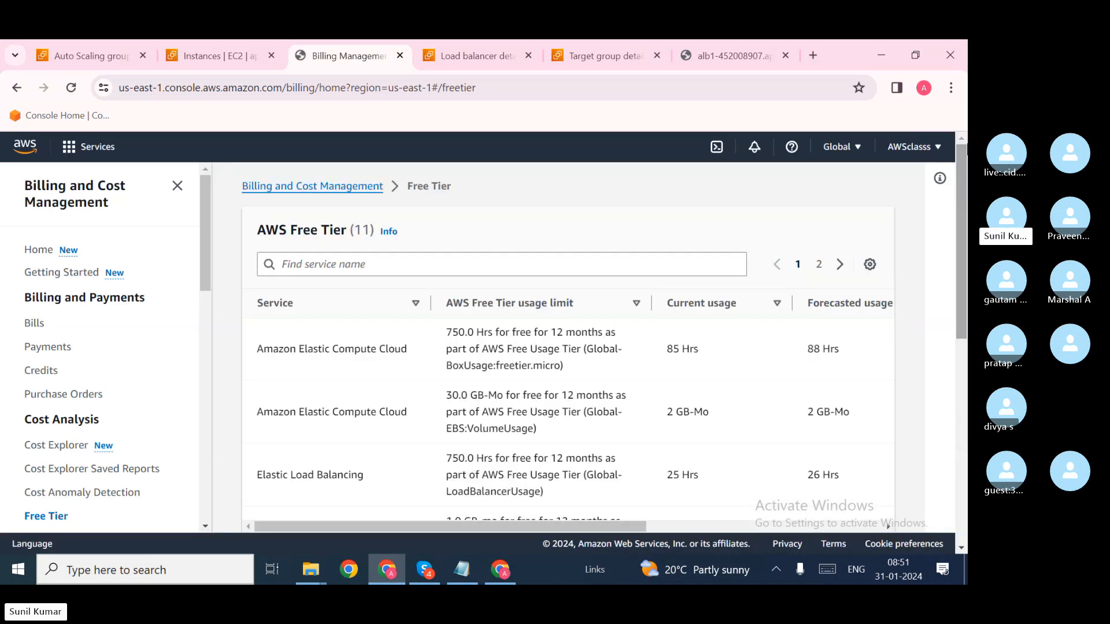
# Step: Scan the Free Tier table's EC2 row, including the 88 Hrs forecasted usage
pyautogui.click(924, 149)
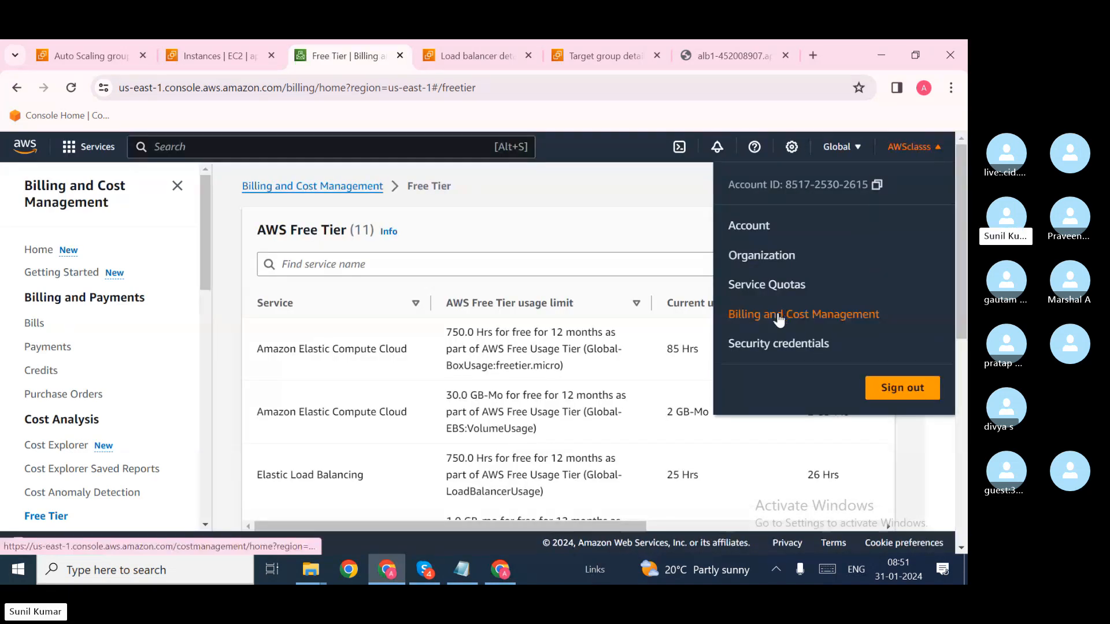
pyautogui.scroll(-3, 77, 431)
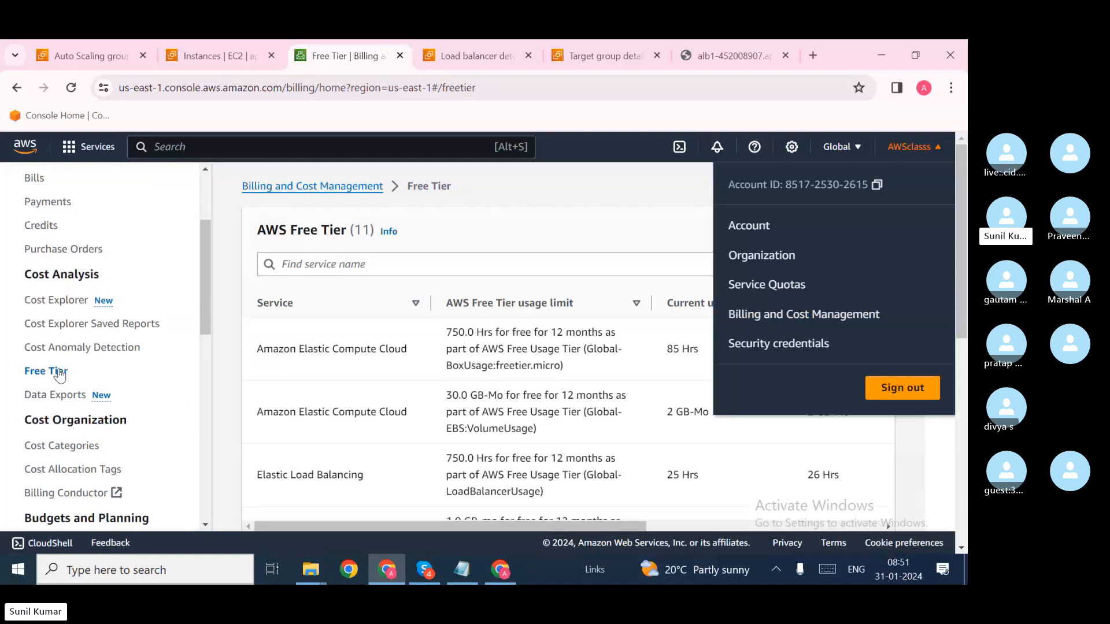
pyautogui.click(127, 373)
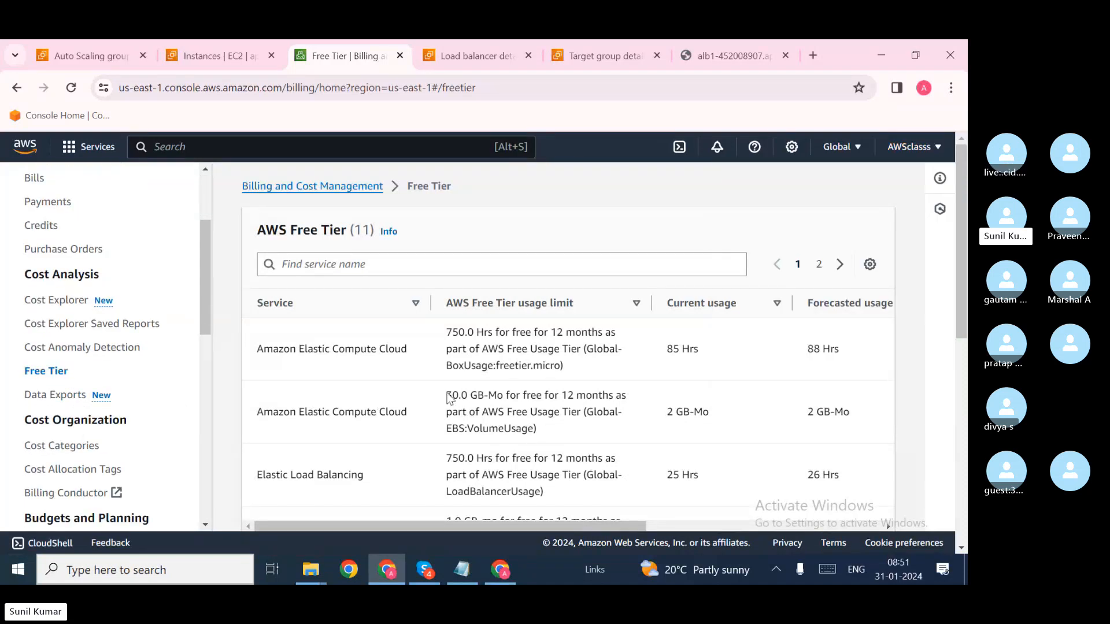
pyautogui.hscroll(6, 548, 425)
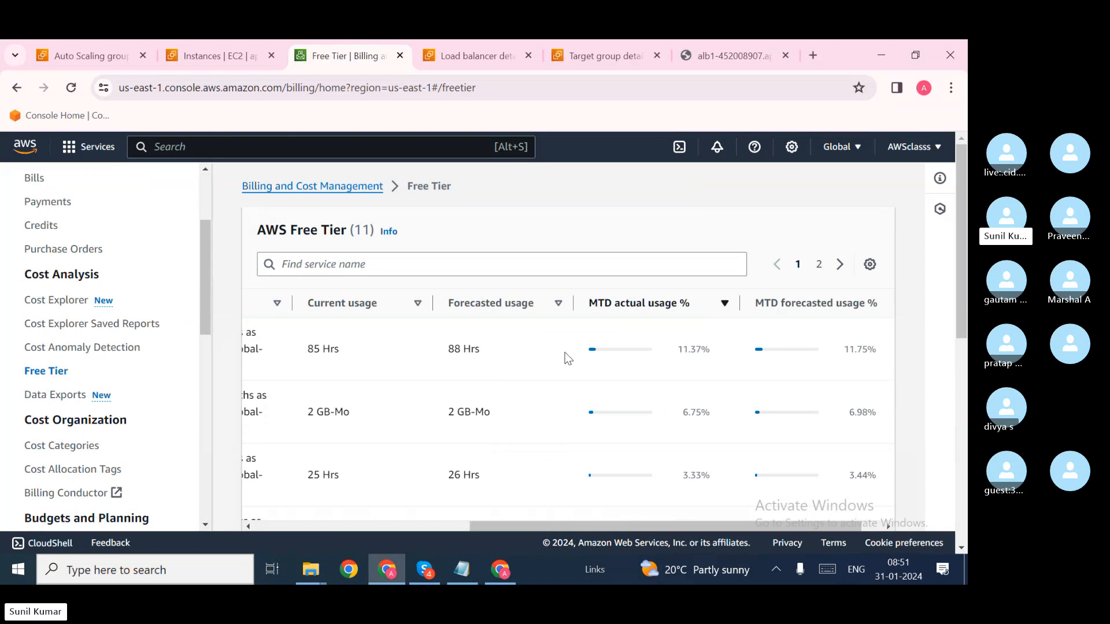
pyautogui.hscroll(-5, 614, 355)
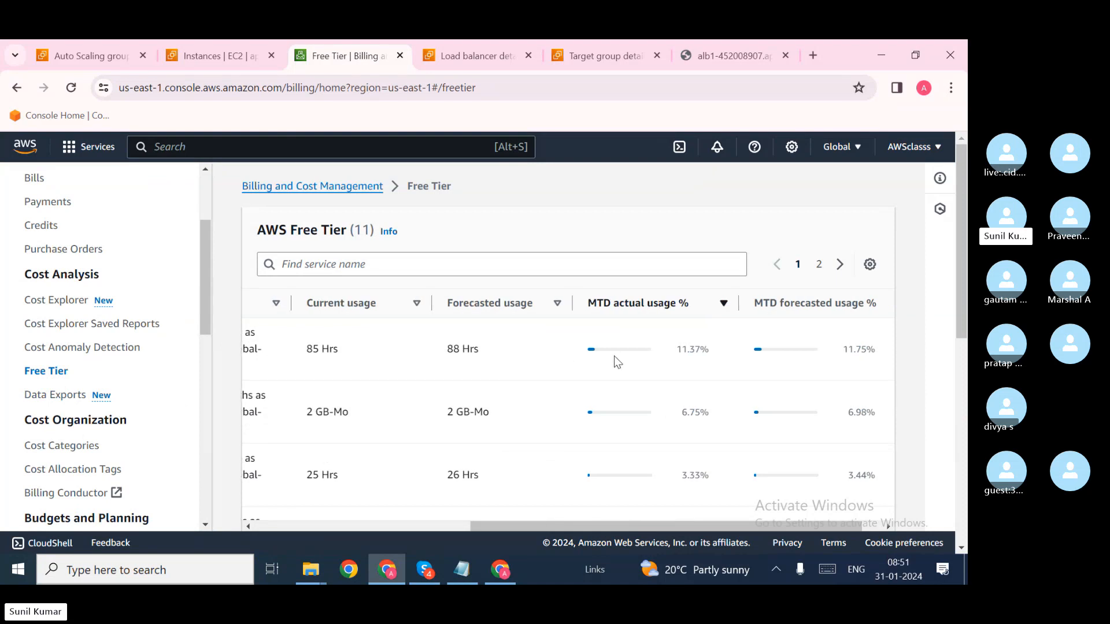
pyautogui.hscroll(-3, 614, 355)
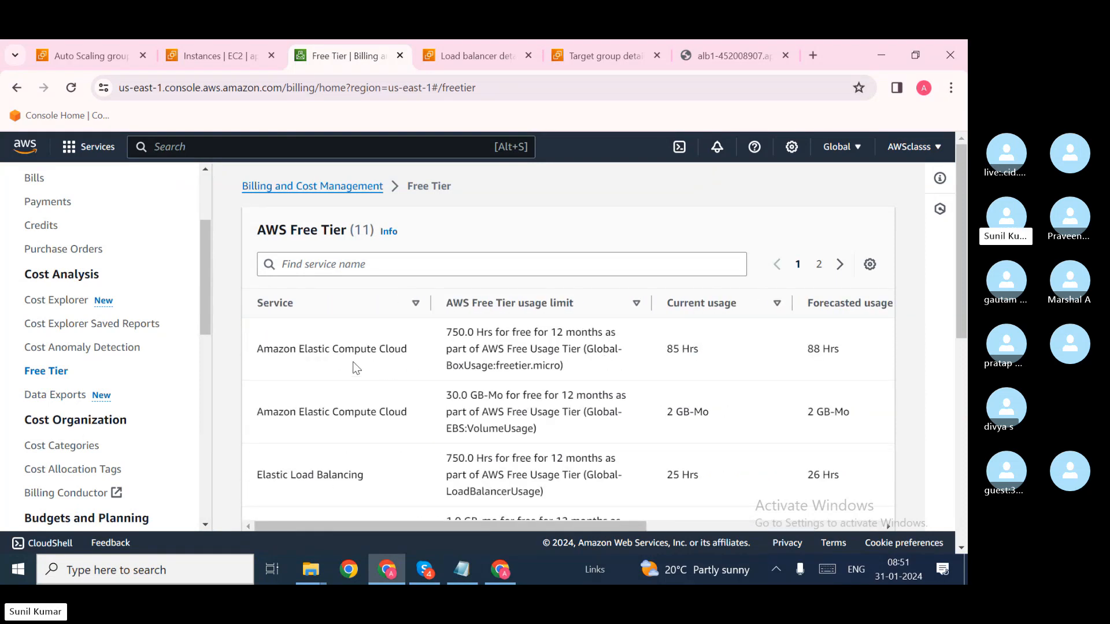
pyautogui.hscroll(5, 601, 349)
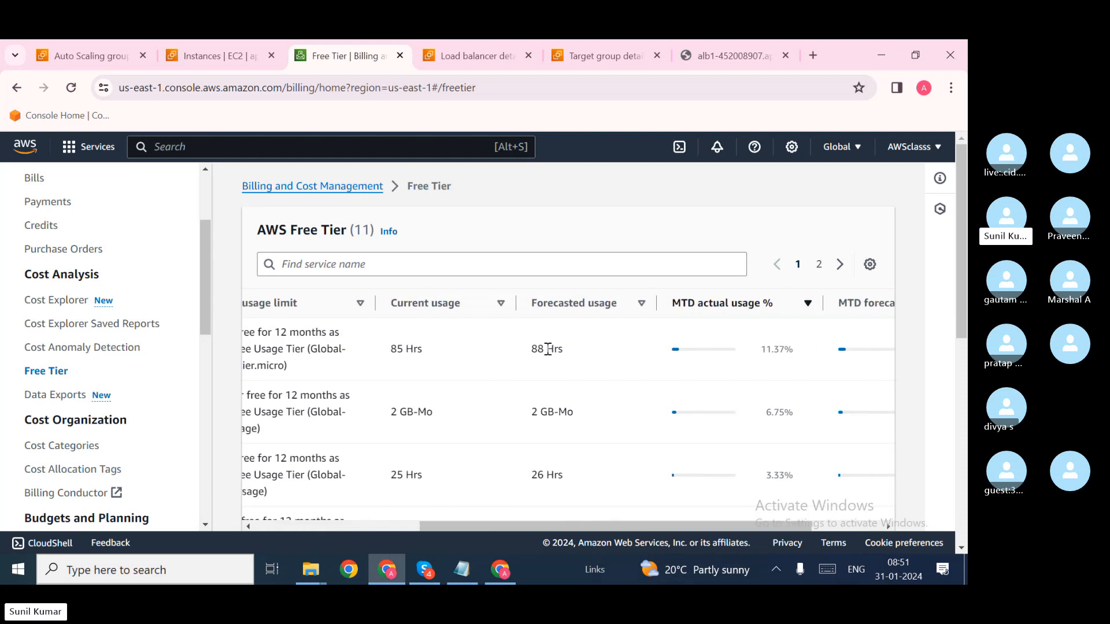
pyautogui.moveTo(561, 349); pyautogui.dragTo(533, 350)
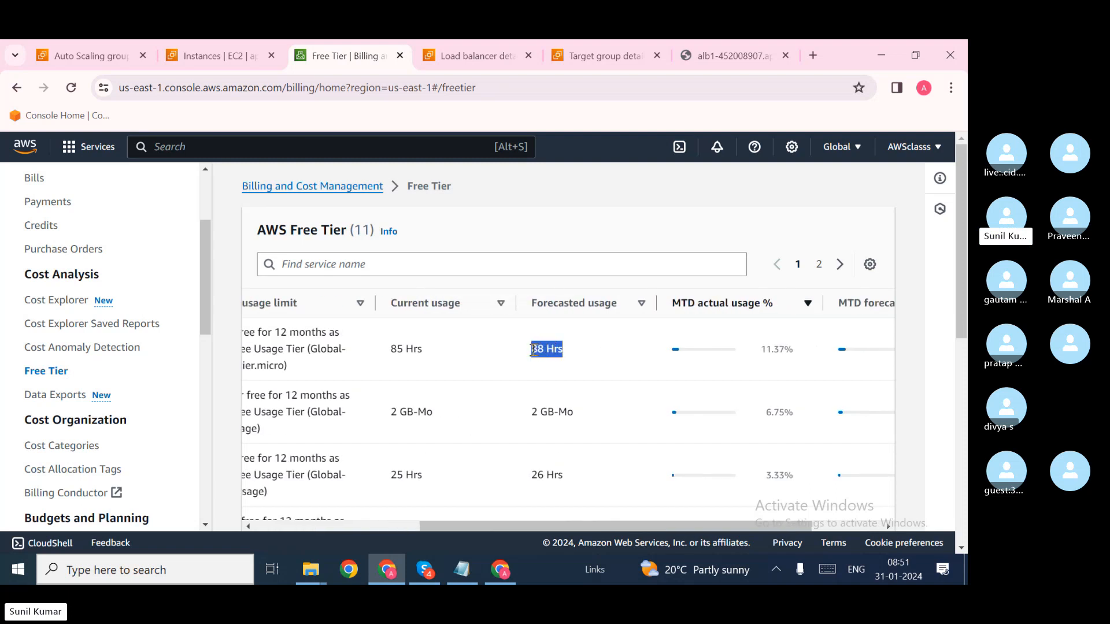
pyautogui.click(576, 358)
pyautogui.hscroll(-5, 578, 370)
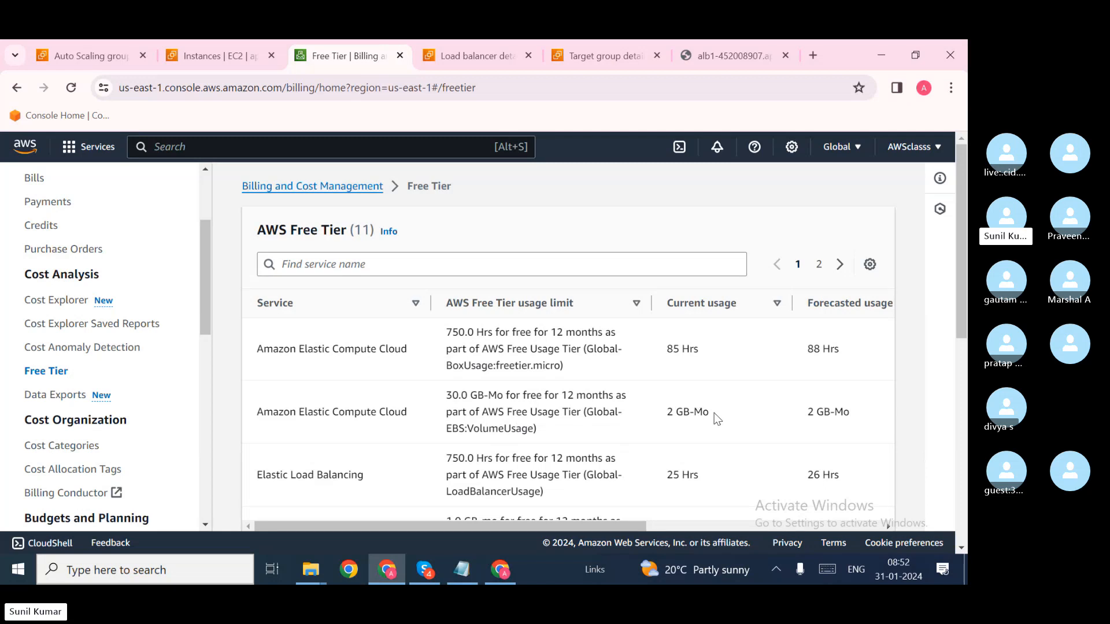
pyautogui.hscroll(3, 729, 414)
pyautogui.hscroll(-3, 744, 417)
# Step: Scroll down to the Elastic Load Balancing LCU-Hrs free tier limit
pyautogui.scroll(-2, 501, 459)
pyautogui.scroll(-1, 502, 460)
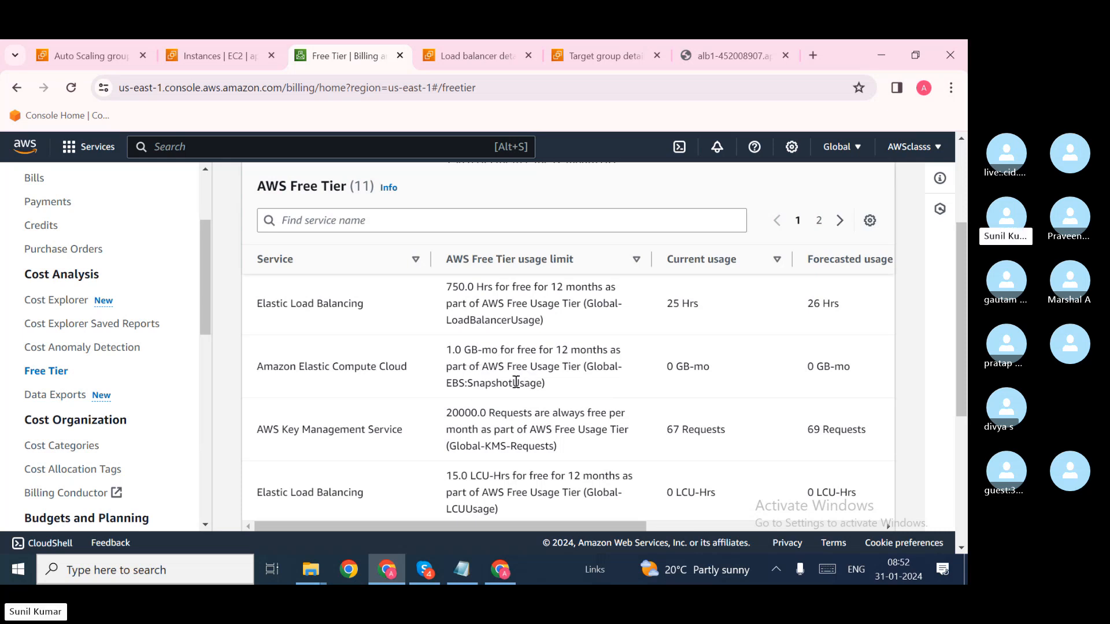
pyautogui.scroll(-3, 367, 363)
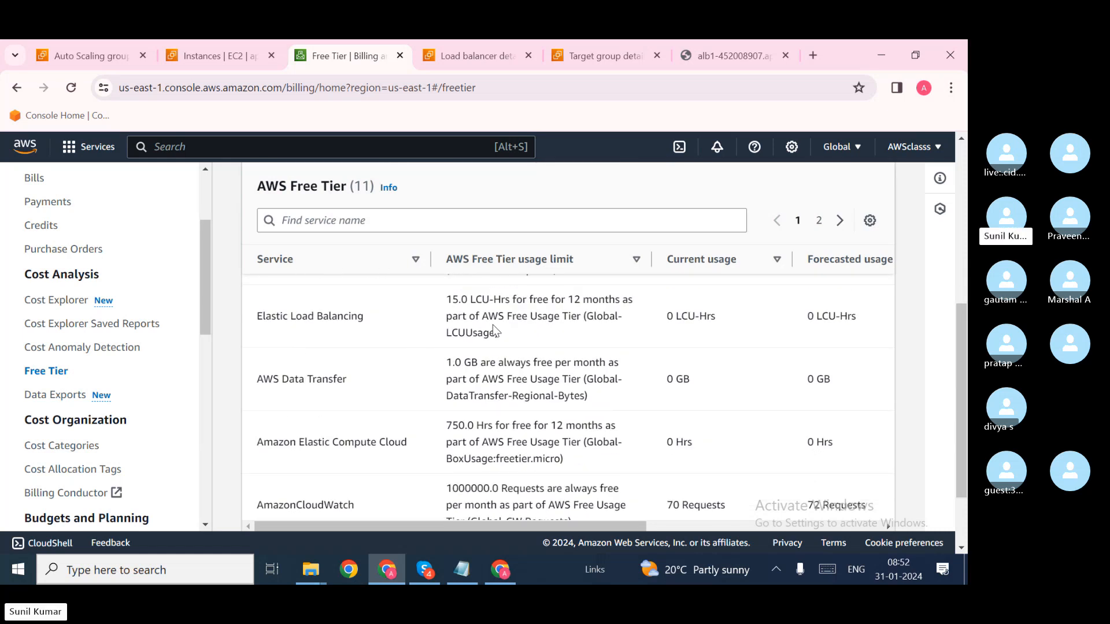
pyautogui.moveTo(481, 301); pyautogui.dragTo(525, 300)
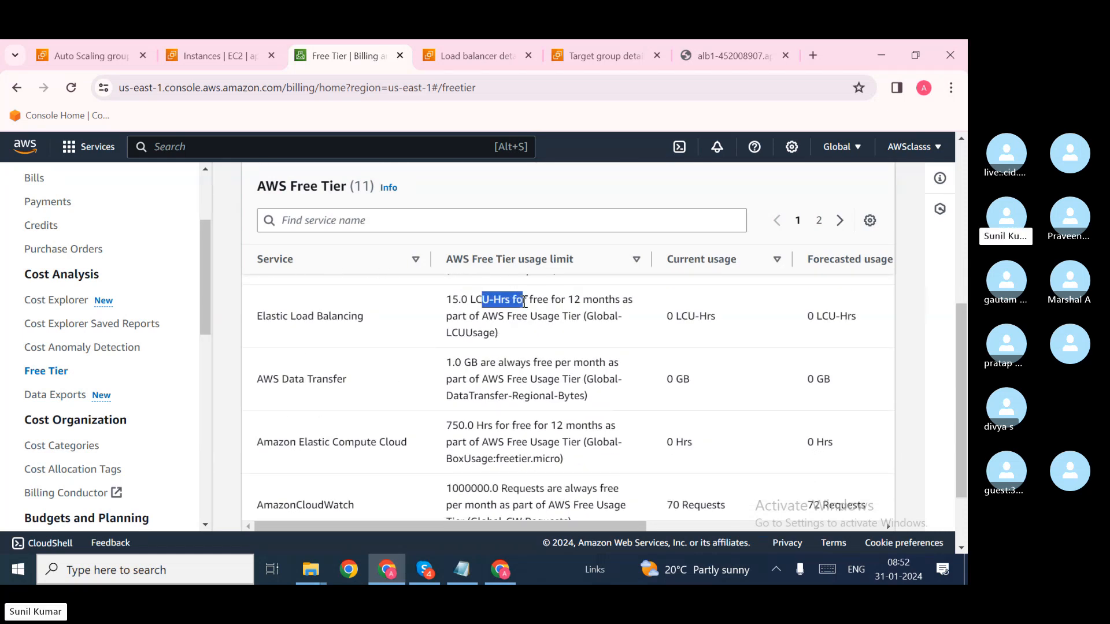
pyautogui.scroll(-1, 589, 310)
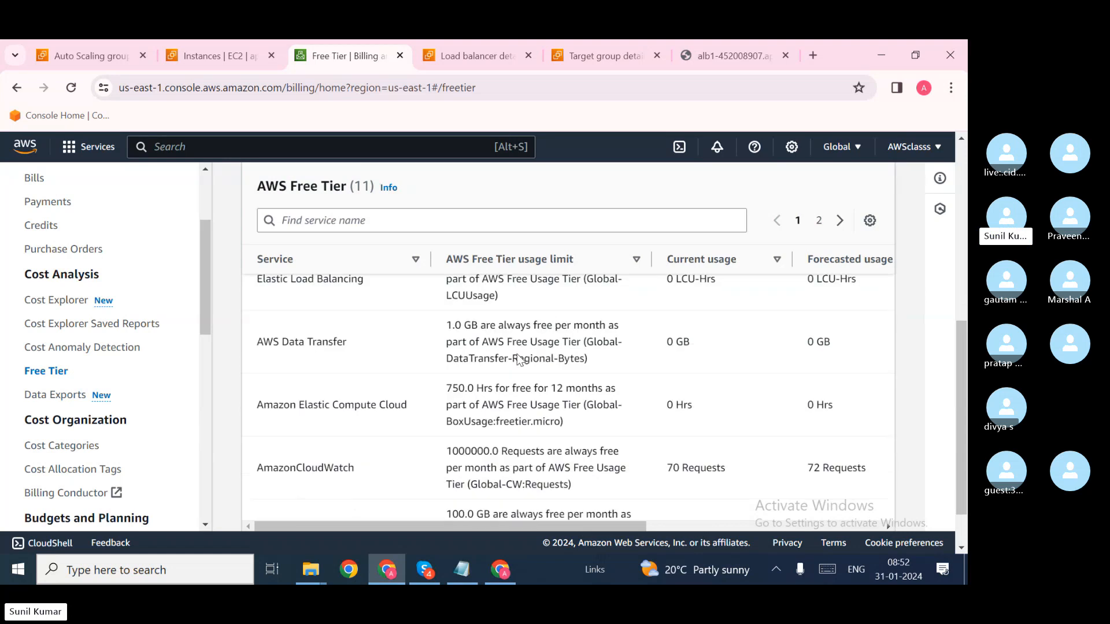
pyautogui.scroll(-1, 347, 403)
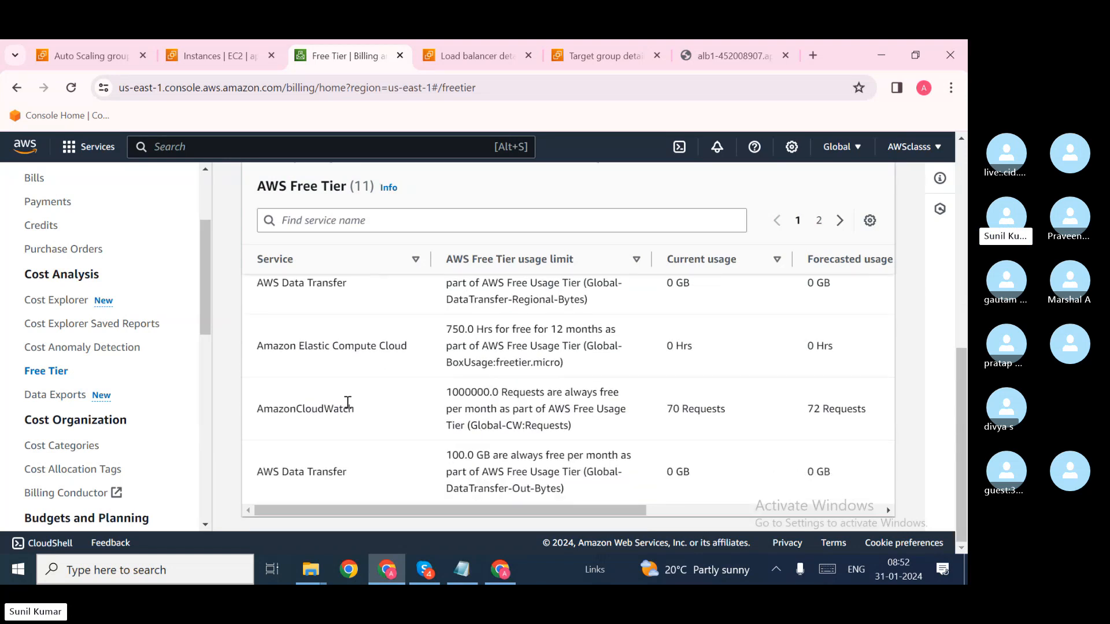
pyautogui.scroll(5, 592, 399)
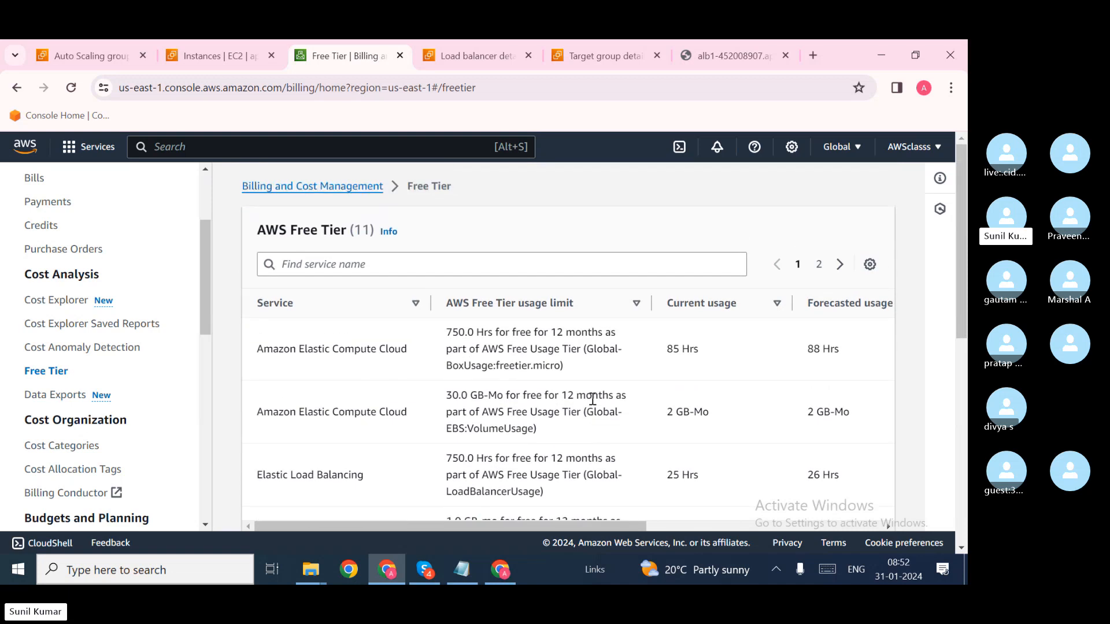
# Step: View page 2 and back to page 1, noting the 11.37% month-to-date usage, then go back
pyautogui.click(820, 266)
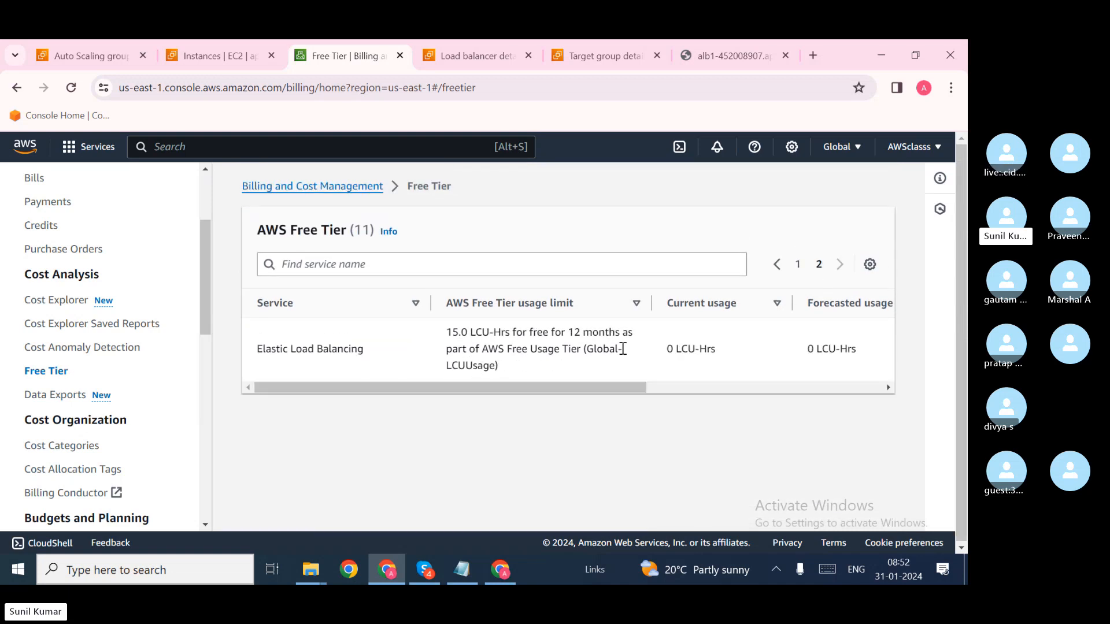
pyautogui.click(798, 265)
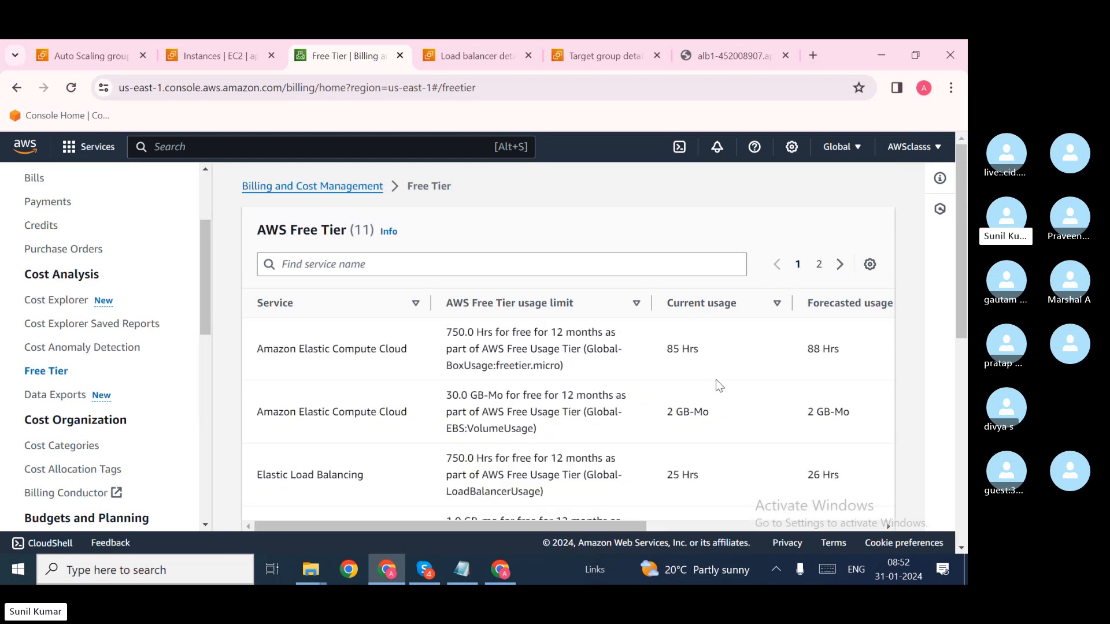
pyautogui.hscroll(5, 710, 385)
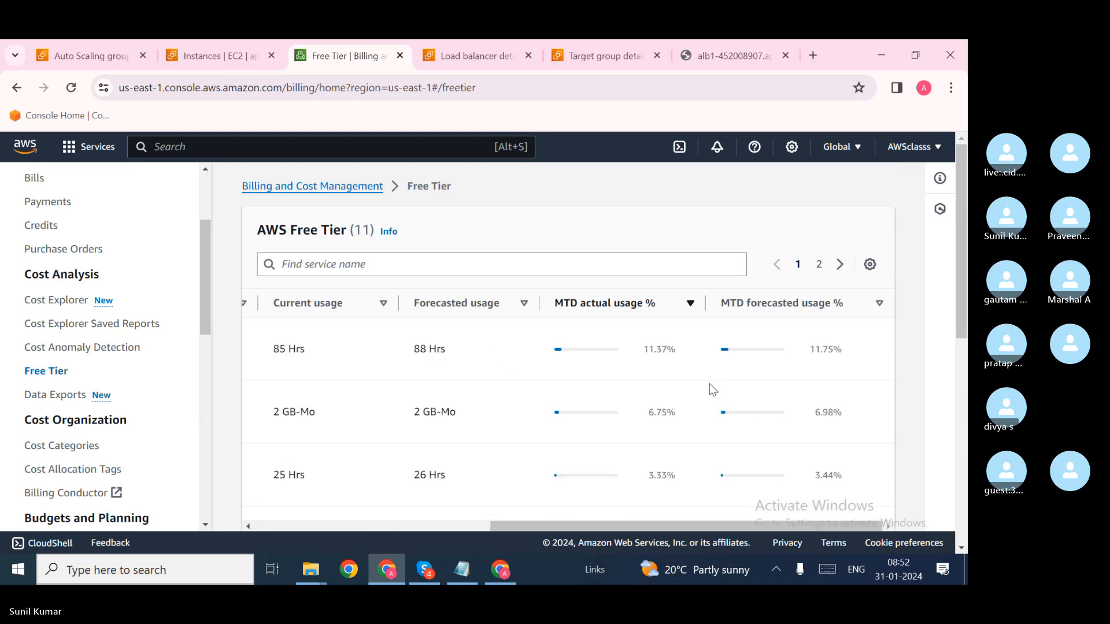
pyautogui.moveTo(679, 353); pyautogui.dragTo(641, 353)
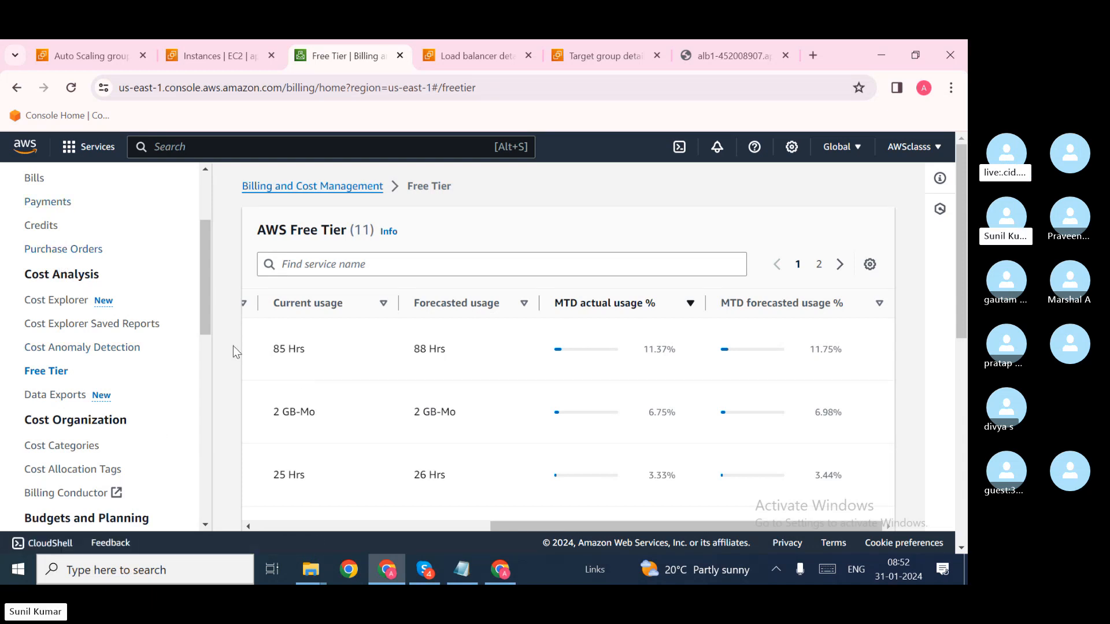
pyautogui.click(17, 88)
# Step: Switch among the browser tabs back to the EC2 Instances list
pyautogui.click(196, 48)
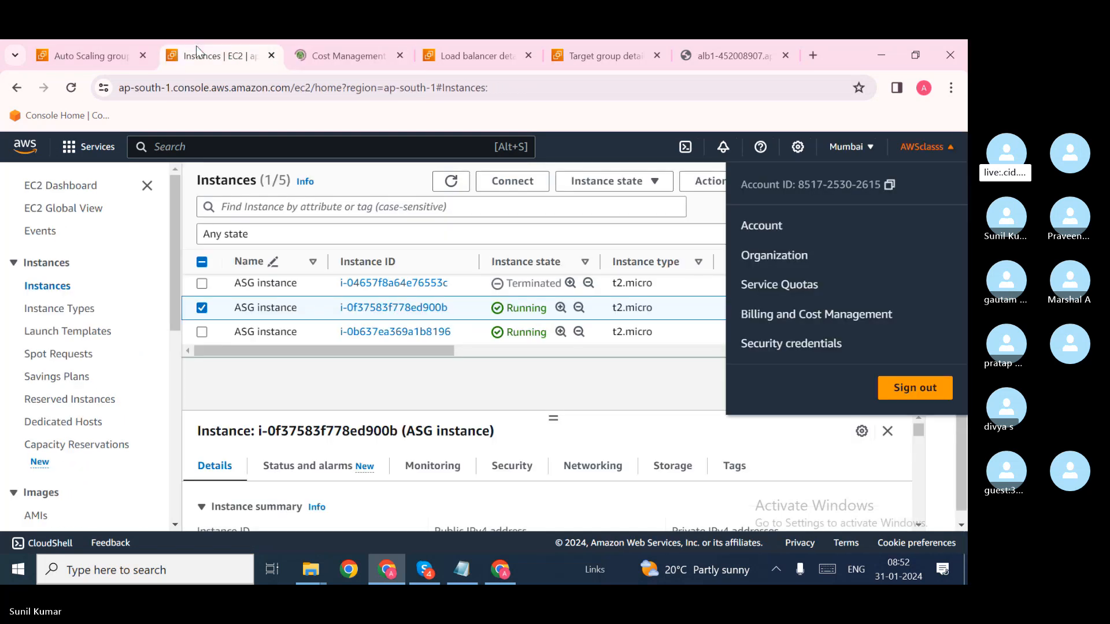
pyautogui.click(70, 49)
pyautogui.click(231, 52)
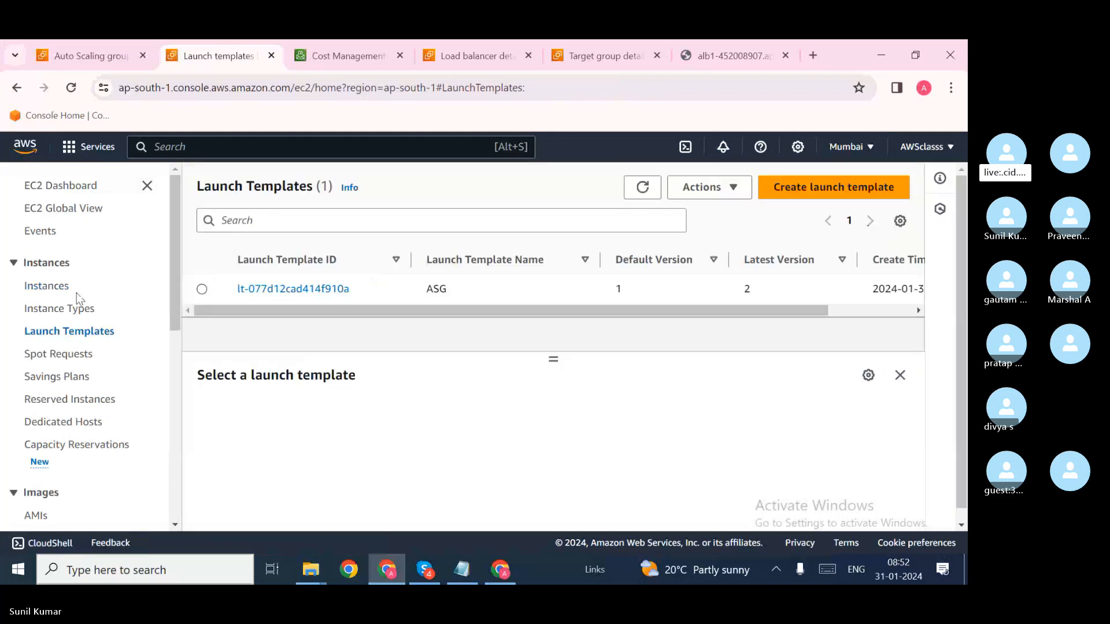
pyautogui.click(41, 286)
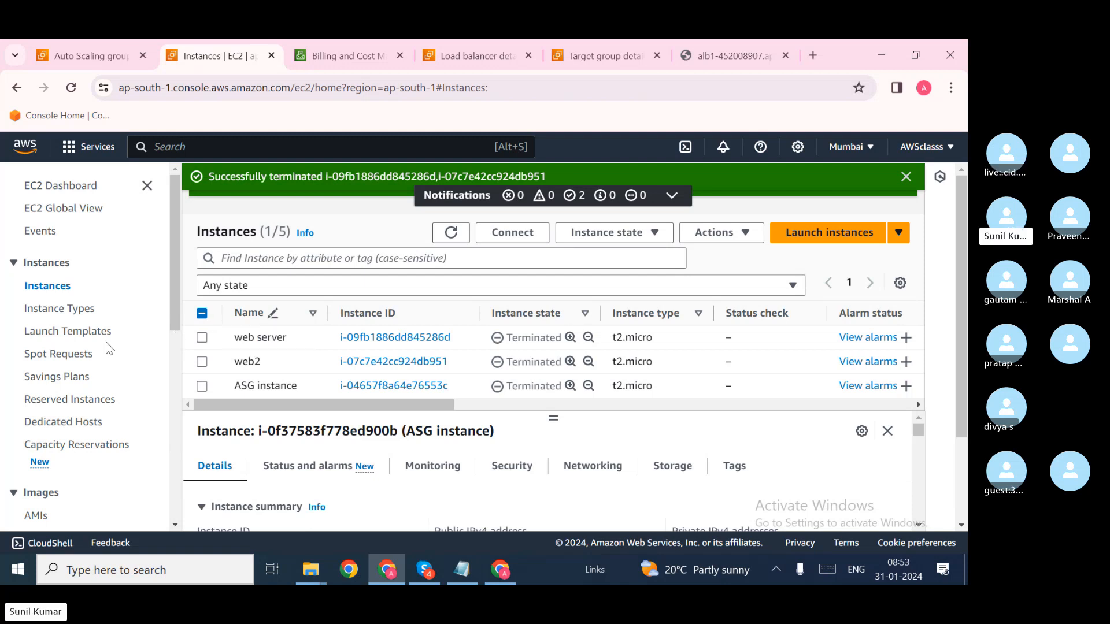
# Step: Open the ASG launch template's details (default version 1) and its Actions menu
pyautogui.click(86, 335)
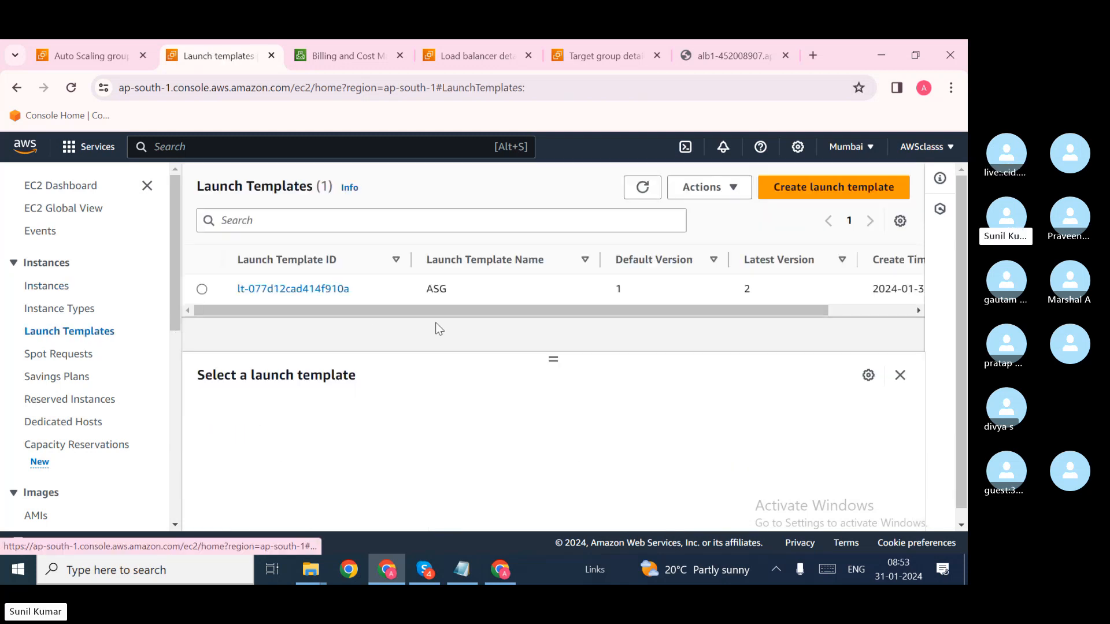
pyautogui.click(291, 287)
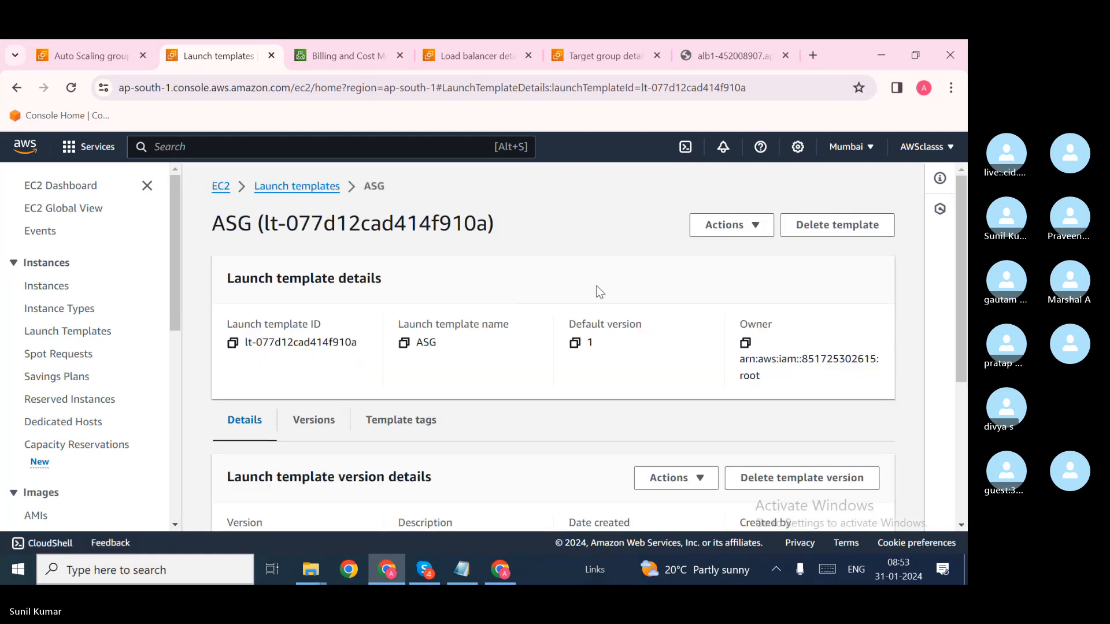
pyautogui.click(755, 227)
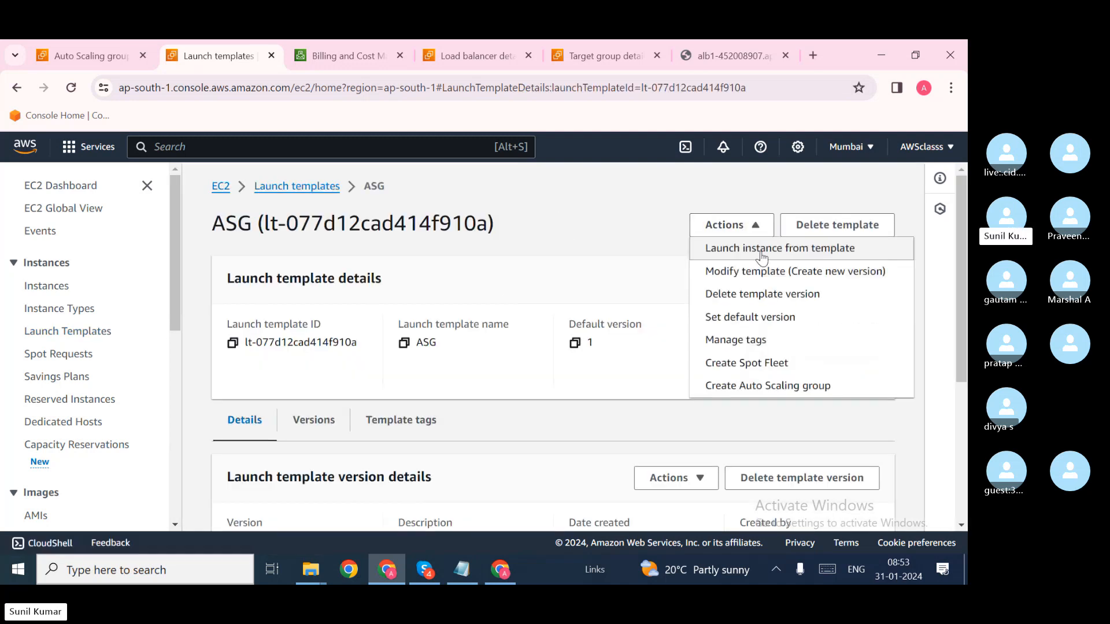
pyautogui.click(764, 273)
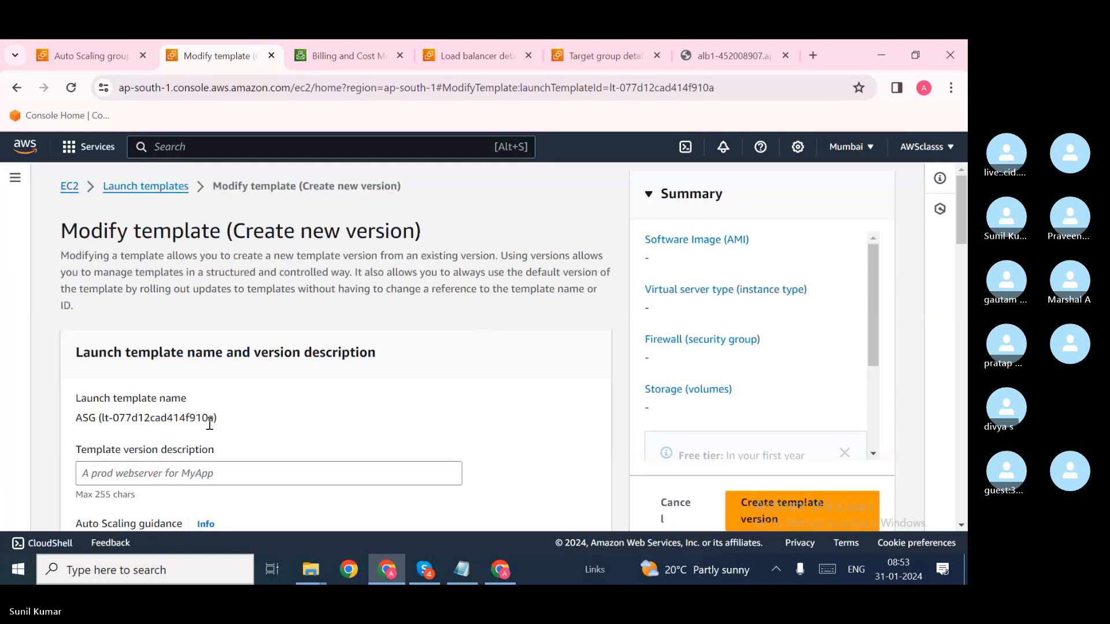
pyautogui.scroll(-5, 209, 423)
pyautogui.scroll(-4, 210, 423)
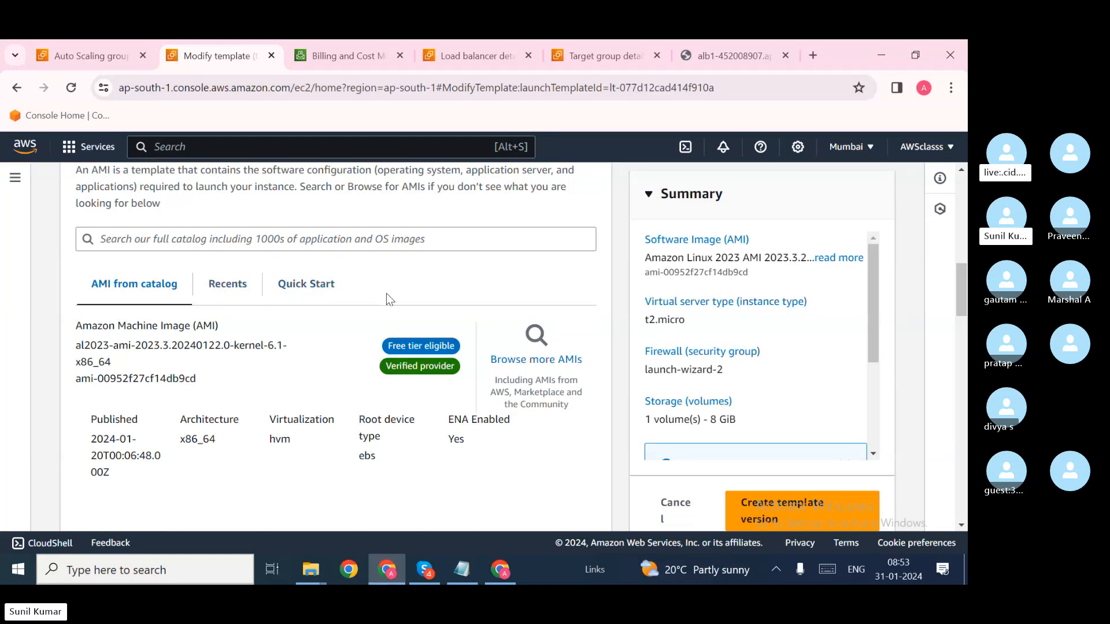
pyautogui.scroll(-2, 511, 495)
pyautogui.scroll(-9, 514, 500)
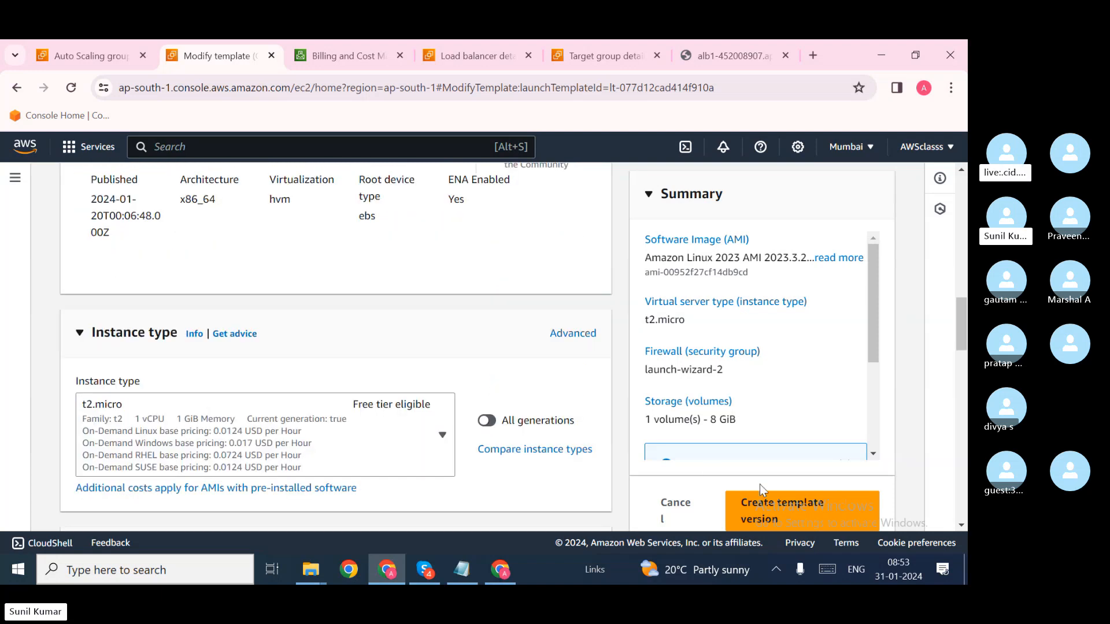
pyautogui.click(18, 88)
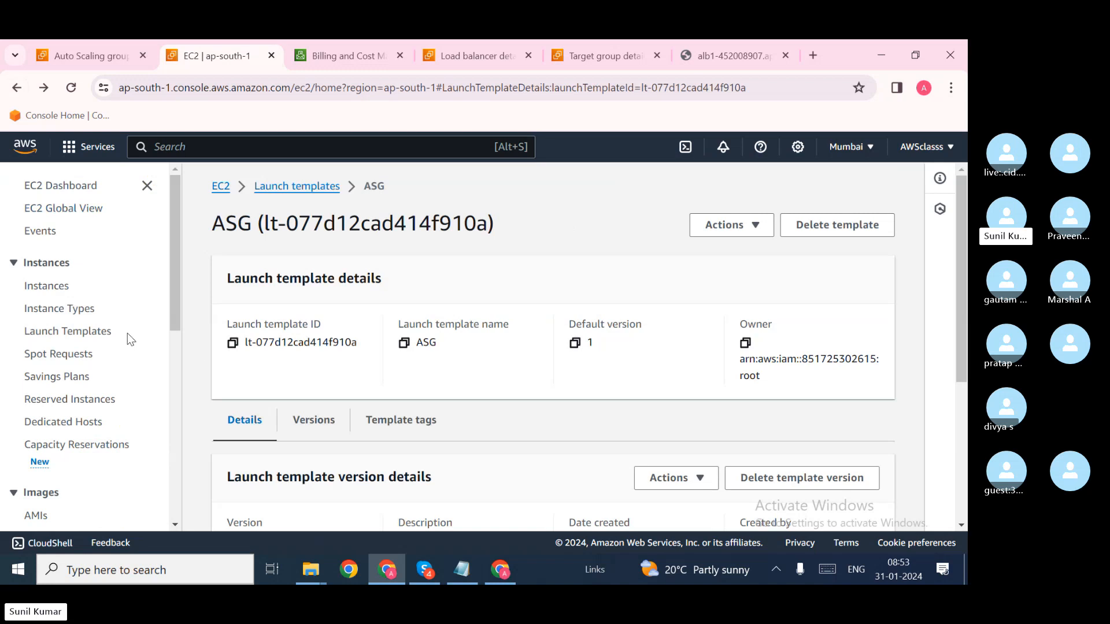
pyautogui.scroll(-2, 131, 431)
pyautogui.scroll(2, 131, 431)
pyautogui.click(53, 285)
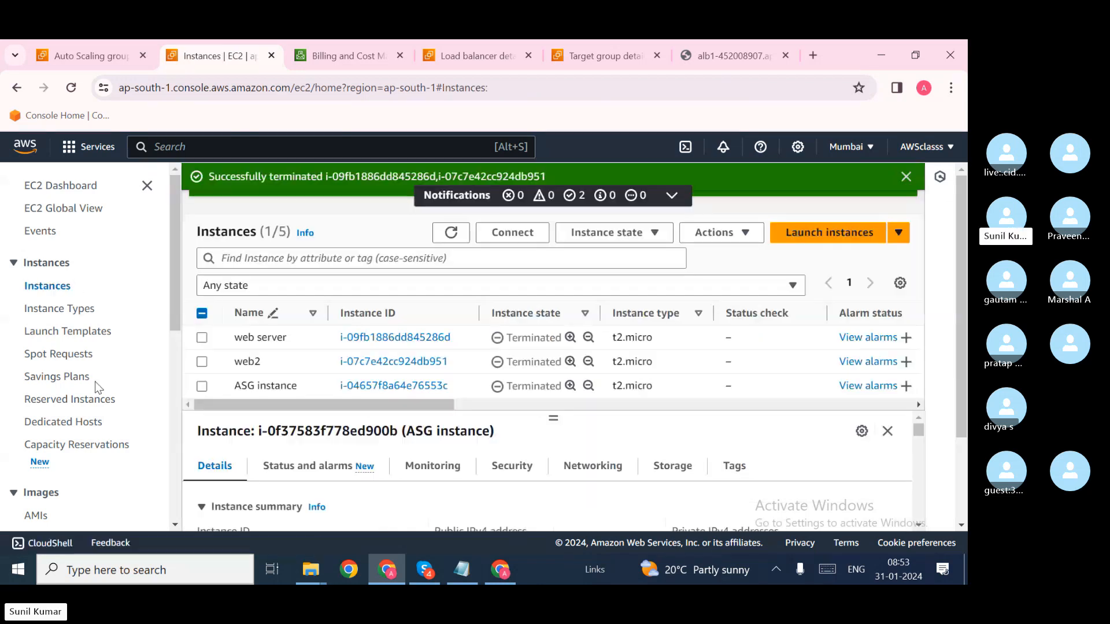
pyautogui.scroll(-3, 295, 364)
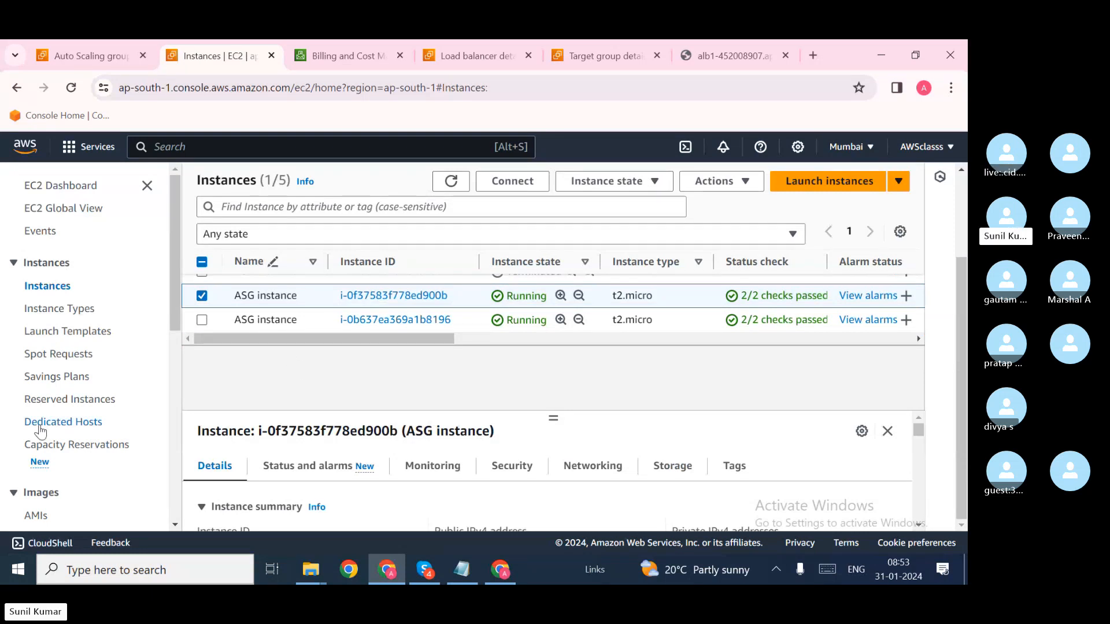
pyautogui.scroll(-5, 40, 429)
# Step: On ASG1's Automatic scaling tab, highlight the dynamic target tracking policy's average CPU 50 target
pyautogui.click(96, 41)
pyautogui.scroll(2, 242, 299)
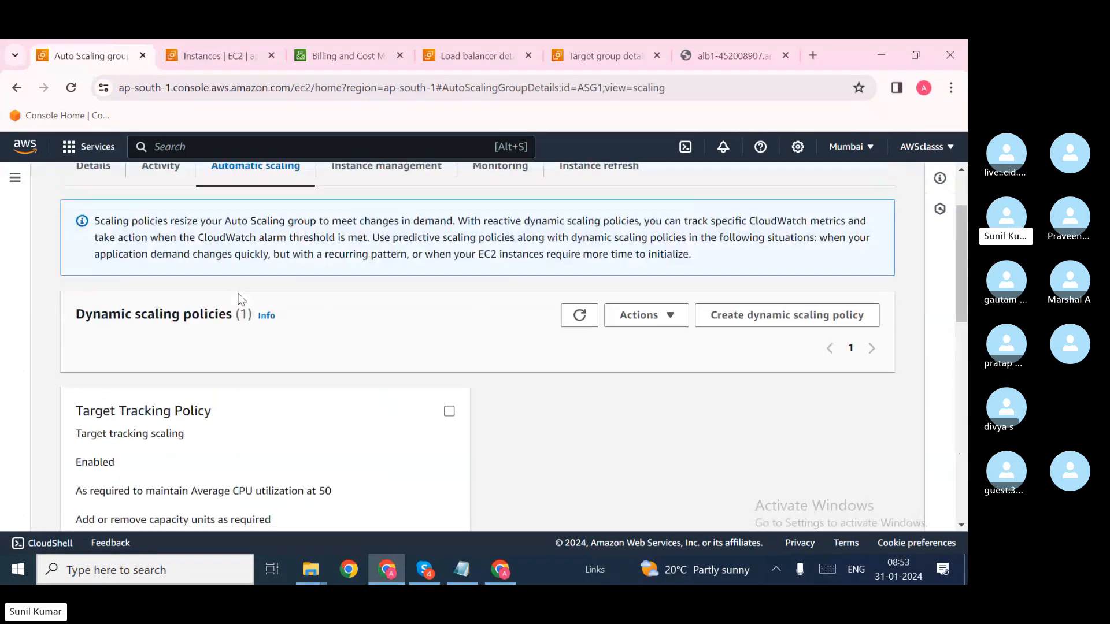
pyautogui.scroll(-1, 242, 299)
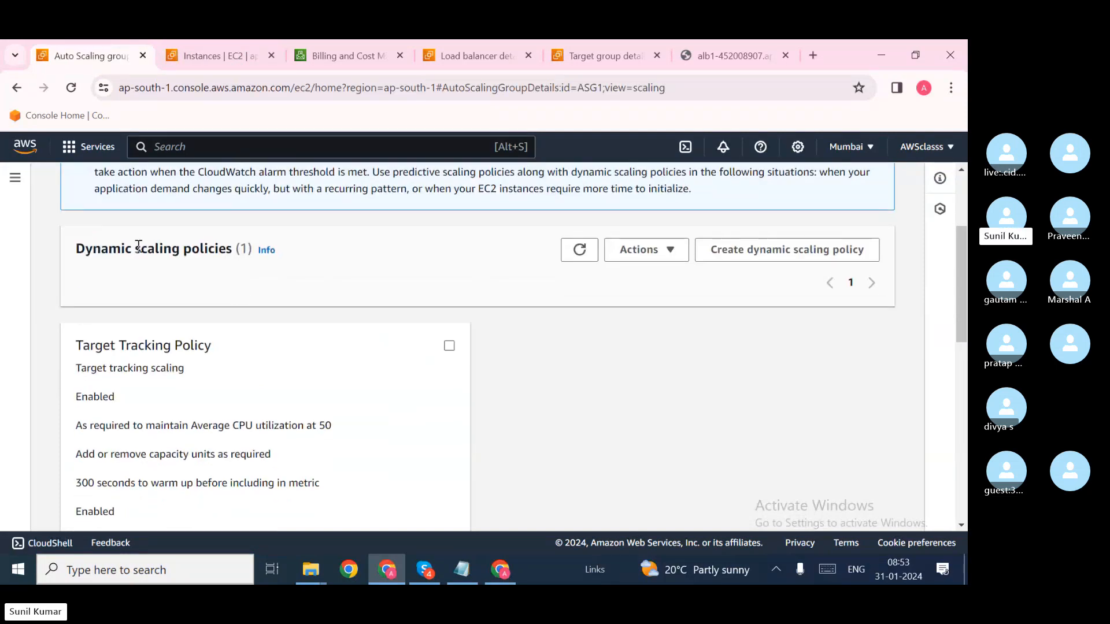
pyautogui.moveTo(77, 249); pyautogui.dragTo(255, 247)
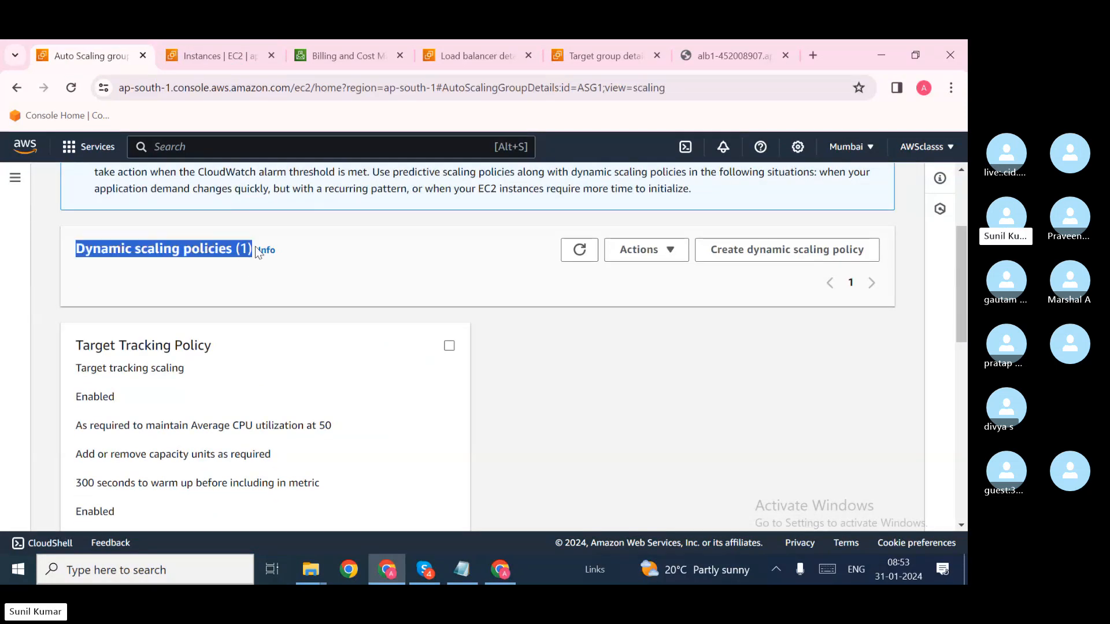
pyautogui.scroll(-1, 249, 370)
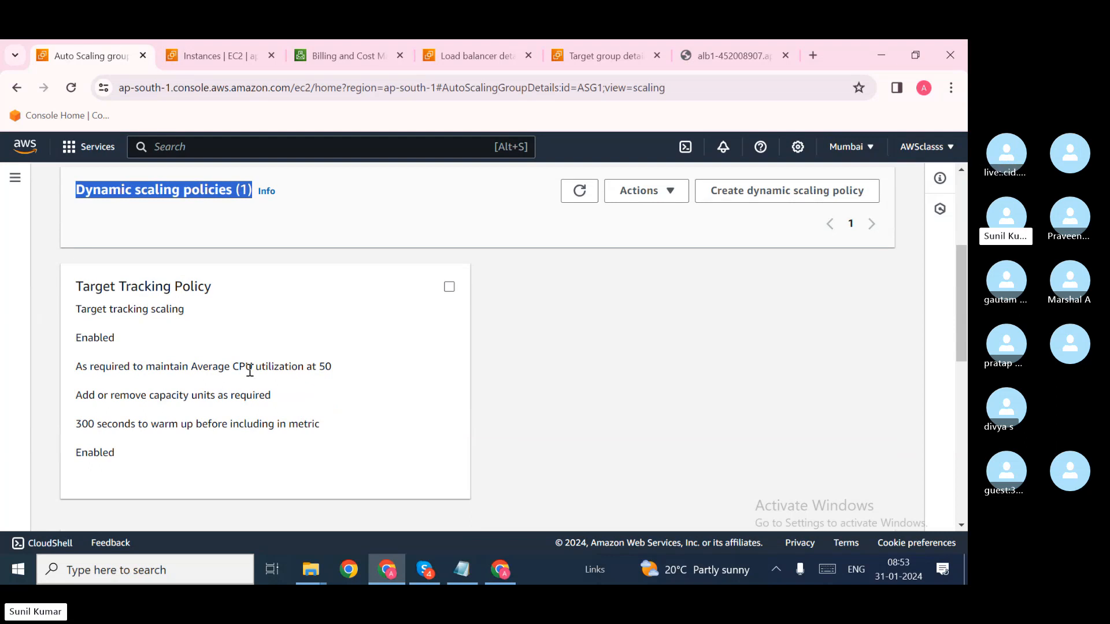
pyautogui.moveTo(240, 368); pyautogui.dragTo(334, 372)
pyautogui.click(335, 371)
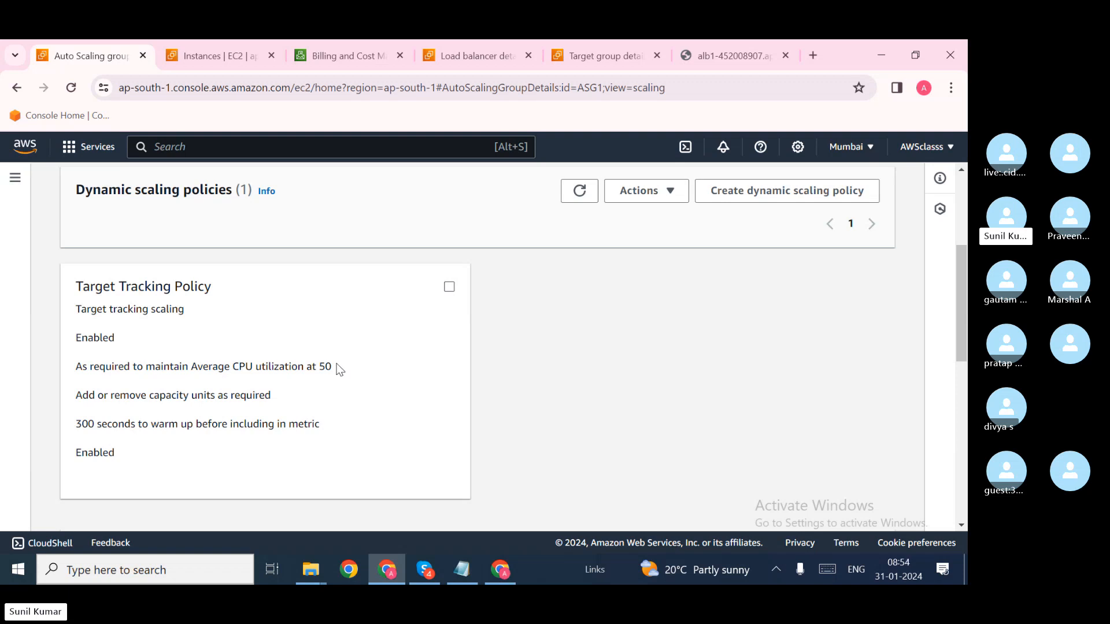
pyautogui.moveTo(336, 368); pyautogui.dragTo(193, 371)
pyautogui.click(320, 373)
# Step: Scroll down to the empty Predictive scaling policies section
pyautogui.scroll(-4, 549, 362)
pyautogui.scroll(4, 437, 369)
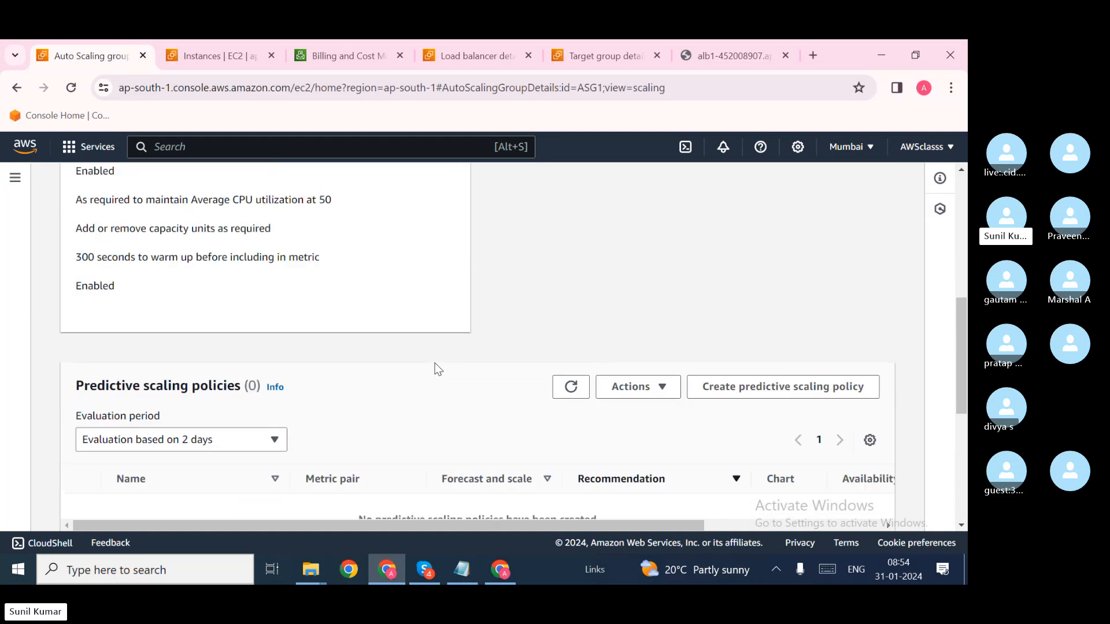
pyautogui.scroll(-4, 437, 369)
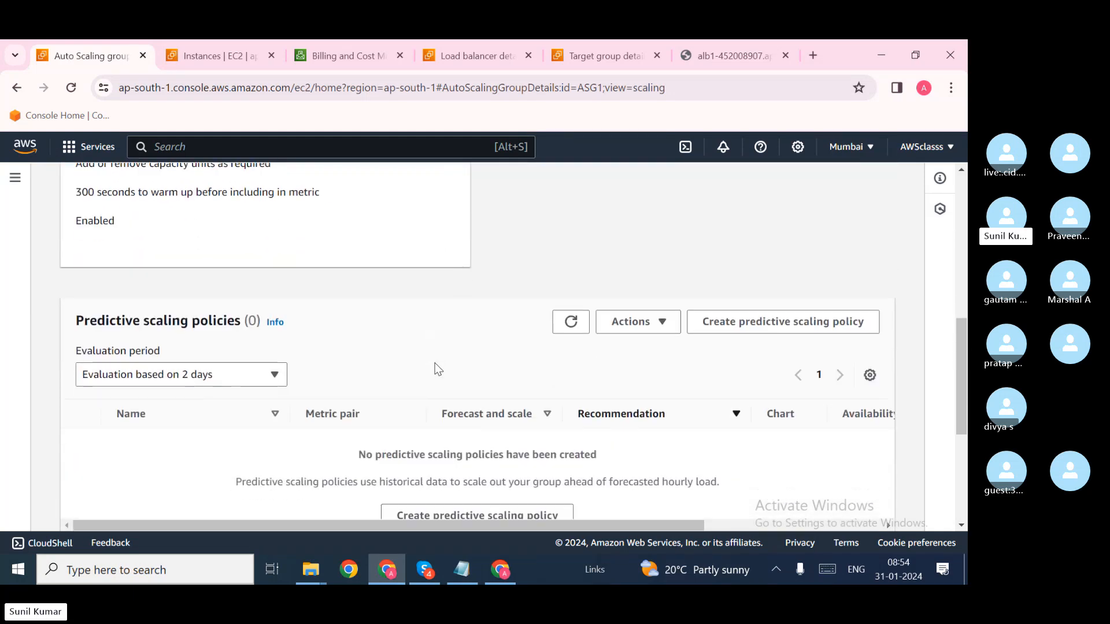
pyautogui.scroll(-1, 438, 369)
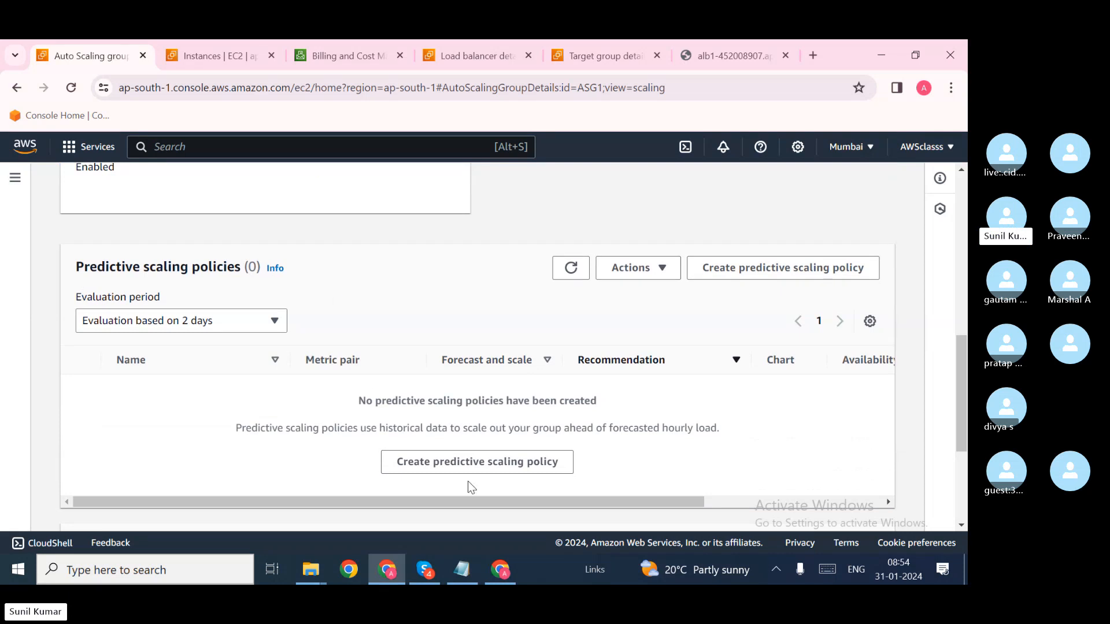
# Step: Begin a predictive scaling policy for ASG1 and switch Scale based on forecast on
pyautogui.click(489, 469)
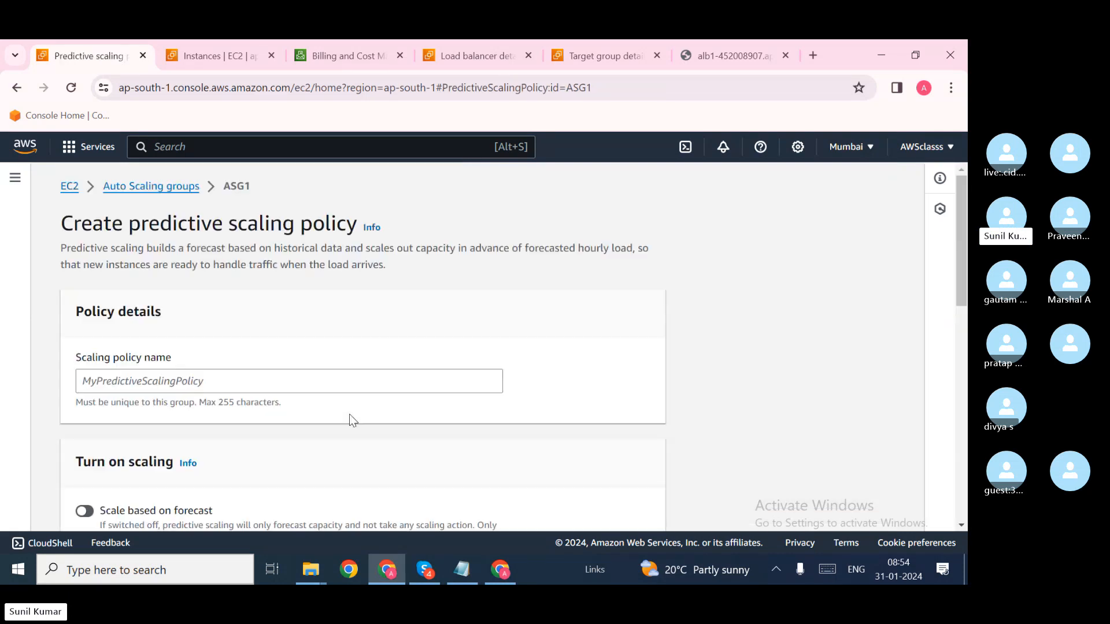
pyautogui.scroll(-6, 349, 414)
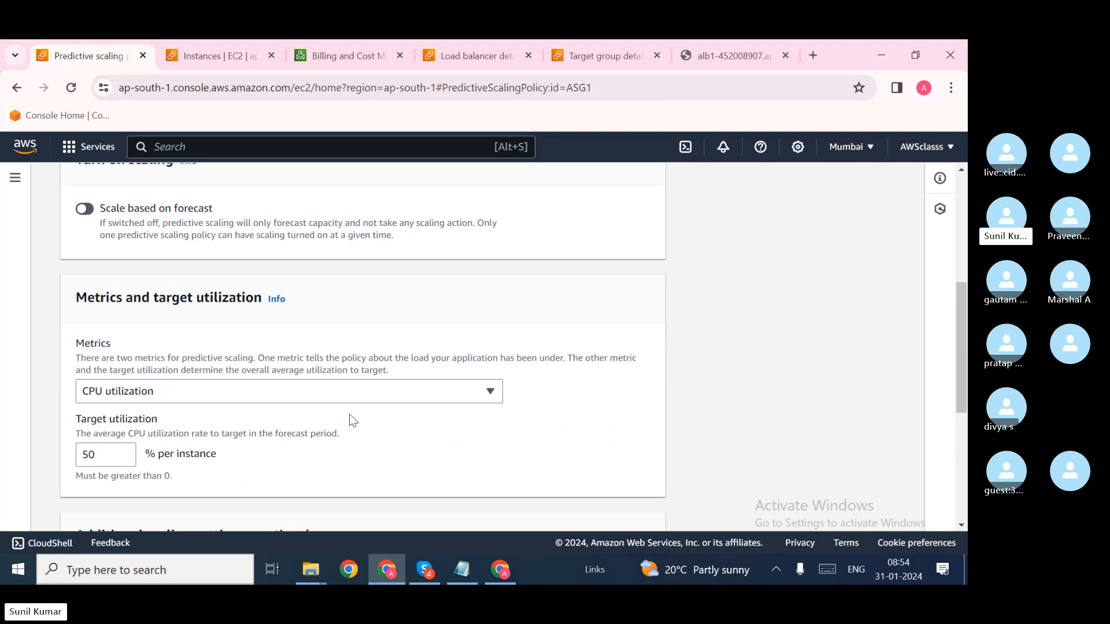
pyautogui.scroll(-2, 350, 415)
pyautogui.scroll(-3, 350, 418)
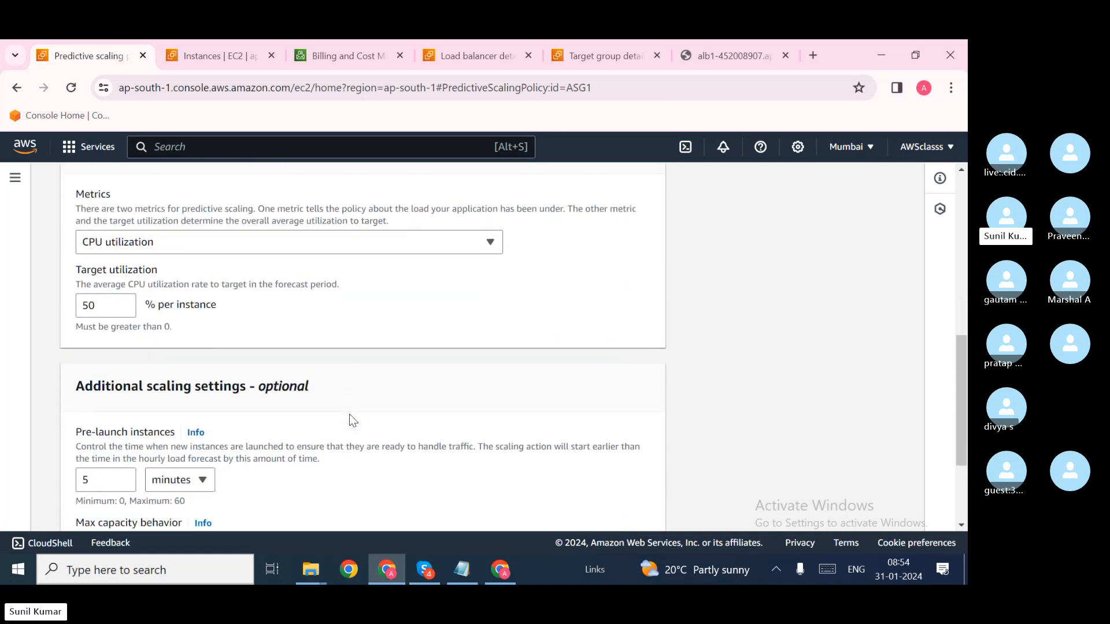
pyautogui.scroll(7, 350, 417)
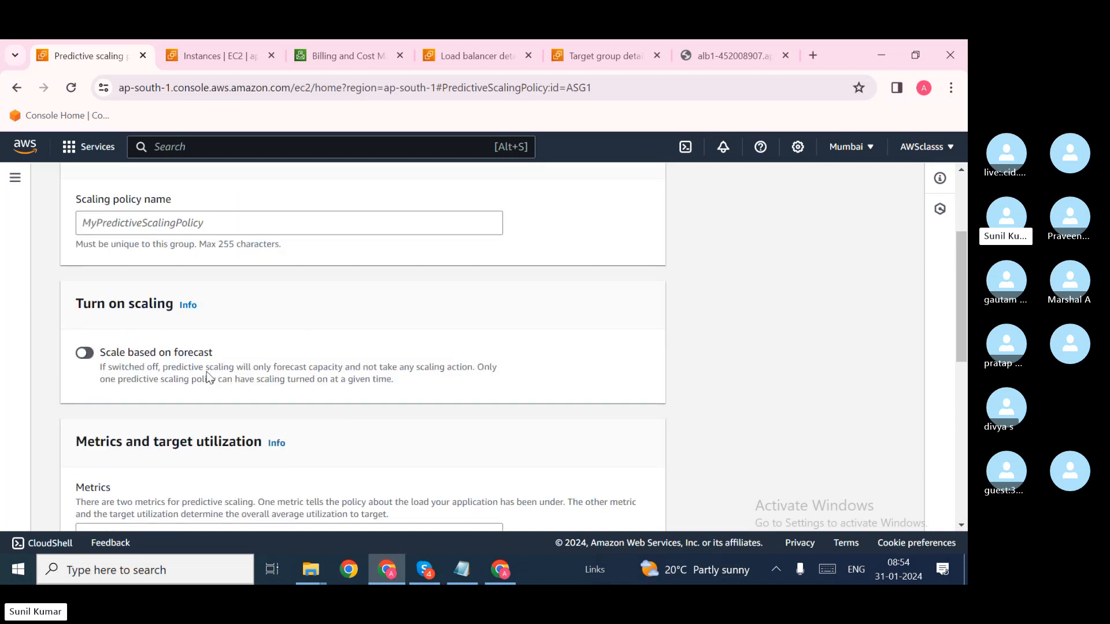
pyautogui.click(94, 355)
# Step: Scroll through the 50% CPU utilization target and 5-minute pre-launch settings to the Create button
pyautogui.scroll(-2, 236, 369)
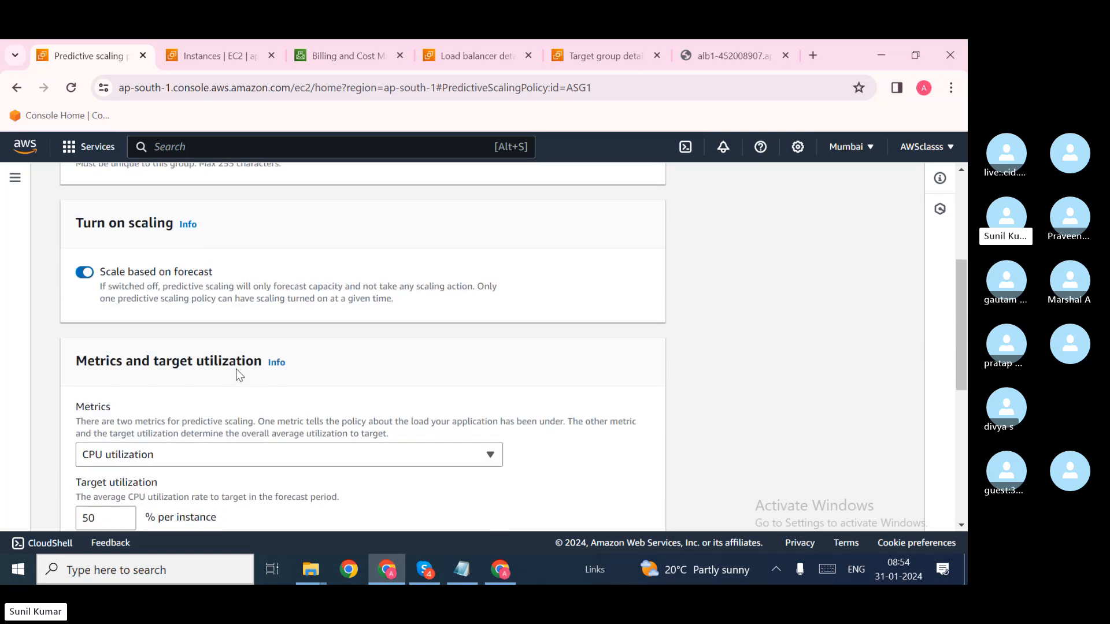
pyautogui.scroll(-3, 237, 369)
pyautogui.scroll(-3, 236, 369)
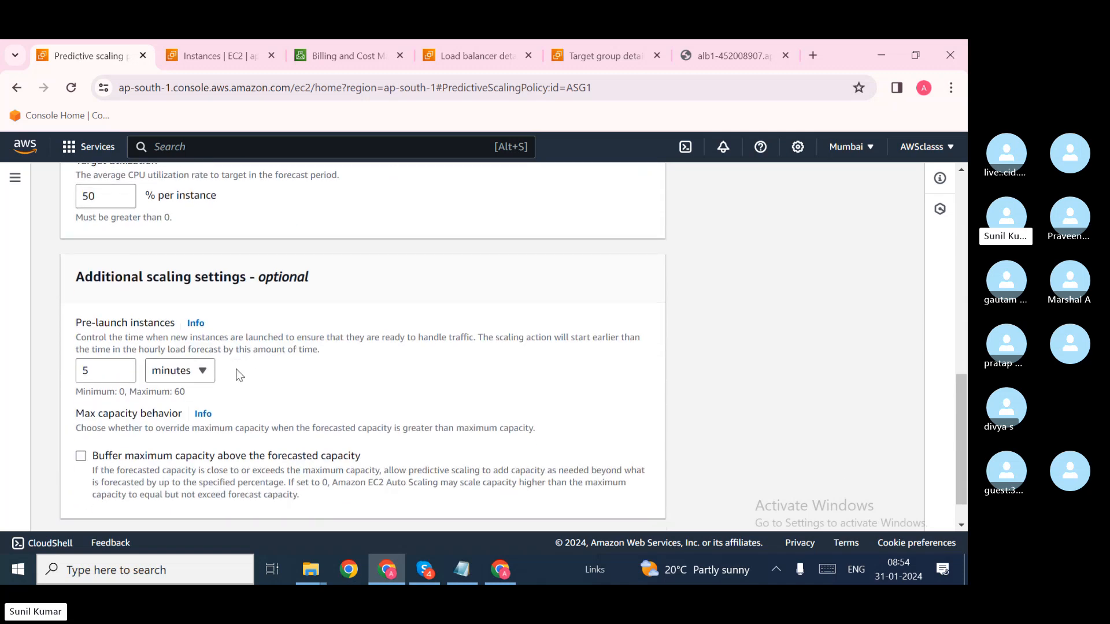
pyautogui.scroll(-1, 336, 387)
pyautogui.scroll(8, 336, 386)
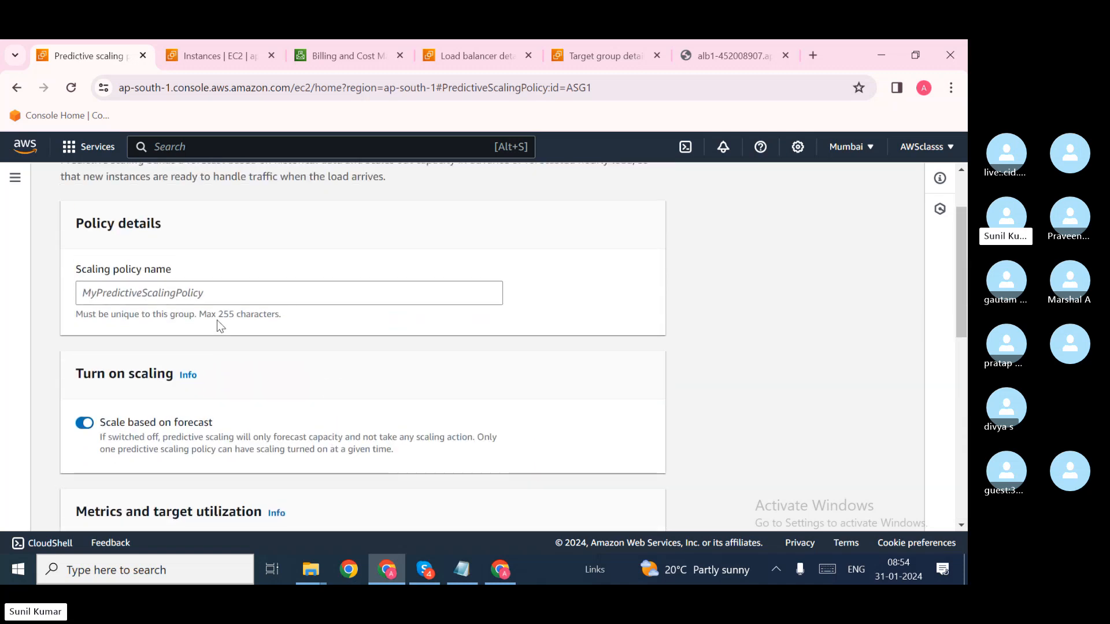
pyautogui.scroll(-2, 273, 420)
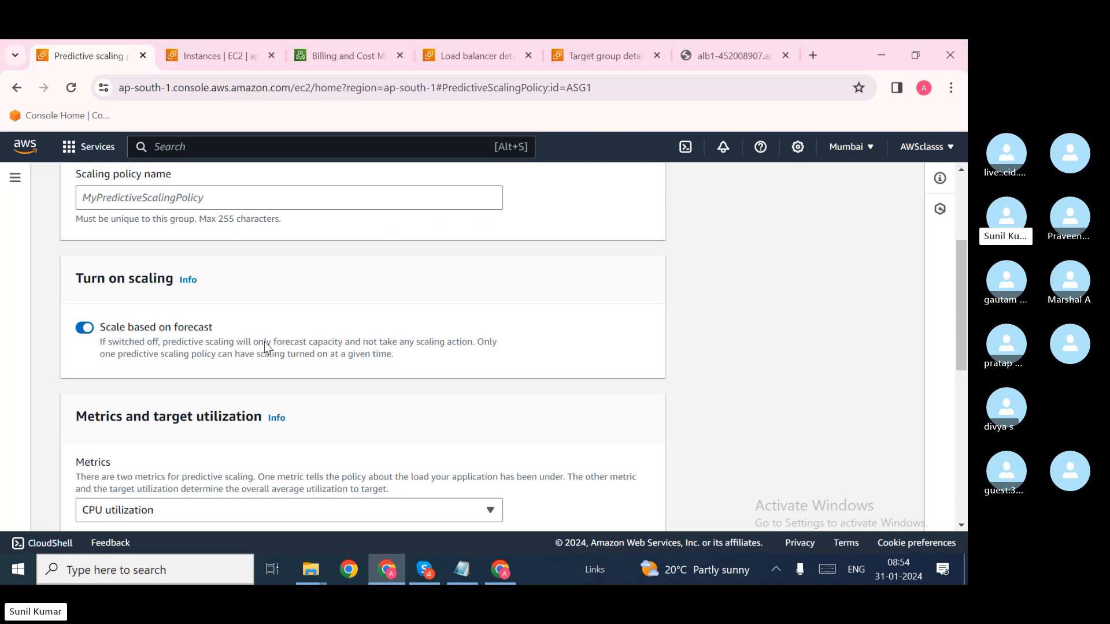
pyautogui.scroll(-5, 225, 355)
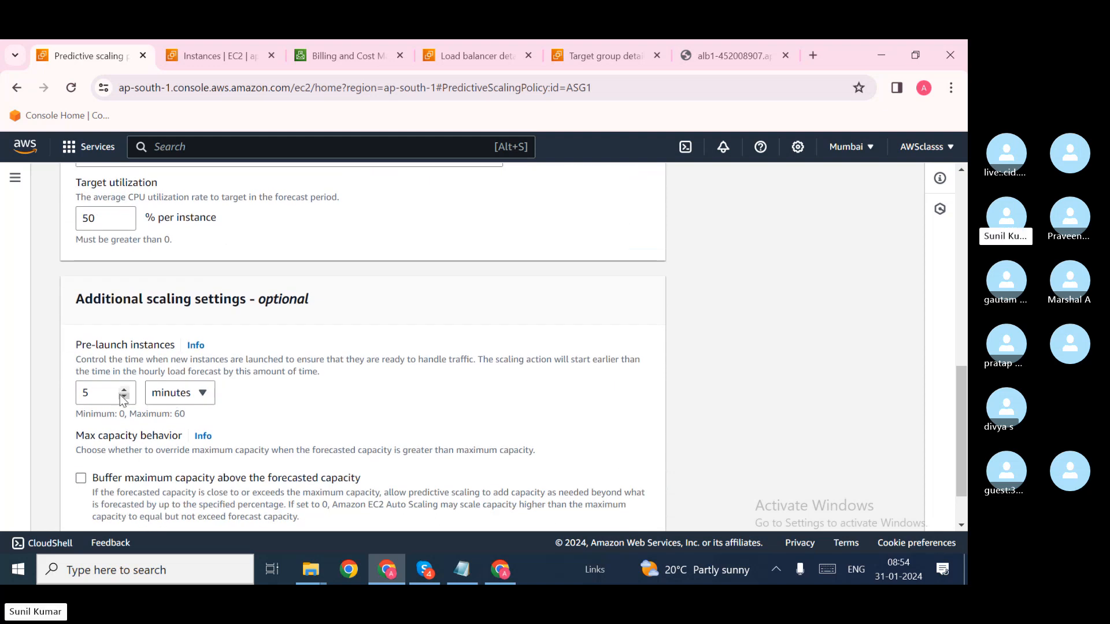
pyautogui.scroll(-1, 265, 414)
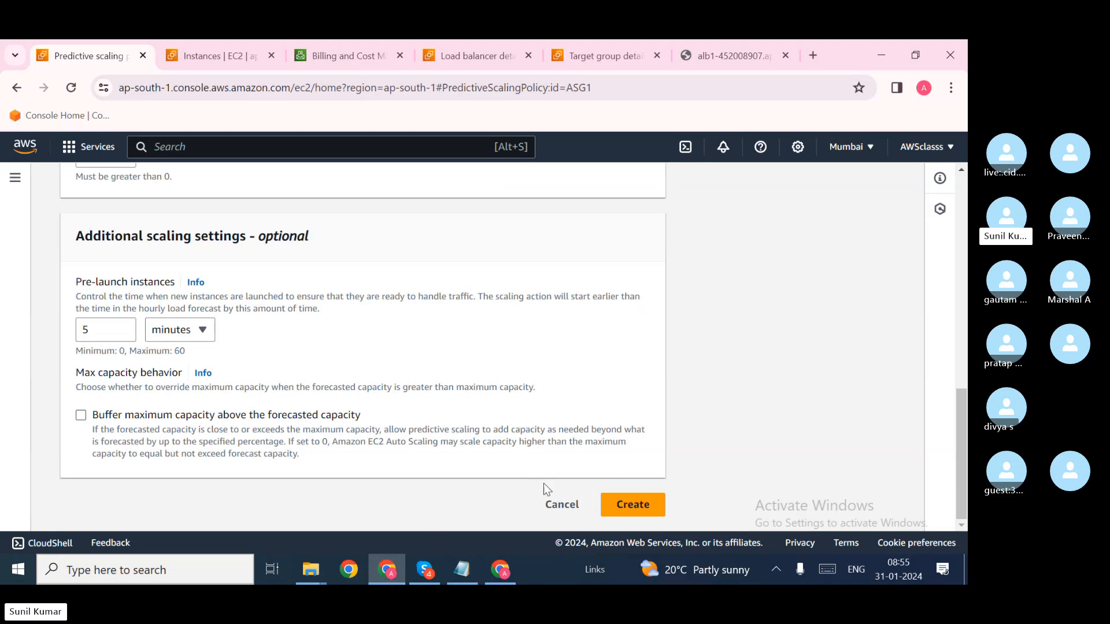
# Step: Cancel the predictive scaling policy and scroll down to Scheduled actions
pyautogui.click(562, 505)
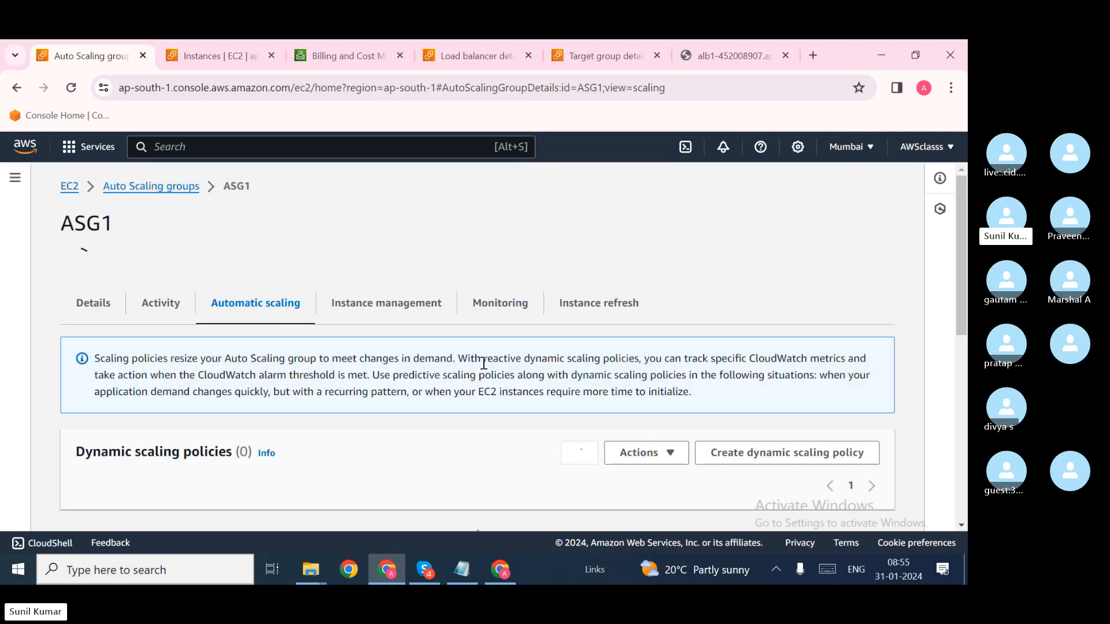
pyautogui.scroll(-2, 485, 369)
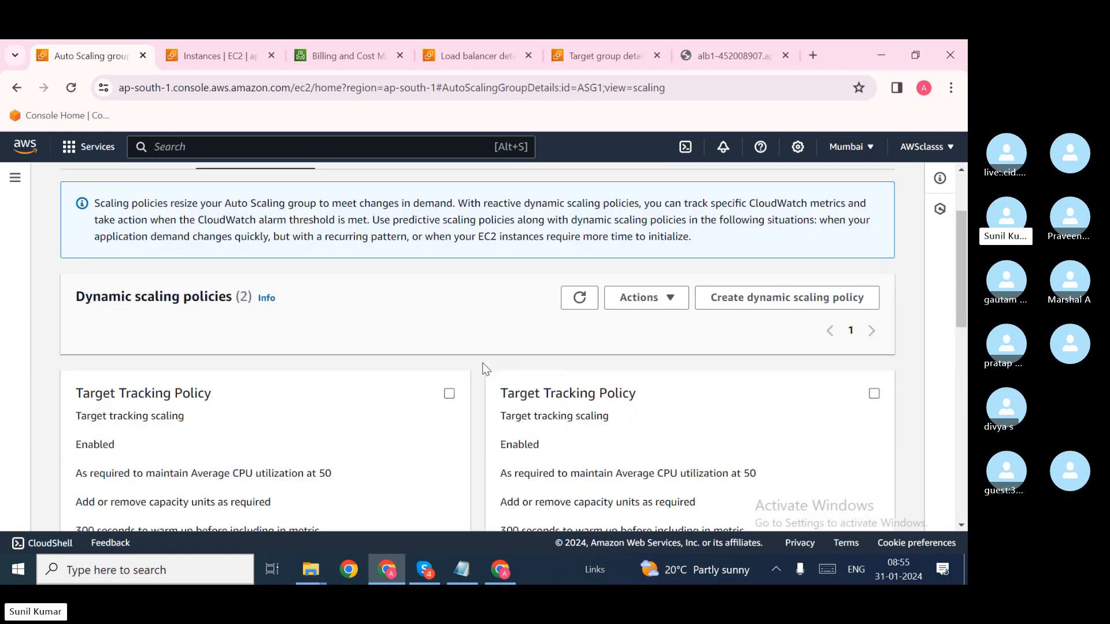
pyautogui.scroll(-2, 484, 368)
pyautogui.scroll(-1, 484, 368)
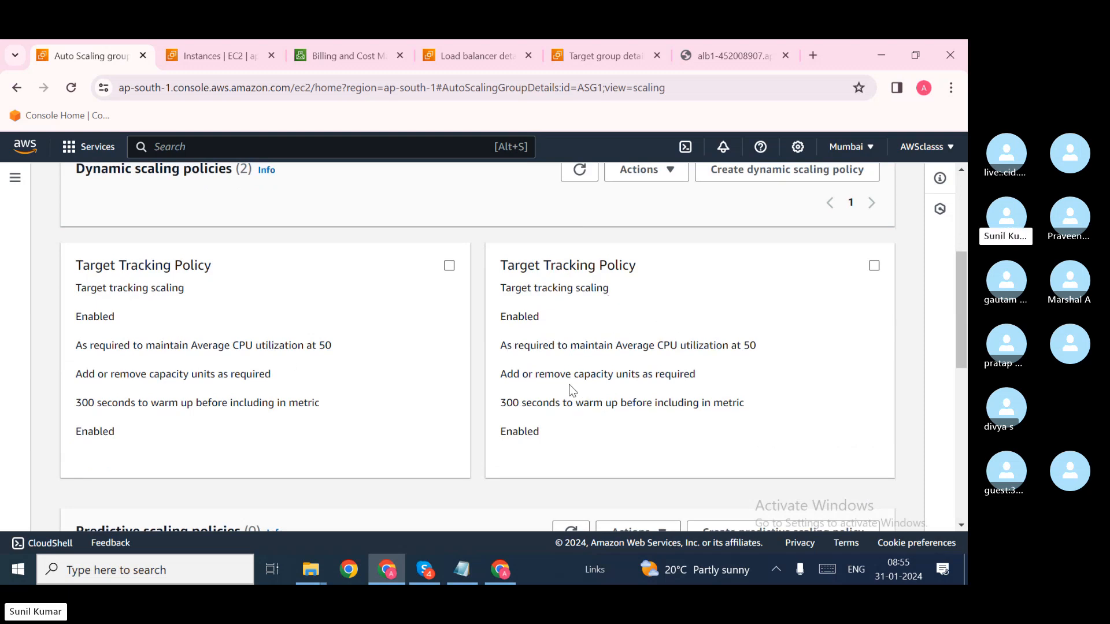
pyautogui.scroll(-5, 573, 390)
pyautogui.scroll(-1, 564, 382)
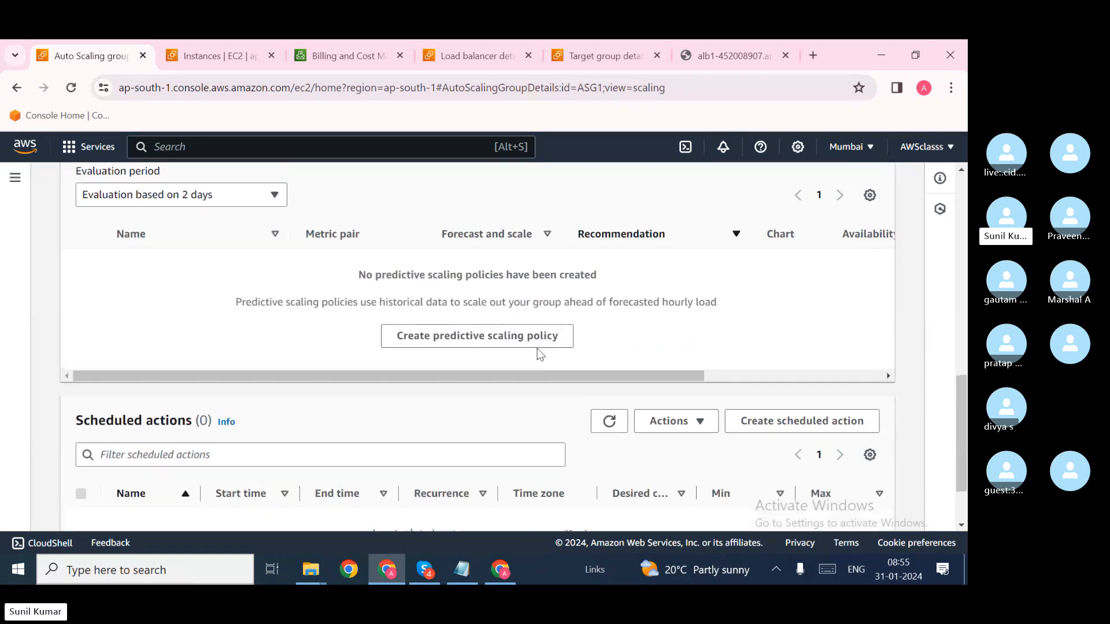
pyautogui.scroll(1, 564, 399)
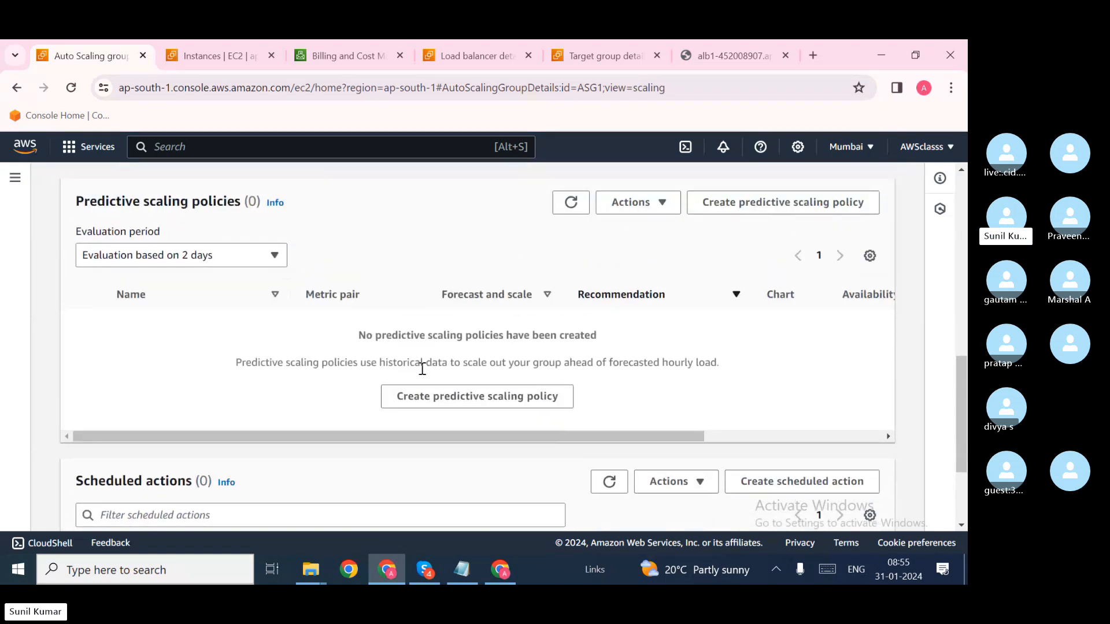
pyautogui.scroll(-2, 422, 368)
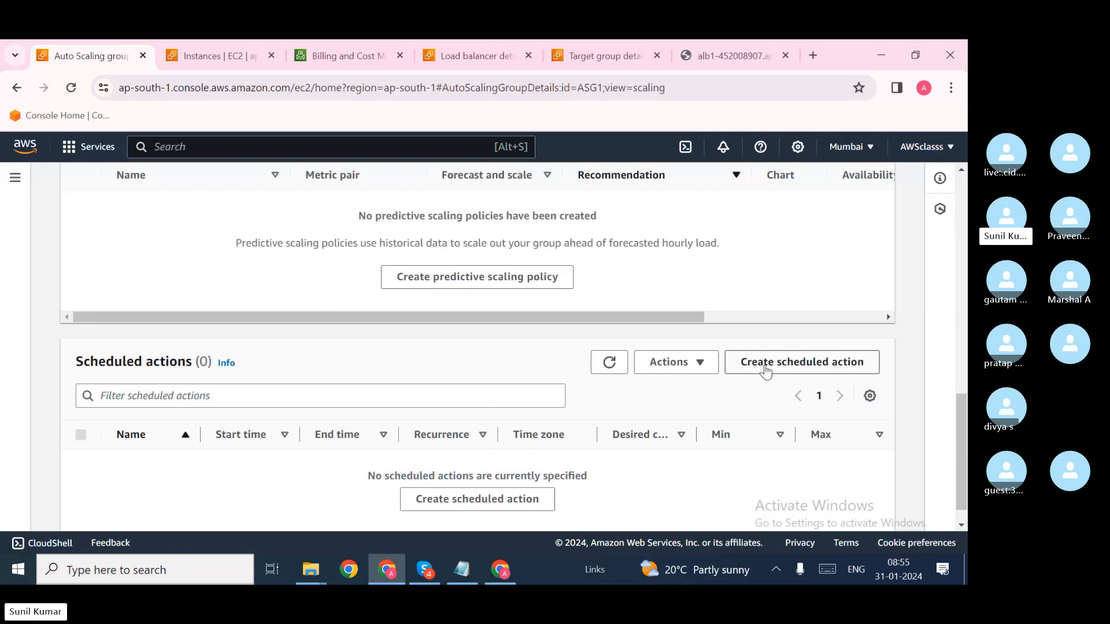
# Step: Start a scheduled action for ASG1 and name it 'tets'
pyautogui.click(765, 367)
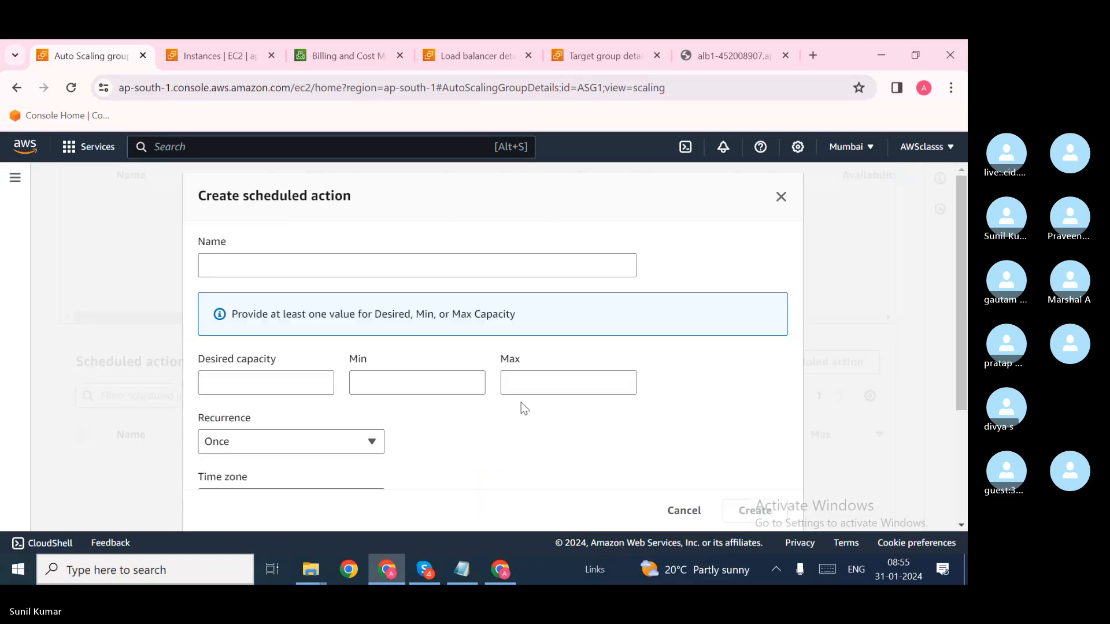
pyautogui.scroll(-1, 402, 411)
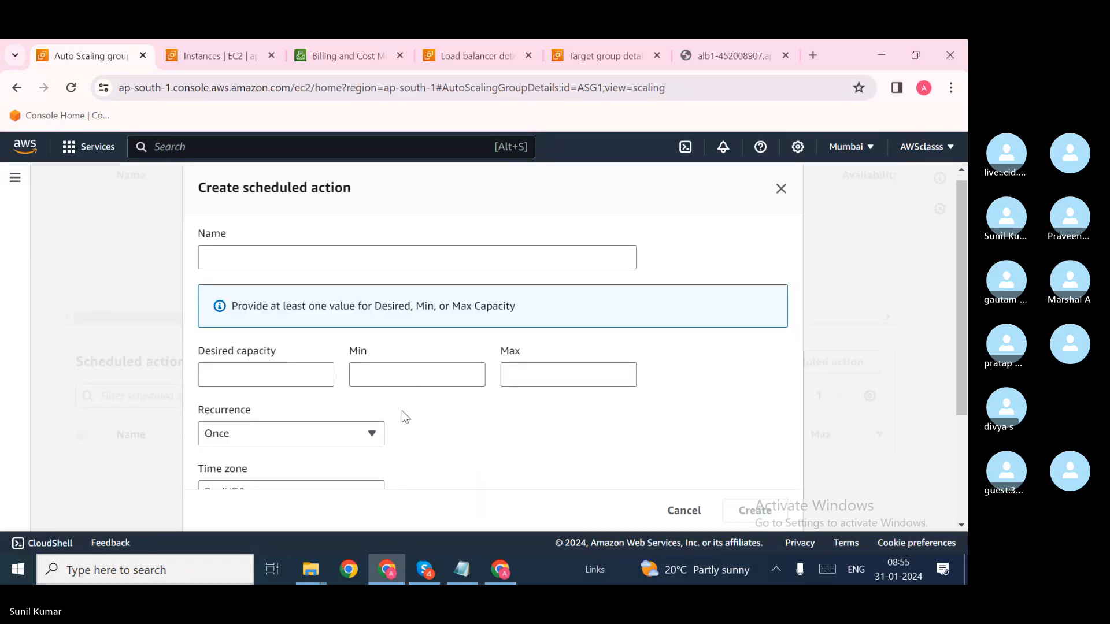
pyautogui.scroll(-2, 414, 422)
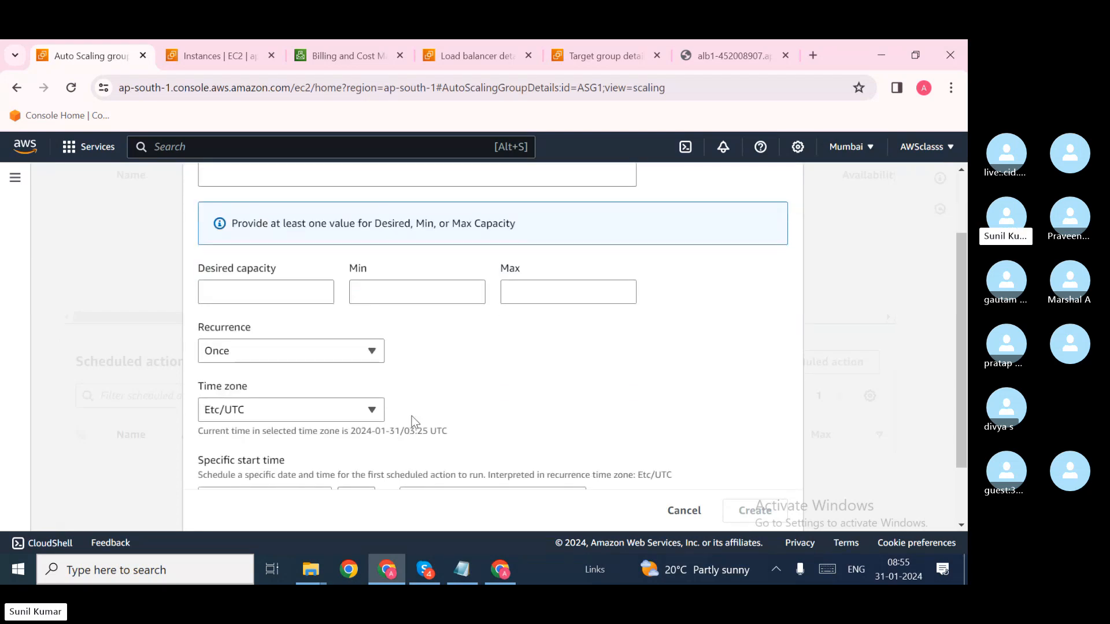
pyautogui.scroll(-2, 413, 419)
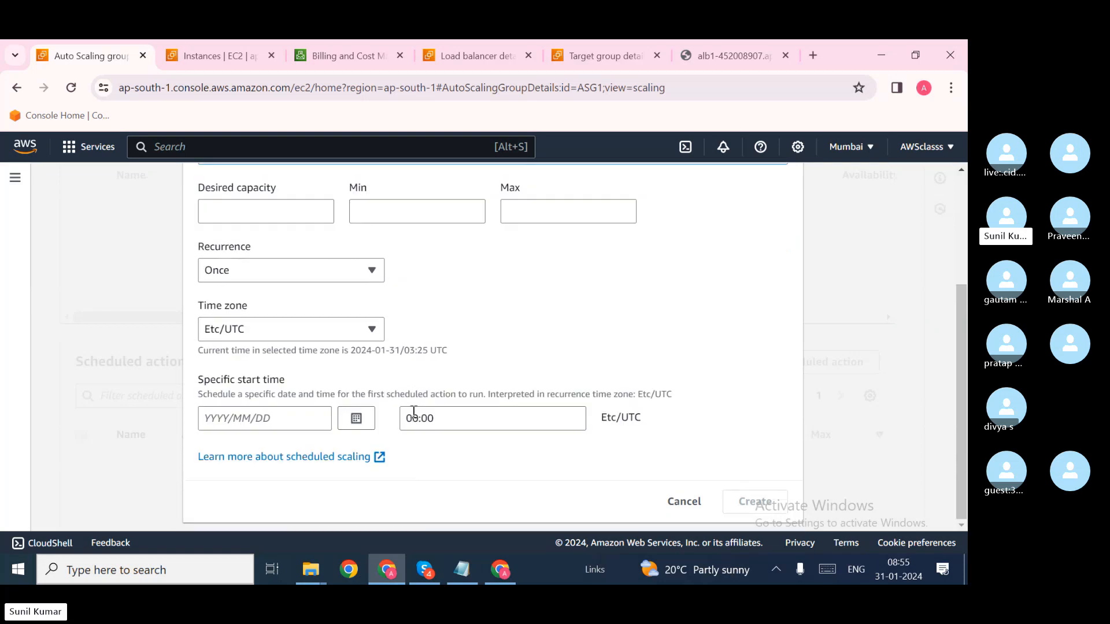
pyautogui.scroll(1, 413, 412)
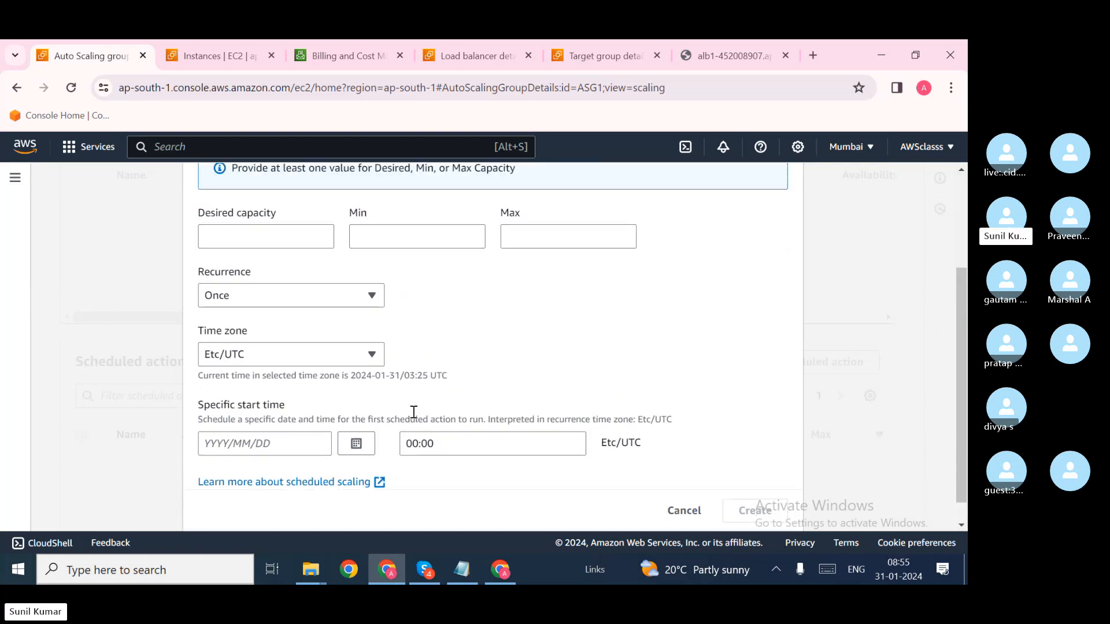
pyautogui.scroll(2, 414, 412)
pyautogui.click(245, 214)
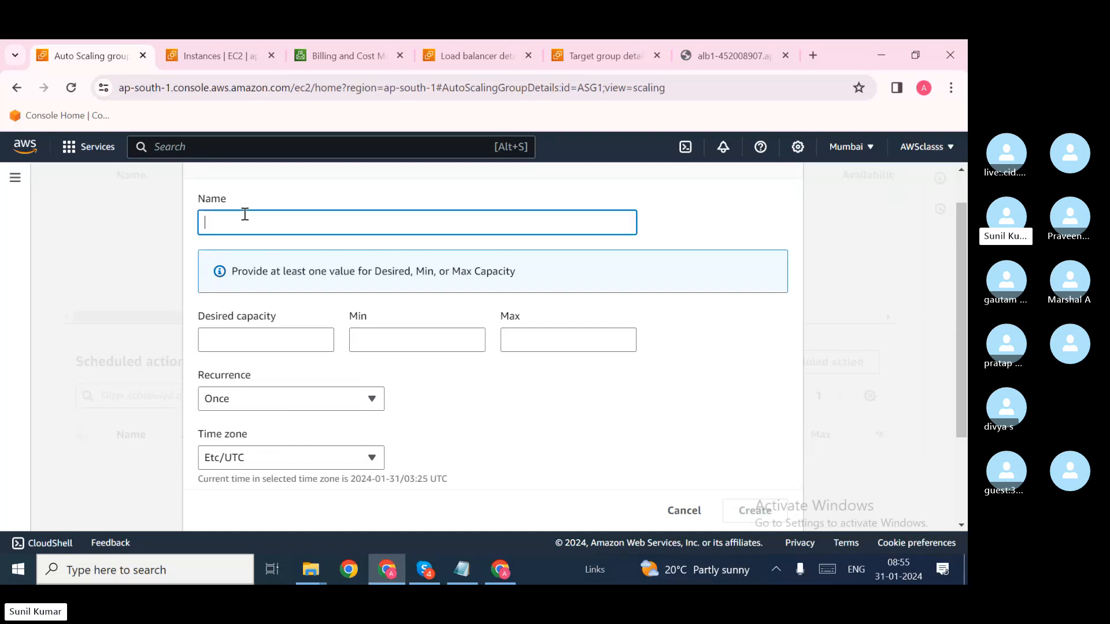
pyautogui.write('tets')
# Step: Set the scheduled action's desired capacity 2, minimum 1 and maximum 10
pyautogui.click(224, 345)
pyautogui.write('2')
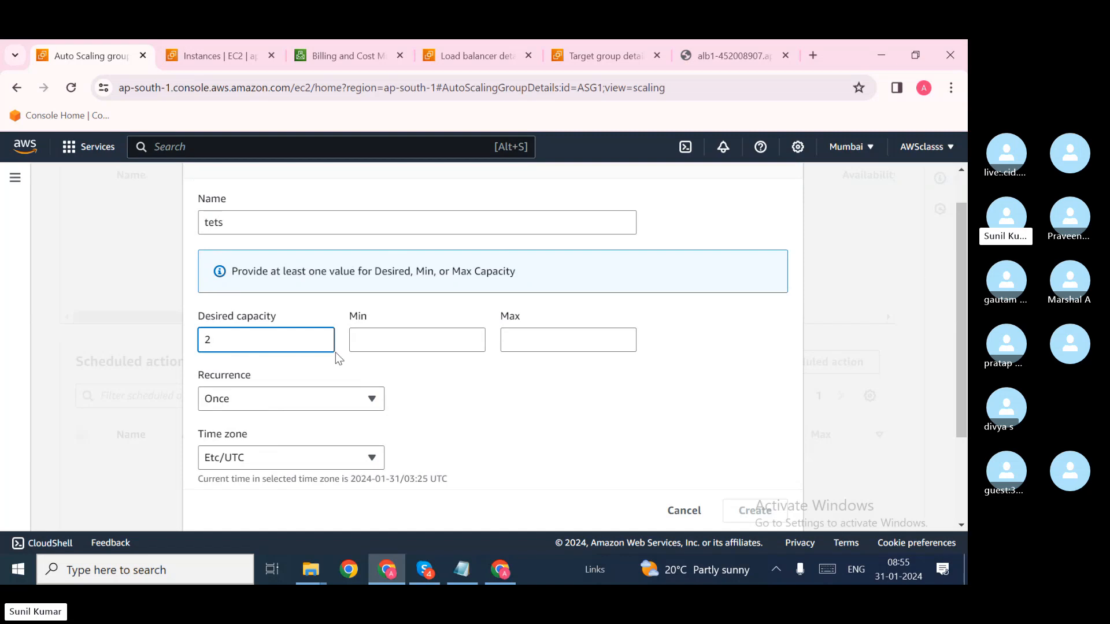
pyautogui.click(387, 334)
pyautogui.write('`')
pyautogui.press('BackSpace')
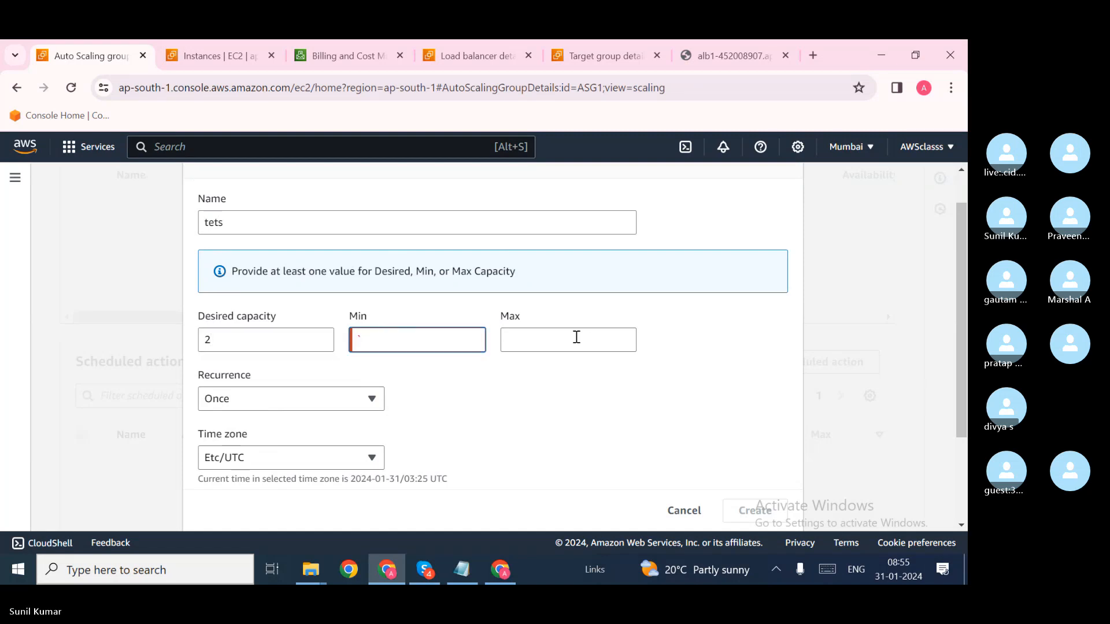
pyautogui.write('1`5')
pyautogui.press('BackSpace')
pyautogui.press('BackSpace')
pyautogui.write('1')
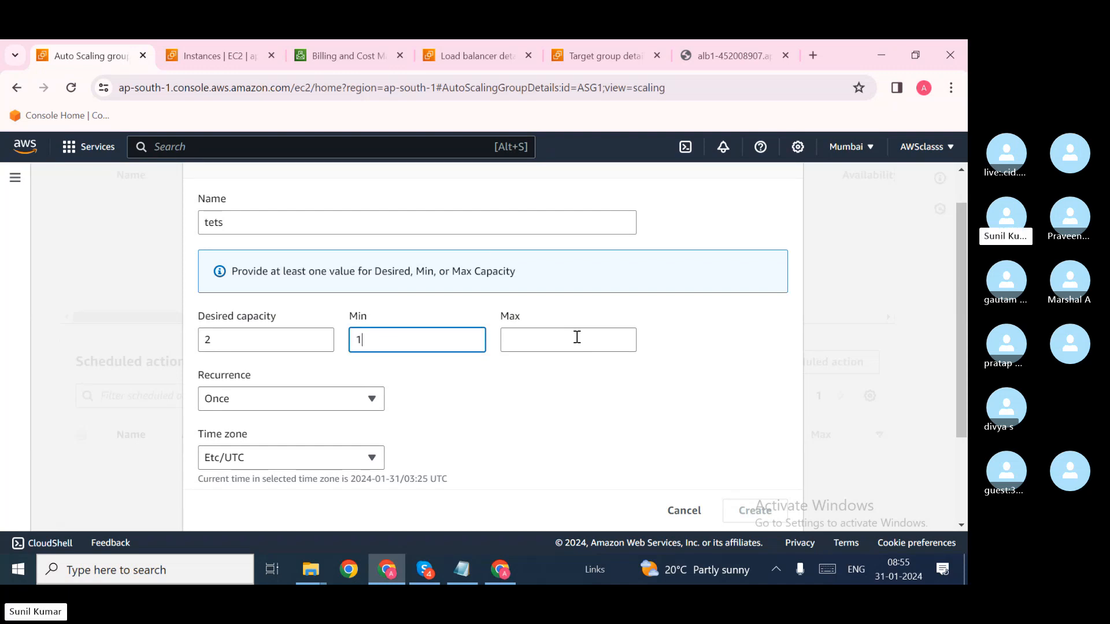
pyautogui.click(572, 337)
pyautogui.write('10')
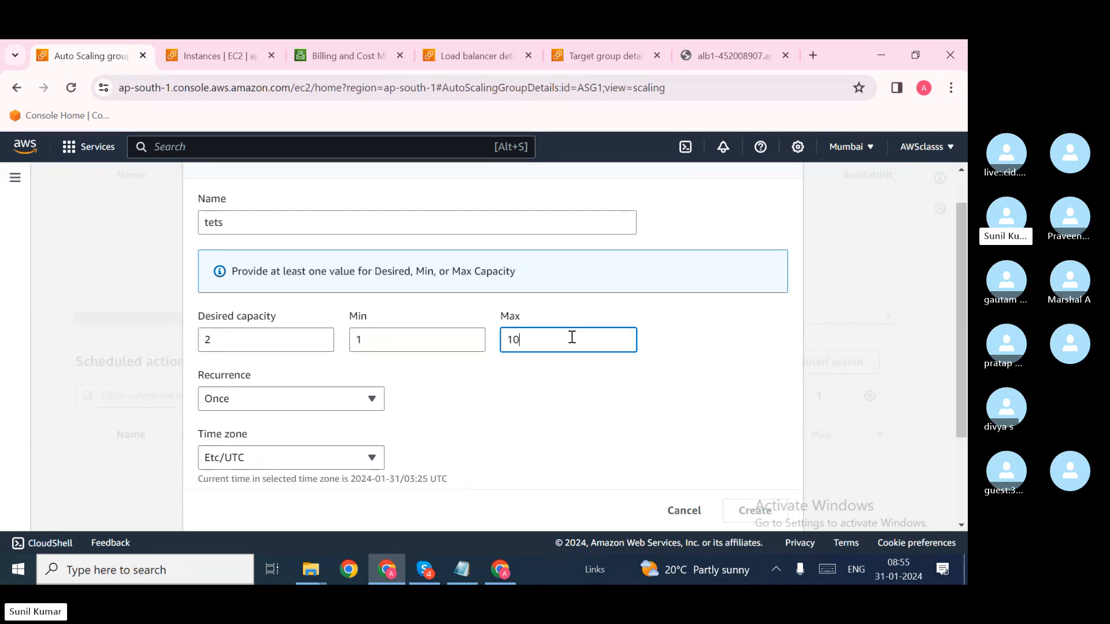
pyautogui.click(489, 438)
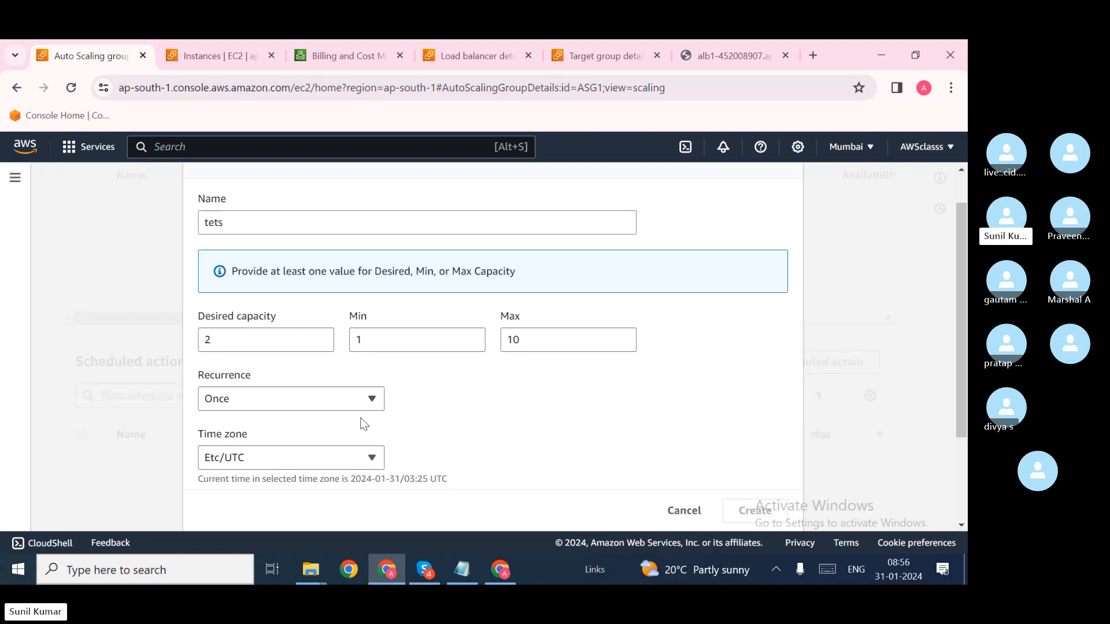
# Step: Keep recurrence at Once, focus the start date, then cancel without creating the action
pyautogui.click(359, 398)
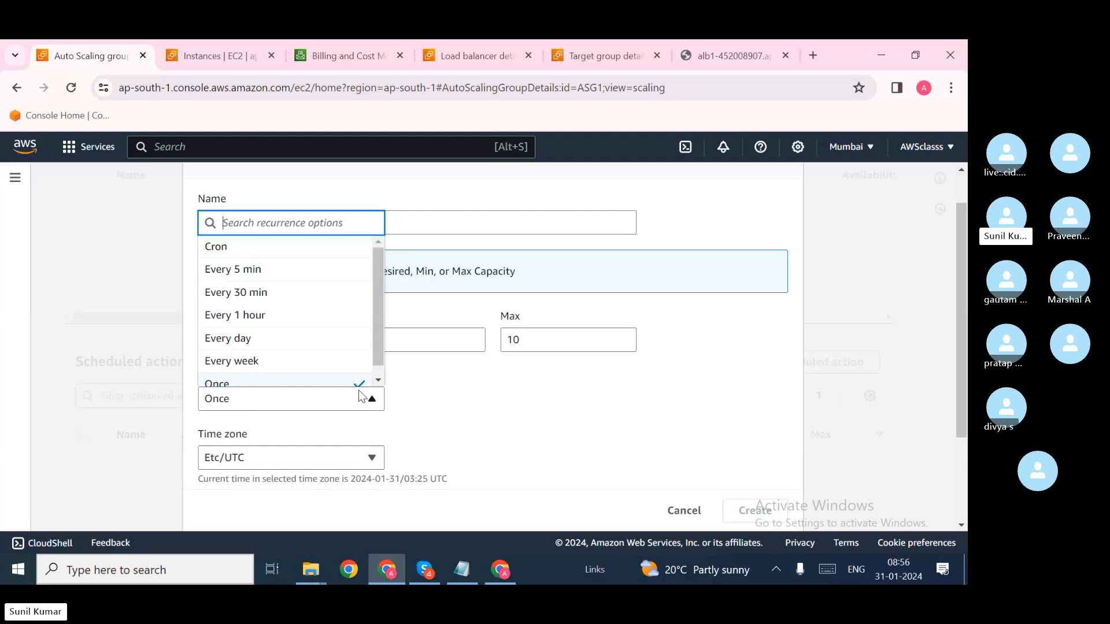
pyautogui.click(441, 397)
pyautogui.scroll(-1, 441, 397)
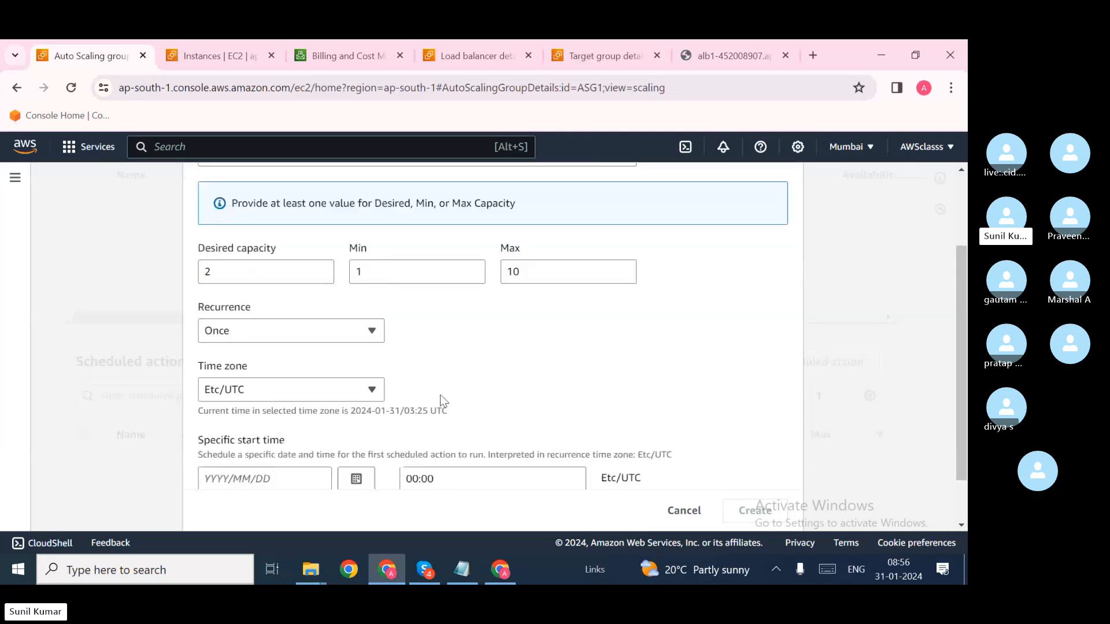
pyautogui.scroll(-1, 441, 397)
pyautogui.click(268, 420)
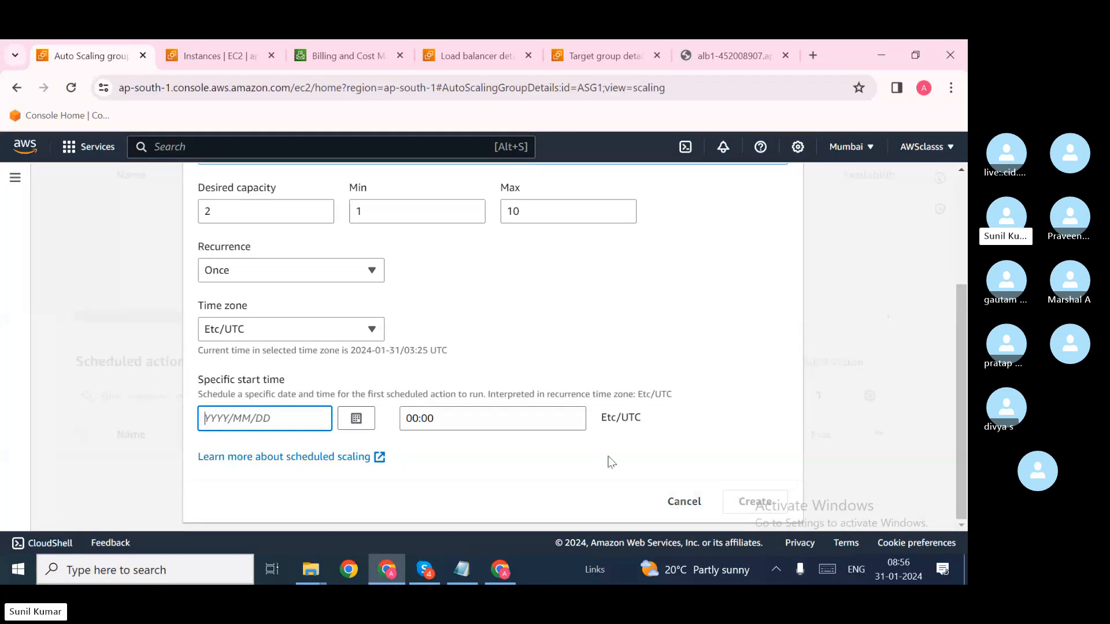
pyautogui.click(684, 502)
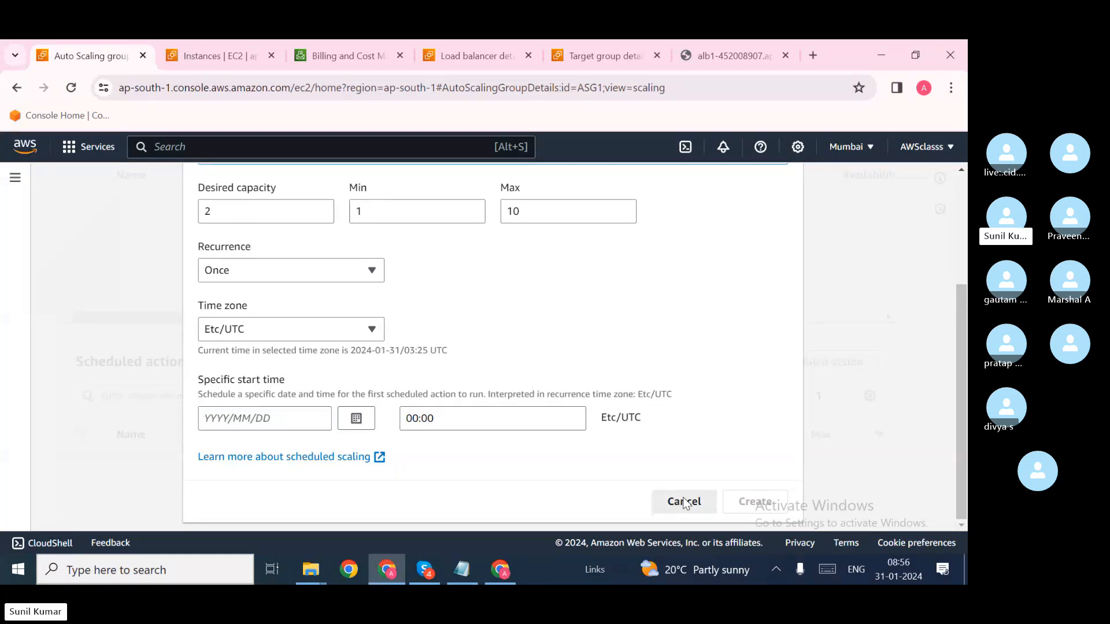
# Step: Start a new dynamic scaling policy for ASG1, which defaults to target tracking on average CPU at 50
pyautogui.scroll(7, 516, 471)
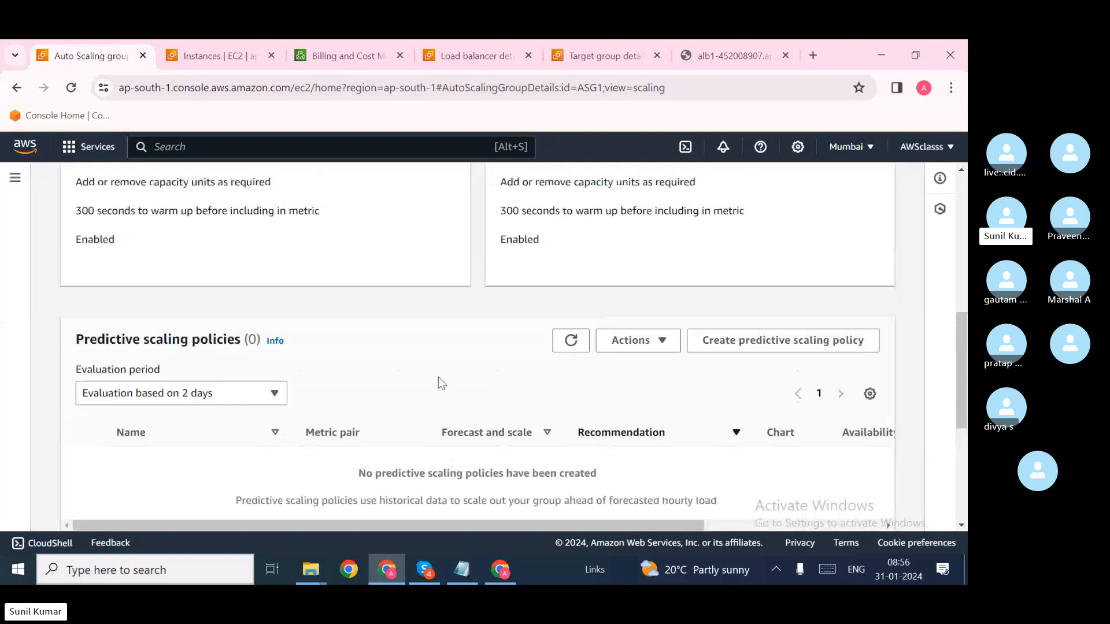
pyautogui.scroll(2, 436, 417)
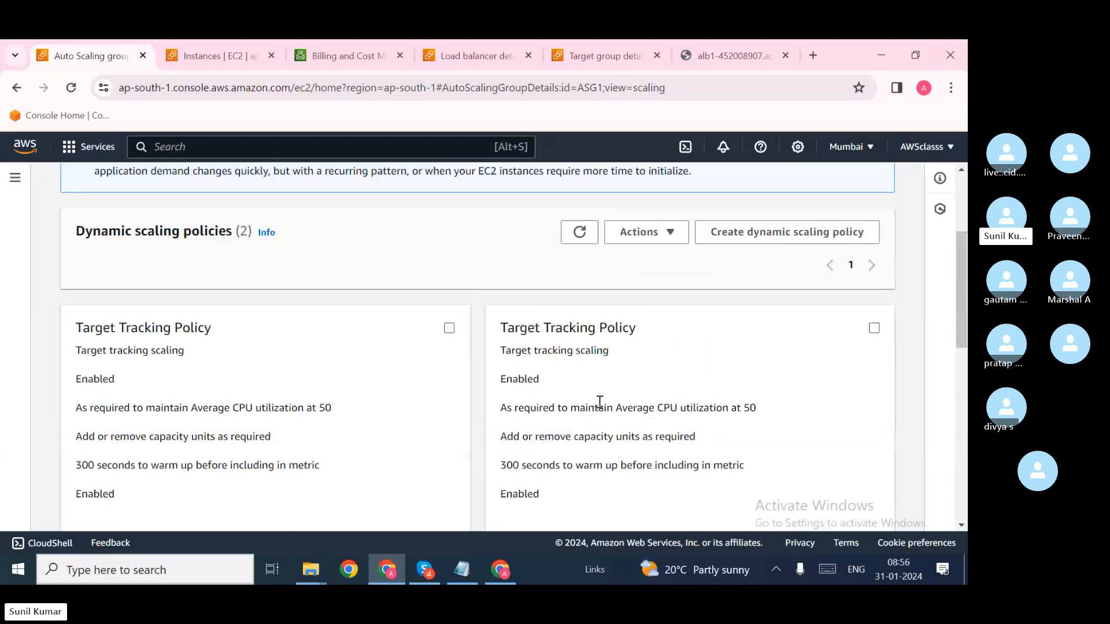
pyautogui.scroll(1, 720, 329)
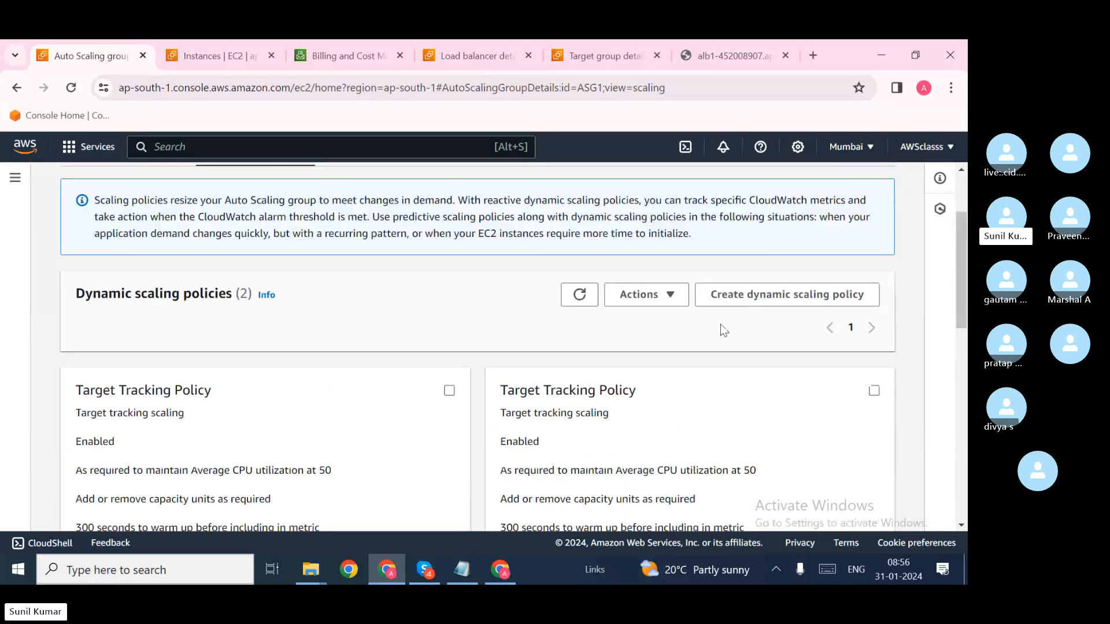
pyautogui.click(768, 296)
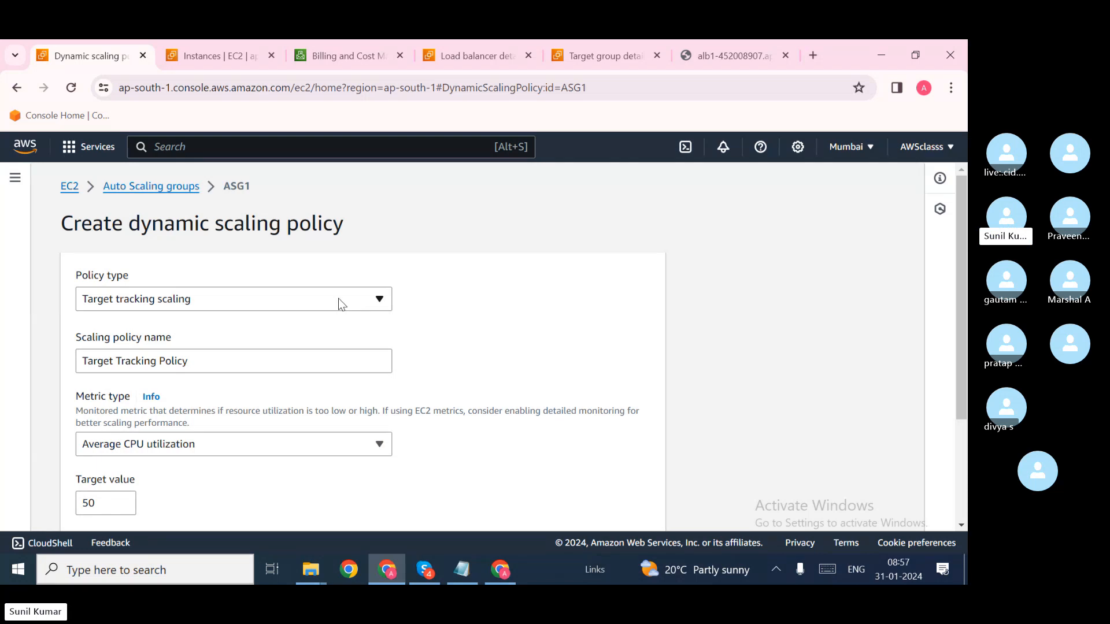
# Step: Go back through Auto Scaling groups to ASG1's Automatic scaling tab and review its policy panels
pyautogui.click(149, 187)
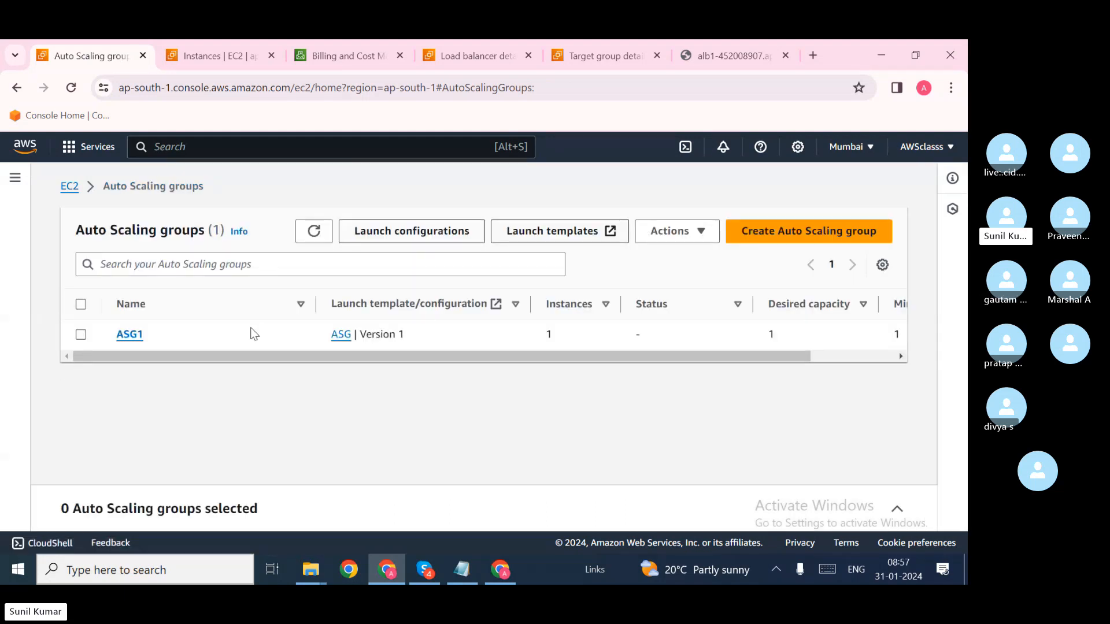
pyautogui.click(130, 335)
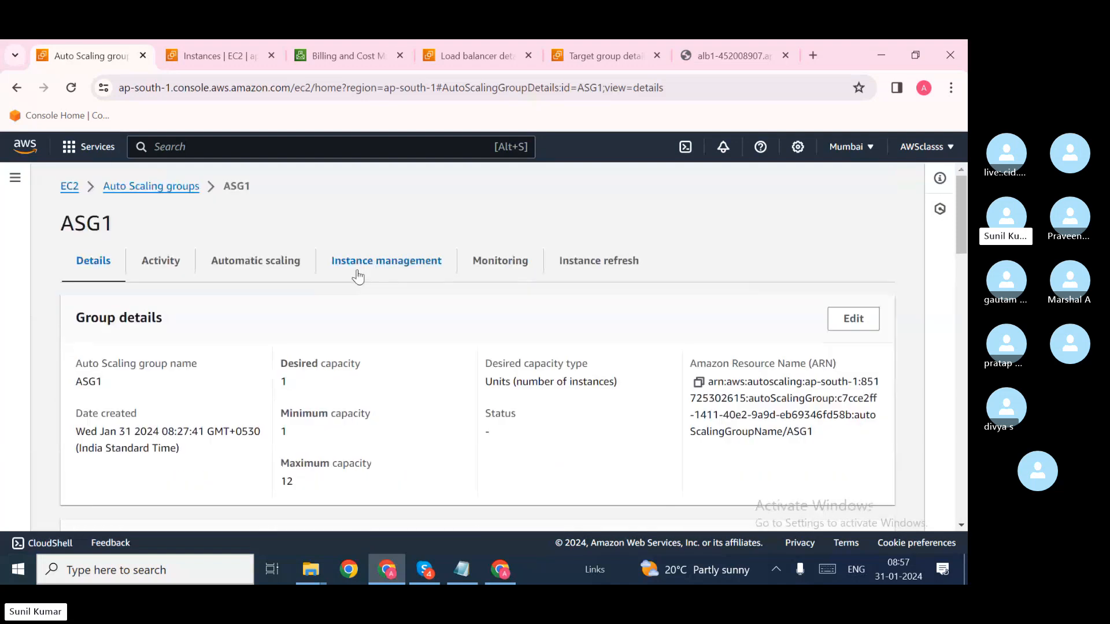
pyautogui.click(256, 260)
pyautogui.scroll(-2, 347, 355)
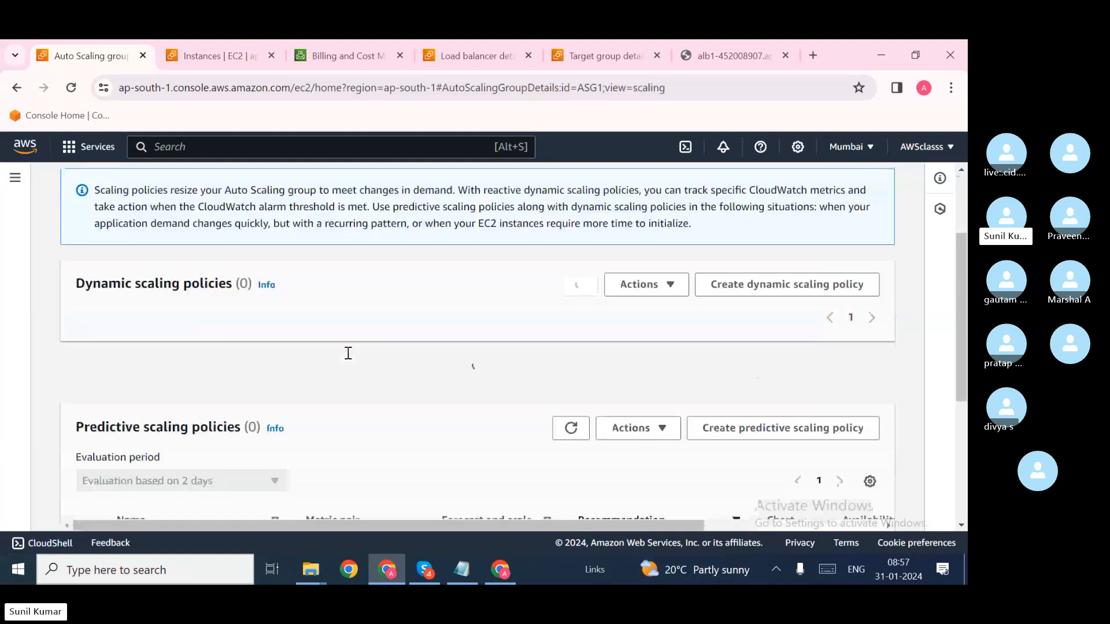
pyautogui.scroll(-5, 348, 353)
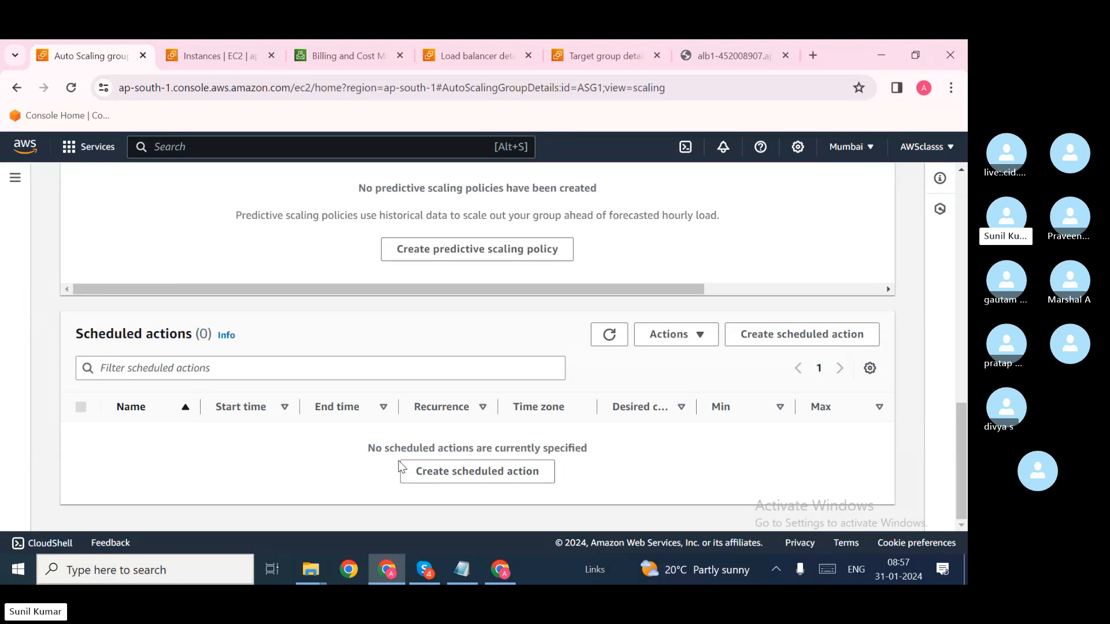
pyautogui.scroll(8, 399, 463)
pyautogui.scroll(2, 341, 312)
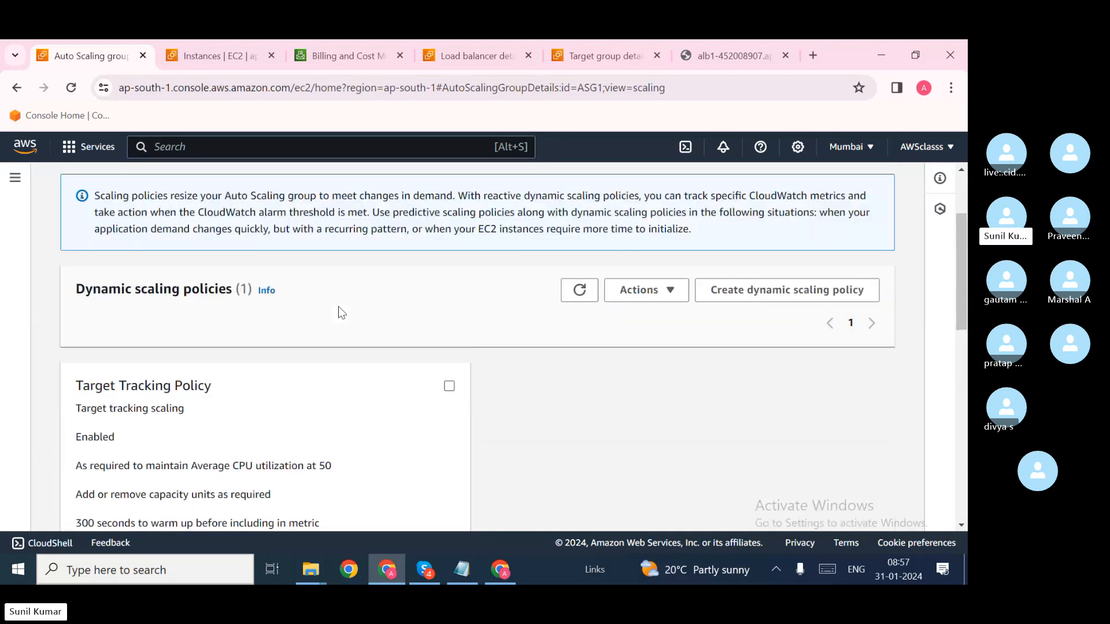
pyautogui.scroll(-8, 322, 404)
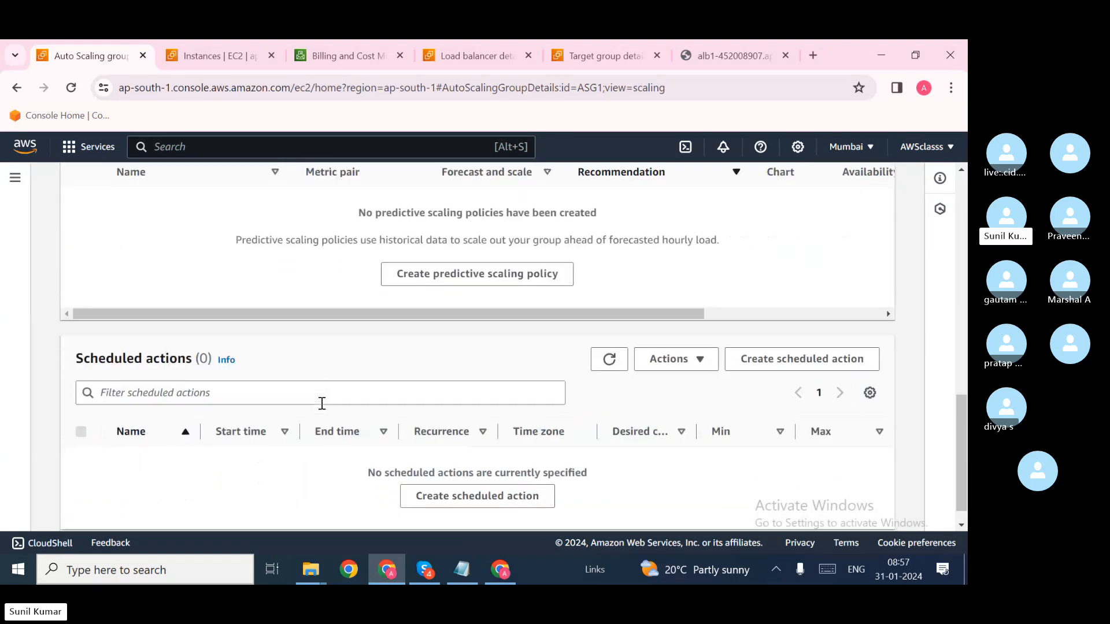
pyautogui.scroll(3, 322, 403)
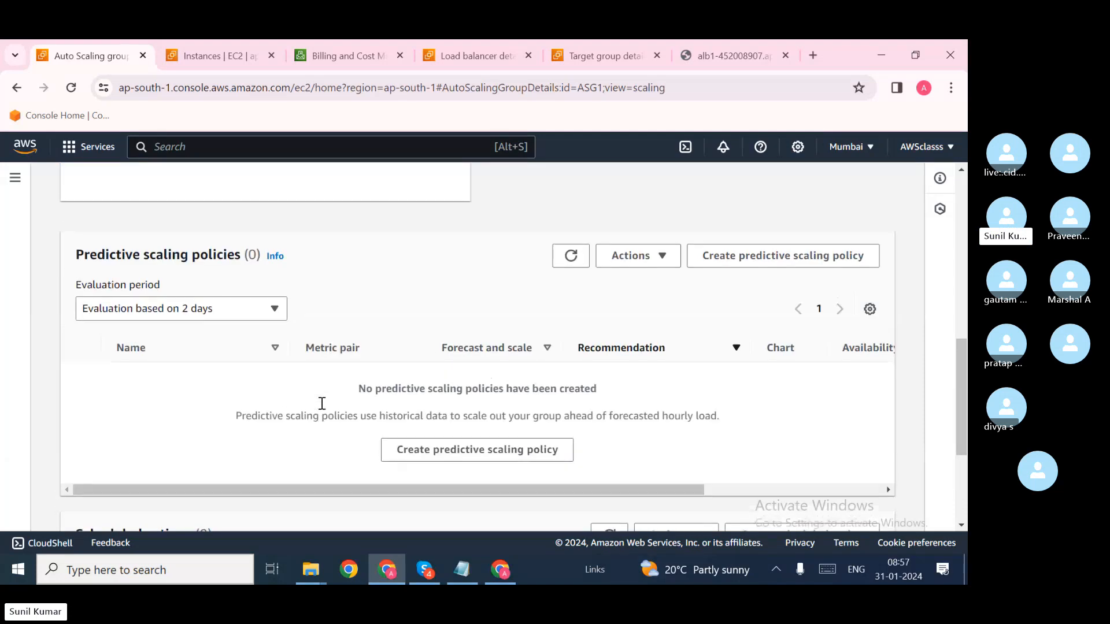
pyautogui.scroll(3, 322, 403)
pyautogui.scroll(-2, 324, 410)
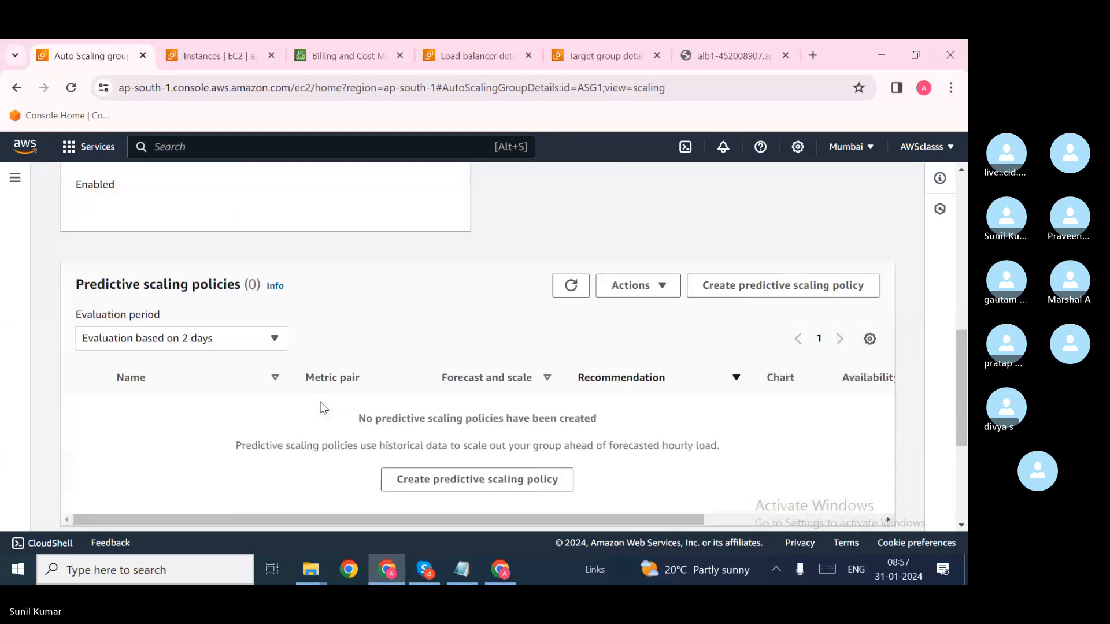
pyautogui.scroll(1, 322, 404)
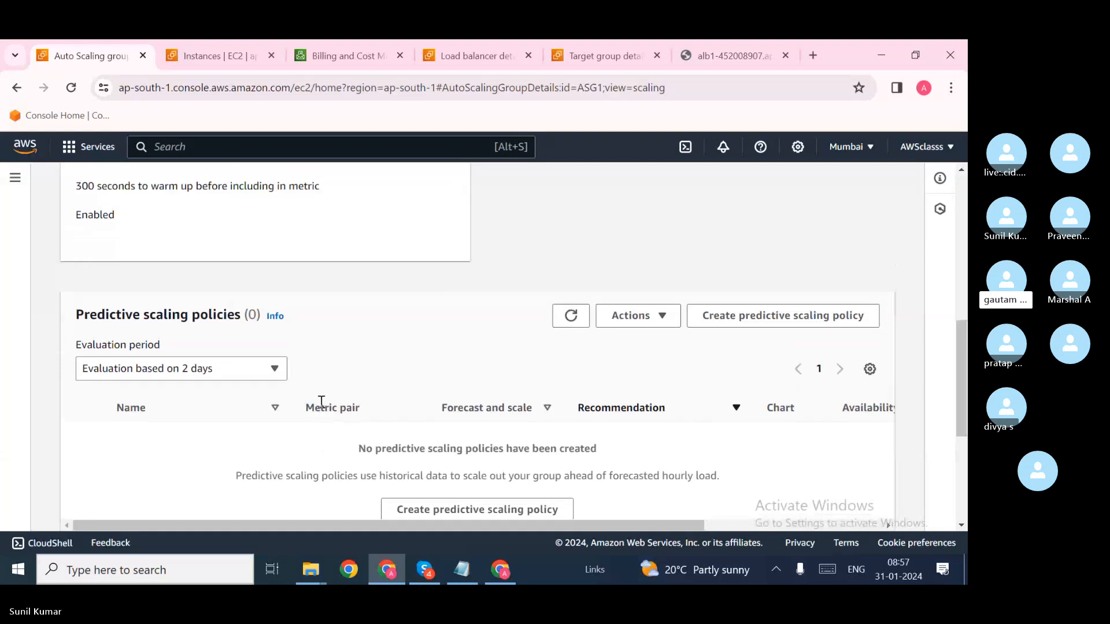
pyautogui.scroll(7, 322, 402)
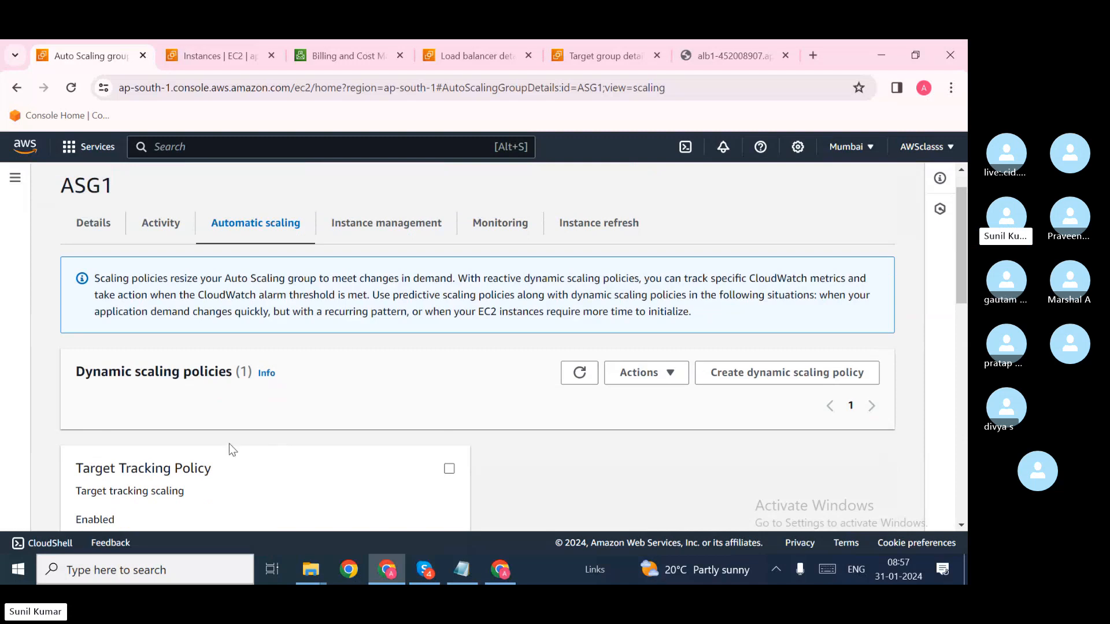
# Step: Start another dynamic scaling policy for ASG1 and set its type to Step scaling
pyautogui.click(758, 373)
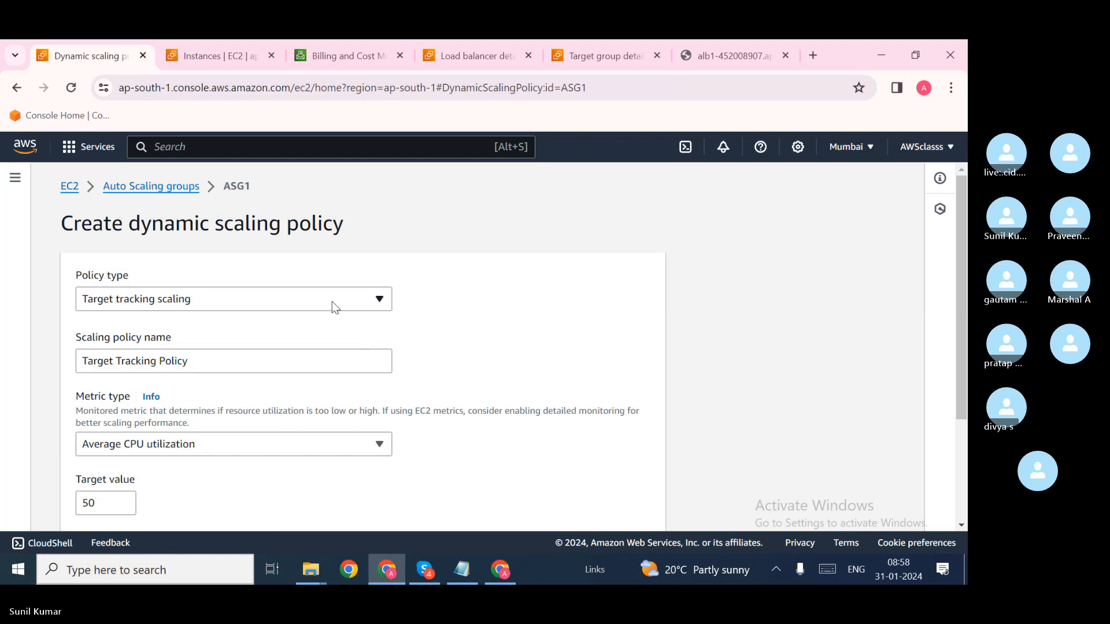
pyautogui.click(331, 301)
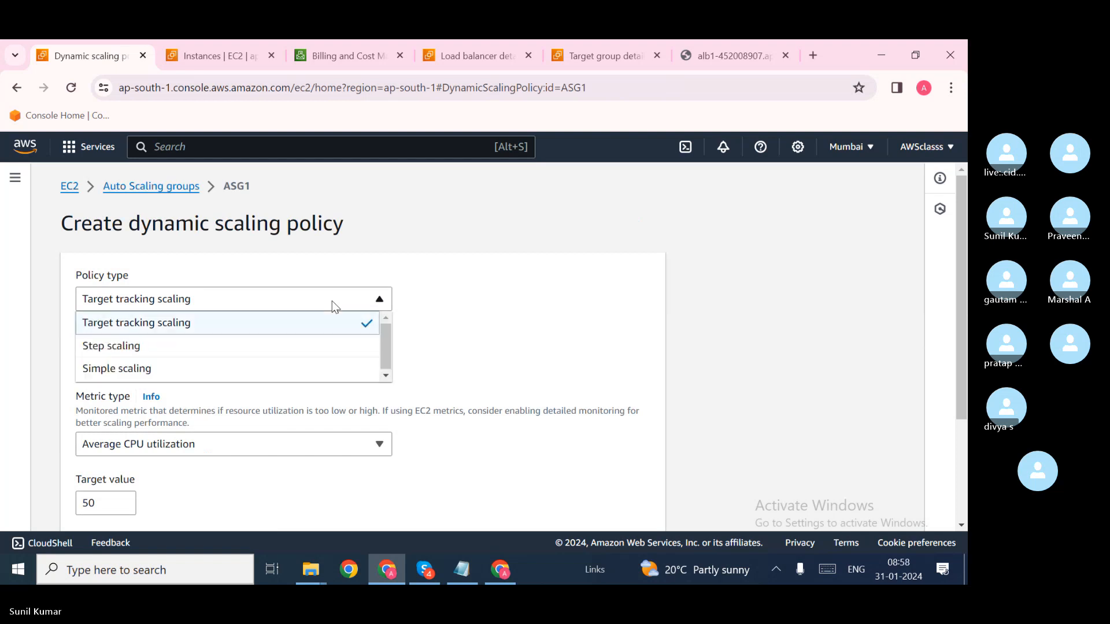
pyautogui.click(277, 356)
pyautogui.scroll(-2, 300, 354)
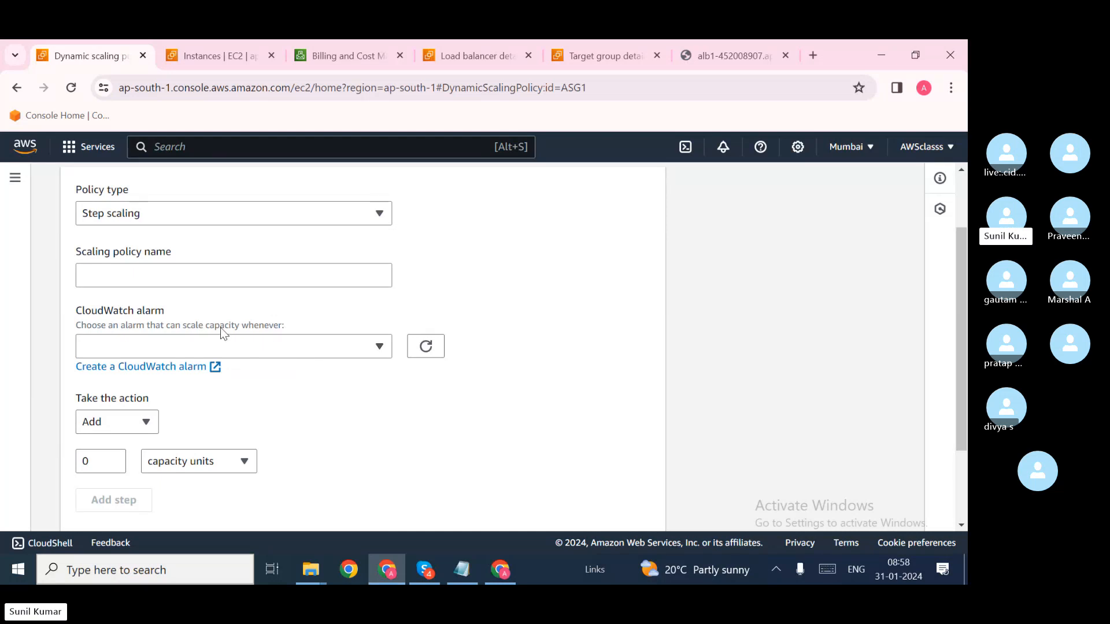
pyautogui.click(223, 278)
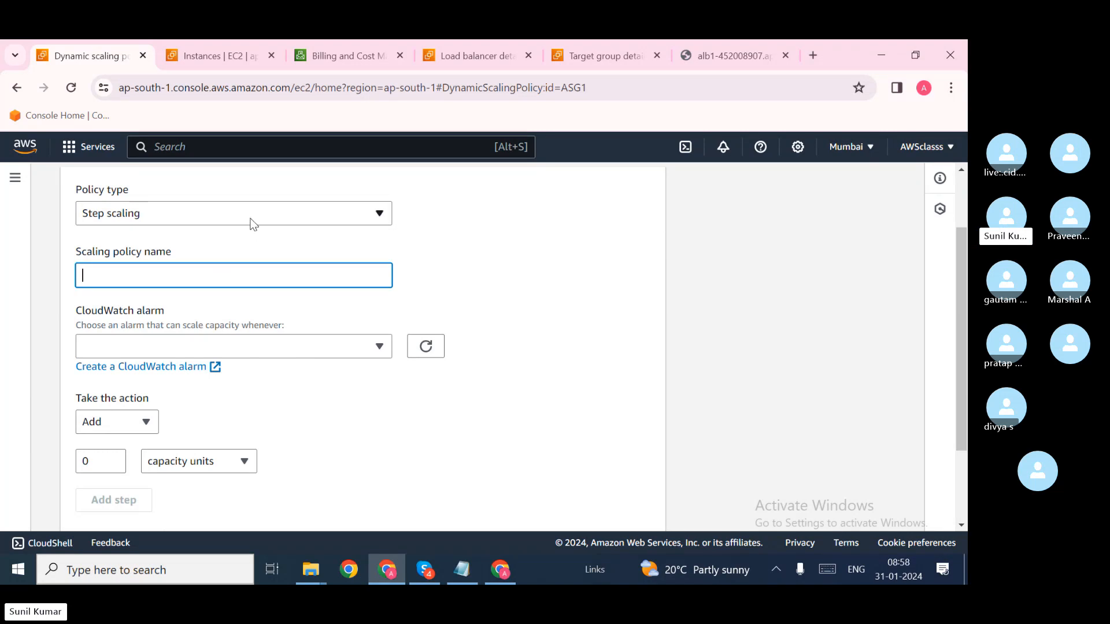
# Step: Switch the policy type to Simple scaling, name it 'test' and refresh the CloudWatch alarms list
pyautogui.click(250, 220)
pyautogui.click(210, 284)
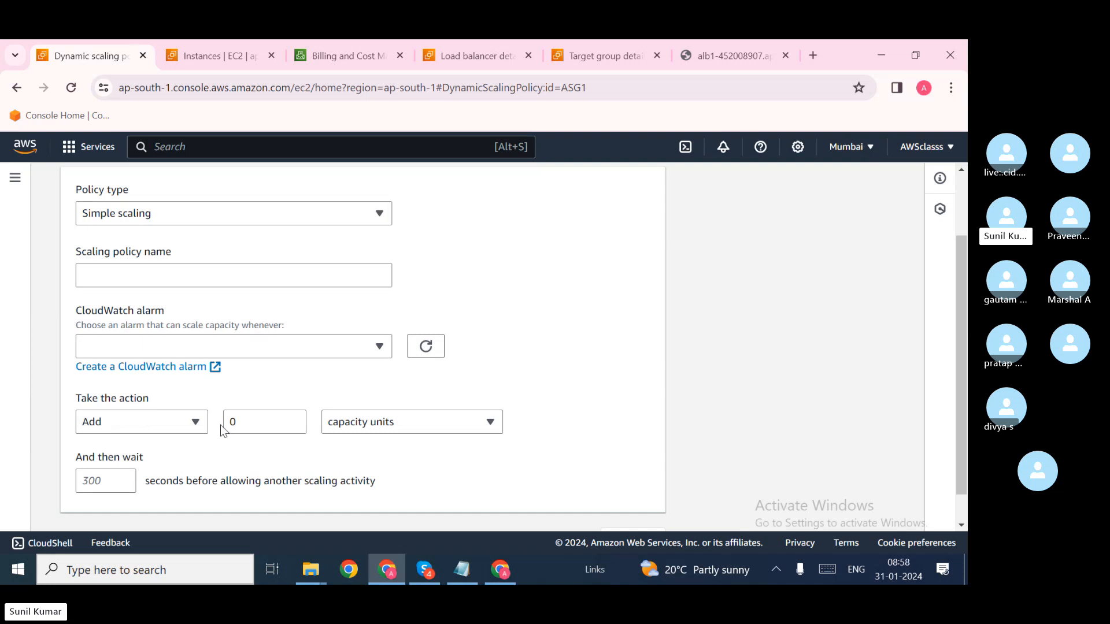
pyautogui.scroll(-2, 220, 426)
pyautogui.scroll(1, 224, 431)
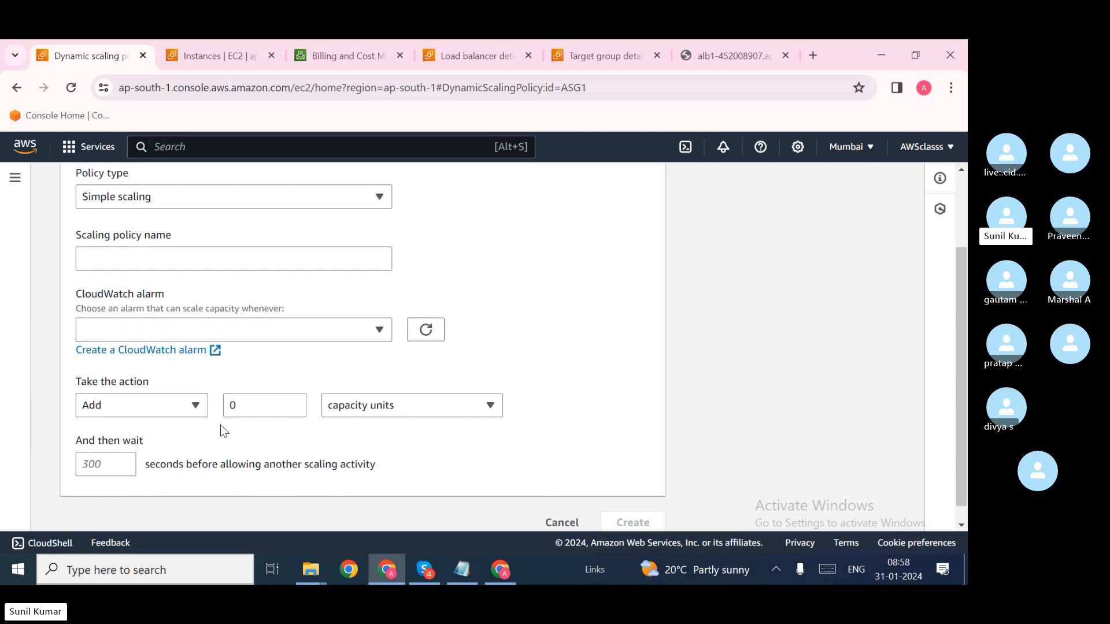
pyautogui.click(144, 261)
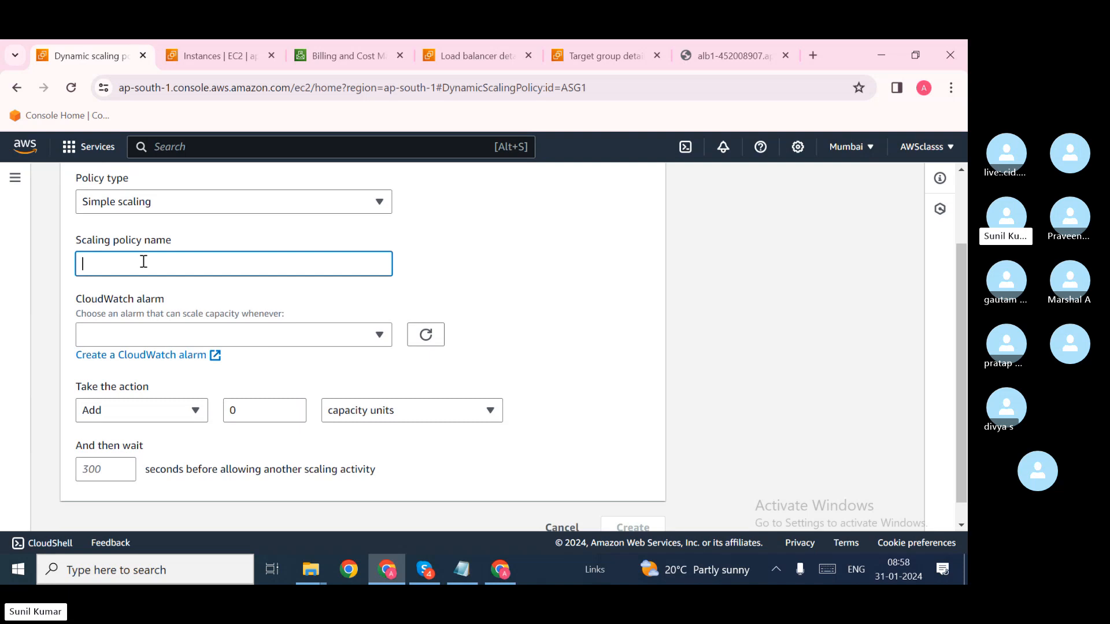
pyautogui.write('test')
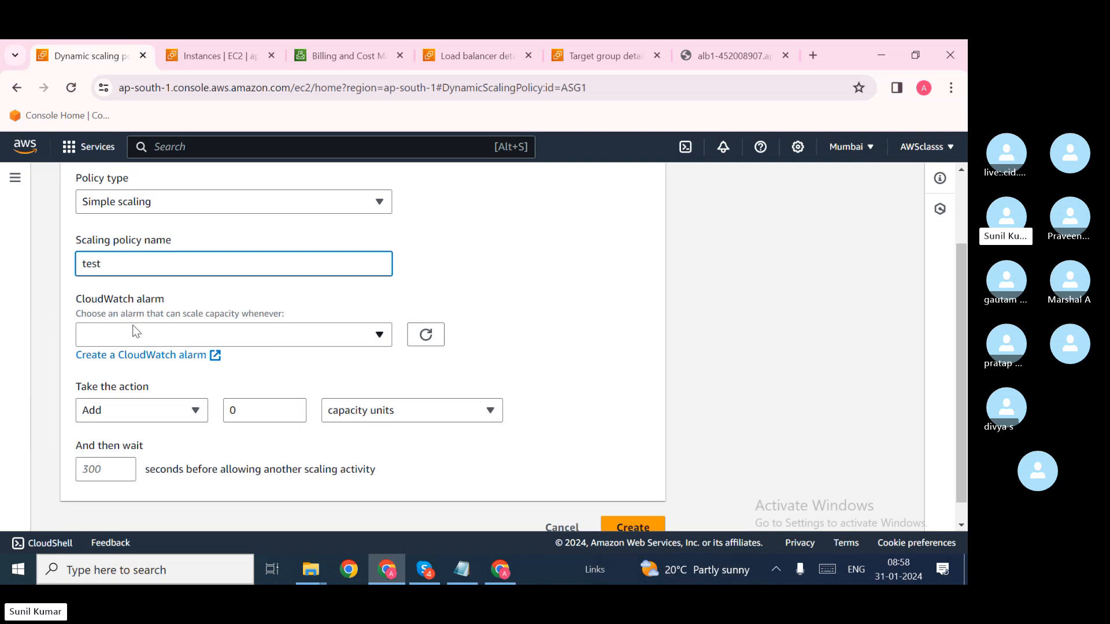
pyautogui.rightClick(134, 333)
pyautogui.rightClick(122, 345)
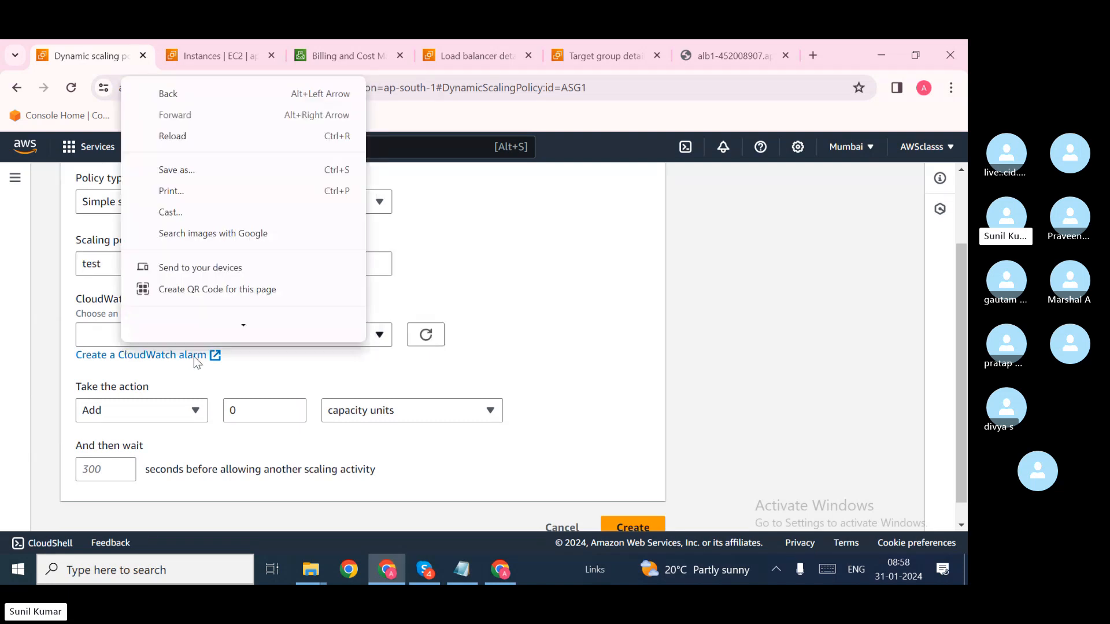
pyautogui.click(238, 366)
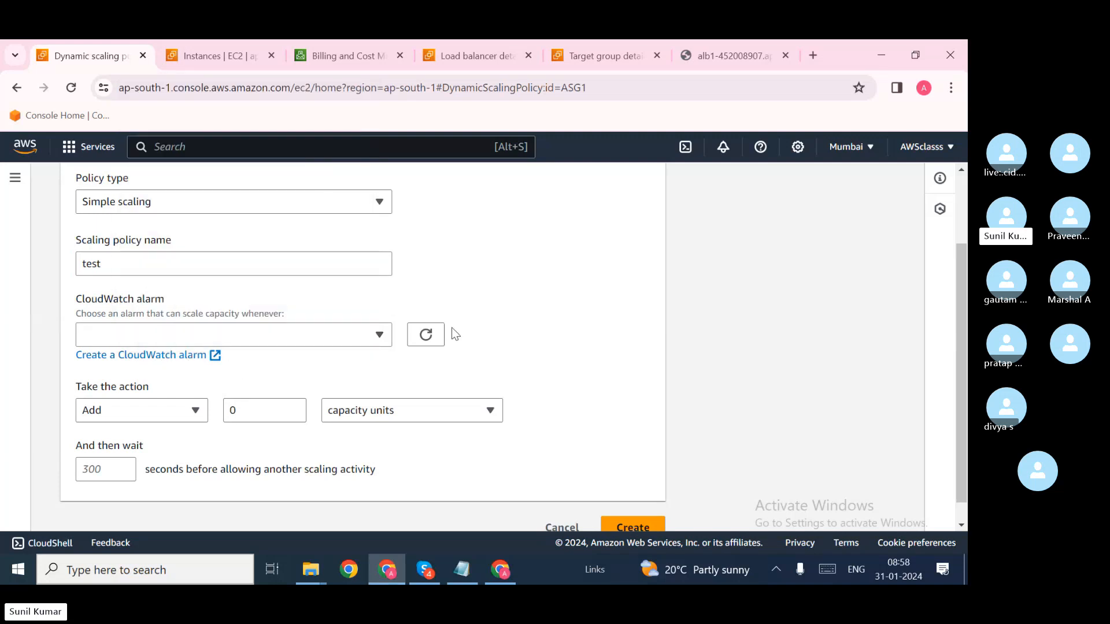
pyautogui.doubleClick(427, 337)
pyautogui.click(240, 369)
# Step: Switch the policy type to Target tracking scaling
pyautogui.scroll(2, 247, 396)
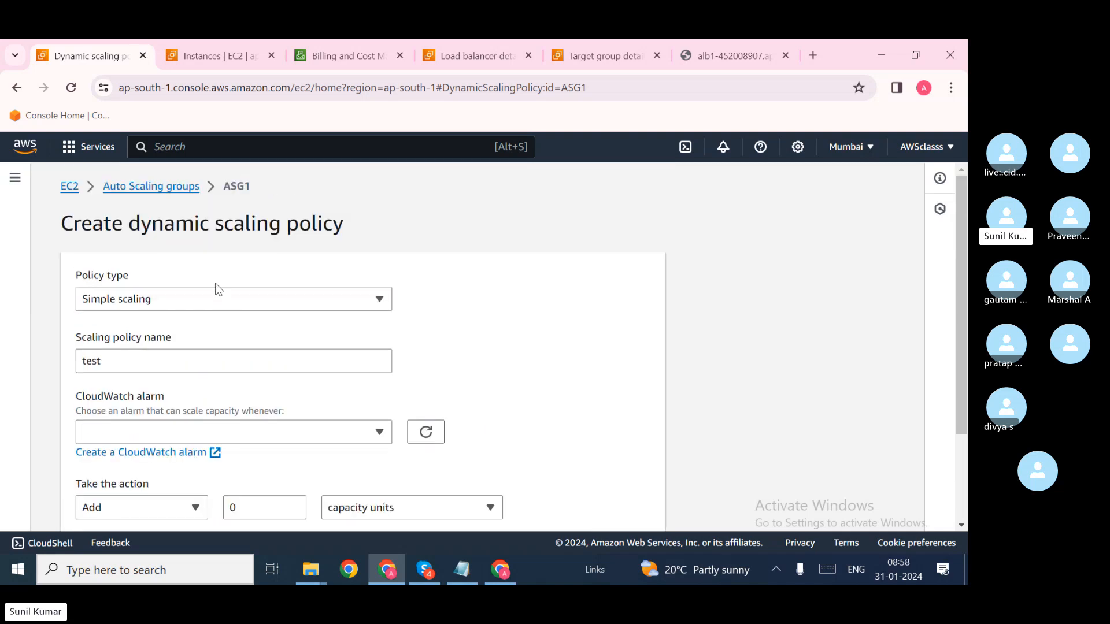
pyautogui.click(217, 299)
pyautogui.click(189, 324)
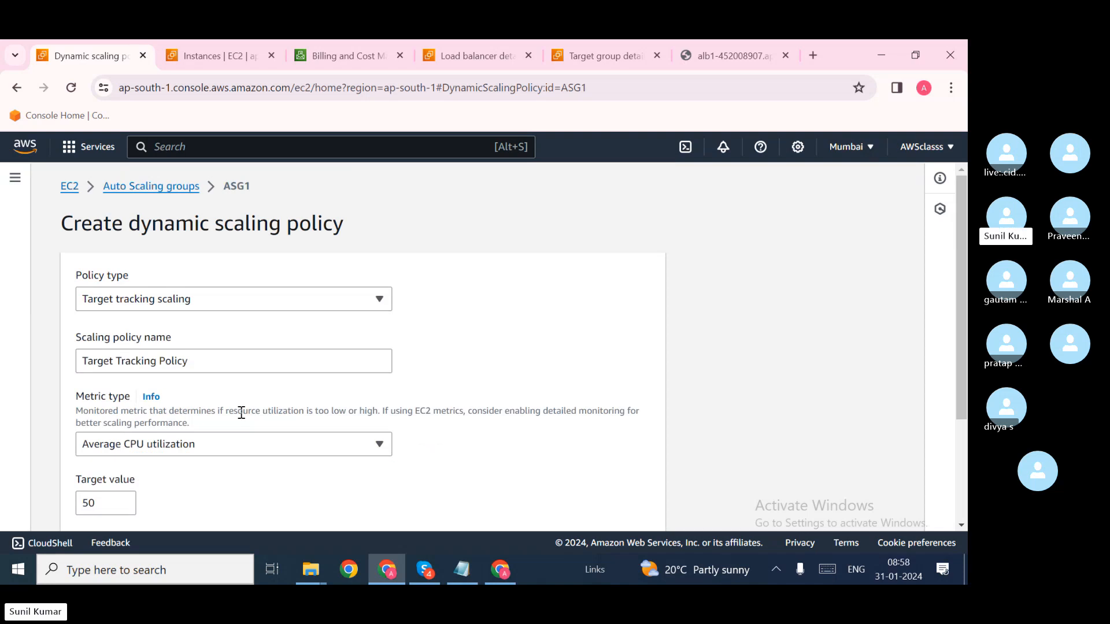
pyautogui.scroll(-1, 90, 417)
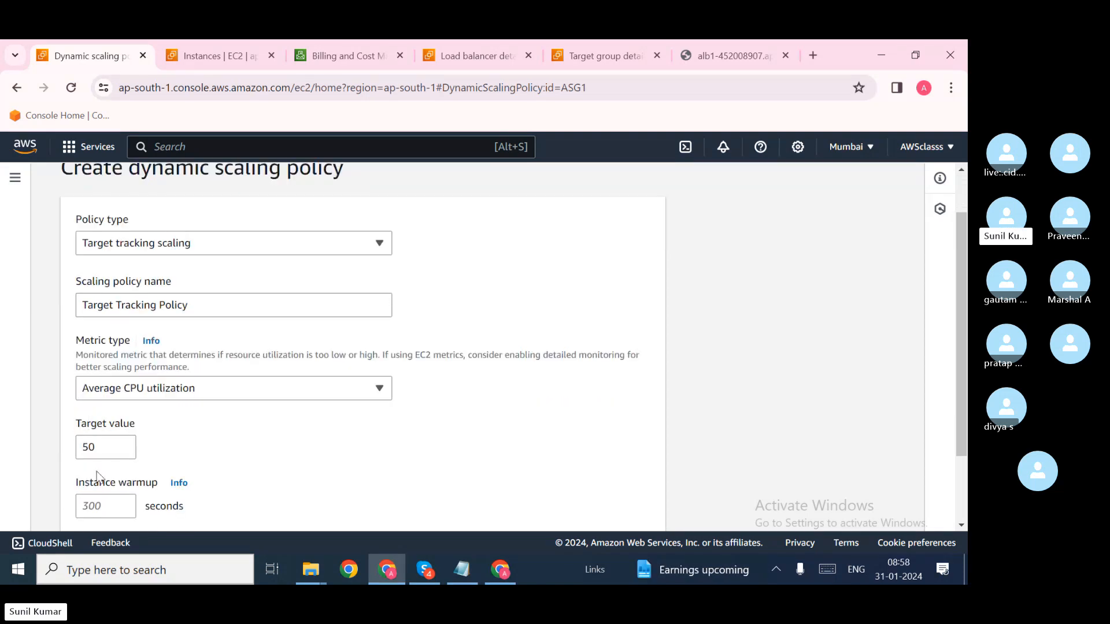
pyautogui.scroll(1, 298, 295)
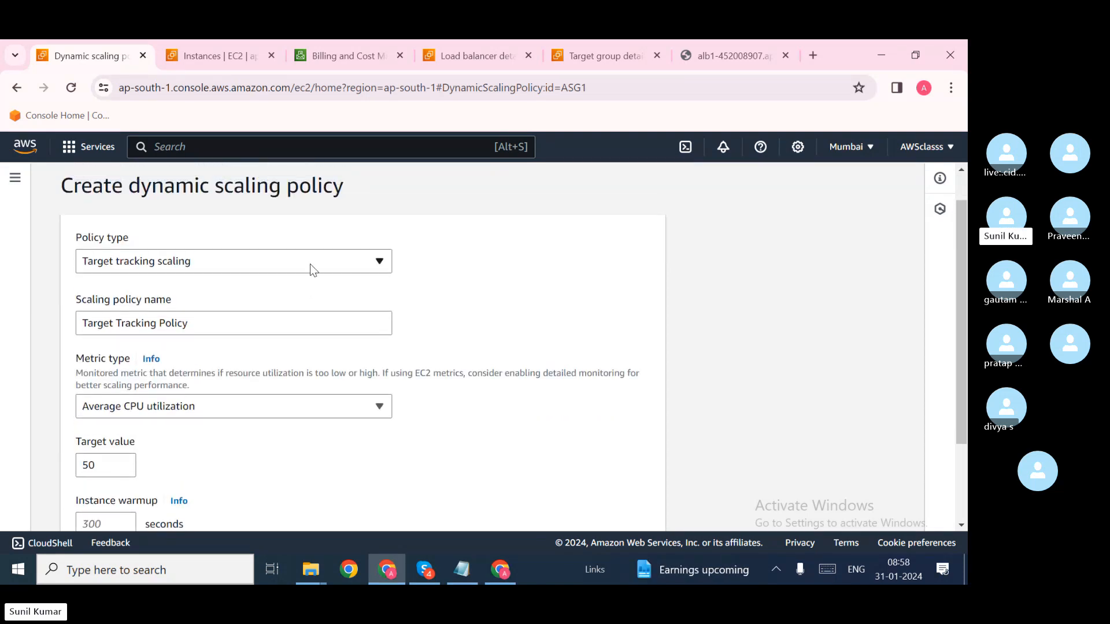
# Step: Return to Simple scaling with the action set to Add 10 capacity units
pyautogui.click(309, 264)
pyautogui.click(248, 330)
pyautogui.rightClick(247, 326)
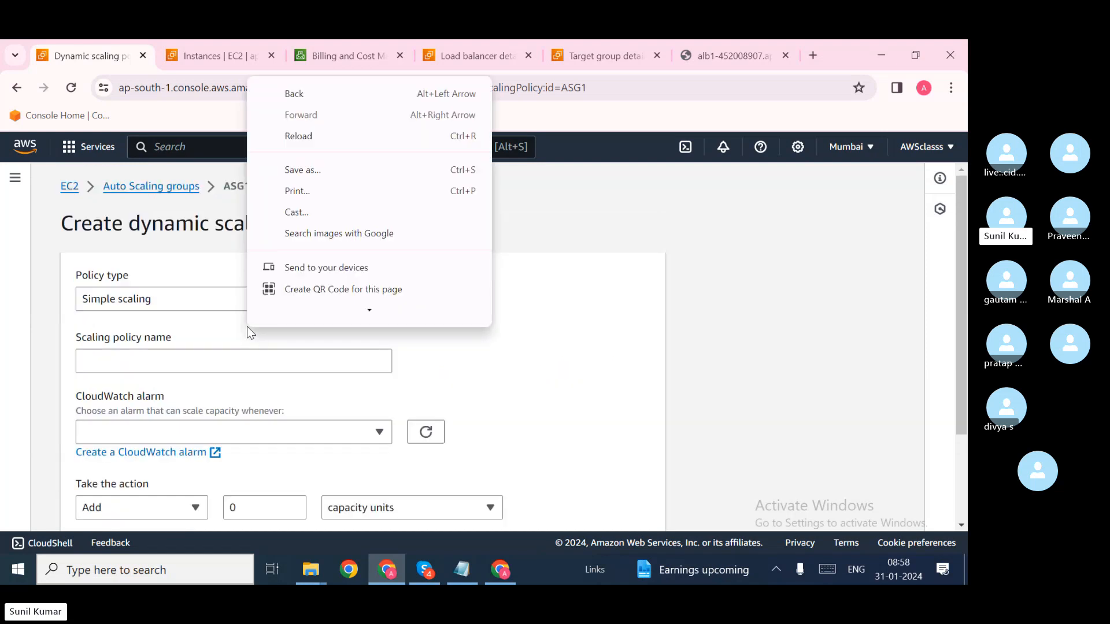
pyautogui.click(454, 364)
pyautogui.scroll(-2, 454, 364)
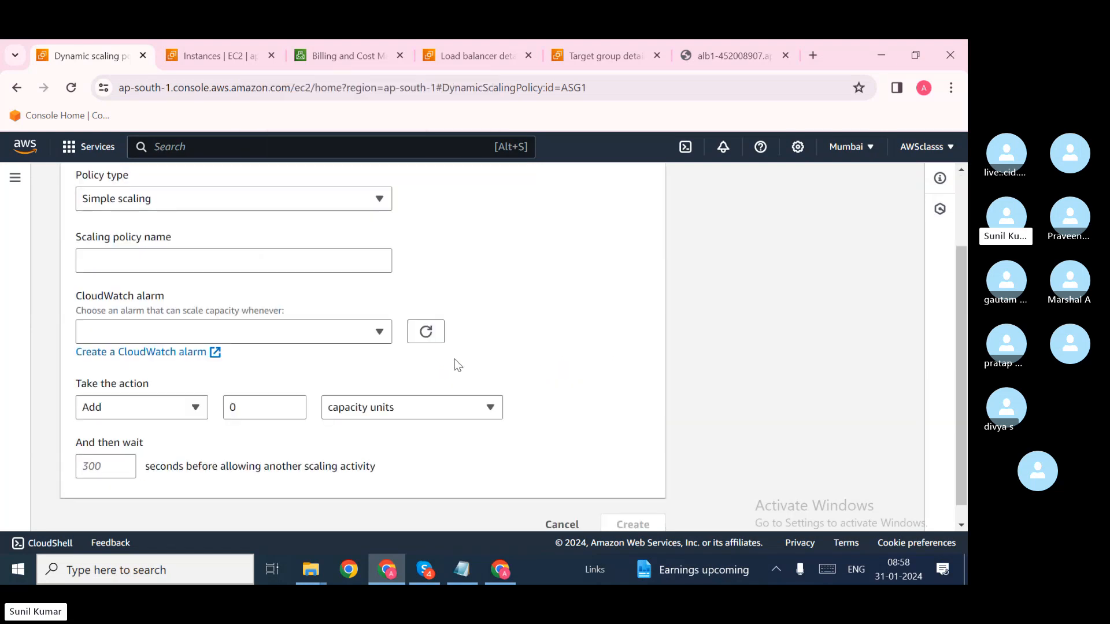
pyautogui.click(195, 388)
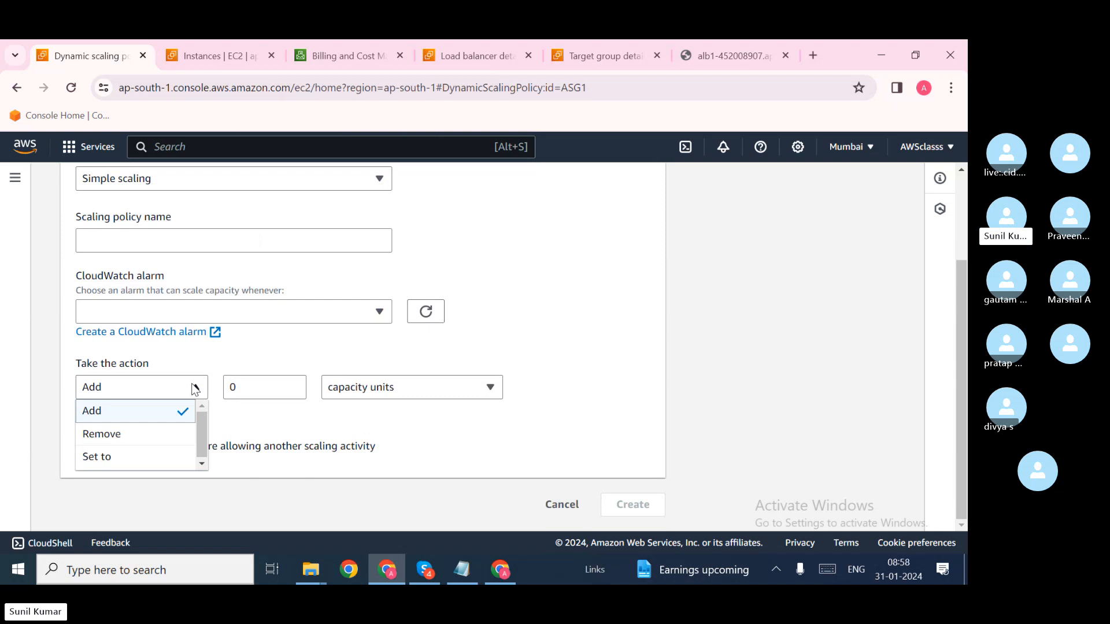
pyautogui.click(154, 420)
pyautogui.click(264, 388)
pyautogui.write('10')
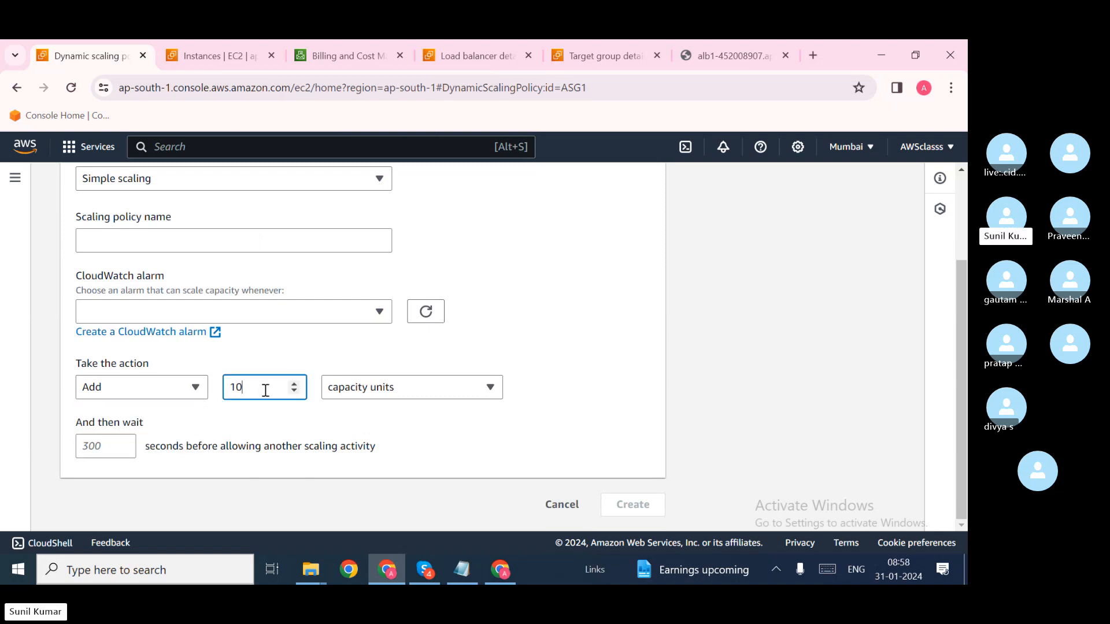
pyautogui.click(429, 396)
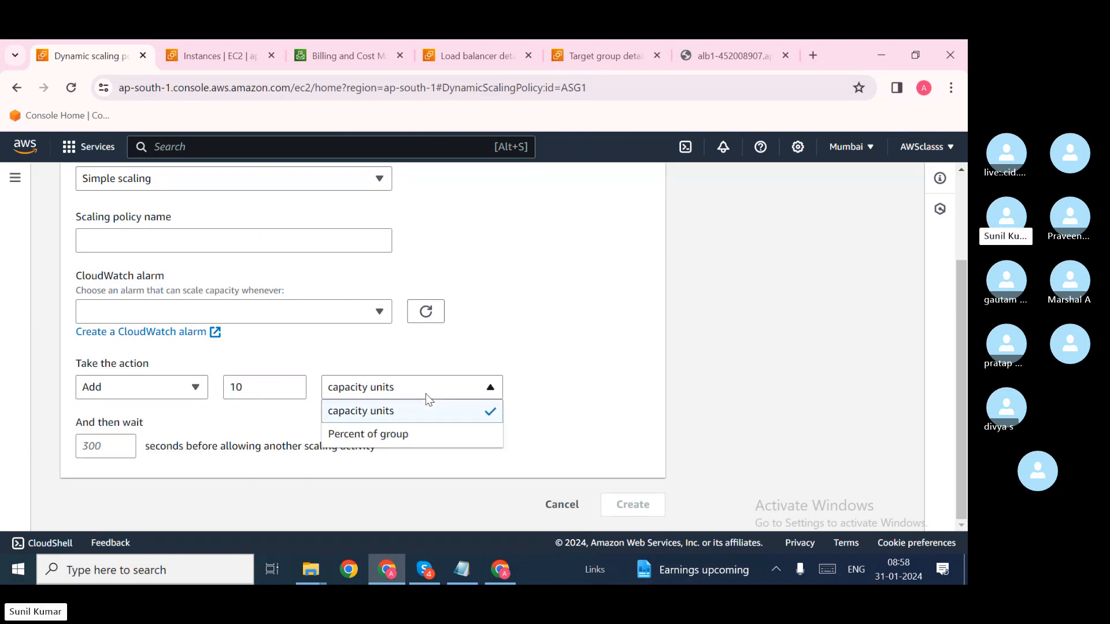
pyautogui.click(426, 394)
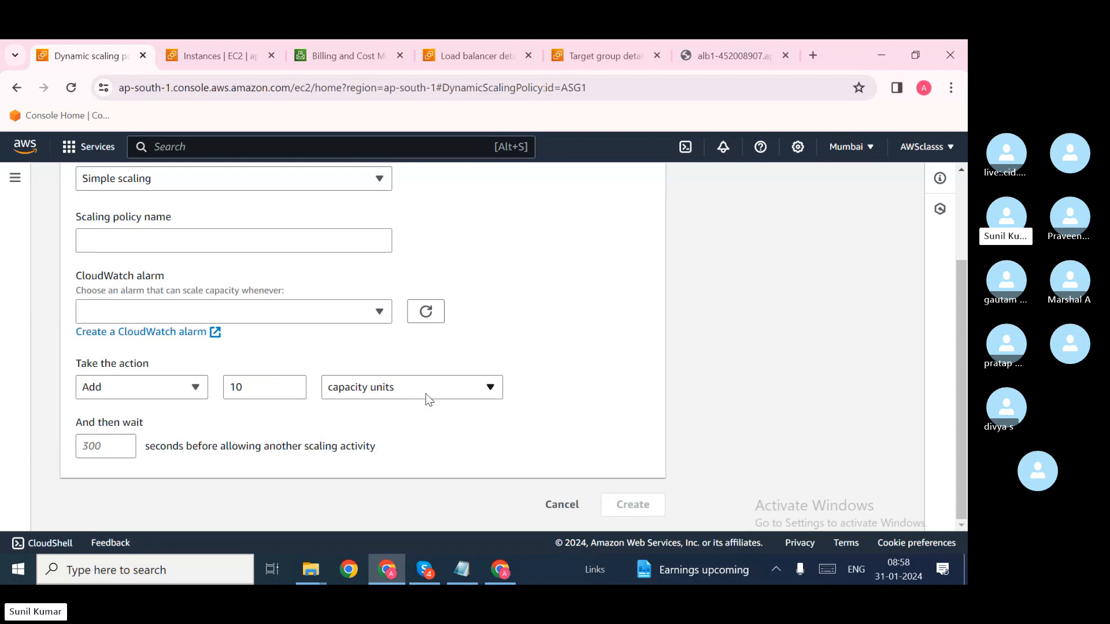
# Step: Change the action to Remove, then switch the policy type back to Step scaling
pyautogui.click(196, 388)
pyautogui.click(156, 444)
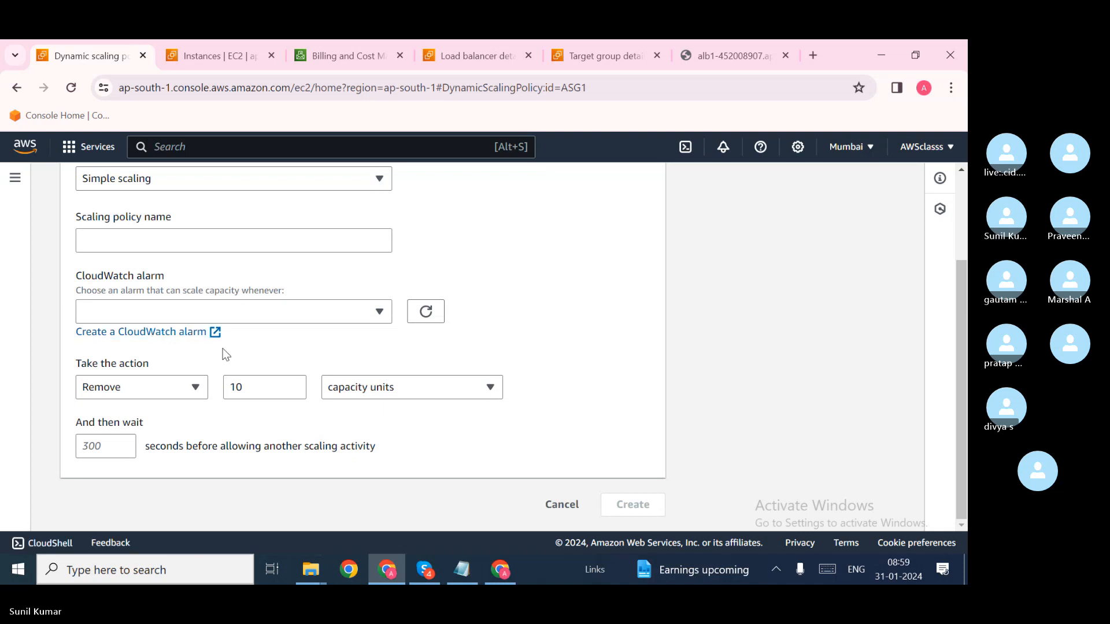
pyautogui.scroll(3, 225, 354)
pyautogui.click(302, 300)
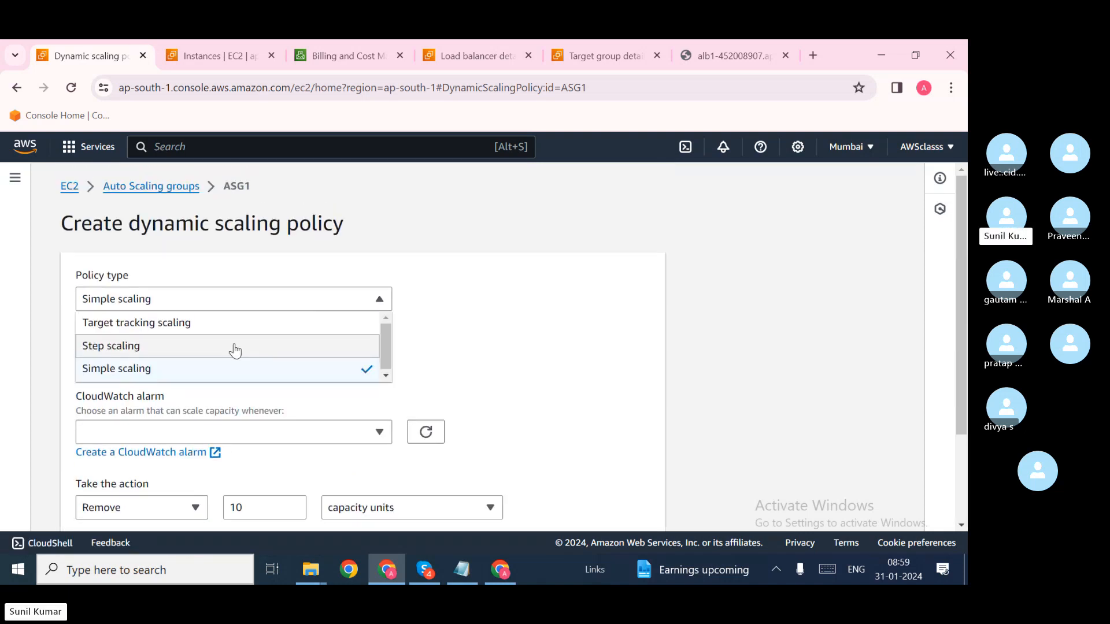
pyautogui.click(236, 348)
pyautogui.scroll(-3, 237, 349)
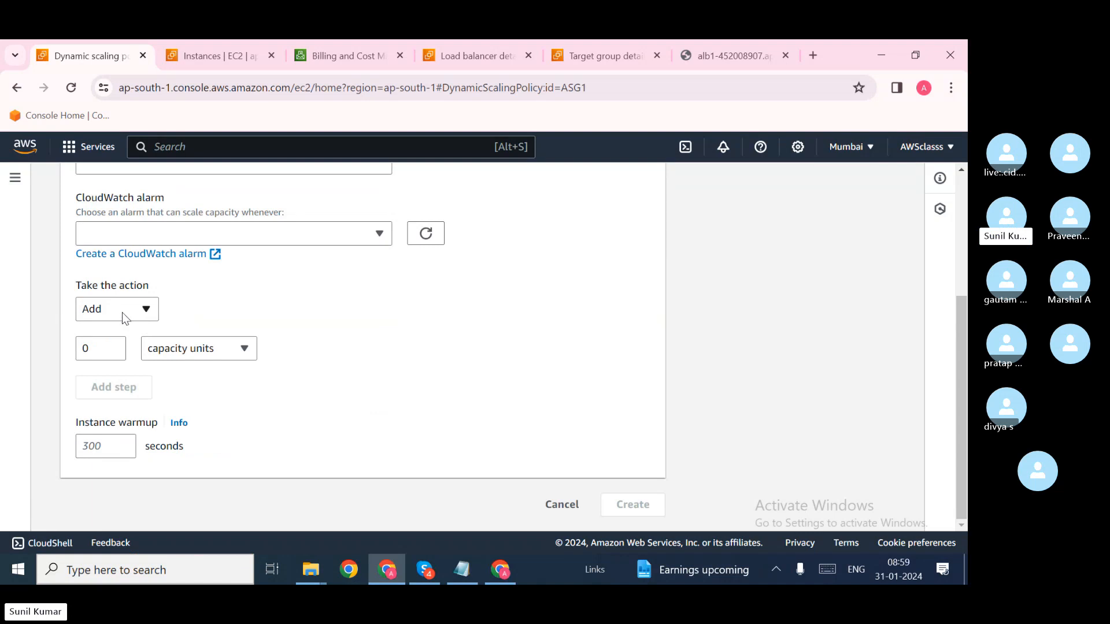
pyautogui.click(95, 348)
pyautogui.scroll(3, 330, 354)
pyautogui.scroll(-3, 333, 358)
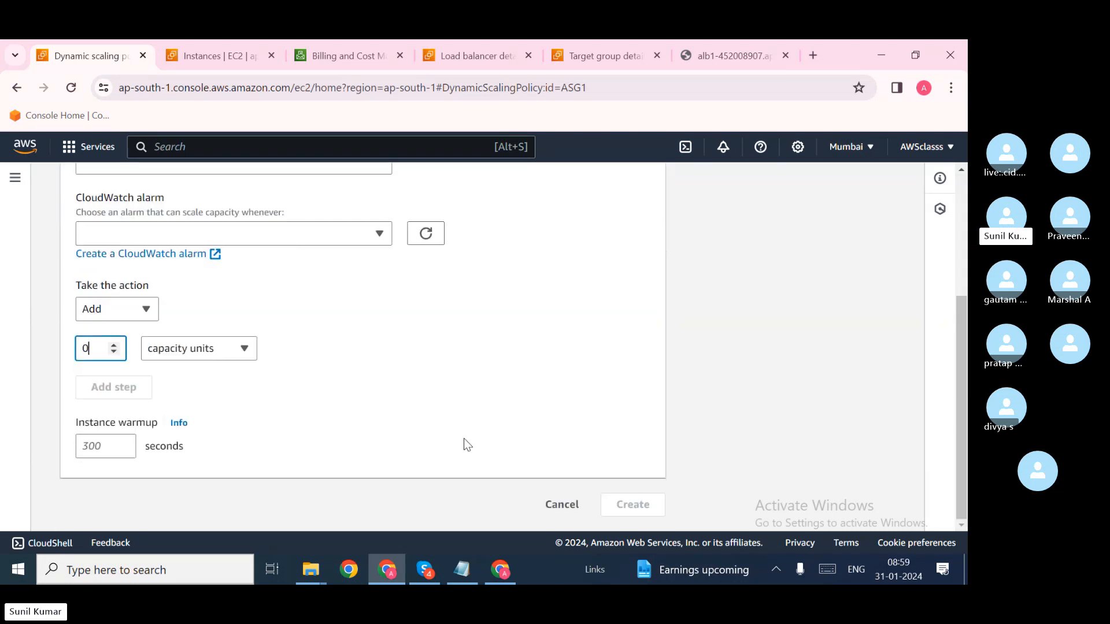
# Step: Cancel the draft, review the Target Tracking Policy's CPU utilization 50 target, then show ASG1's Details tab
pyautogui.click(556, 506)
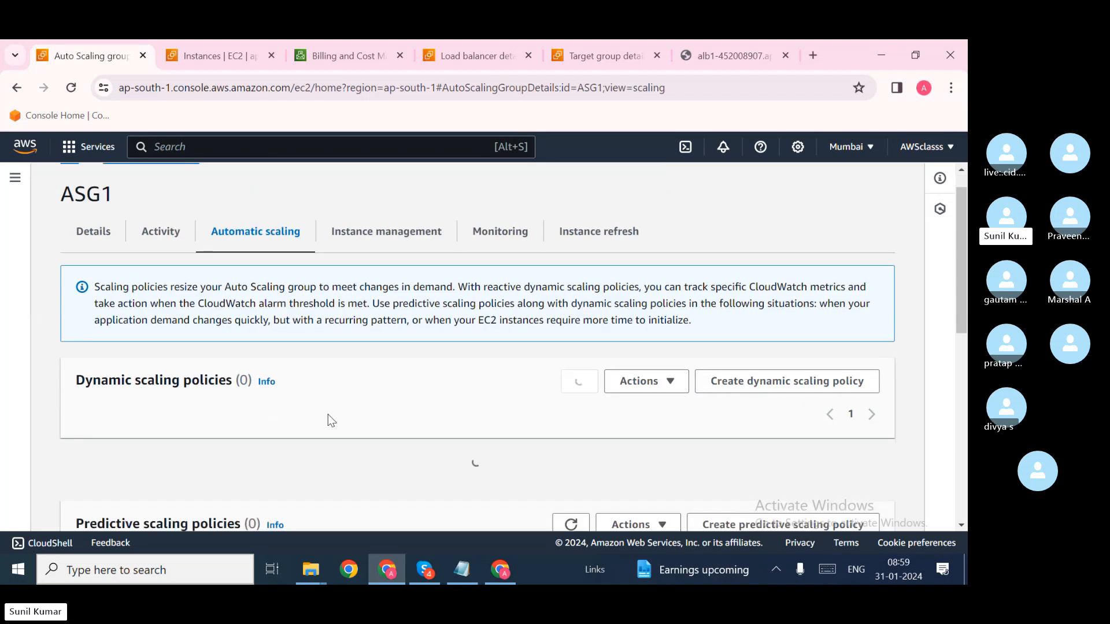
pyautogui.scroll(-3, 328, 414)
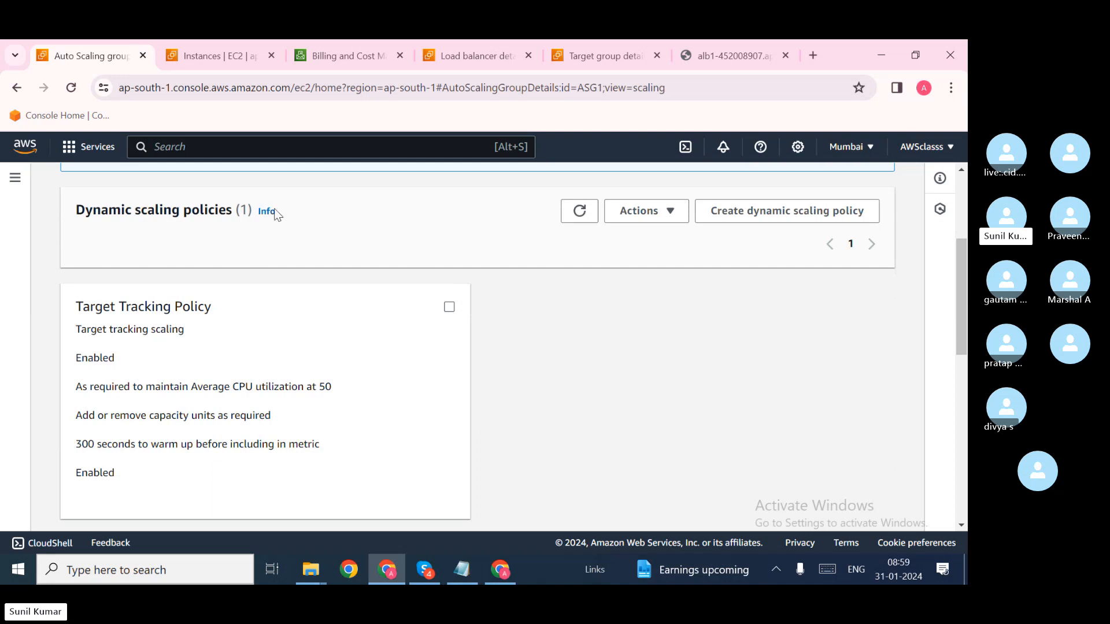
pyautogui.moveTo(286, 209); pyautogui.dragTo(218, 242)
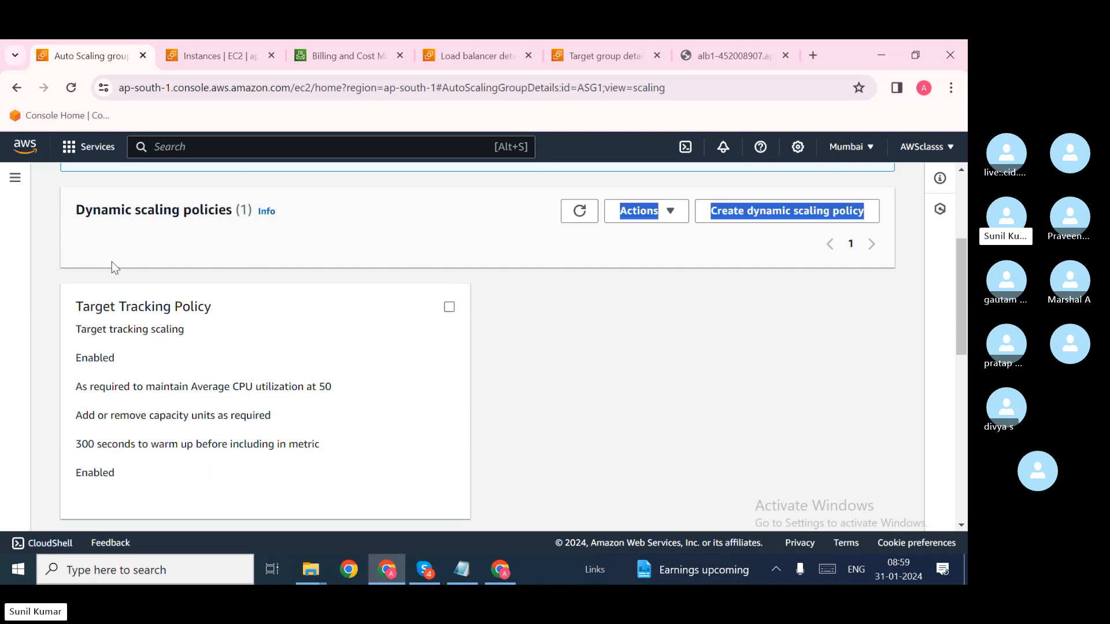
pyautogui.click(212, 311)
pyautogui.moveTo(222, 317); pyautogui.dragTo(69, 312)
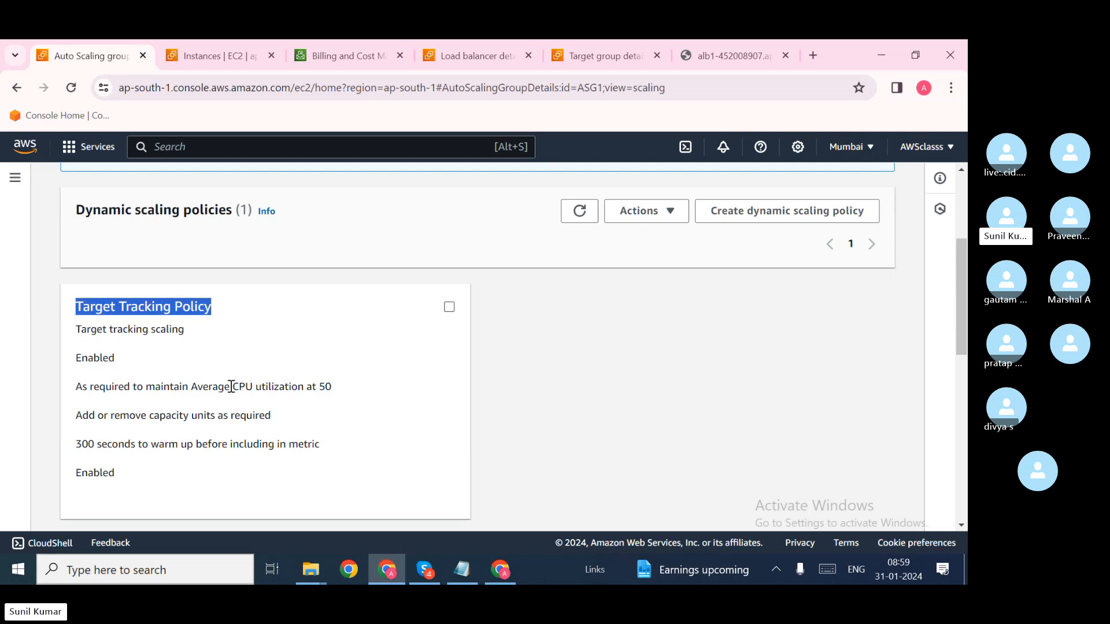
pyautogui.moveTo(231, 386); pyautogui.dragTo(345, 389)
pyautogui.click(401, 391)
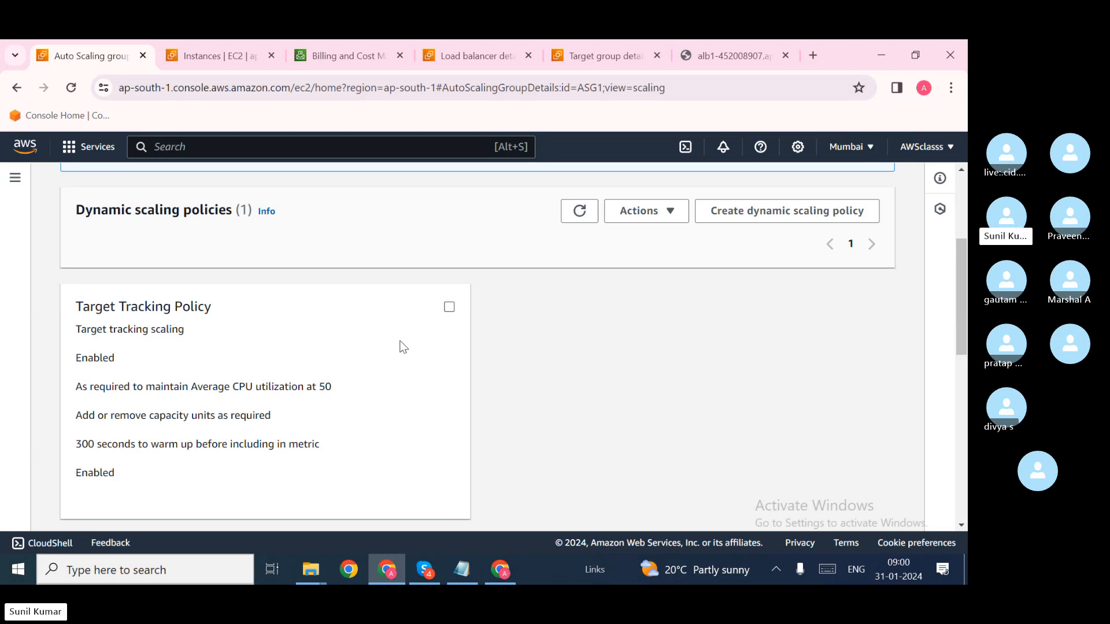
pyautogui.scroll(4, 403, 347)
pyautogui.click(93, 261)
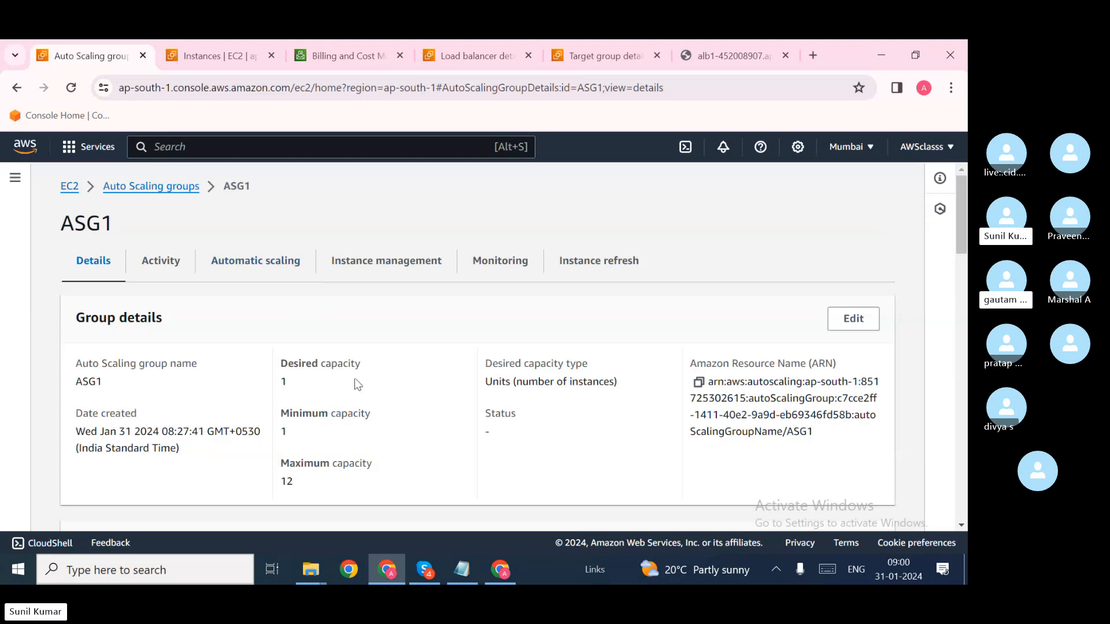
# Step: Refresh the Instances list to see one running and two terminated instances, then return to ASG1
pyautogui.click(244, 59)
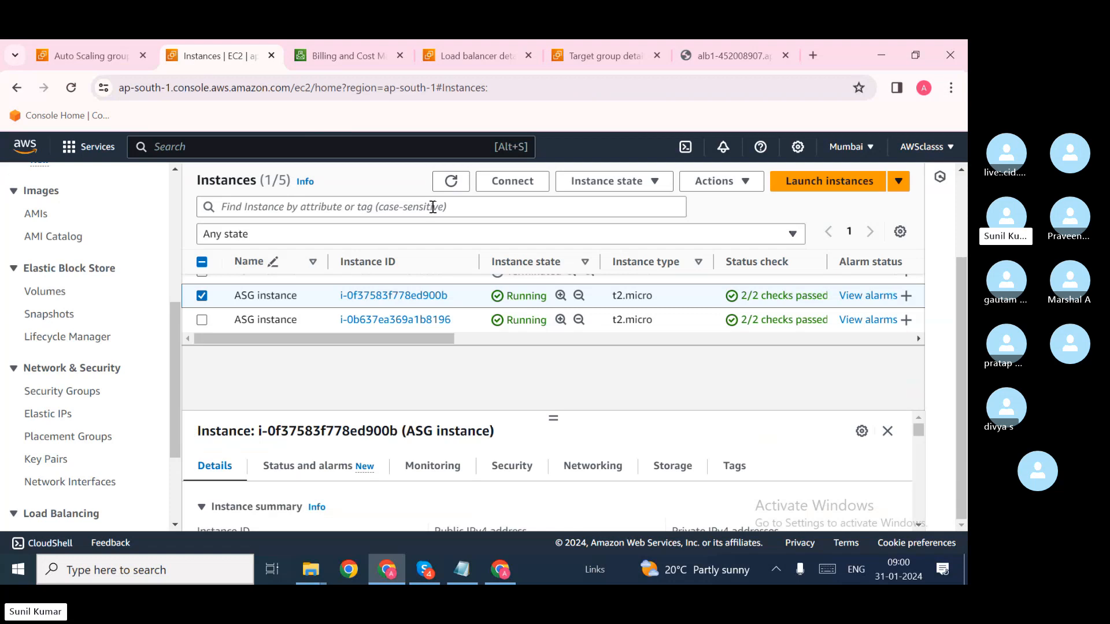
pyautogui.click(448, 185)
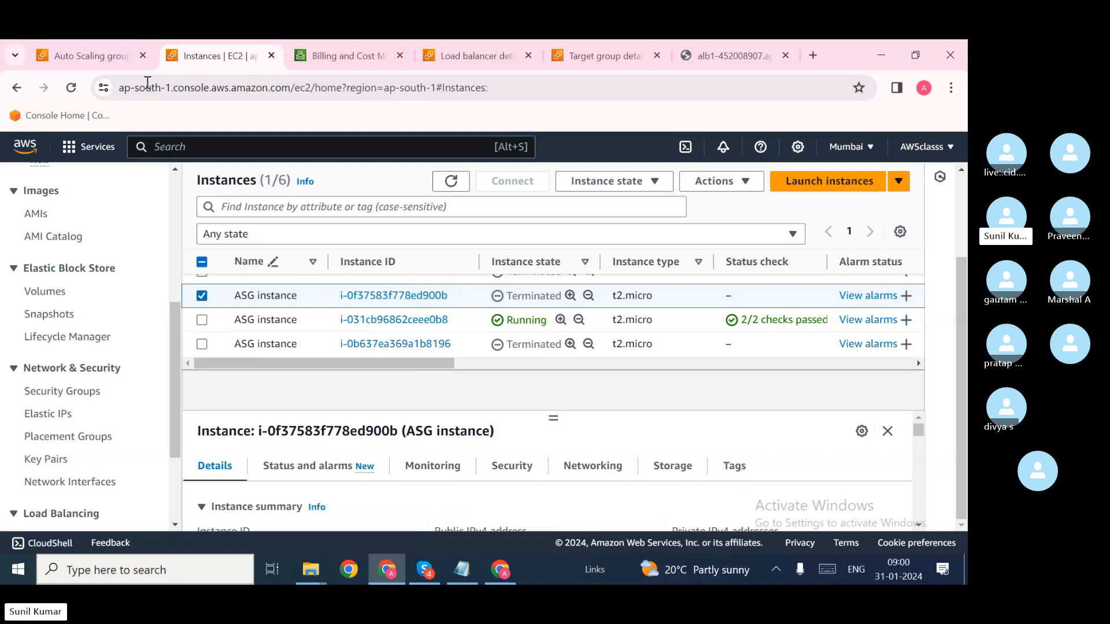
pyautogui.click(99, 52)
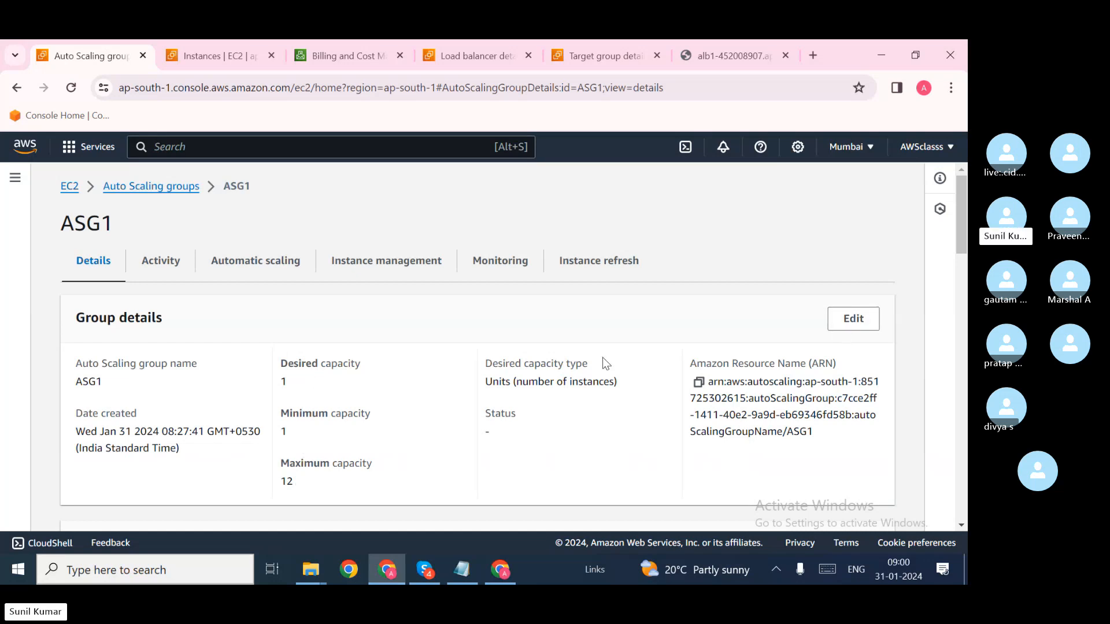
# Step: Open ASG1's group size editor and cancel without changes
pyautogui.click(863, 321)
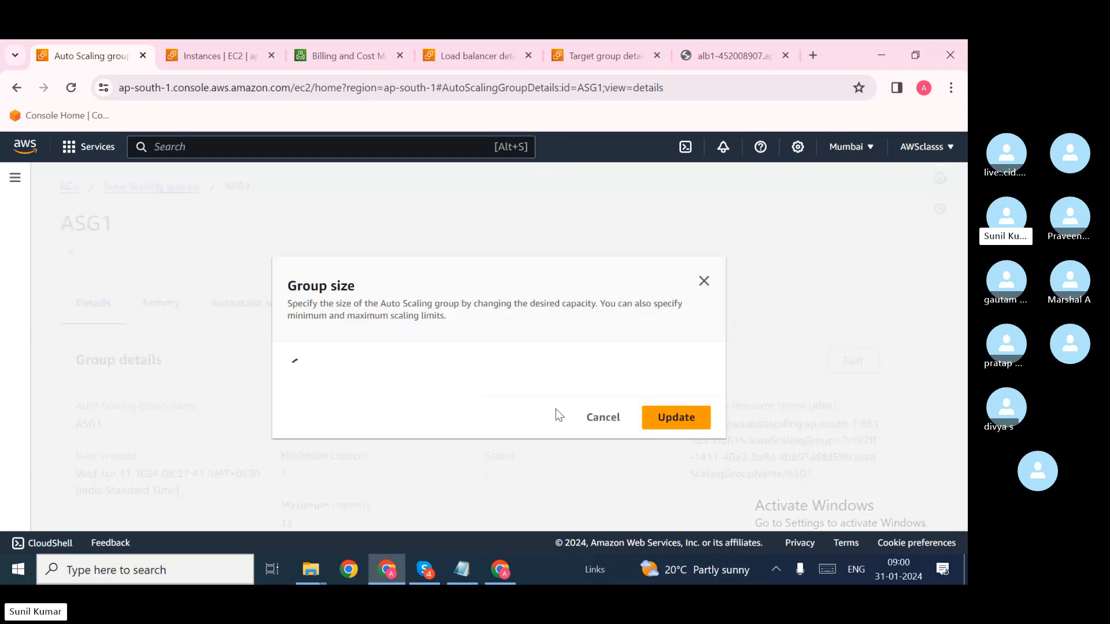
pyautogui.scroll(-1, 398, 405)
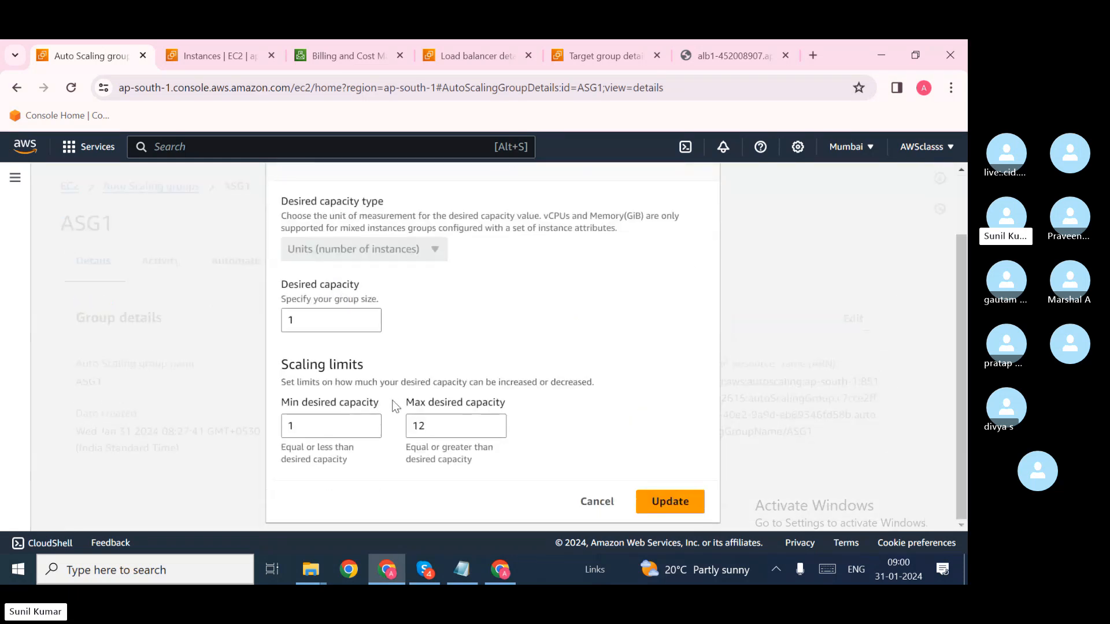
pyautogui.click(595, 505)
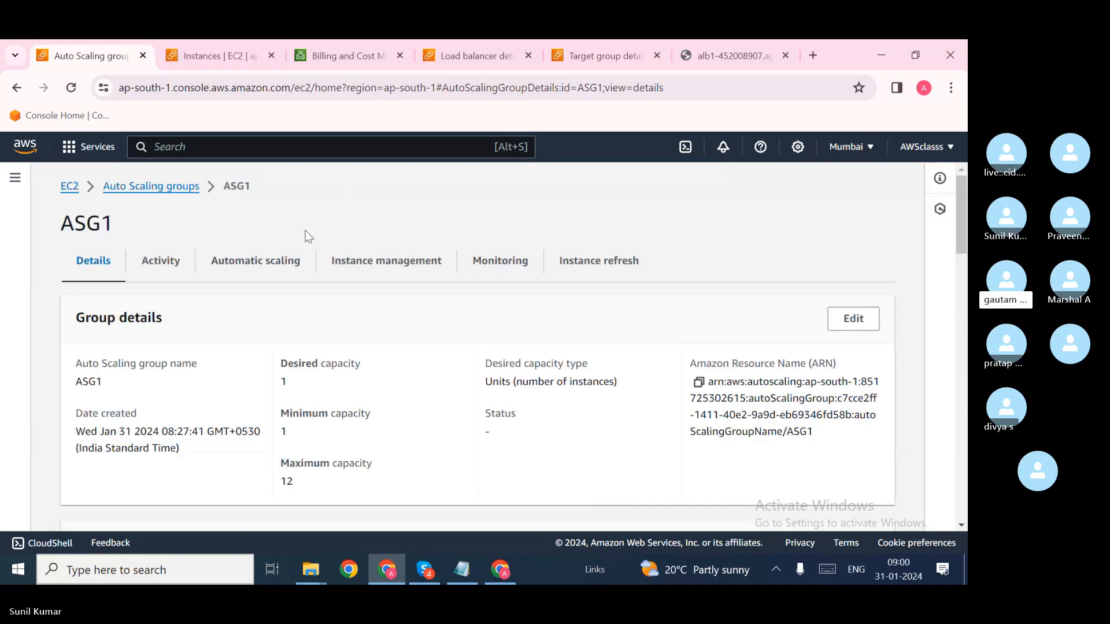
pyautogui.scroll(-5, 319, 388)
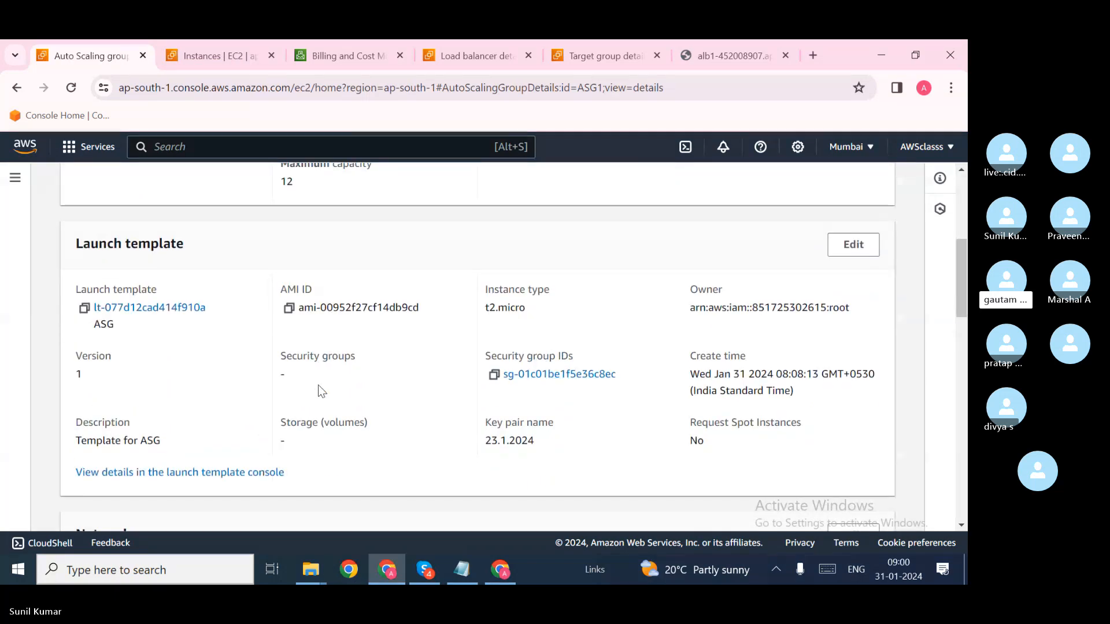
pyautogui.scroll(4, 321, 391)
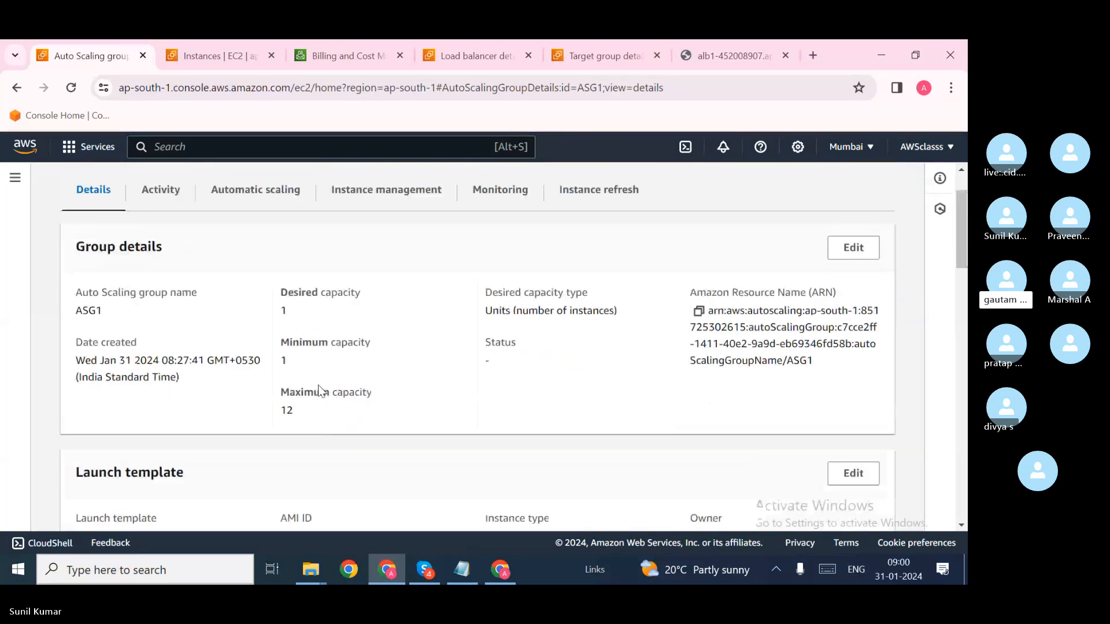
# Step: Browse ASG1's scaling policies on the Automatic scaling tab
pyautogui.click(260, 203)
pyautogui.scroll(-8, 294, 359)
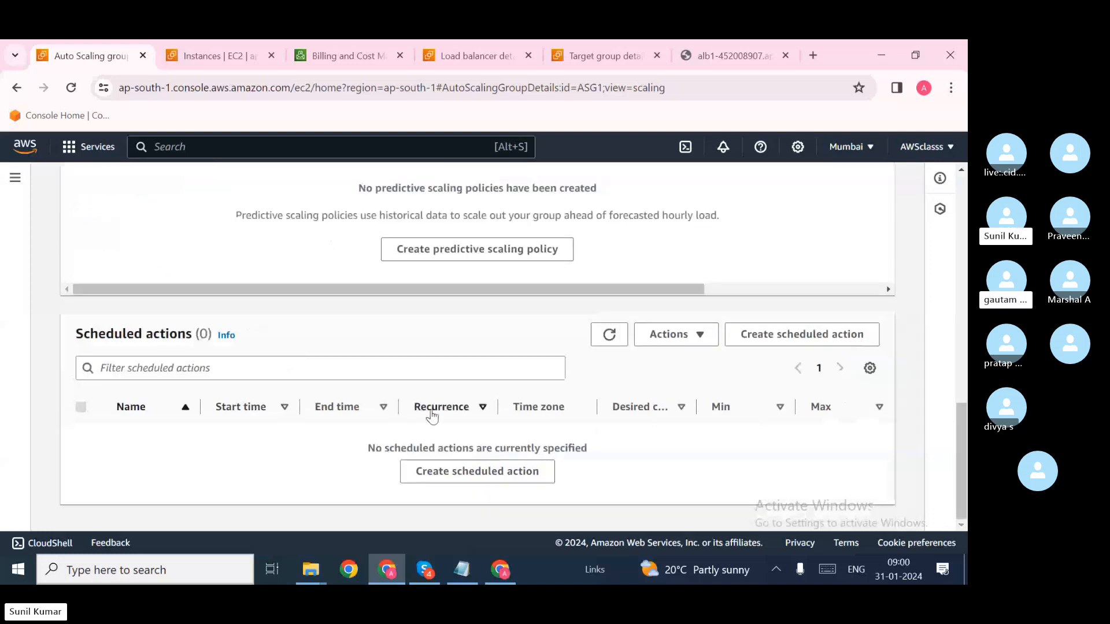
pyautogui.scroll(7, 461, 411)
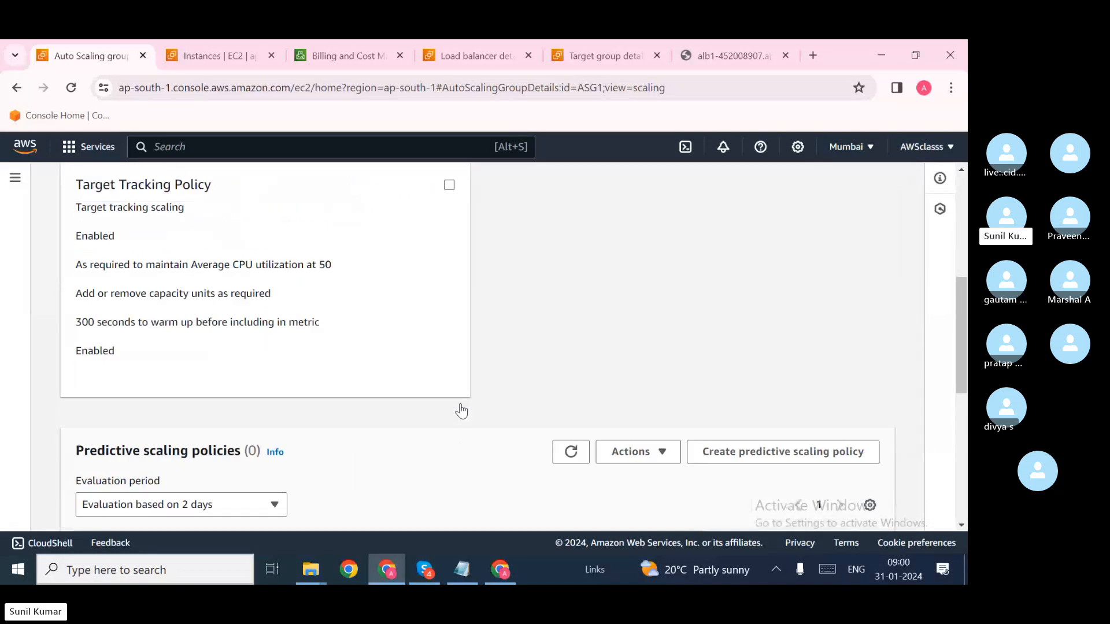
pyautogui.scroll(-4, 461, 410)
pyautogui.scroll(-3, 461, 411)
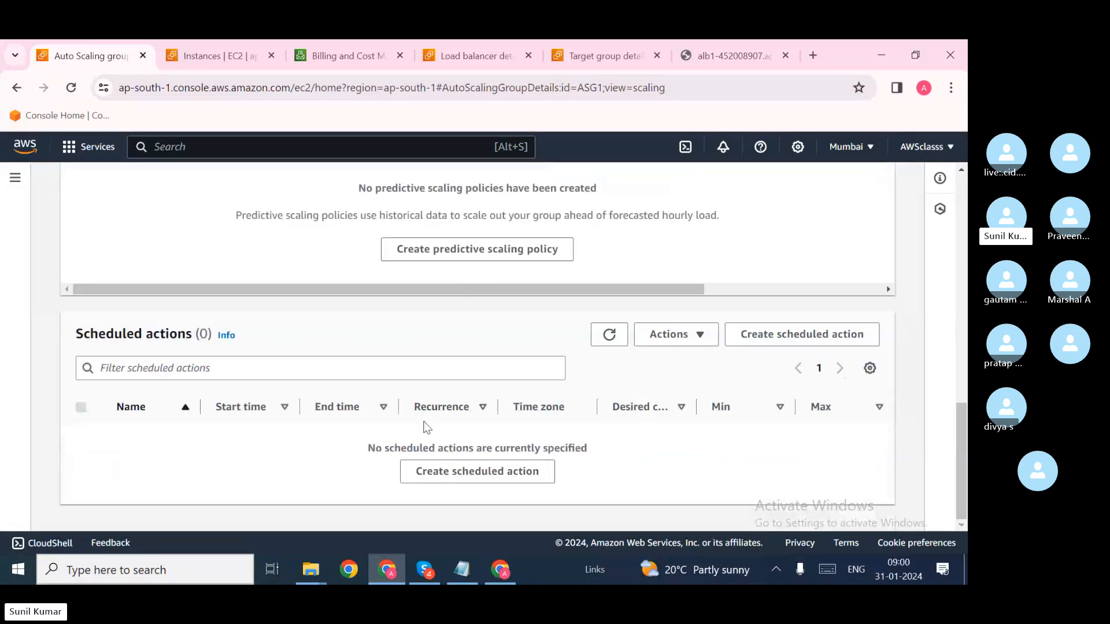
pyautogui.scroll(3, 435, 427)
pyautogui.scroll(8, 436, 427)
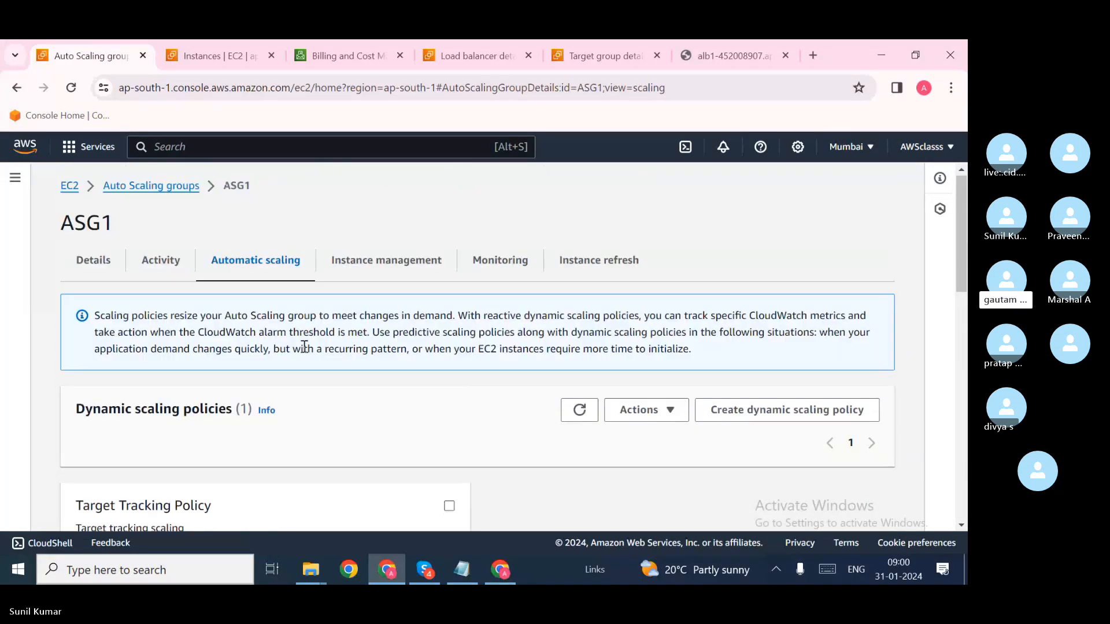
# Step: Check ASG1's Activity tab and capacity values 1/1/12, then go to the Auto Scaling groups list
pyautogui.click(166, 271)
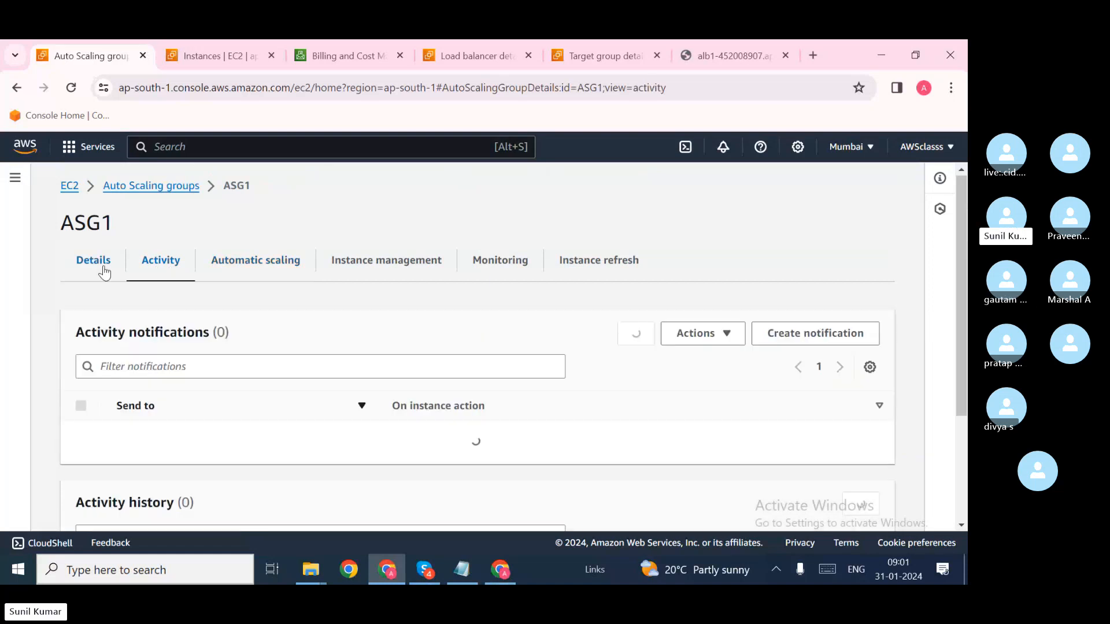
pyautogui.click(245, 267)
pyautogui.click(93, 263)
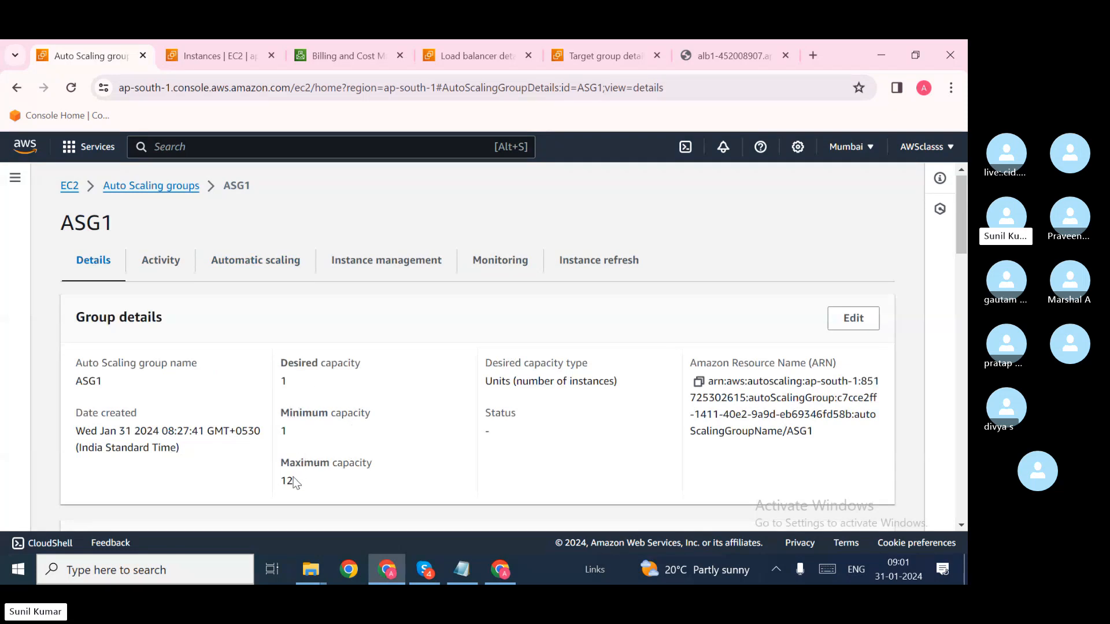
pyautogui.moveTo(294, 480); pyautogui.dragTo(265, 479)
pyautogui.click(373, 479)
pyautogui.click(228, 61)
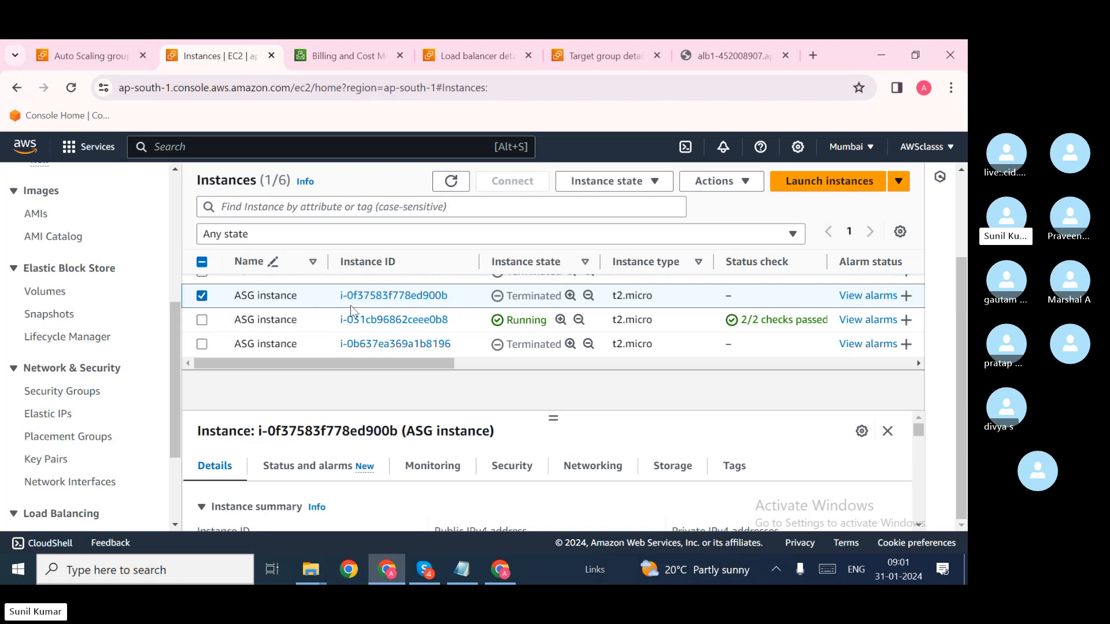
pyautogui.click(115, 56)
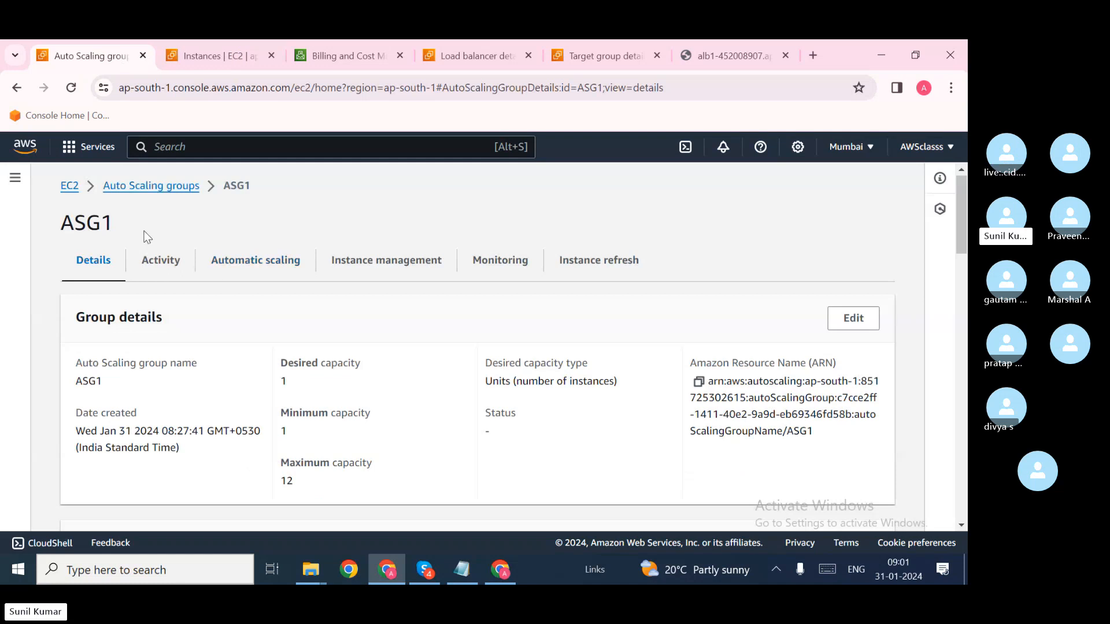
pyautogui.click(151, 186)
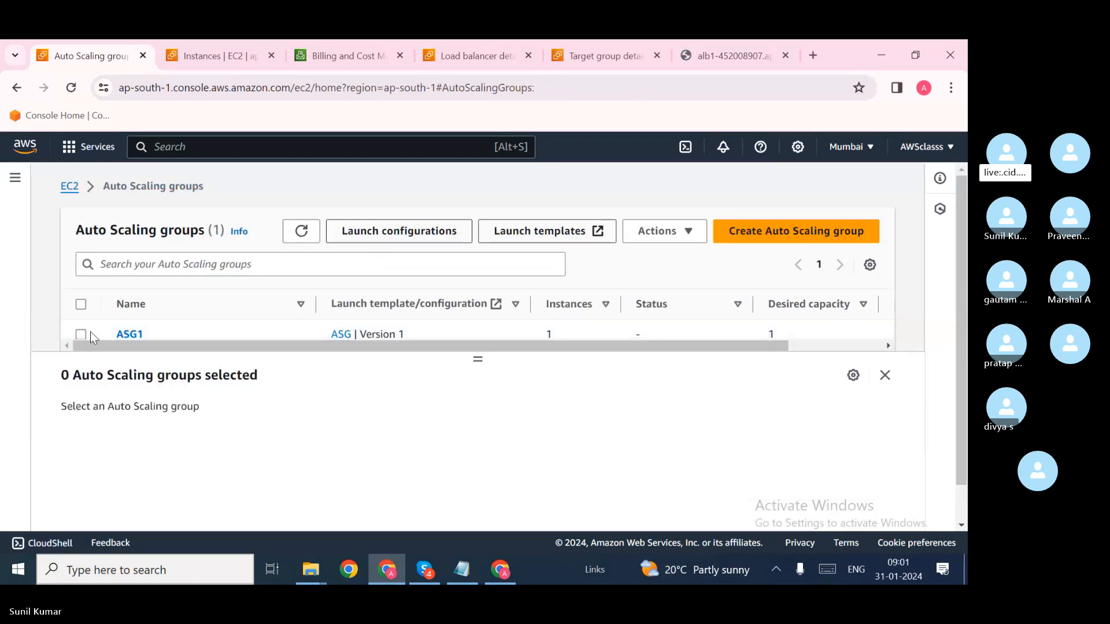
# Step: Select ASG1, choose Actions > Delete and confirm by typing 'delete'
pyautogui.click(90, 332)
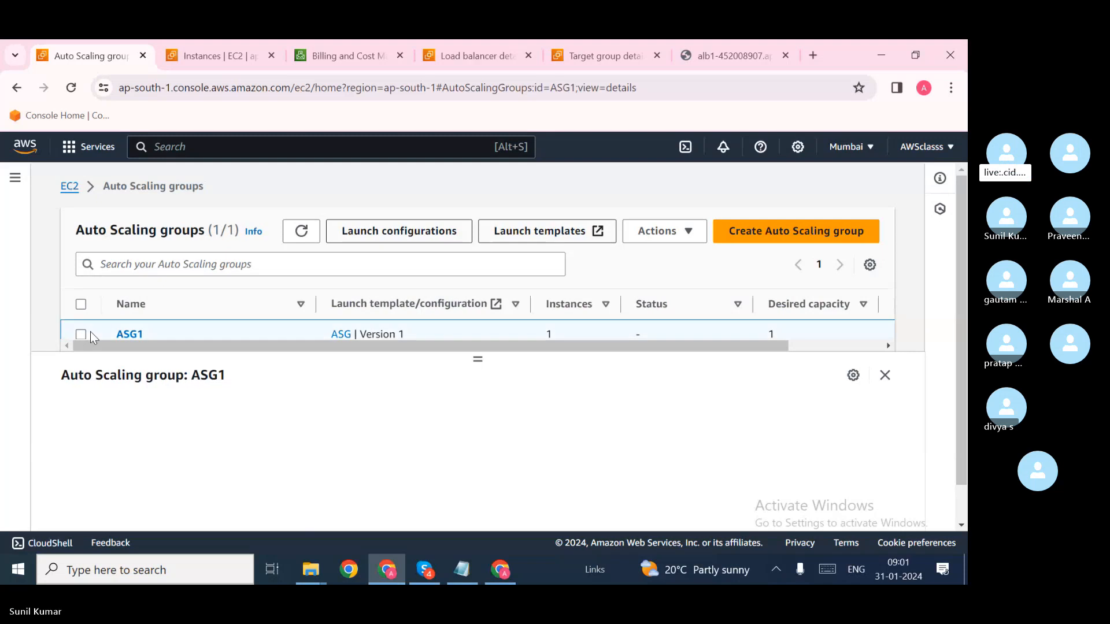
pyautogui.click(681, 242)
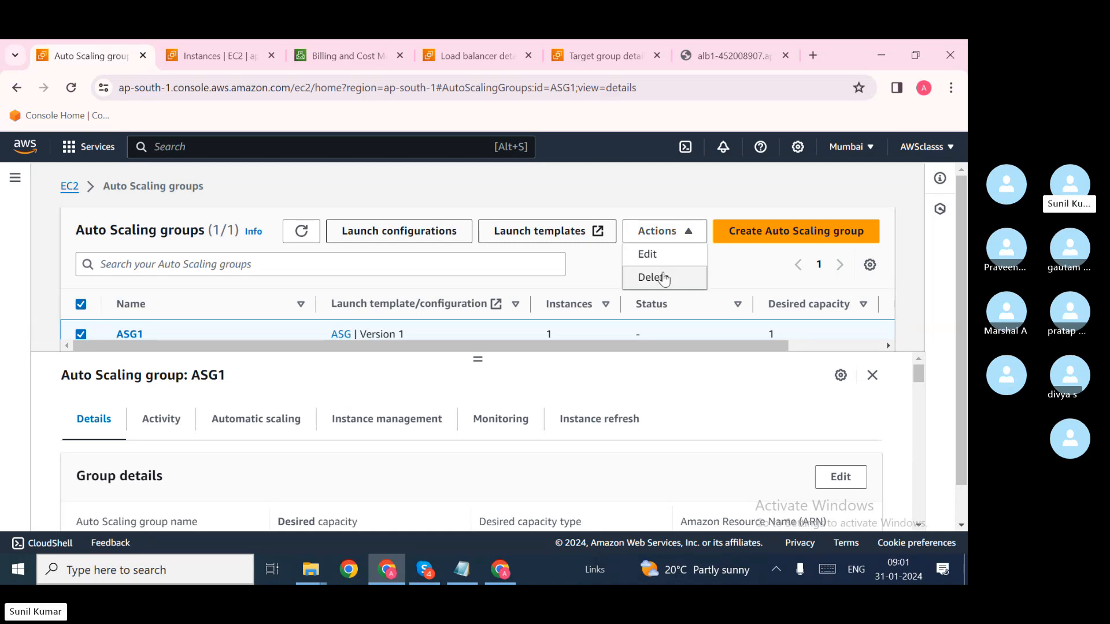
pyautogui.scroll(-1, 551, 307)
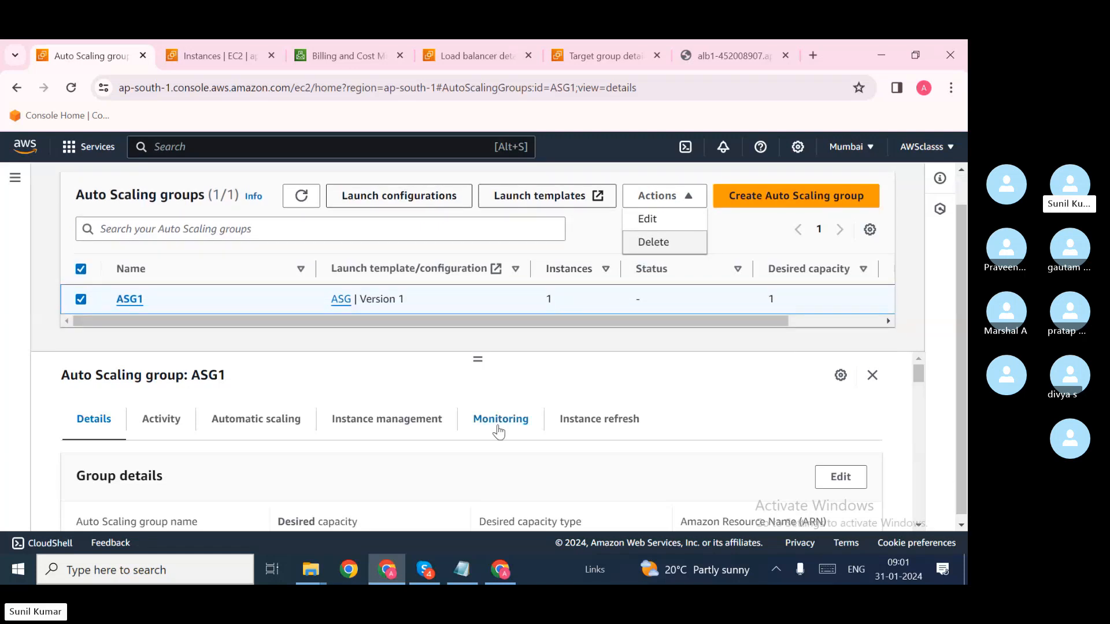
pyautogui.scroll(-3, 499, 431)
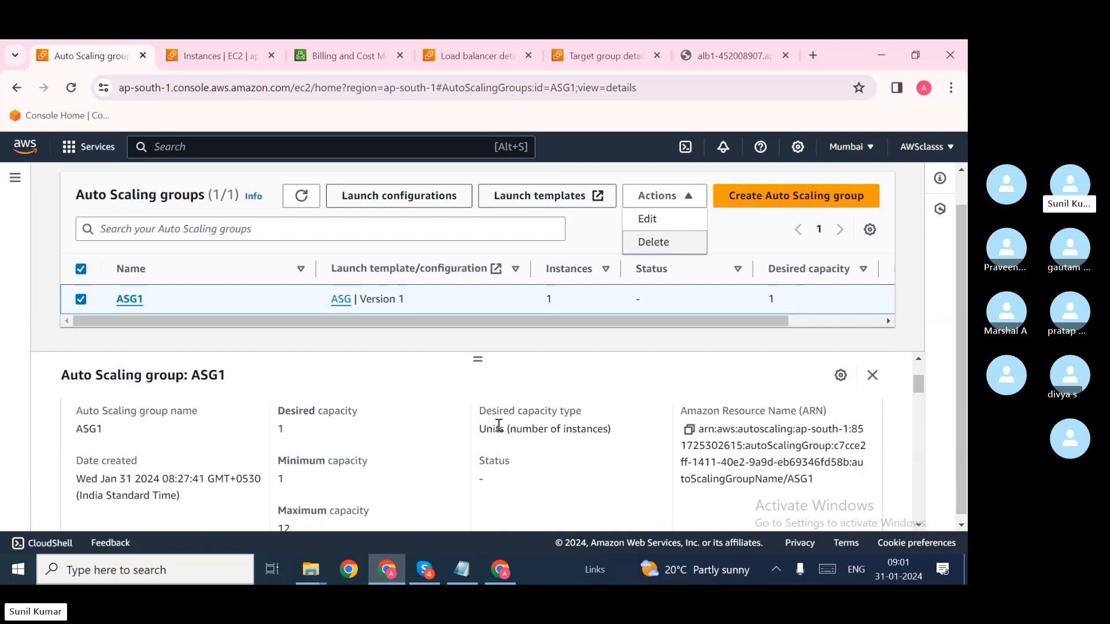
pyautogui.scroll(3, 499, 427)
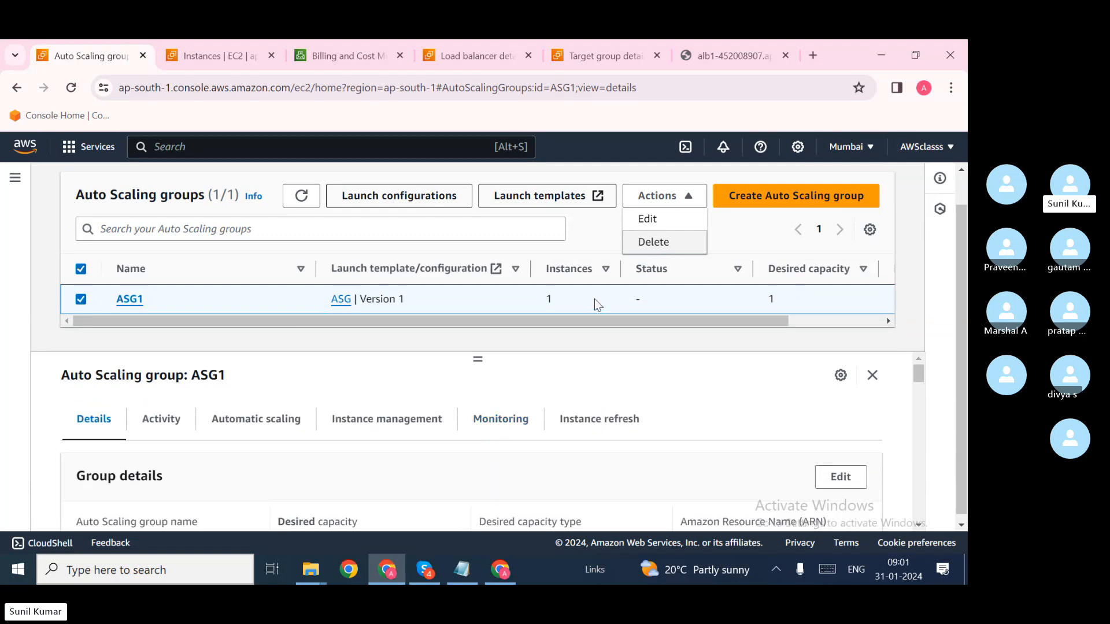
pyautogui.click(688, 242)
pyautogui.click(486, 439)
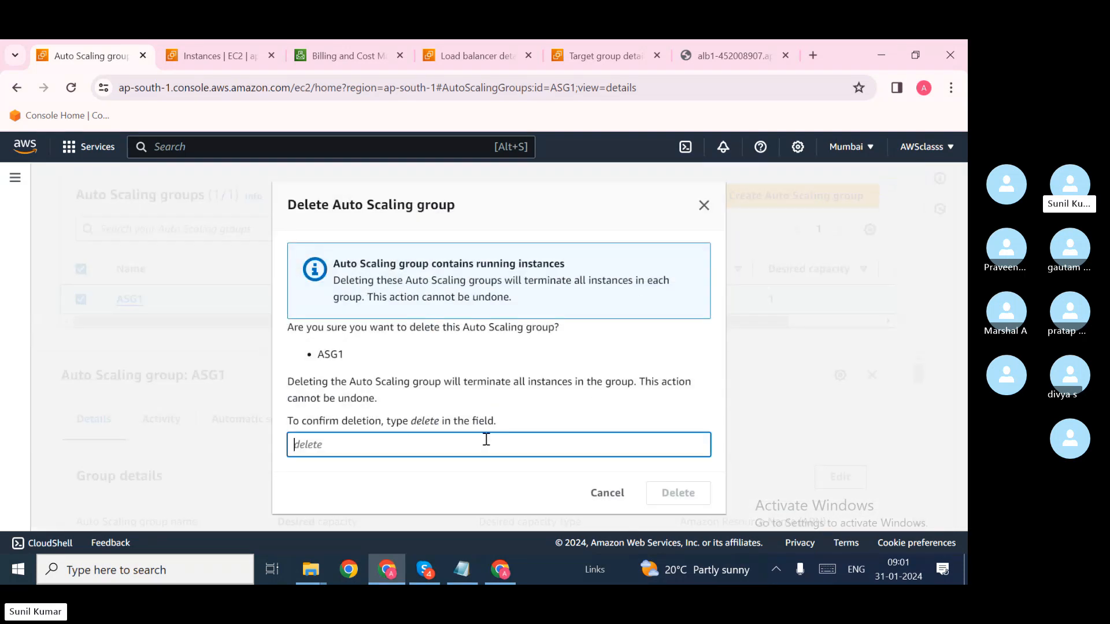
pyautogui.write('delt')
pyautogui.press('BackSpace')
pyautogui.write('ete')
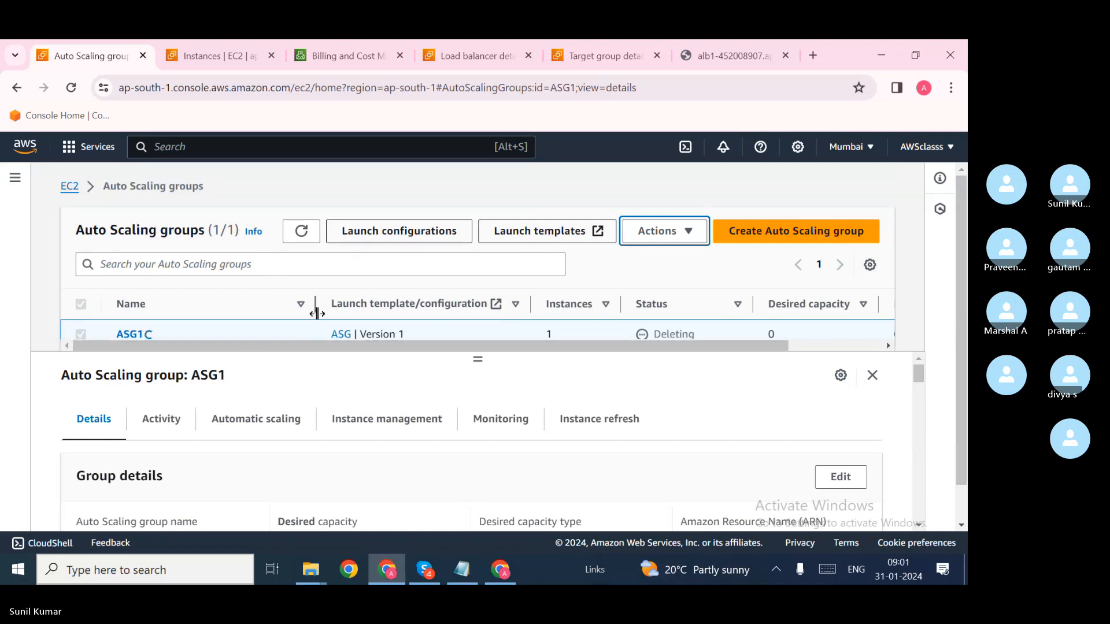
pyautogui.scroll(-1, 330, 377)
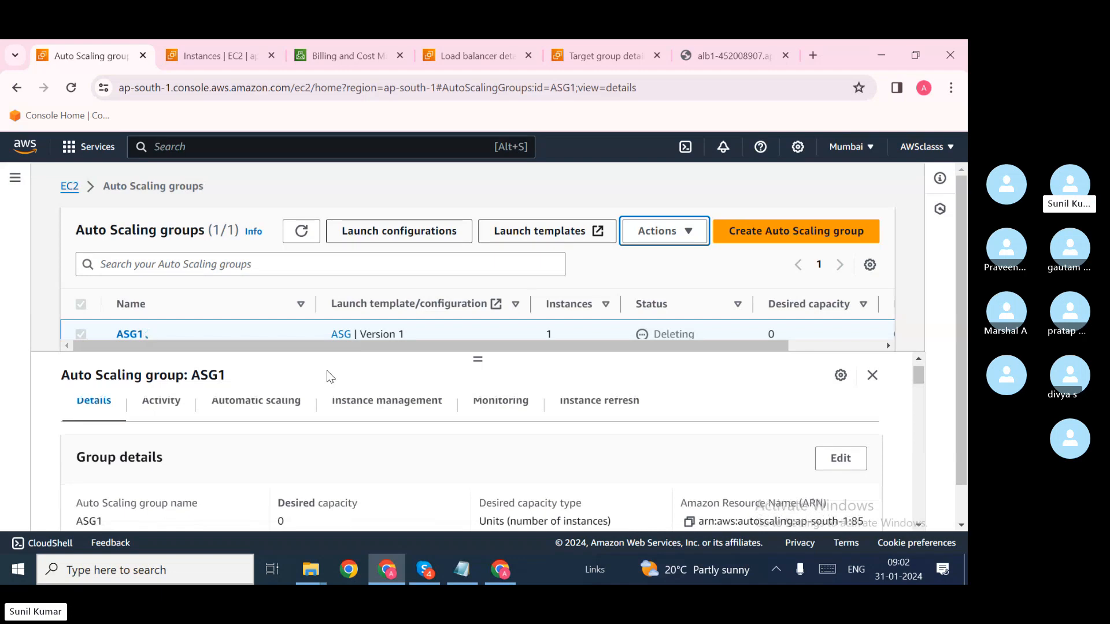